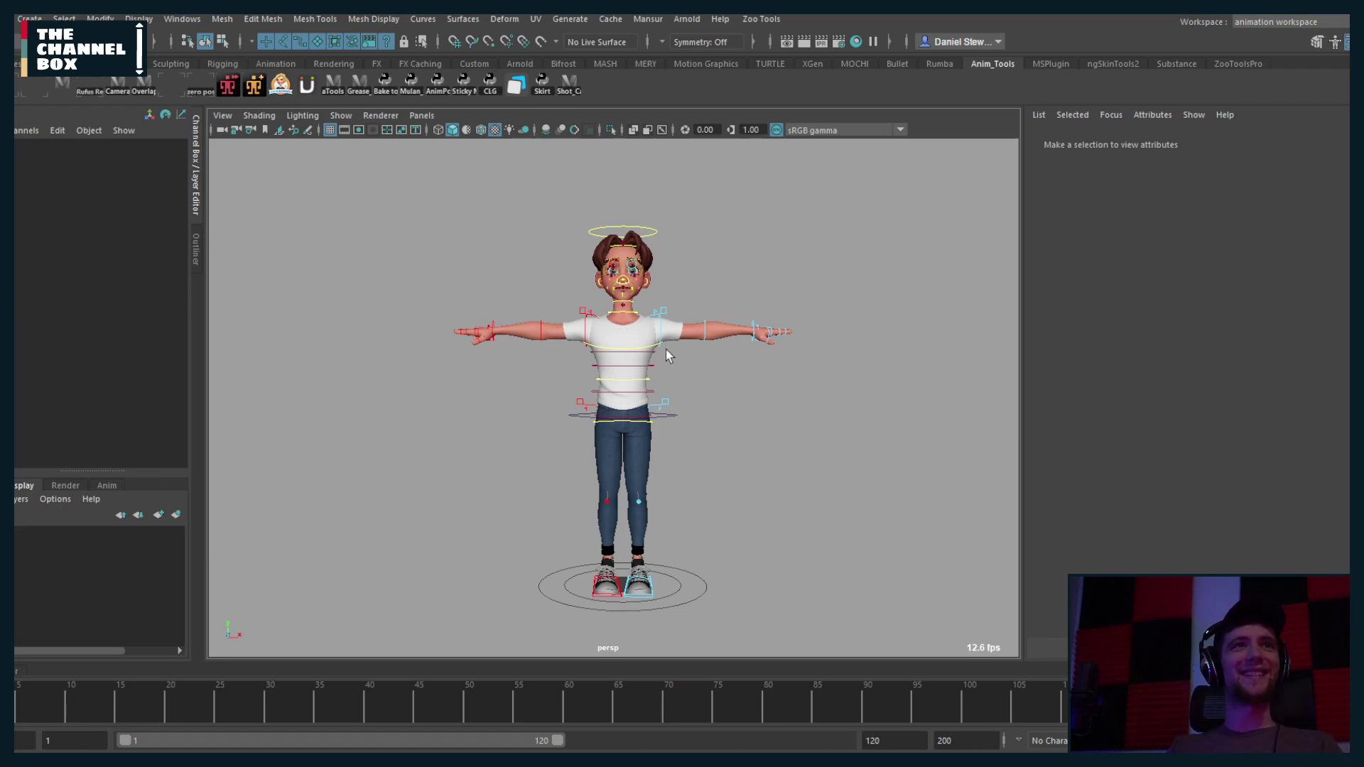
Step: Hide the Attribute Editor and orbit around the character, ending on a front view of chest and head
left_click_drag(763, 346, 711, 344, "alt")
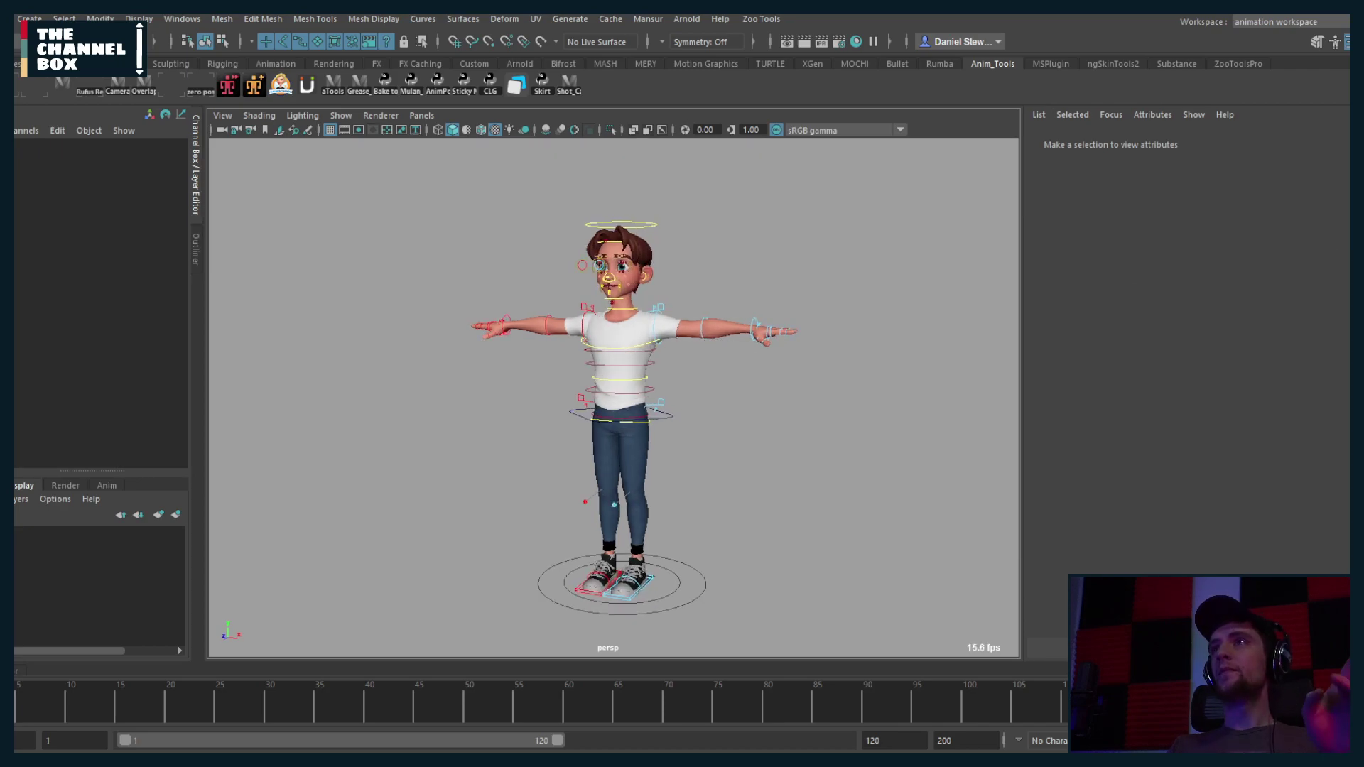
key("ctrl+a")
left_click_drag(865, 341, 442, 472, "alt")
scroll(714, 501, "down", 6)
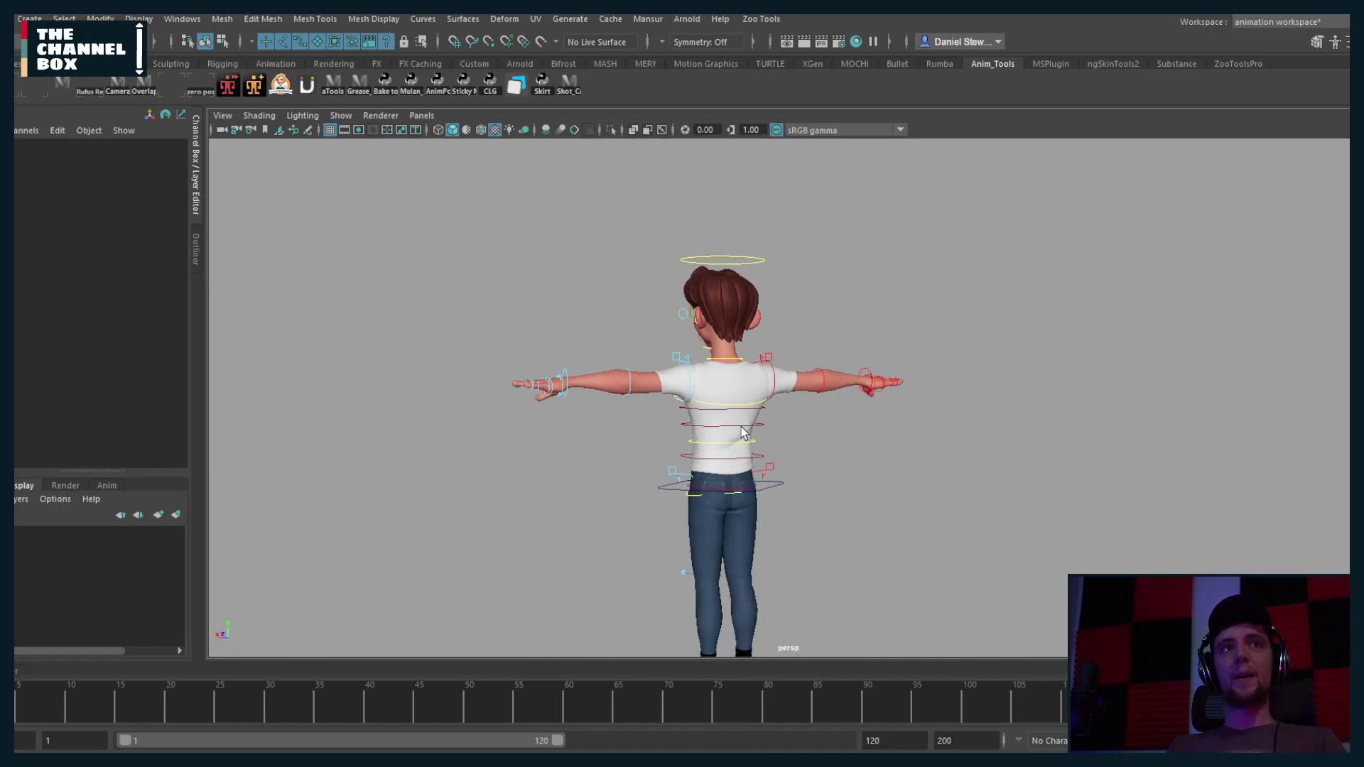
middle_click_drag(718, 469, 724, 361, "alt")
left_click_drag(724, 360, 801, 375, "alt")
scroll(710, 427, "up", 5)
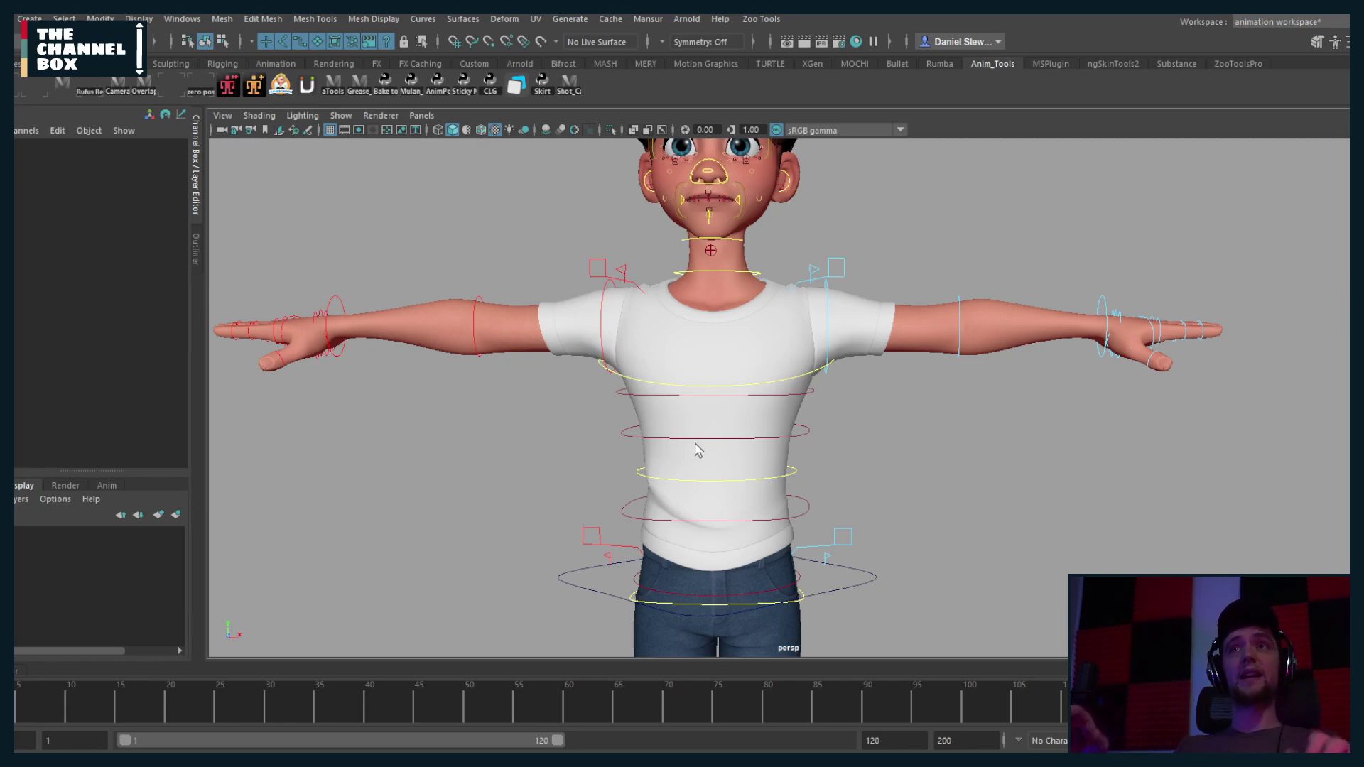
Step: Select both clavicle controls and rotate them to raise the shoulders
middle_click_drag(805, 355, 851, 455, "alt")
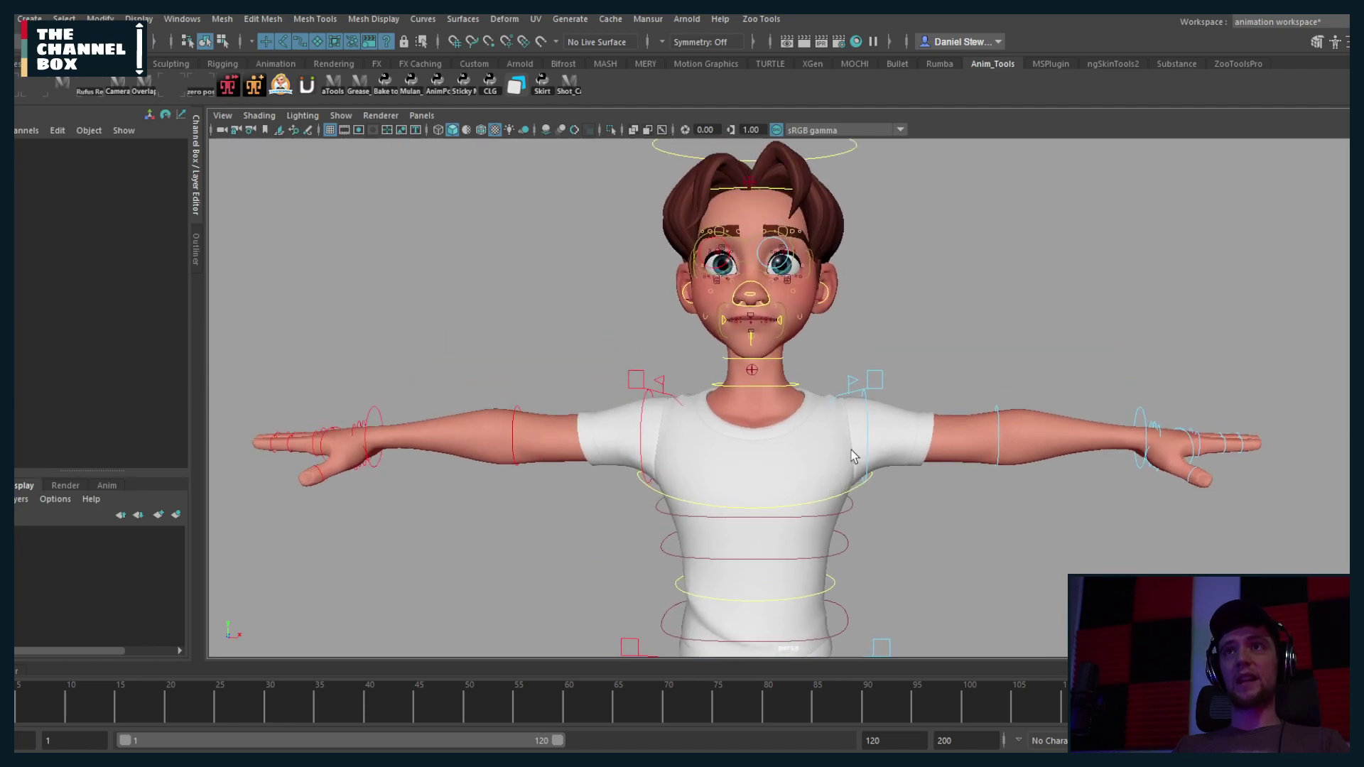
left_click(879, 377)
left_click(638, 377, "shift")
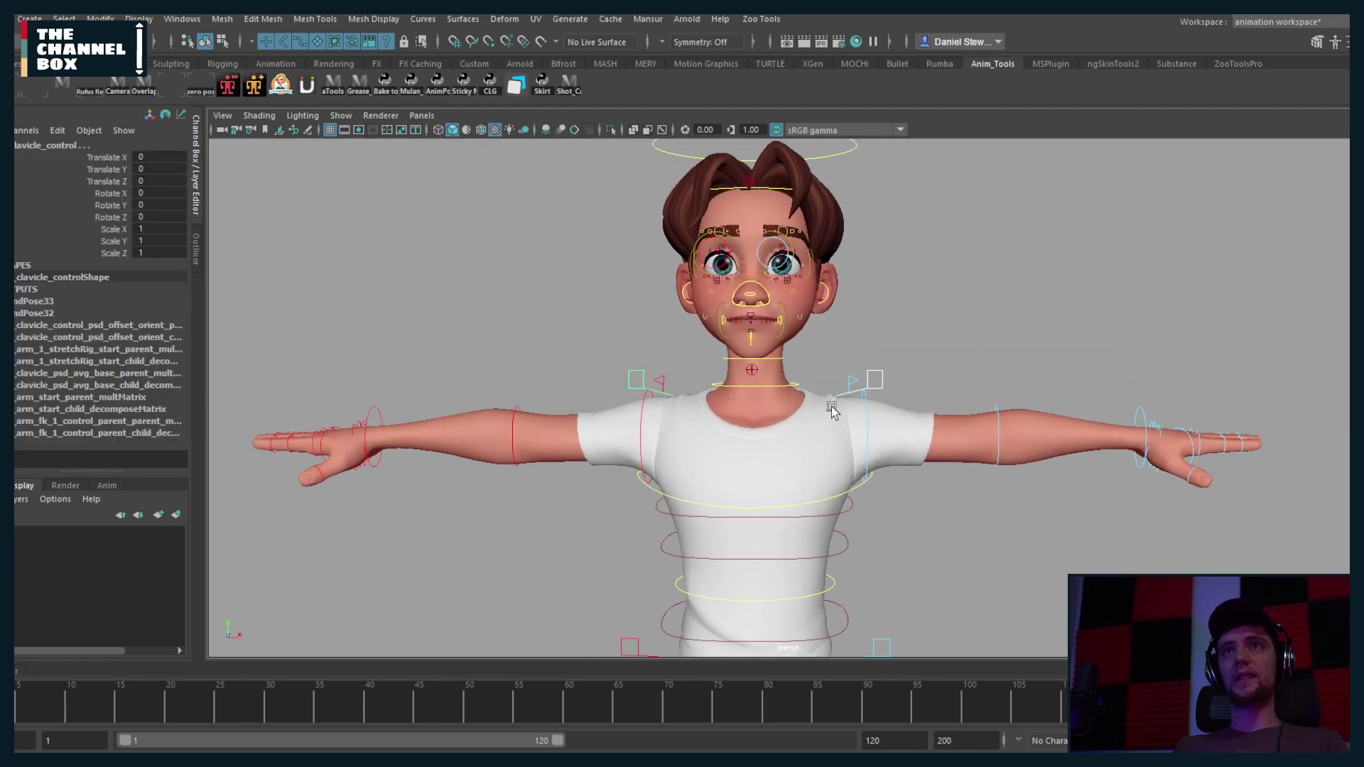
key("e")
left_click_drag(874, 372, 817, 491)
key("q")
Step: Move the spine chest control down, then zoom to a three-quarter view of the mouth
left_click(786, 505)
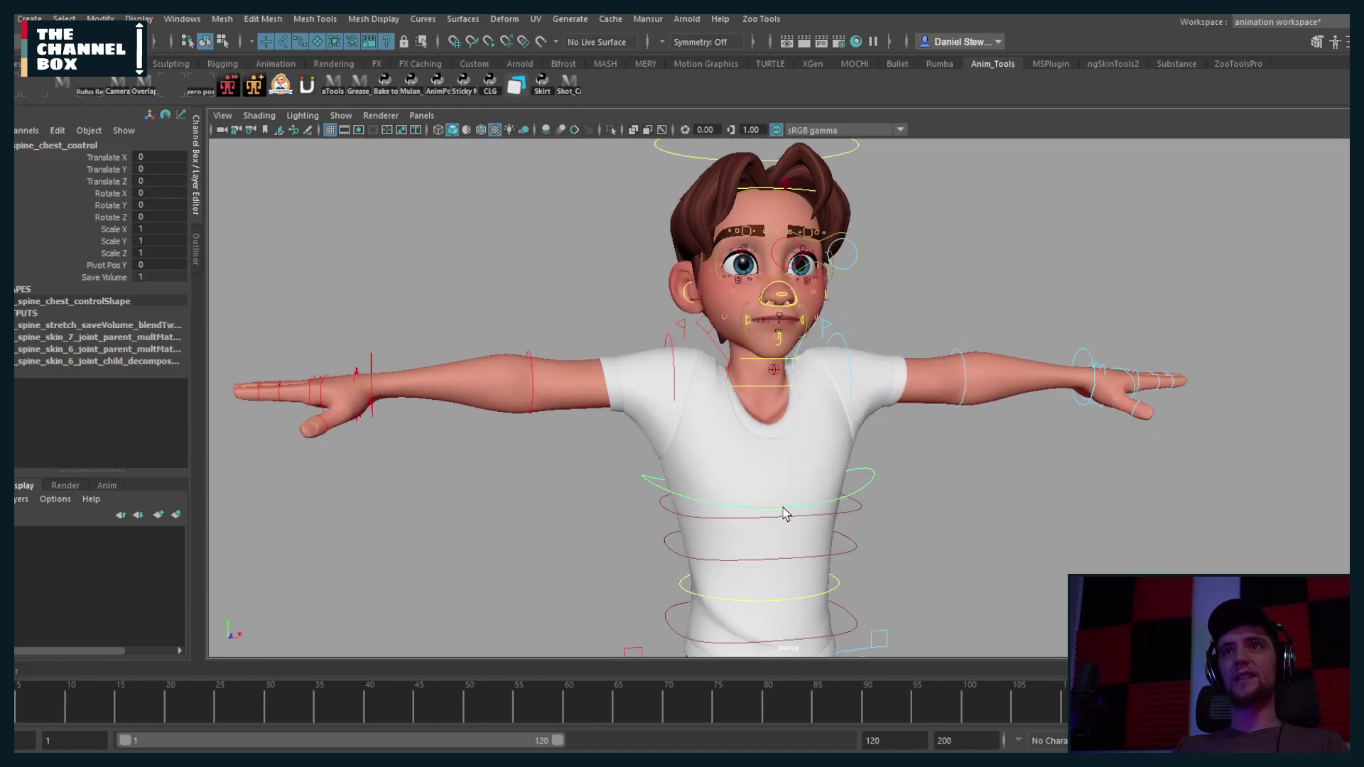
key("w")
left_click_drag(759, 334, 773, 437)
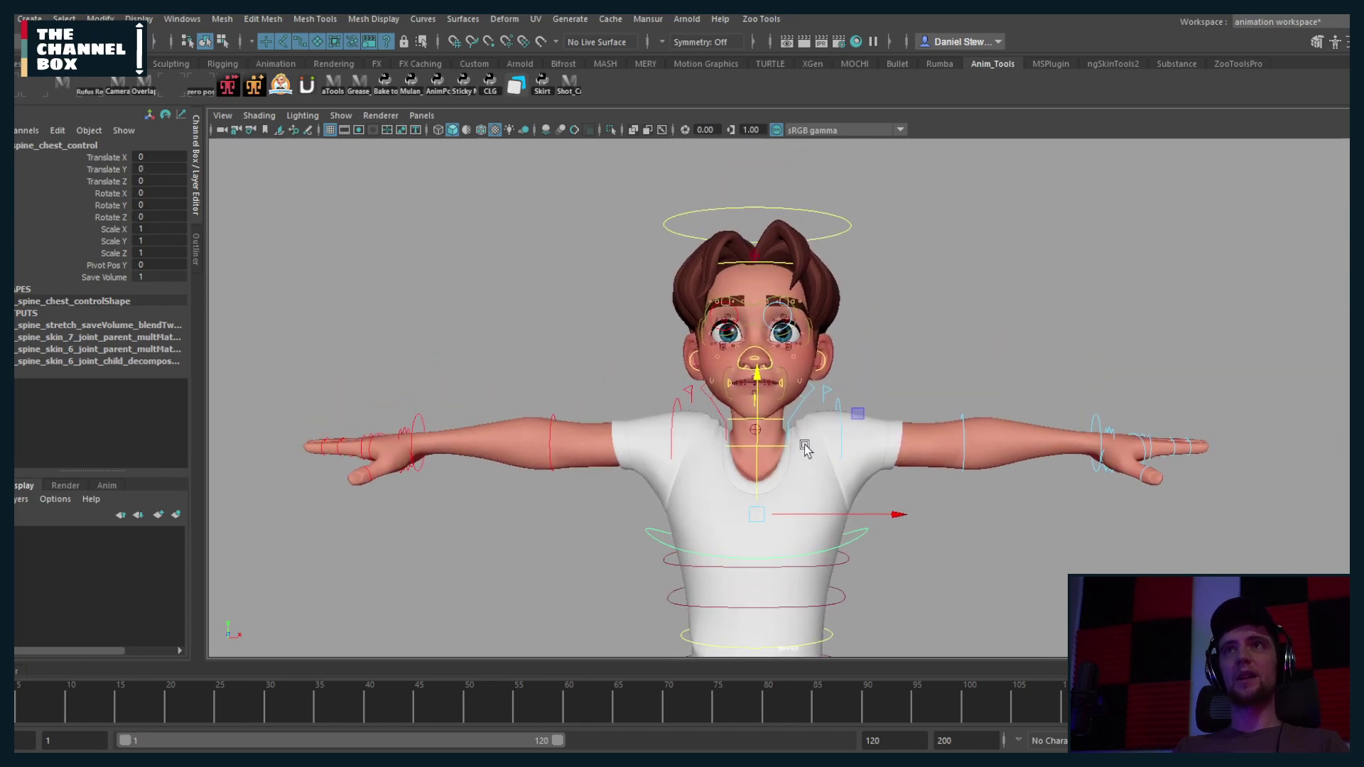
left_click(814, 437)
scroll(788, 397, "up", 5)
left_click_drag(780, 384, 731, 413, "alt")
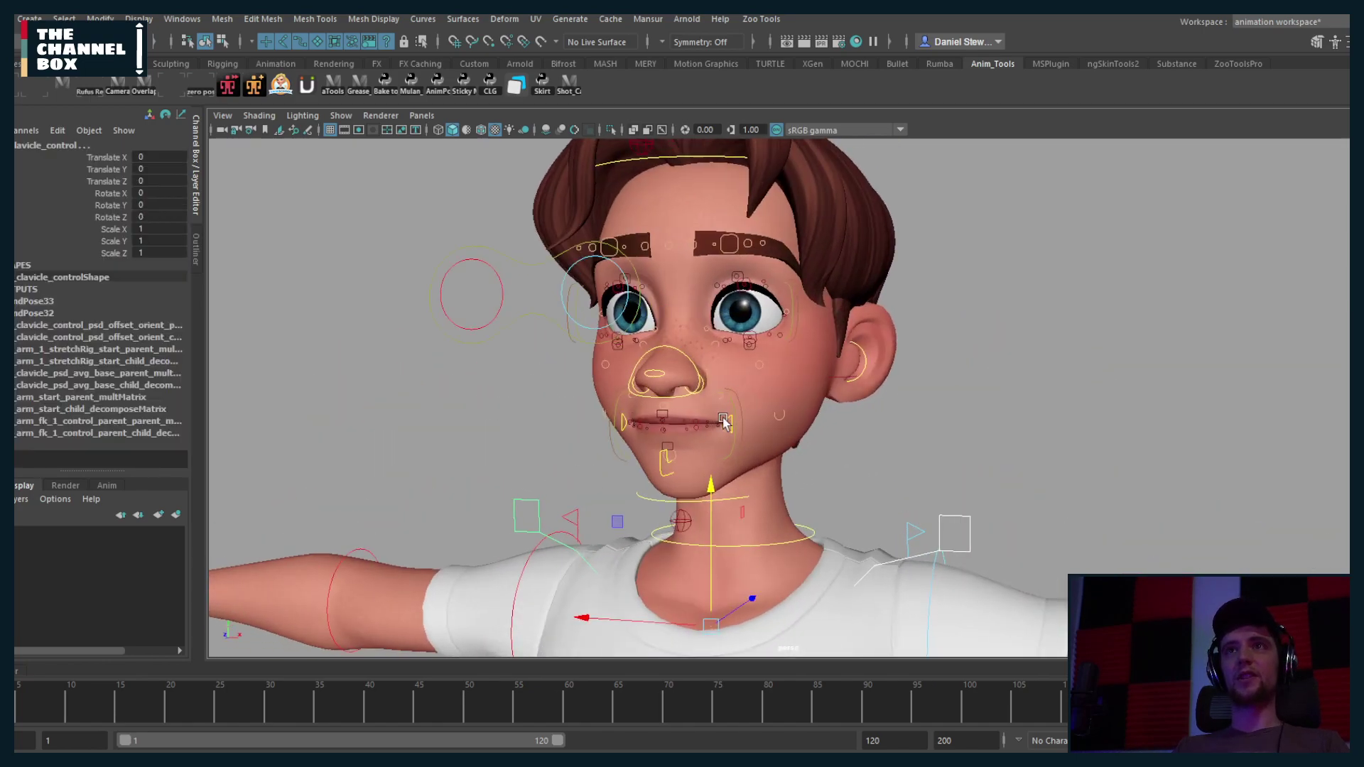
scroll(721, 417, "up", 5)
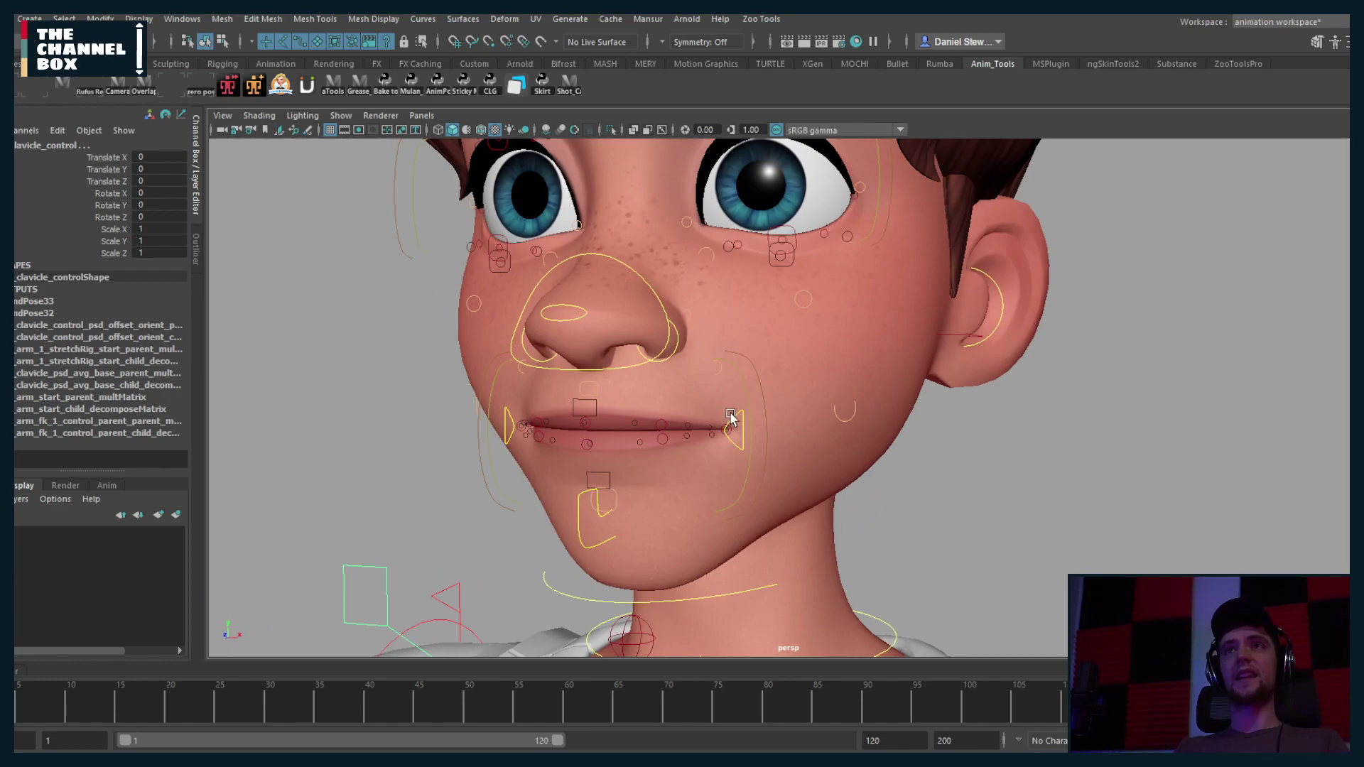
Step: Pull the emotion control up into a lopsided smile and test the mouth-corner control, undoing its shift
left_click(736, 419)
left_click_drag(740, 420, 578, 474)
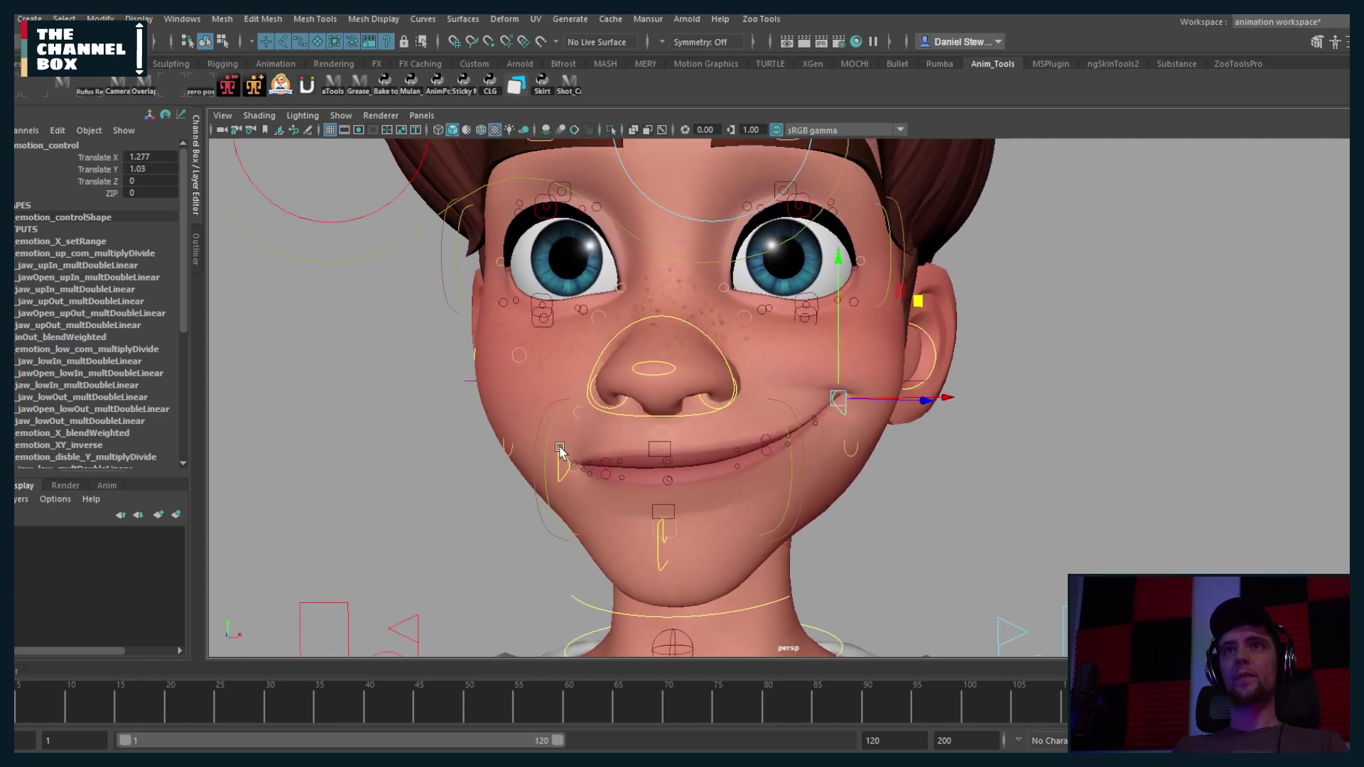
left_click(577, 469)
mouse_move(480, 361)
left_mouse_down()
mouse_move(452, 344)
mouse_move(477, 334)
left_mouse_up()
left_click_drag(764, 381, 874, 483, "alt")
left_click(779, 459)
key("w")
key("ctrl+z")
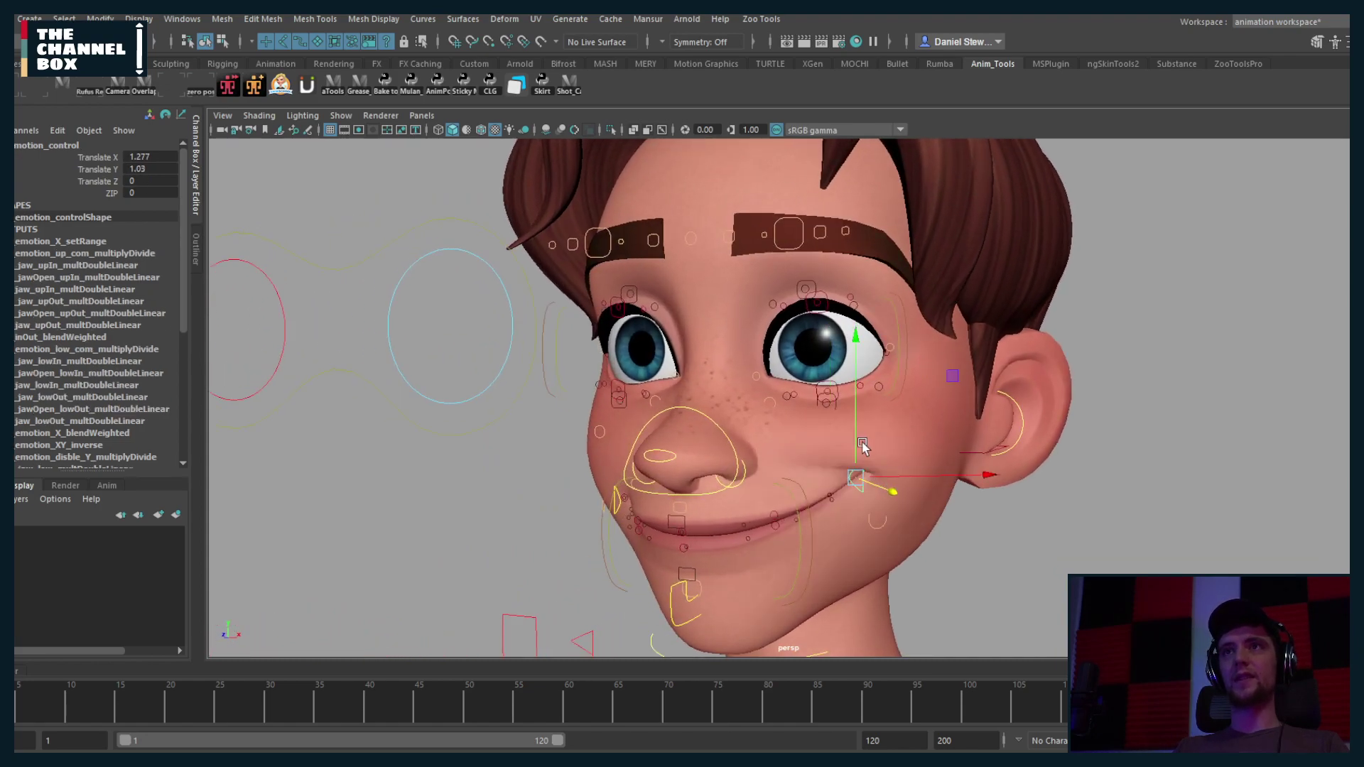
Step: Select the cheek control and drag its Inflat value up to 0.2
left_click(877, 526)
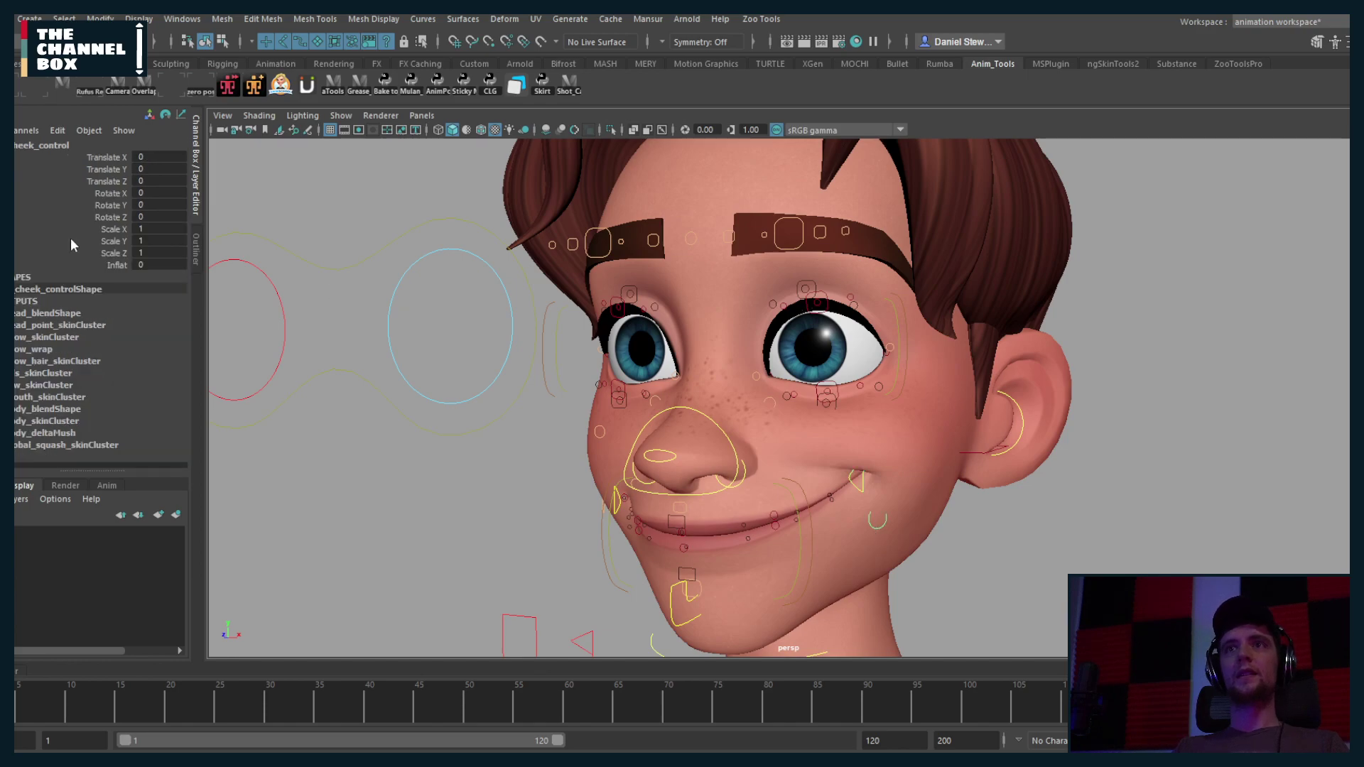
left_click(117, 265)
mouse_move(491, 444)
middle_mouse_down()
mouse_move(520, 443)
mouse_move(486, 438)
mouse_move(508, 440)
middle_mouse_up()
left_click_drag(508, 440, 686, 492, "alt")
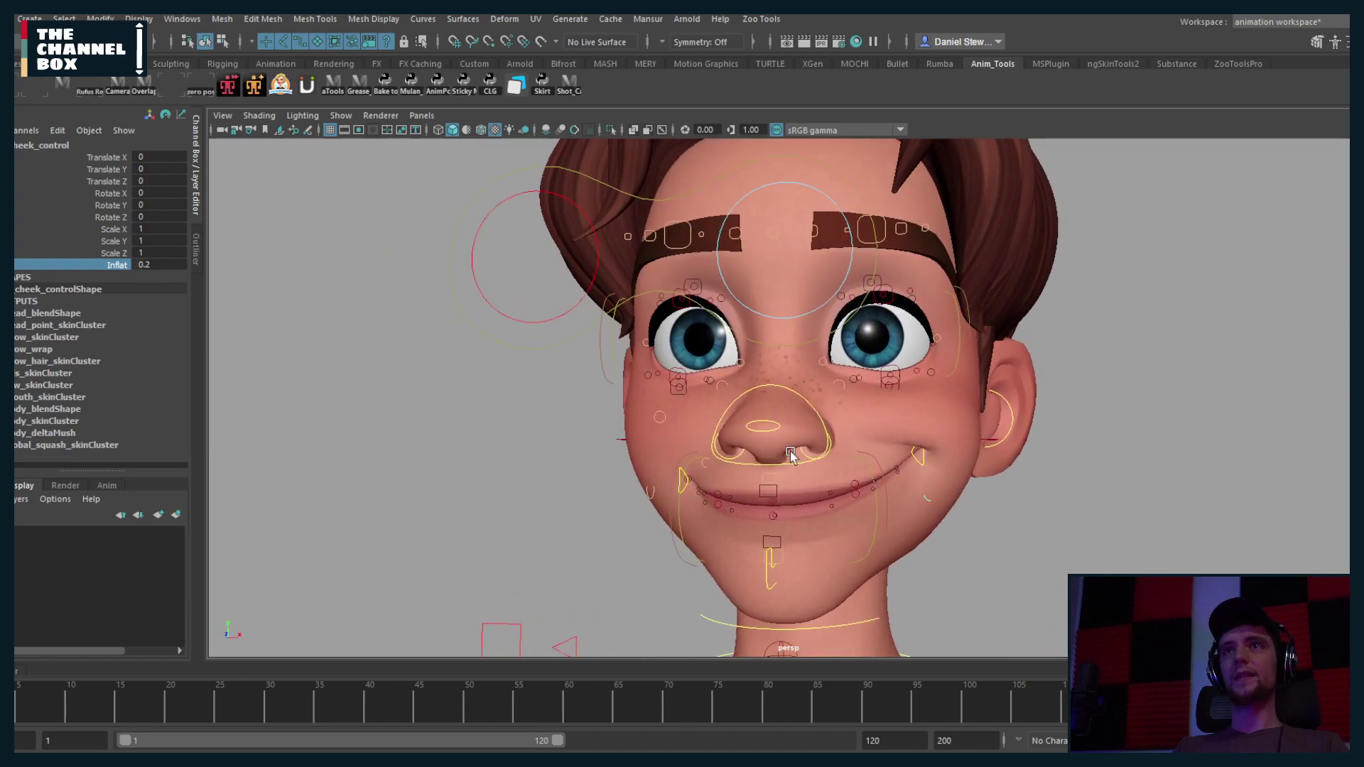
Step: Inflate the upper cheek control to 0.3, then adjust the mouth-side cheek's Inflat further
left_click(683, 489)
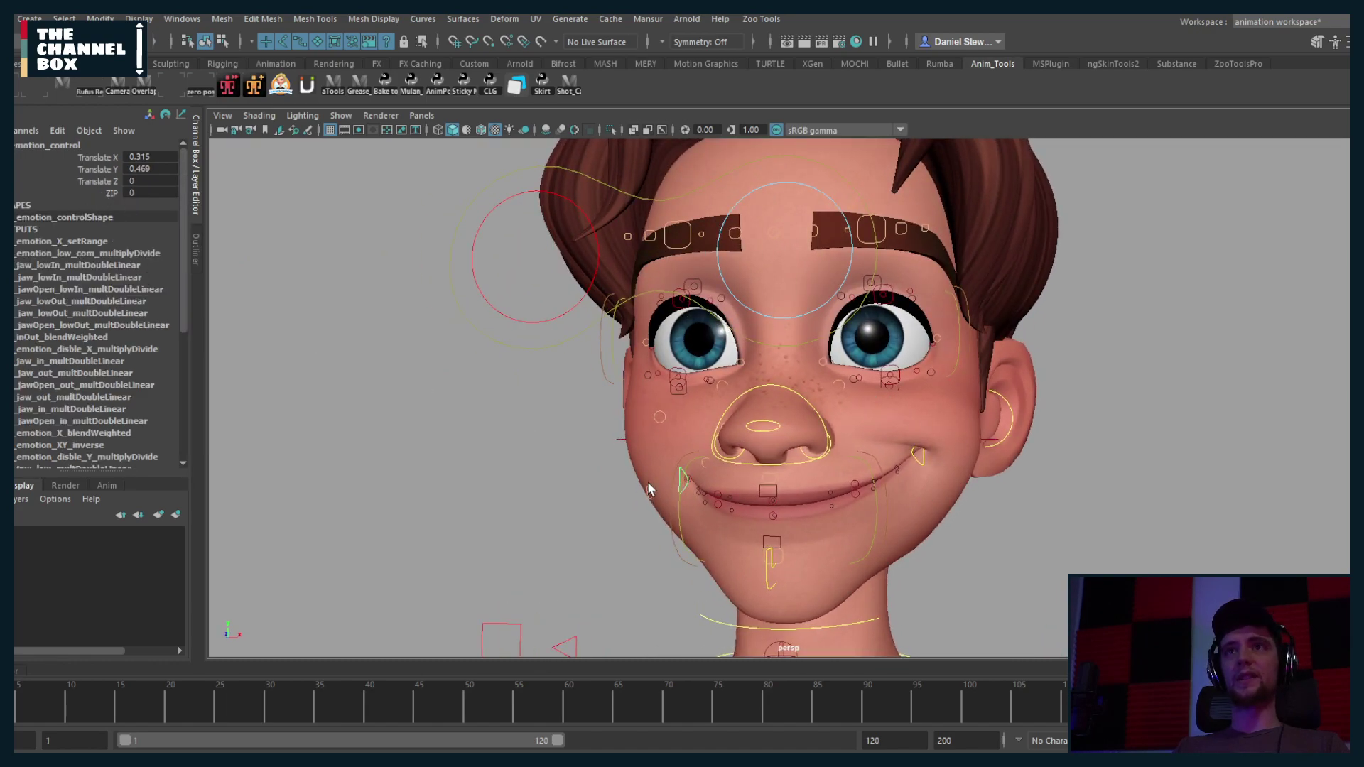
left_click(657, 420)
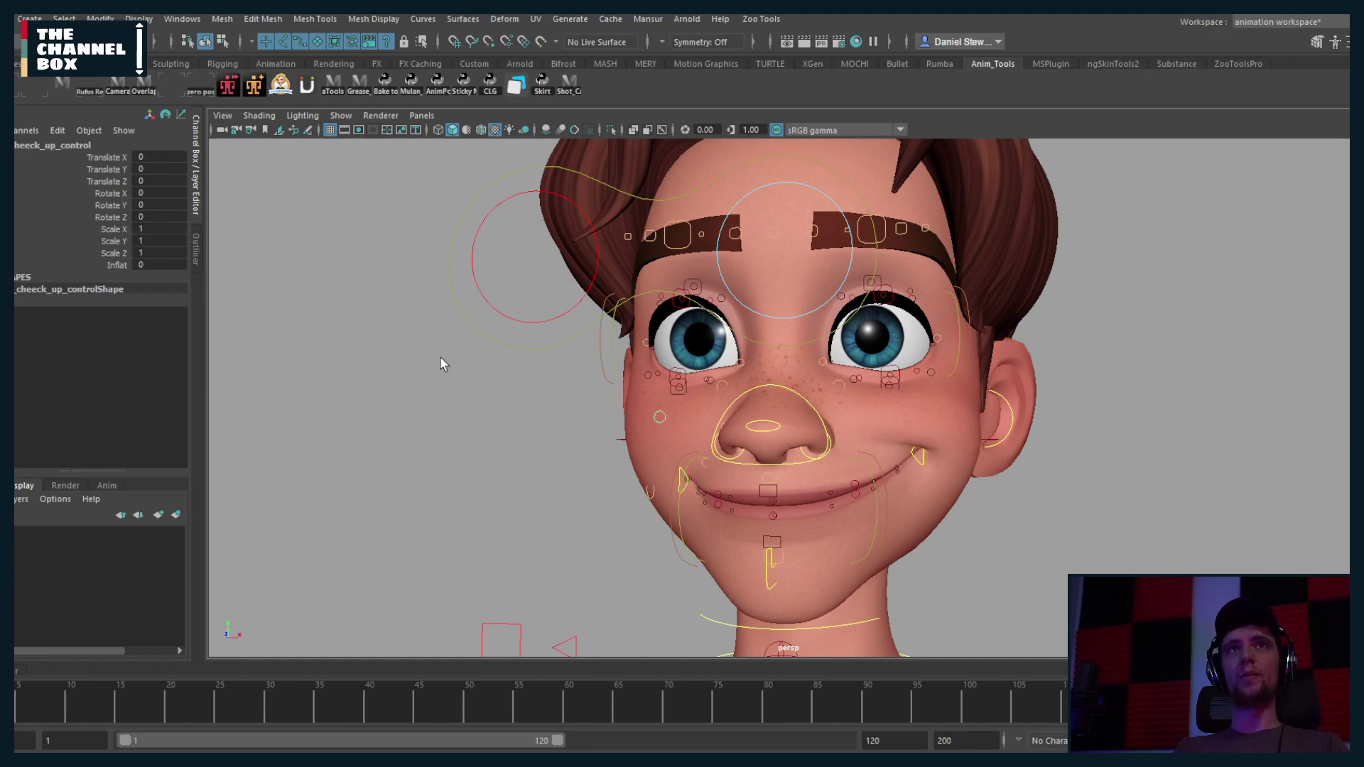
left_click(113, 264)
middle_click_drag(341, 369, 451, 377)
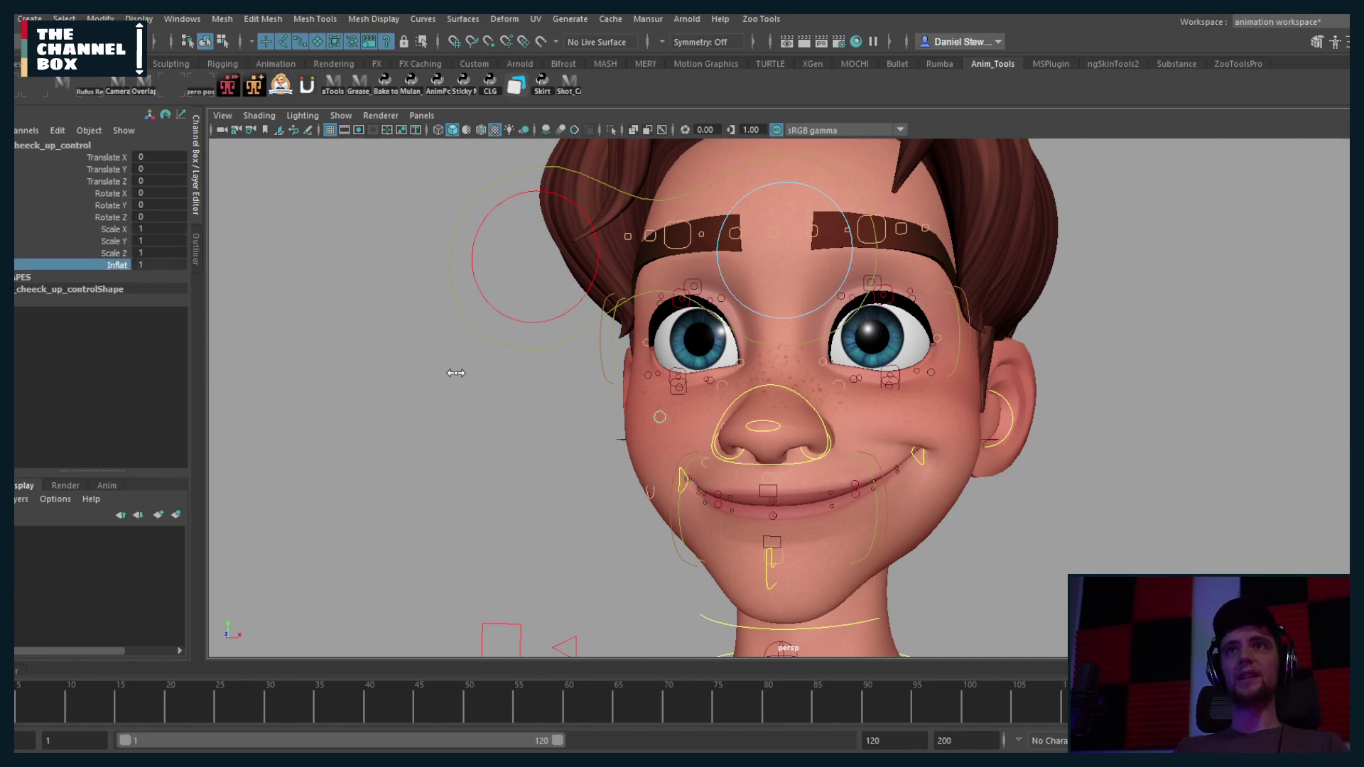
left_click(648, 492)
left_click(100, 266)
middle_click_drag(377, 430, 377, 422)
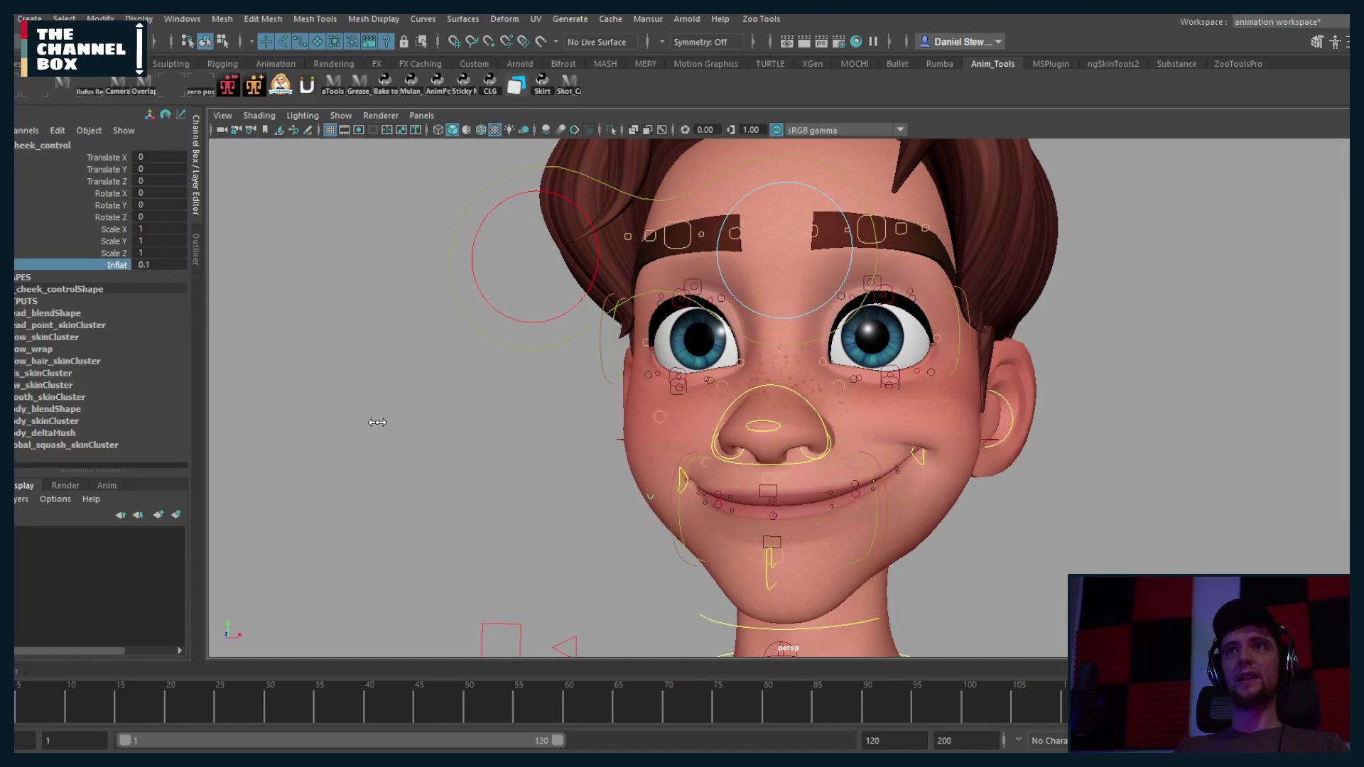
left_click_drag(858, 397, 822, 442, "alt")
Step: Drag the right eye control's Blink to close the eye, then undo to reopen it
left_click(815, 442)
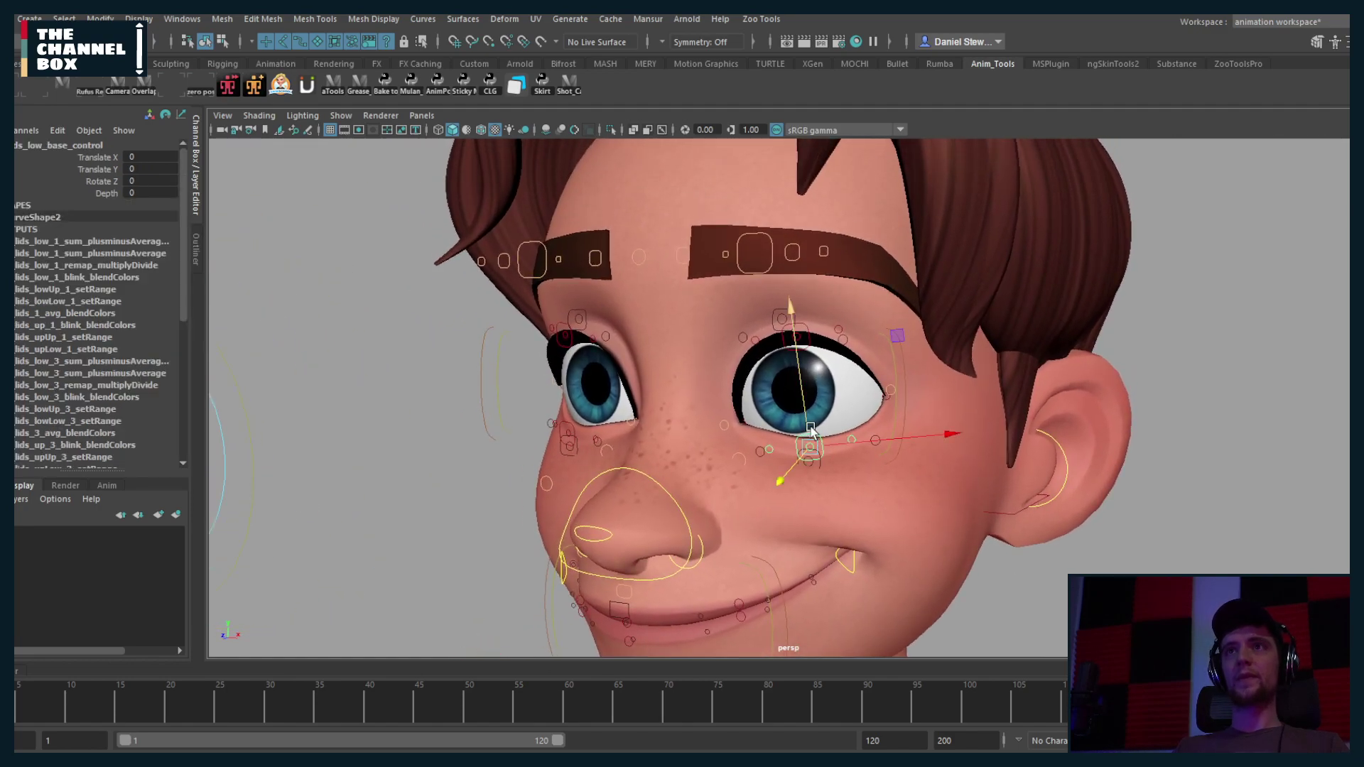
left_click(908, 389)
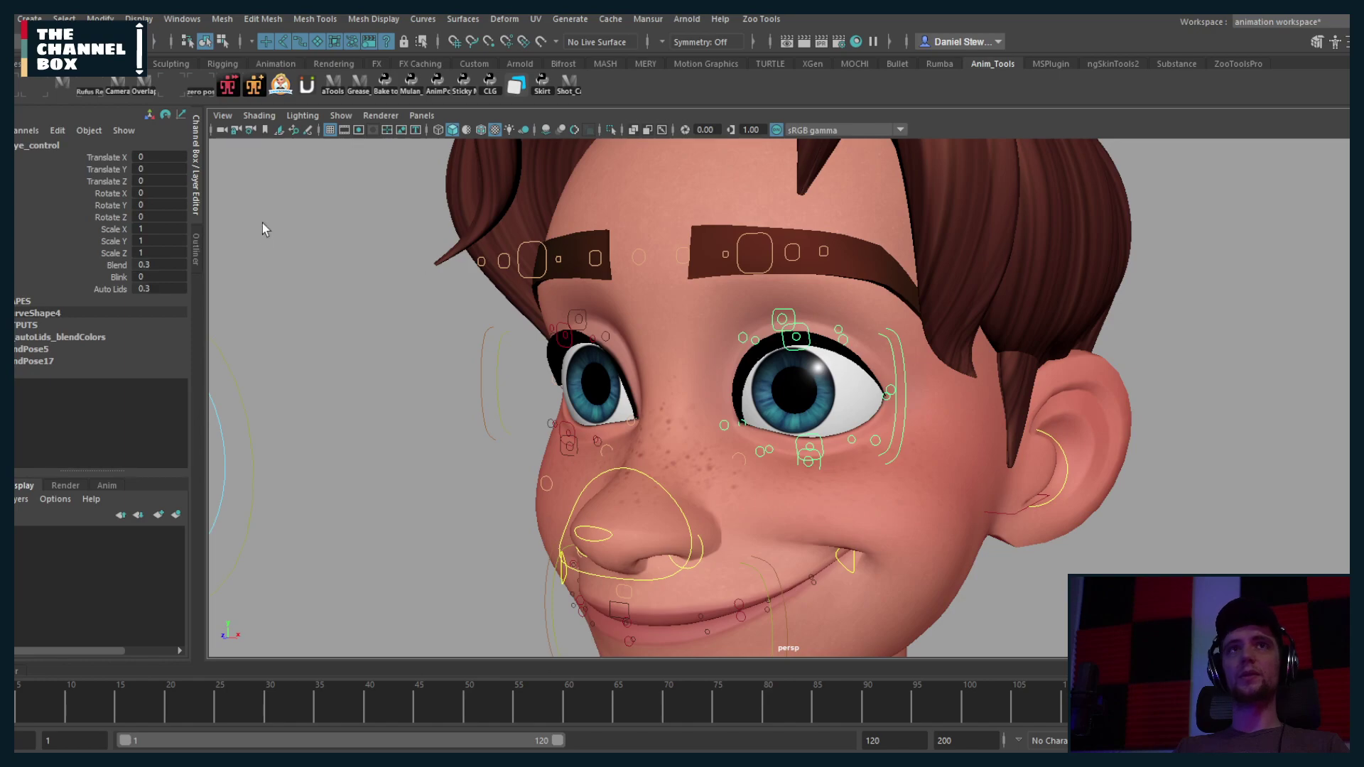
left_click(108, 277)
middle_click_drag(334, 341, 355, 317)
left_click(115, 264)
key("ctrl+z")
key("ctrl+z")
key("ctrl+z")
key("ctrl+z")
key("ctrl+z")
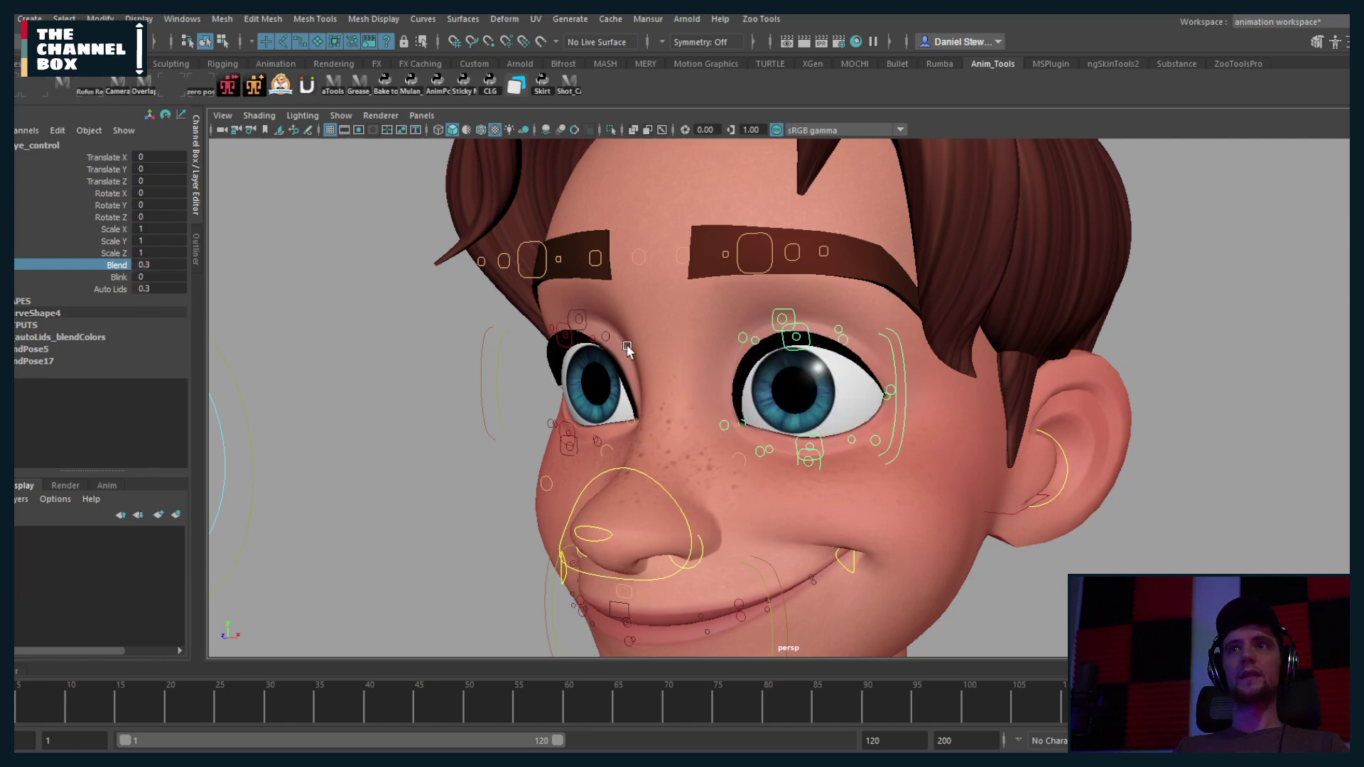
Step: Frame the brows and move both the right and left brow controls down
left_click(770, 297)
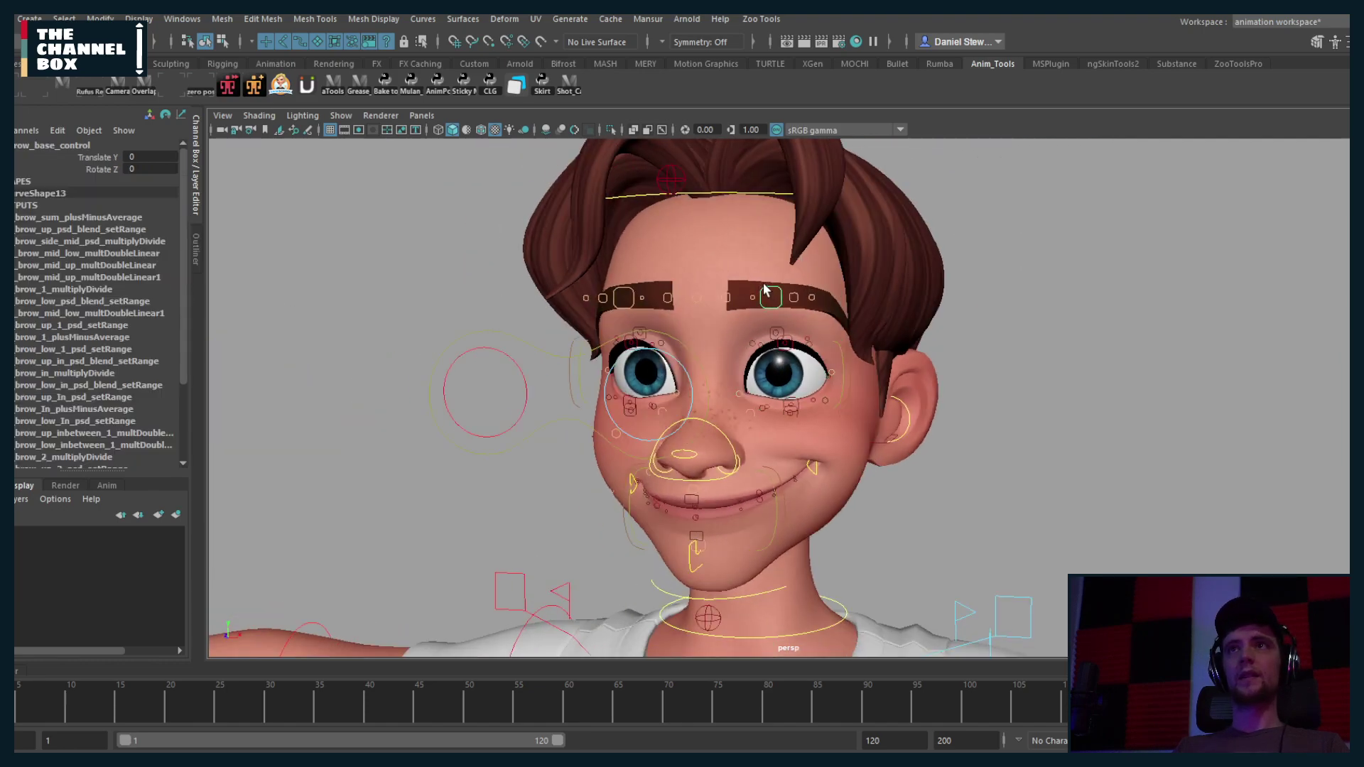
key("f")
key("w")
left_click_drag(790, 360, 780, 470)
scroll(779, 470, "down", 6)
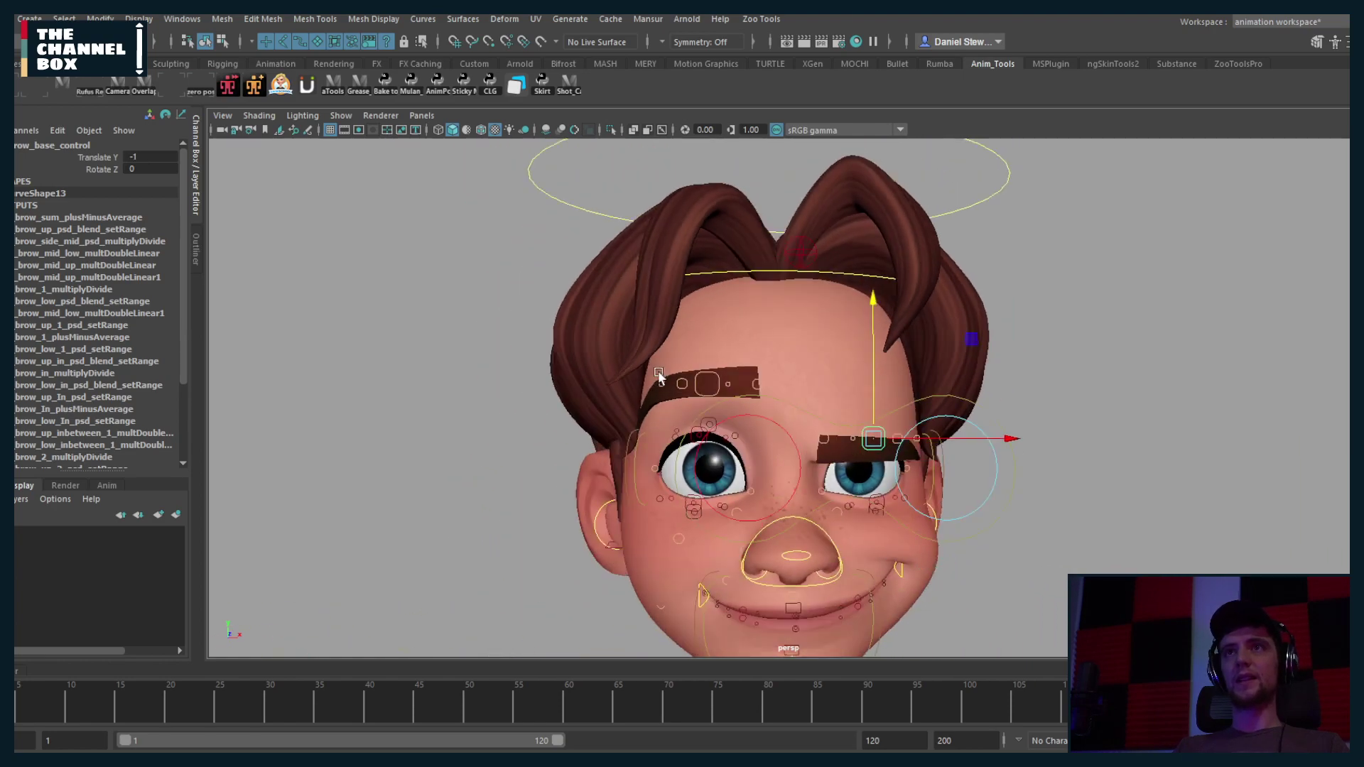
left_click(709, 375)
left_click_drag(711, 374, 710, 455)
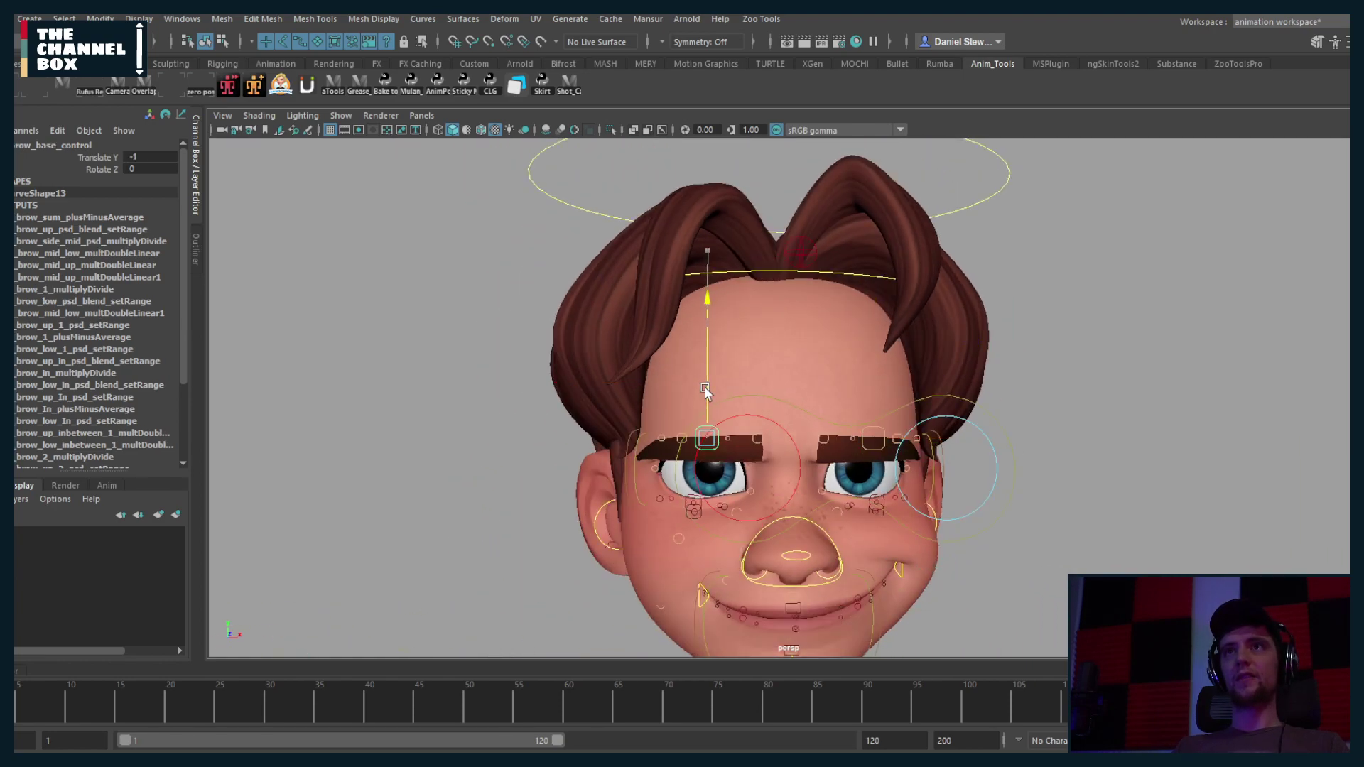
scroll(781, 440, "up", 3)
scroll(834, 432, "up", 2)
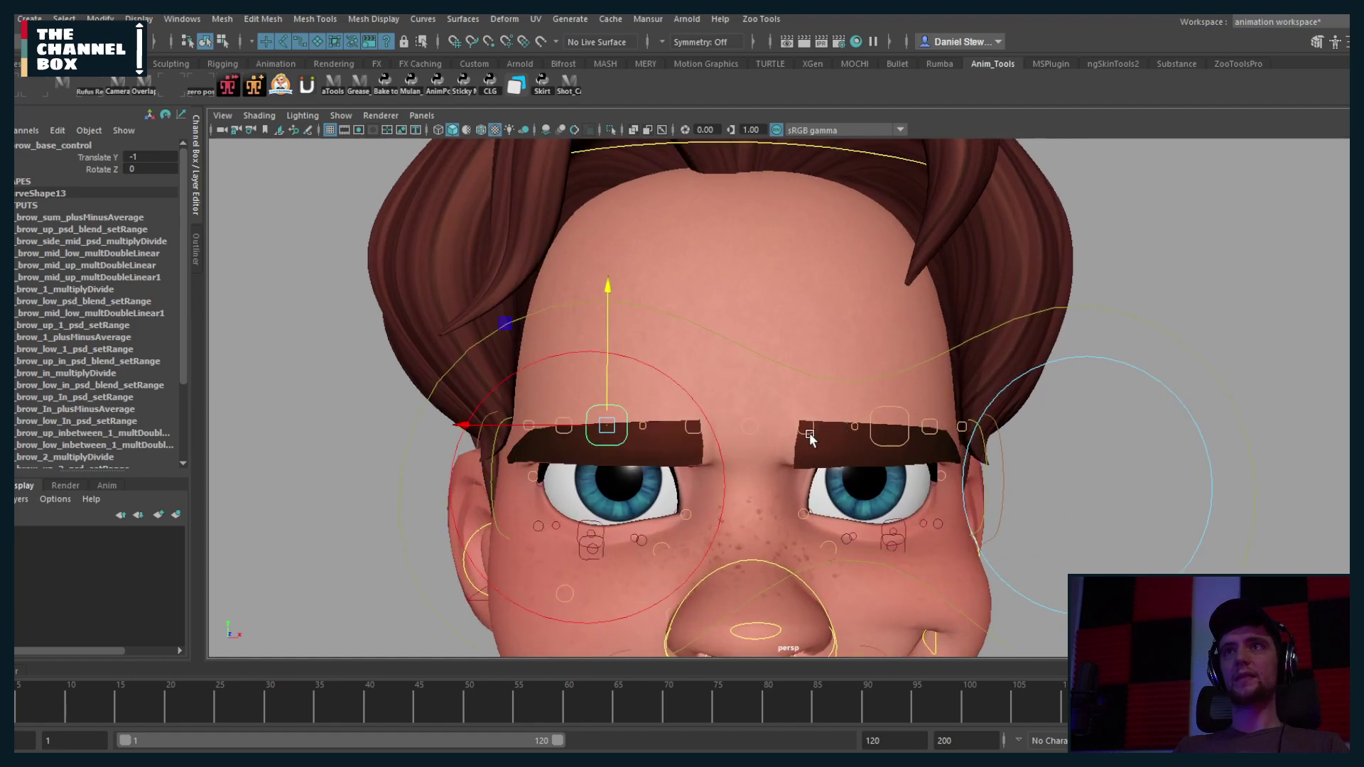
Step: Slide the right eyebrow's inner control inward, then zoom out and select main_control at the feet
left_click(810, 434)
left_click_drag(837, 427, 707, 419)
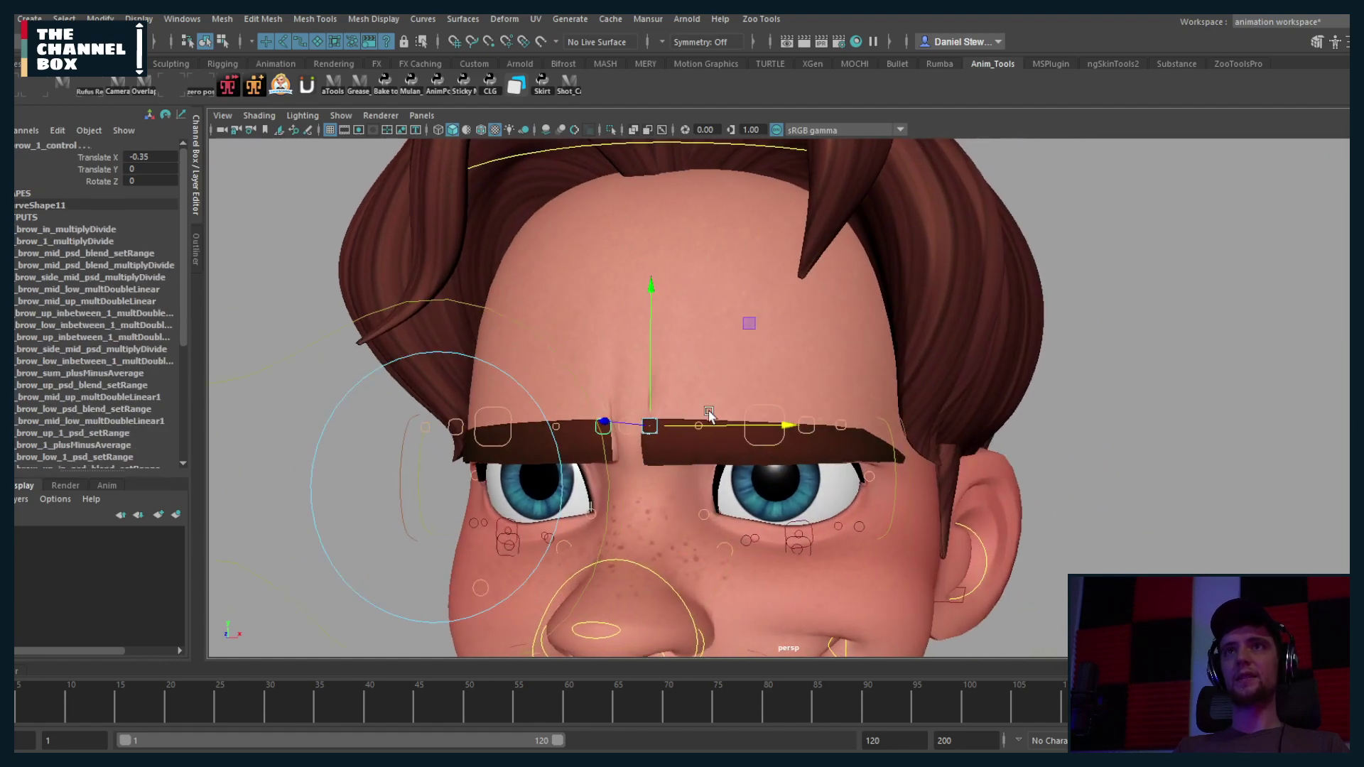
left_click(608, 305)
scroll(293, 436, "down", 10)
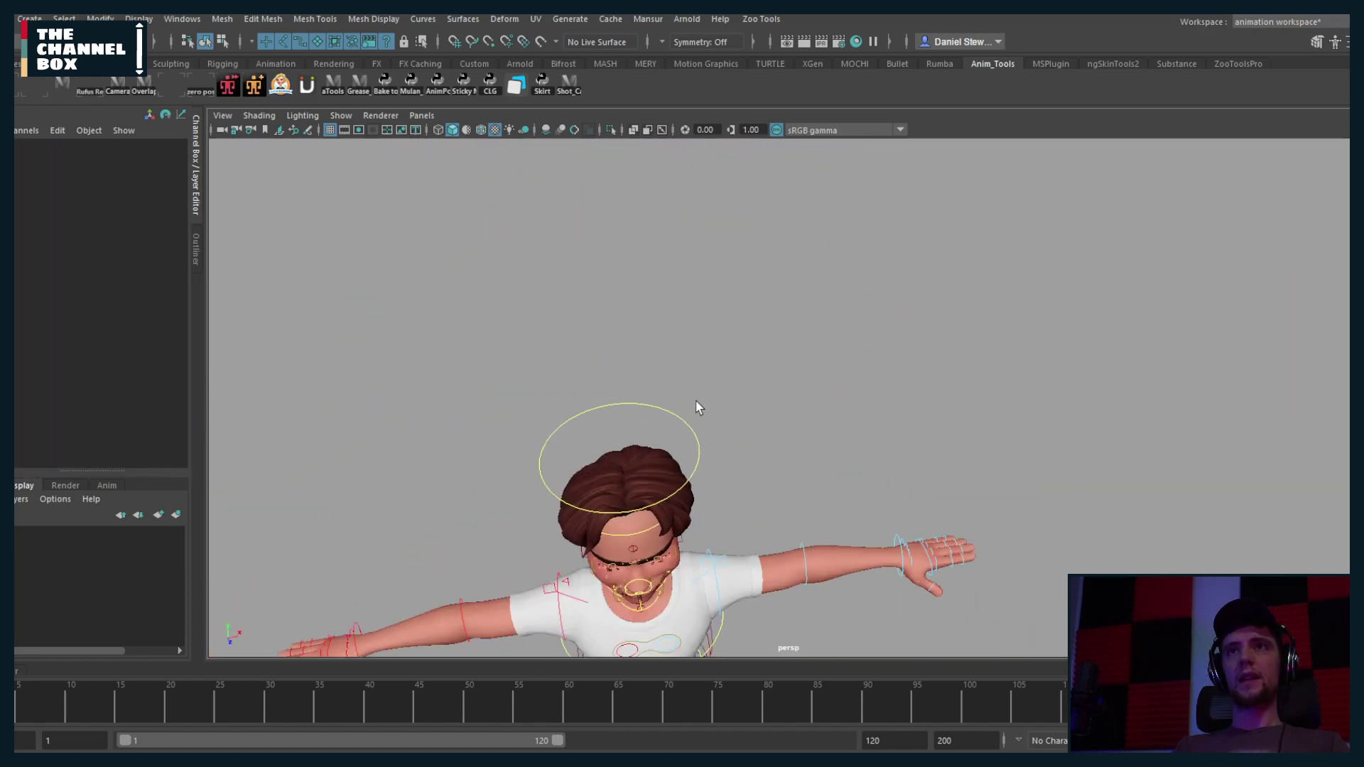
left_click_drag(698, 407, 743, 483, "alt")
scroll(743, 483, "down", 3)
left_click_drag(777, 548, 714, 553)
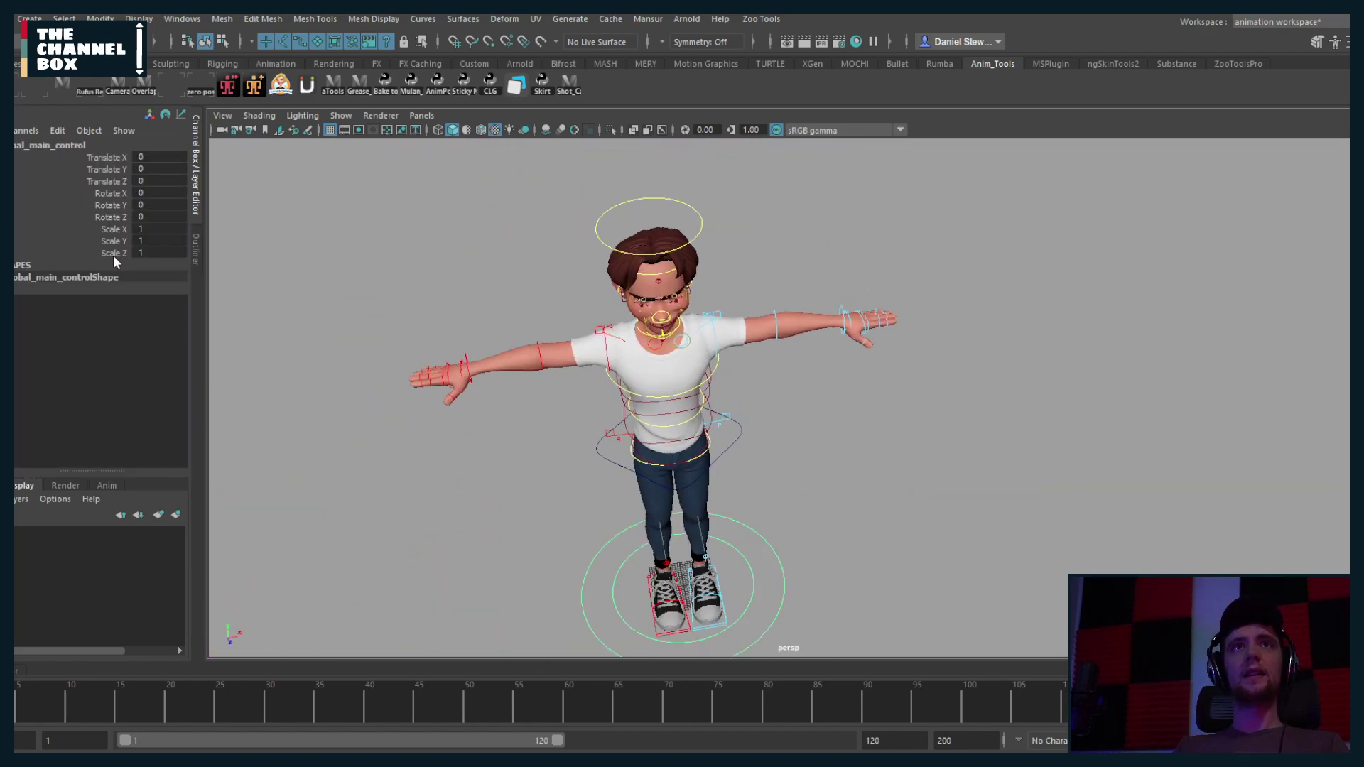
Step: Switch main_control's Geo Type to temp, then ref, then norm
left_click(135, 265)
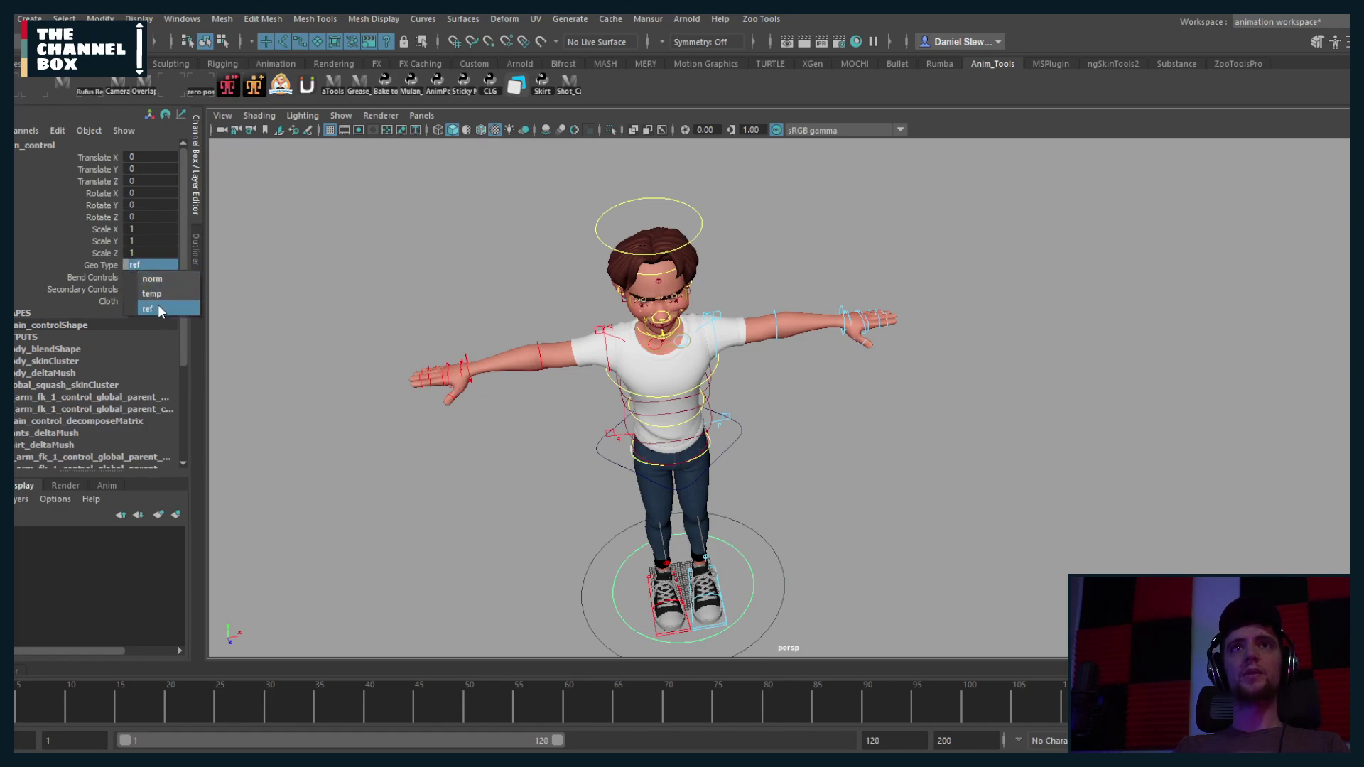
left_click(152, 294)
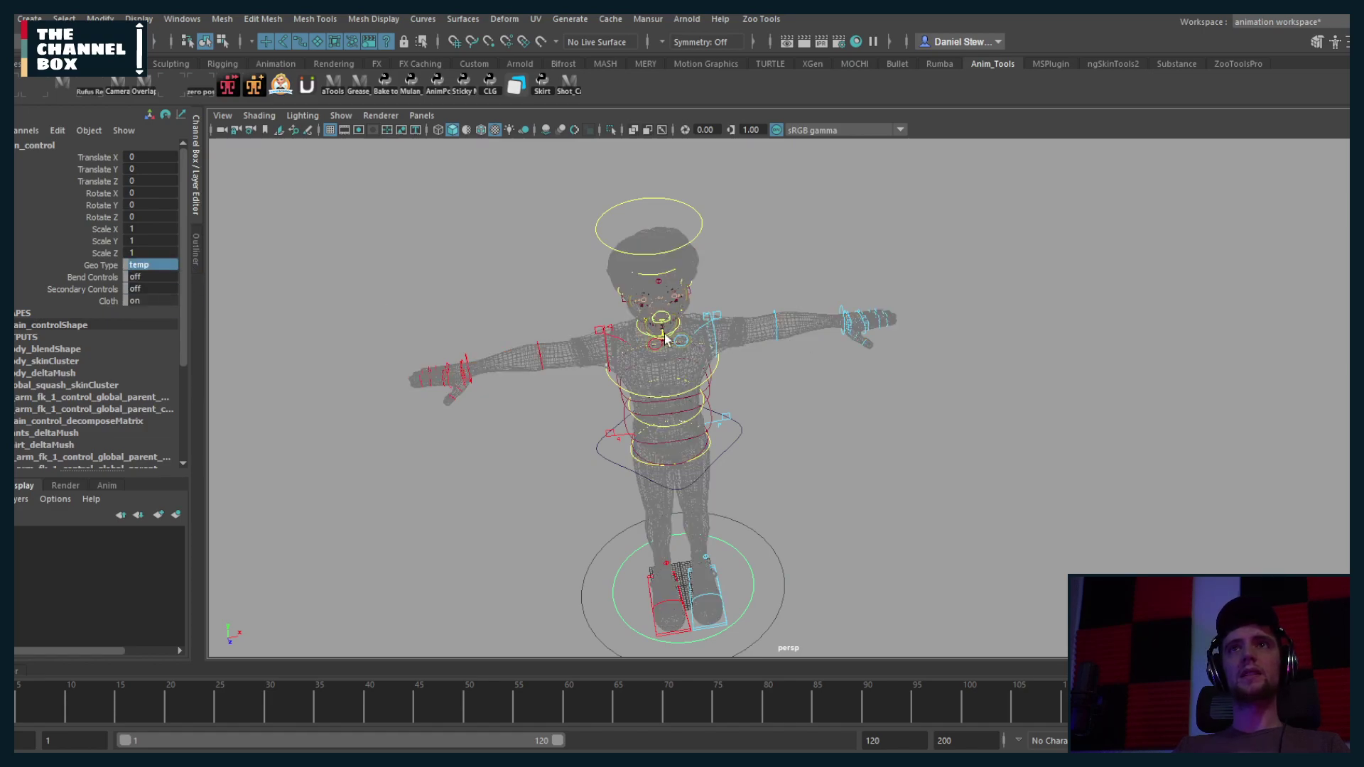
left_click(139, 265)
left_click(148, 305)
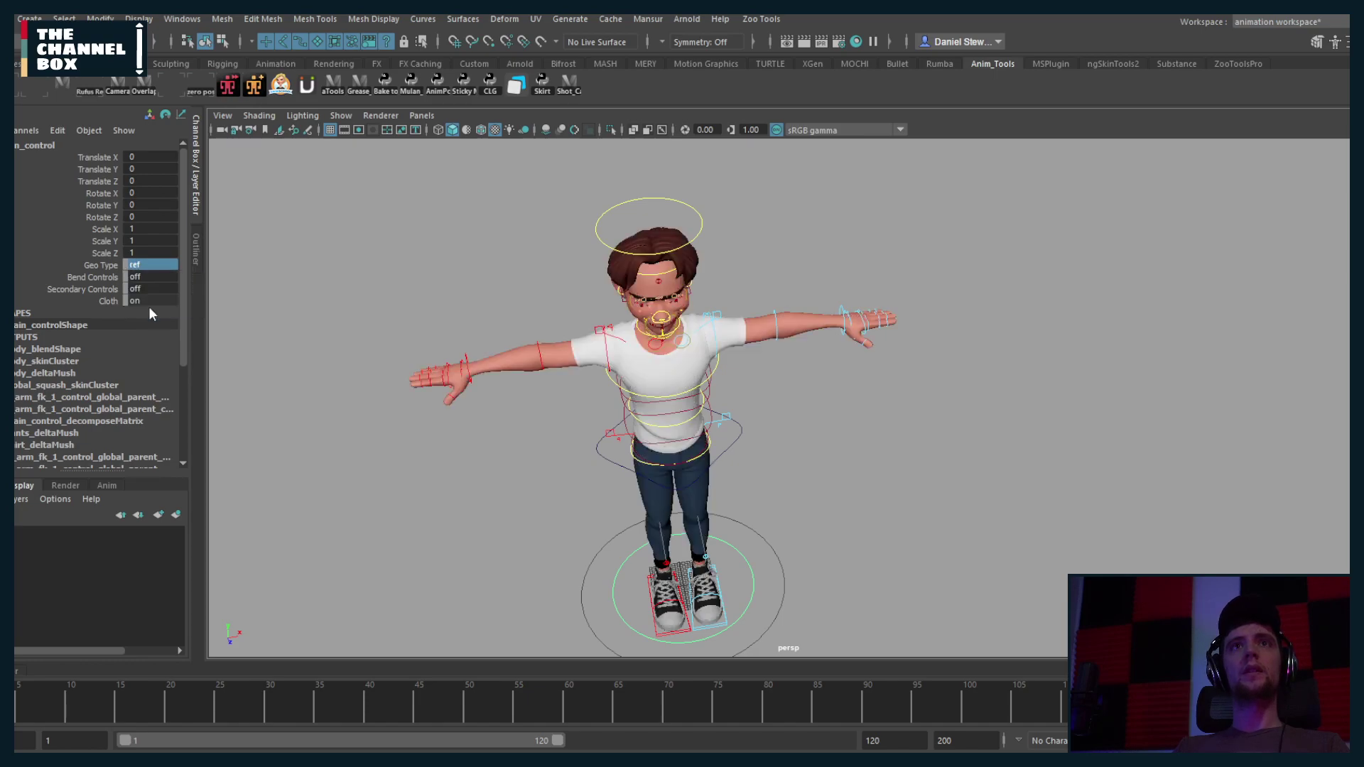
left_click(492, 363)
left_click(600, 545)
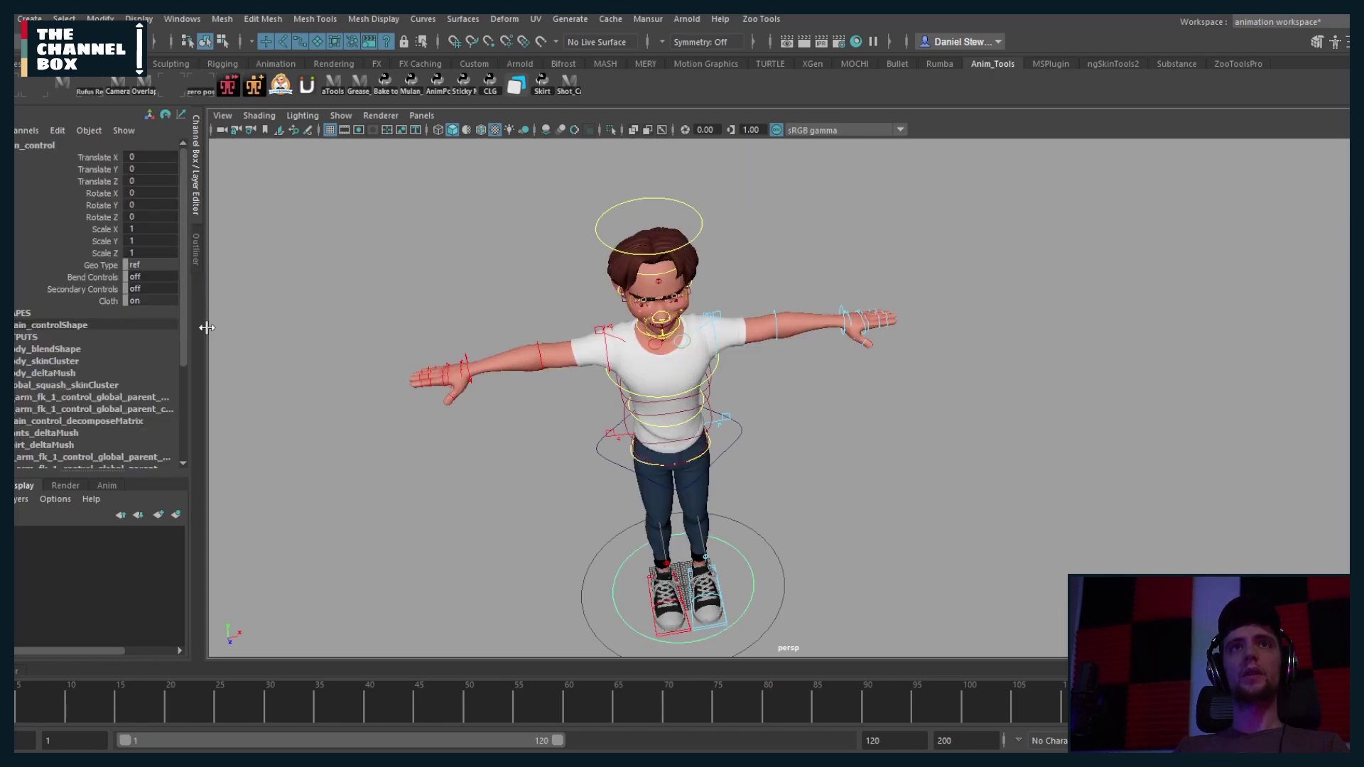
left_click(134, 269)
left_click(145, 278)
Step: Select the body mesh and check its Smooth Mesh settings in the Attribute Editor
left_click(509, 360)
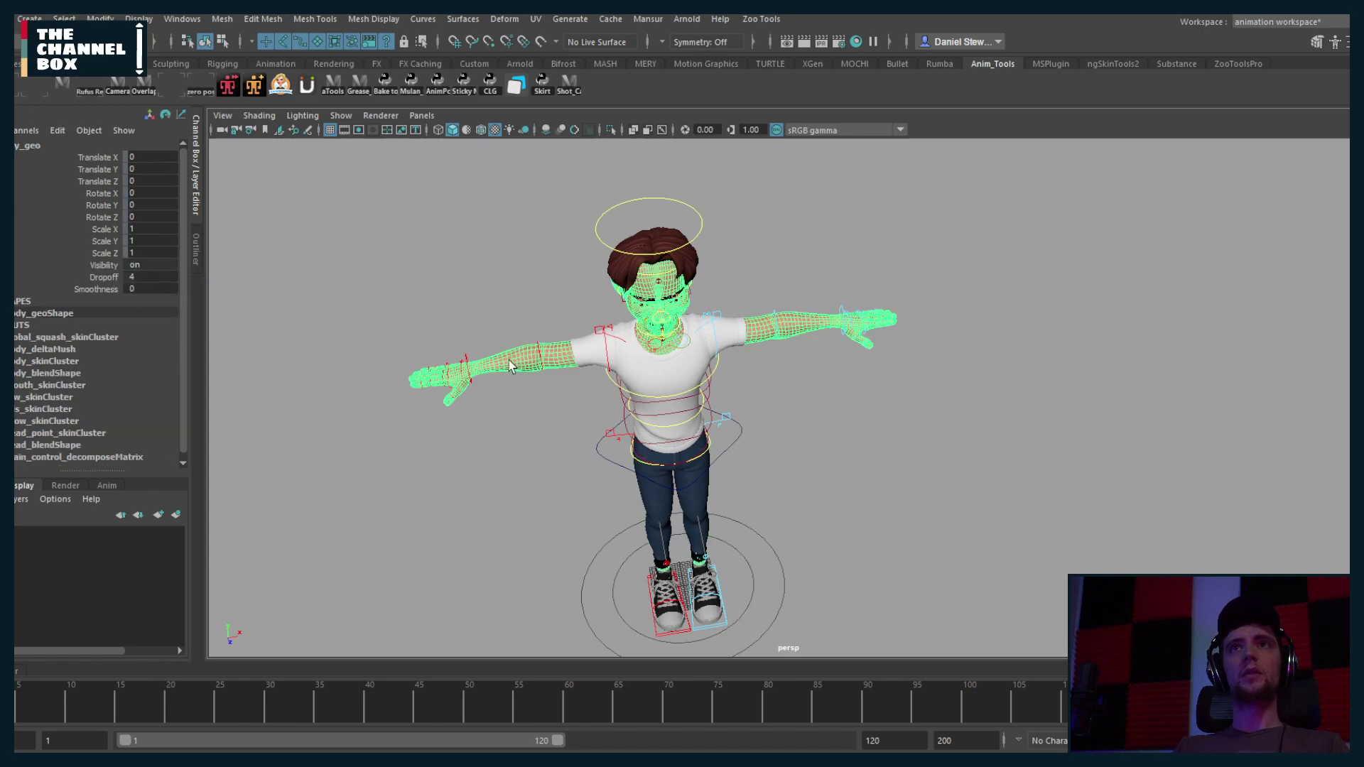
right_click_drag(509, 360, 567, 439, "alt")
key("ctrl+a")
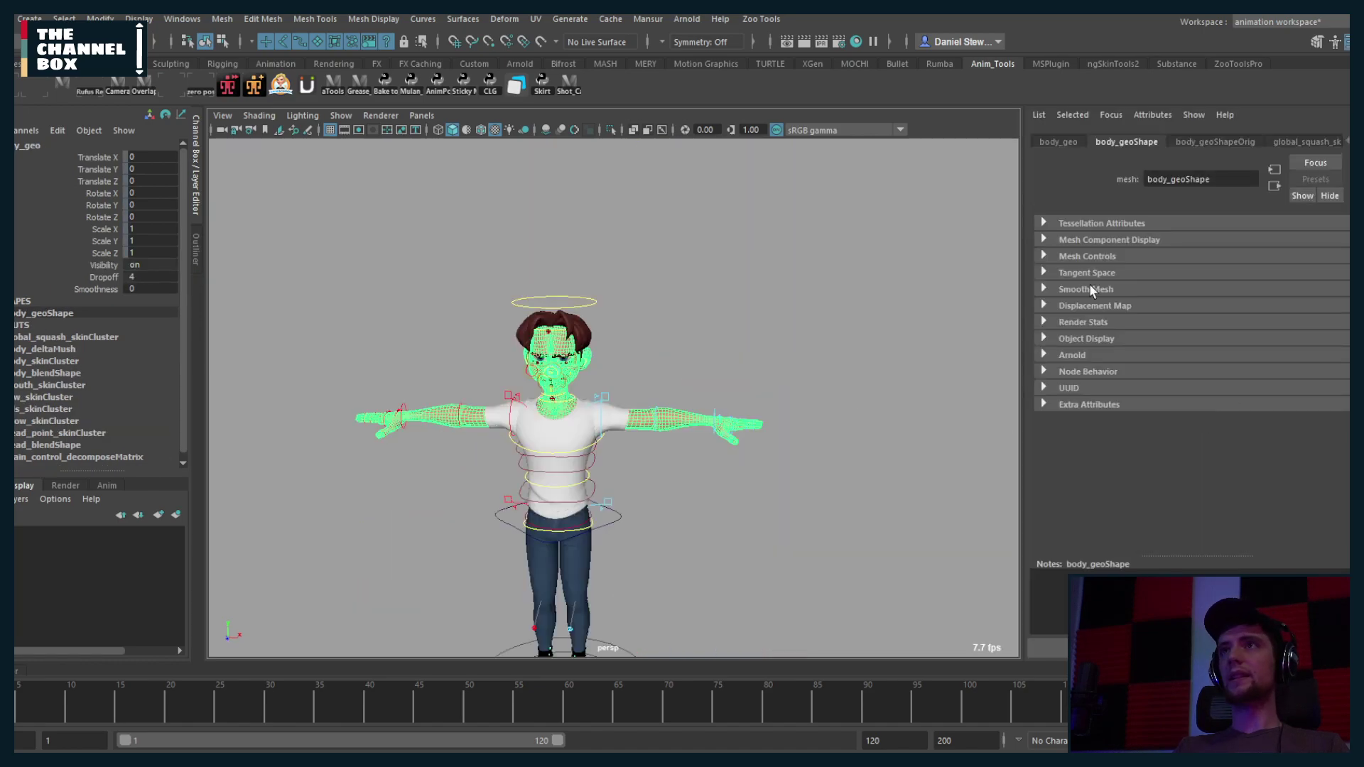
left_click(1056, 289)
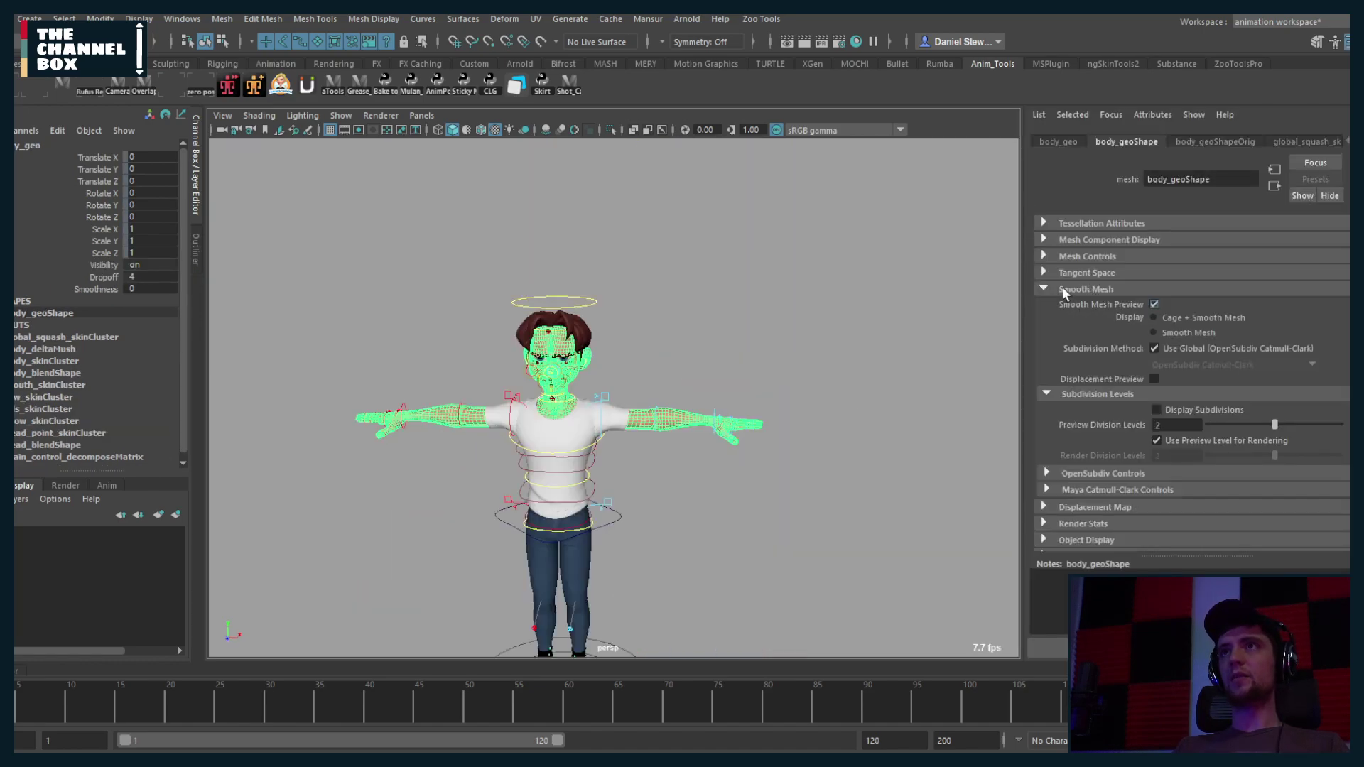
left_click(1137, 289)
key("ctrl+a")
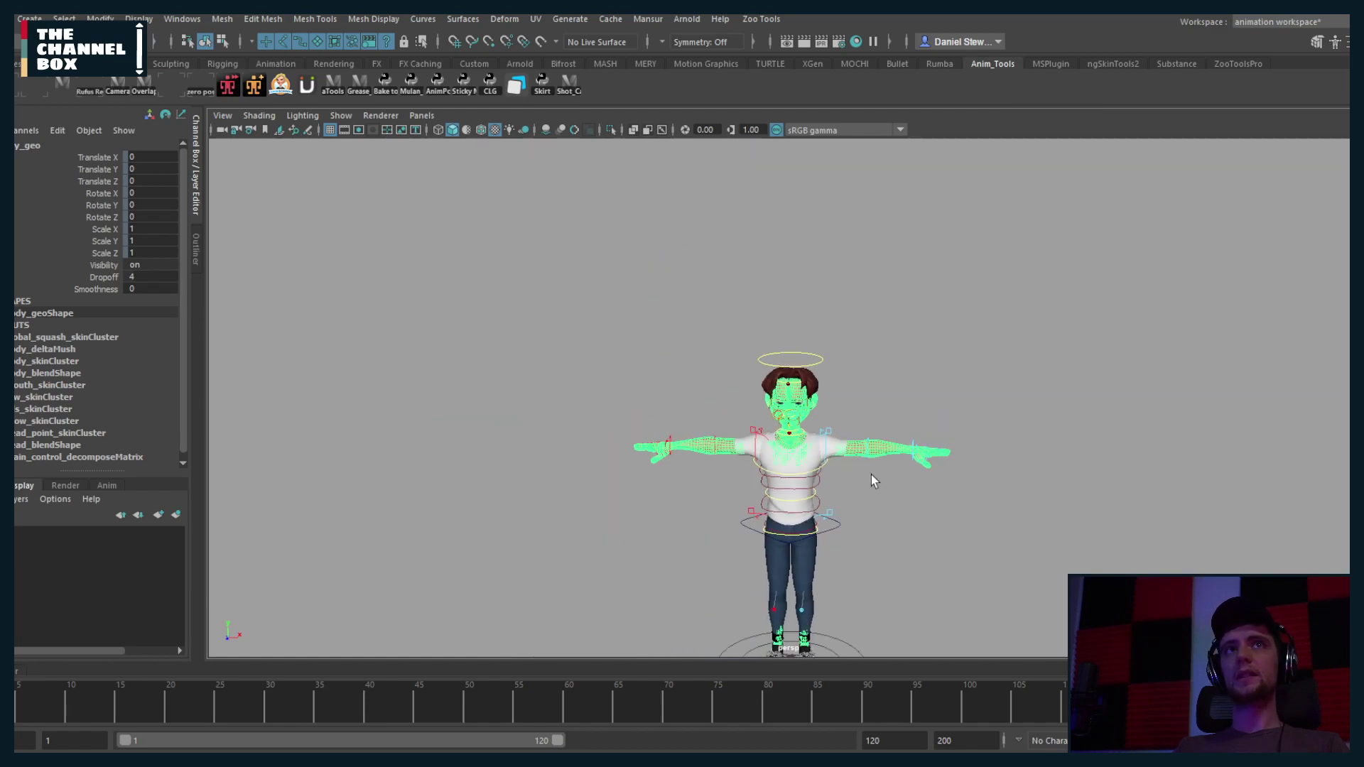
Step: Reselect main_control and set its Geo Type back to ref
middle_click_drag(878, 479, 841, 546, "alt")
left_click(857, 537)
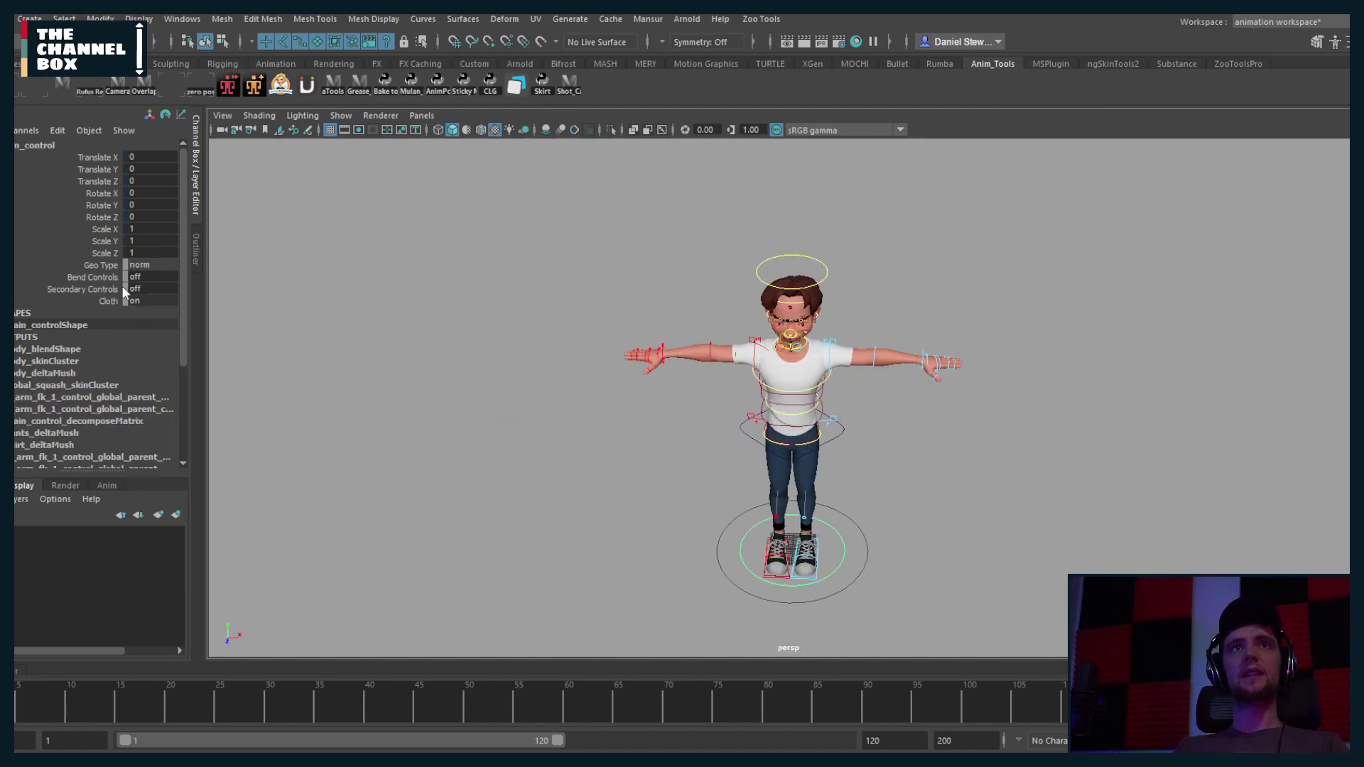
left_click(142, 264)
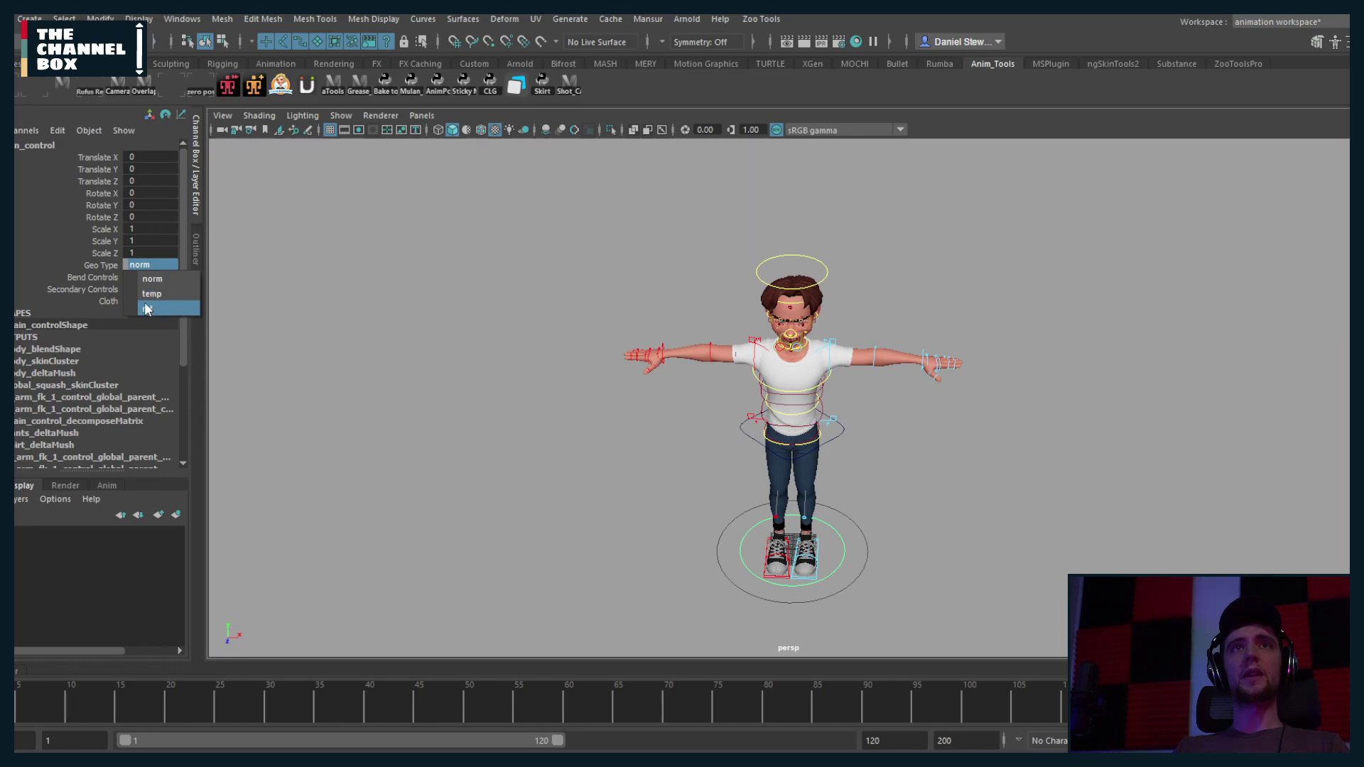
left_click(147, 309)
scroll(689, 452, "up", 8)
Step: Select both inner brow controls and move them down and together into a frown
scroll(688, 450, "up", 8)
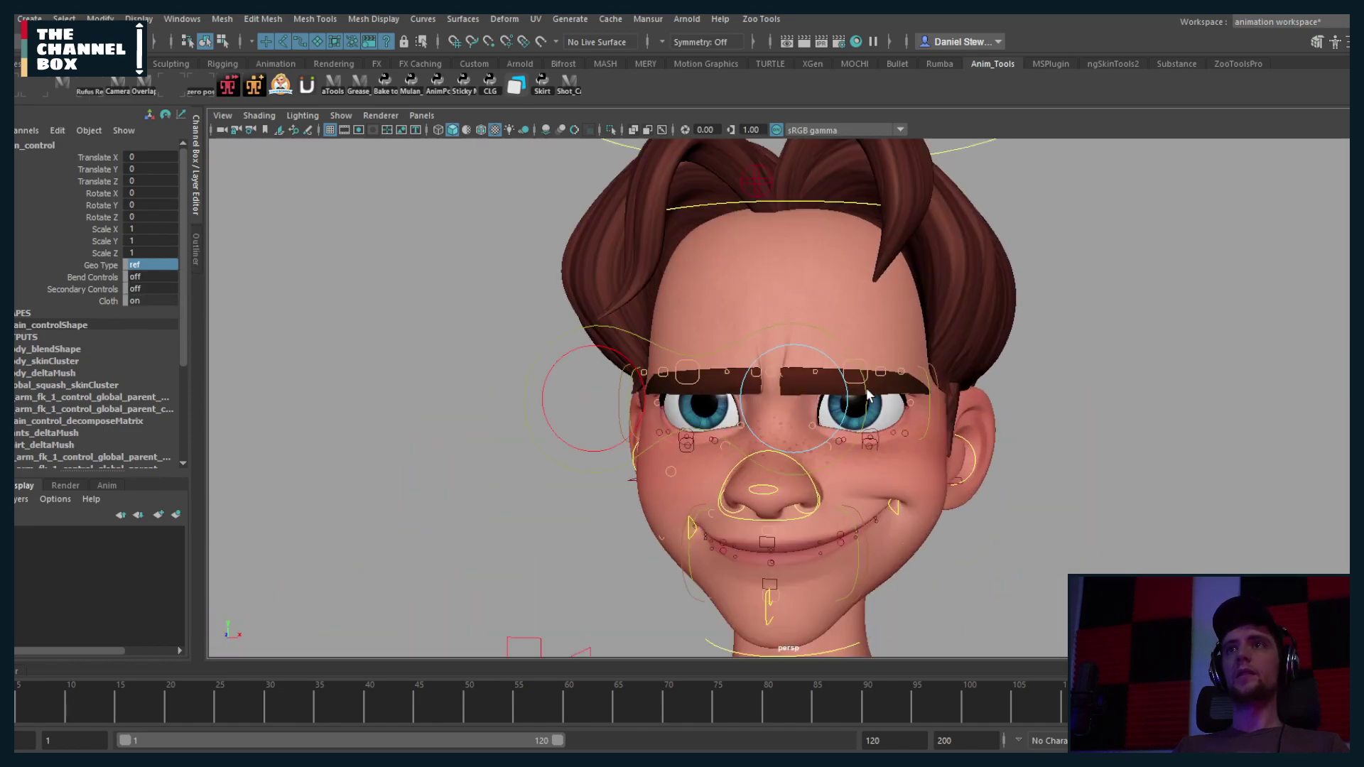
left_click_drag(784, 380, 740, 374, "alt")
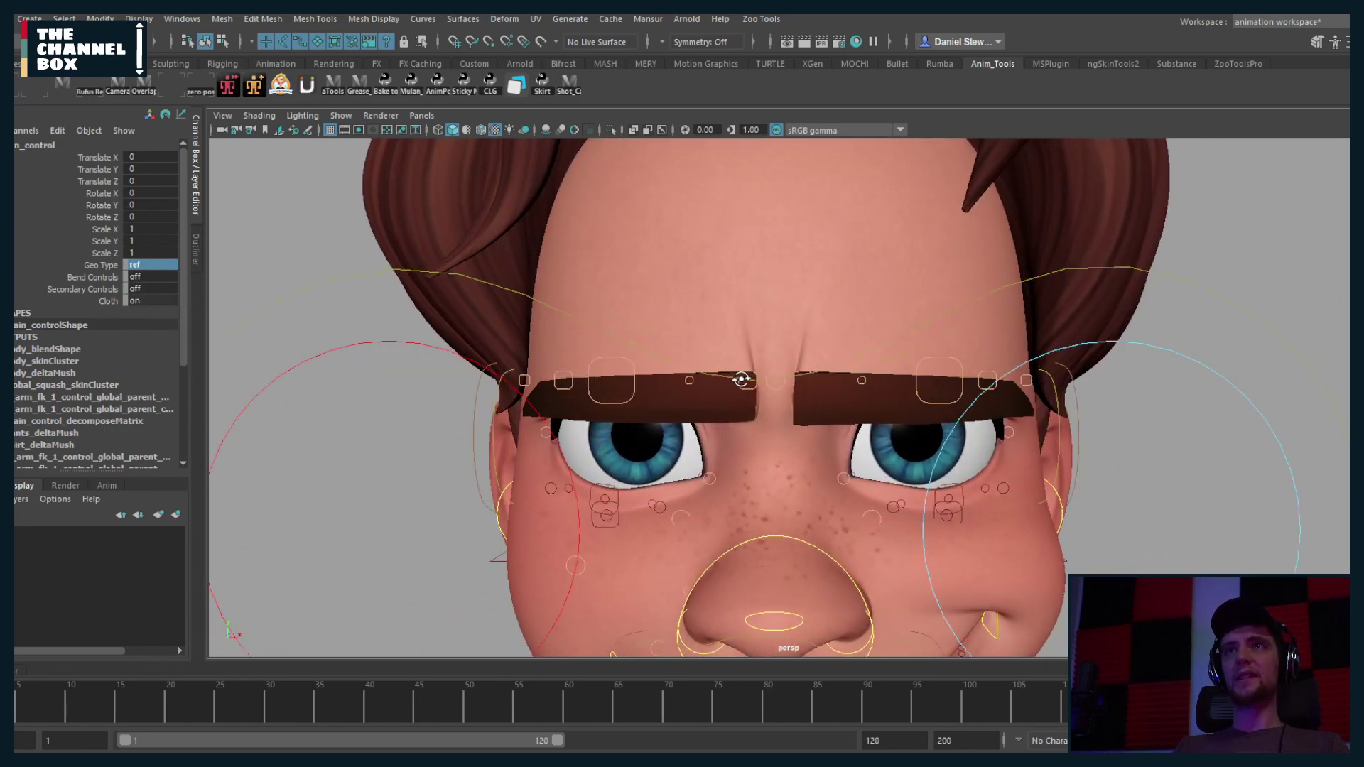
scroll(770, 393, "up", 3)
left_click(831, 381)
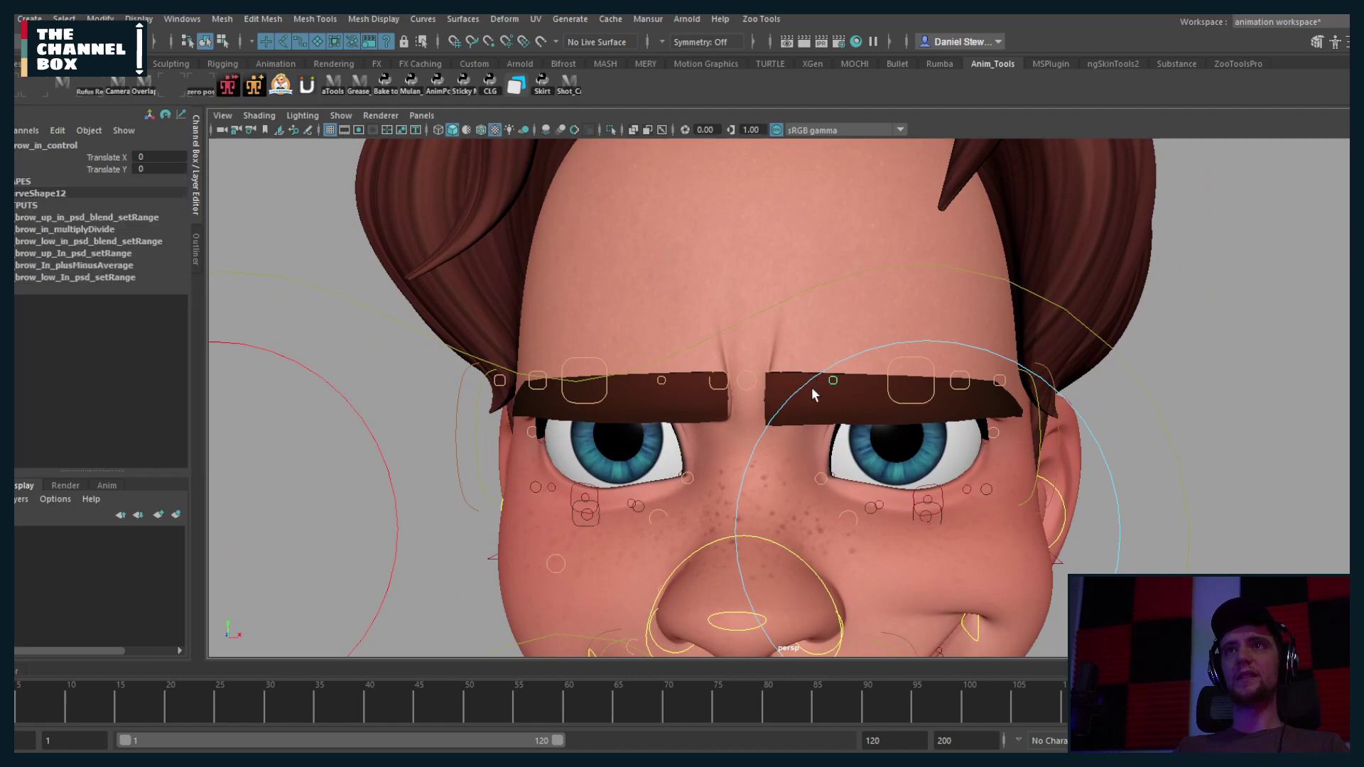
left_click(660, 381, "shift")
key("w")
middle_click_drag(936, 279, 923, 304)
Step: Orbit to the head's left profile, rotate the ear control, then undo it back to rest
scroll(841, 297, "down", 3)
left_click_drag(840, 297, 718, 373, "alt")
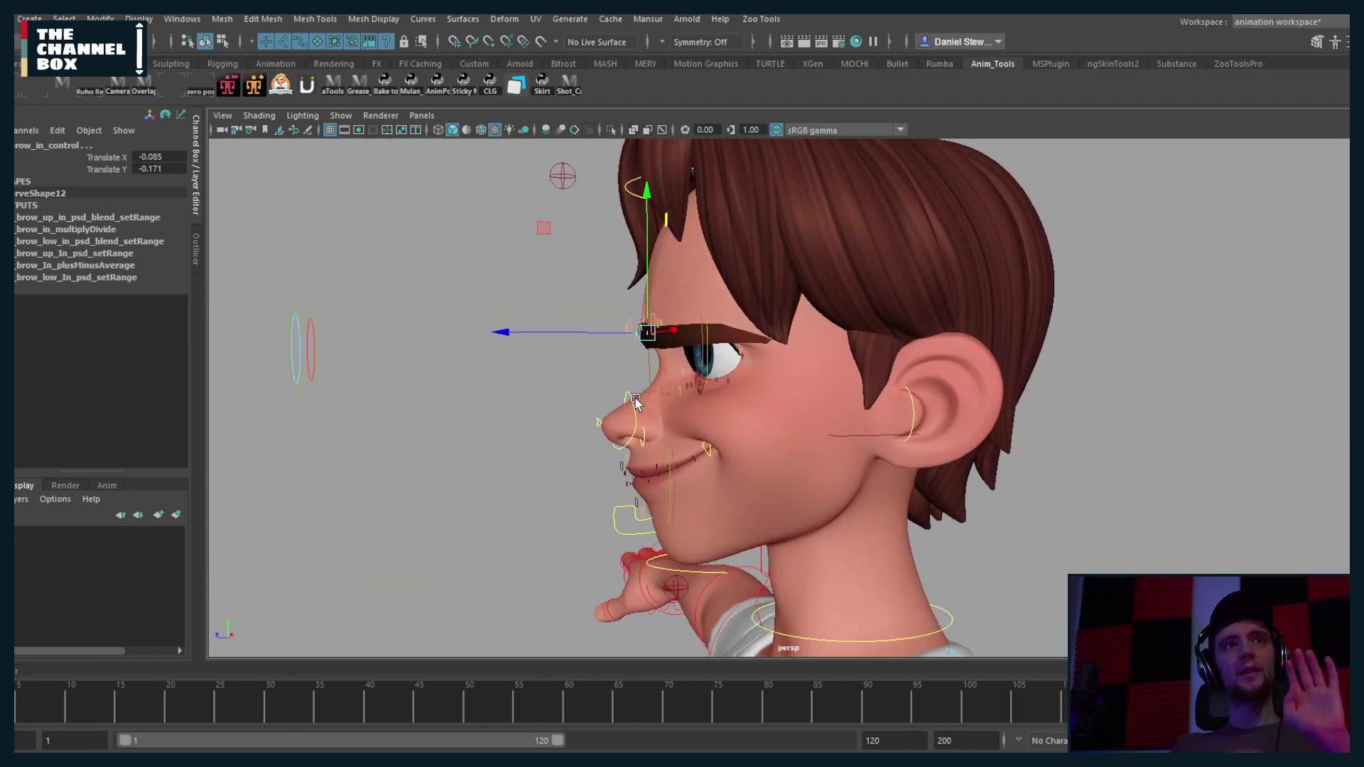
left_click(911, 422)
key("e")
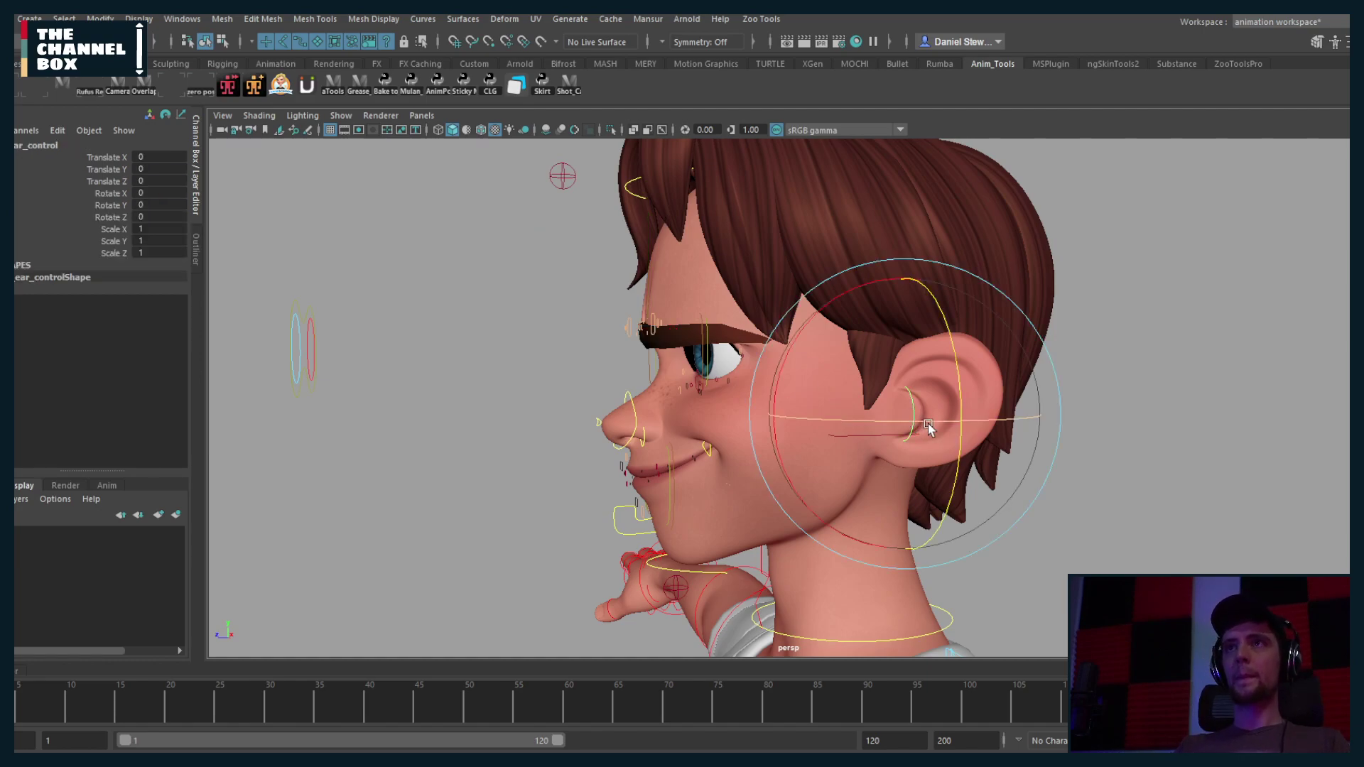
left_click_drag(928, 429, 819, 424)
key("ctrl+z")
key("ctrl+z")
key("ctrl+z")
key("ctrl+z")
key("ctrl+z")
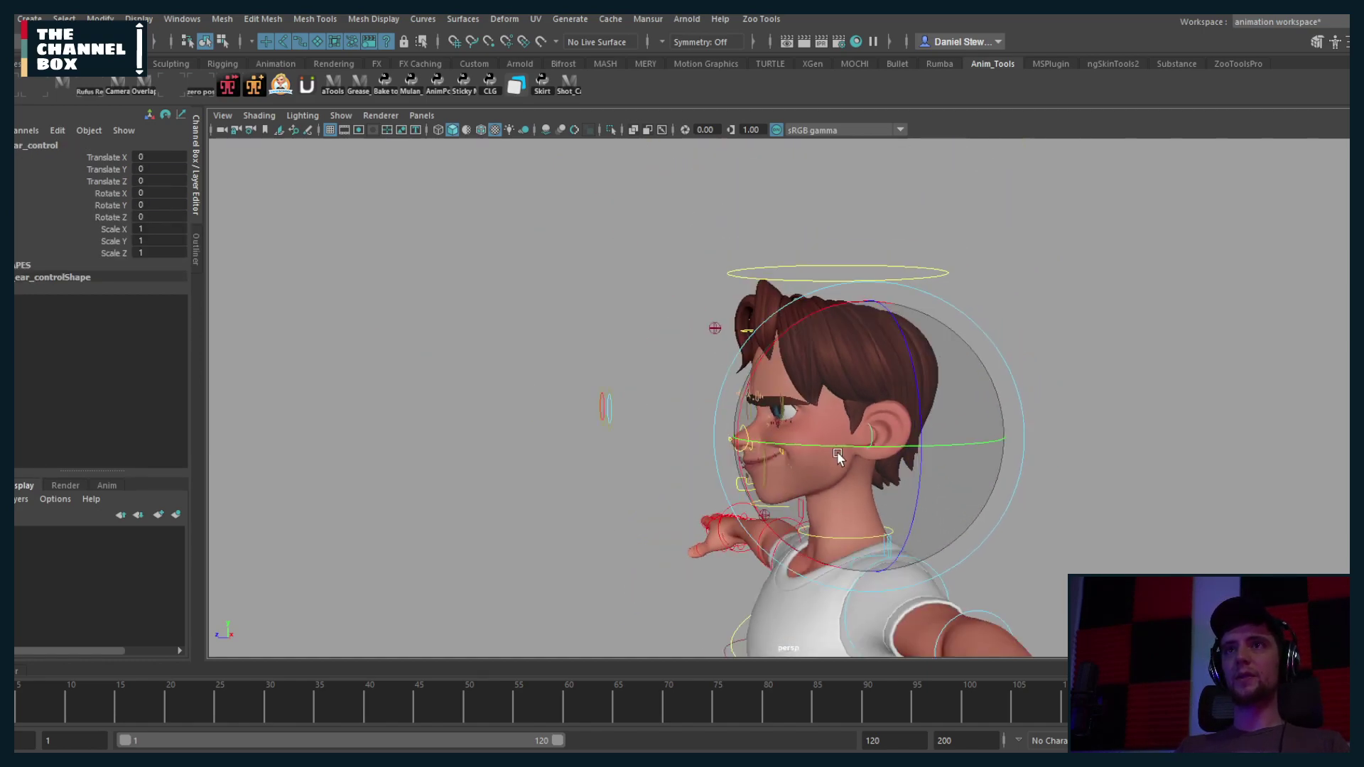
key("ctrl+z")
key("ctrl+z")
key("ctrl+z")
key("ctrl+z")
key("ctrl+z")
key("ctrl+z")
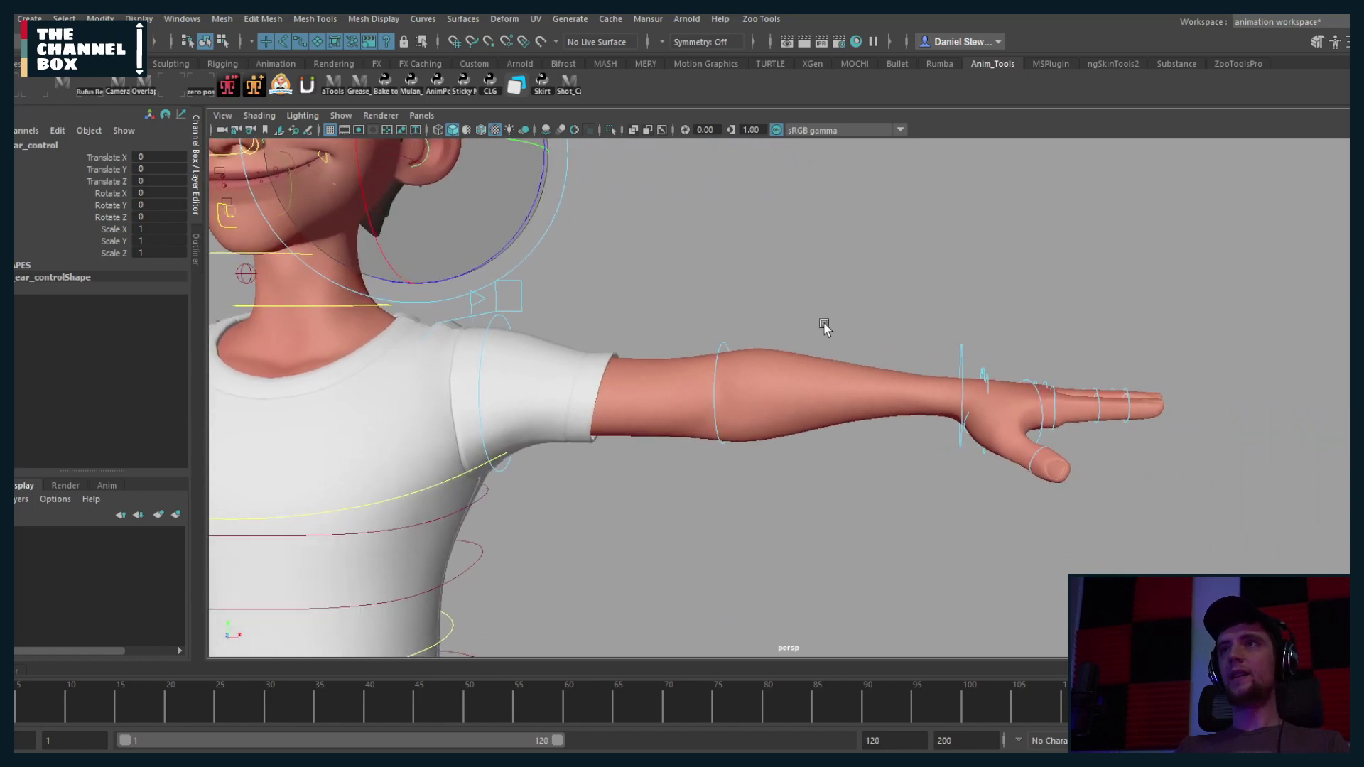
key("ctrl+z")
key("ctrl+z")
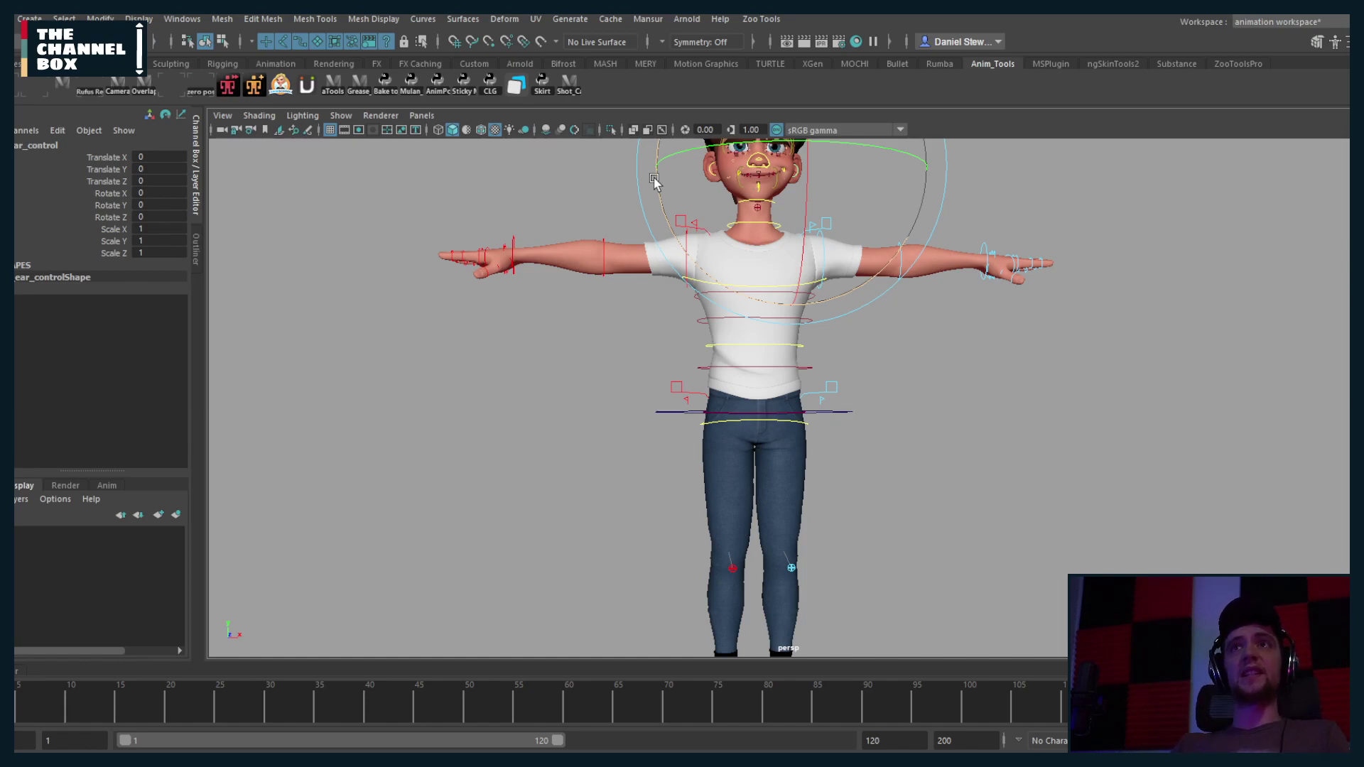
Step: Move the mouth-corner emotion control down, undo it, then test its depth movement
key("f")
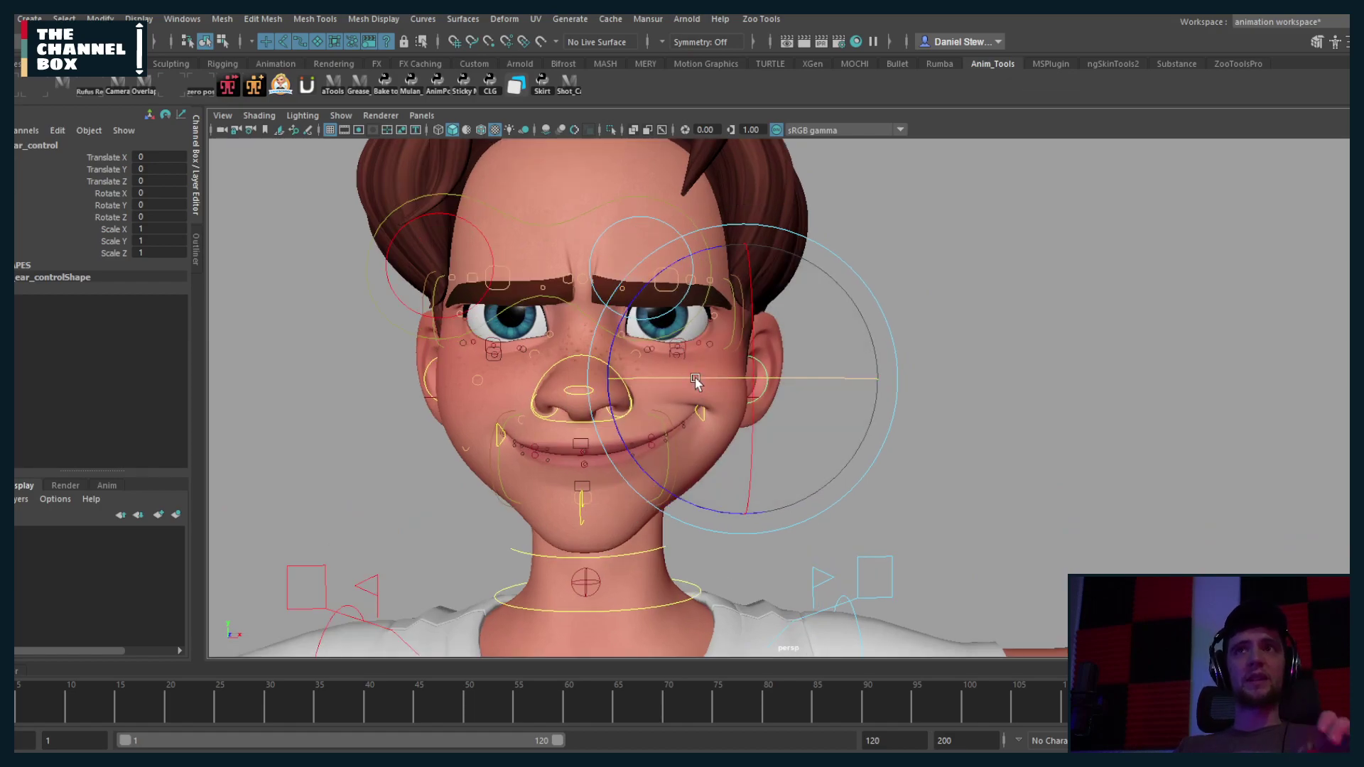
key("q")
left_click_drag(698, 393, 672, 398, "alt")
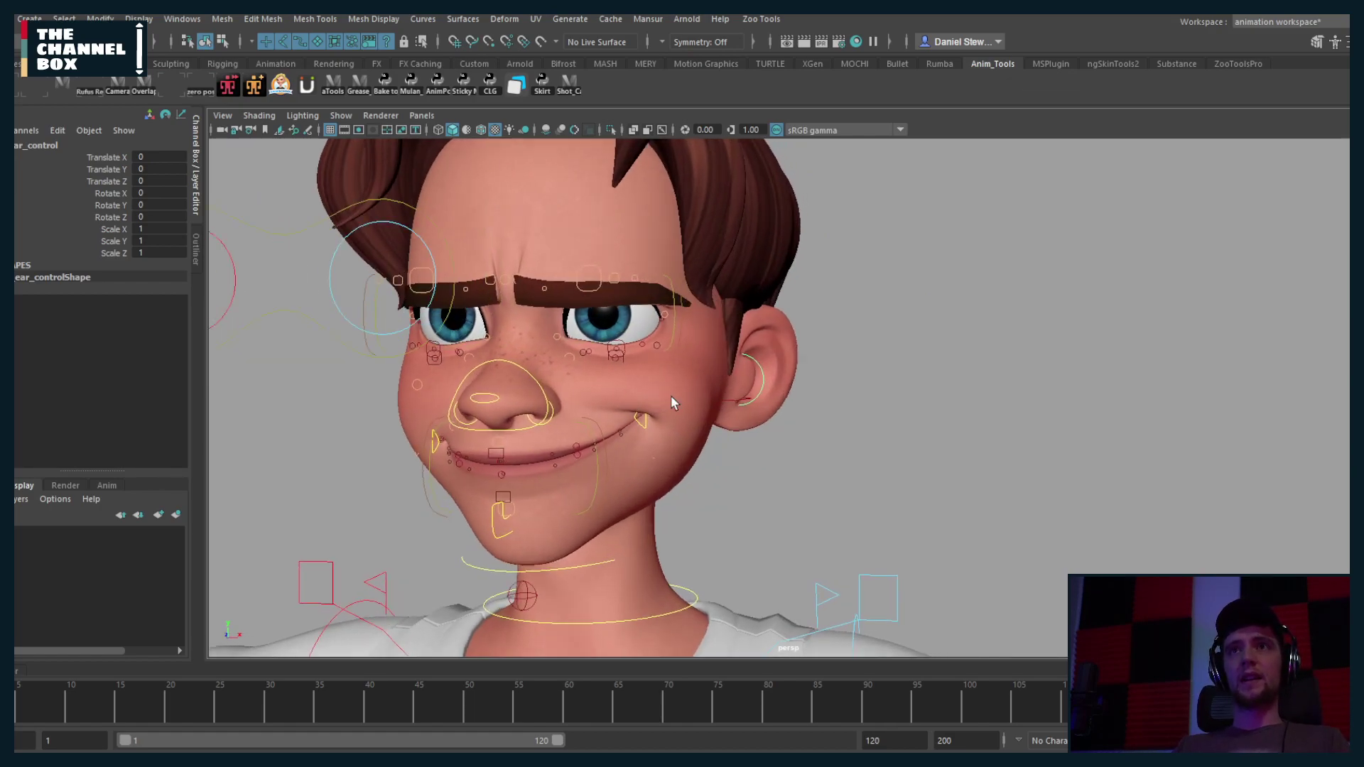
left_click(636, 421)
key("w")
scroll(643, 426, "up", 2)
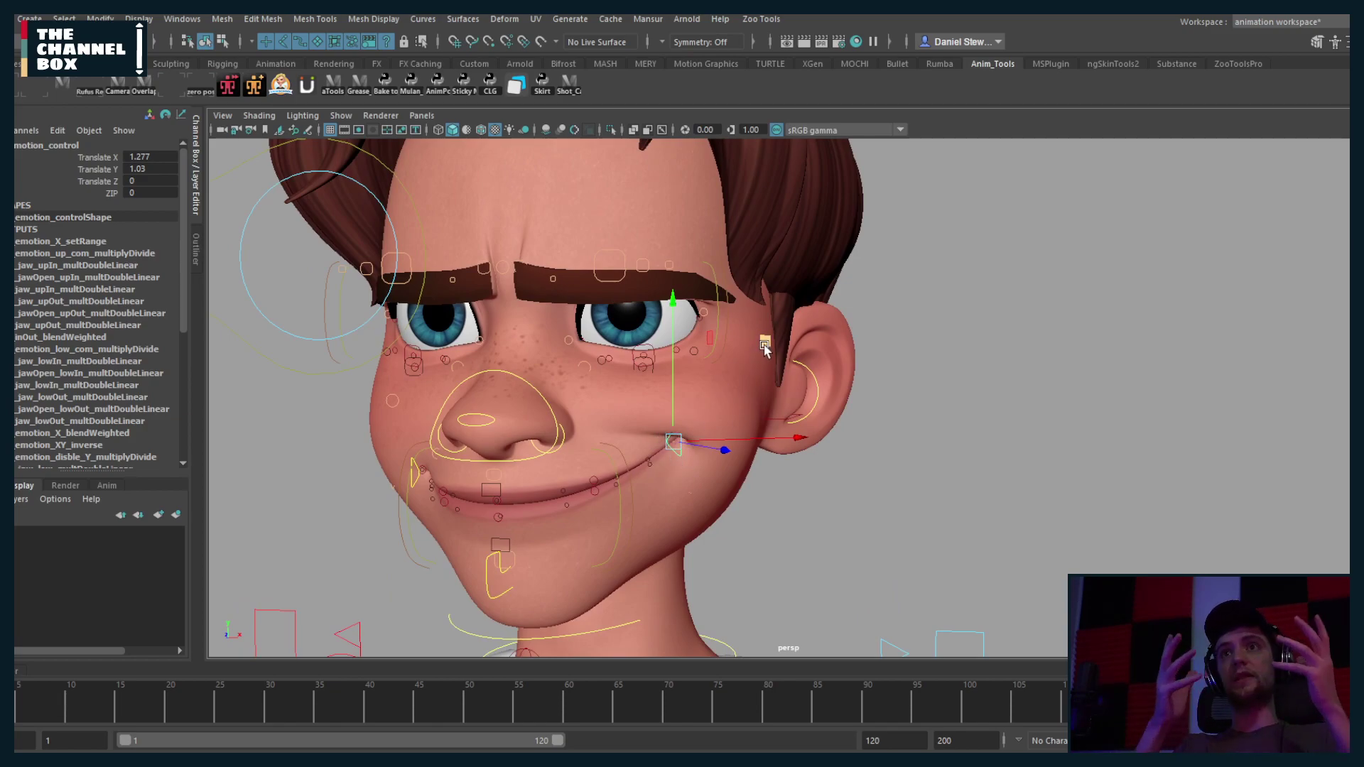
left_click_drag(765, 344, 753, 369)
key("ctrl+z")
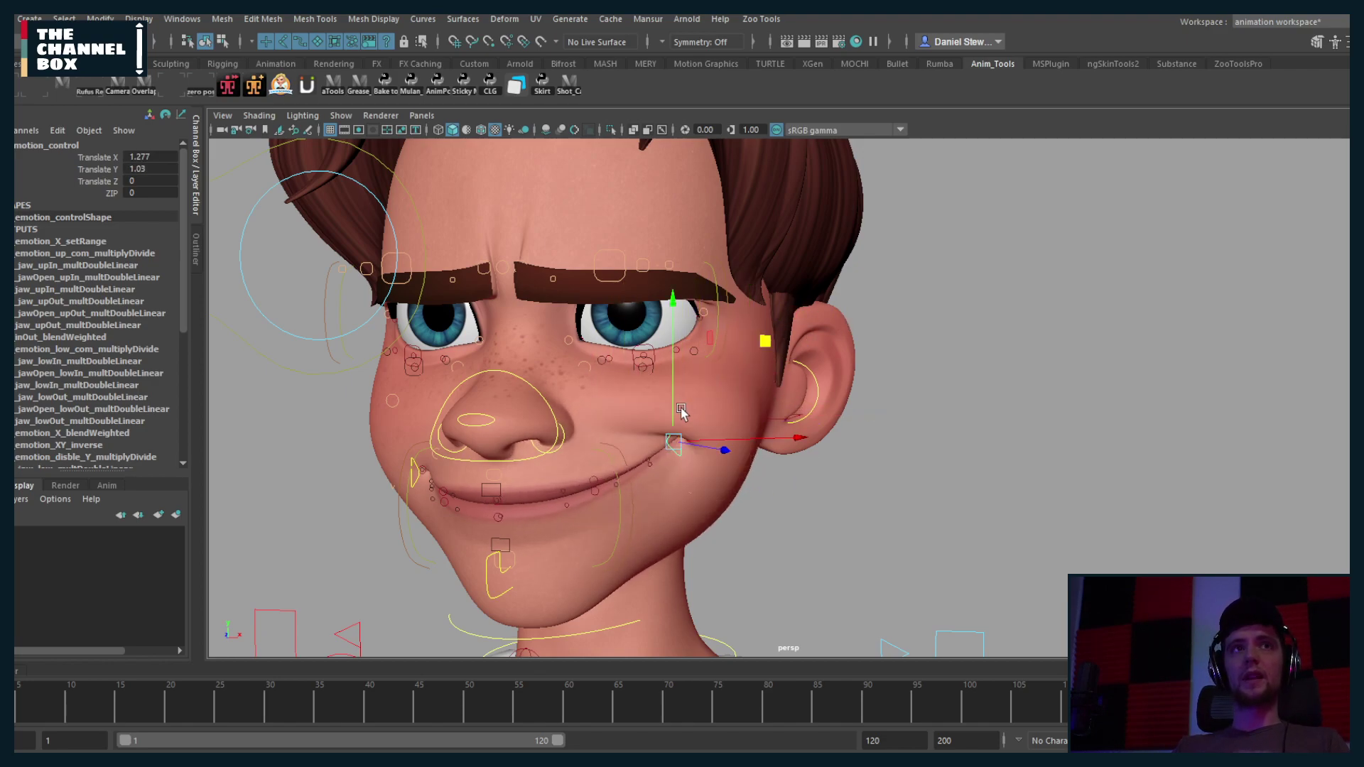
left_click_drag(725, 450, 643, 407)
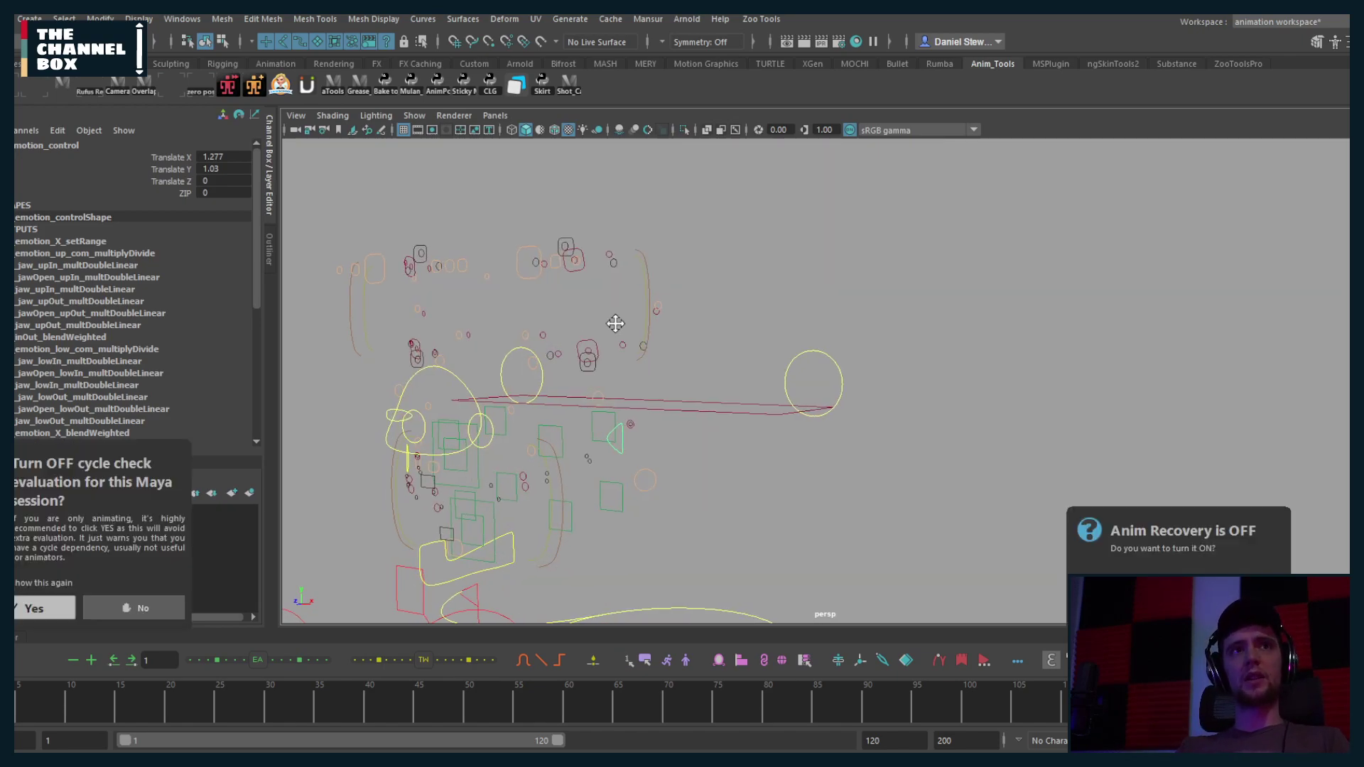
Step: Dismiss the cycle-check prompt, show the face mesh, and scale the cheek puff control down
left_click(129, 605)
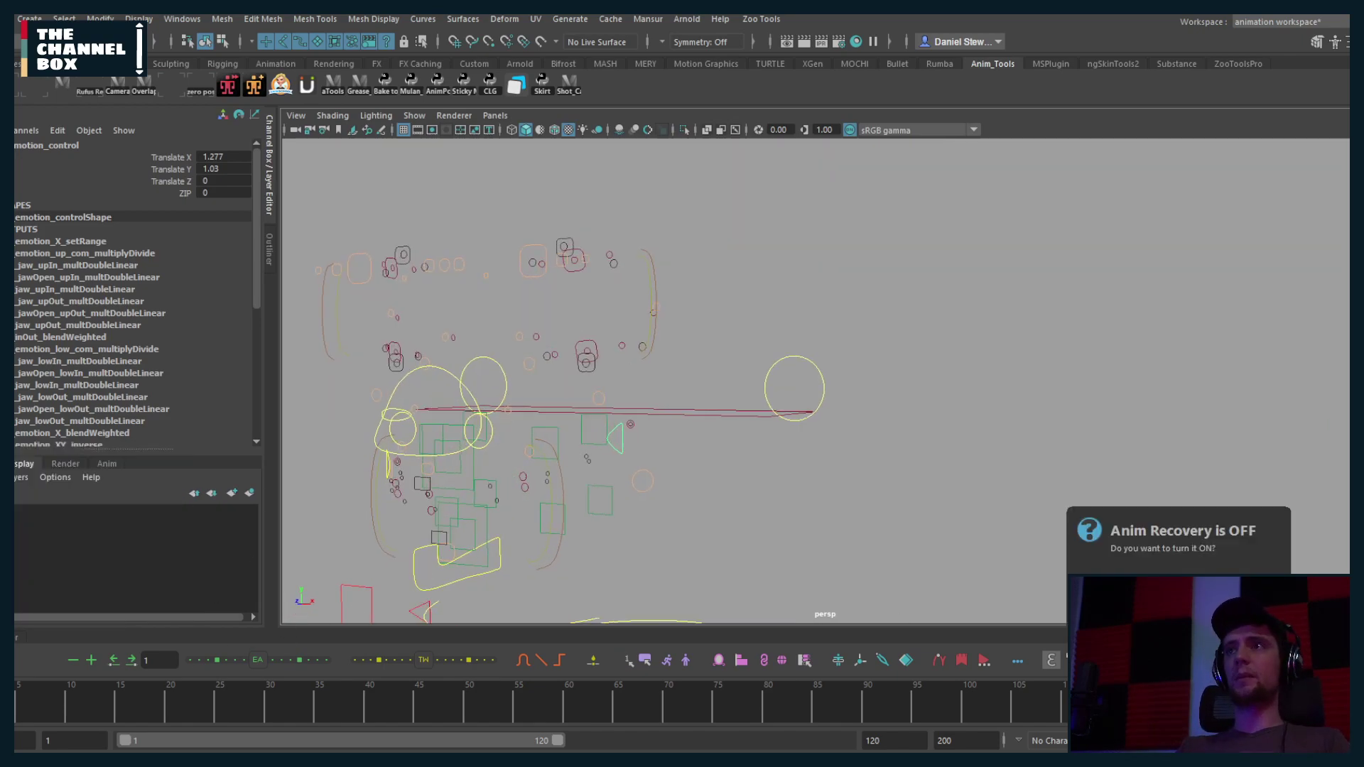
left_click(643, 479)
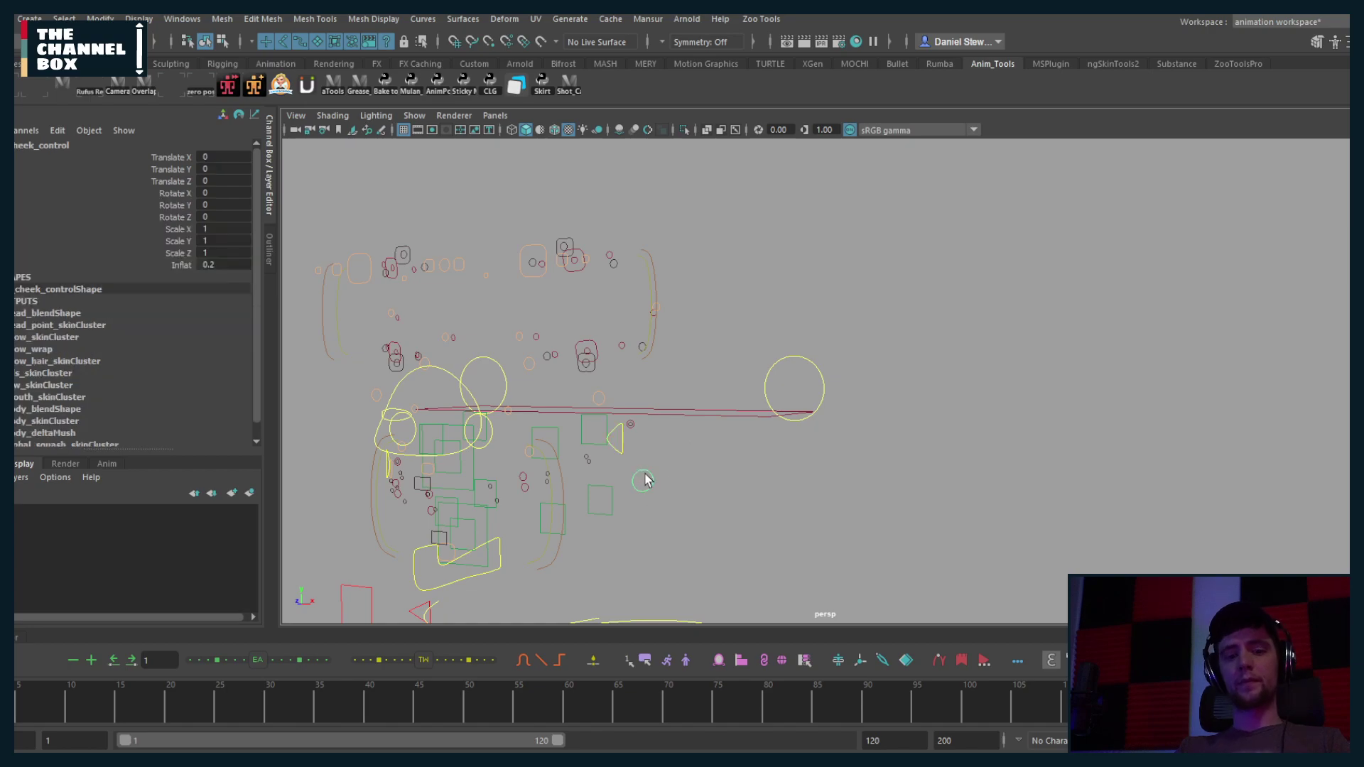
key("r")
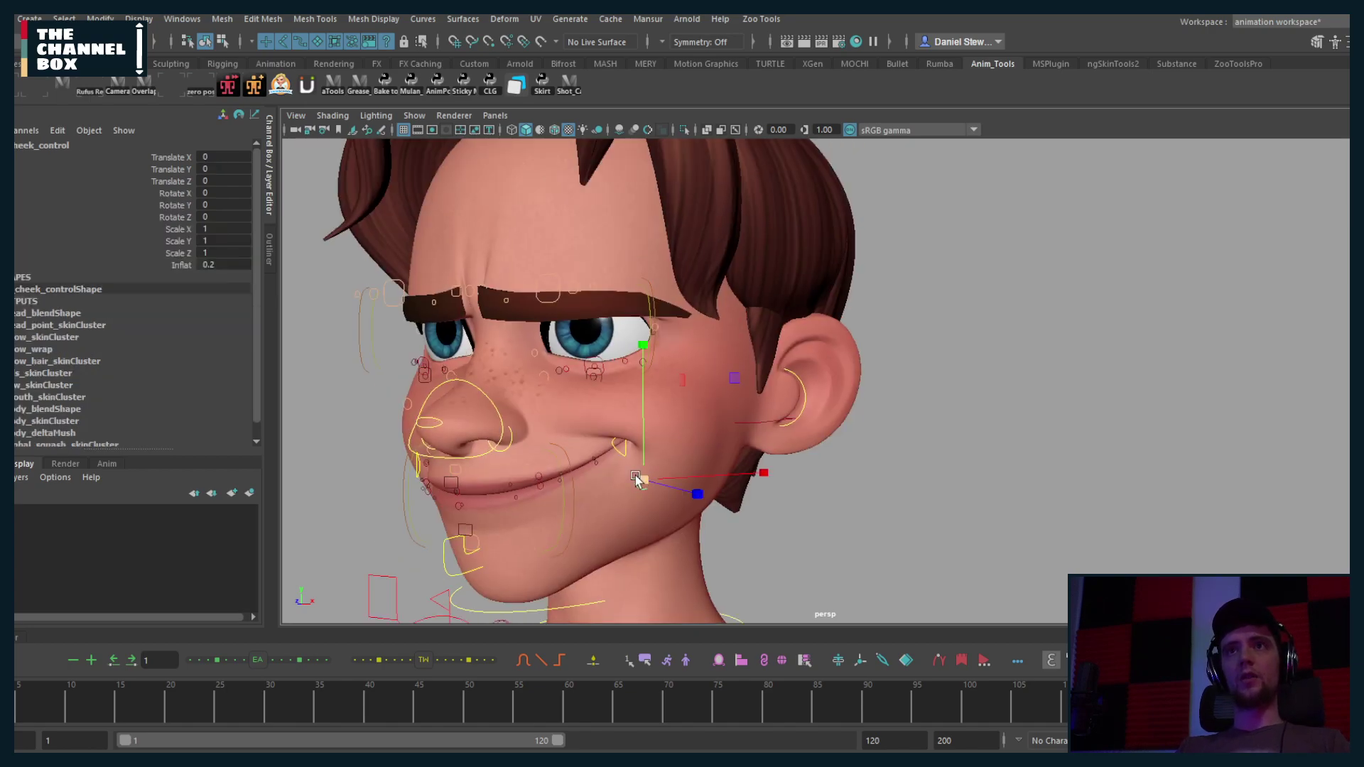
left_click_drag(651, 483, 639, 481)
Step: Cycle through the overlapping mouth controls to the emotion control and reset it to neutral
left_click(625, 460)
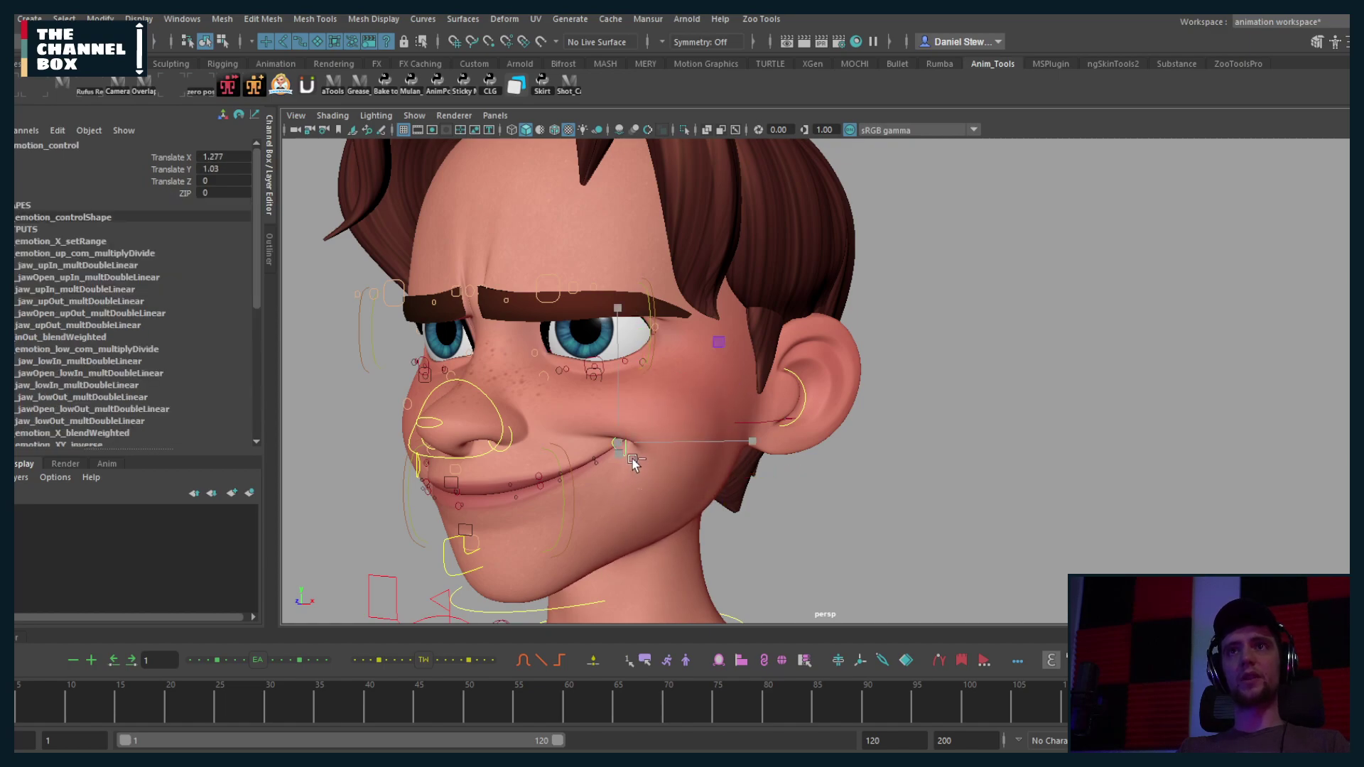
left_click(626, 460)
left_click(625, 460)
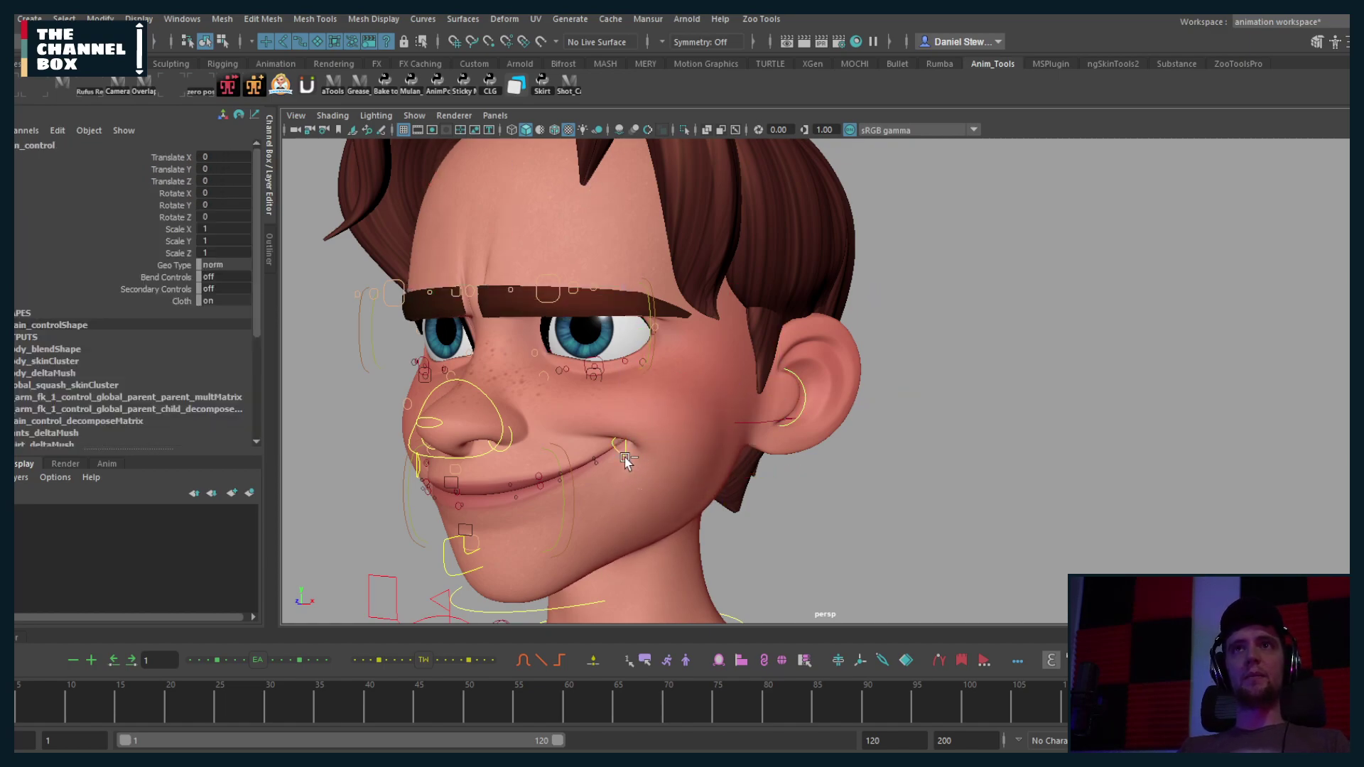
left_click(626, 461)
left_click(626, 460)
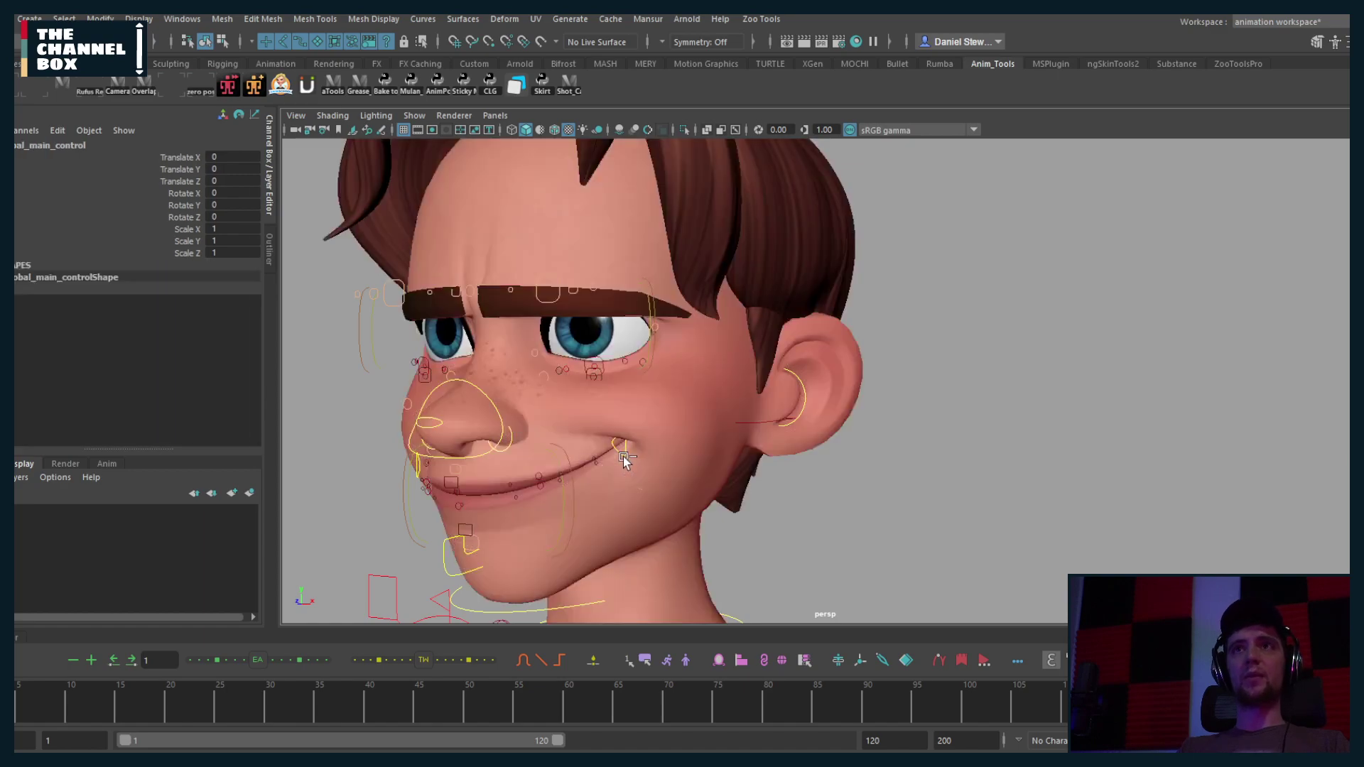
left_click(625, 461)
left_click(625, 460)
left_click(625, 461)
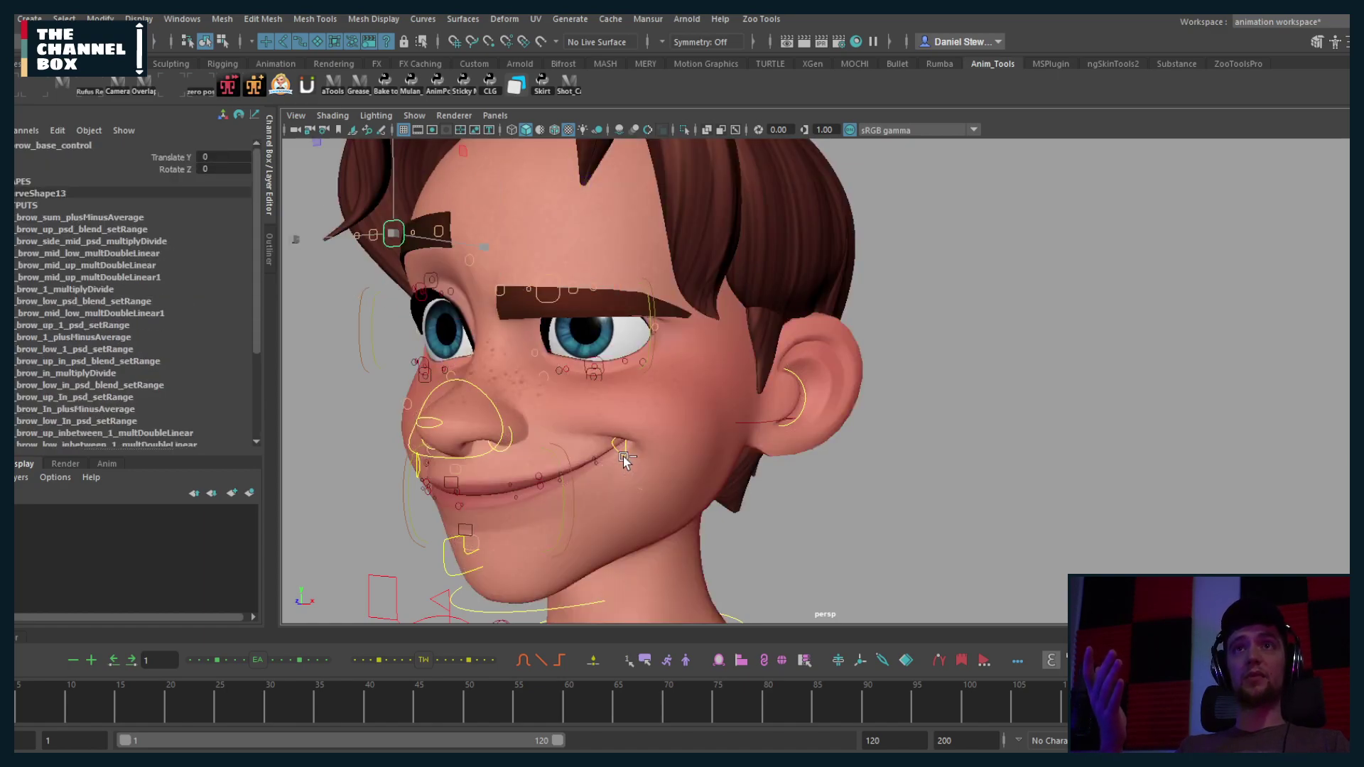
left_click(625, 460)
left_click(625, 460)
left_click(626, 461)
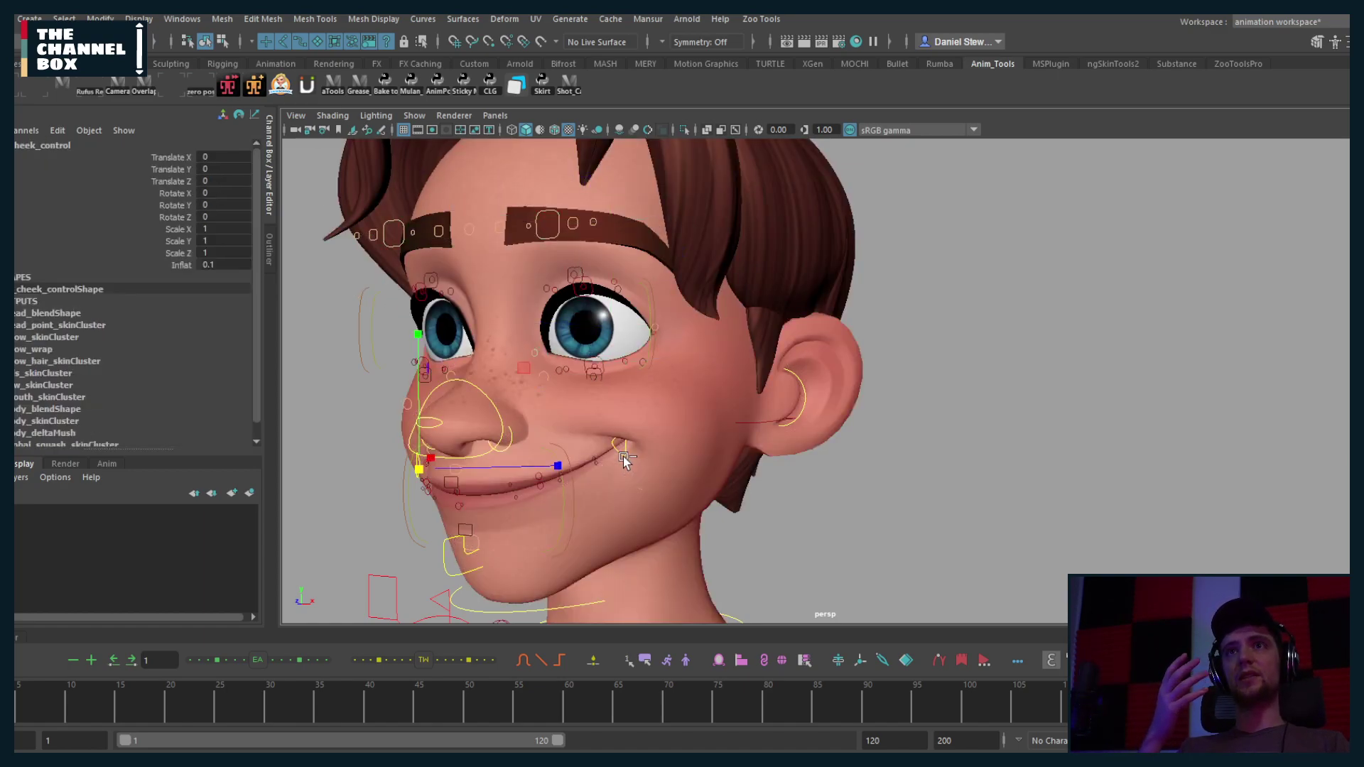
left_click(625, 461)
left_click(625, 461)
left_click(625, 461)
left_click(625, 460)
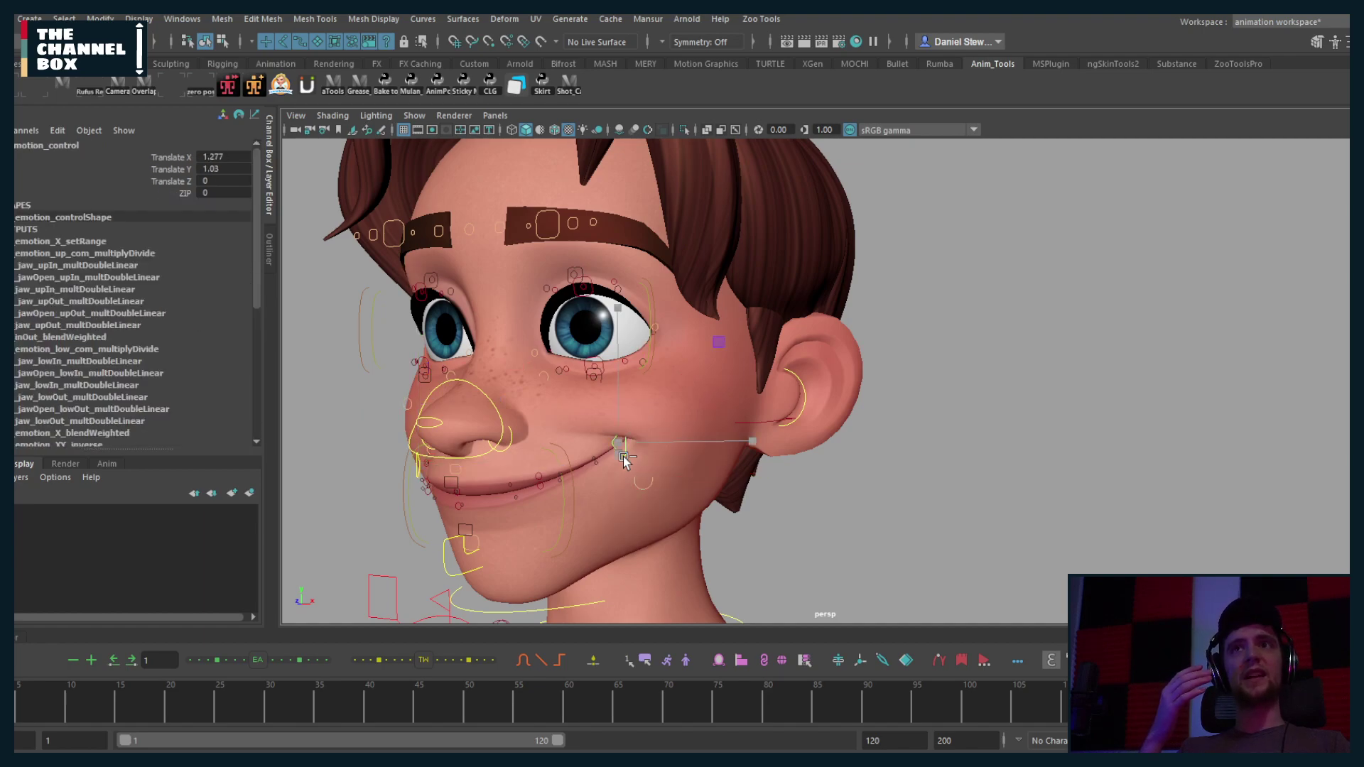
left_click(626, 460)
key("ctrl+z")
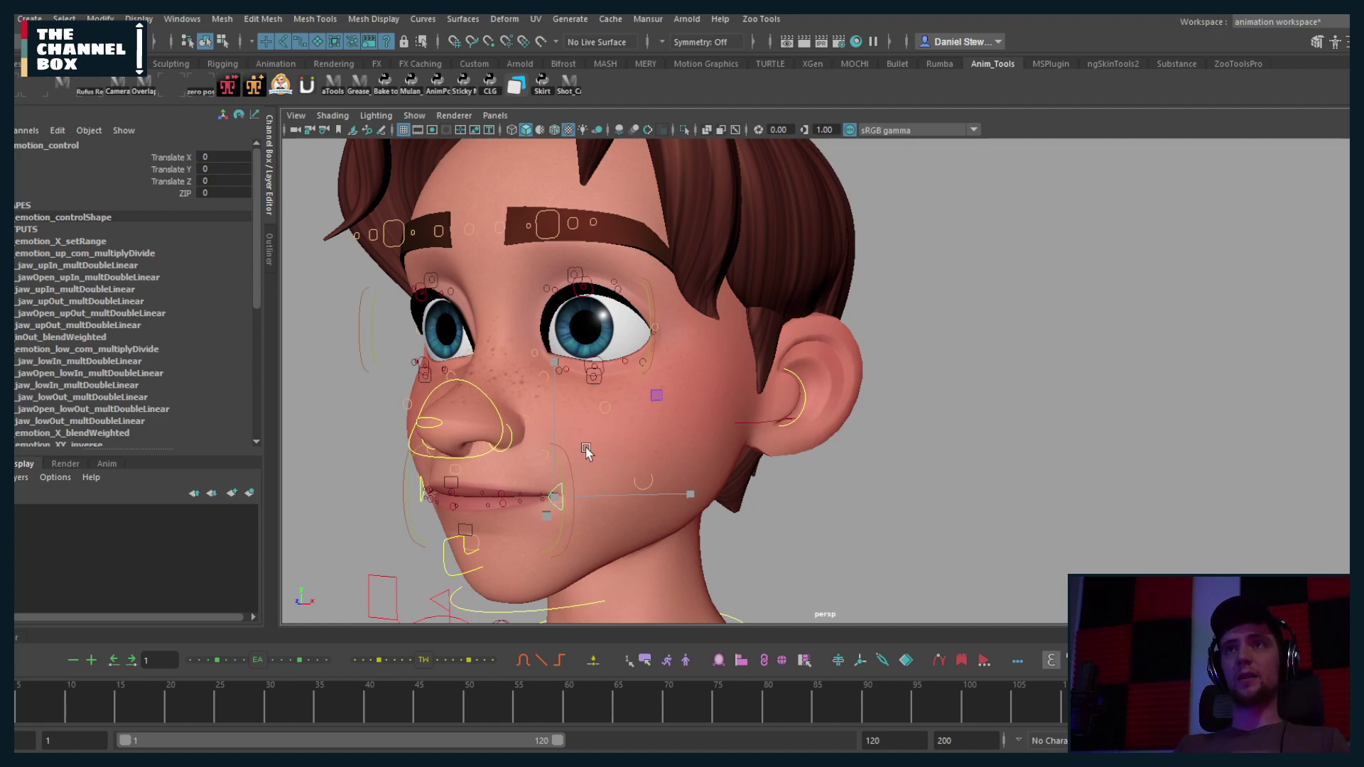
Step: Orbit around the face from three-quarter and front angles, pulling back to head and shoulders
left_click_drag(624, 461, 609, 457, "alt")
right_click_drag(609, 457, 744, 455, "alt")
left_click_drag(743, 455, 678, 458, "alt")
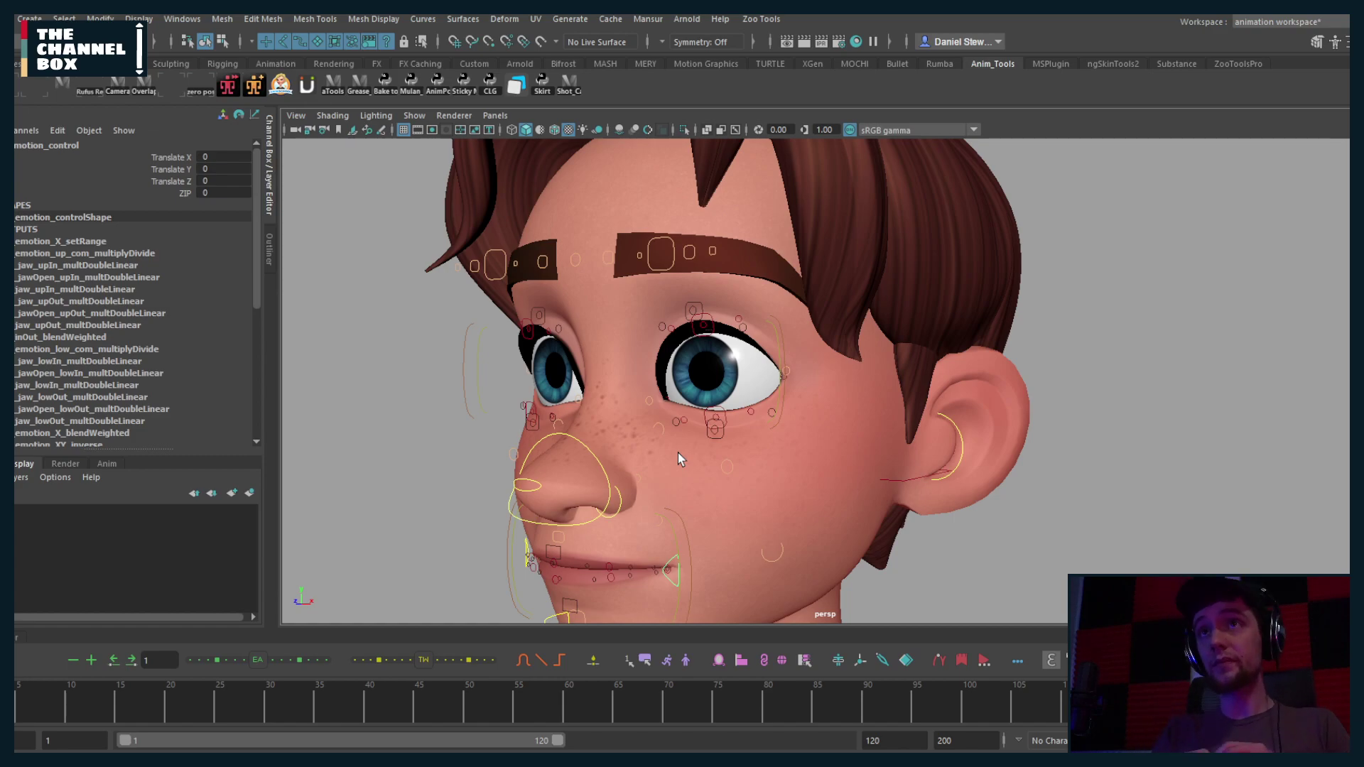
right_click_drag(753, 419, 664, 481, "alt")
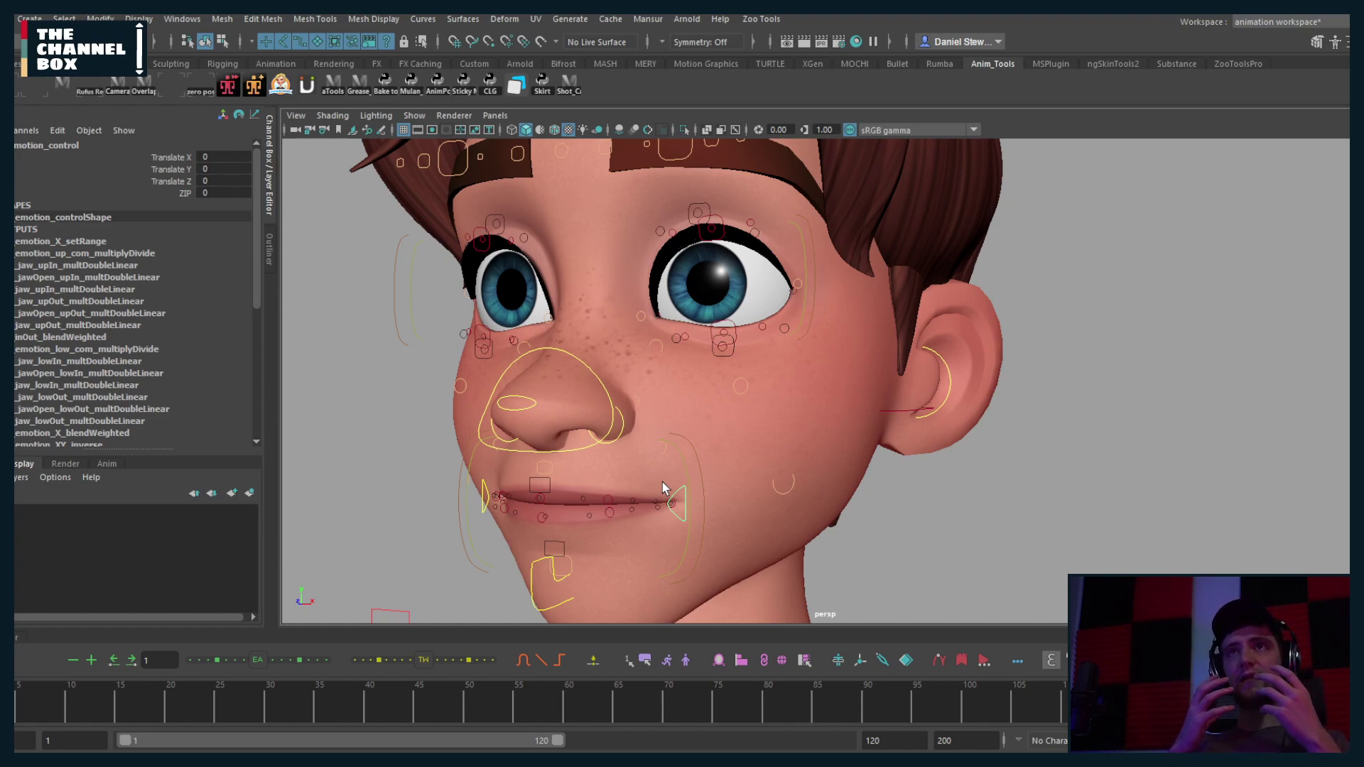
left_click_drag(662, 488, 777, 446, "alt")
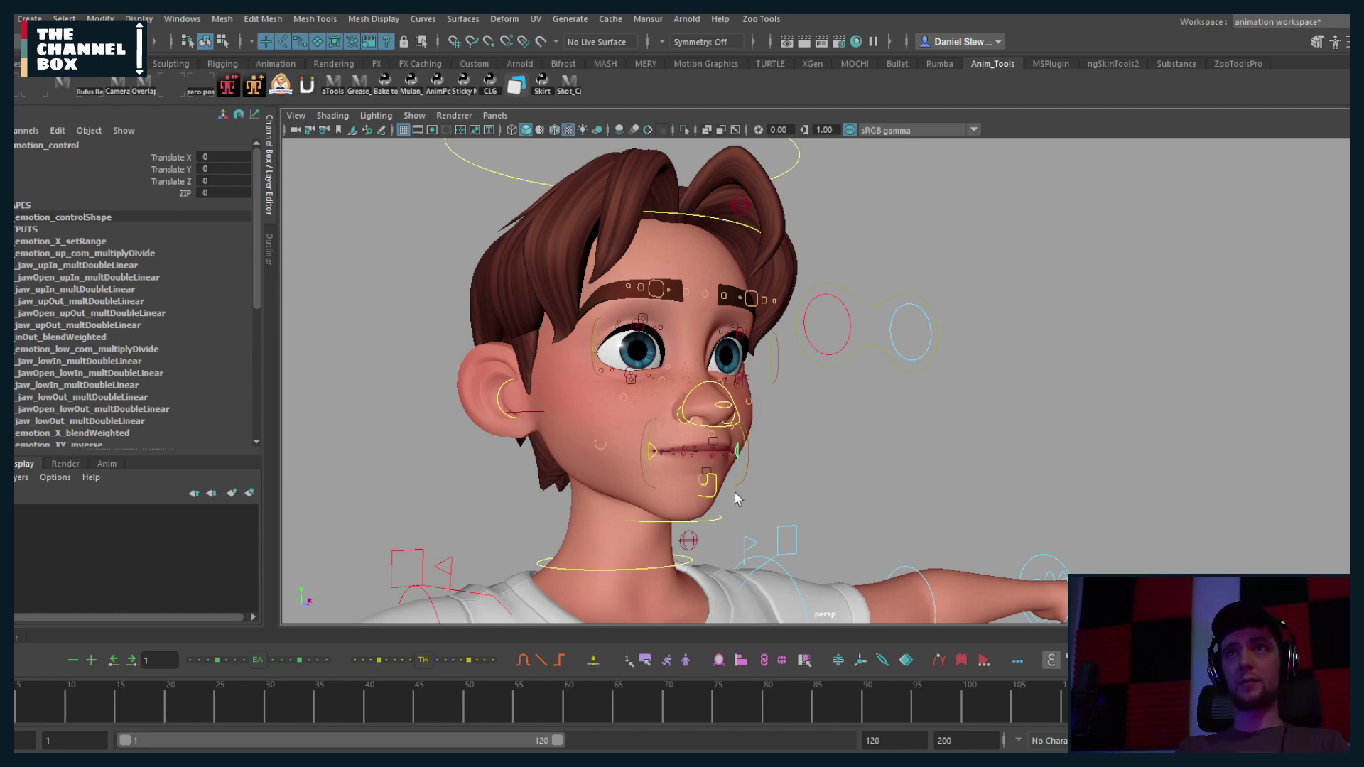
Step: Rotate the jaw control open, zoom in on the mouth, then undo to close it
left_click(710, 485)
left_click_drag(710, 485, 662, 461)
scroll(682, 489, "up", 3)
scroll(660, 490, "up", 3)
scroll(711, 458, "up", 3)
scroll(655, 452, "down", 3)
key("ctrl+z")
scroll(640, 462, "down", 4)
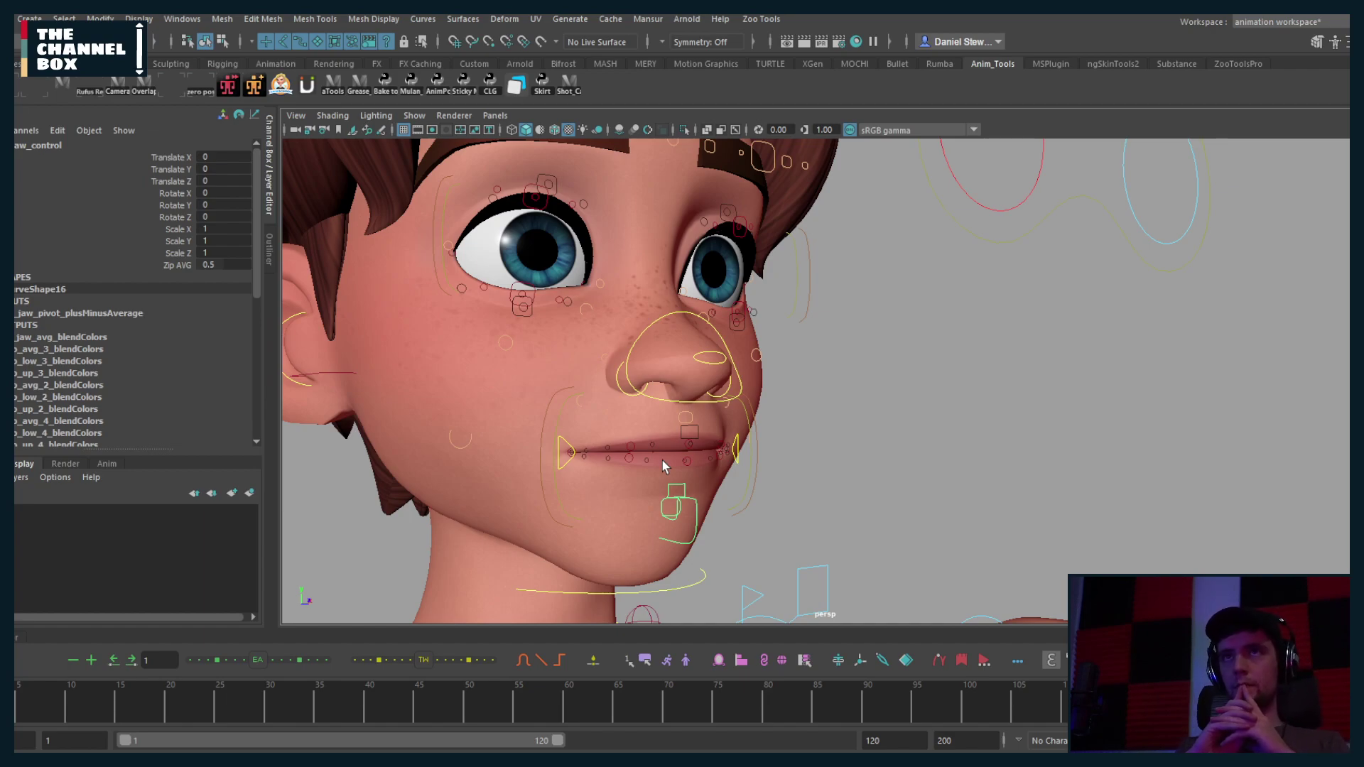
Step: Rotate the jaw control open to about 15.467 degrees on Rotate X
key("e")
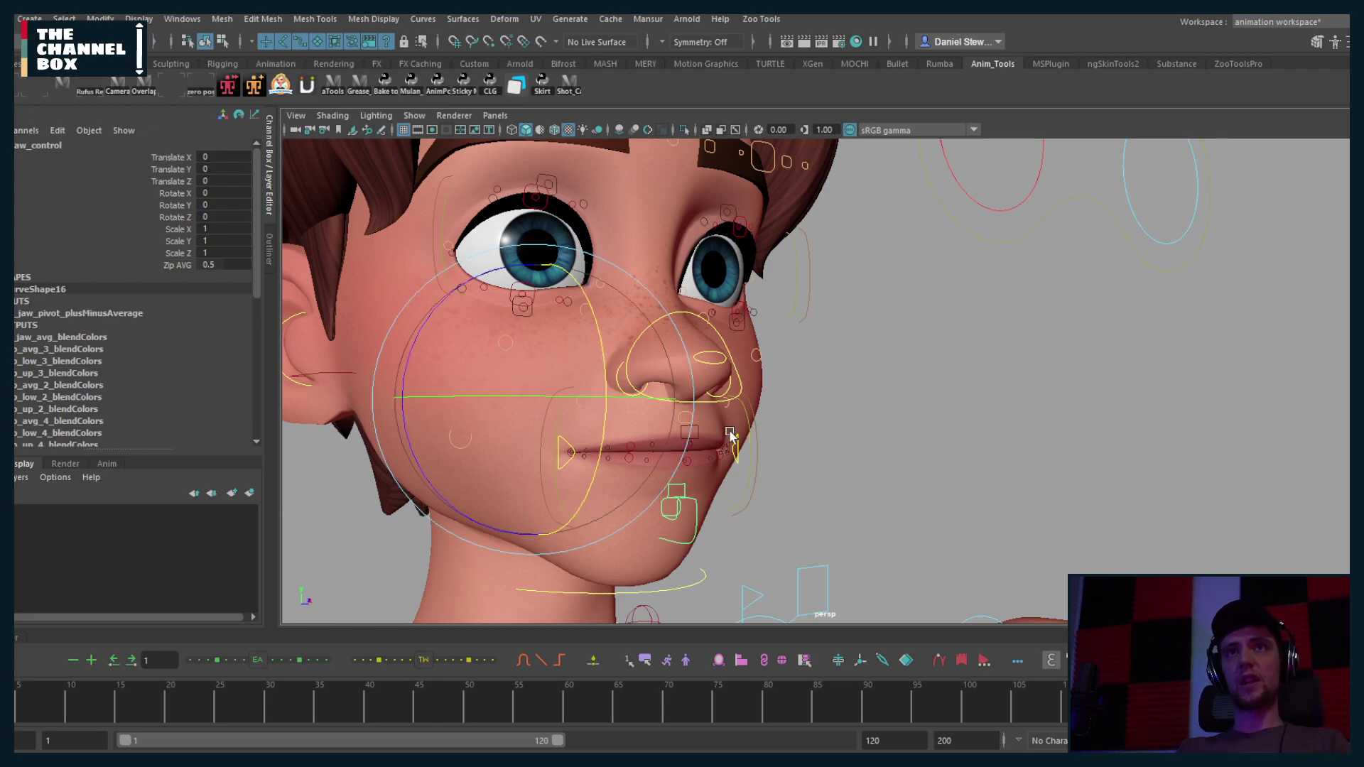
left_click_drag(732, 442, 540, 478, "alt")
key("q")
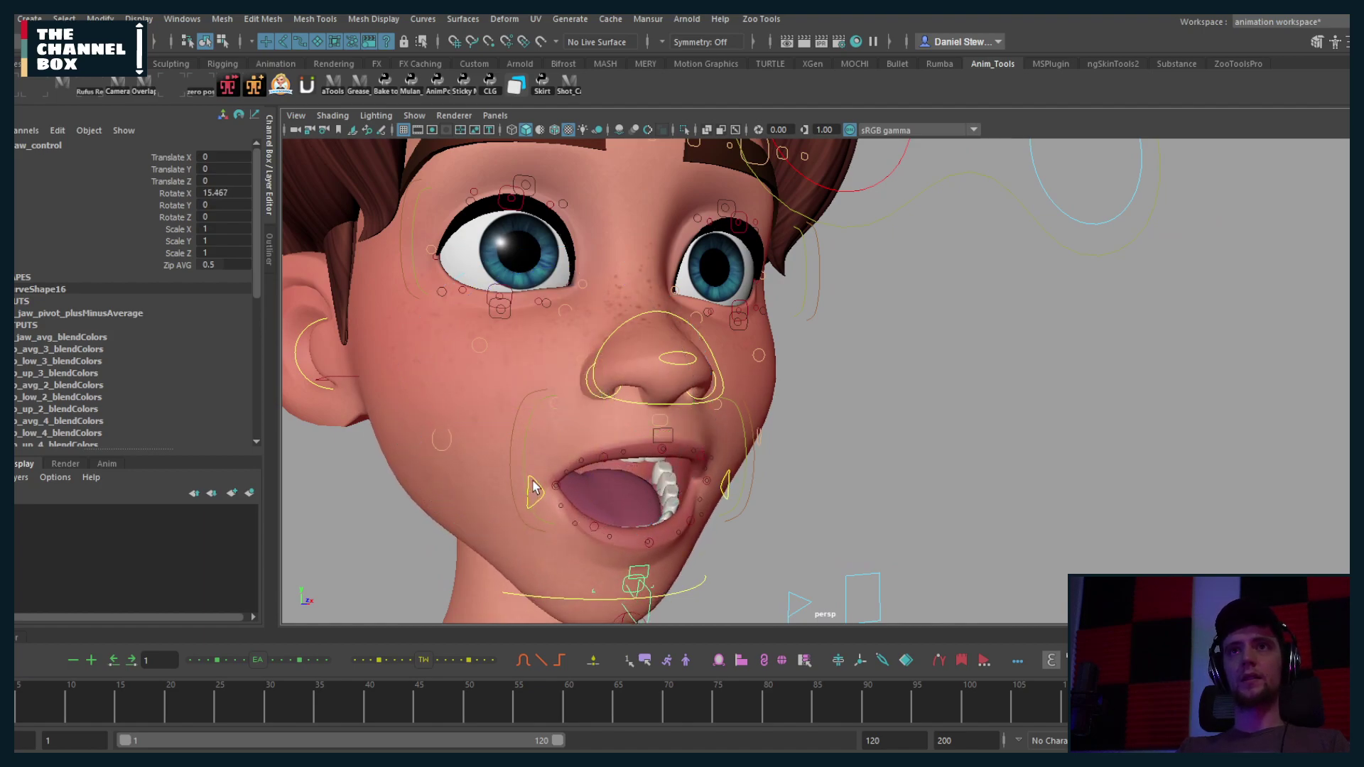
Step: Drag the emotion control up-left to about X 0.77, Y 0.503, stretching the mouth into a grin
left_click(535, 489)
key("w")
left_click_drag(441, 387, 390, 350)
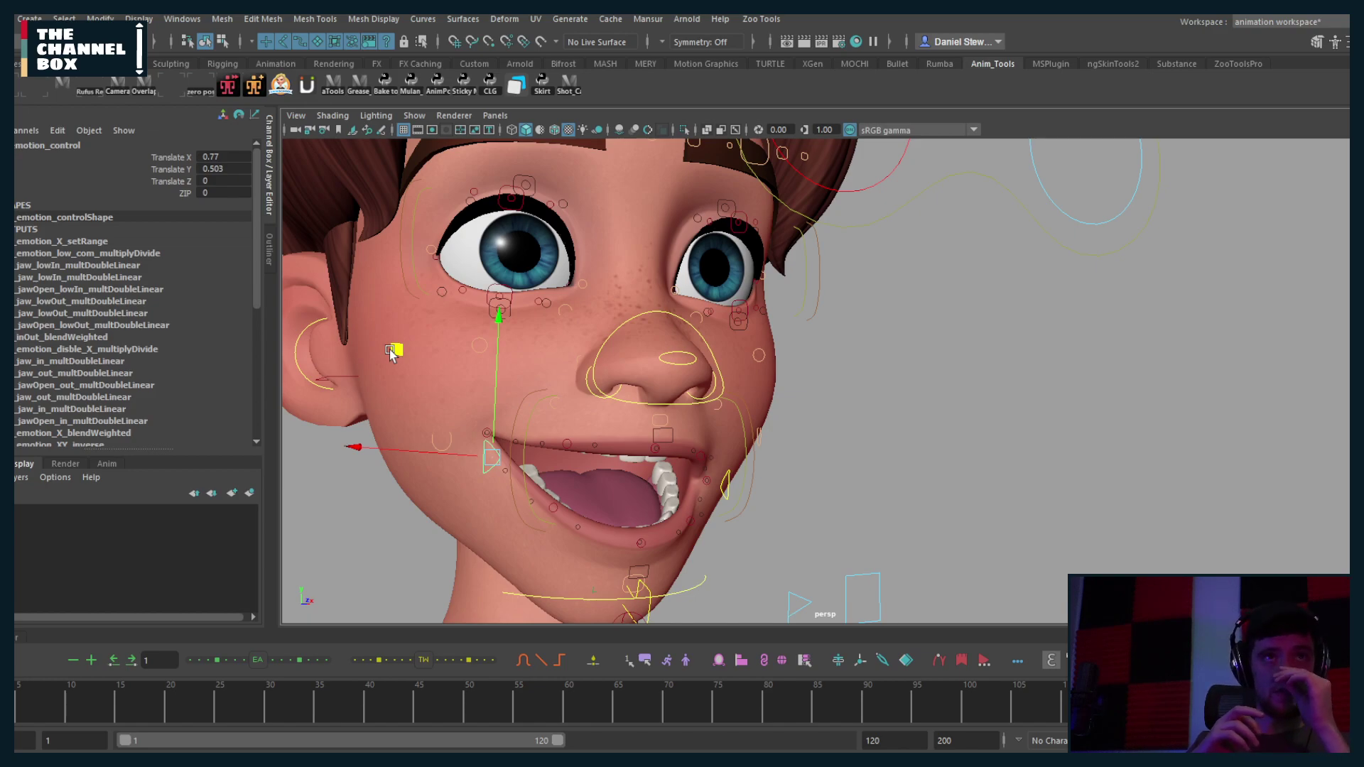
scroll(389, 349, "down", 8)
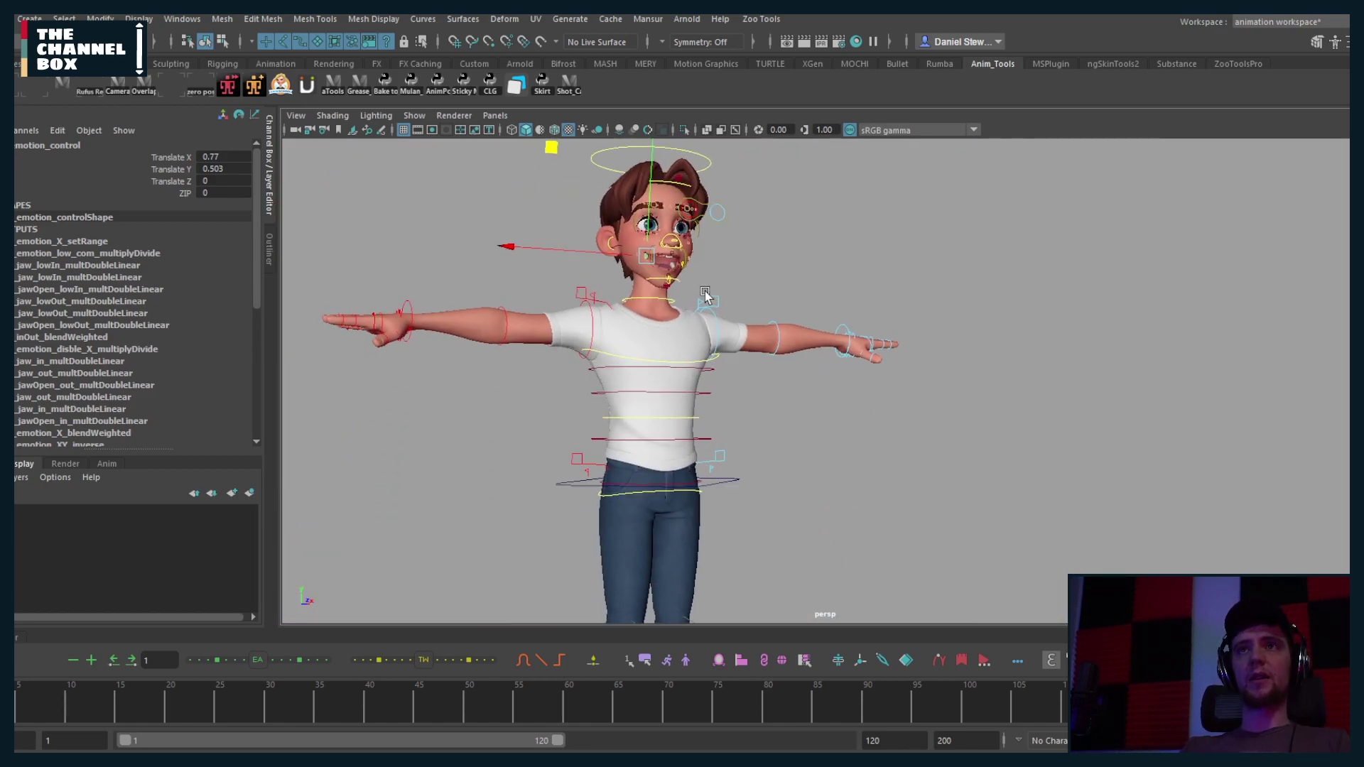
Step: Move the hip COG control to shift the character right and toward camera
scroll(706, 295, "down", 4)
scroll(704, 305, "up", 3)
left_click_drag(702, 313, 629, 377, "alt")
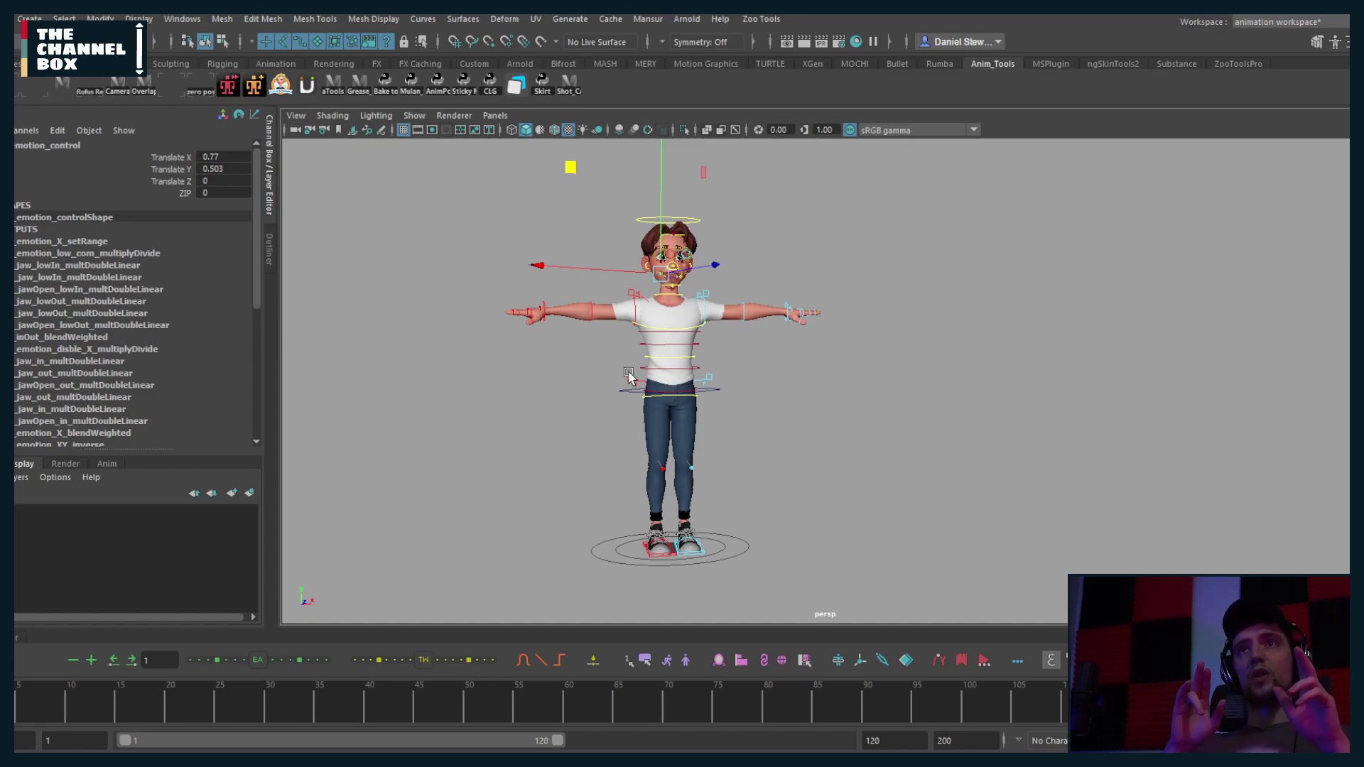
left_click_drag(611, 353, 726, 353, "alt")
left_click(625, 392)
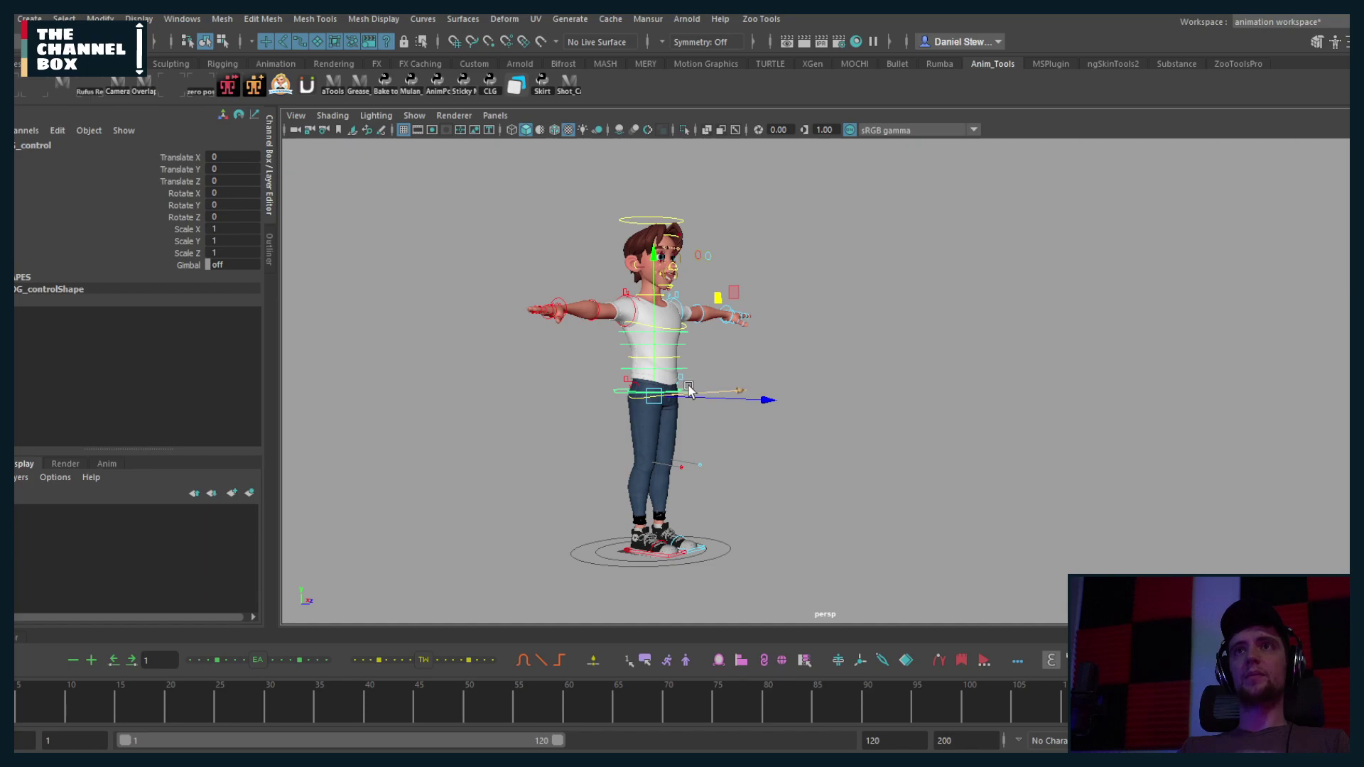
middle_click_drag(708, 391, 738, 400)
left_click(831, 476)
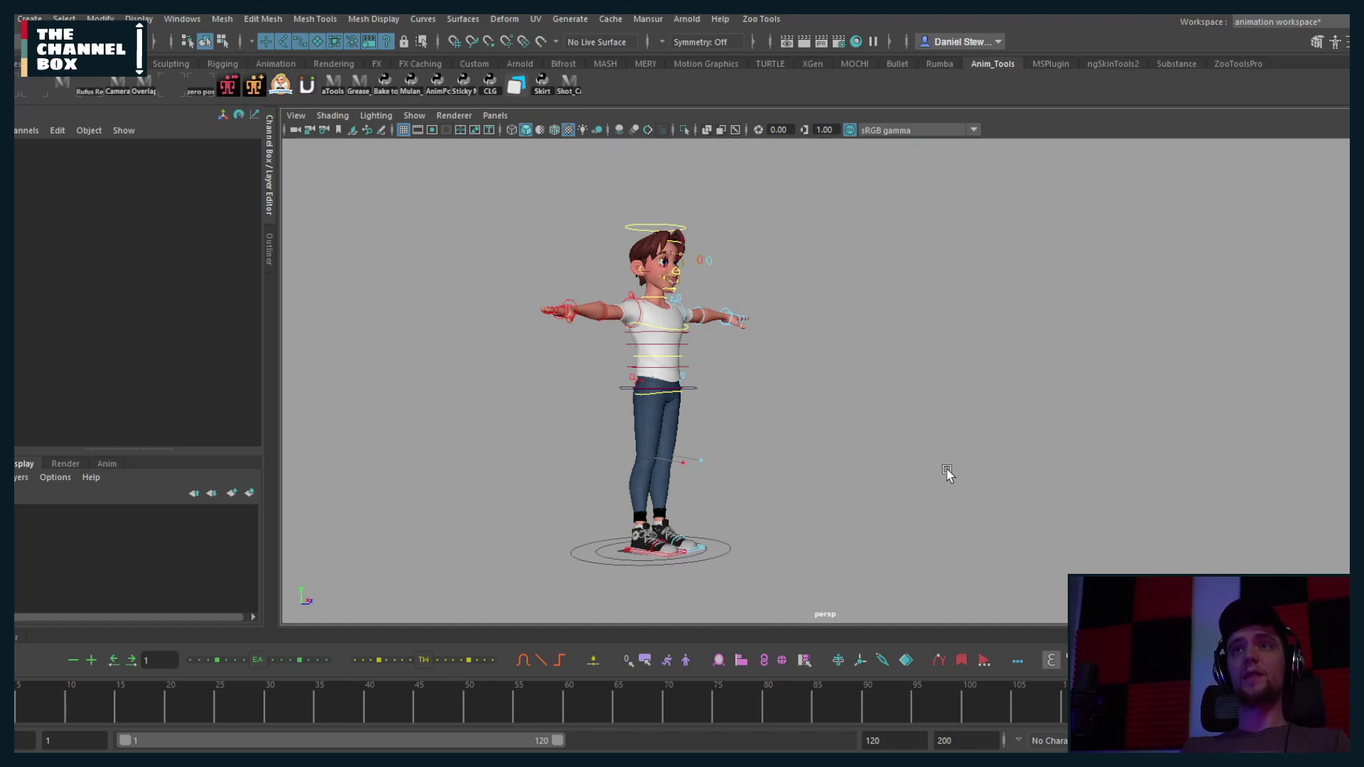
Step: Undo the COG control's move, returning its Translate X from 25.148 to 0
left_click_drag(947, 471, 843, 479, "alt")
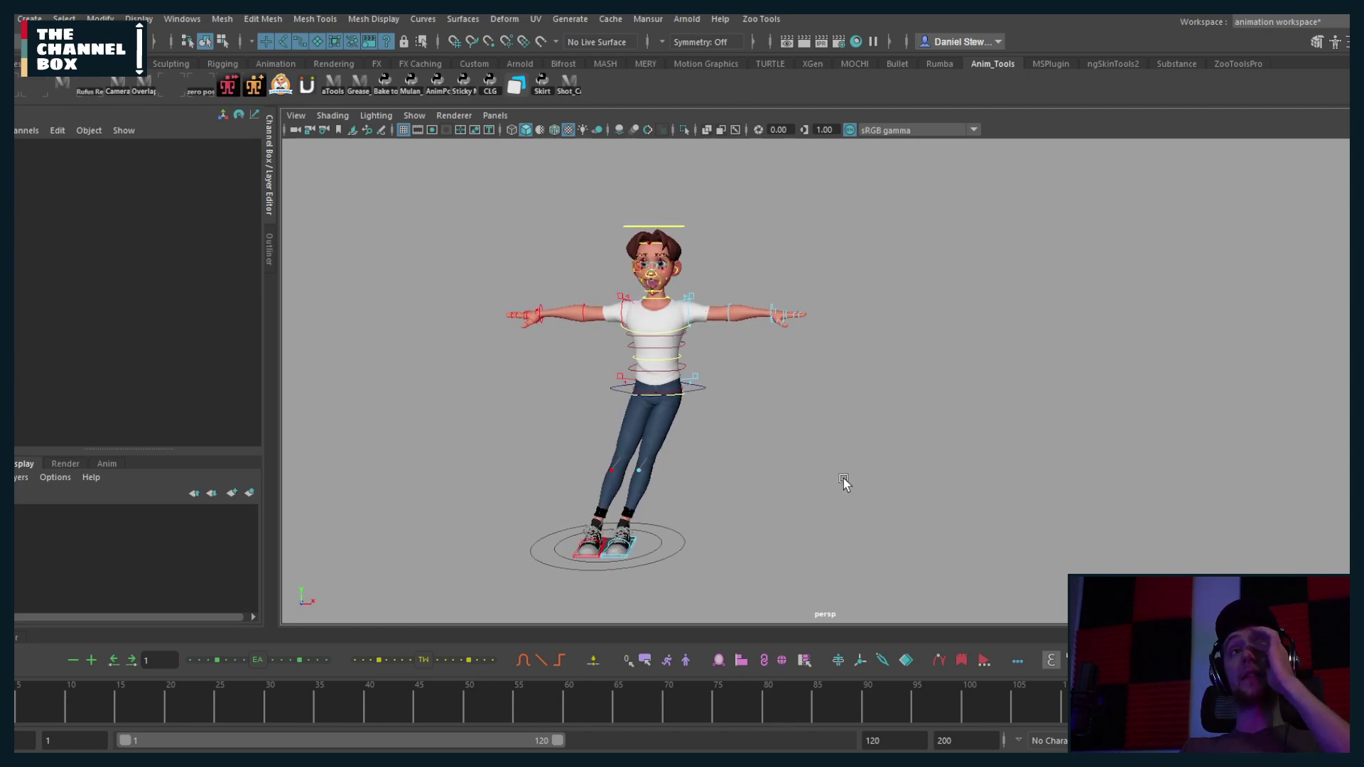
key("ctrl+z")
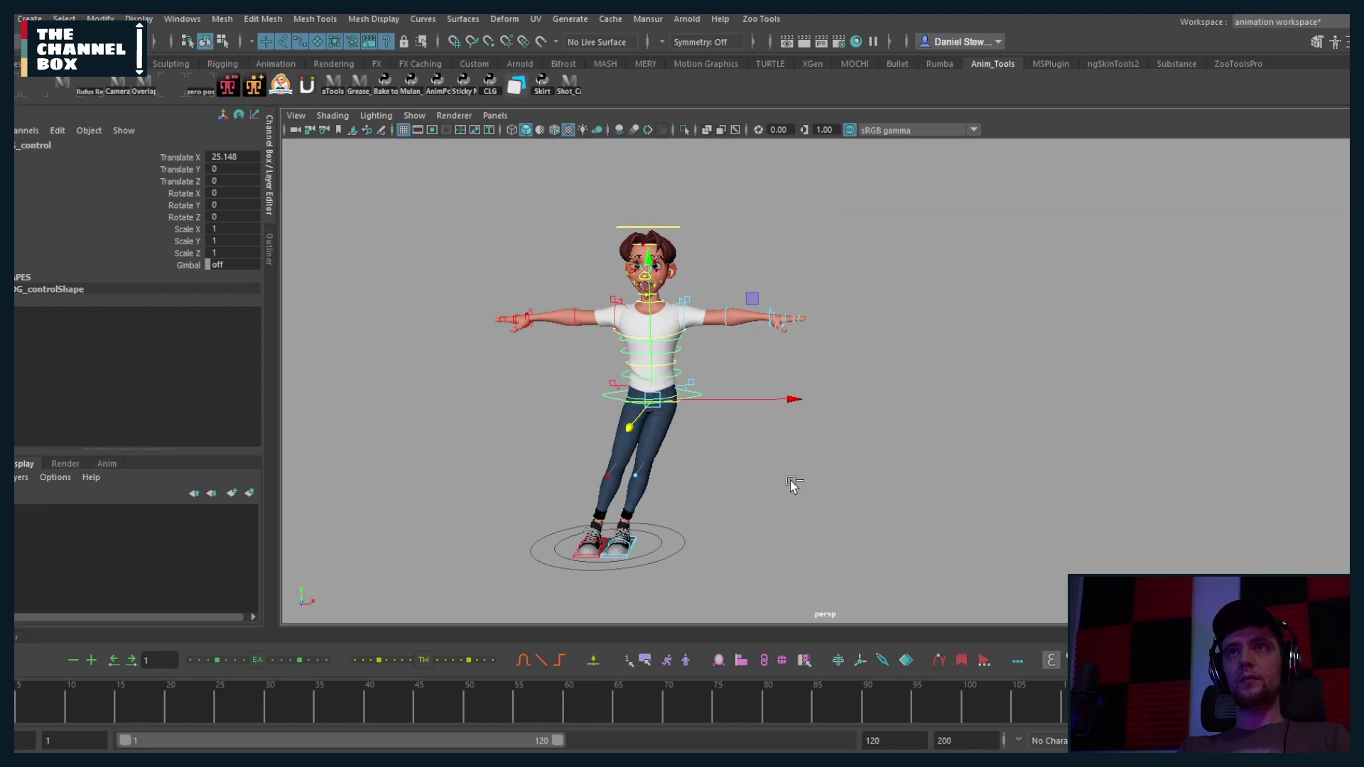
key("ctrl+z")
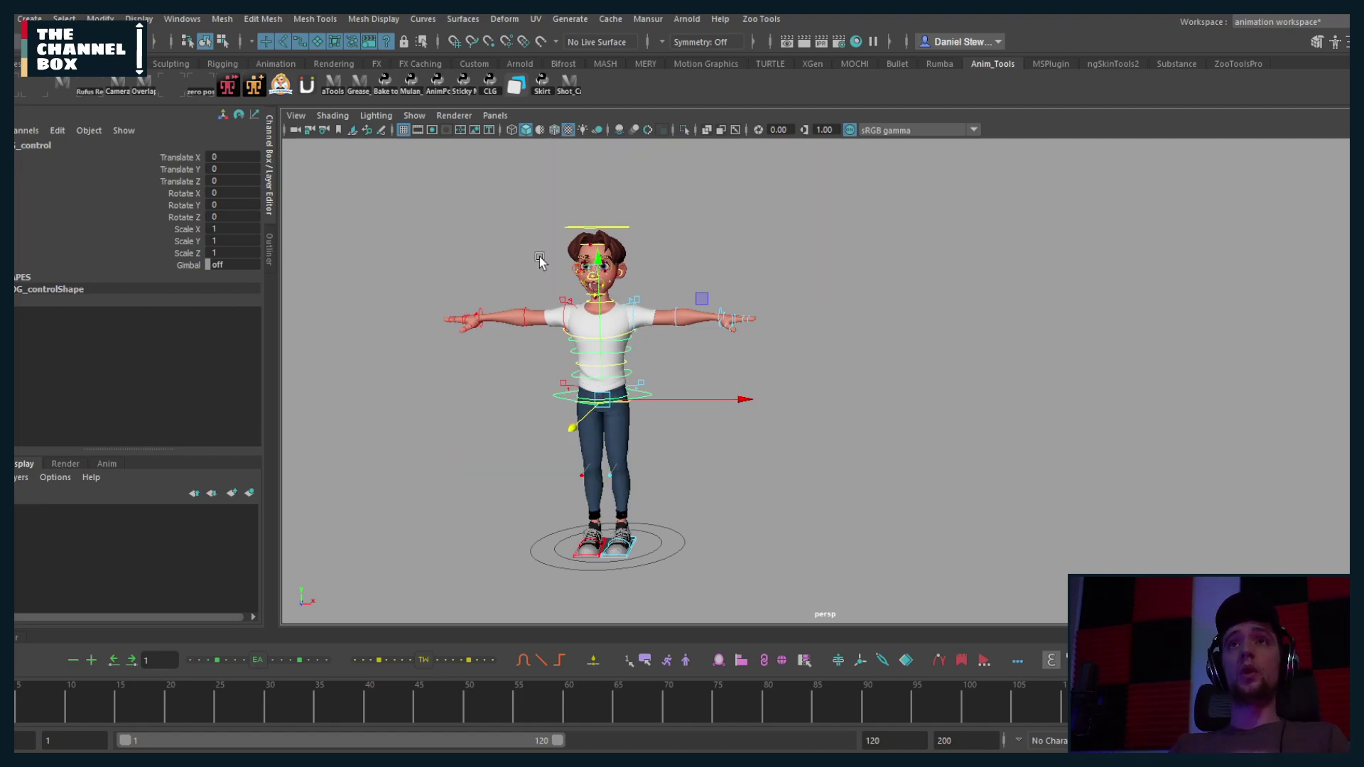
Step: Switch the viewport layout to two panes side by side
left_click(495, 116)
mouse_move(517, 229)
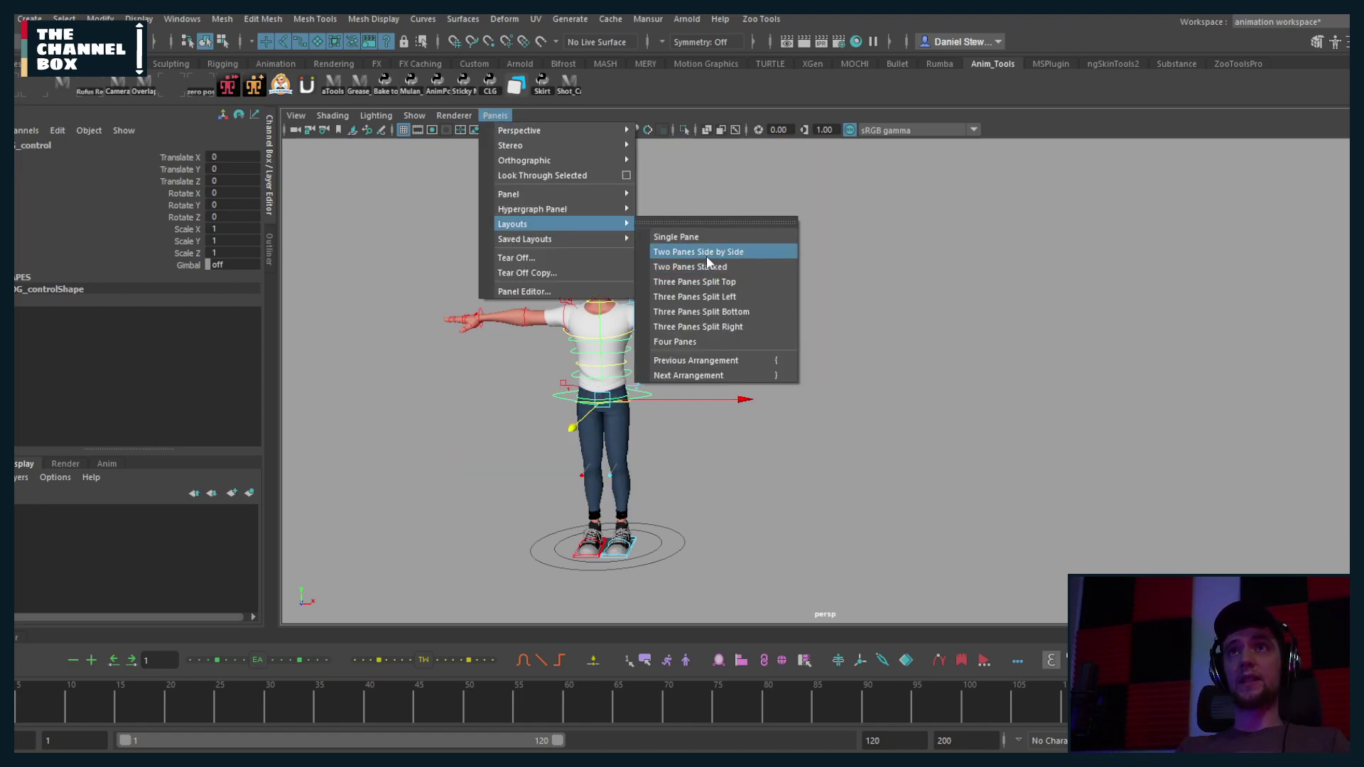
left_click(704, 253)
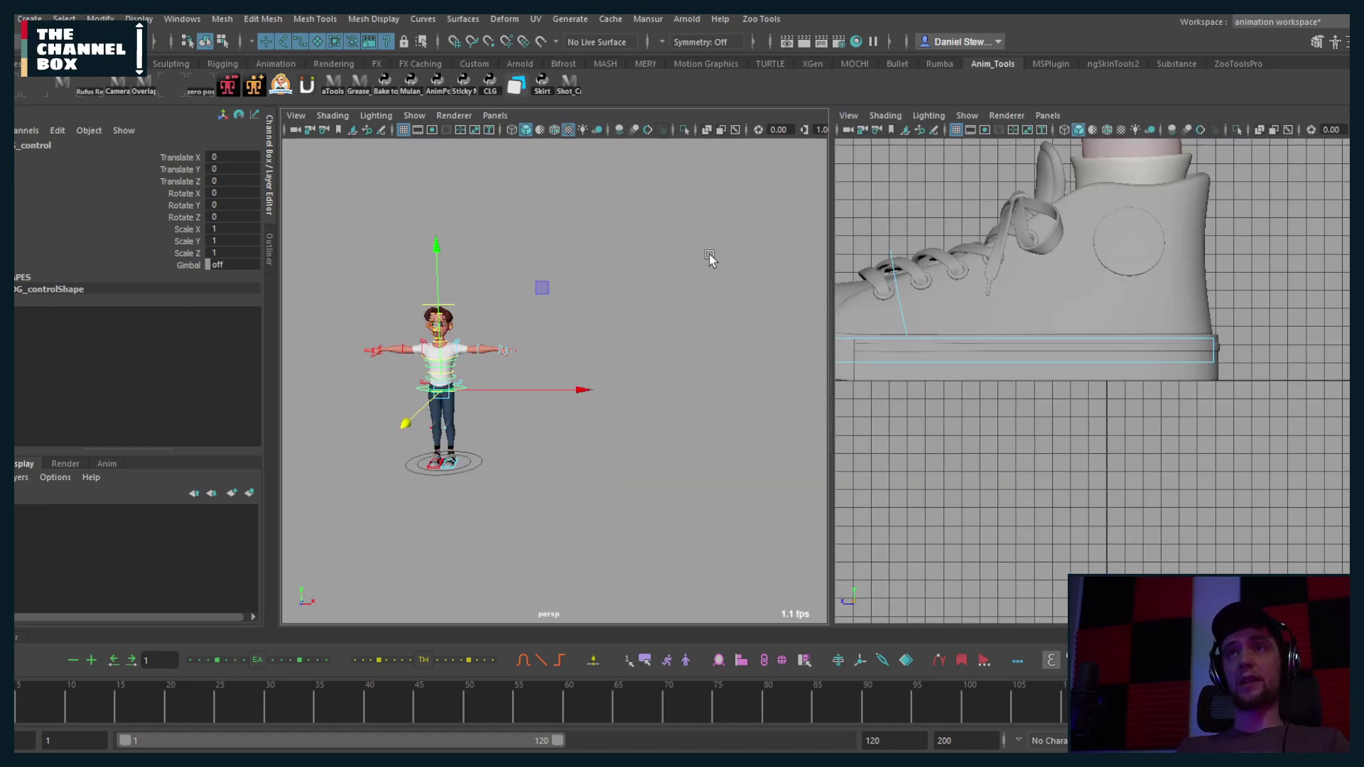
Step: Create a new perspective camera in the right pane named Shot_Cam
left_click(1047, 115)
mouse_move(1140, 131)
left_click(1214, 150)
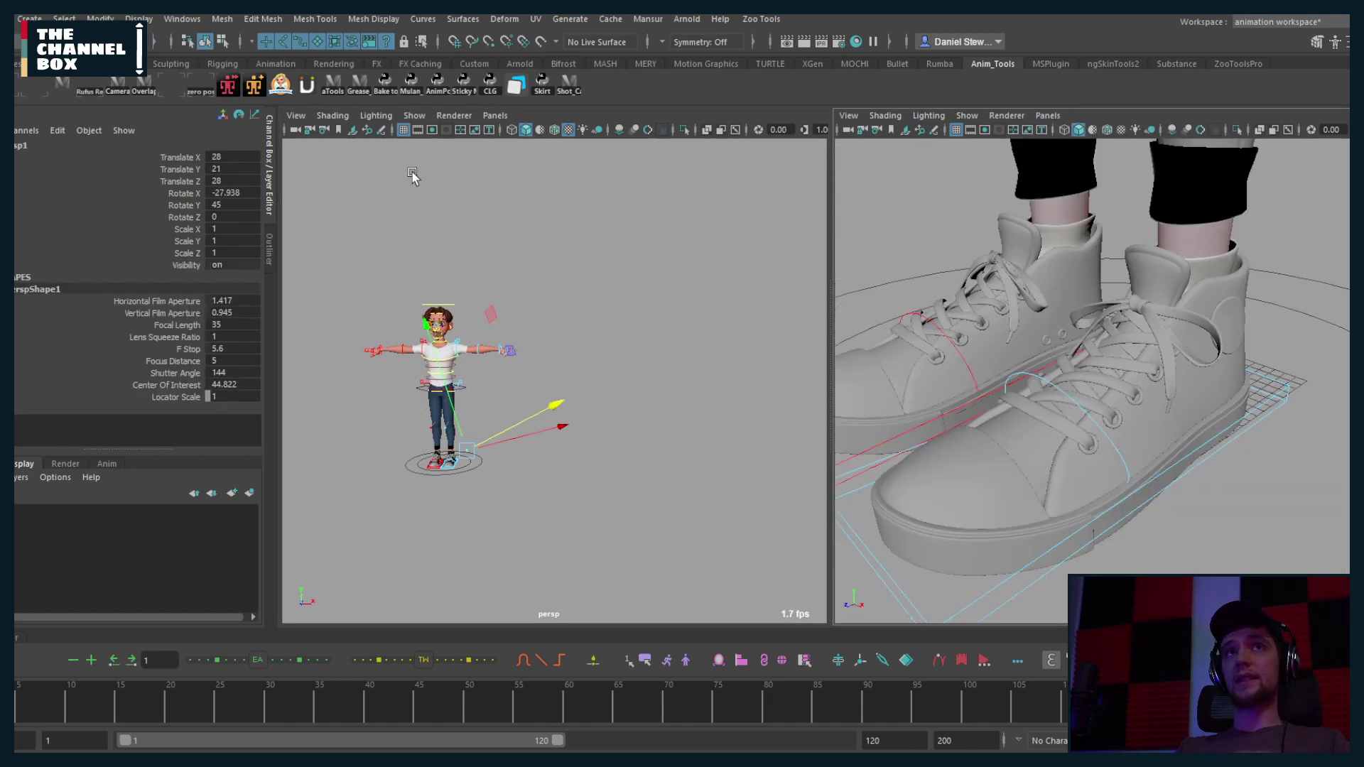
left_click(21, 145)
type("Shot_Cam")
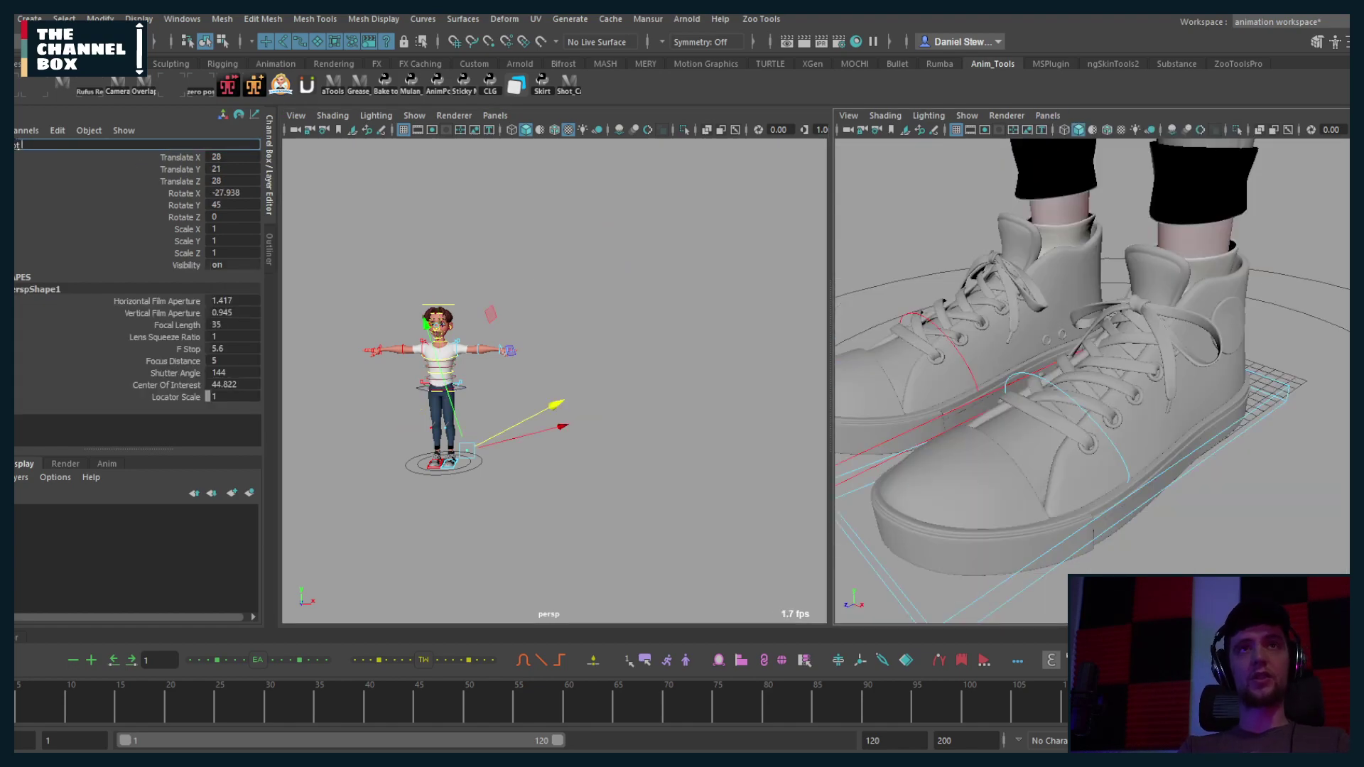
key("Return")
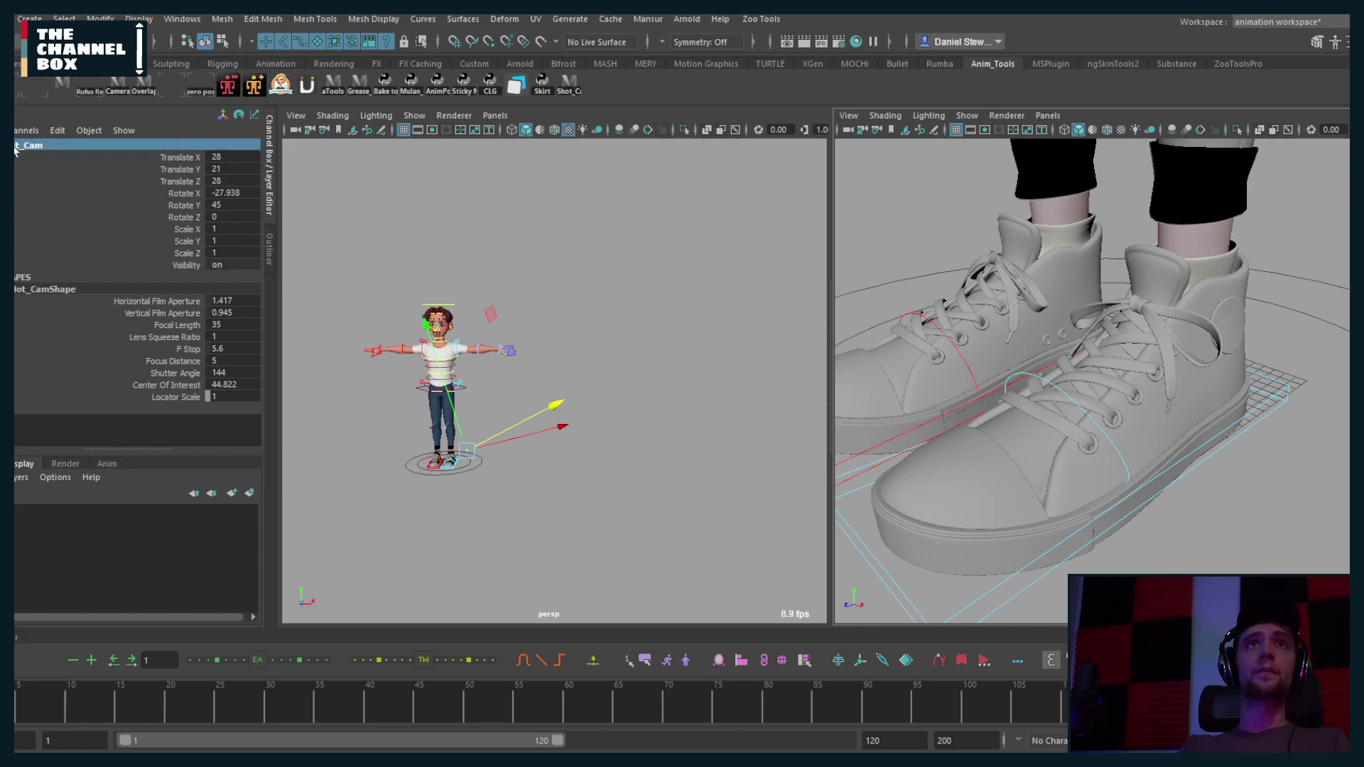
Step: Frame the whole character in Shot_Cam and switch the pane to textured display
key("a")
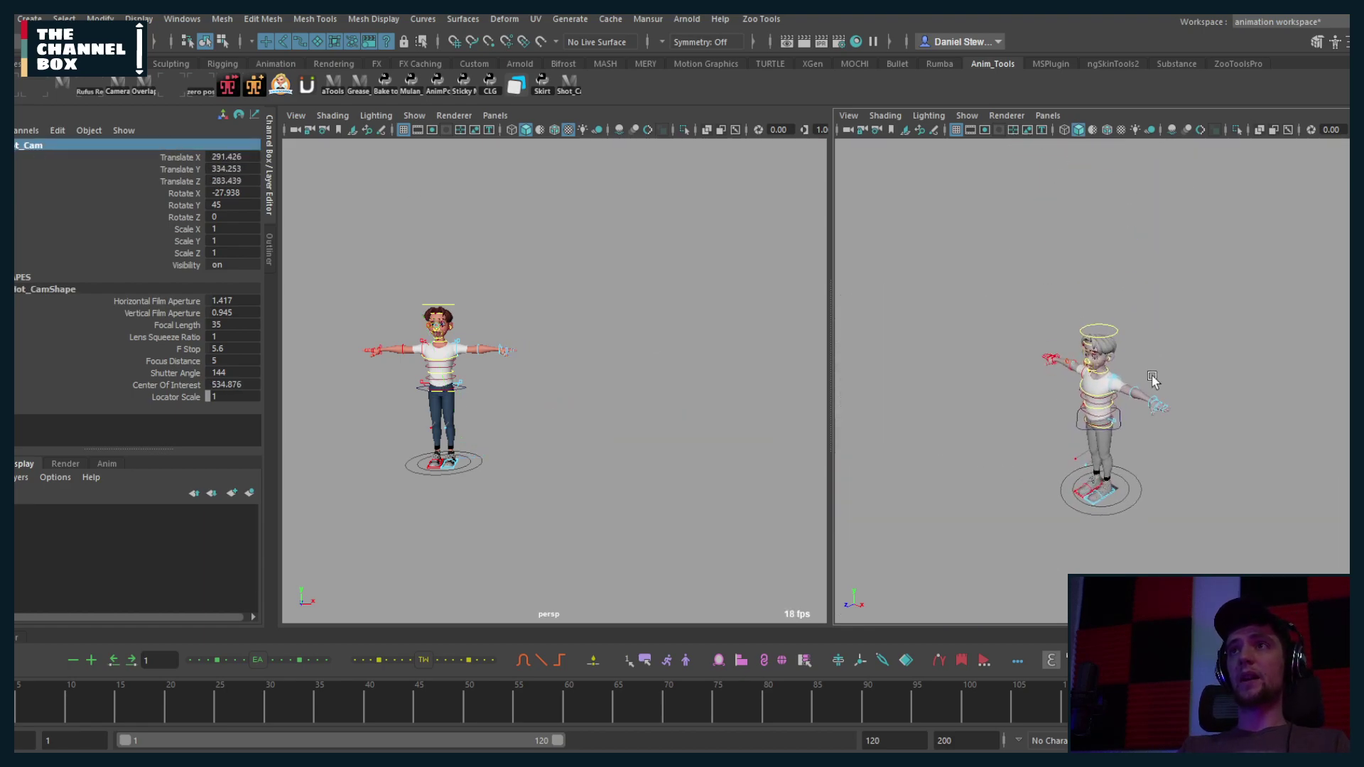
left_click_drag(1153, 382, 1201, 370, "alt")
scroll(1197, 386, "up", 3)
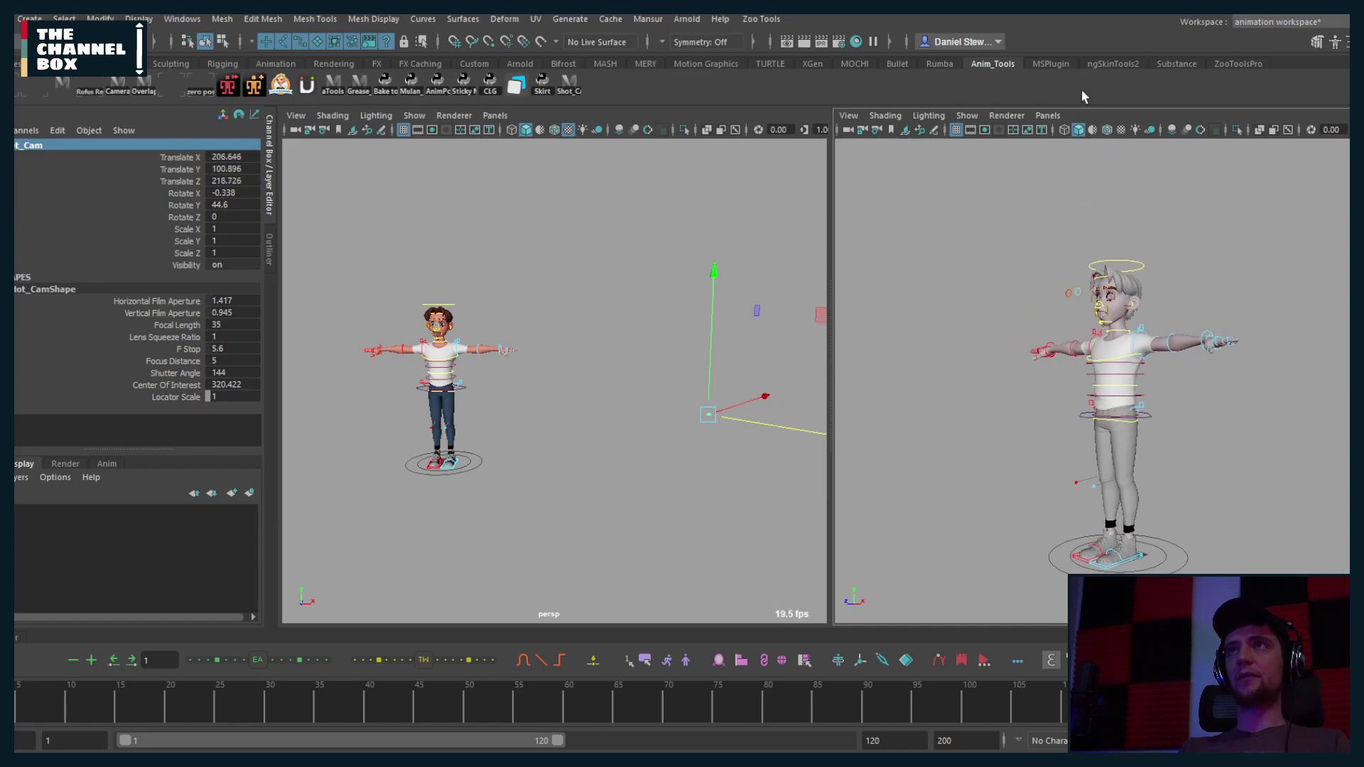
left_click(1121, 130)
Step: Hide all object types in the Shot_Cam pane, tear off the Show menu, and hide manipulators and grid
left_click(967, 115)
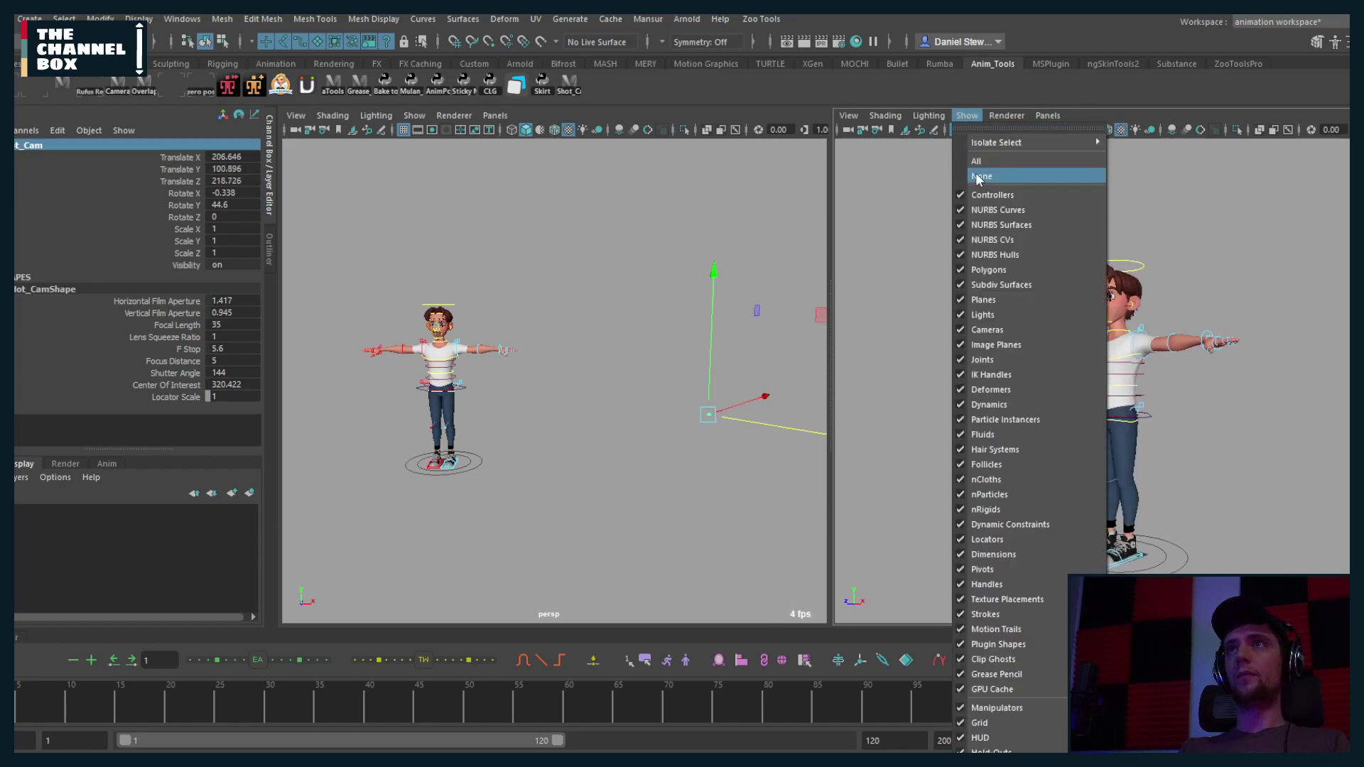
left_click(981, 176)
left_click(967, 115)
left_click(1030, 135)
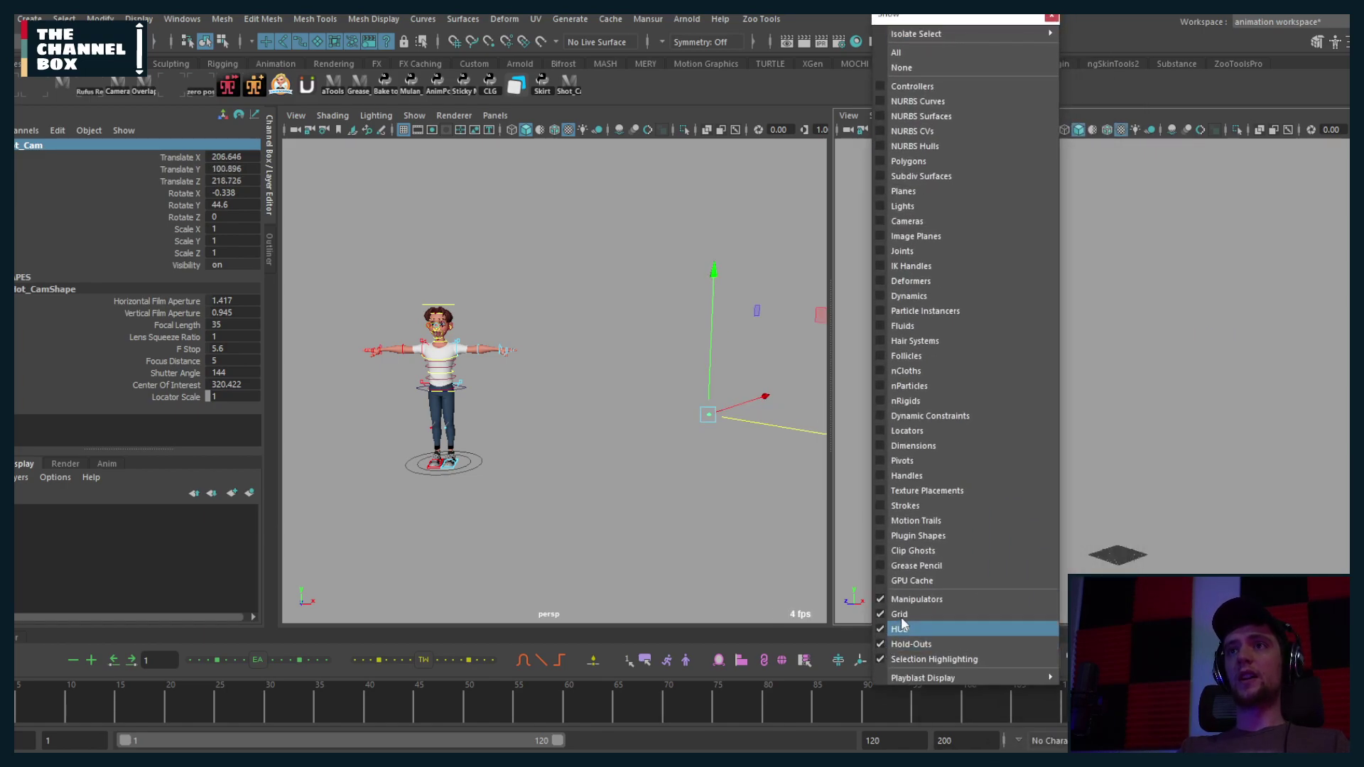
left_click(904, 599)
left_click(901, 614)
Step: Turn off selection highlighting, close the torn-off Show window and toggle the camera lock
left_click(910, 660)
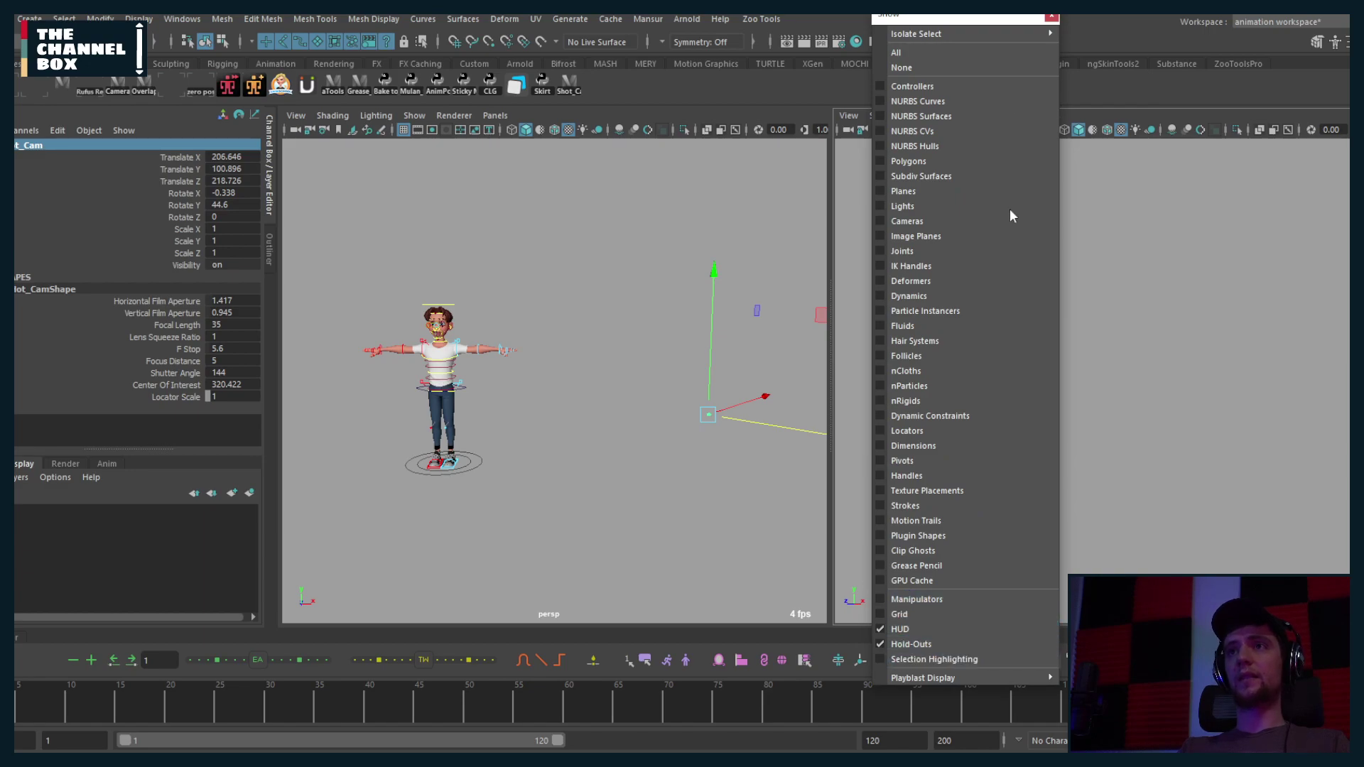
left_click(1052, 16)
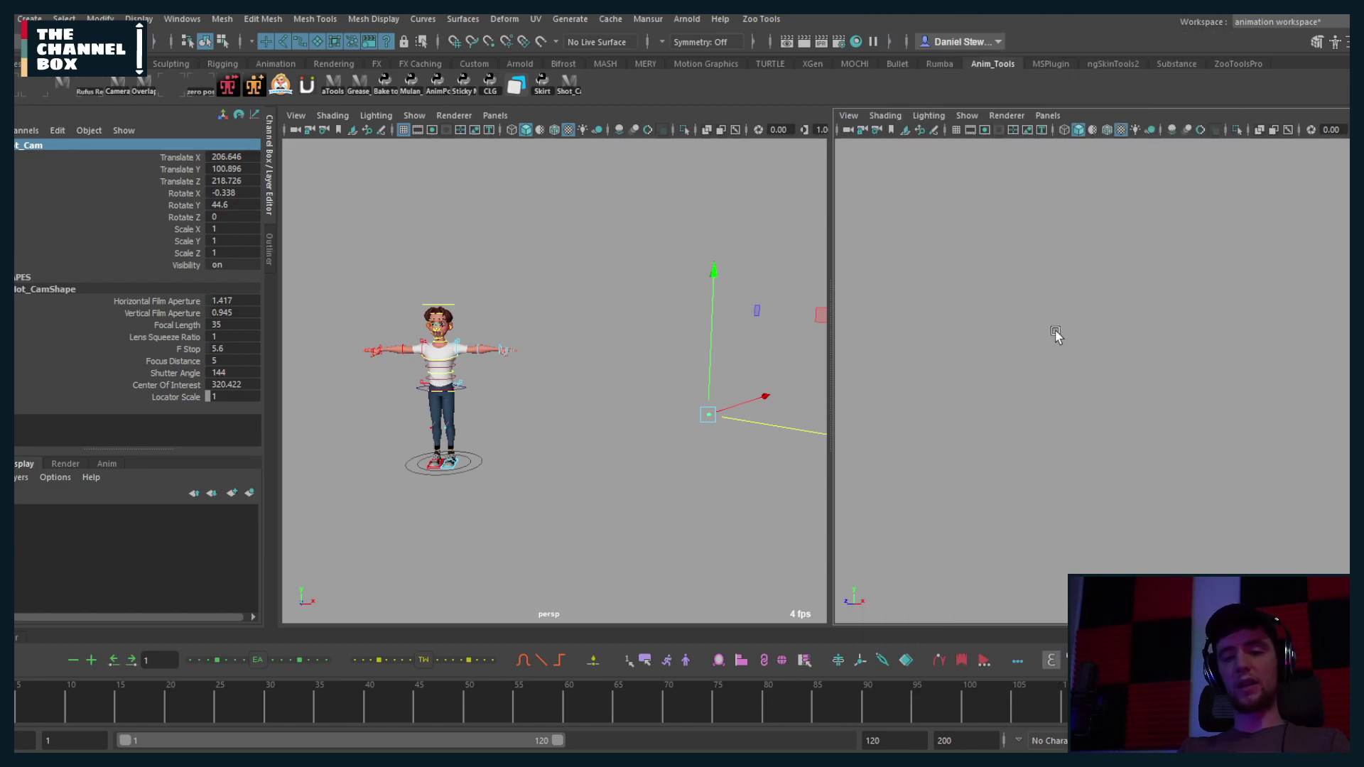
left_click(864, 130)
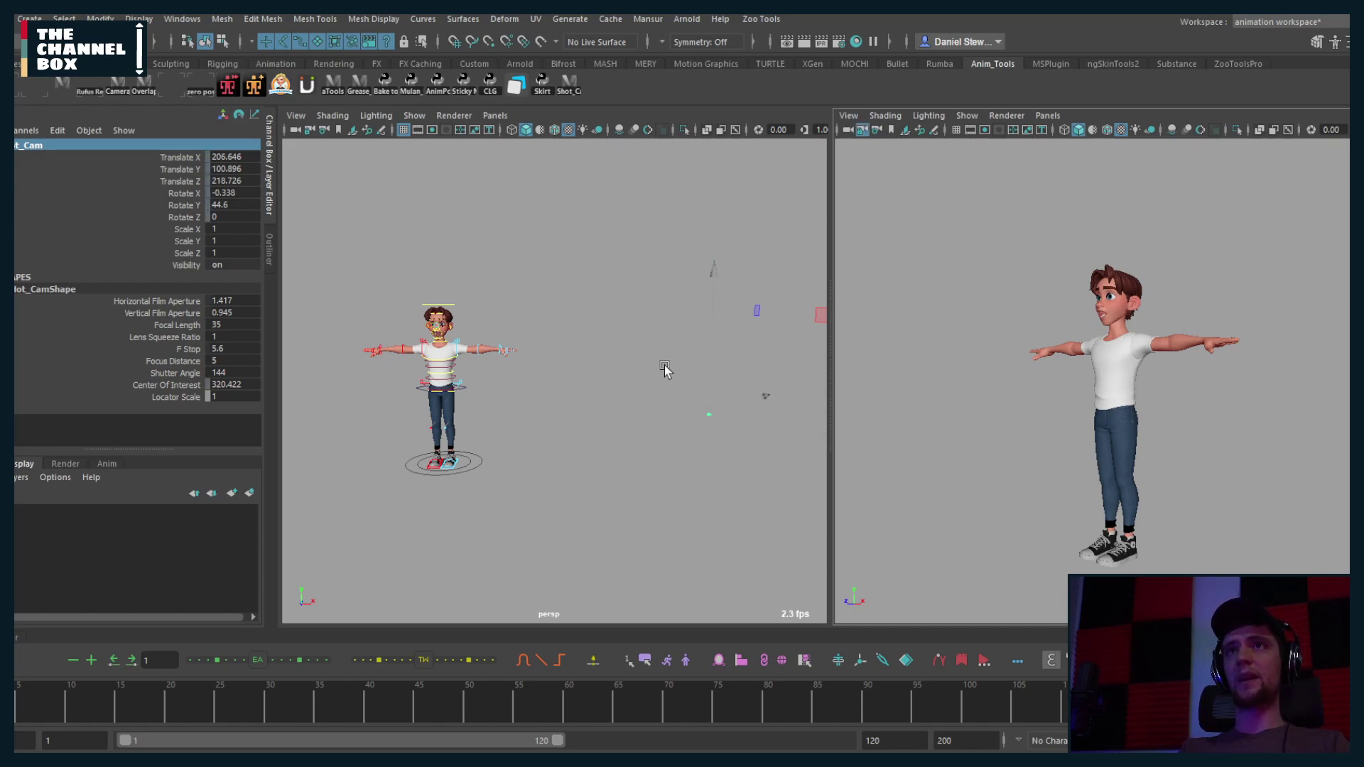
Step: Zoom and tilt the main perspective view, then select the COG body control
right_click_drag(664, 367, 751, 384, "alt")
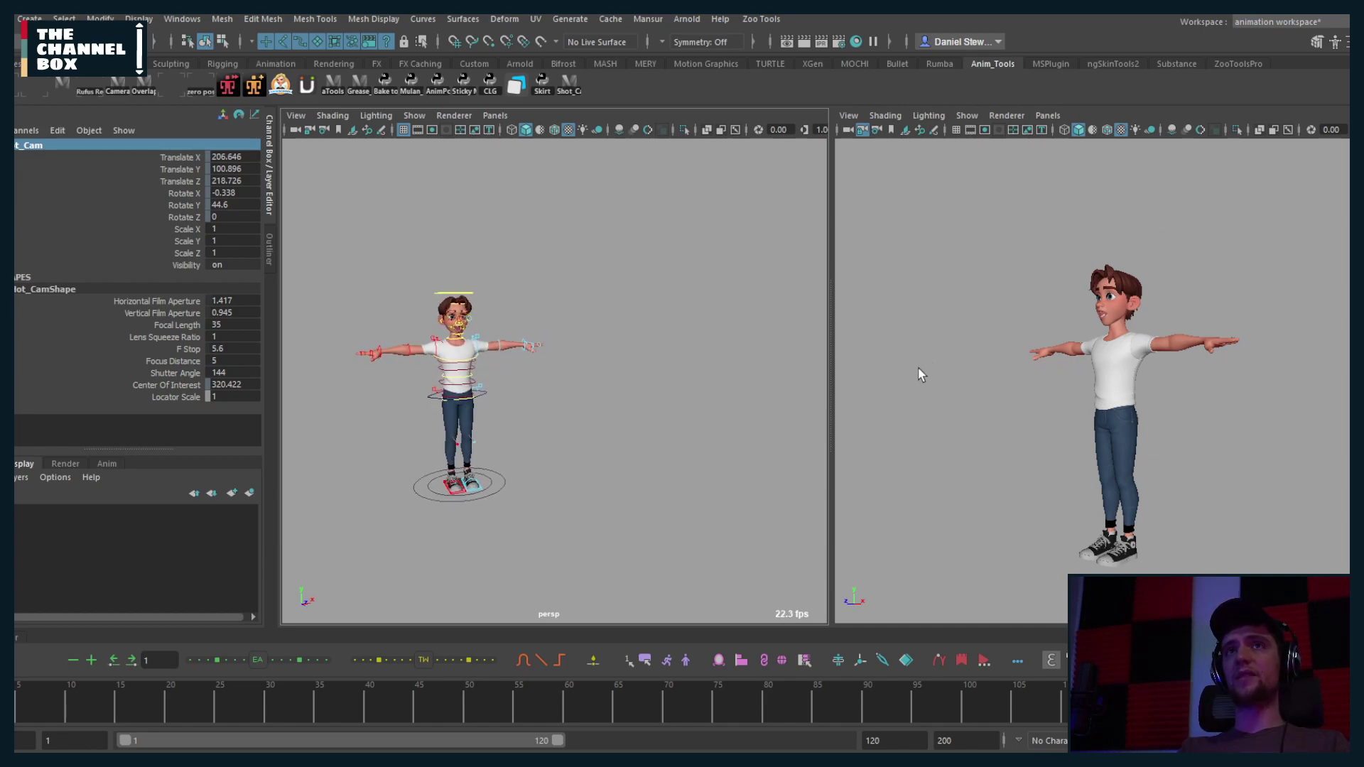
left_click_drag(481, 441, 566, 441, "alt")
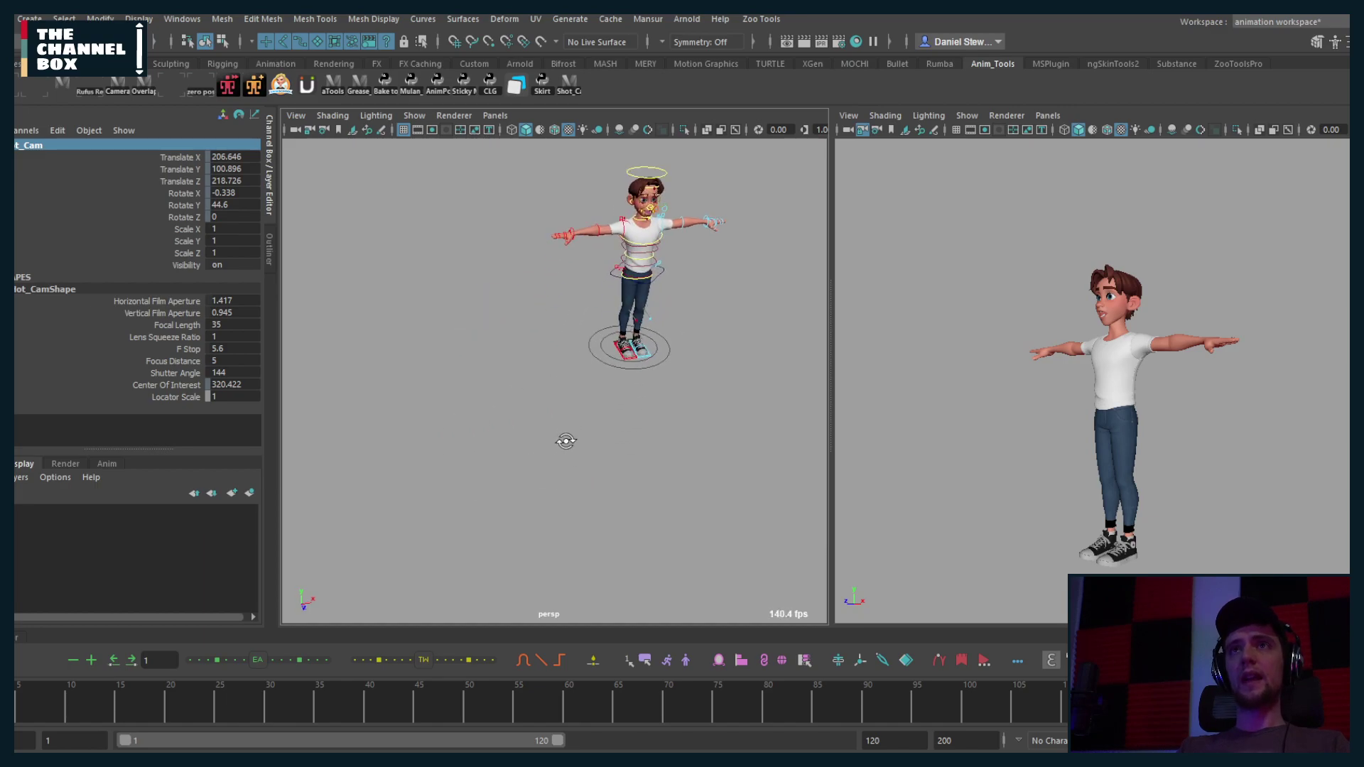
left_click(617, 279)
right_click_drag(617, 279, 600, 355, "alt")
Step: Slide the character sideways with the COG control, then tilt it by rotating
key("w")
left_click_drag(639, 362, 446, 405)
key("e")
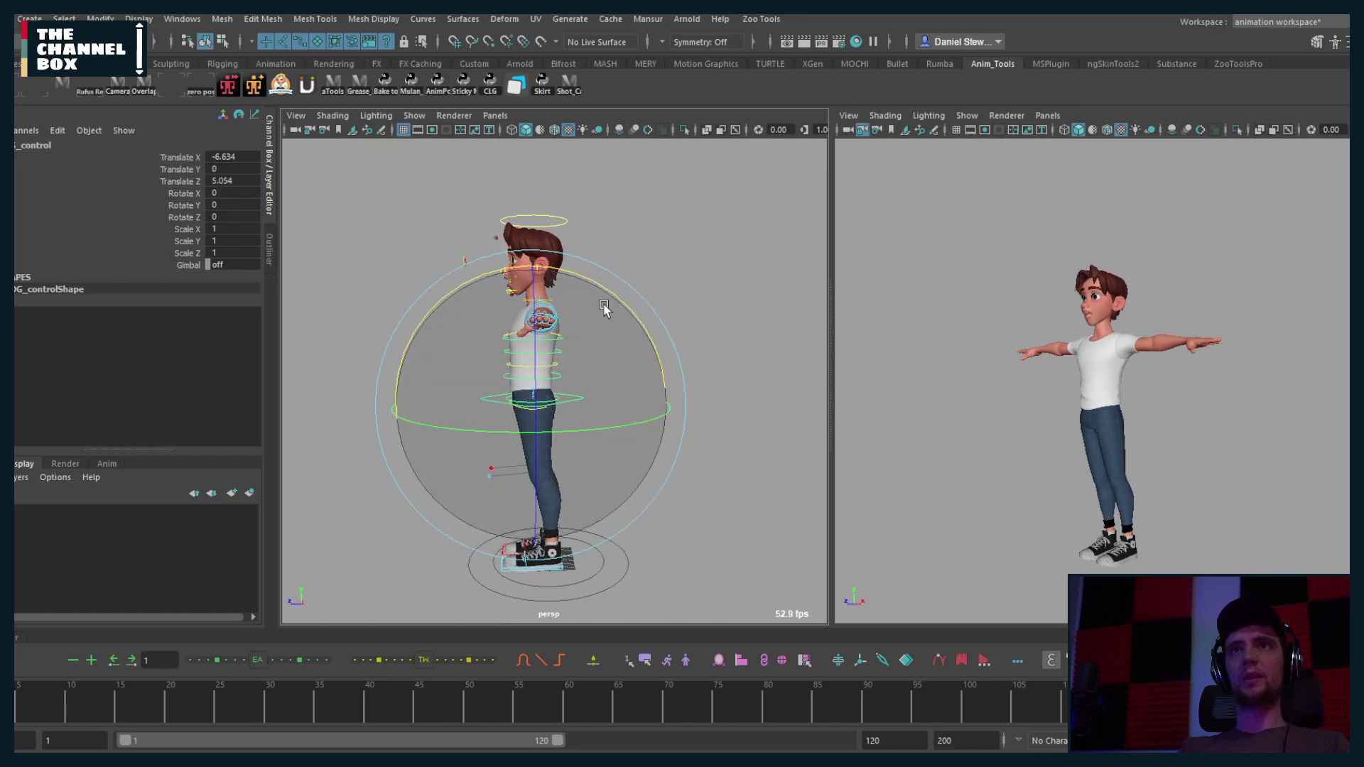
left_click_drag(618, 295, 655, 344)
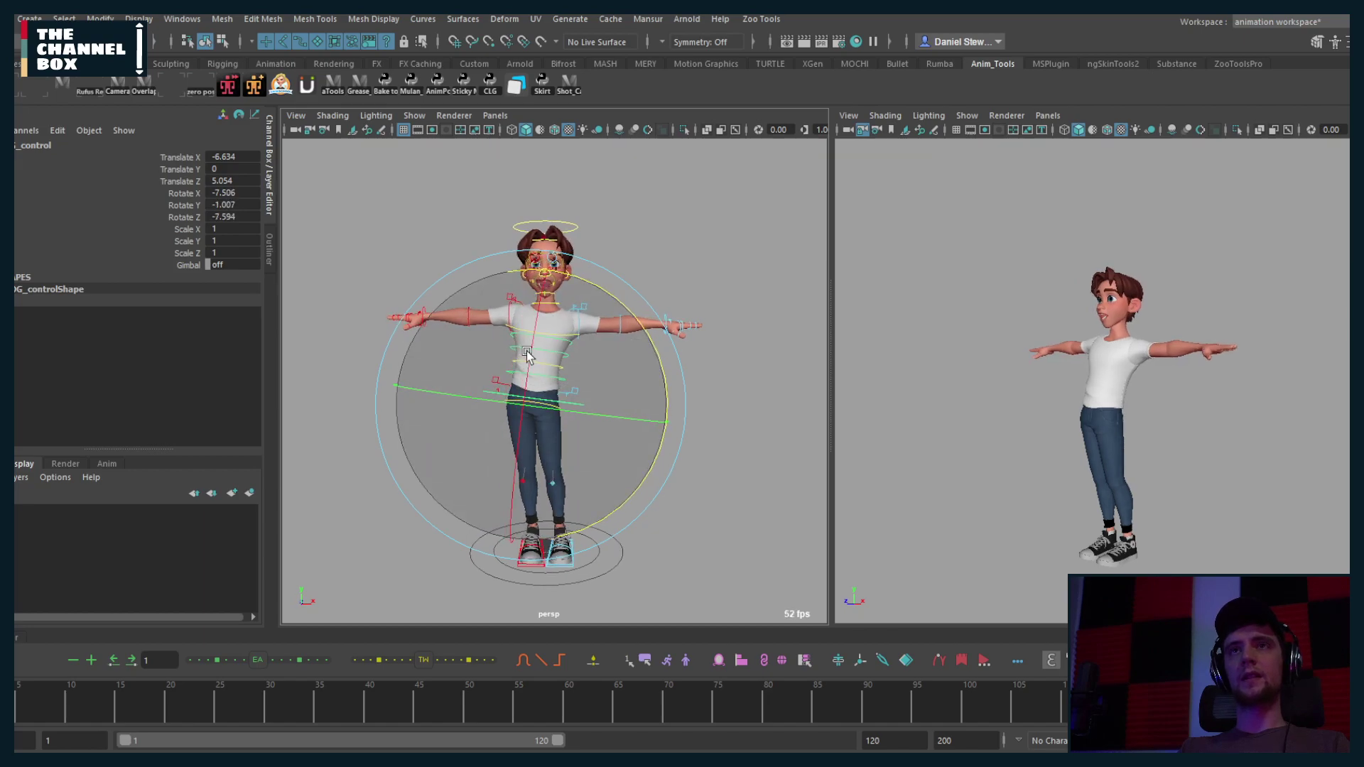
Step: Undo the COG rotation and moves to restore the default T-pose
key("q")
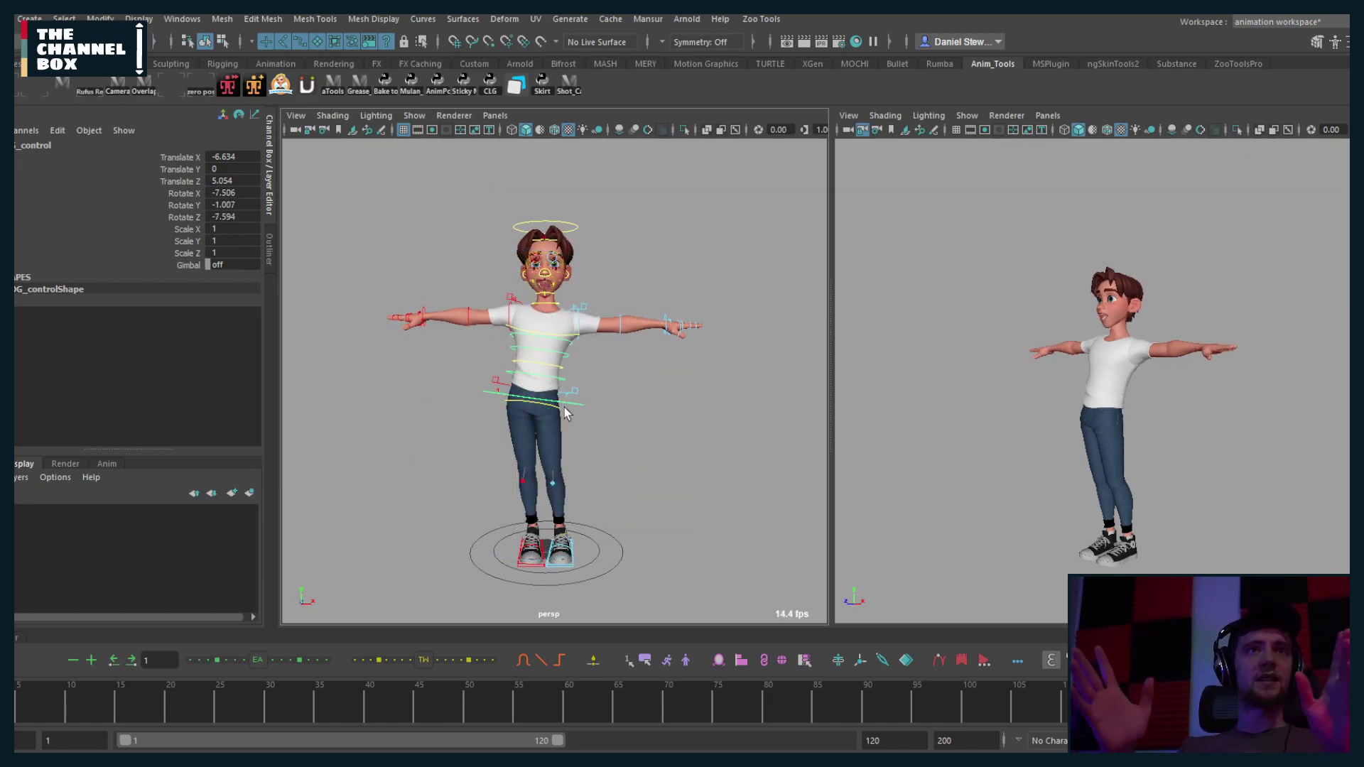
key("ctrl+z")
key("ctrl+z")
key("ctrl+z")
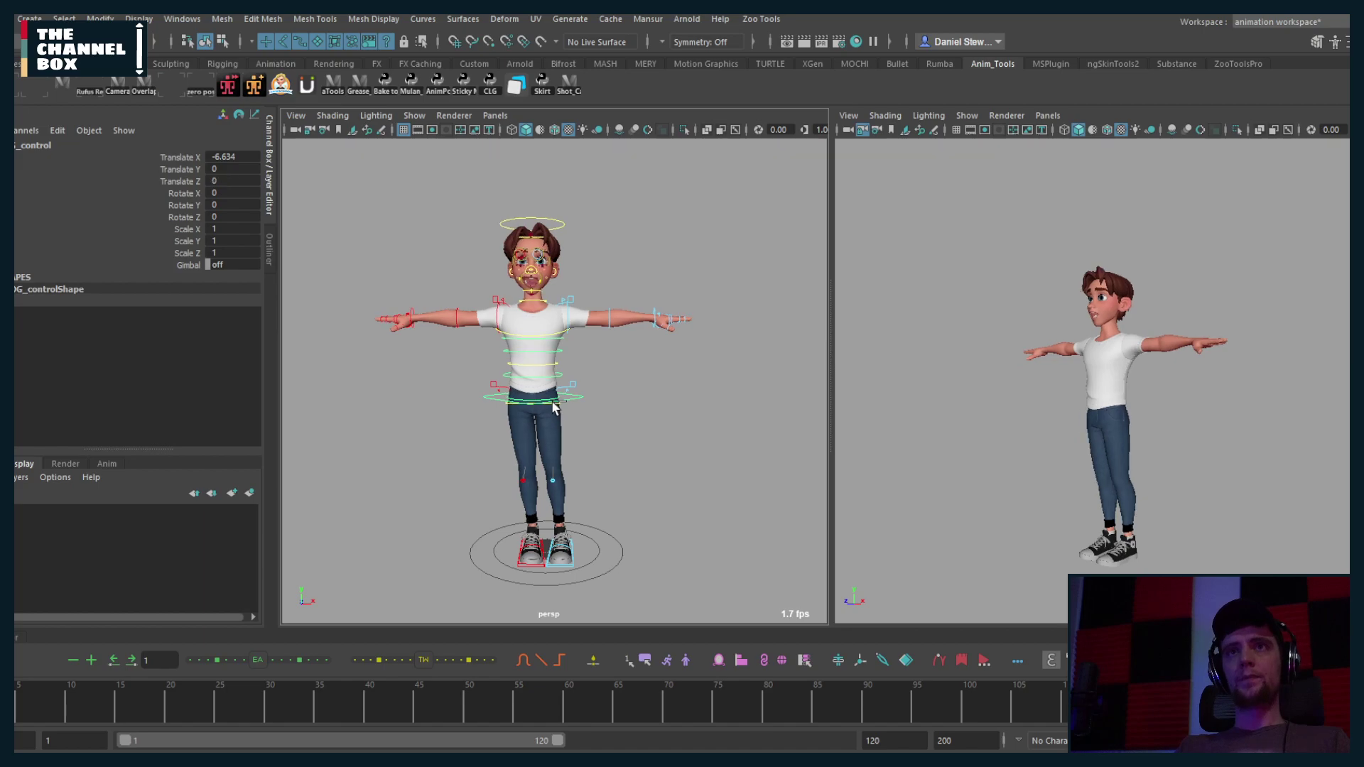
key("ctrl+z")
key("ctrl+z")
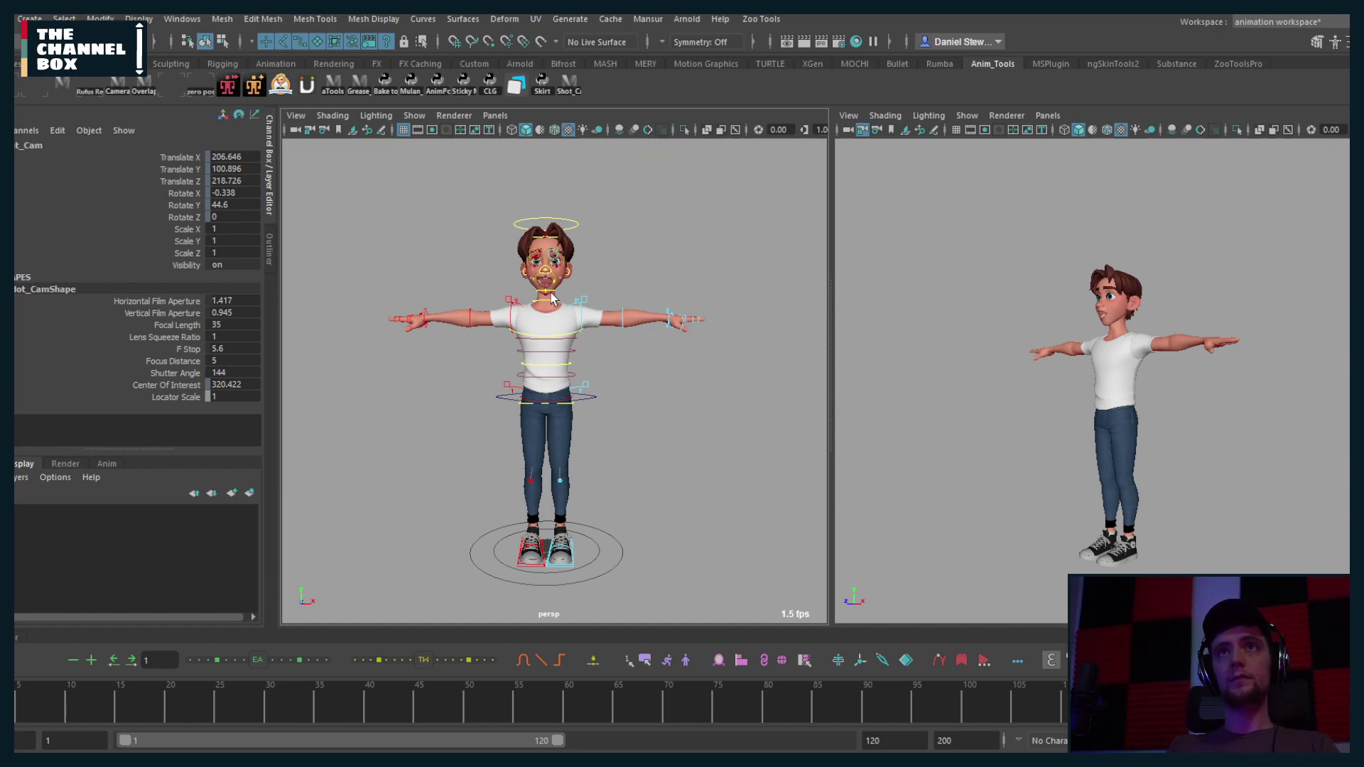
Step: Select the emotion control holding X 0.77, Y 0.503 and view the grin from three-quarter angle
scroll(555, 301, "up", 5)
scroll(541, 327, "up", 3)
scroll(454, 419, "down", 6)
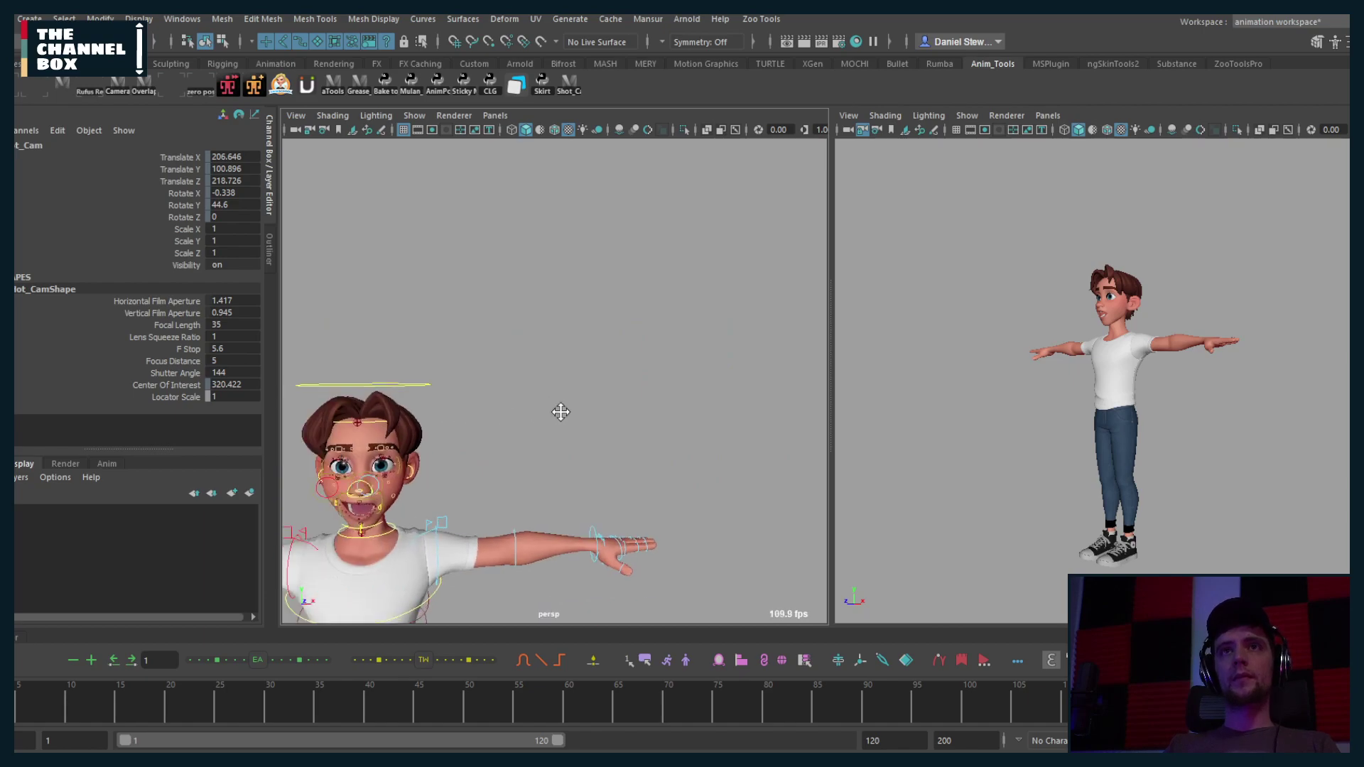
scroll(500, 473, "up", 5)
left_click(433, 471)
scroll(454, 455, "down", 1)
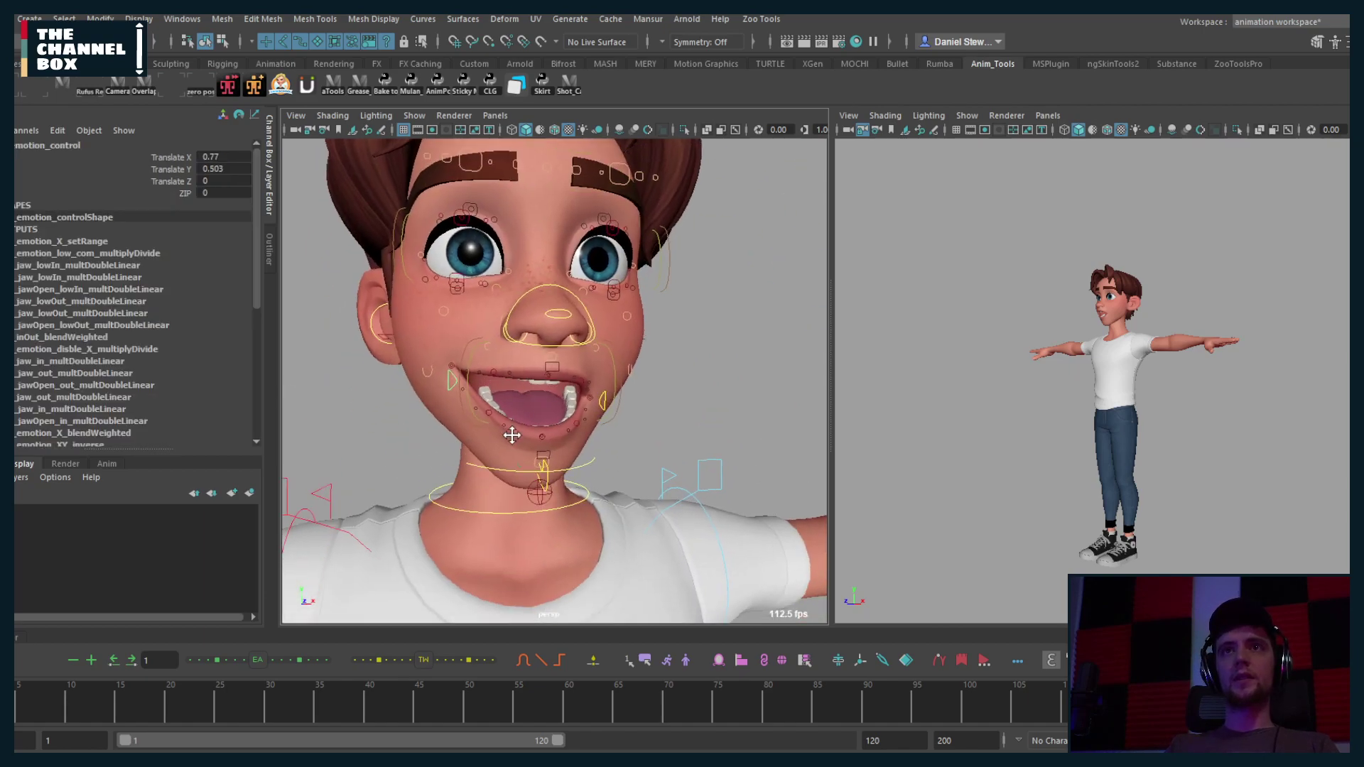
scroll(489, 429, "up", 2)
scroll(490, 429, "down", 1)
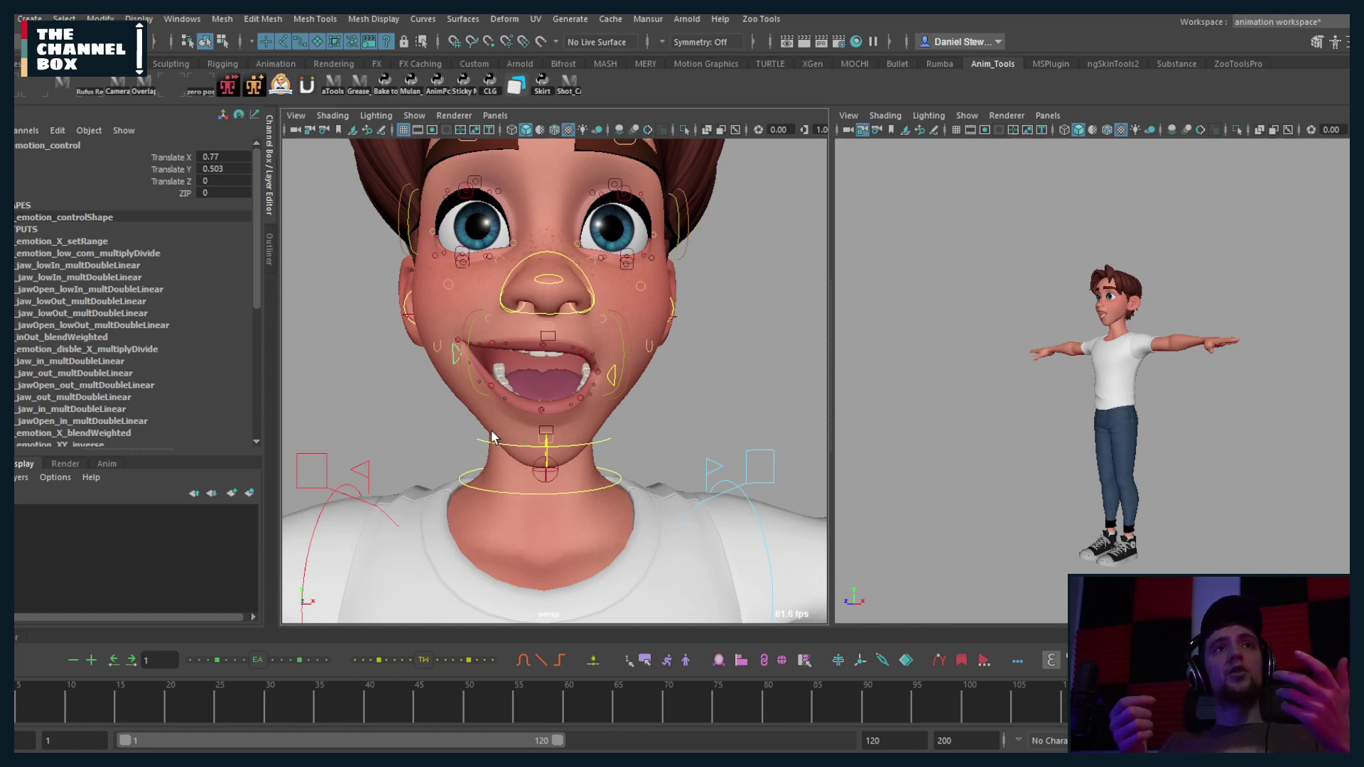
left_click_drag(619, 371, 542, 452, "alt")
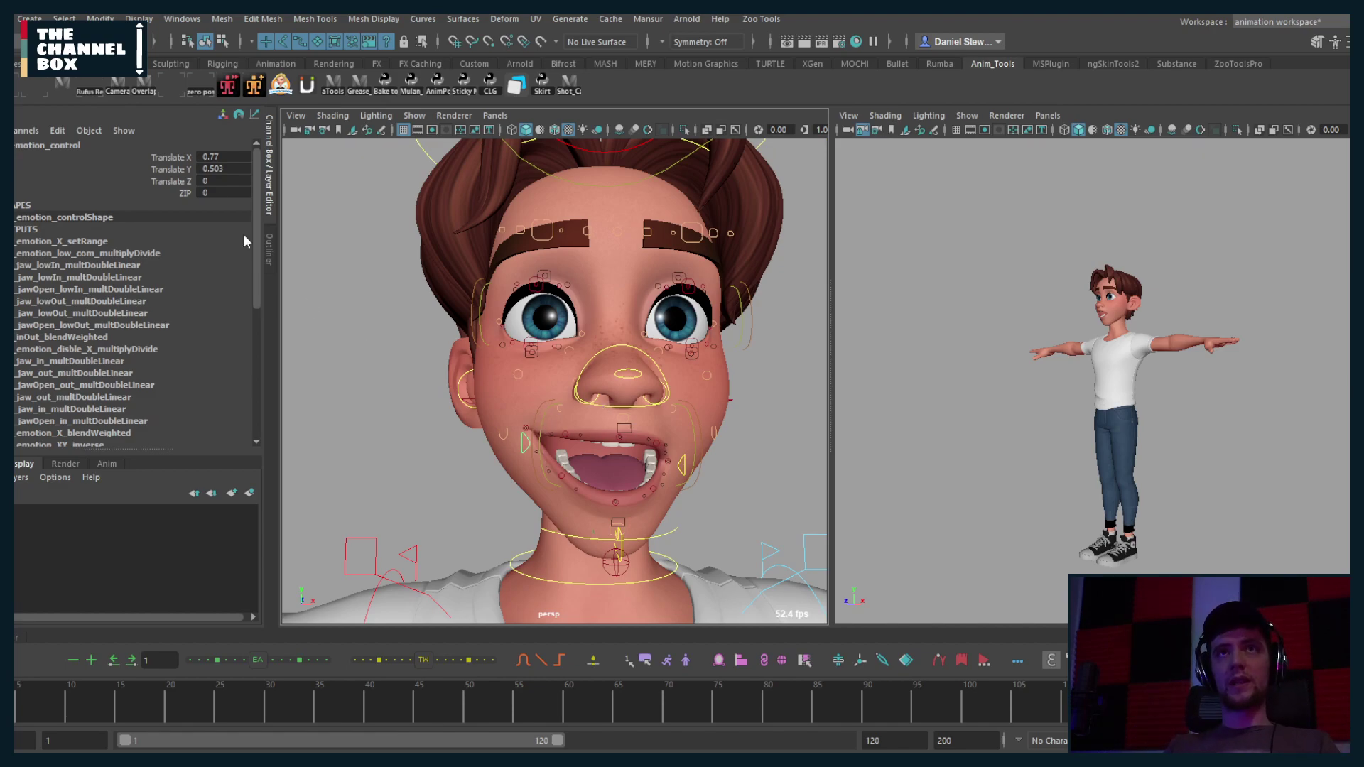
Step: Set the emotion control's Translate X and Y to 0, closing the mouth
left_click_drag(217, 157, 217, 169)
type("0")
key("Return")
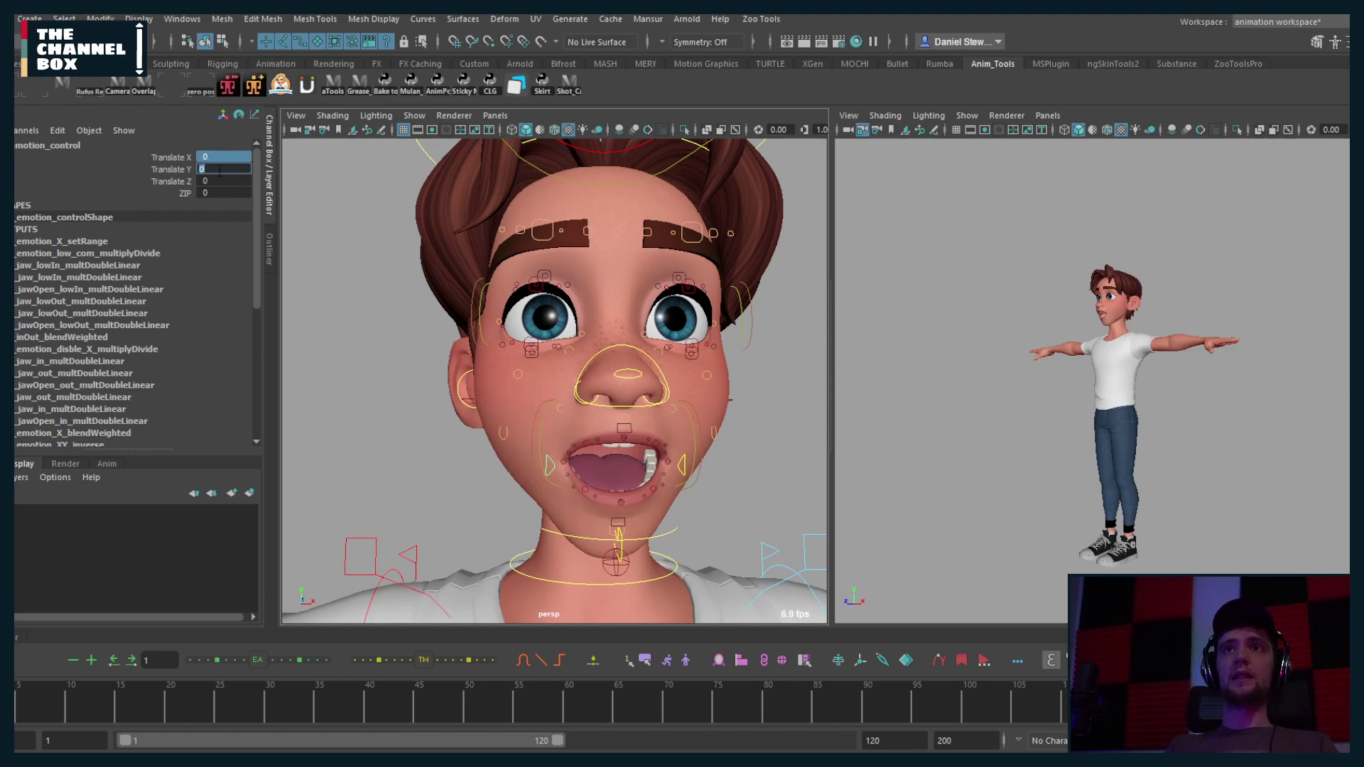
middle_click_drag(703, 449, 644, 448, "alt")
left_click_drag(645, 448, 517, 578, "alt")
Step: Zero the jaw control's translate and rotate channels and check both profiles
left_click(359, 518)
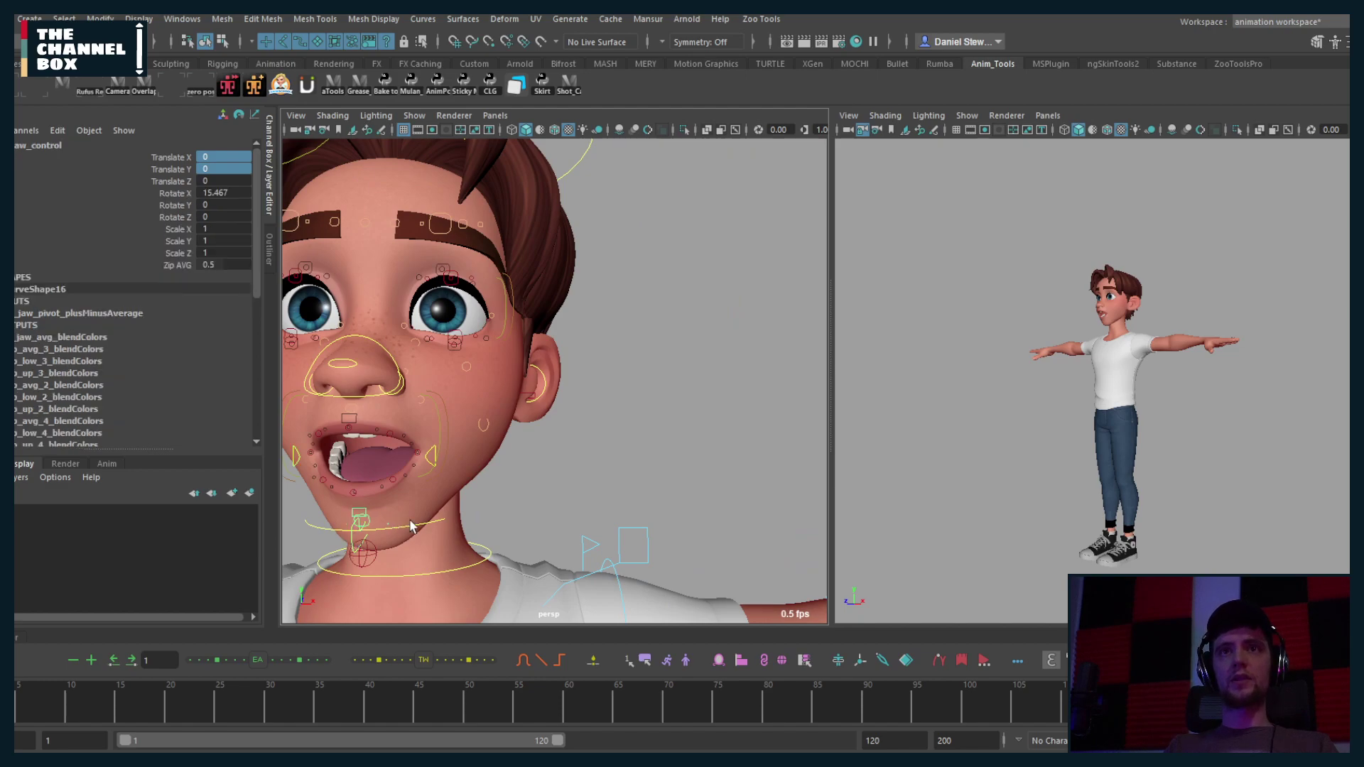
left_click_drag(359, 519, 217, 205, "alt")
type("0")
key("Return")
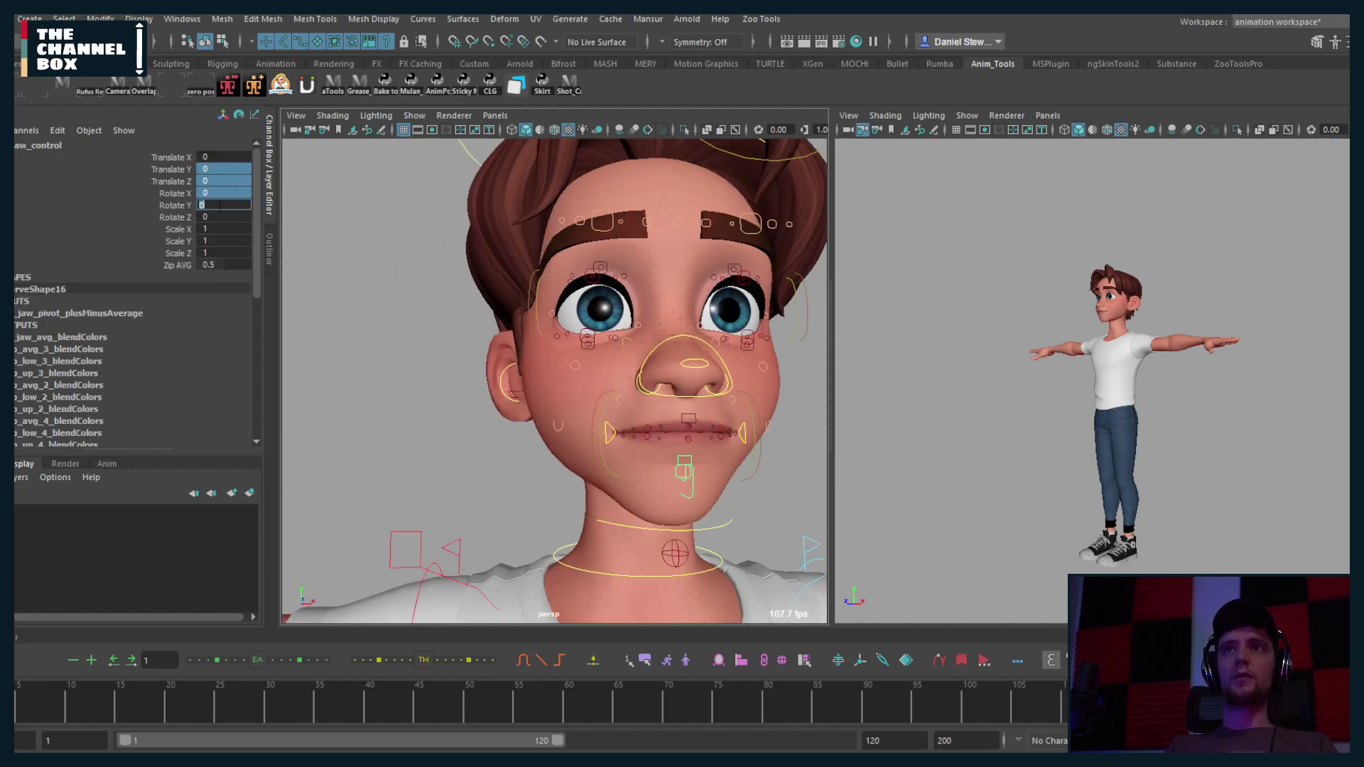
left_click_drag(562, 409, 588, 409, "alt")
middle_click_drag(587, 409, 579, 427, "alt")
right_click_drag(579, 427, 518, 430, "alt")
left_click_drag(518, 430, 384, 426, "alt")
Step: Set the upper lip base control's Roll to -4.4
left_click(465, 441)
left_click(456, 429)
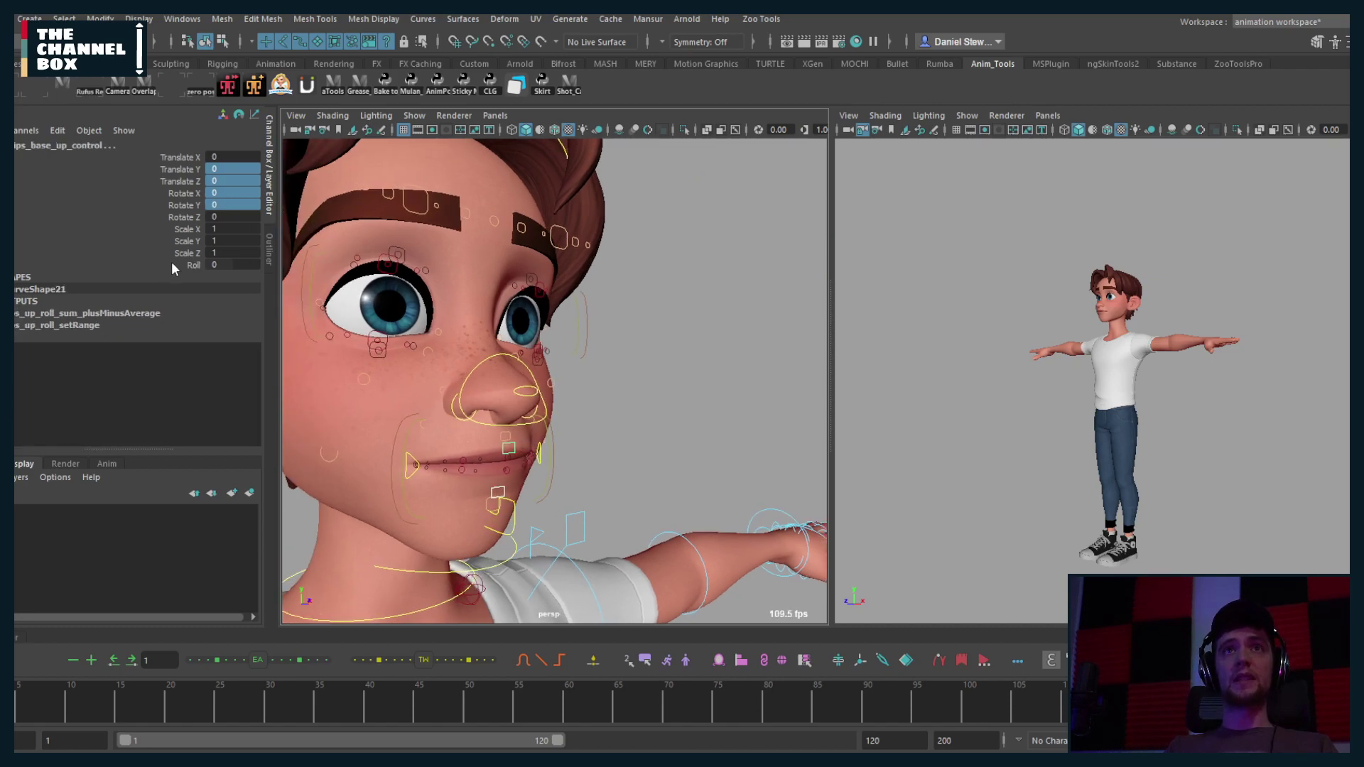
left_click(179, 265)
middle_click_drag(512, 370, 497, 389)
left_click_drag(498, 389, 442, 398, "alt")
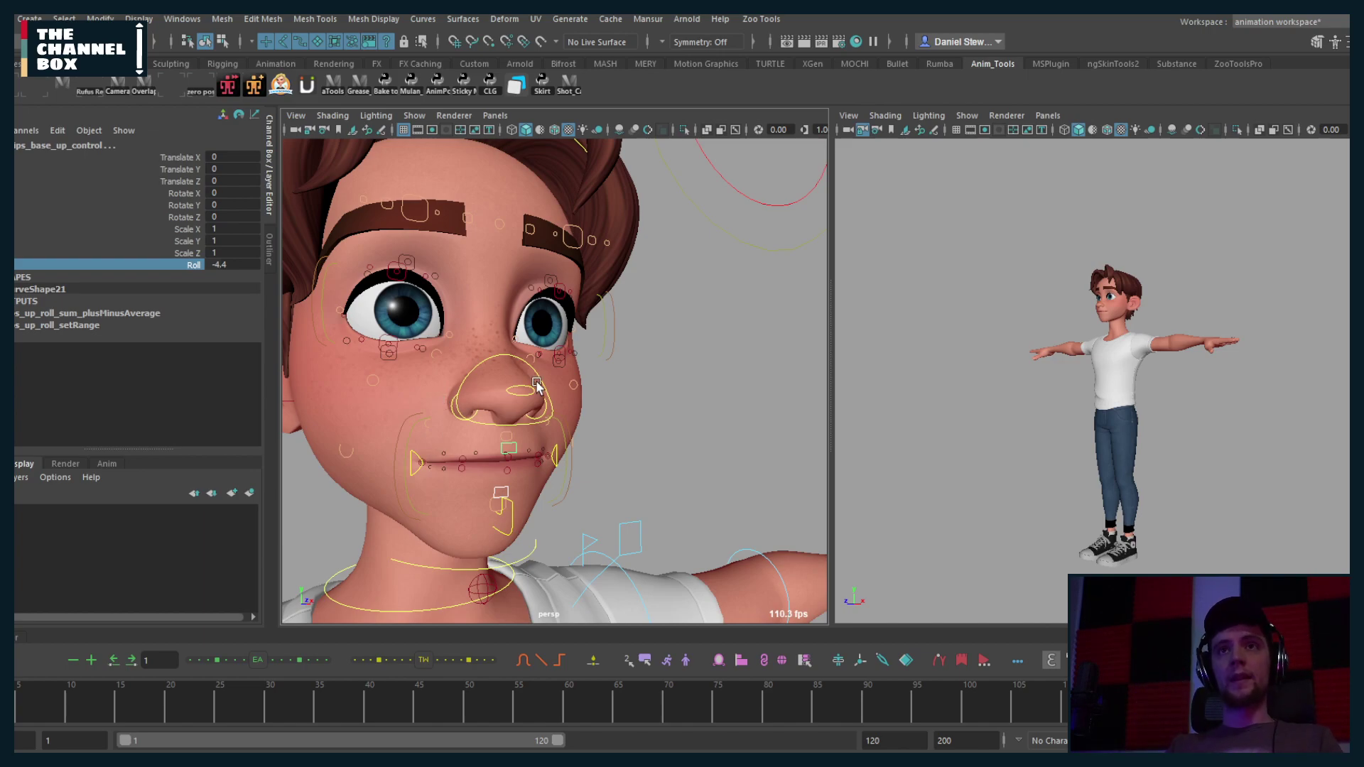
Step: Delete the SHot_Cam camera from the Outliner
left_click_drag(502, 457, 444, 444, "alt")
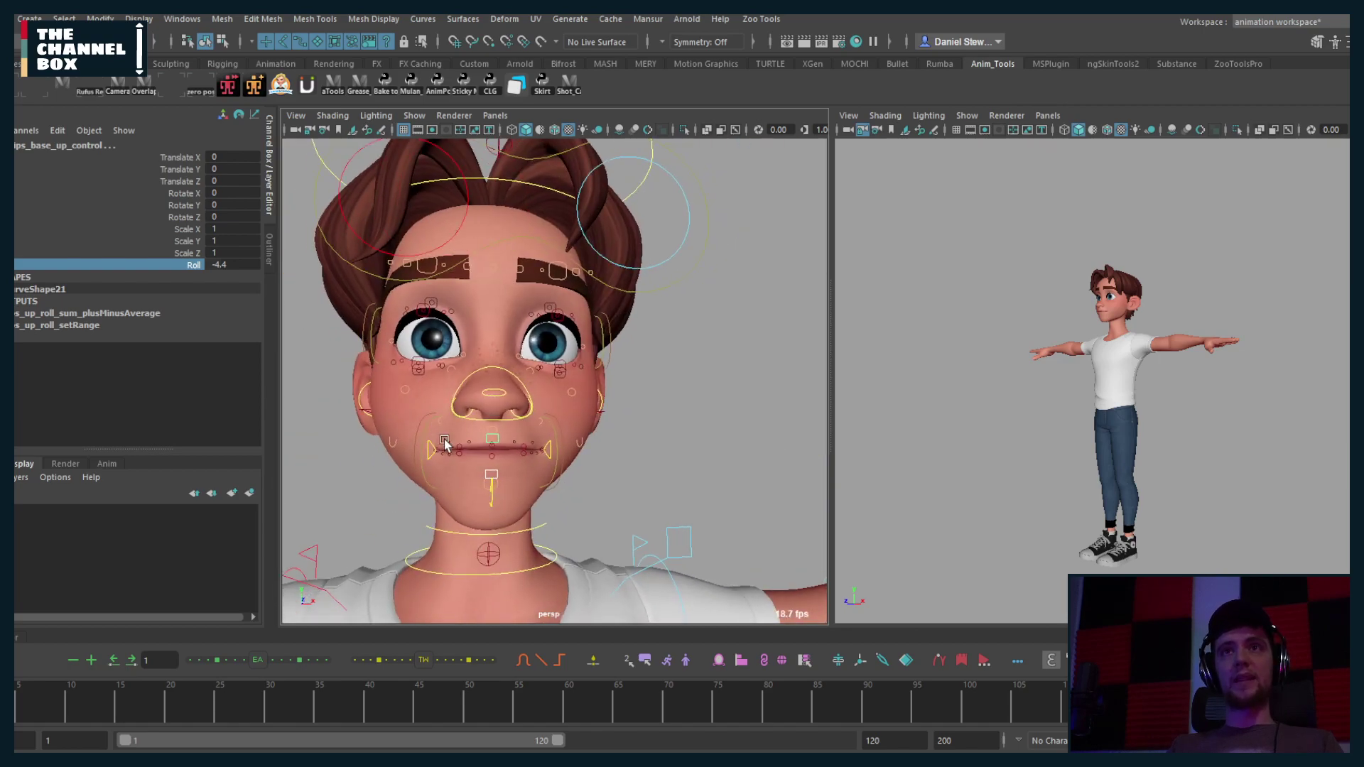
scroll(497, 454, "up", 3)
scroll(540, 448, "up", 2)
scroll(624, 426, "down", 1)
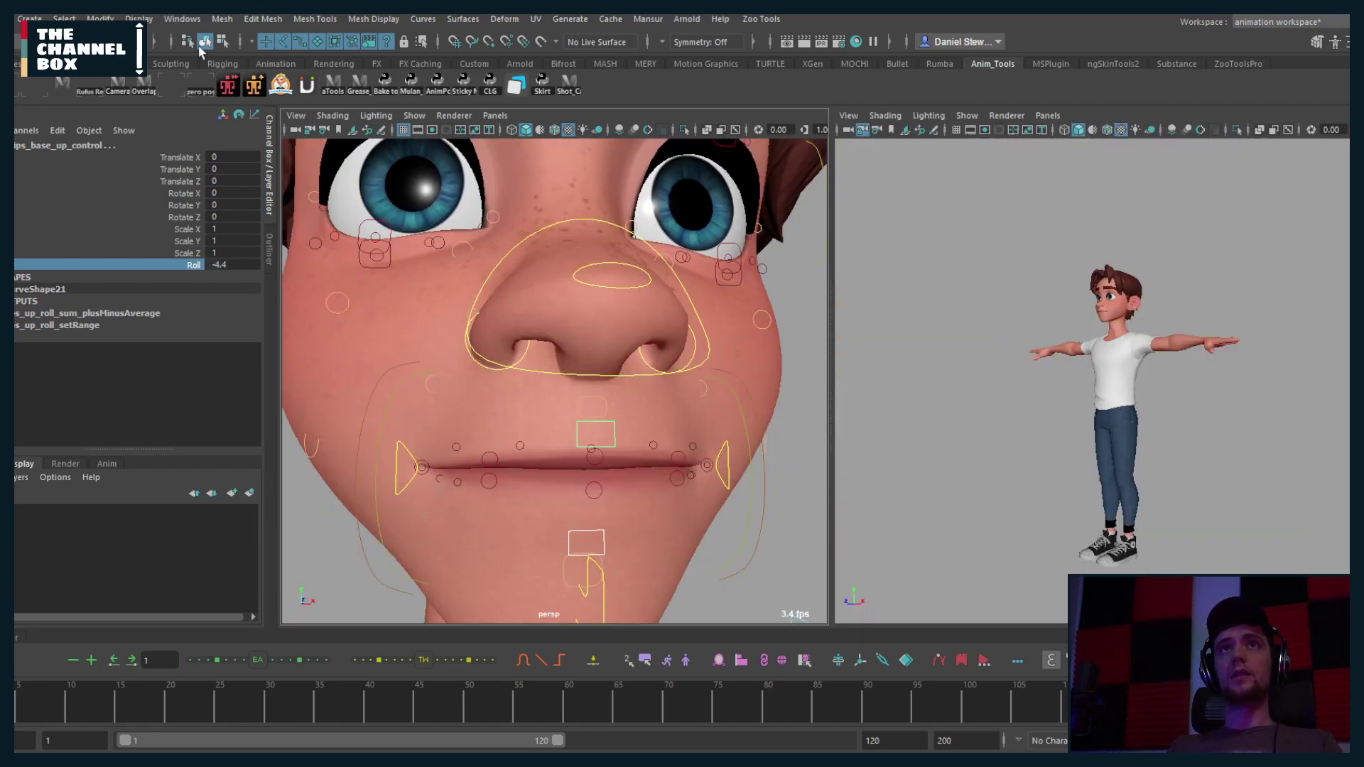
left_click(182, 18)
left_click(219, 184)
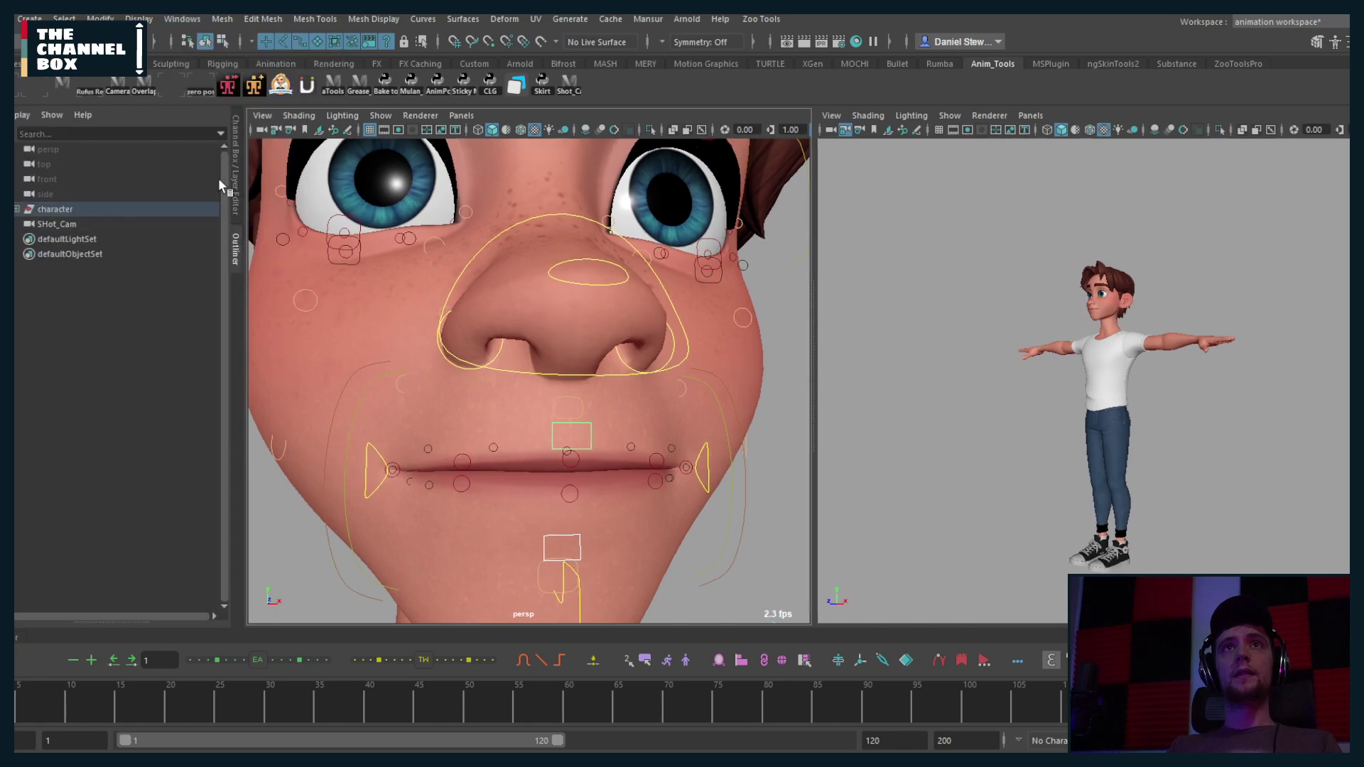
left_click(57, 224)
key("Delete")
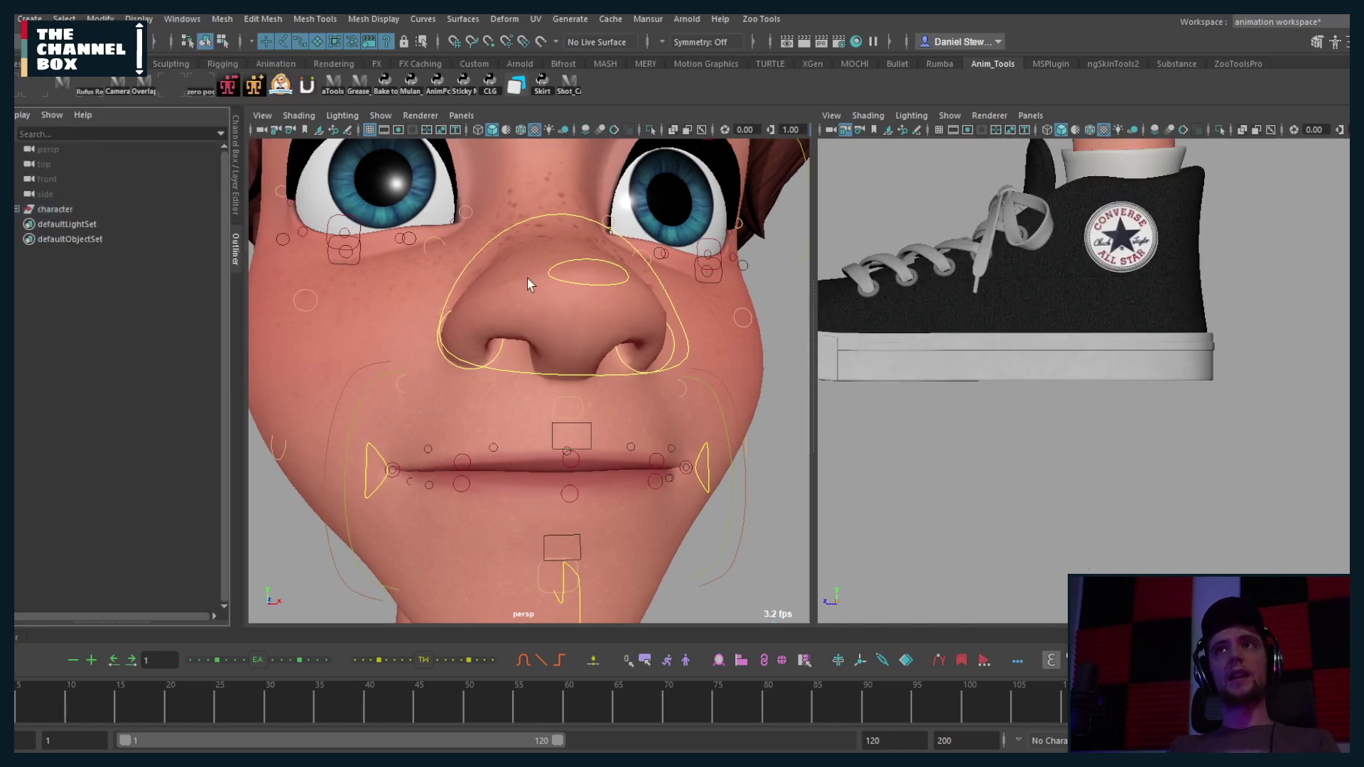
Step: Return to a single perspective view and frame the face on the mouth control
key("space")
scroll(694, 334, "down", 3)
scroll(715, 329, "down", 2)
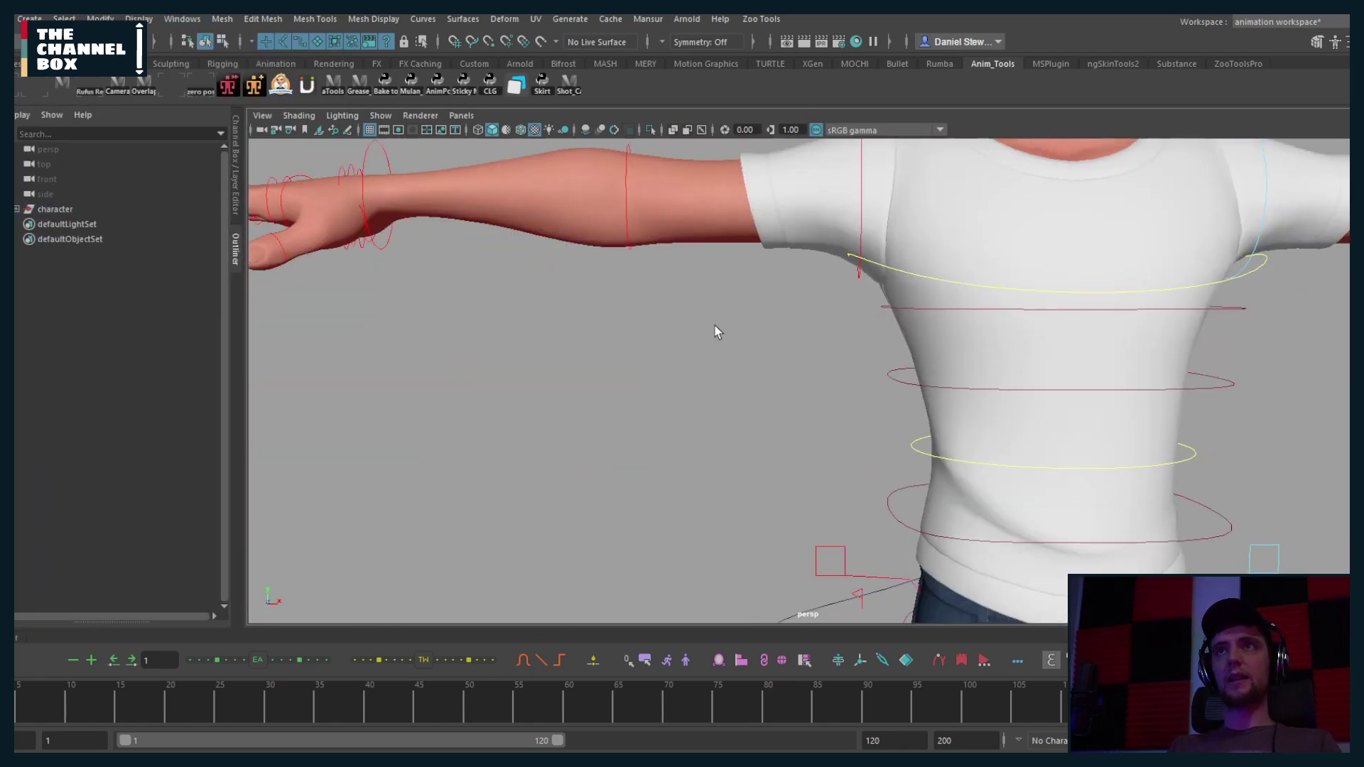
middle_click_drag(715, 329, 558, 509, "alt")
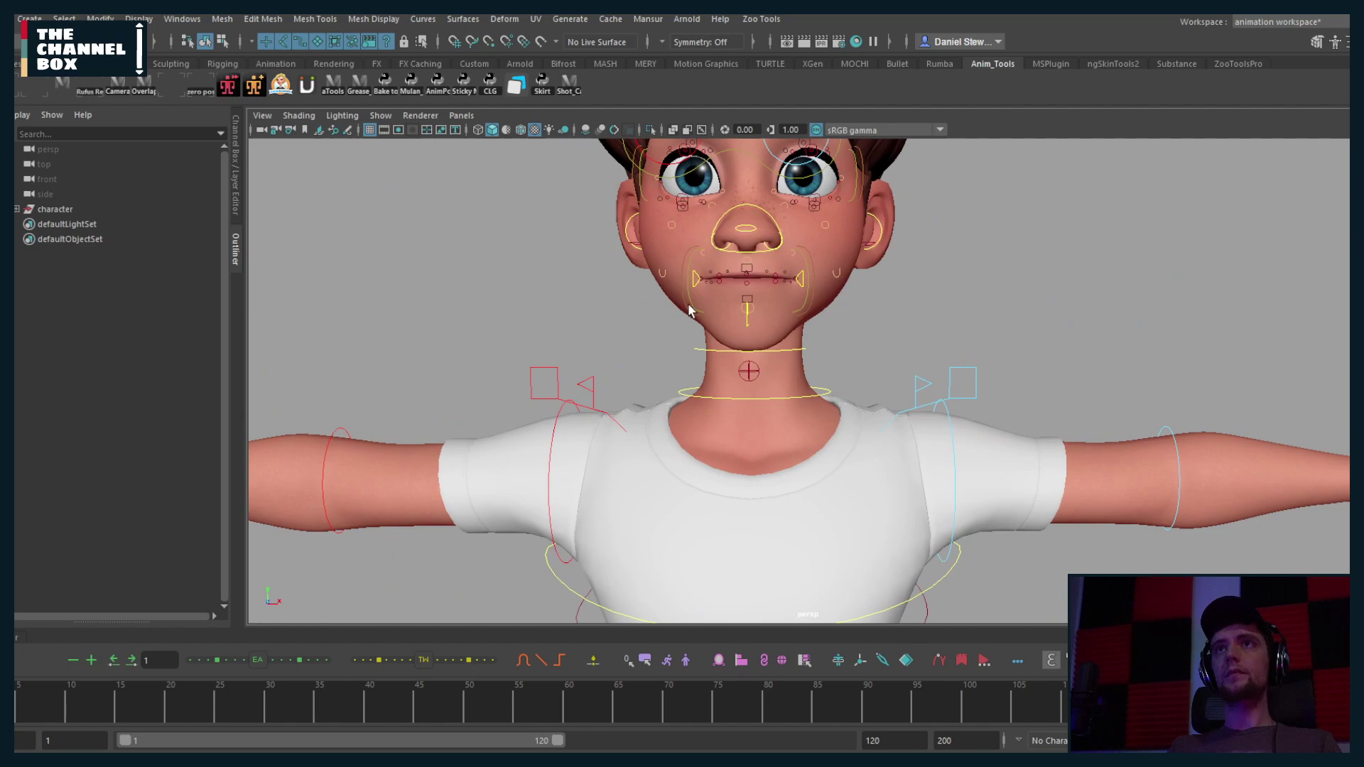
left_click(746, 270)
key("f")
scroll(744, 302, "down", 6)
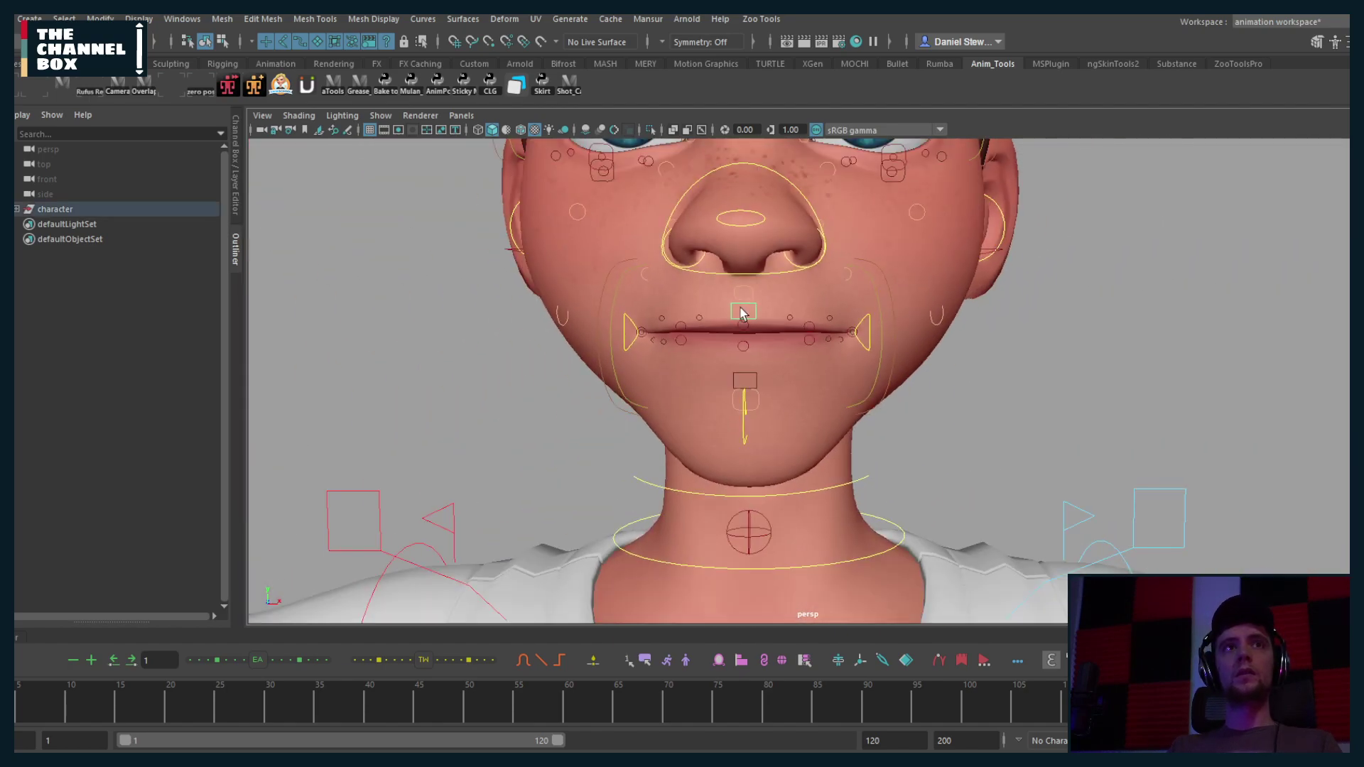
middle_click_drag(646, 385, 594, 429, "alt")
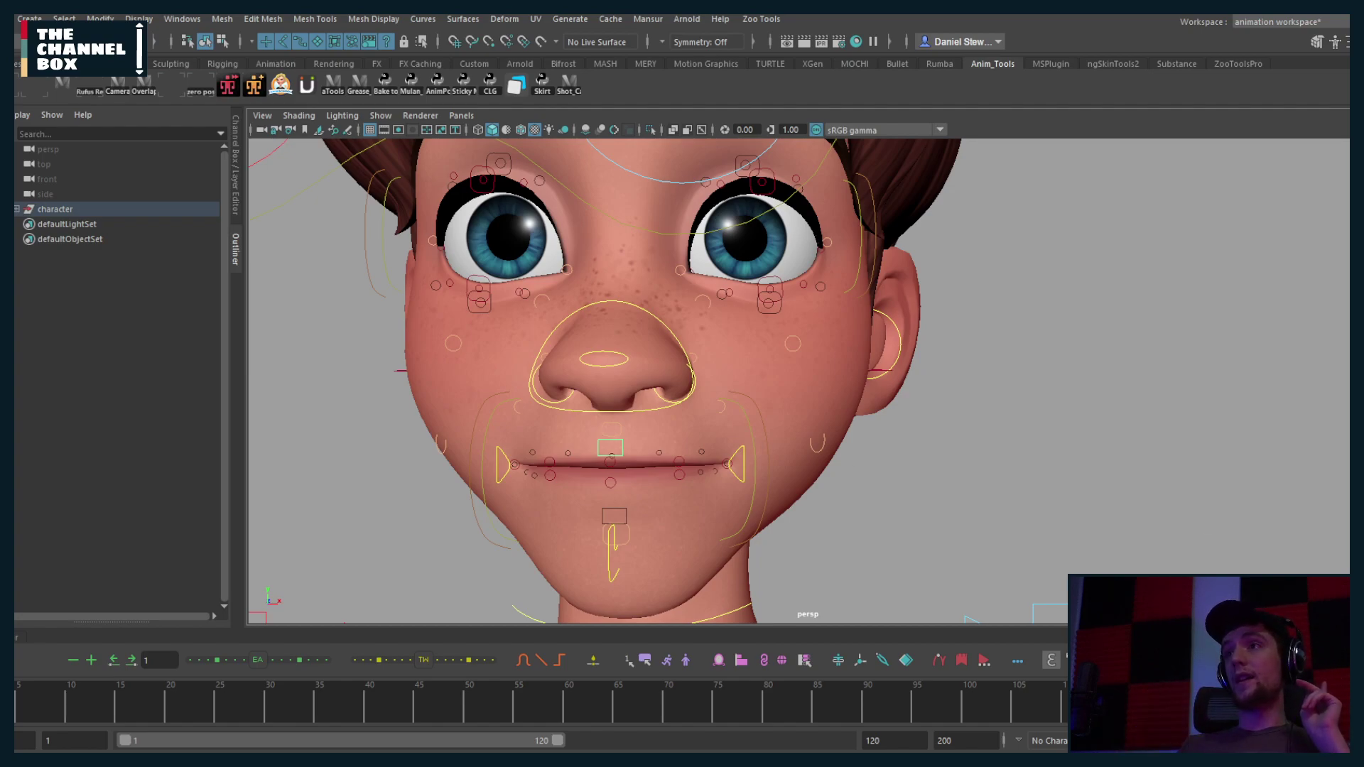
key("super+alt+d")
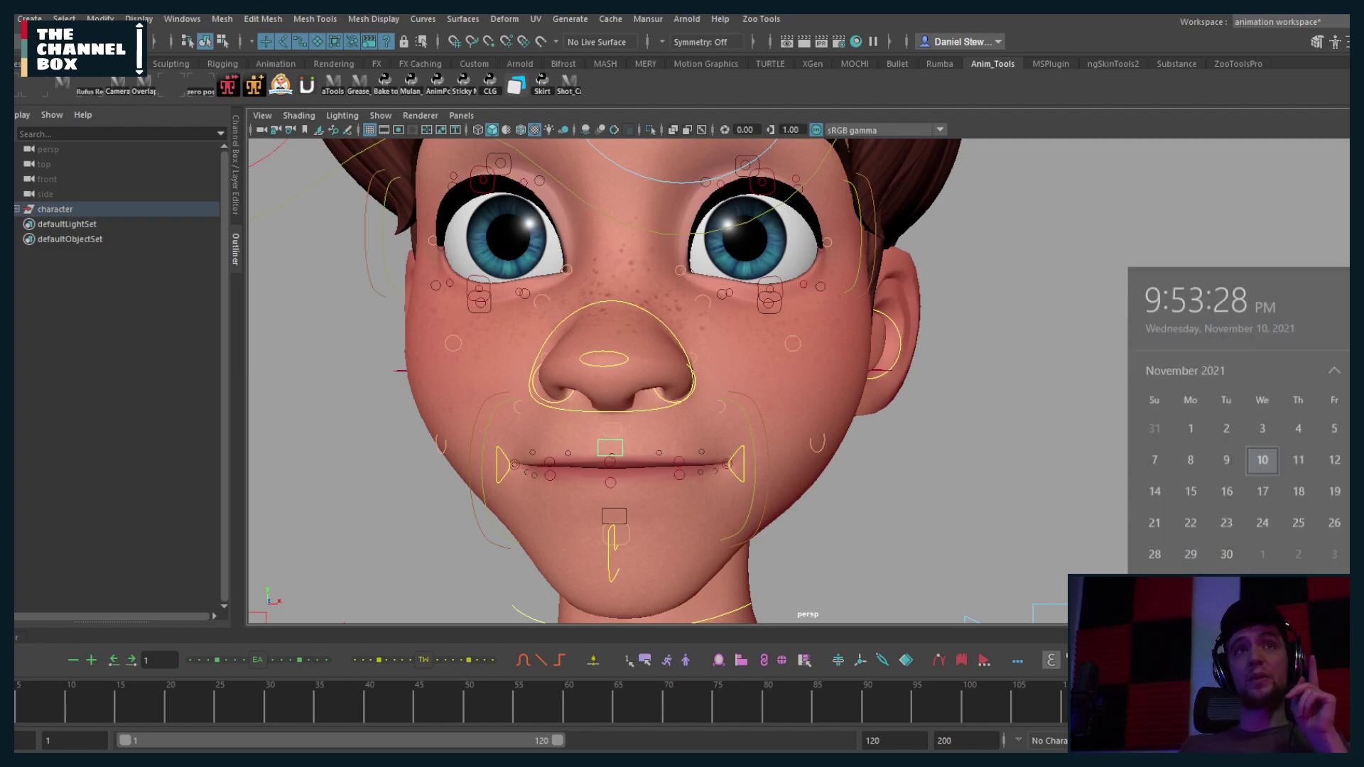
Step: Dismiss the clock and calendar overlay with Escape
key("Escape")
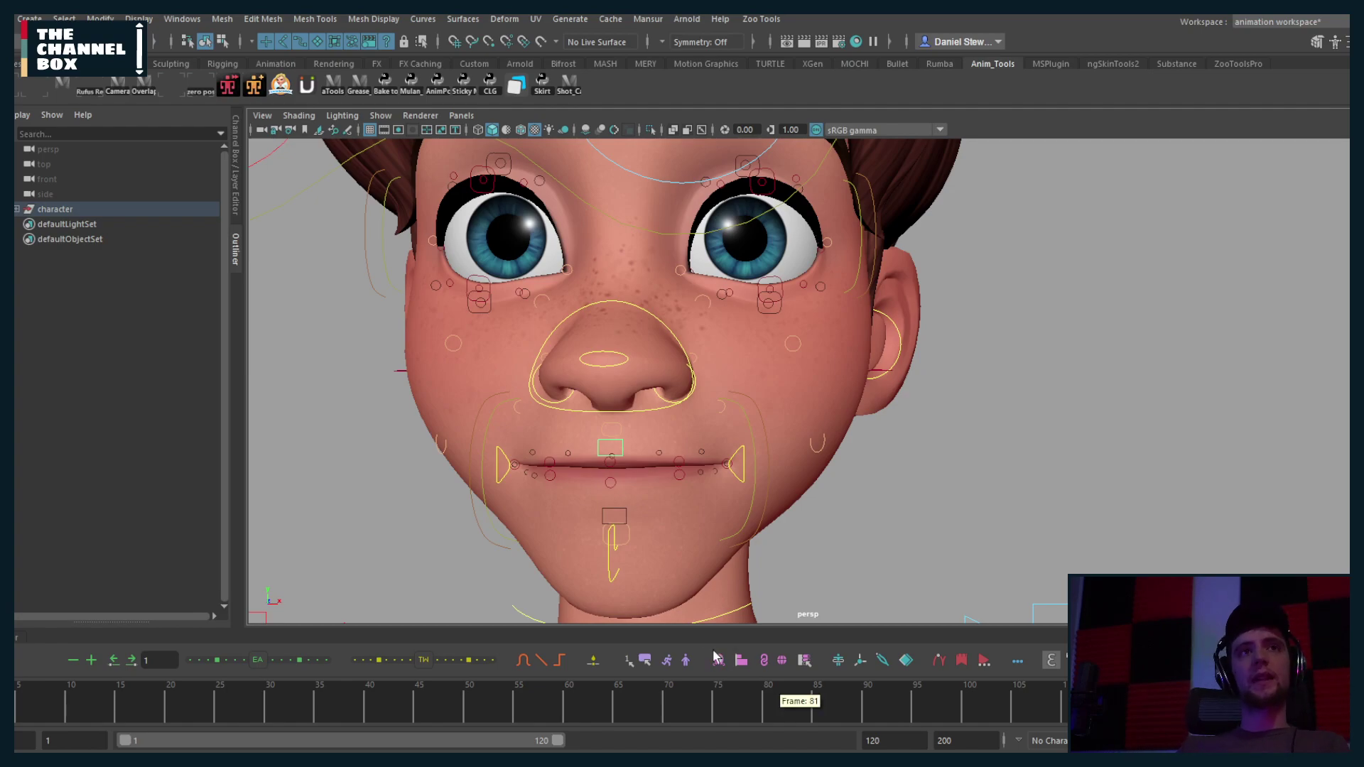
Step: Pull the left lip-corner control up and outward, then push it back inward and down
middle_click_drag(620, 460, 615, 441, "alt")
mouse_move(616, 441)
left_mouse_down("alt")
mouse_move(679, 448)
mouse_move(606, 448)
left_mouse_up("alt")
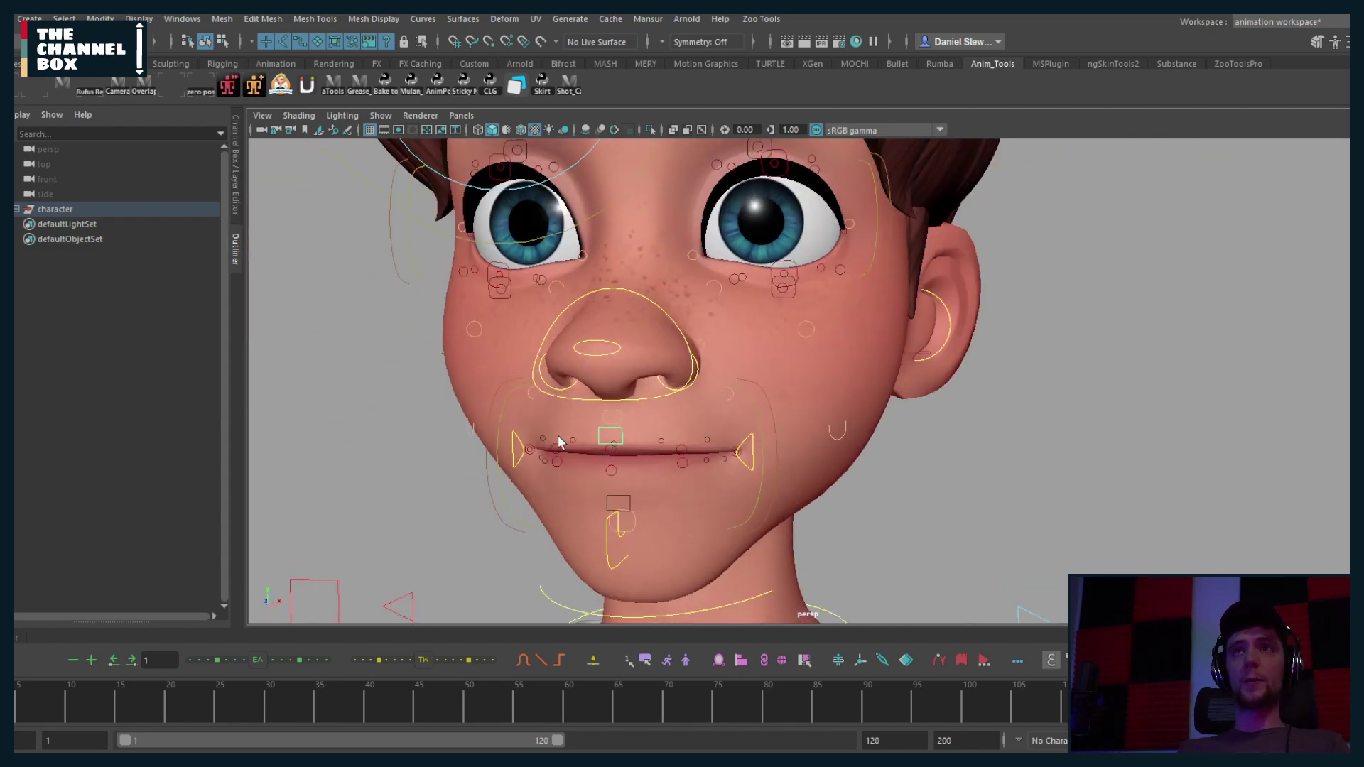
mouse_move(682, 459)
left_mouse_down("alt")
mouse_move(657, 460)
mouse_move(672, 457)
left_mouse_up("alt")
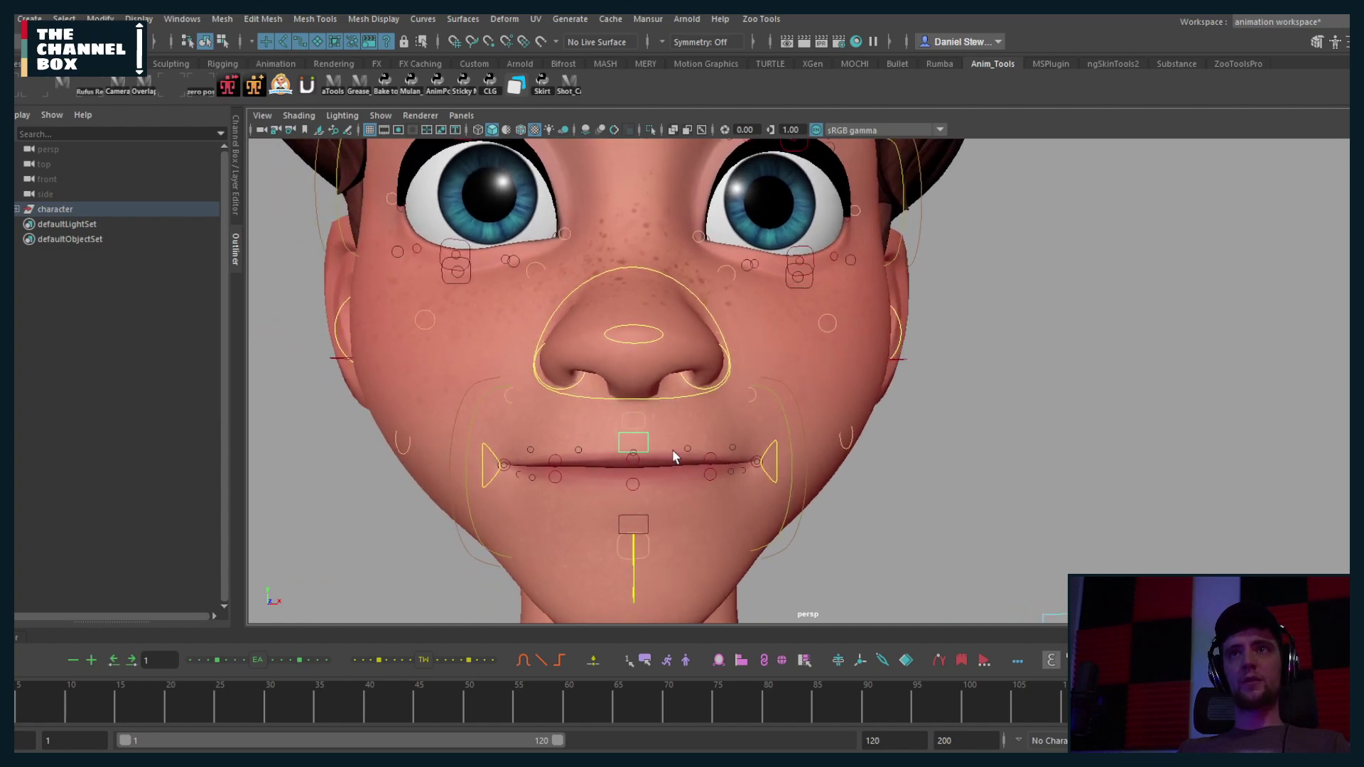
scroll(673, 456, "down", 3)
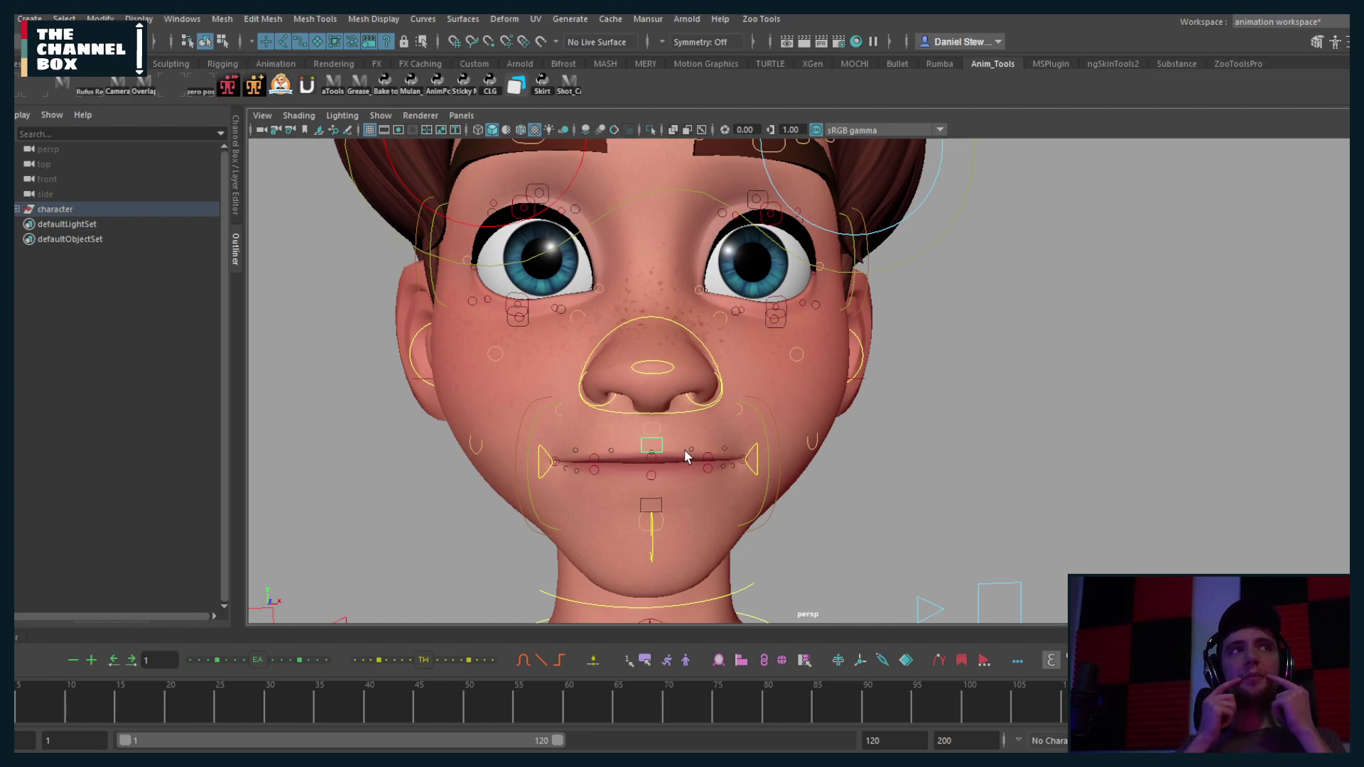
left_click_drag(683, 446, 665, 424, "alt")
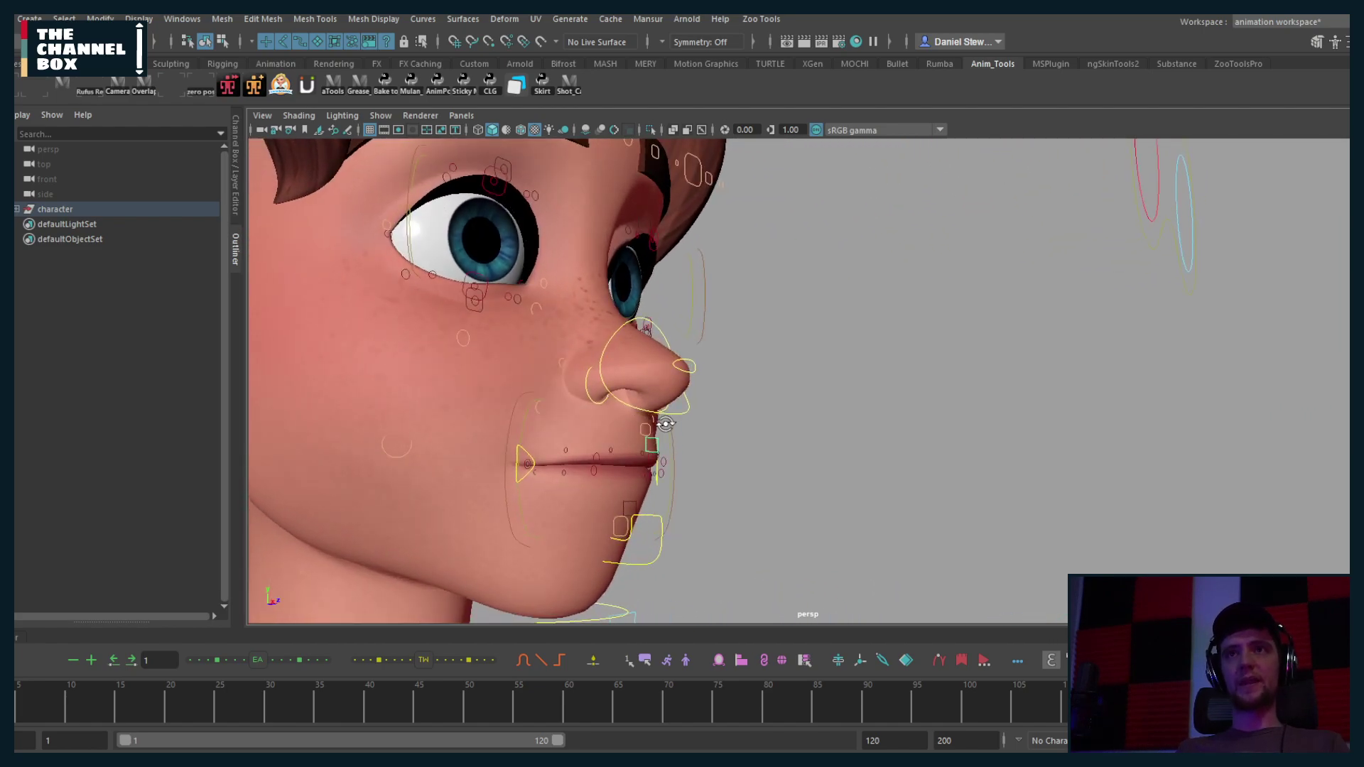
left_click(529, 460)
middle_click_drag(425, 361, 392, 336)
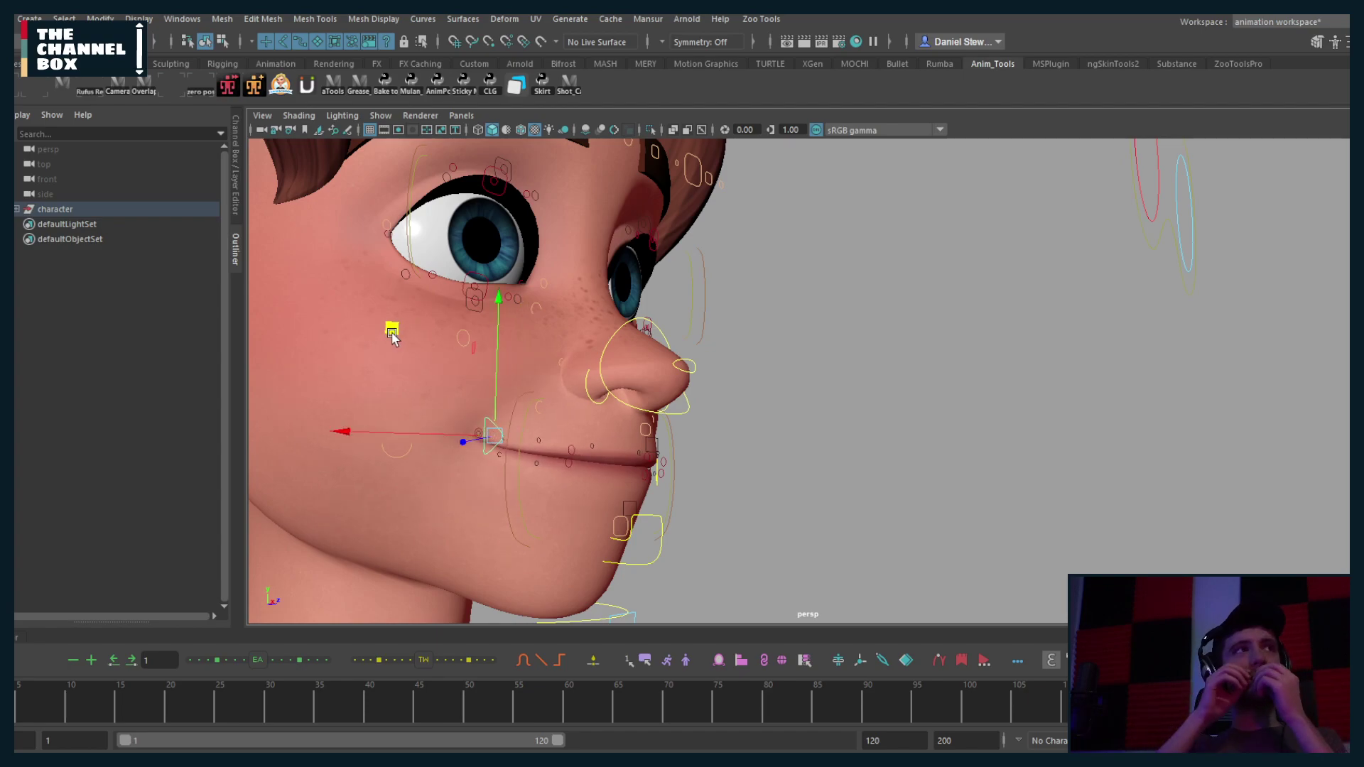
left_click_drag(392, 335, 586, 422, "alt")
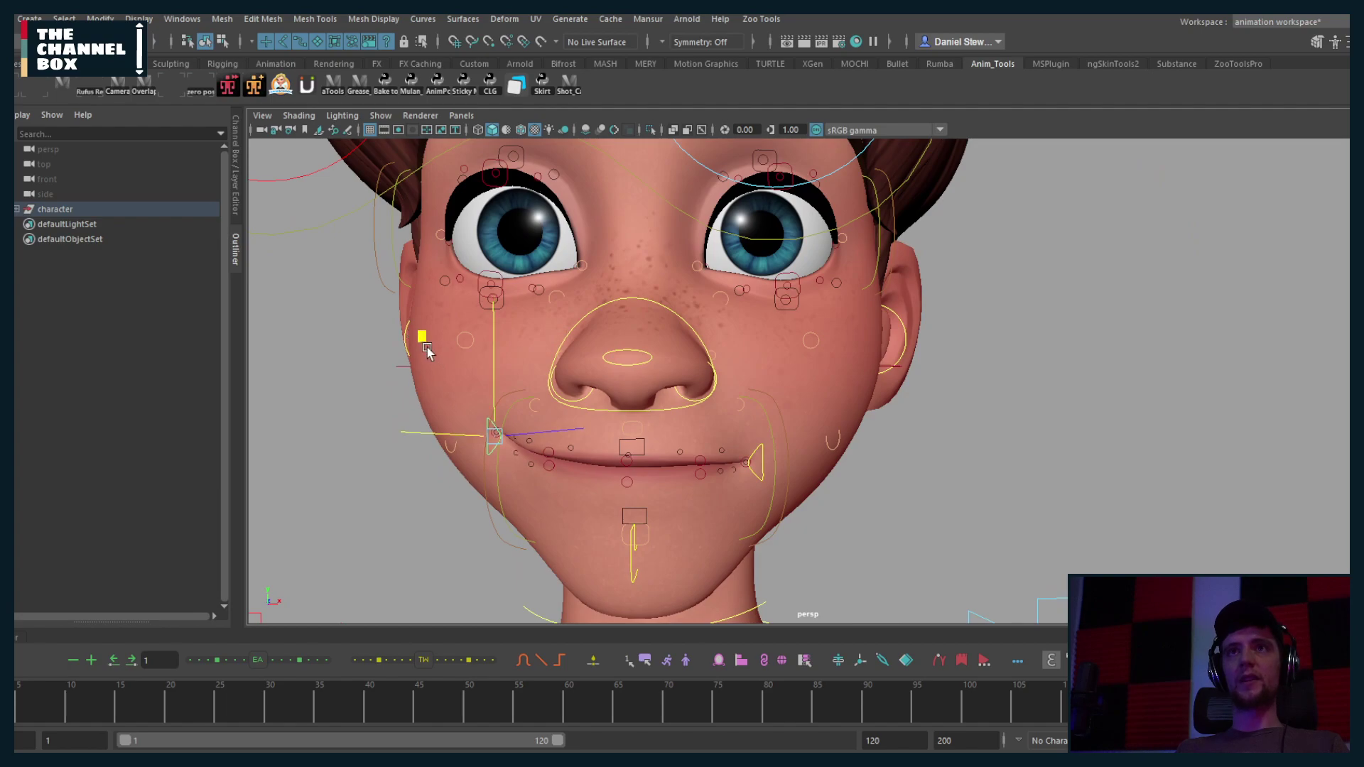
middle_click_drag(420, 334, 707, 435)
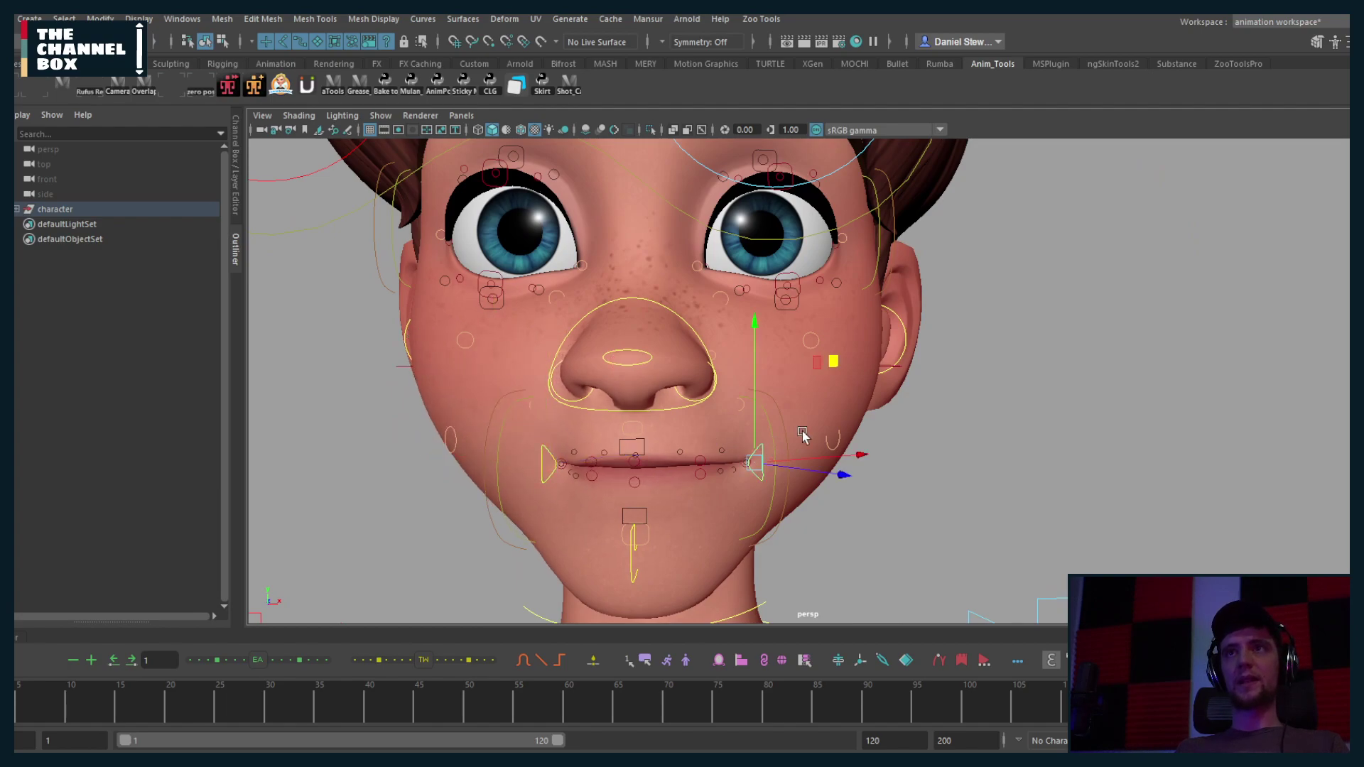
Step: Shift the right lip-corner control sideways, then pick the upper-lip and chin controls
left_click(760, 459)
middle_click_drag(838, 367, 813, 364)
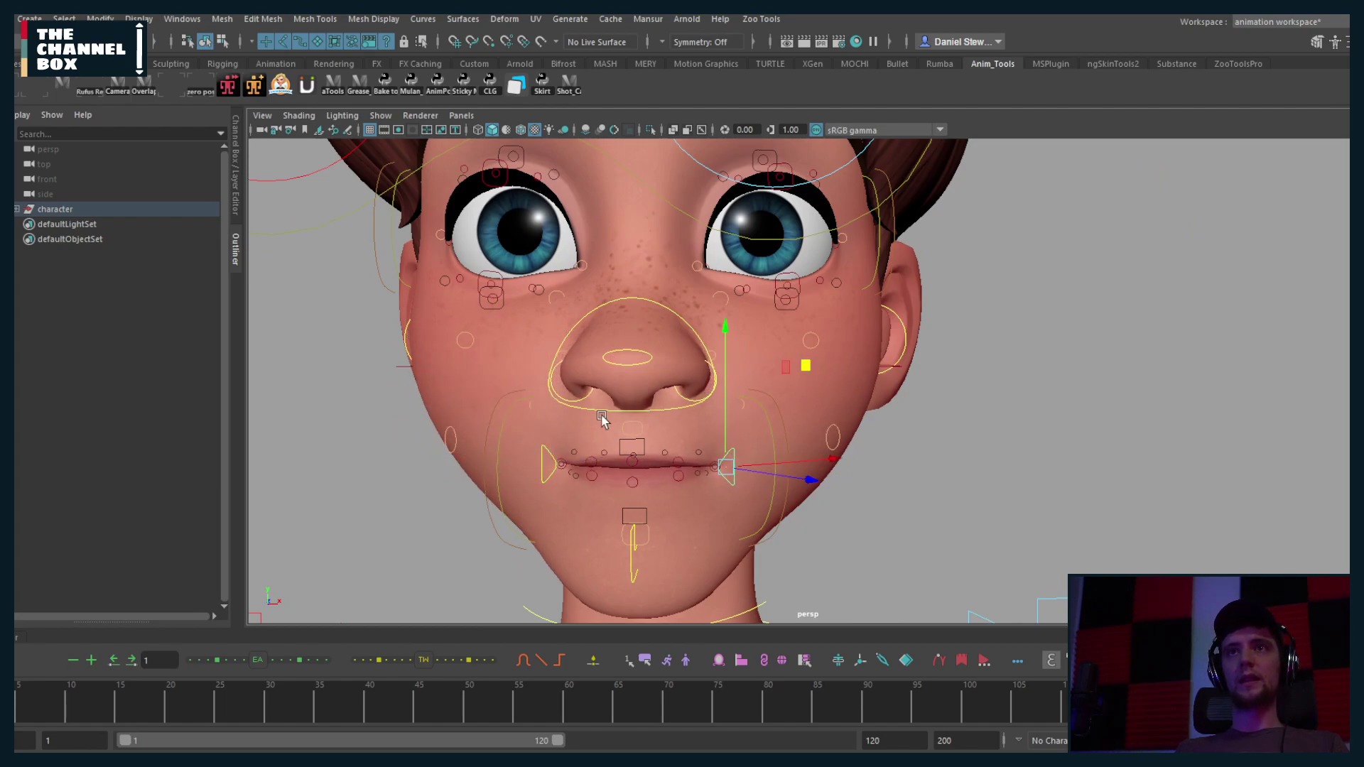
left_click(630, 446)
left_click(627, 508)
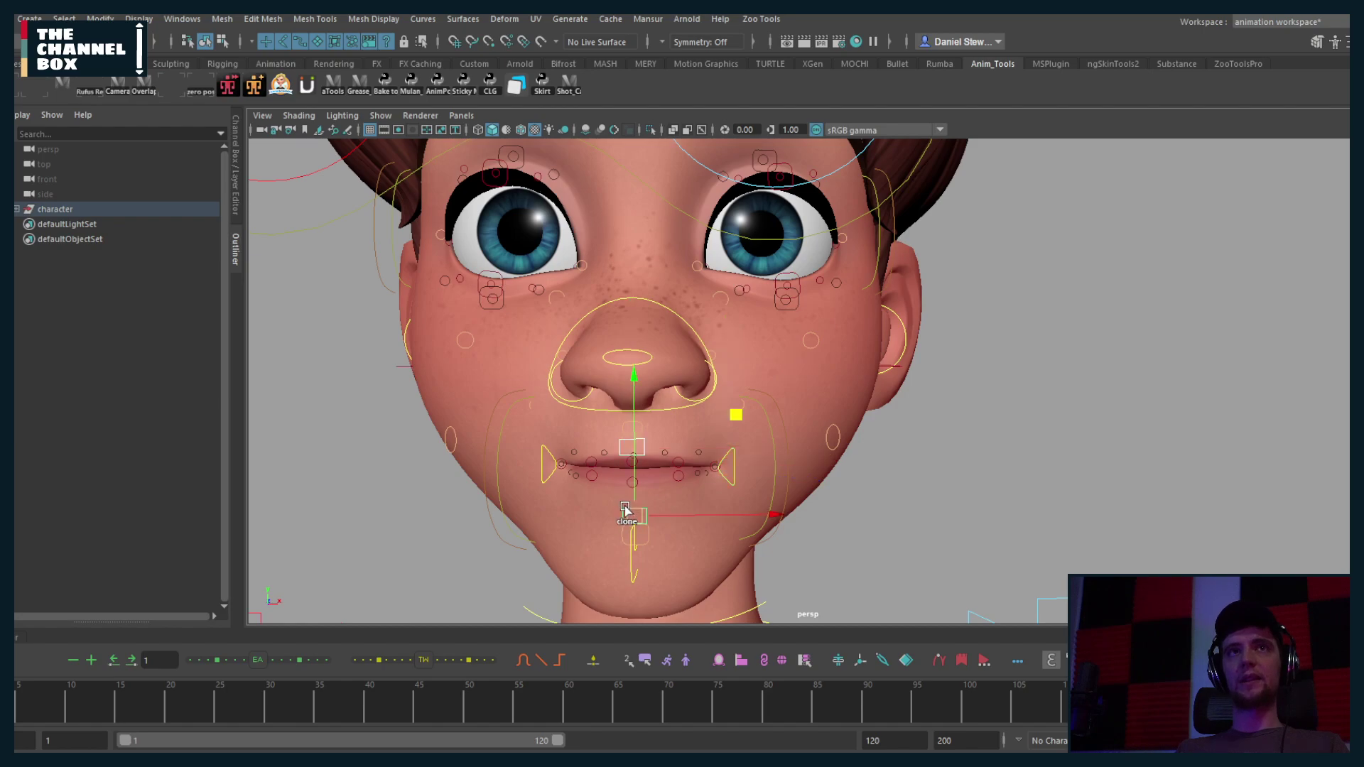
Step: Roll the lower lip further to -7.1 using the chin control's Roll channel
left_click(237, 199)
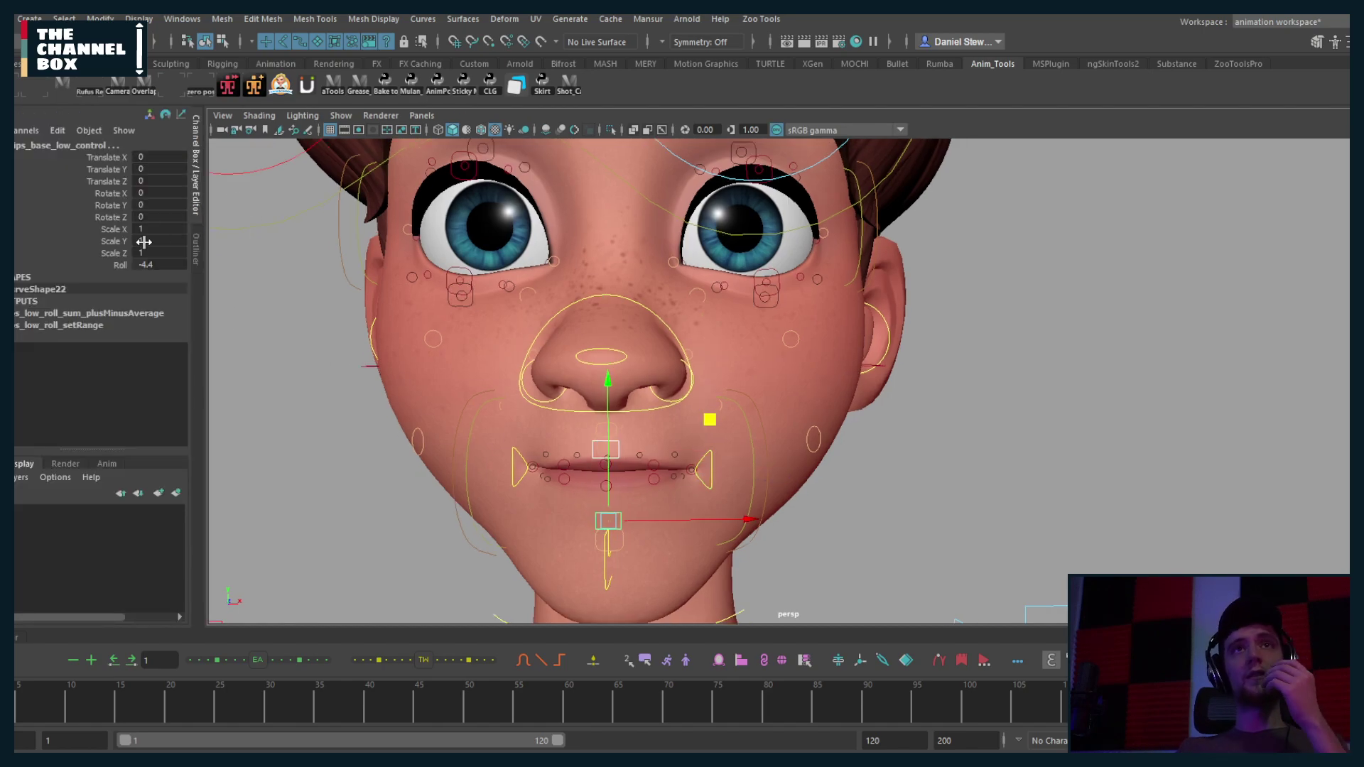
left_click(120, 264)
middle_click_drag(348, 375, 318, 375)
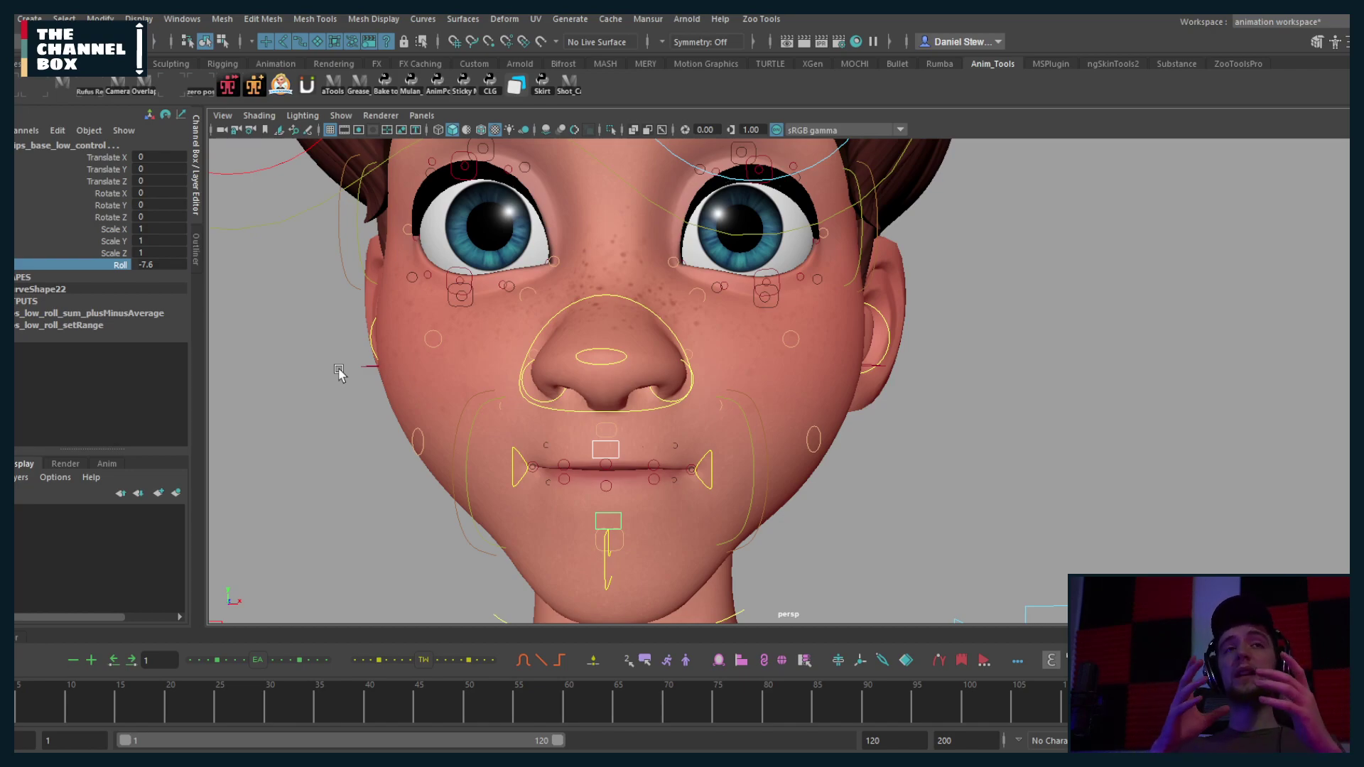
Step: Reset both mouth-corner emotion controls' Translate X and Y to 0
left_click(516, 449)
left_click(711, 457, "shift")
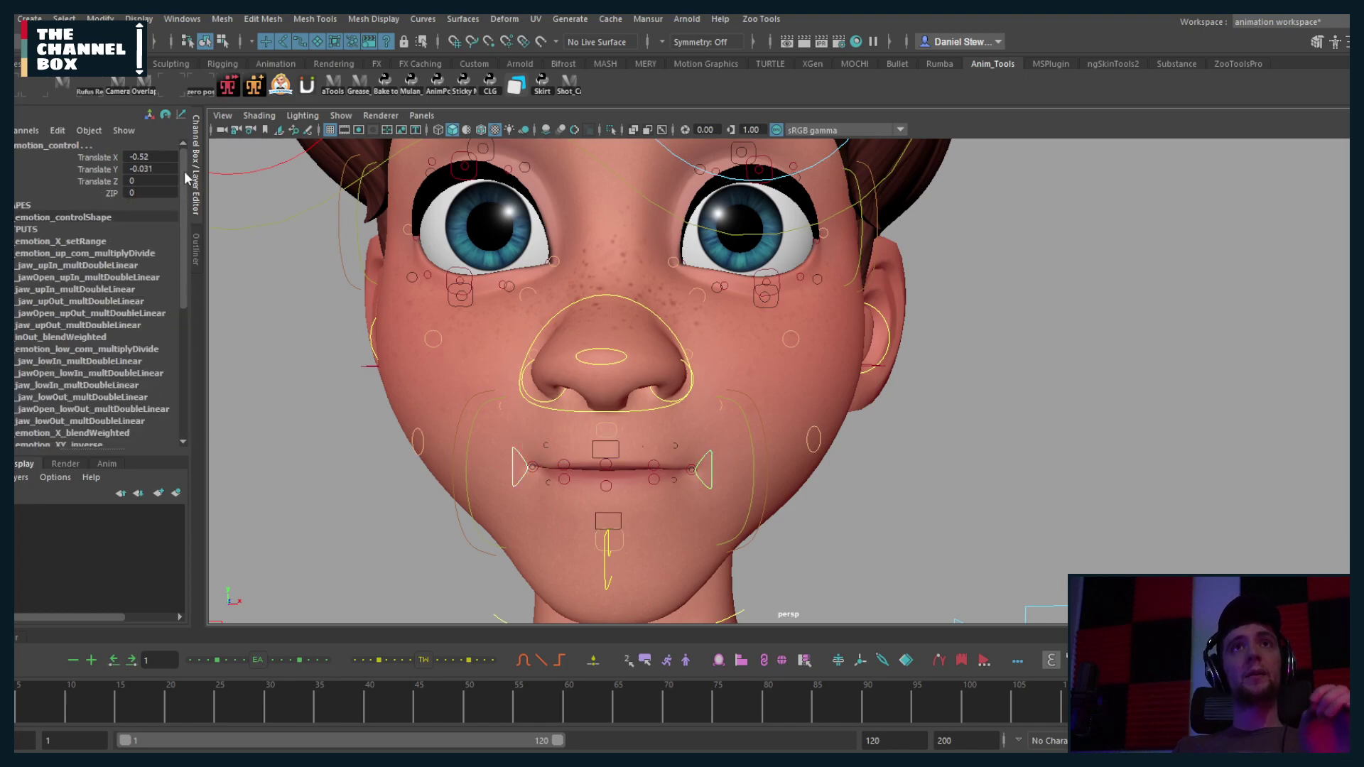
left_click_drag(141, 156, 141, 168)
type("0")
key("Return")
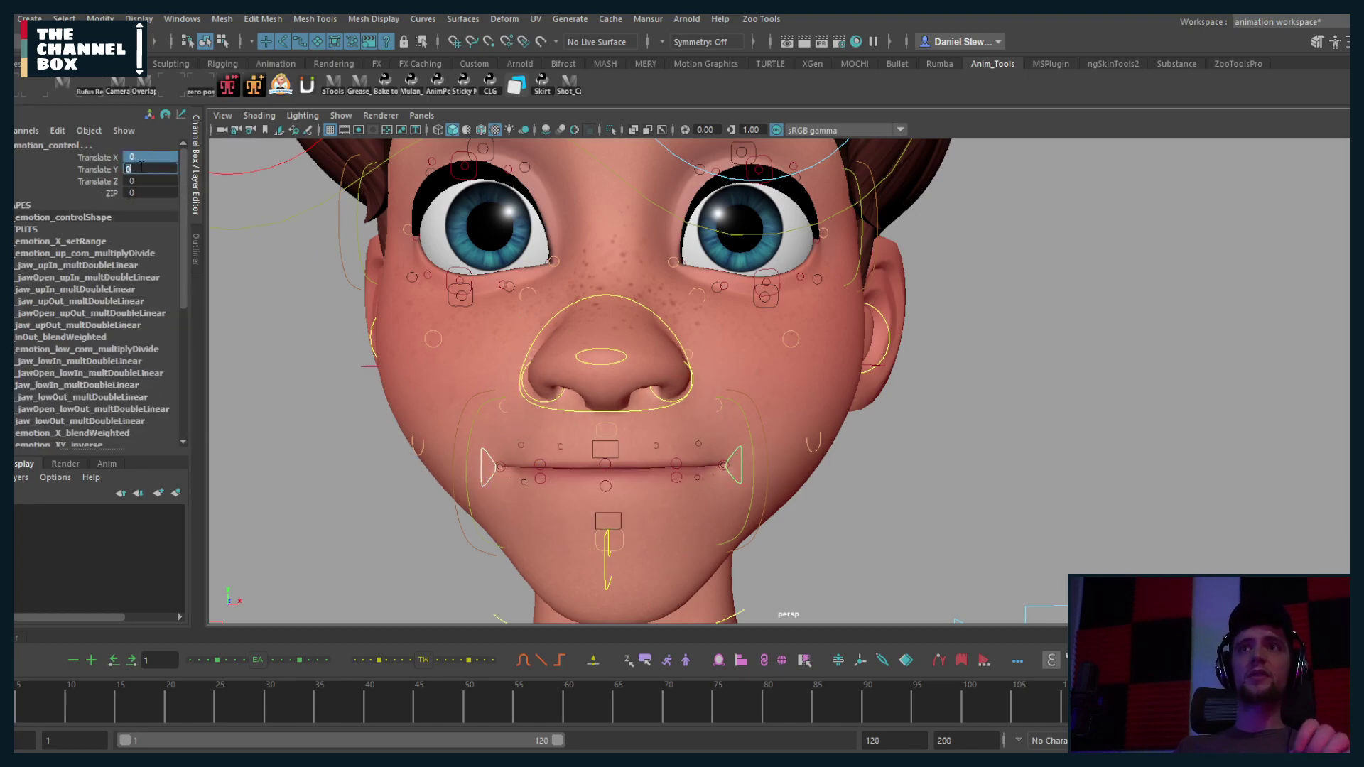
Step: Set the lower-lip control's Roll to 0, then select the jaw control
left_click(621, 457)
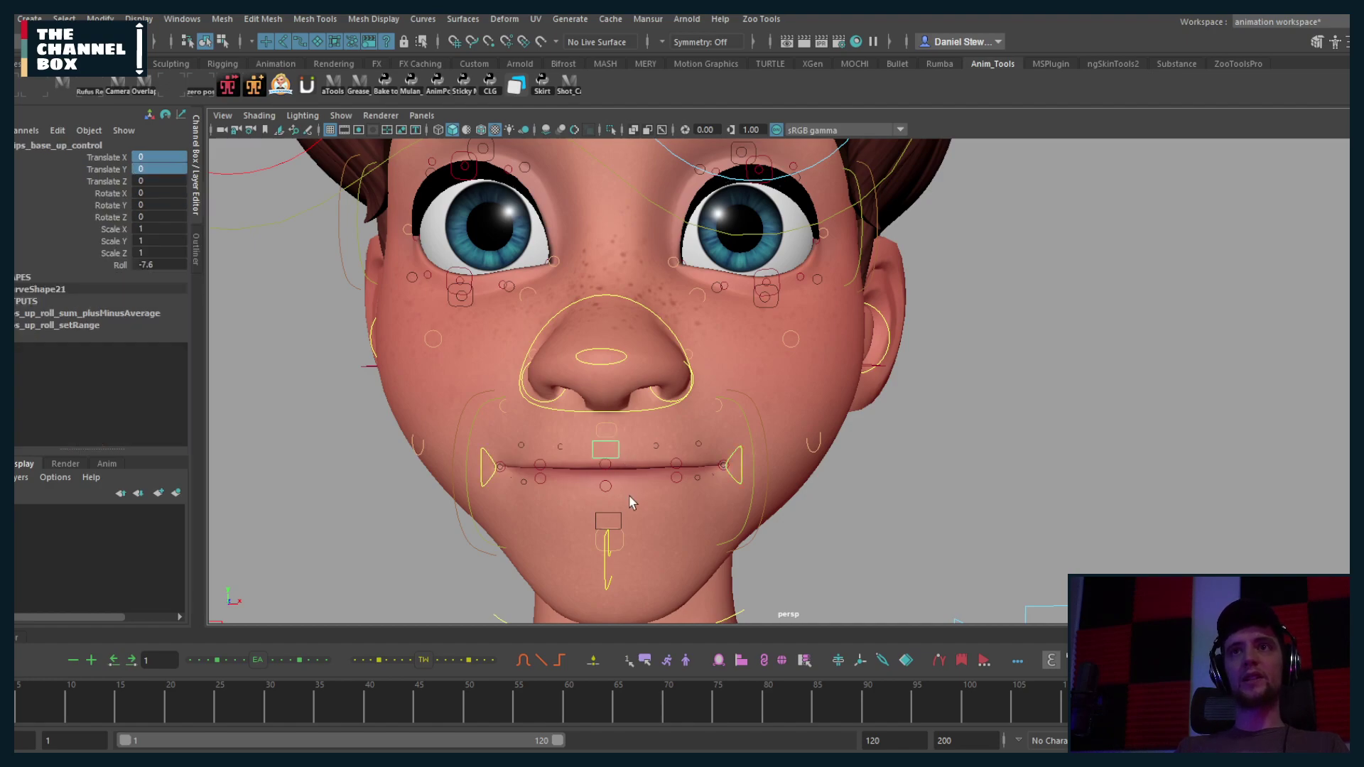
left_click(615, 521)
double_click(151, 265)
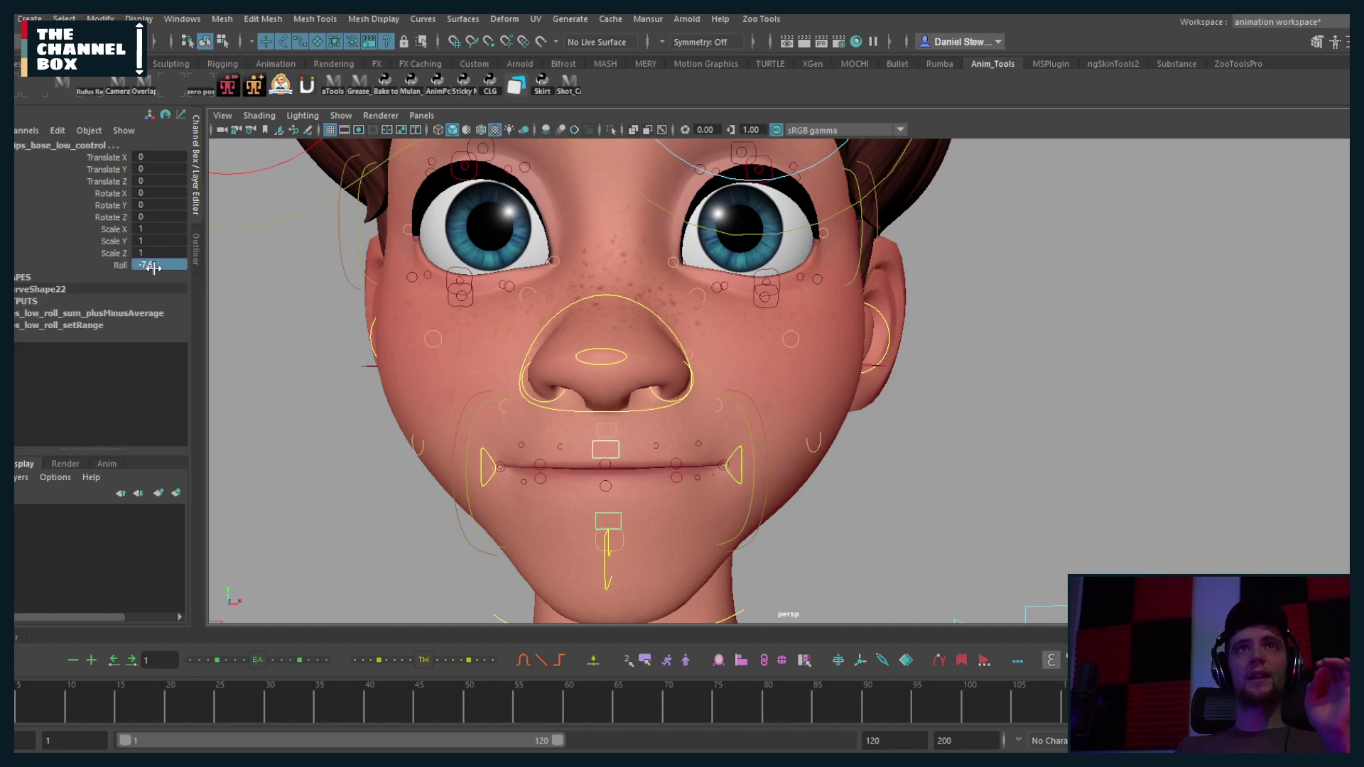
type("0")
key("Return")
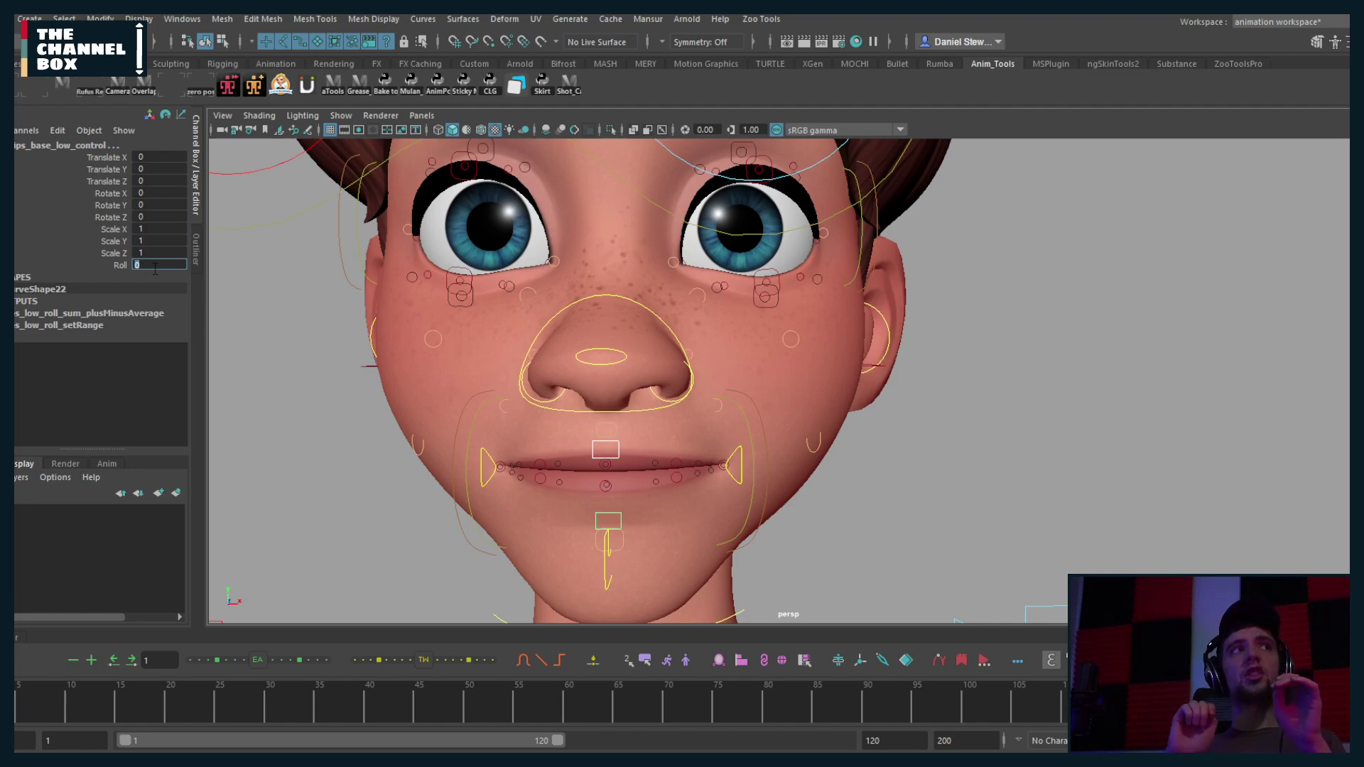
key("Return")
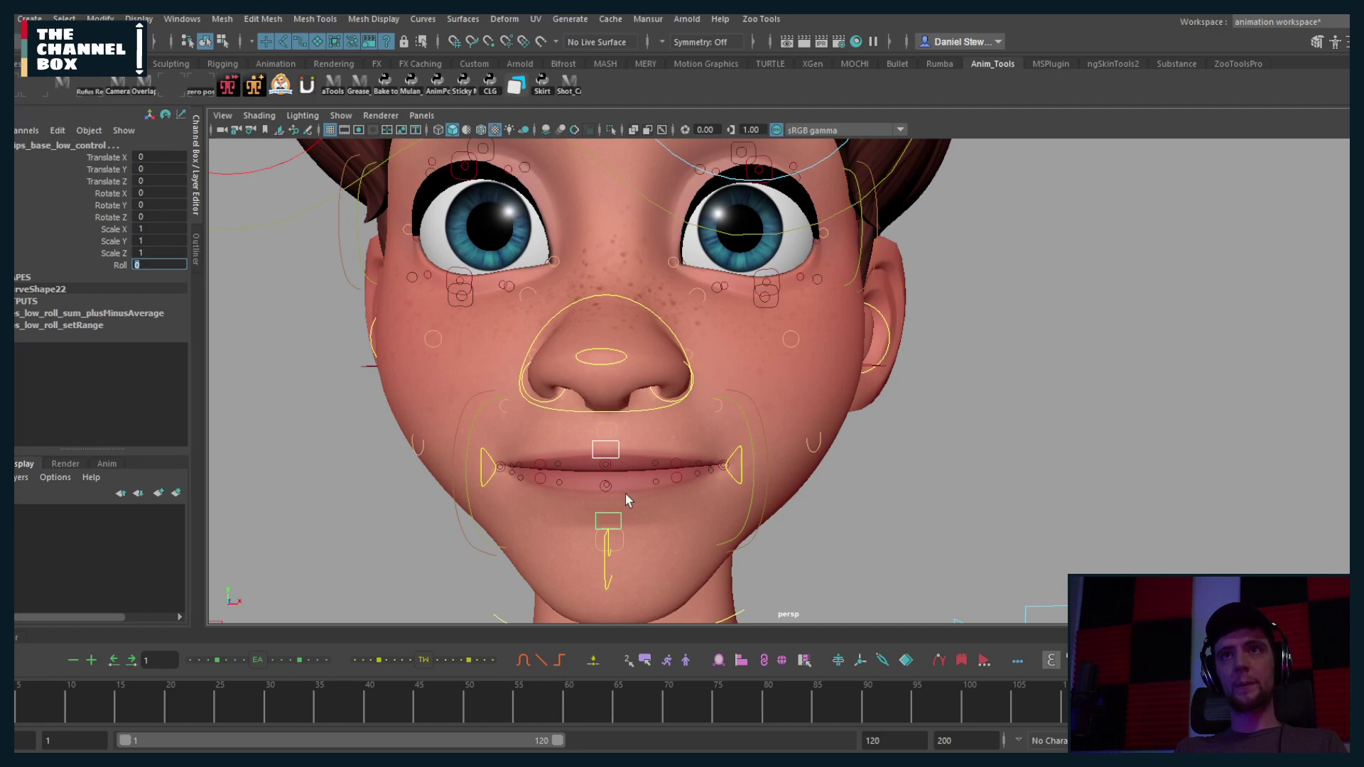
mouse_move(625, 493)
left_mouse_down("alt")
mouse_move(616, 473)
mouse_move(644, 476)
left_mouse_up("alt")
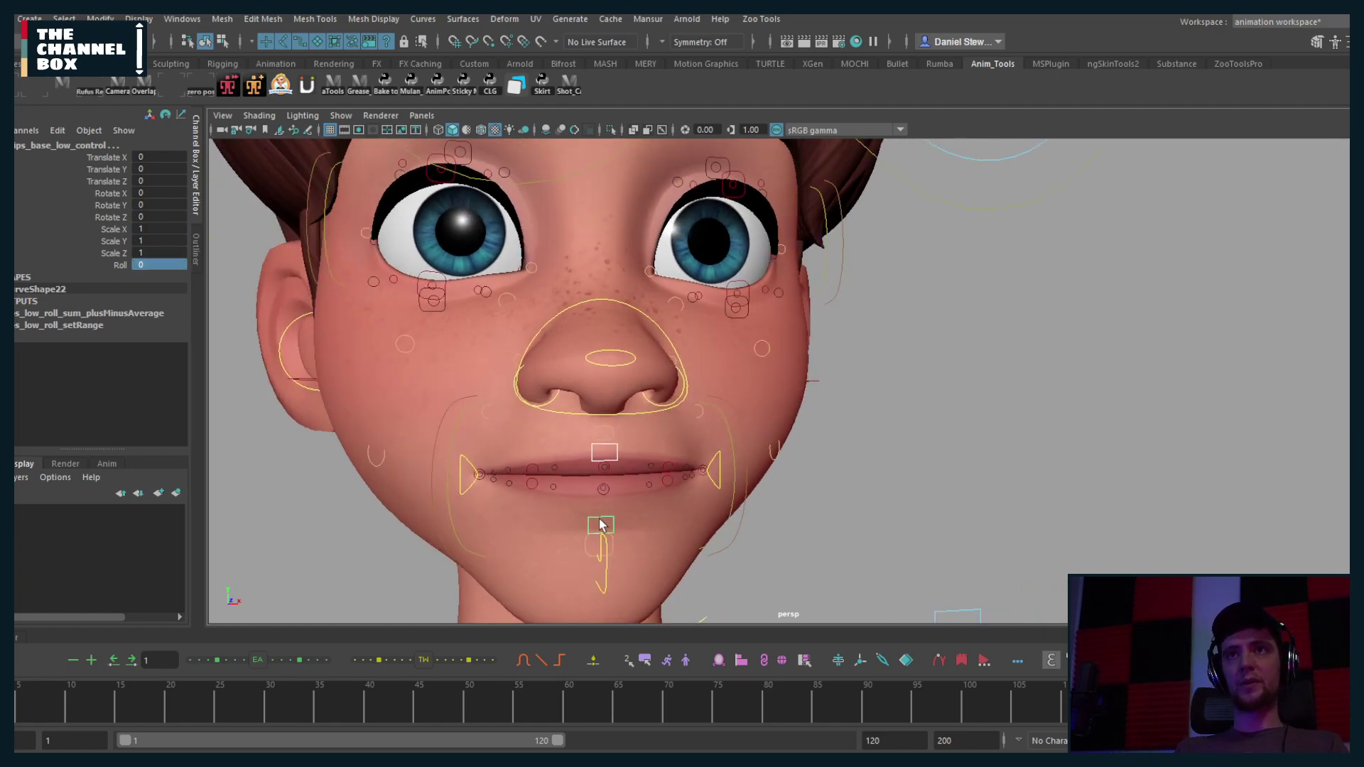
left_click(605, 563)
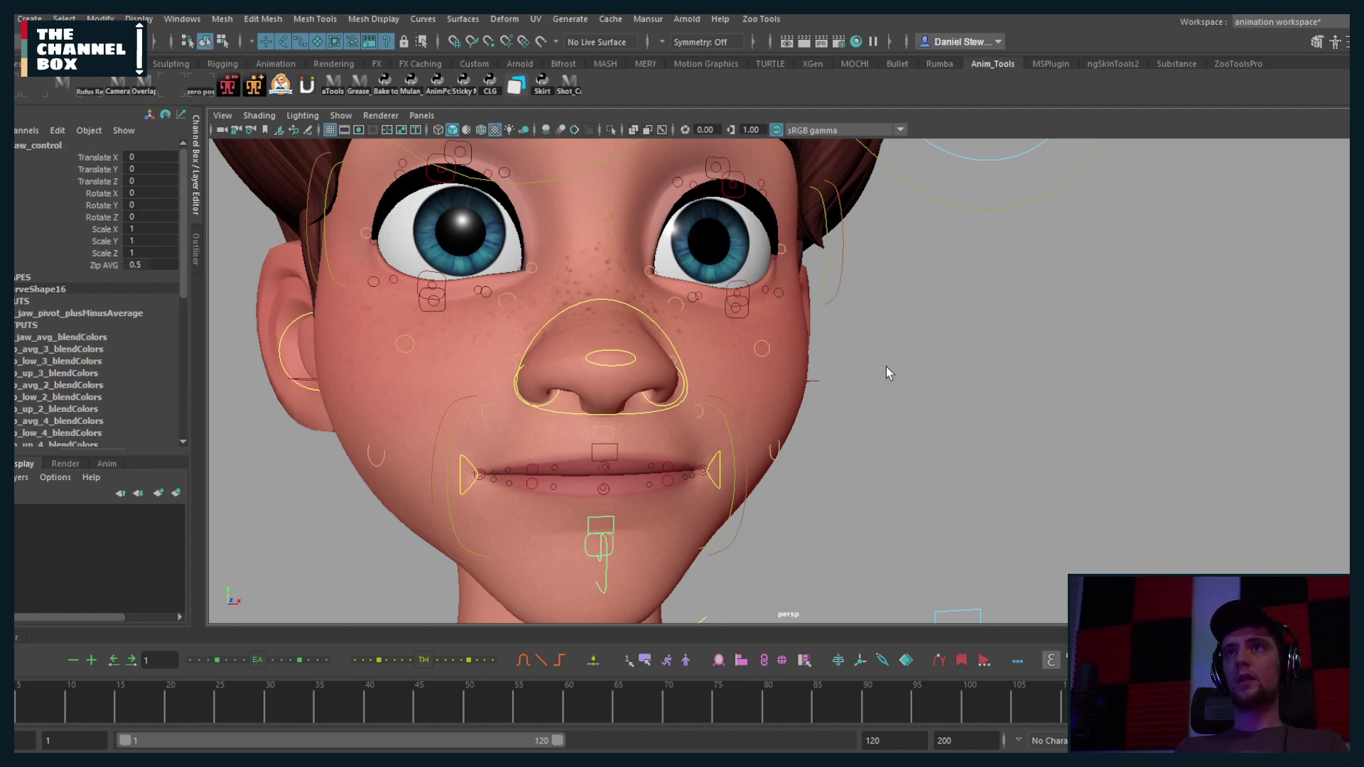
Step: Split the viewport into two panes with a front-view face close-up on the right
left_click(421, 115)
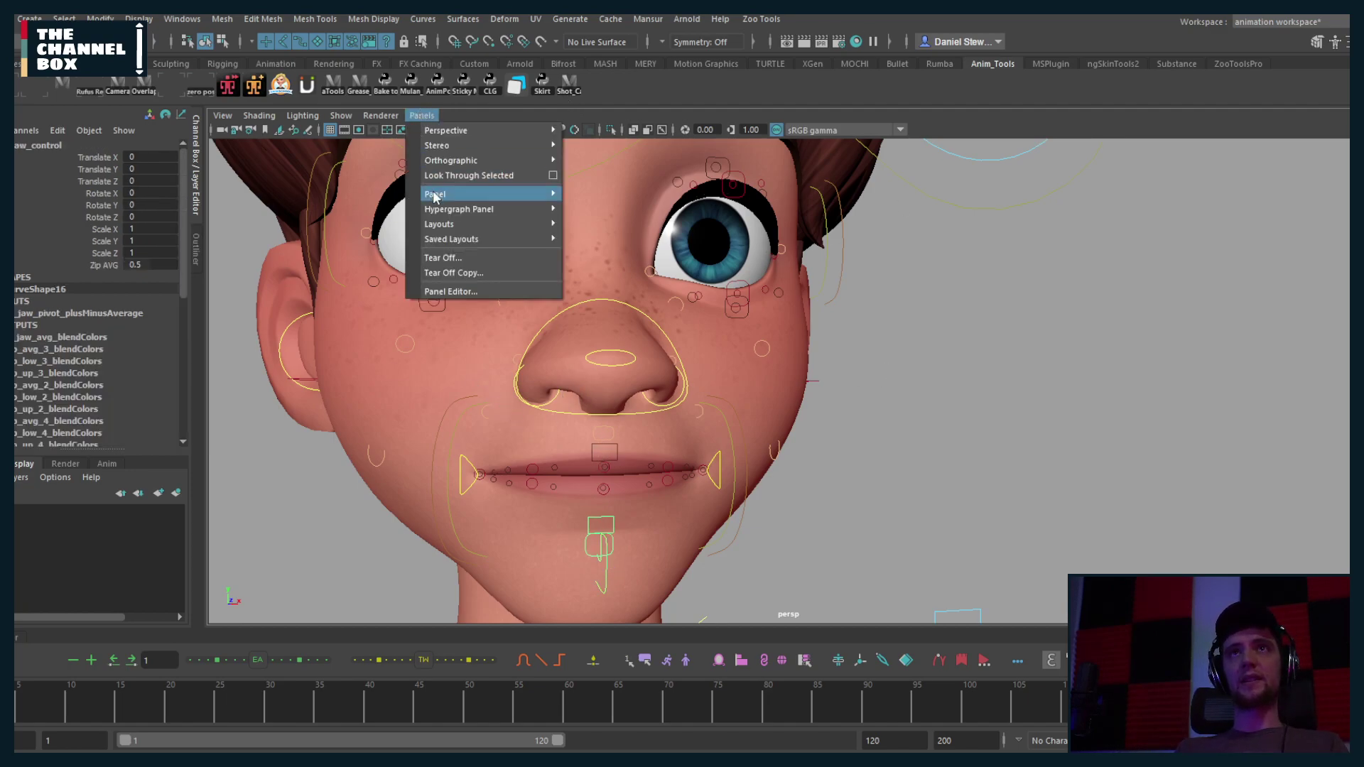
mouse_move(463, 224)
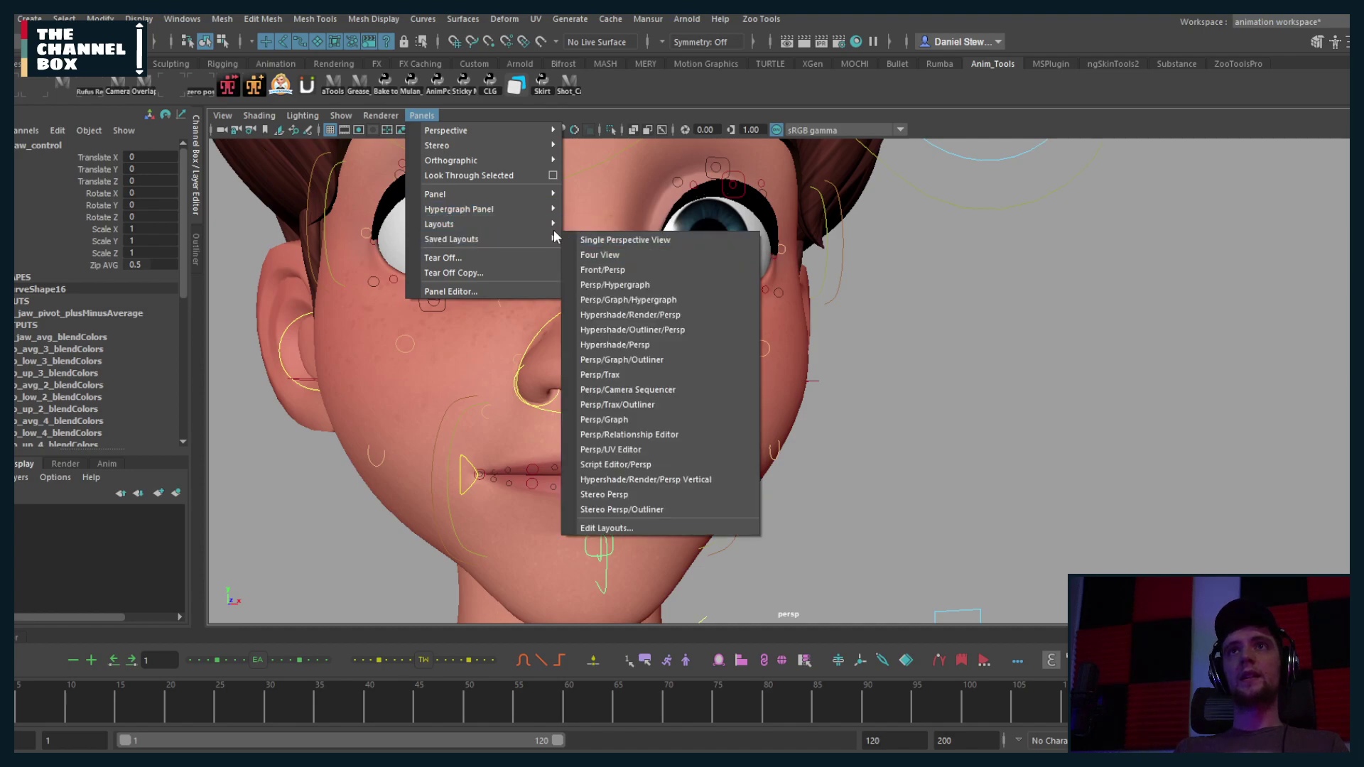
left_click(594, 246)
key("space")
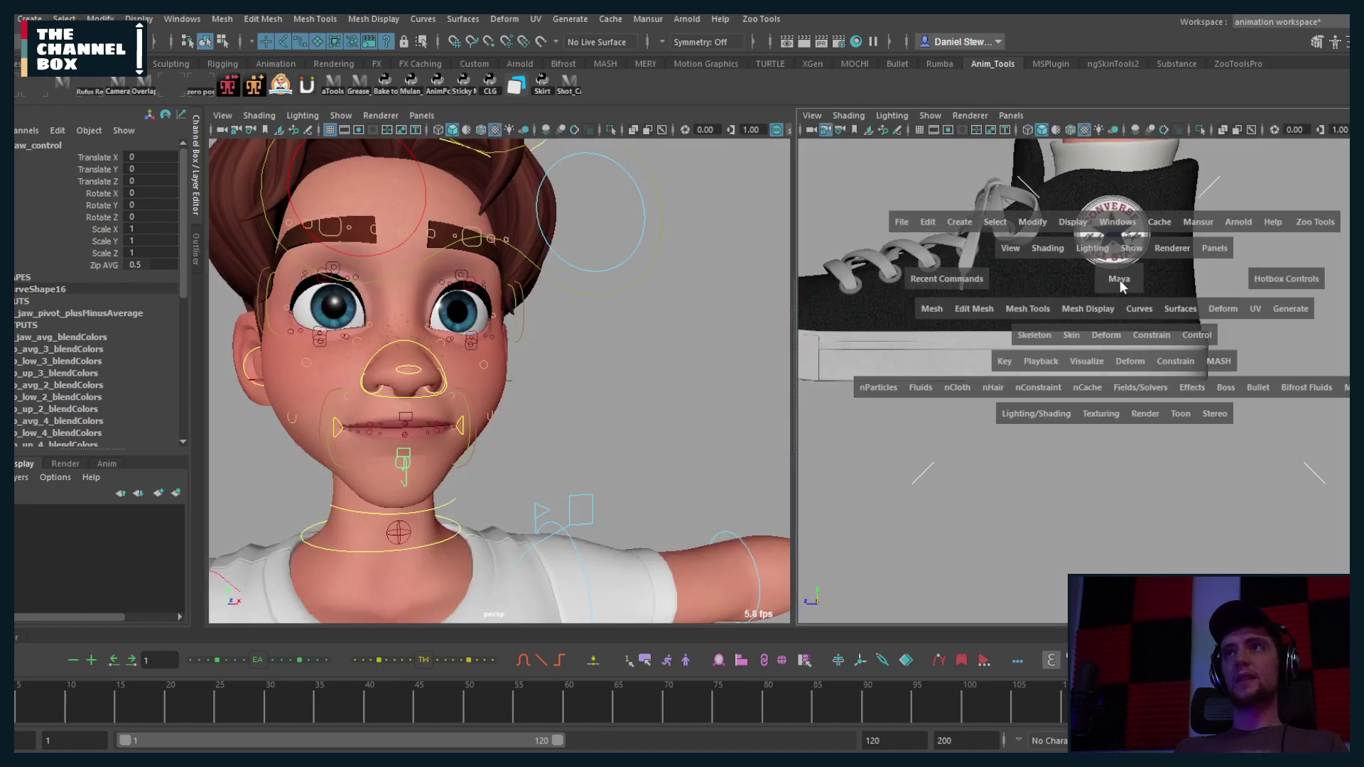
left_click_drag(1187, 344, 1122, 327)
middle_click_drag(1114, 285, 1090, 460, "alt")
scroll(1005, 348, "up", 3)
scroll(1036, 402, "down", 2)
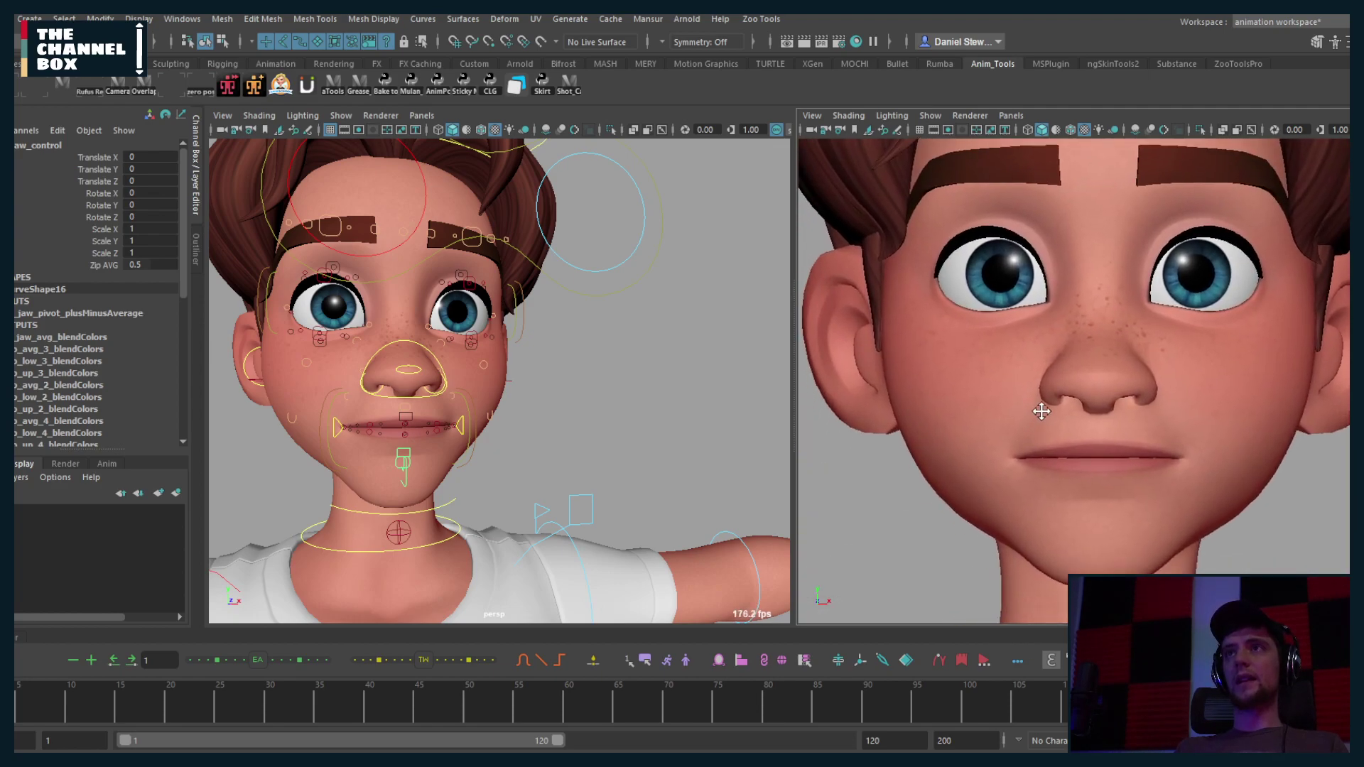
scroll(1042, 405, "up", 2)
scroll(1038, 398, "down", 2)
middle_click_drag(1038, 399, 1021, 412, "alt")
scroll(1023, 412, "up", 2)
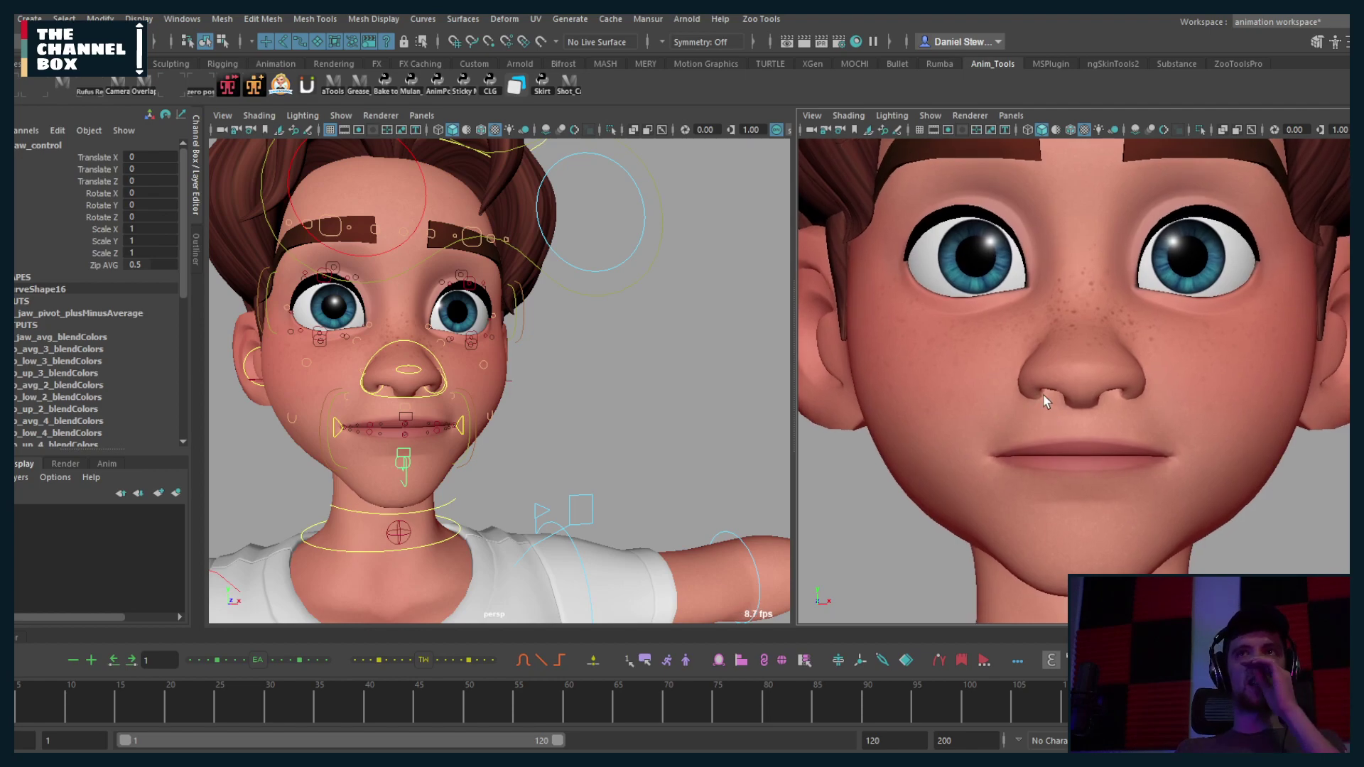
Step: Maximise the rig view and curl the upper lip with a Roll of -3.1
key("space")
scroll(586, 367, "down", 1)
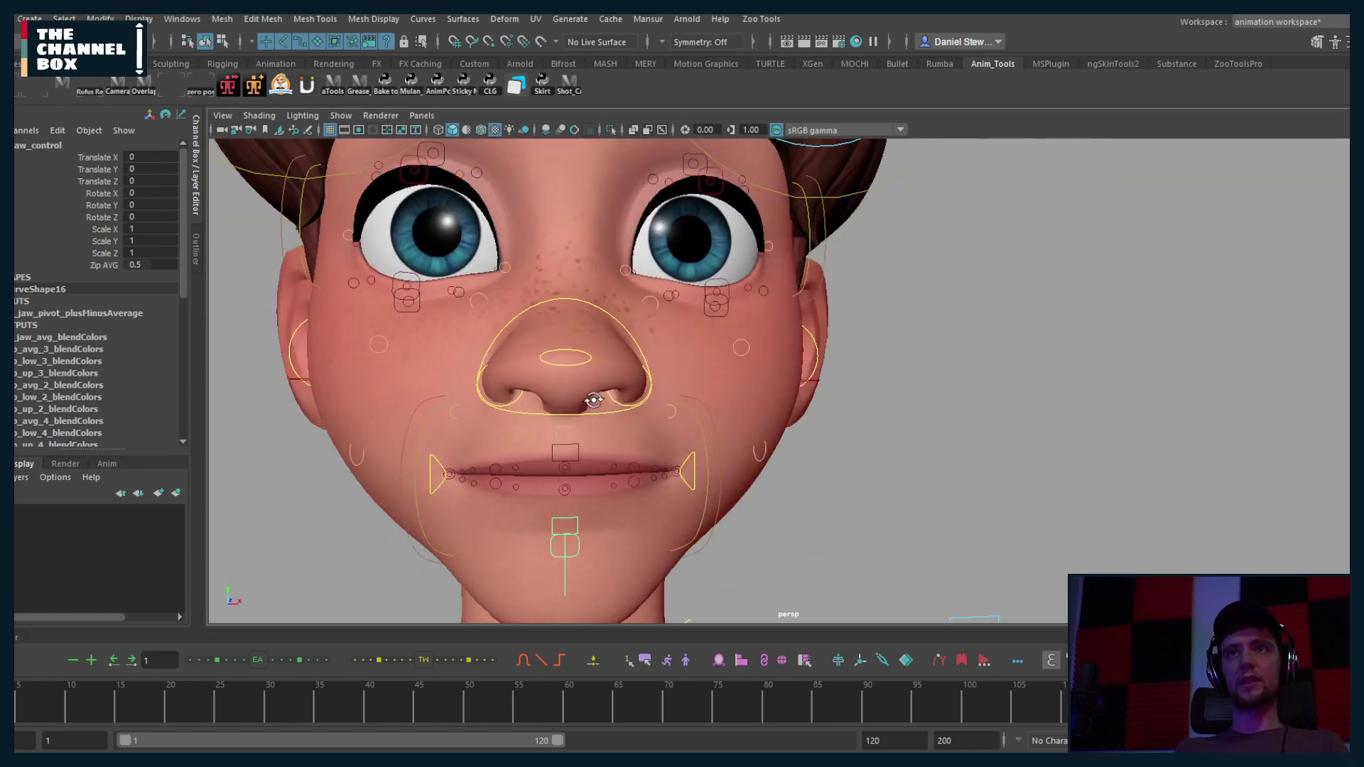
left_click_drag(587, 367, 677, 378, "alt")
scroll(689, 378, "up", 2)
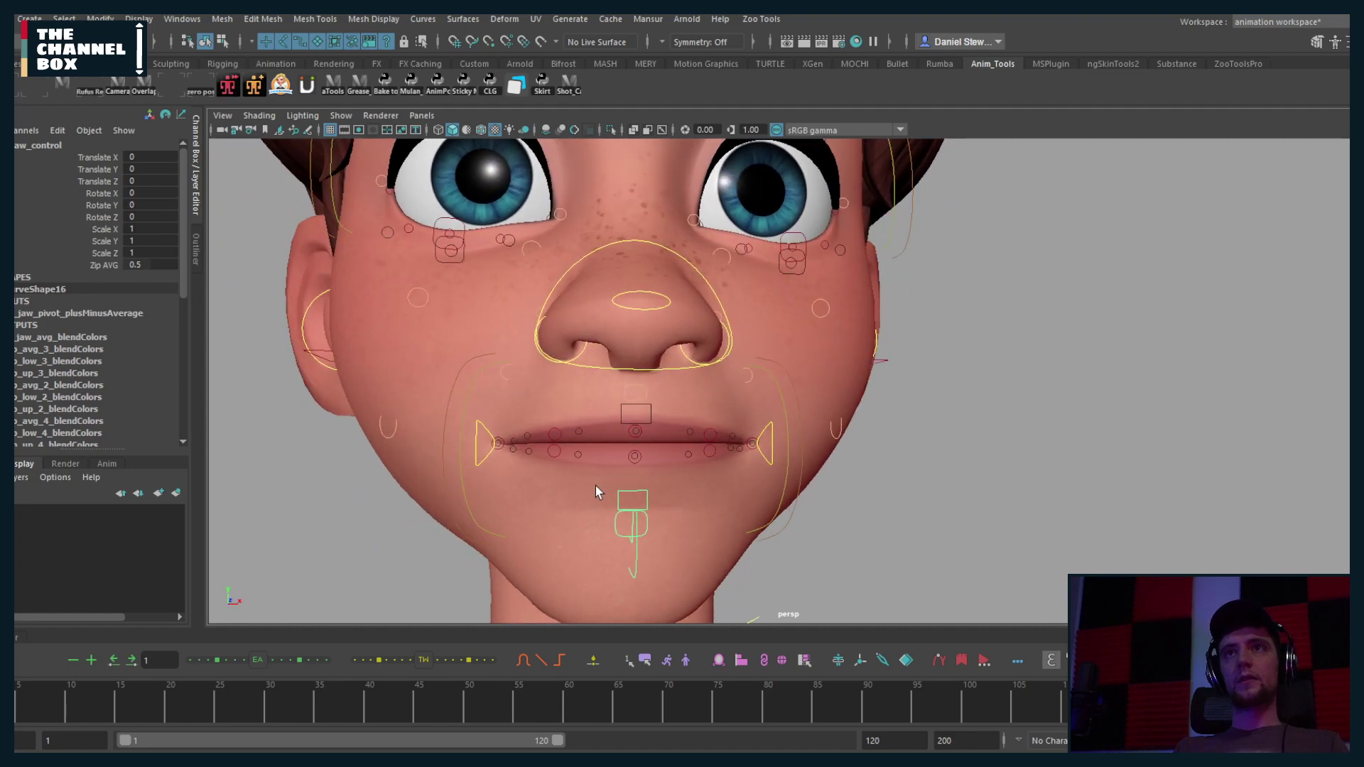
left_click(629, 435)
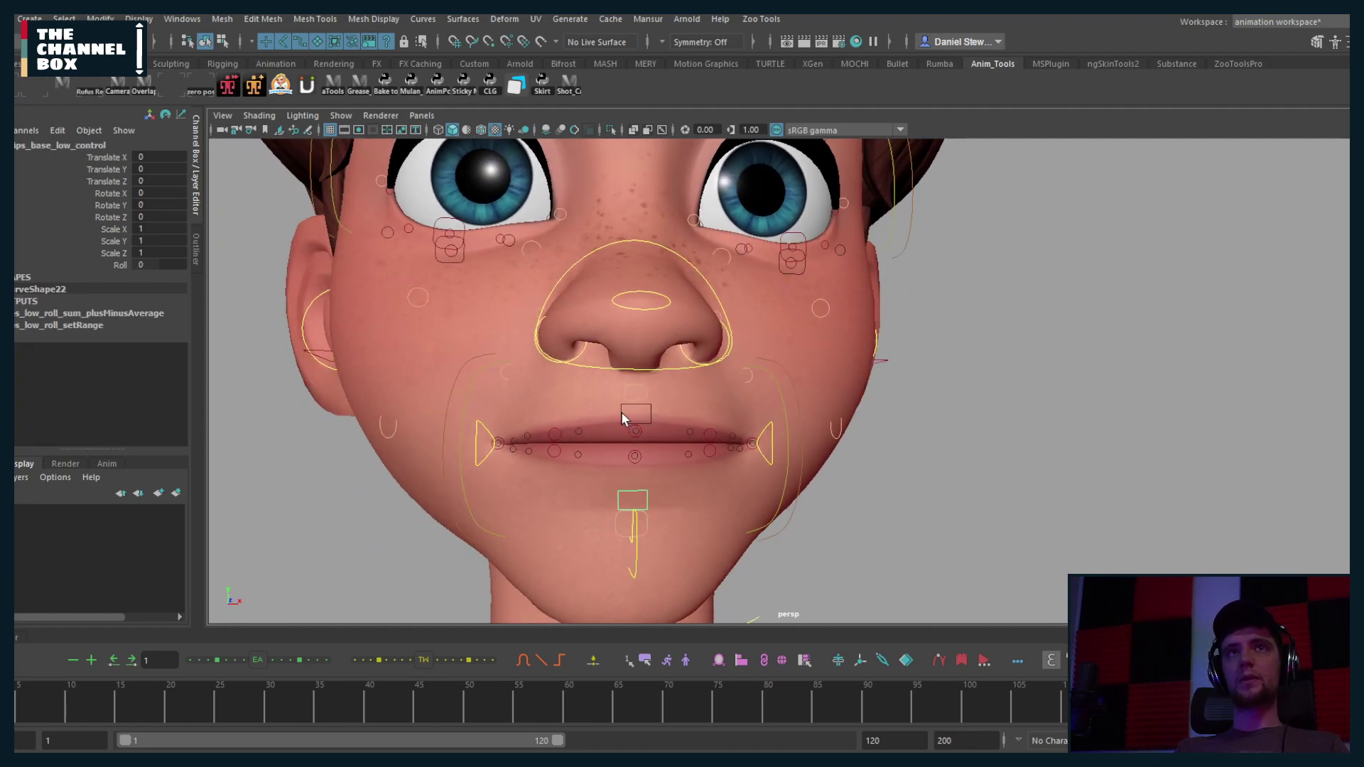
left_click(624, 415)
left_click(120, 264)
middle_click_drag(455, 407, 467, 409)
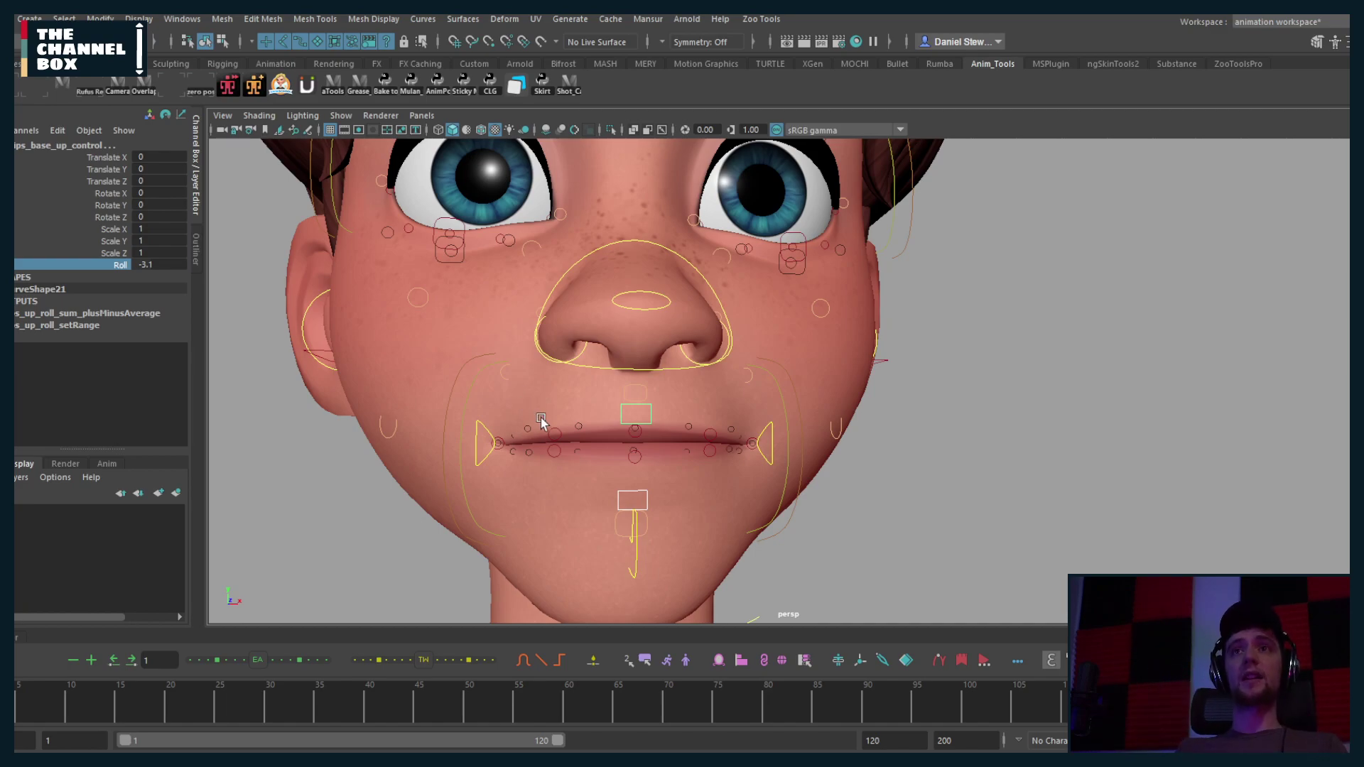
Step: Select the upper and lower lip sneer controls, then the lower-right lip control
left_click(555, 447)
left_click(554, 454, "shift")
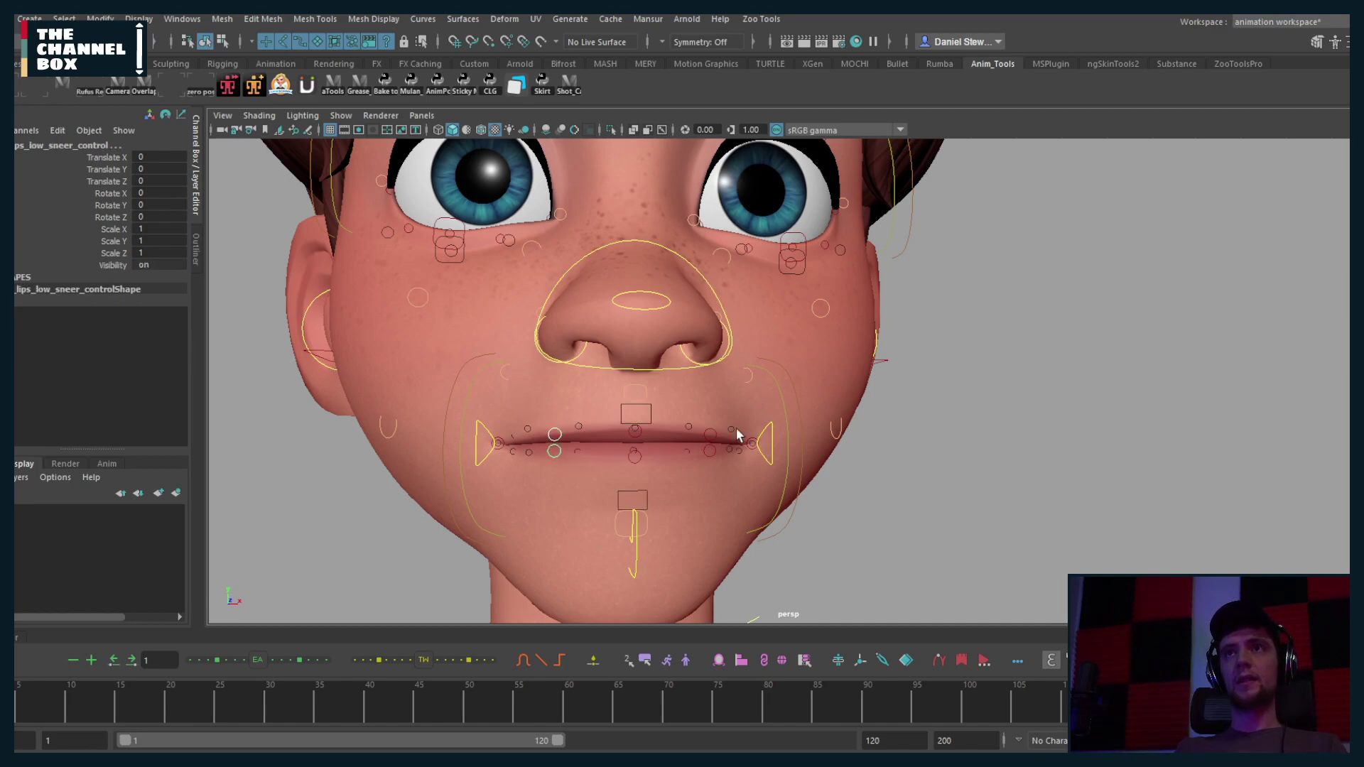
left_click(709, 450)
key("w")
left_click_drag(658, 416, 628, 429, "alt")
Step: Move the mouth-corner emotion control to X -0.237, Y -0.101, then restore the two-pane layout
left_click(503, 429)
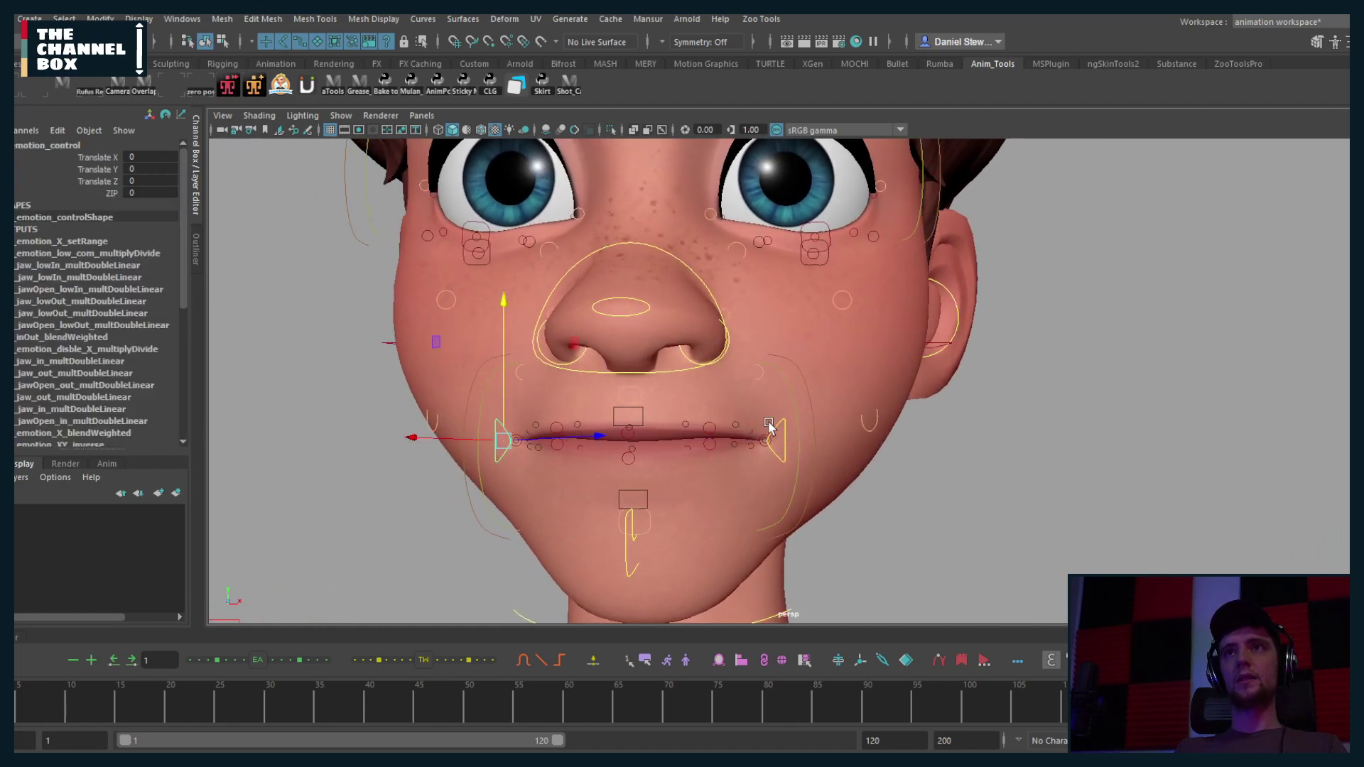
left_click(775, 439)
left_click_drag(846, 352, 637, 396)
left_click(725, 389)
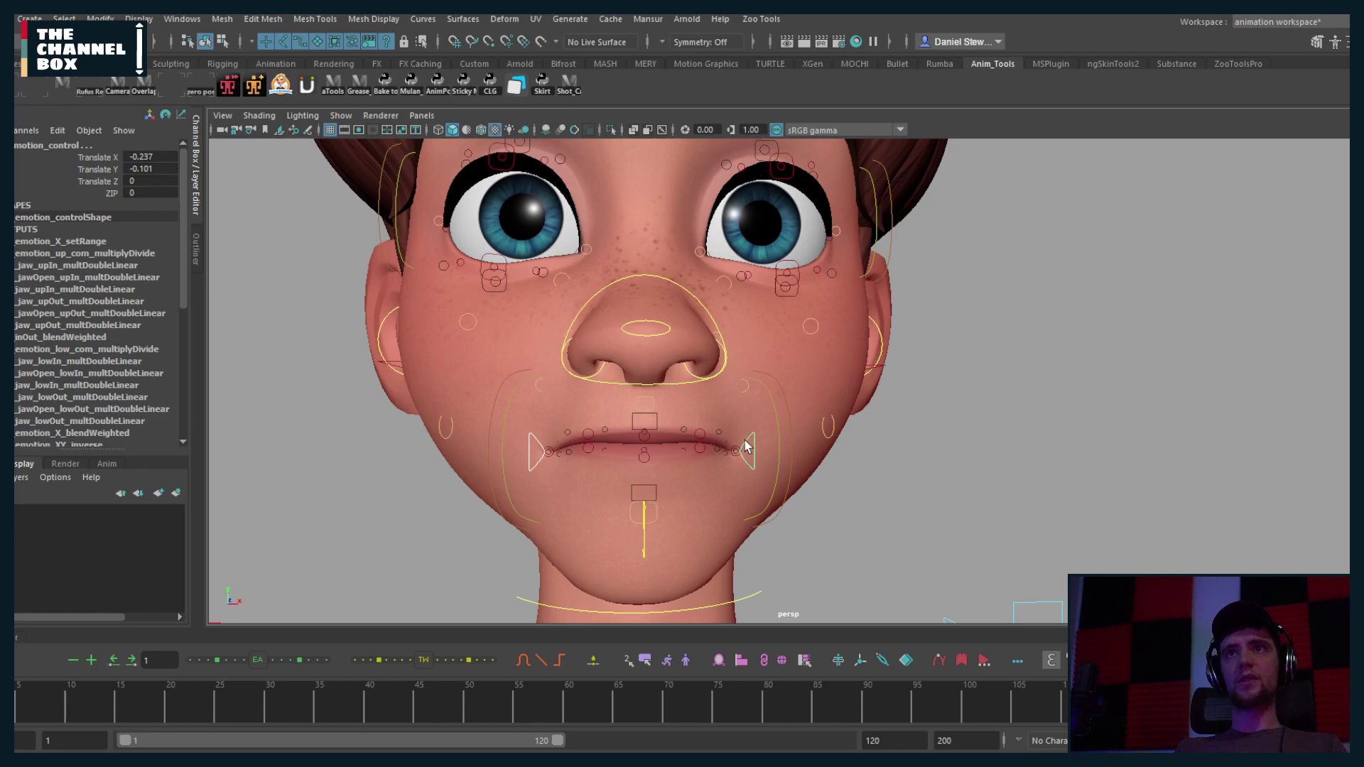
key("space")
scroll(390, 419, "up", 5)
Step: Roll the lower lip box control further to a Roll of -5
middle_click_drag(471, 408, 441, 429, "alt")
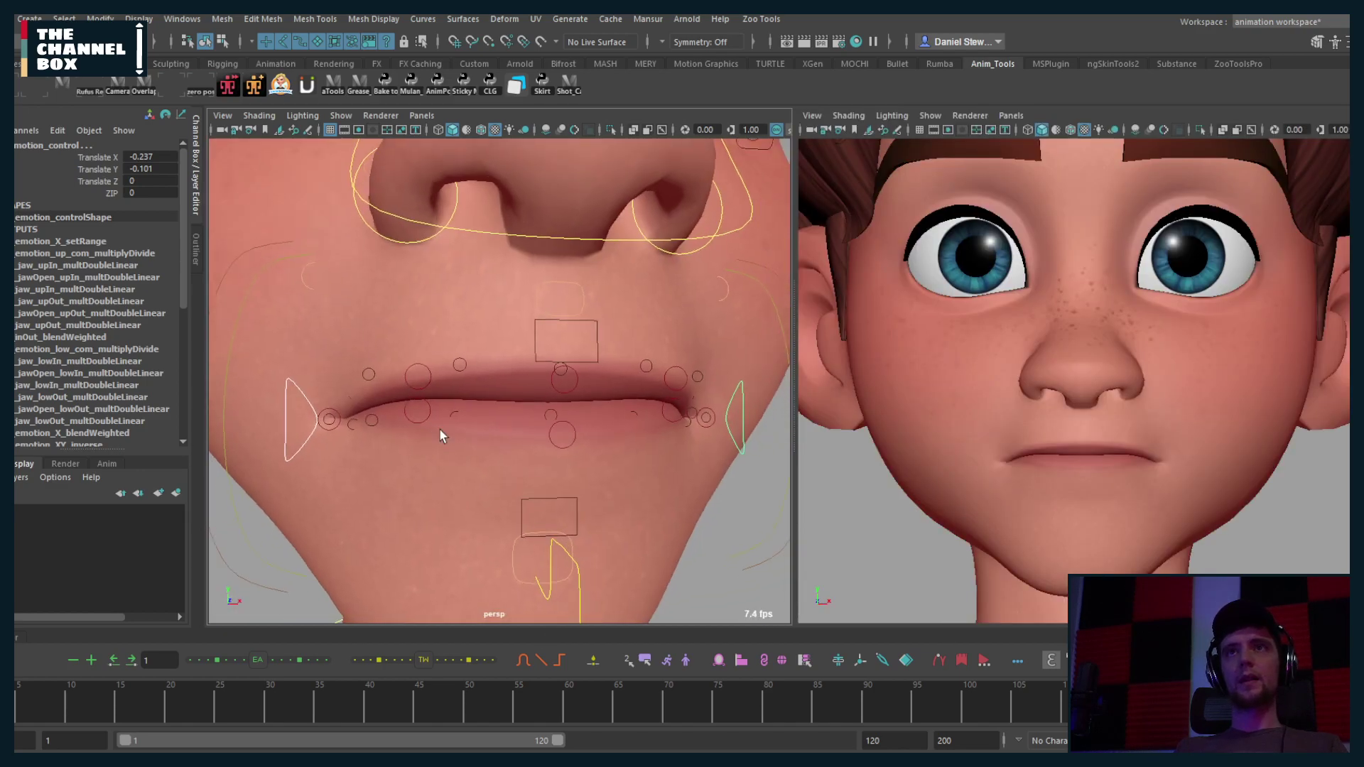
scroll(440, 429, "down", 2)
left_click(505, 391)
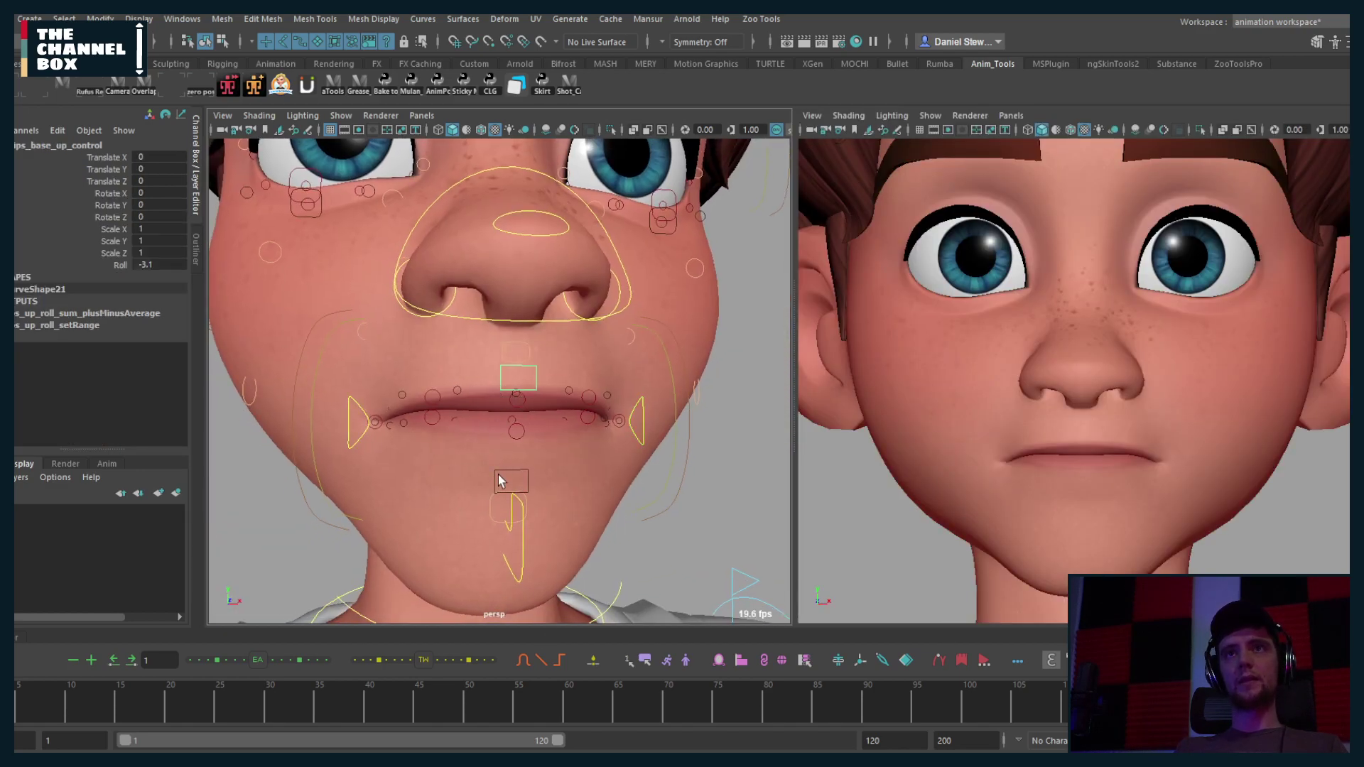
left_click(511, 480, "shift")
left_click(128, 266)
middle_click_drag(443, 369, 428, 368)
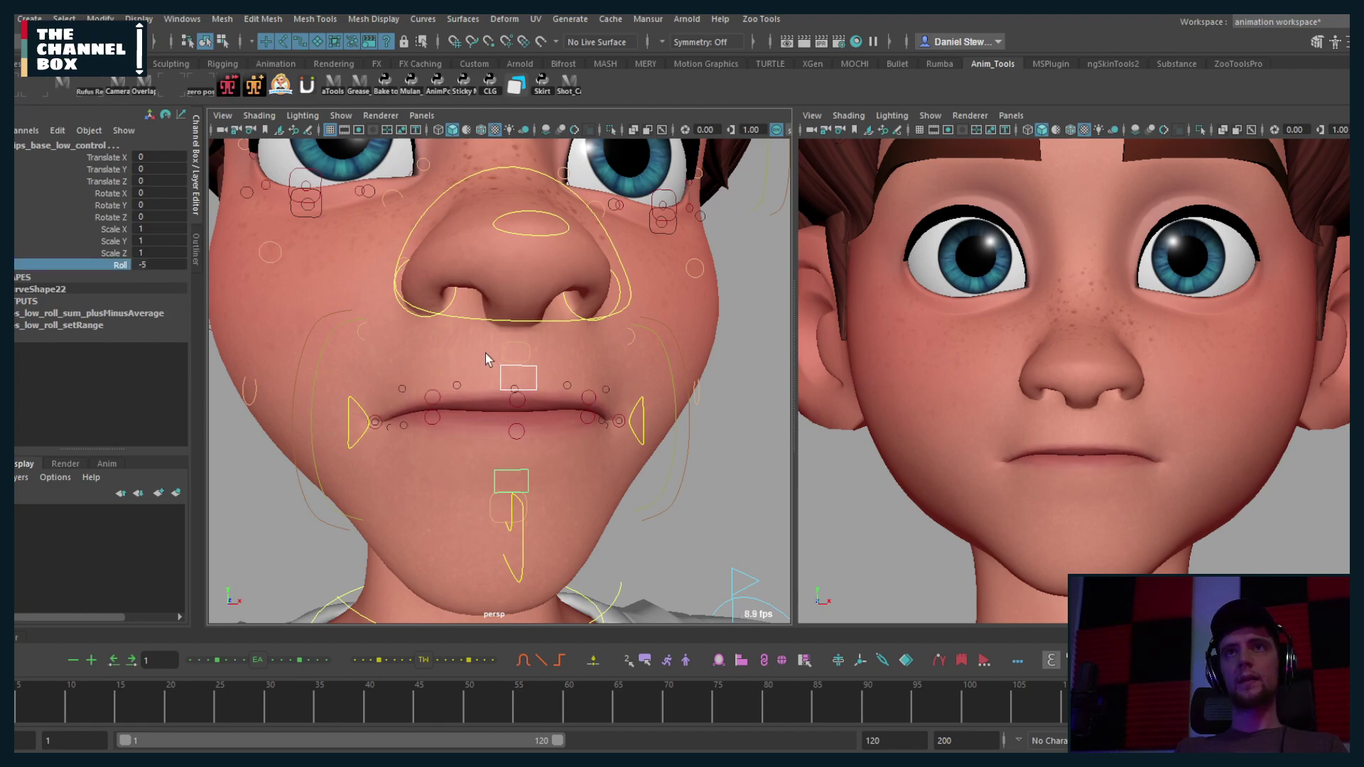
Step: Push the lower lip puff control forward to Translate Z 0.194
left_click(505, 356)
key("w")
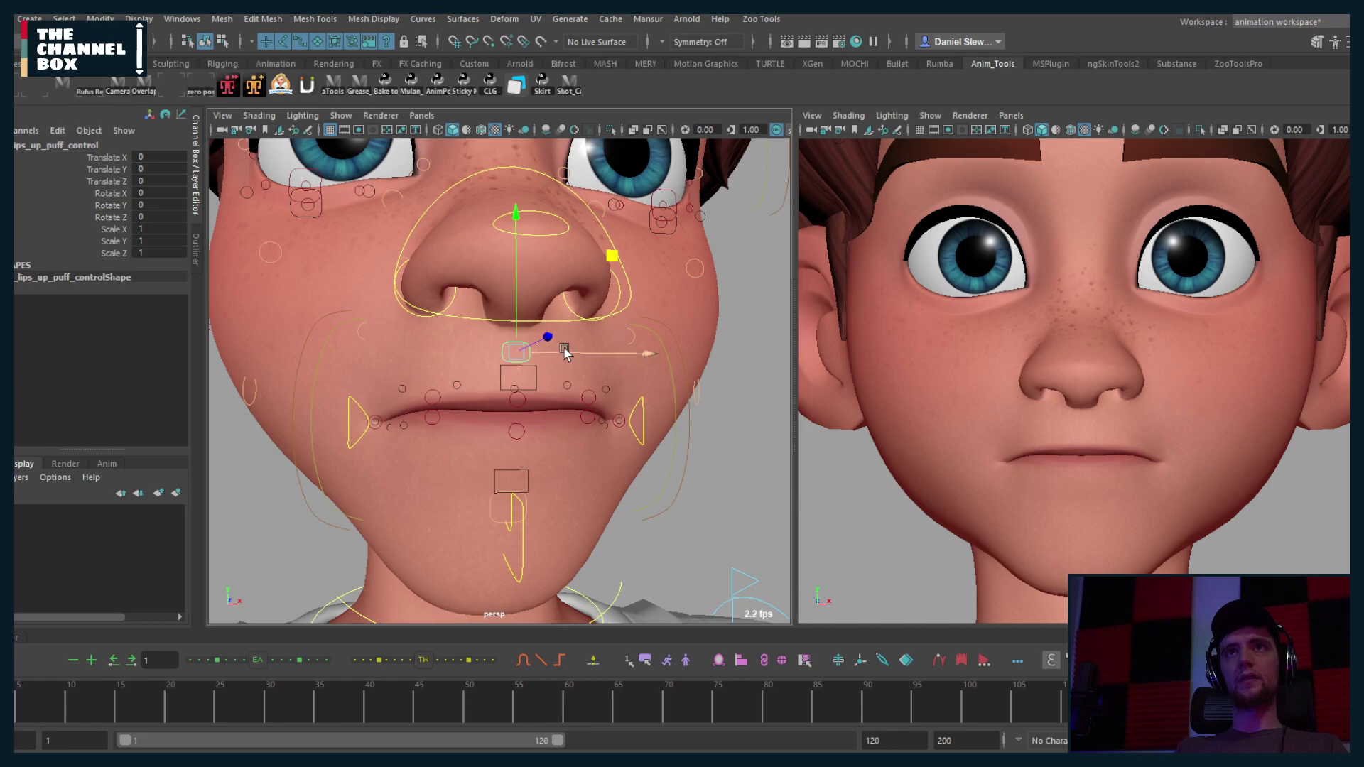
left_click_drag(550, 338, 610, 344, "alt")
left_click(475, 509)
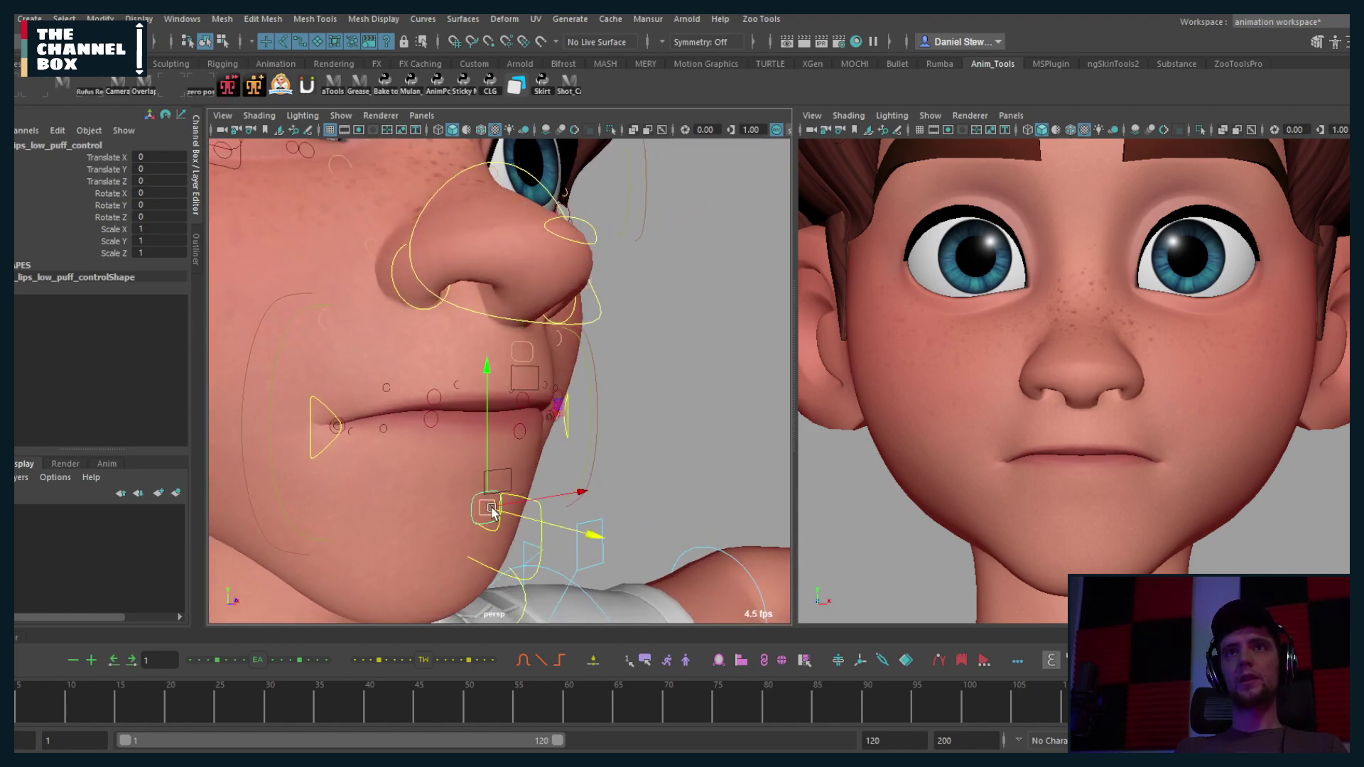
left_click_drag(512, 516, 524, 523)
left_click_drag(540, 376, 620, 373, "alt")
left_click(627, 360)
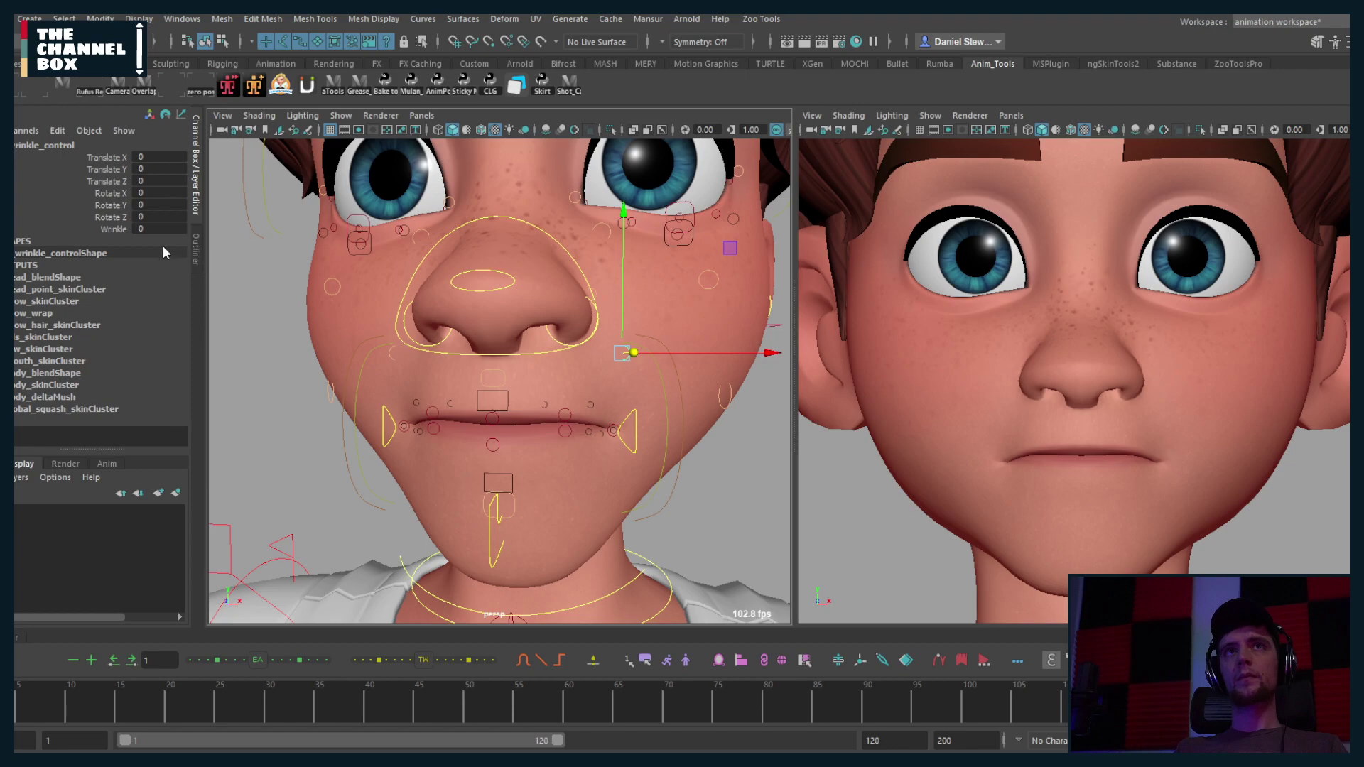
Step: Scrub the Wrinkle channel and test-move the cheek wrinkle control, leaving it at Translate X -0.155
left_click(111, 231)
mouse_move(355, 355)
middle_mouse_down()
mouse_move(367, 355)
mouse_move(351, 352)
middle_mouse_up()
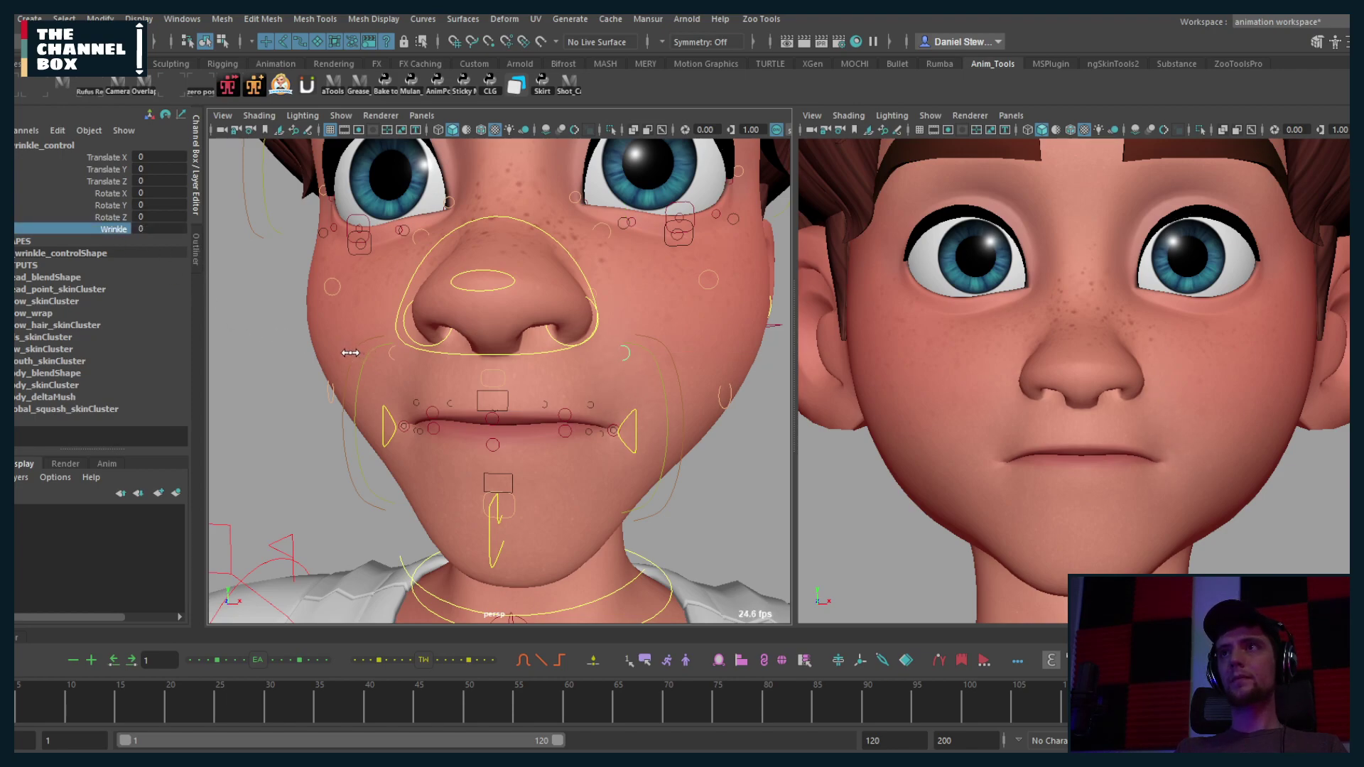
left_click(626, 353)
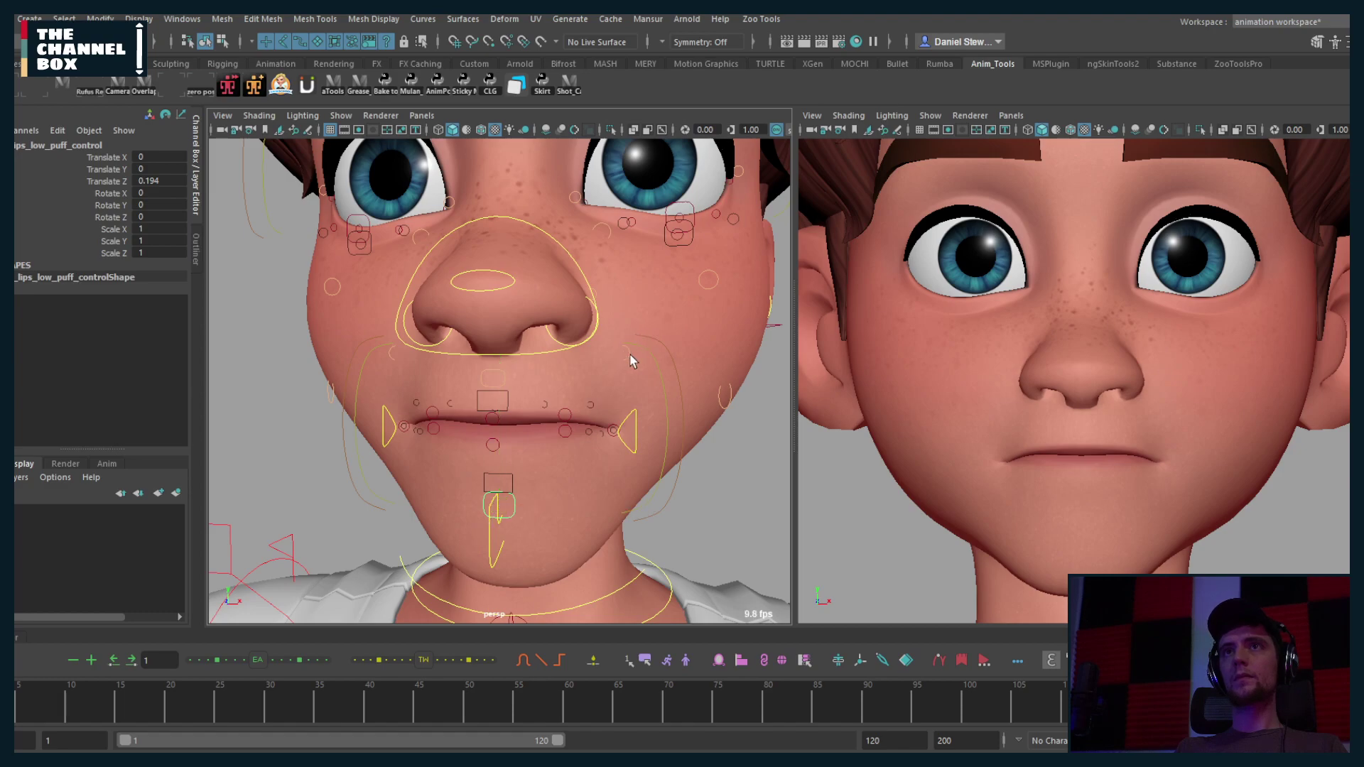
left_click(634, 352)
left_click_drag(635, 353, 725, 250)
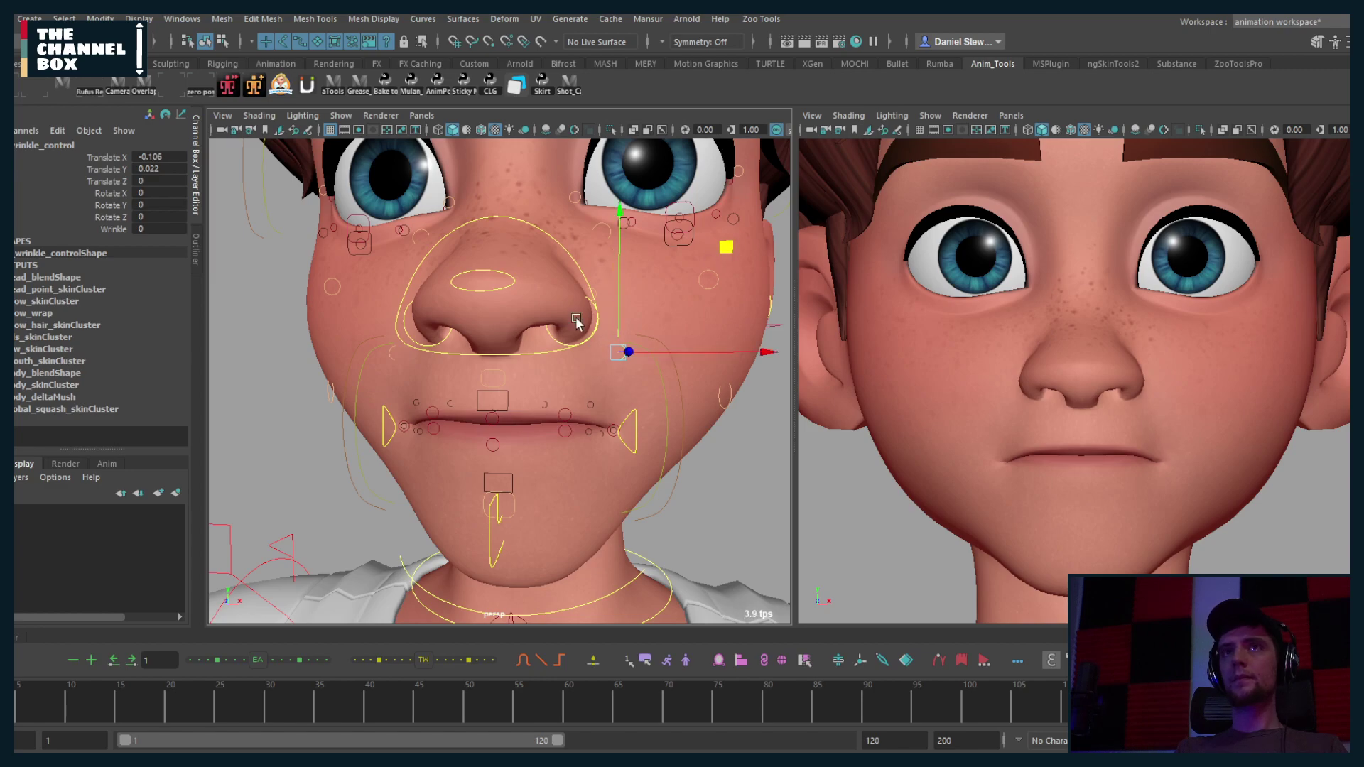
key("ctrl+z")
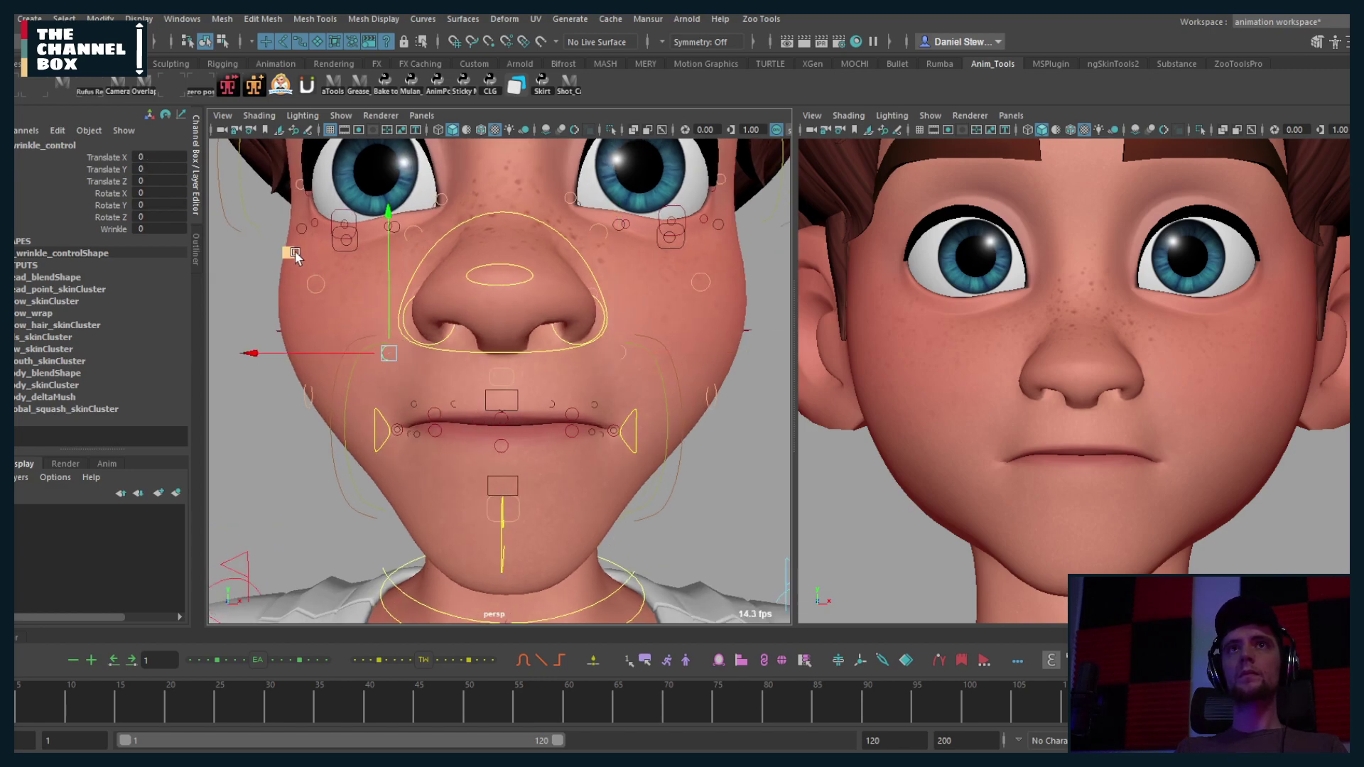
middle_click_drag(289, 253, 293, 255)
scroll(552, 399, "up", 2)
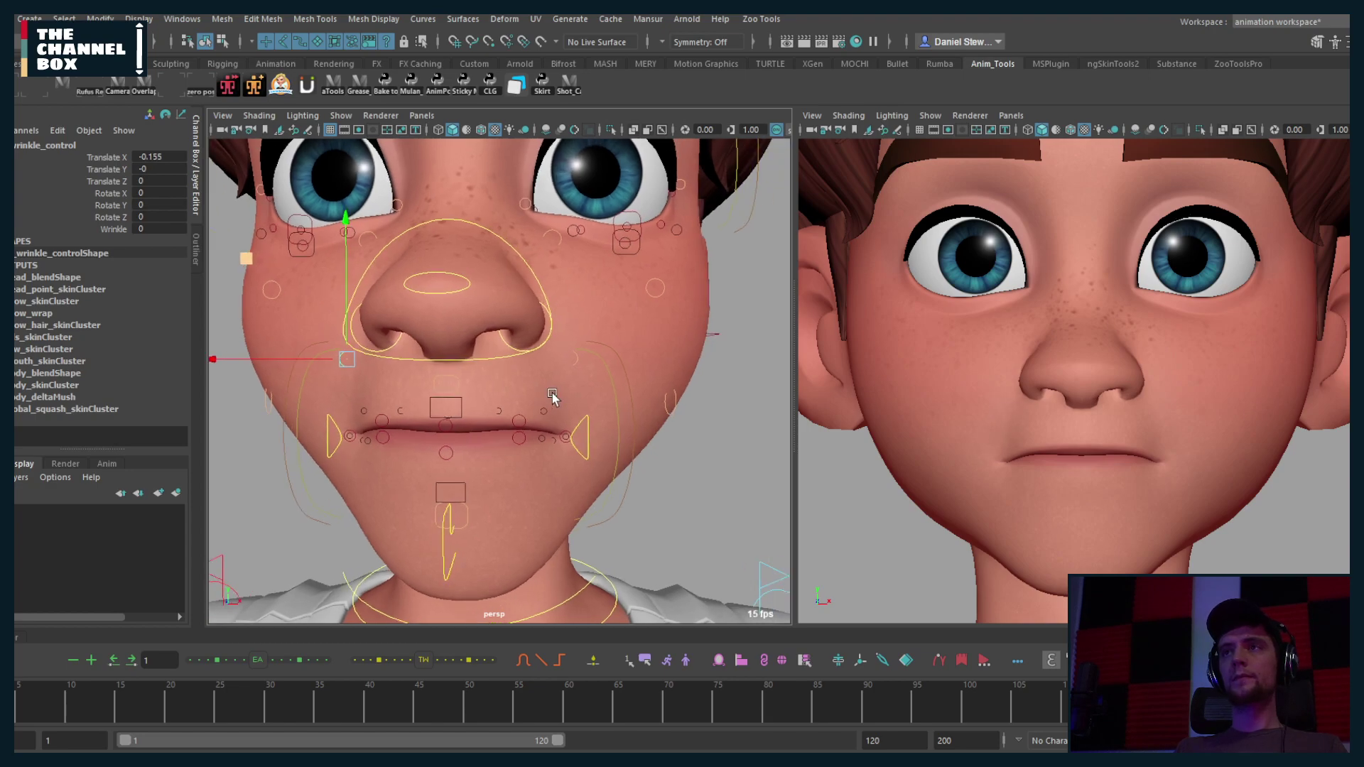
scroll(542, 396, "down", 2)
scroll(569, 395, "down", 3)
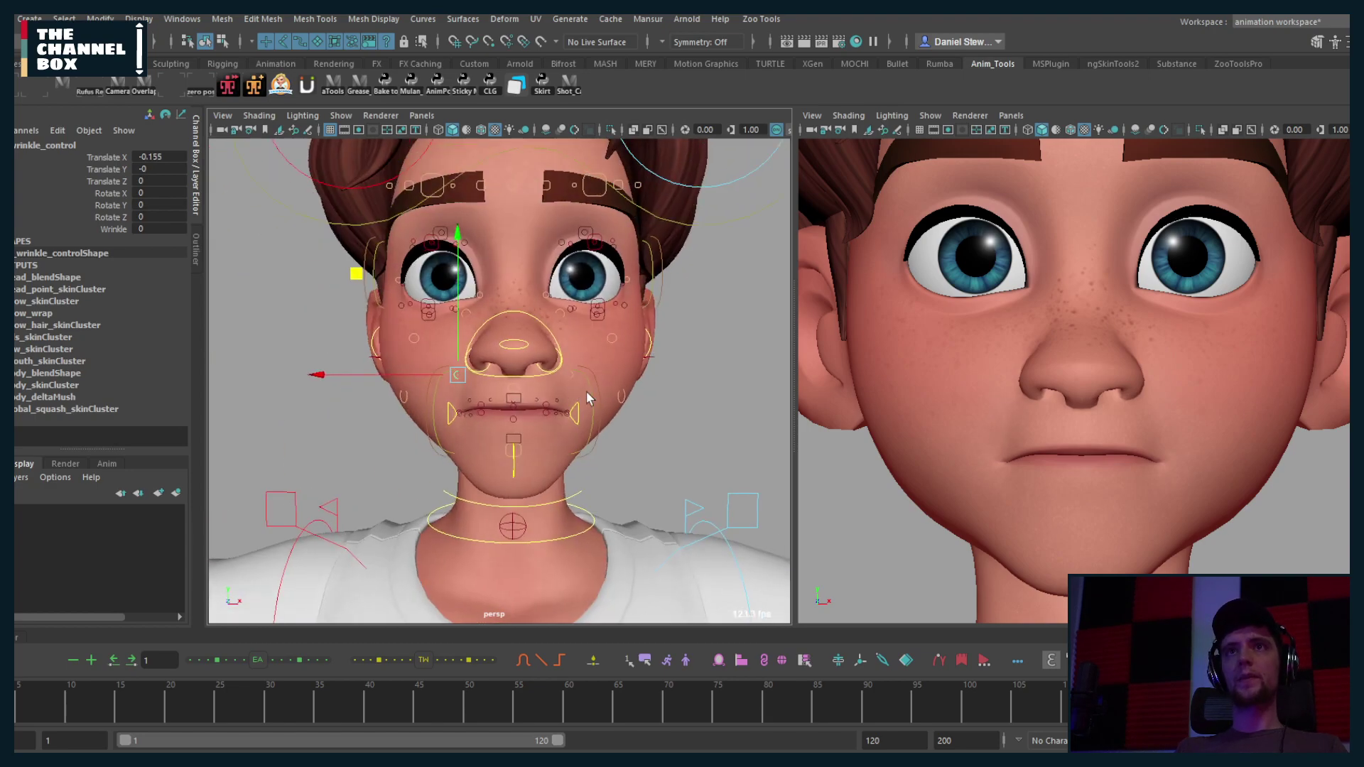
Step: Hide the mesh, orbit around the control curves, and box-select all the mouth controls
key("4")
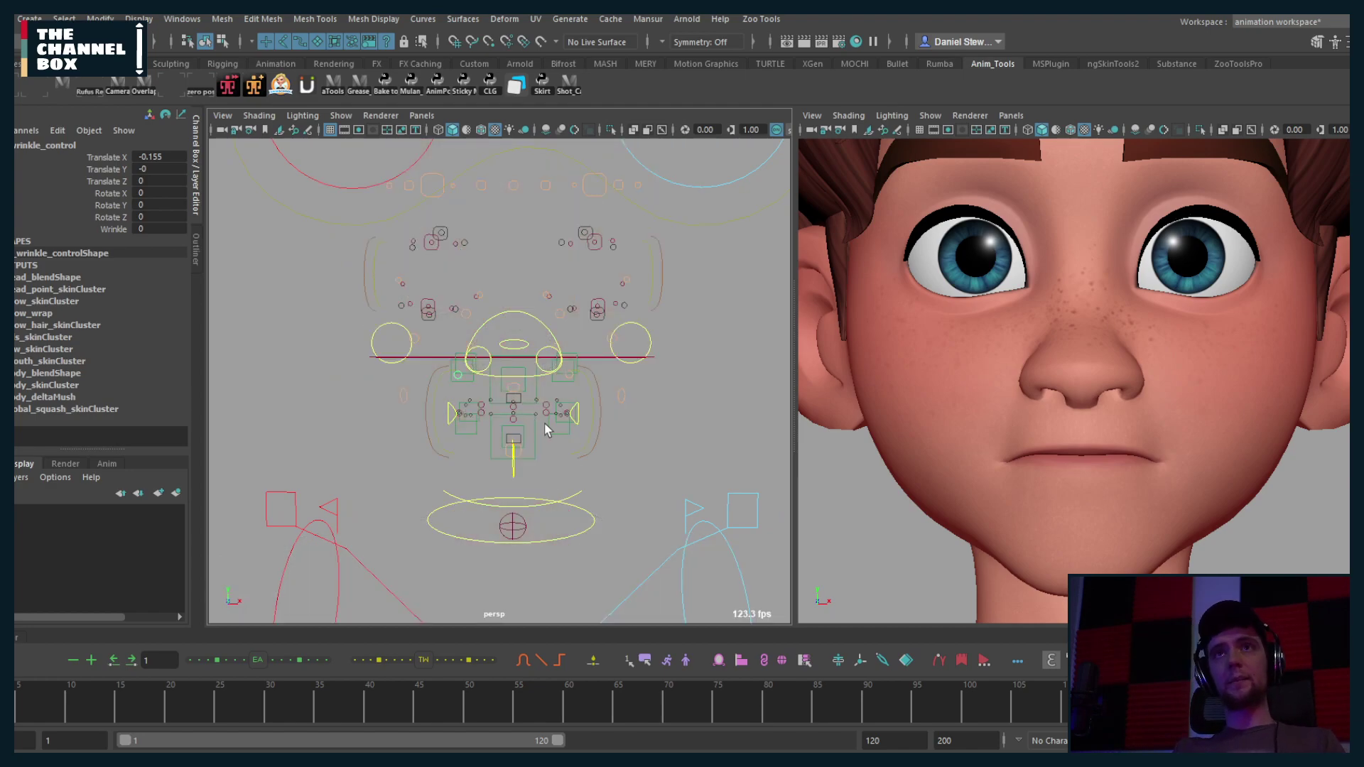
left_click_drag(515, 417, 568, 455, "alt")
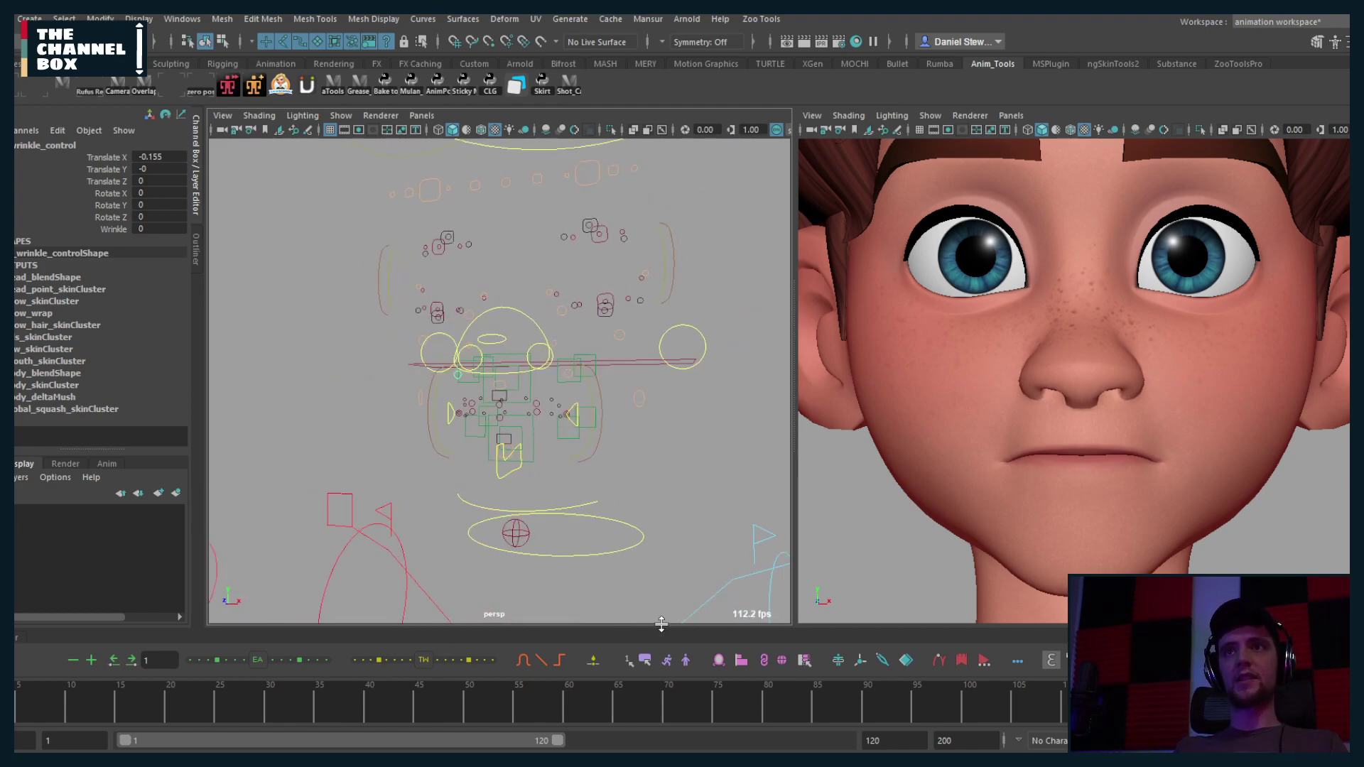
left_click_drag(456, 423, 506, 433, "alt")
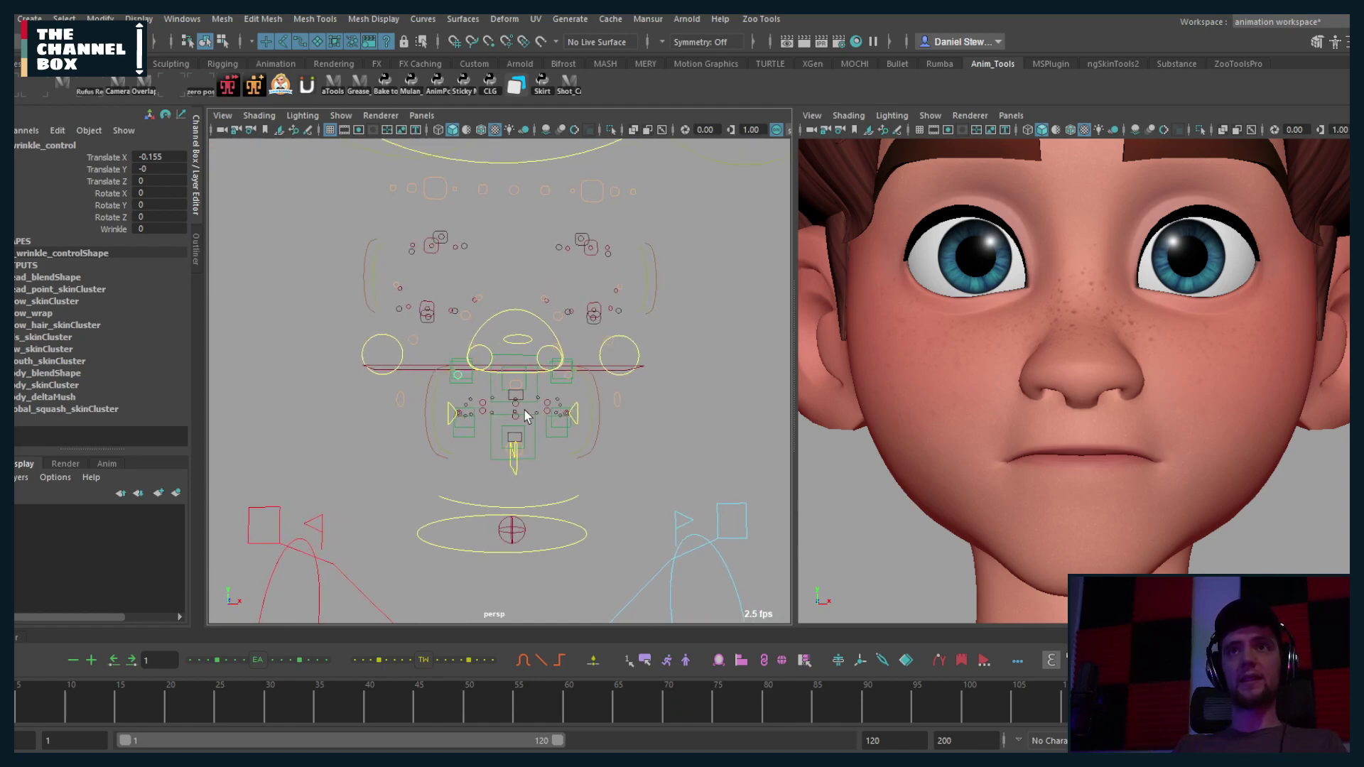
mouse_move(490, 460)
left_mouse_down("alt")
mouse_move(353, 448)
mouse_move(515, 452)
left_mouse_up("alt")
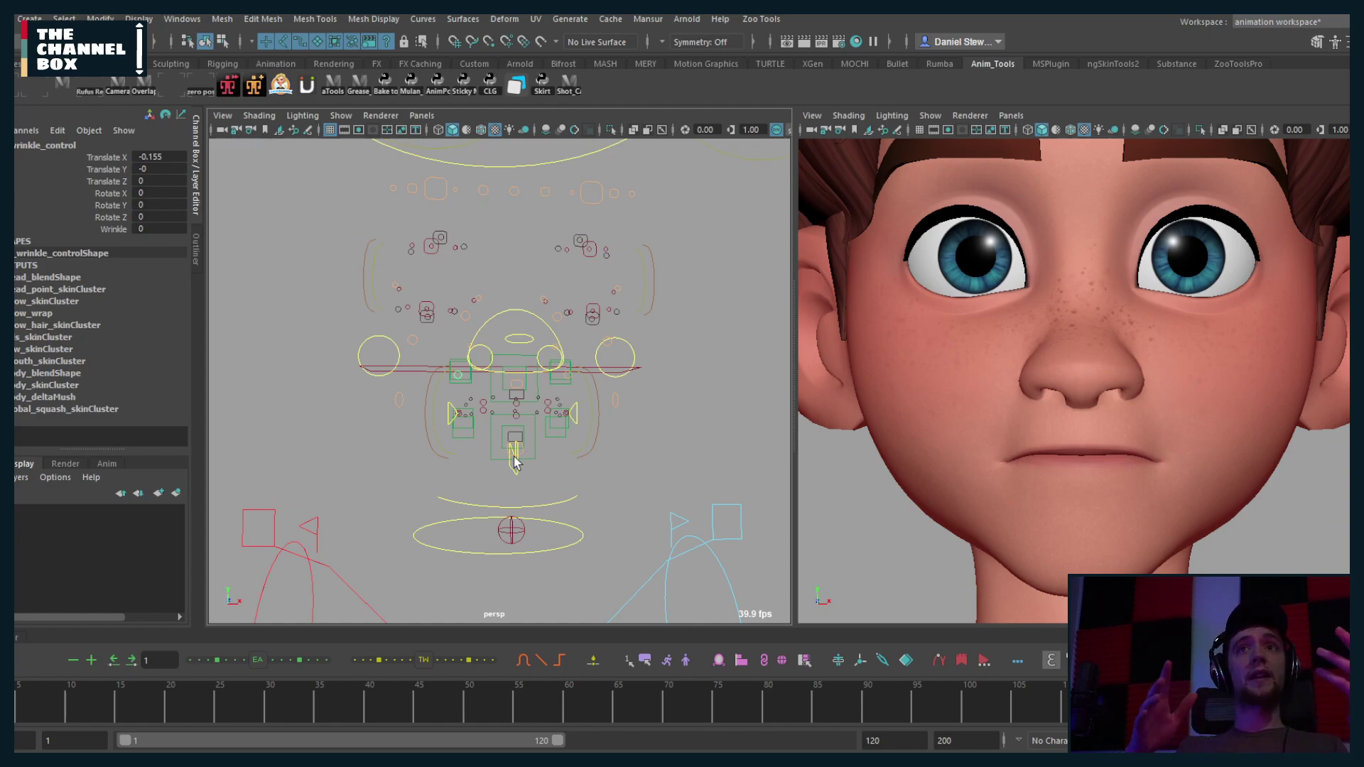
left_click_drag(515, 427, 453, 445, "alt")
key("bracketleft")
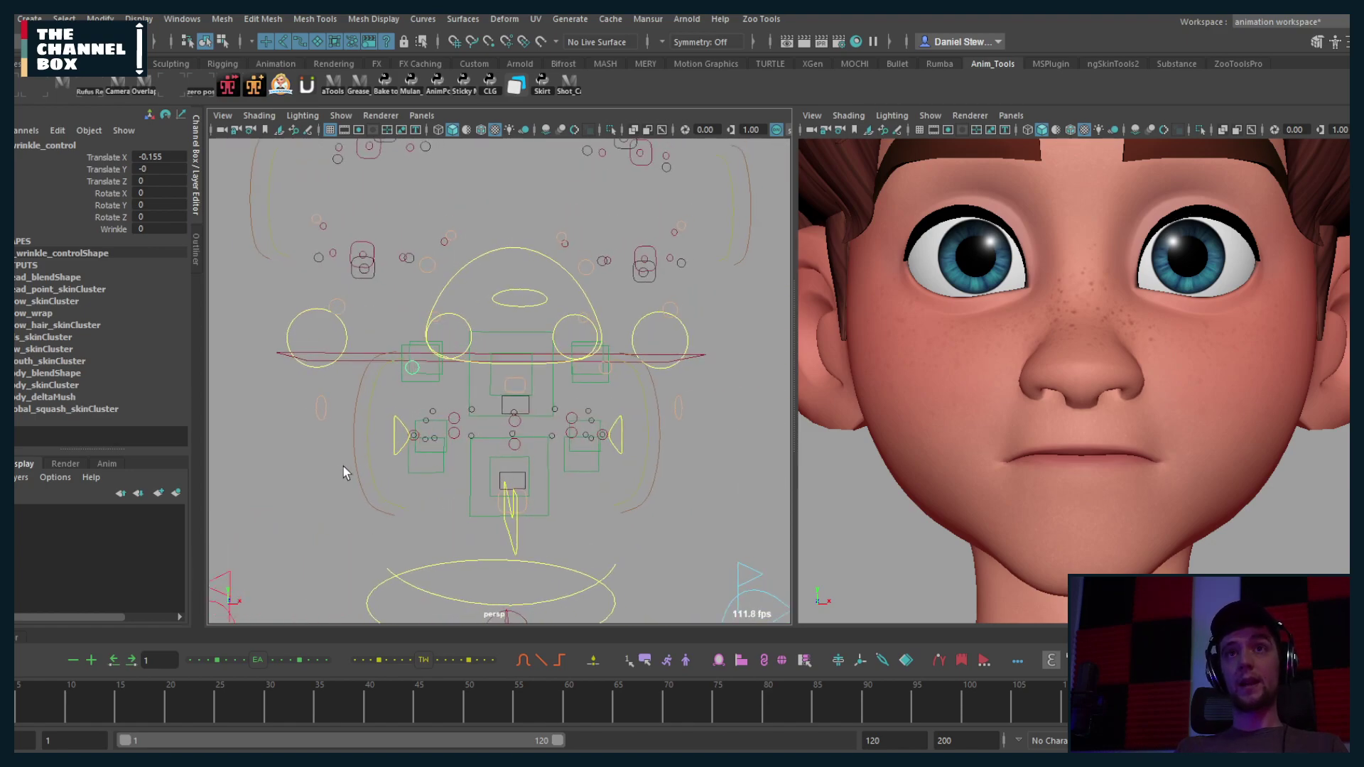
mouse_move(331, 478)
left_mouse_down()
mouse_move(634, 429)
mouse_move(674, 408)
mouse_move(664, 394)
left_mouse_up()
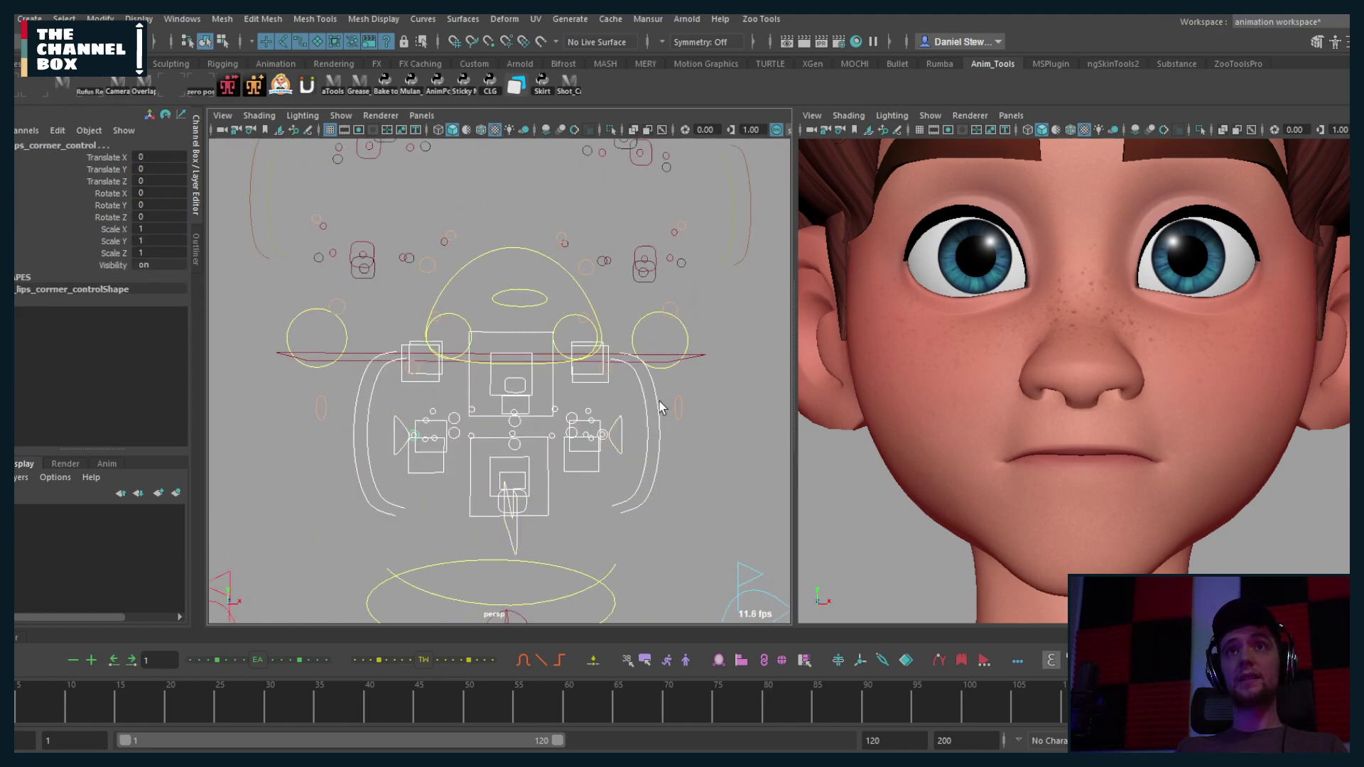
Step: Restore the face mesh, return to the front view and select the upper tooth control
key("ctrl+1")
key("ctrl+1")
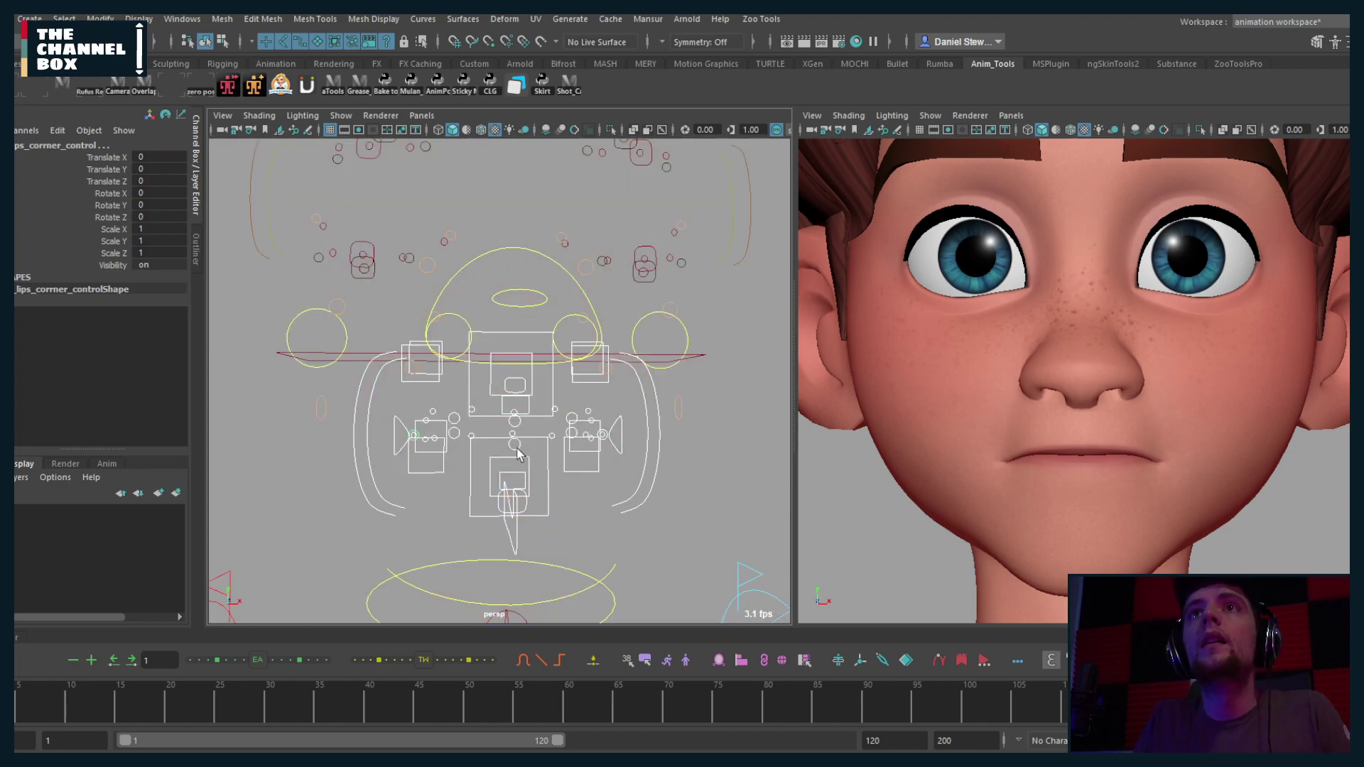
left_click_drag(526, 458, 519, 424, "alt")
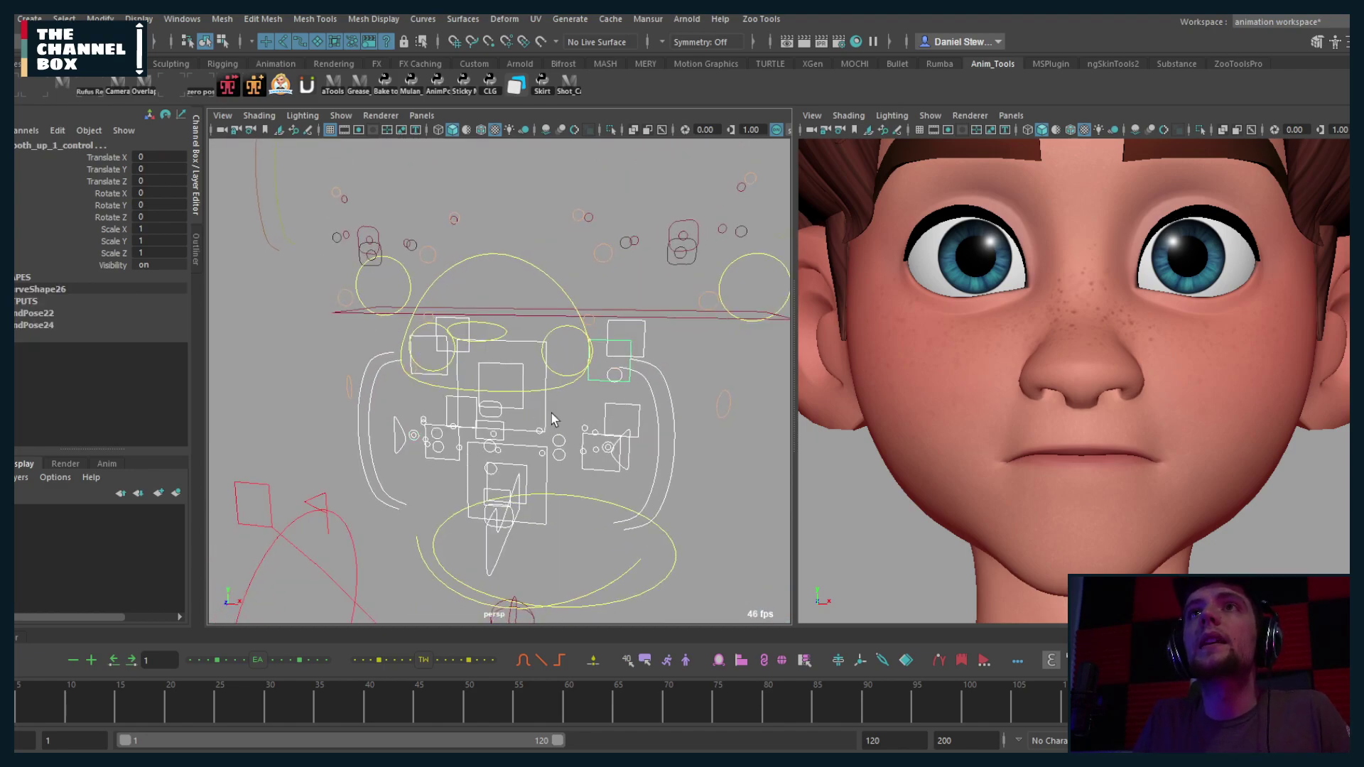
key("bracketleft")
key("bracketleft")
left_click_drag(382, 367, 335, 381)
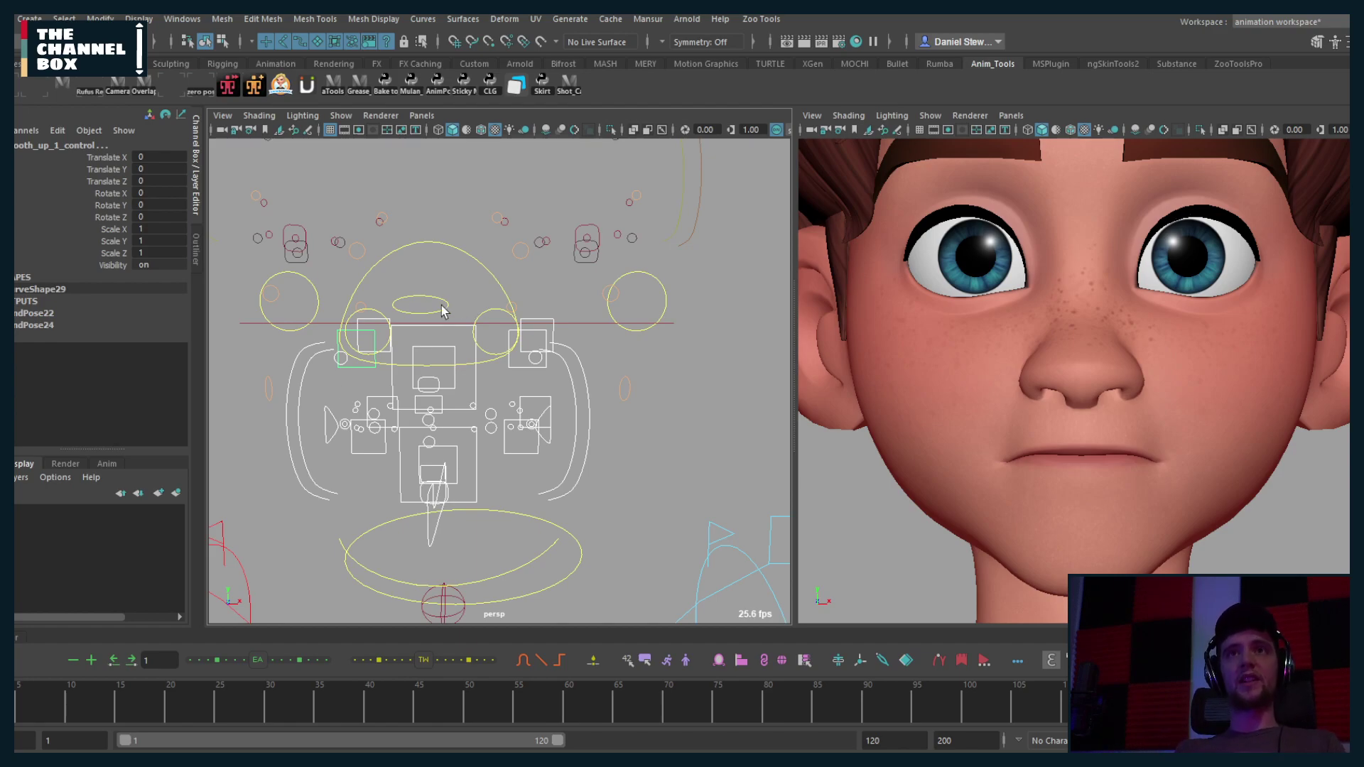
left_click_drag(440, 305, 318, 346, "alt")
middle_click_drag(375, 355, 409, 359, "alt")
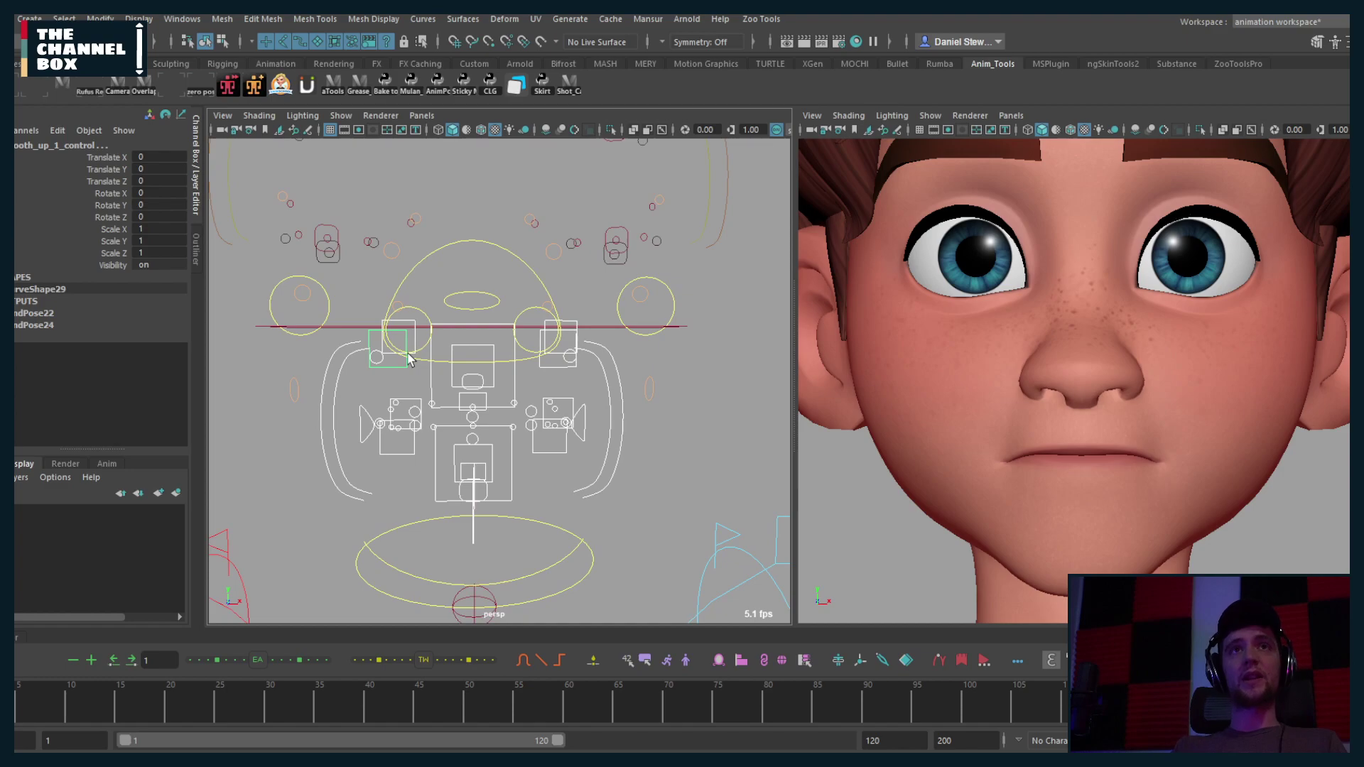
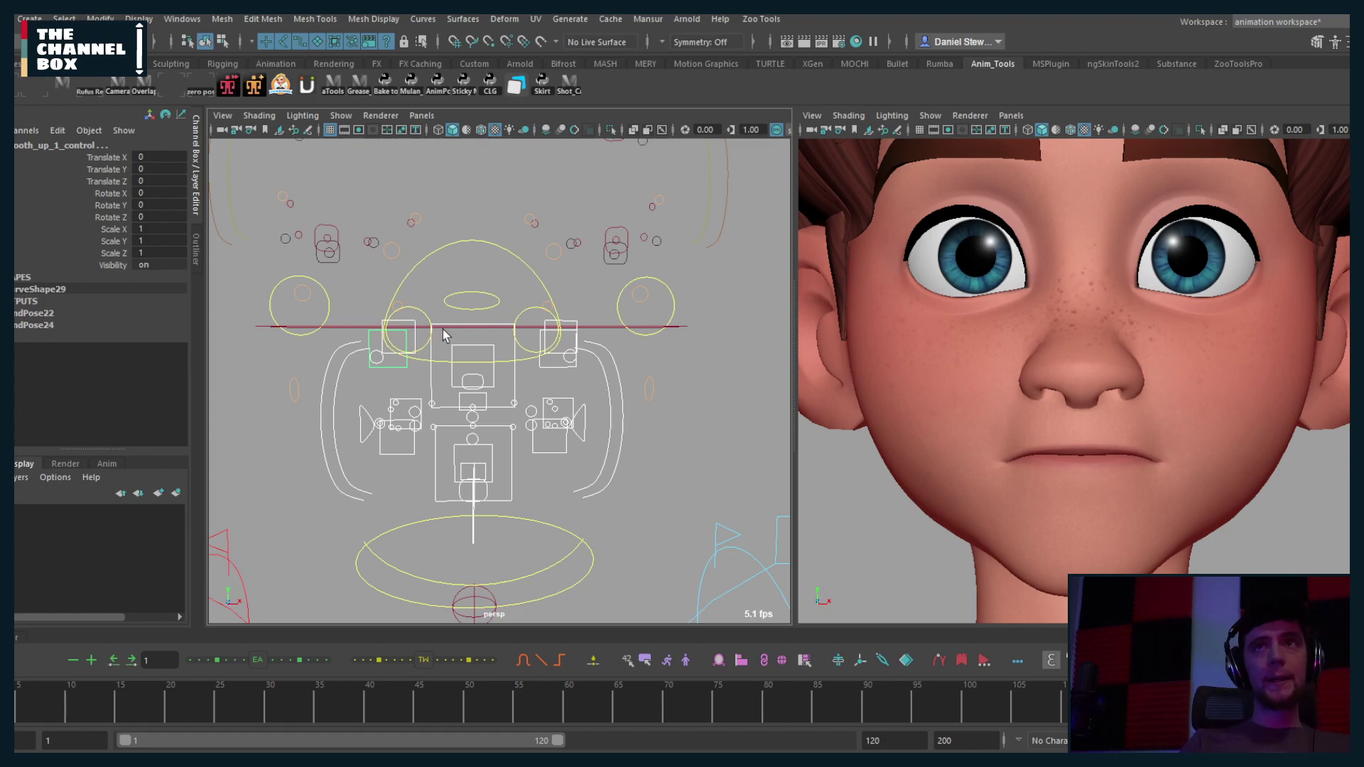
Step: Orbit the face rig to a three-quarter view, then maximize the front view of the boy's face
mouse_move(437, 342)
left_mouse_down("alt")
mouse_move(435, 375)
mouse_move(577, 385)
mouse_move(468, 465)
mouse_move(509, 498)
mouse_move(540, 490)
mouse_move(464, 424)
left_mouse_up("alt")
scroll(463, 424, "down", 3)
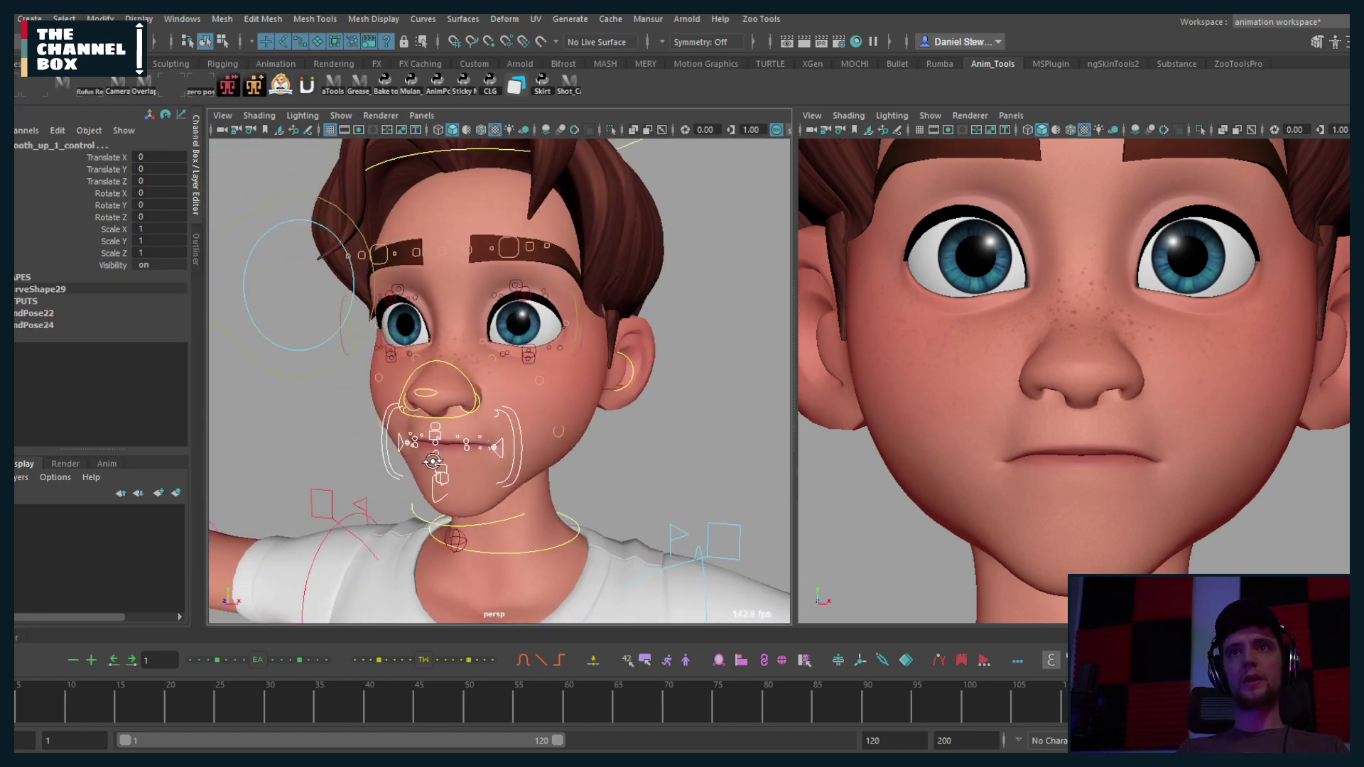
mouse_move(483, 458)
left_mouse_down("alt")
mouse_move(430, 454)
mouse_move(460, 446)
left_mouse_up("alt")
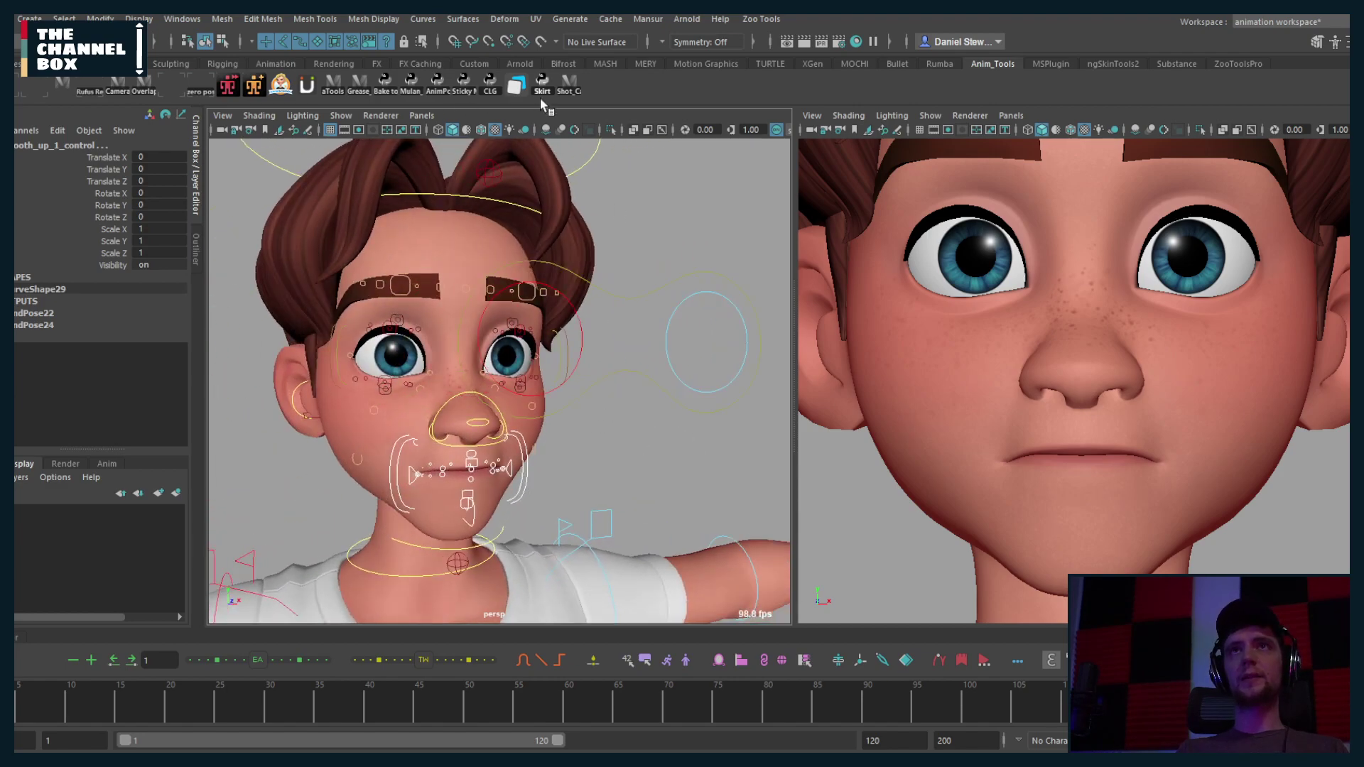
key("space")
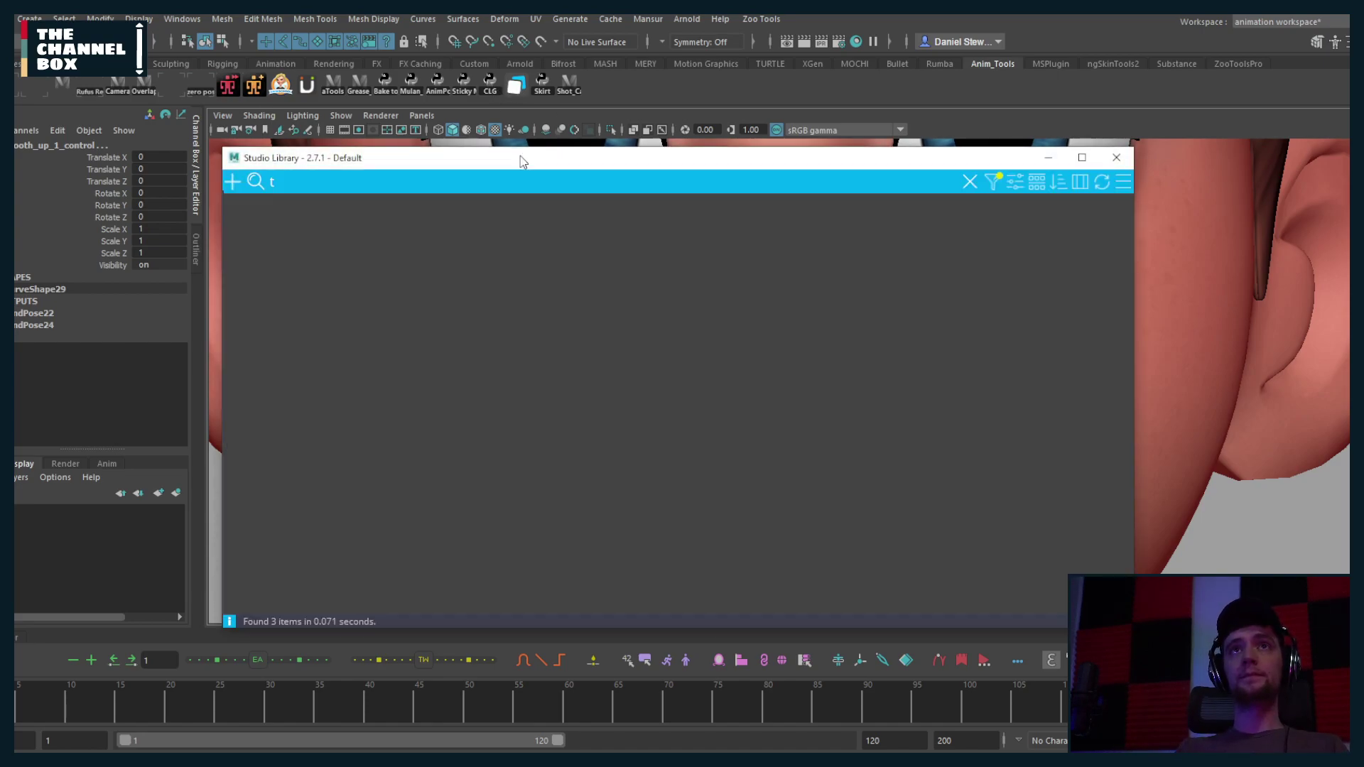
Step: Move the Studio Library window aside and clear the stray letter from its search
left_click_drag(469, 170, 1363, 170)
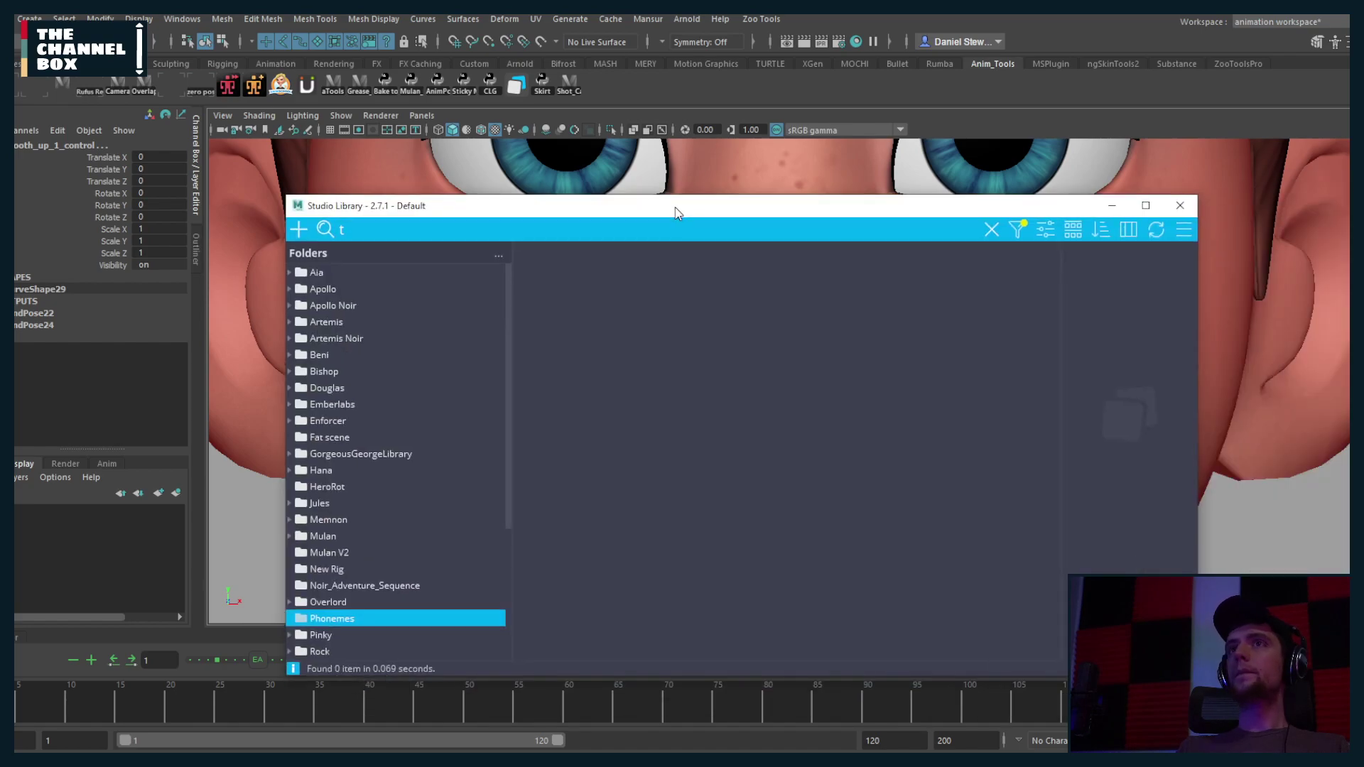
left_click_drag(457, 201, 346, 175)
left_click(276, 197)
type("t")
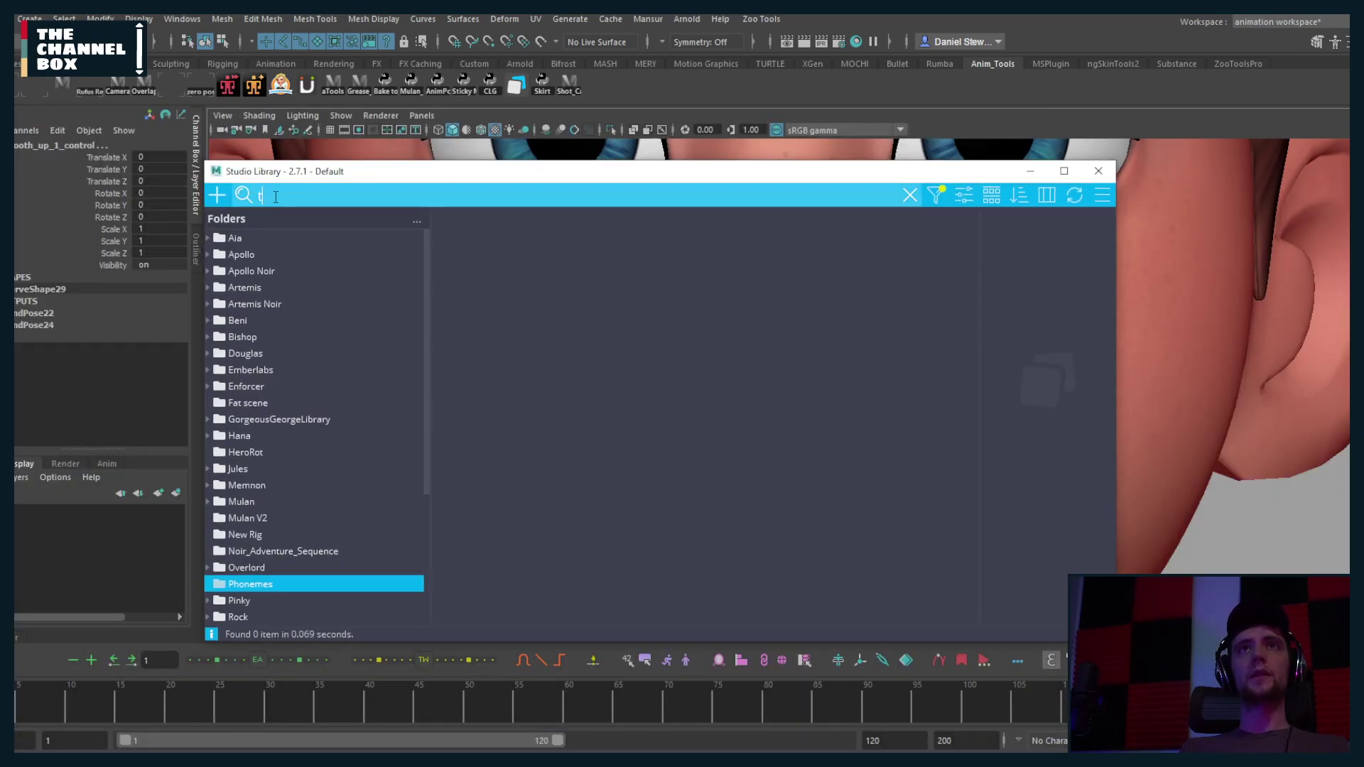
key("BackSpace")
Step: Create a new pose named MBP and capture a face snapshot as its thumbnail
left_click(219, 198)
left_click(237, 235)
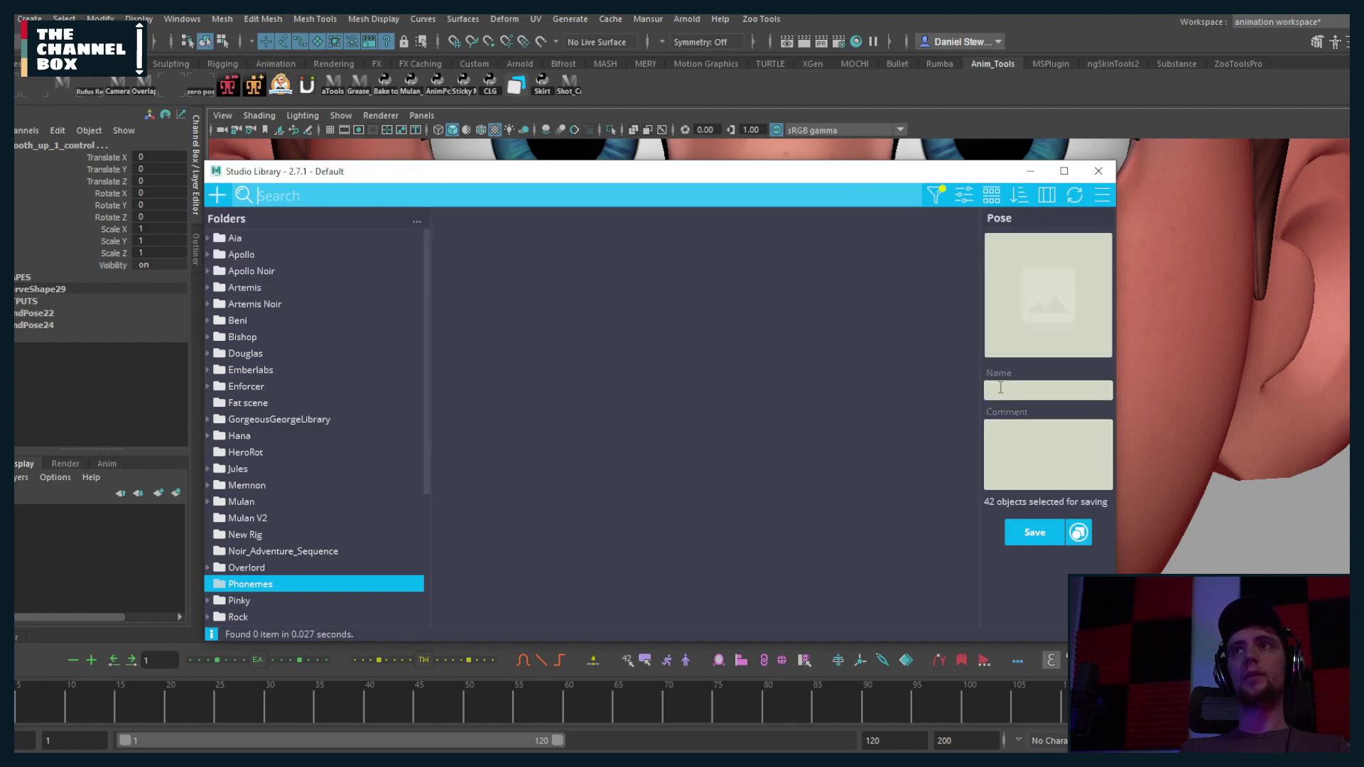
left_click(1002, 388)
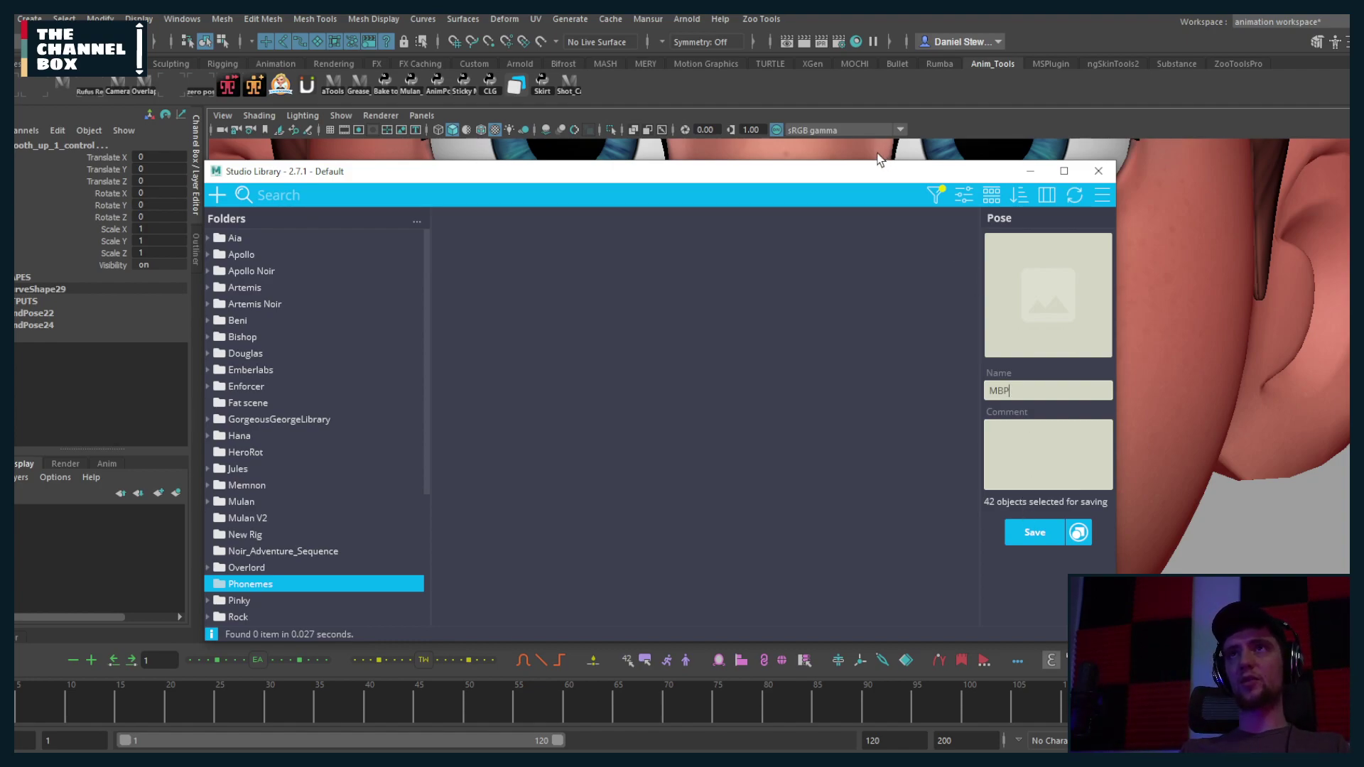
left_click_drag(851, 170, 522, 185)
left_click(732, 314)
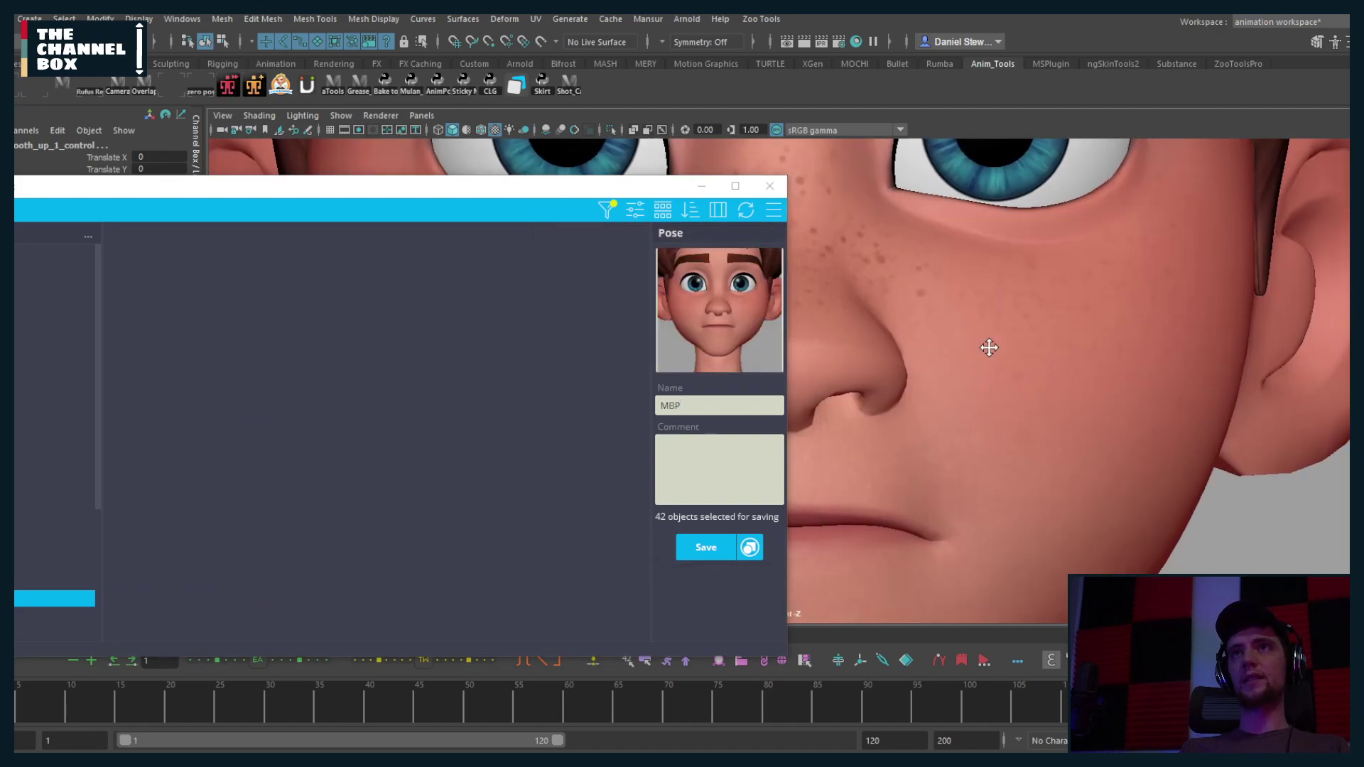
Step: Pan and zoom the front view in on the nose and lips, shifting the library window left
middle_click_drag(989, 344, 980, 289, "alt")
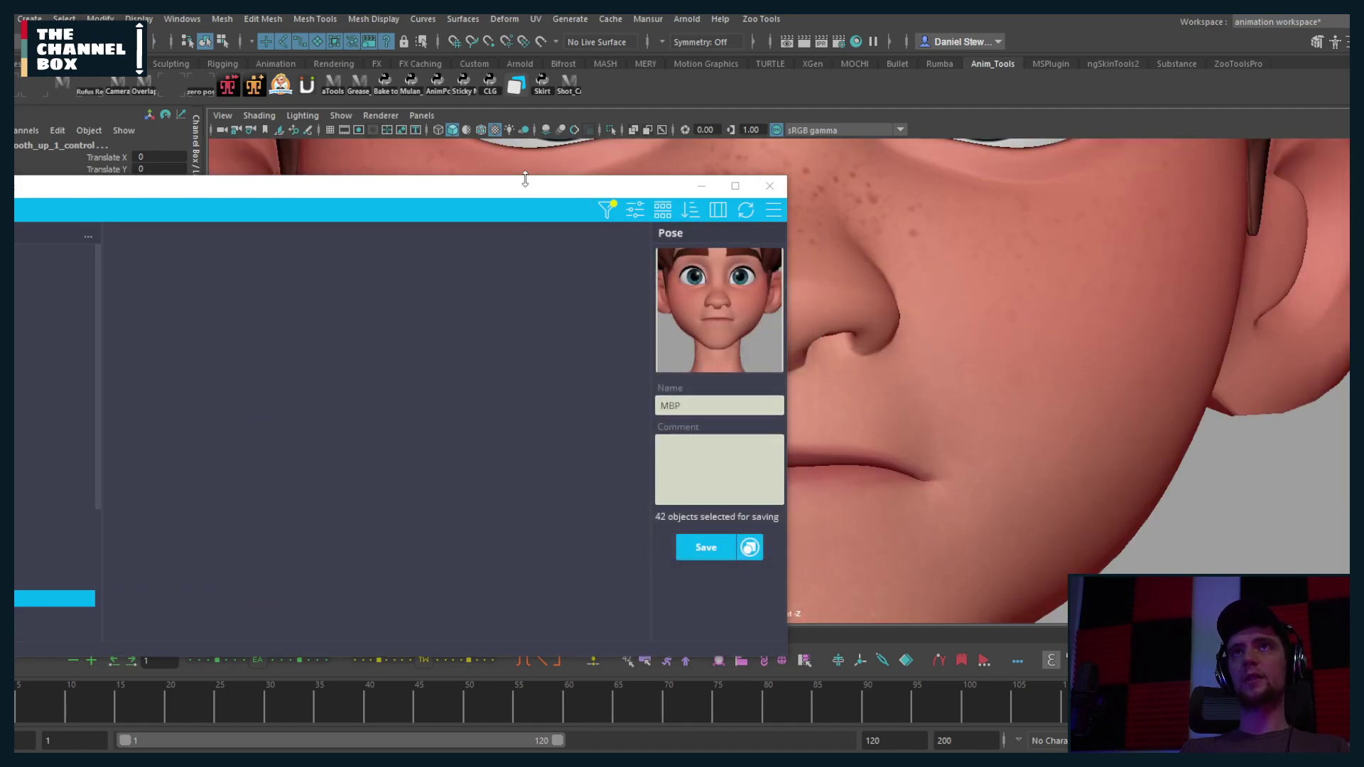
left_click_drag(525, 184, 244, 205)
middle_click_drag(828, 328, 878, 356, "alt")
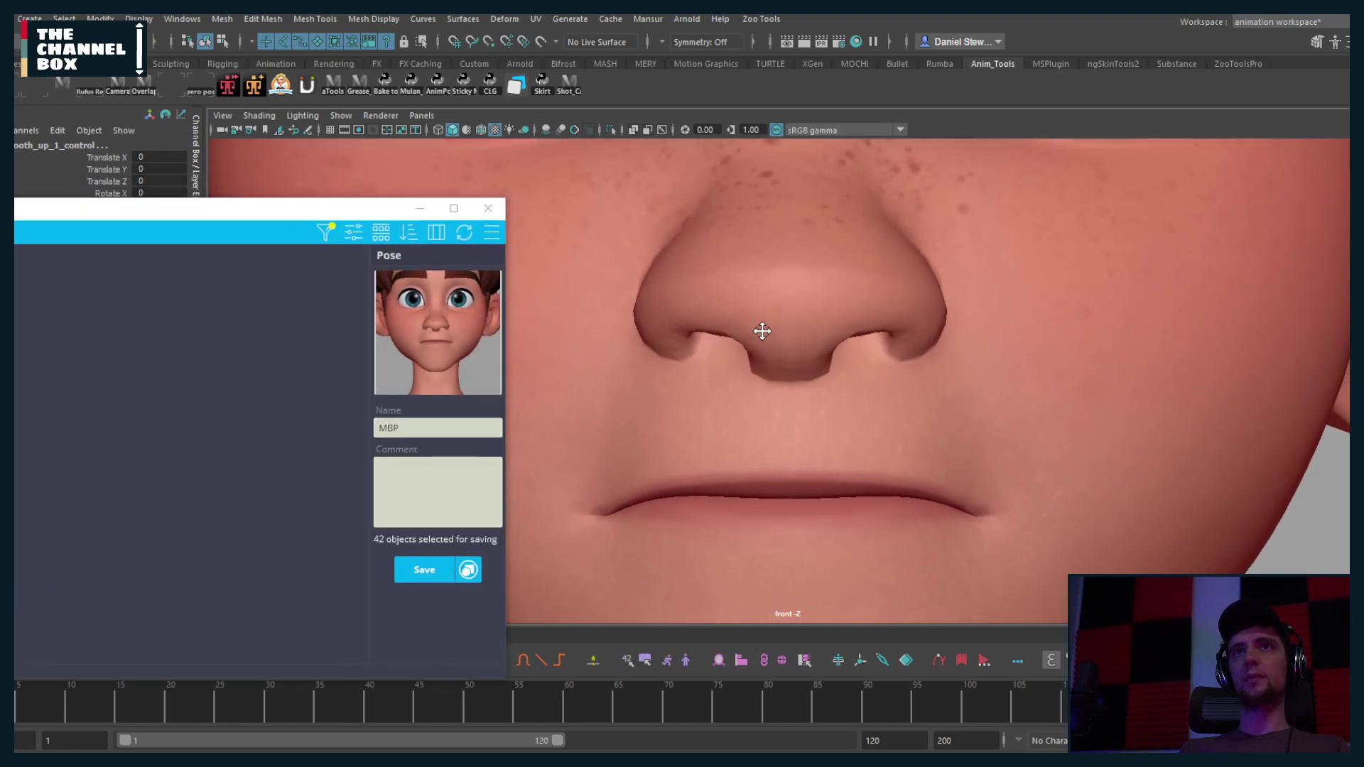
right_click_drag(709, 329, 875, 307, "alt")
middle_click_drag(875, 307, 854, 301, "alt")
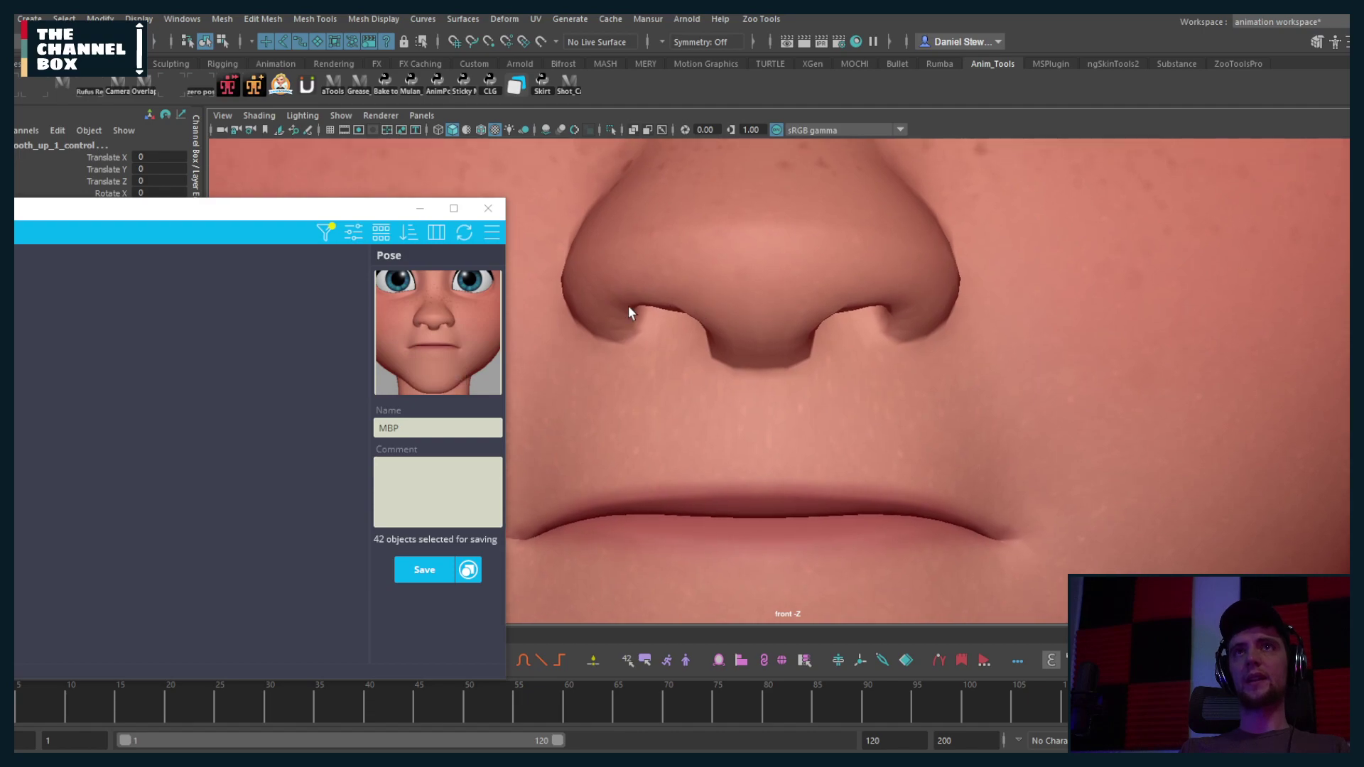
right_click_drag(682, 359, 859, 364, "alt")
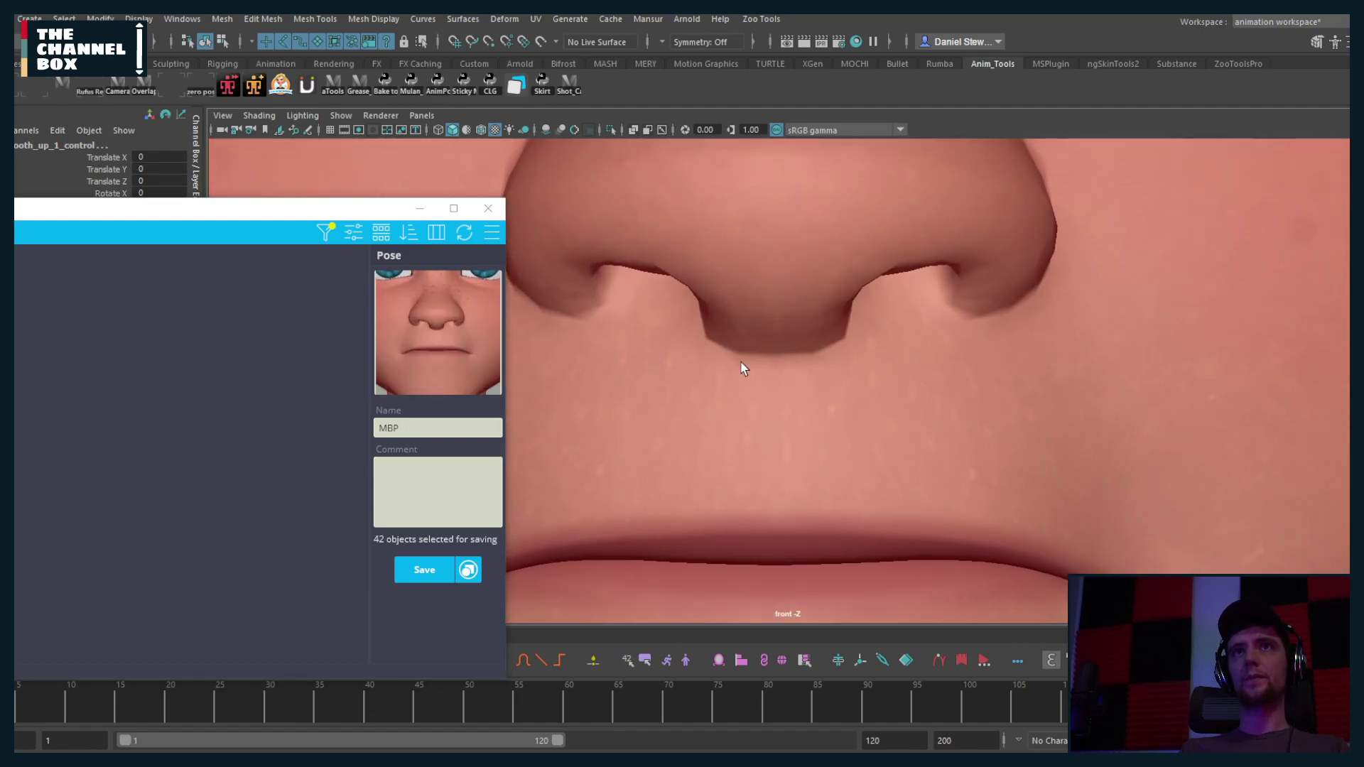
Step: Refine the nose-and-lips close-up framing and bring the library window back to centre
middle_click_drag(681, 412, 683, 387, "alt")
right_click_drag(684, 388, 721, 386, "alt")
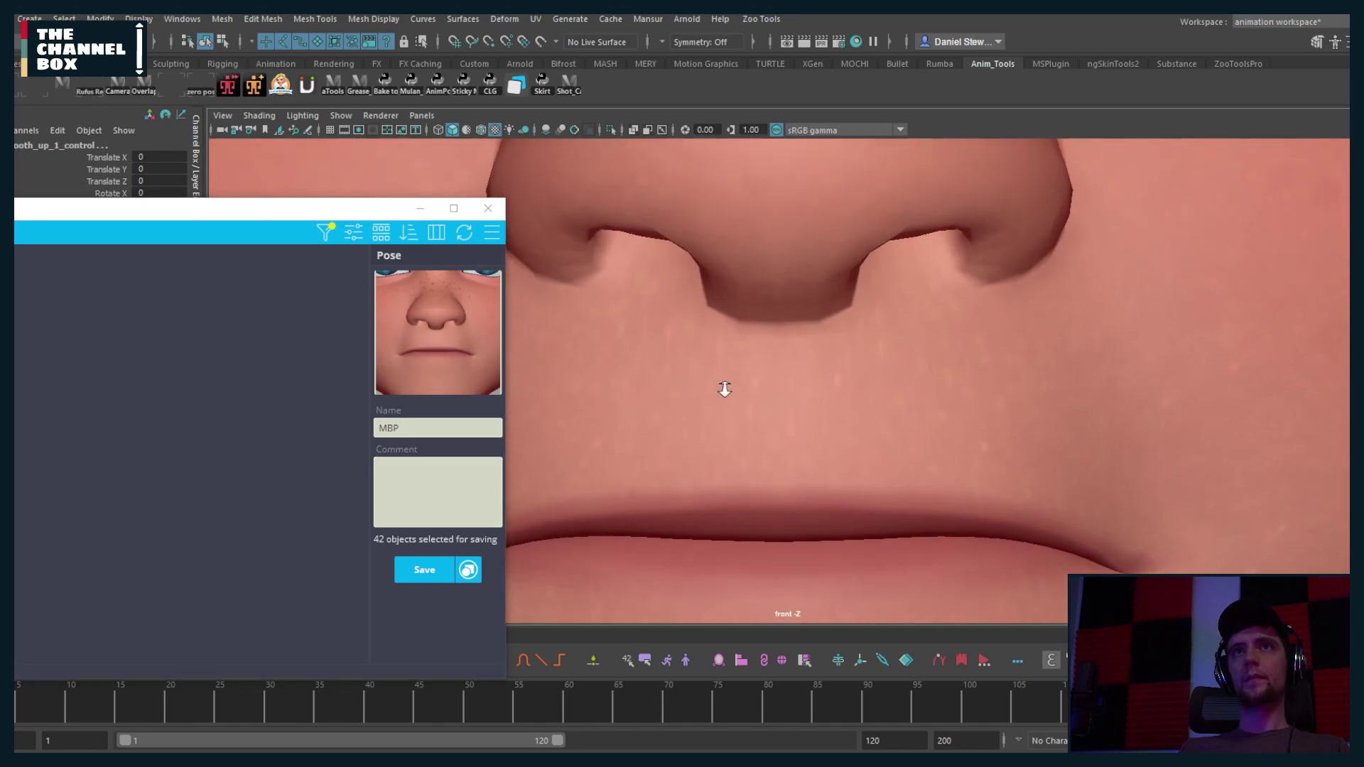
middle_click_drag(722, 387, 728, 373, "alt")
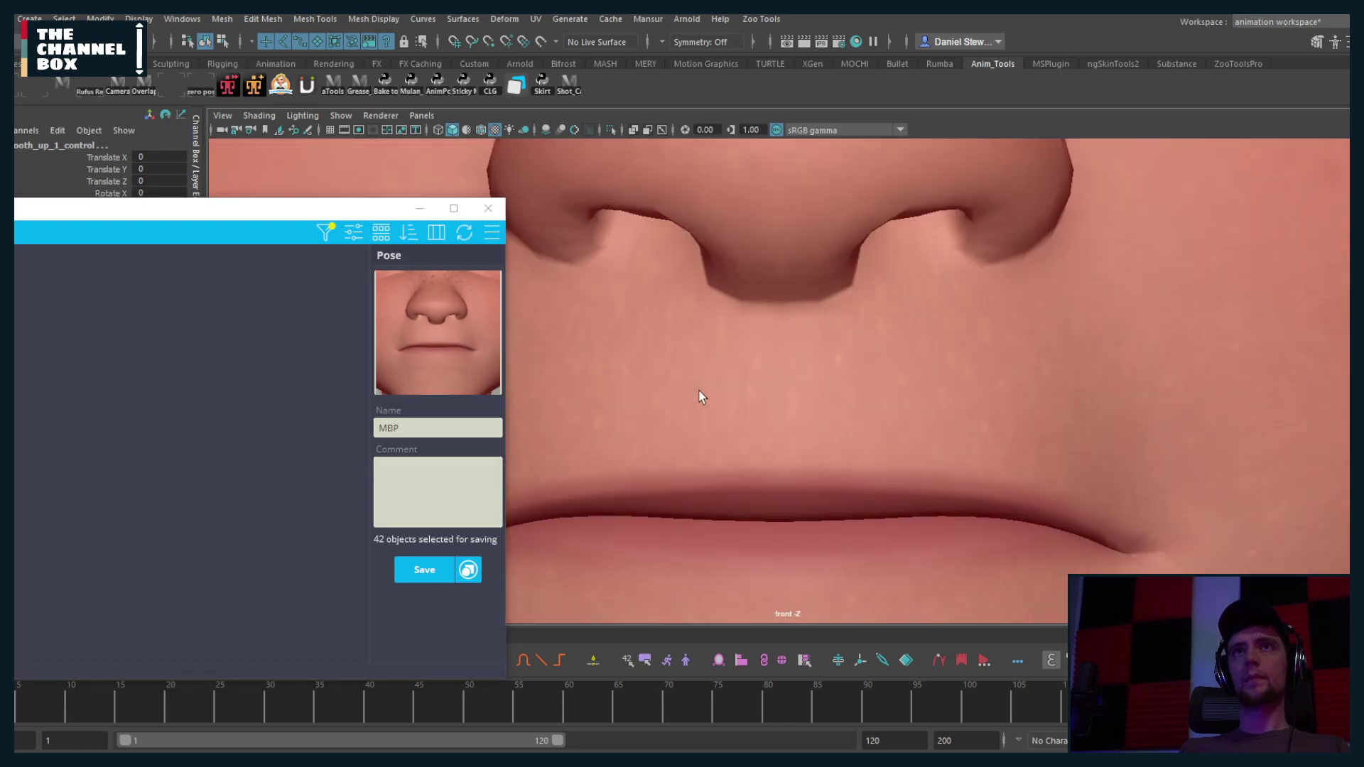
right_click_drag(703, 395, 852, 412, "alt")
middle_click_drag(853, 411, 849, 373, "alt")
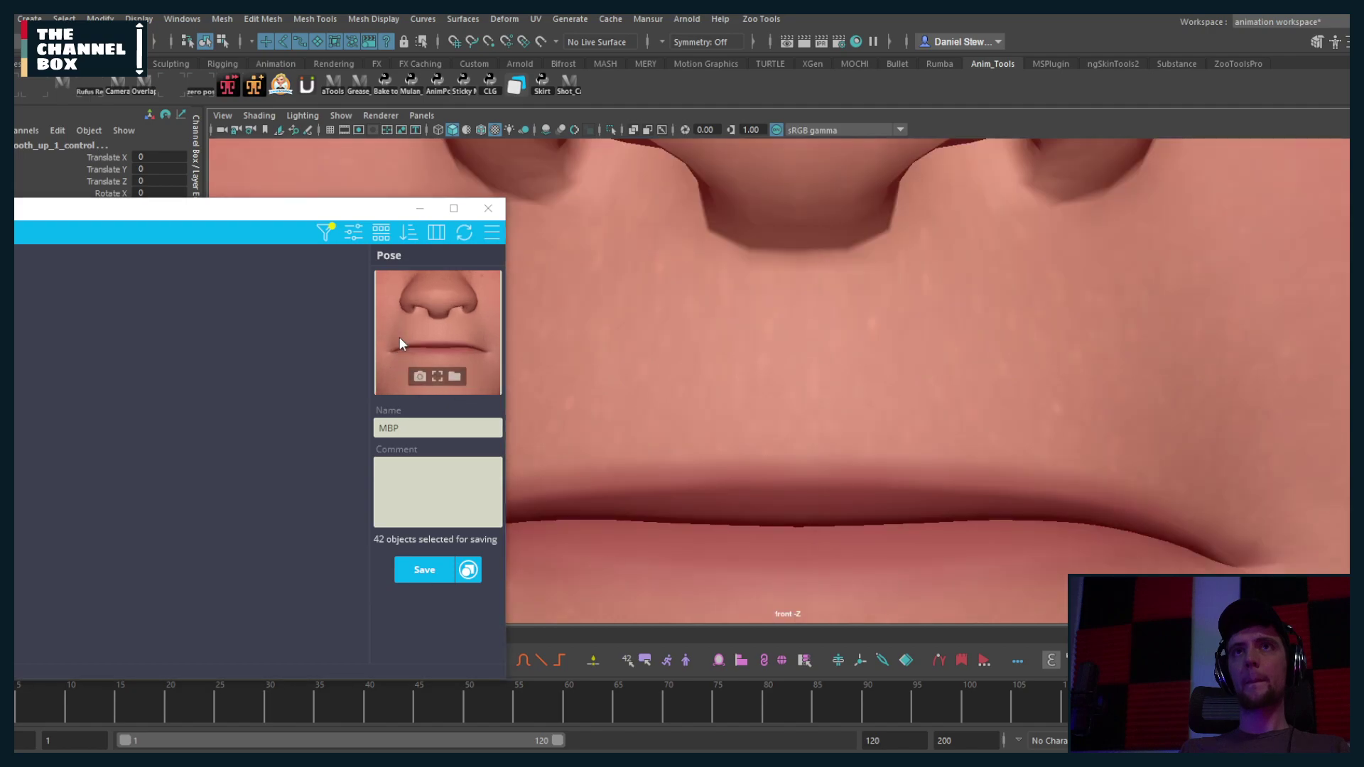
right_click_drag(813, 399, 788, 384, "alt")
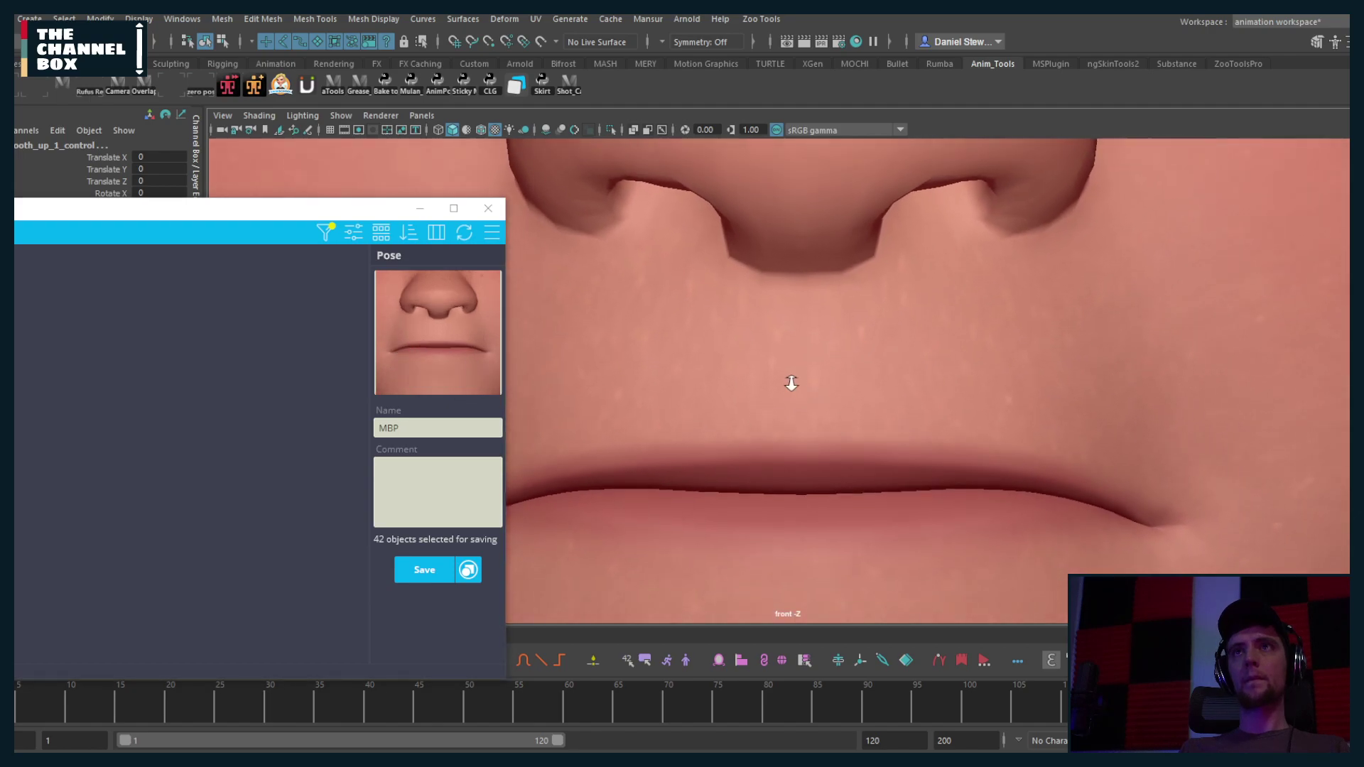
middle_click_drag(788, 384, 801, 348, "alt")
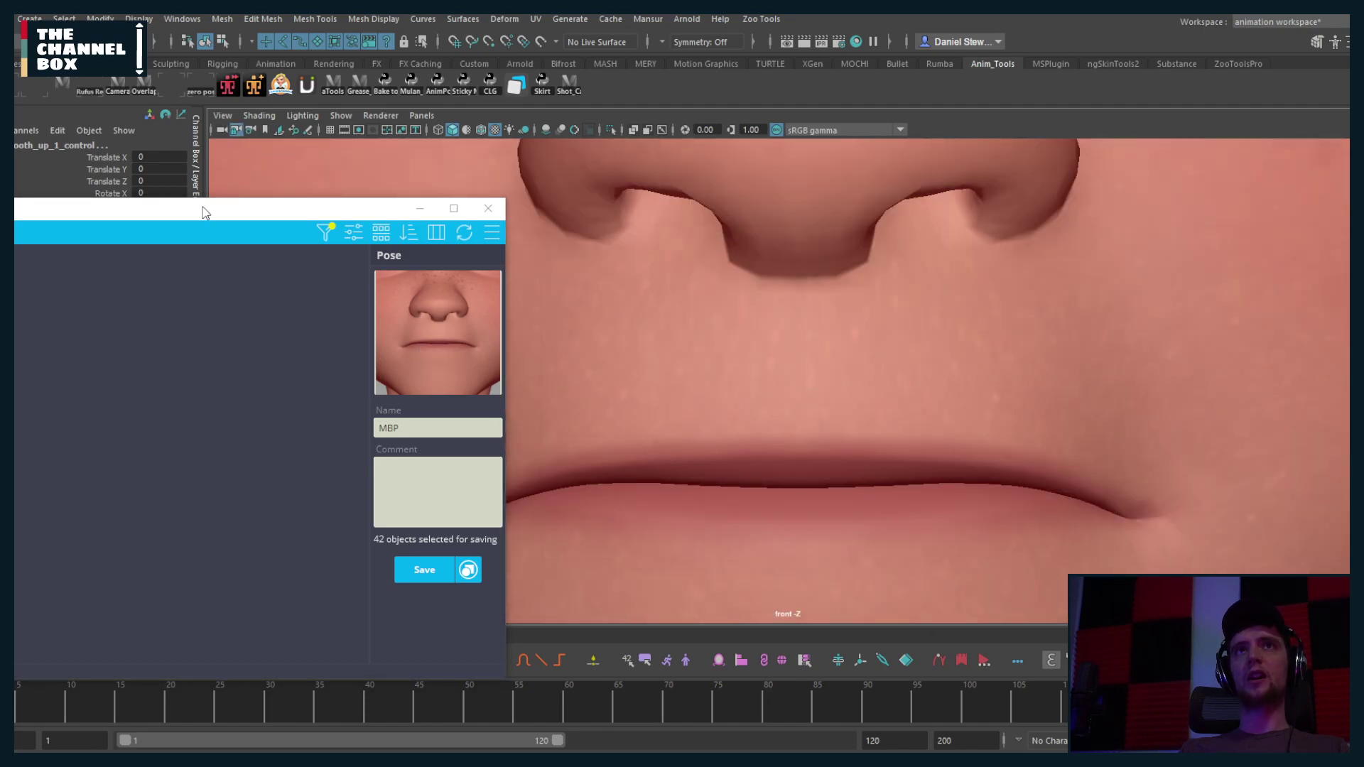
left_click_drag(206, 213, 953, 313)
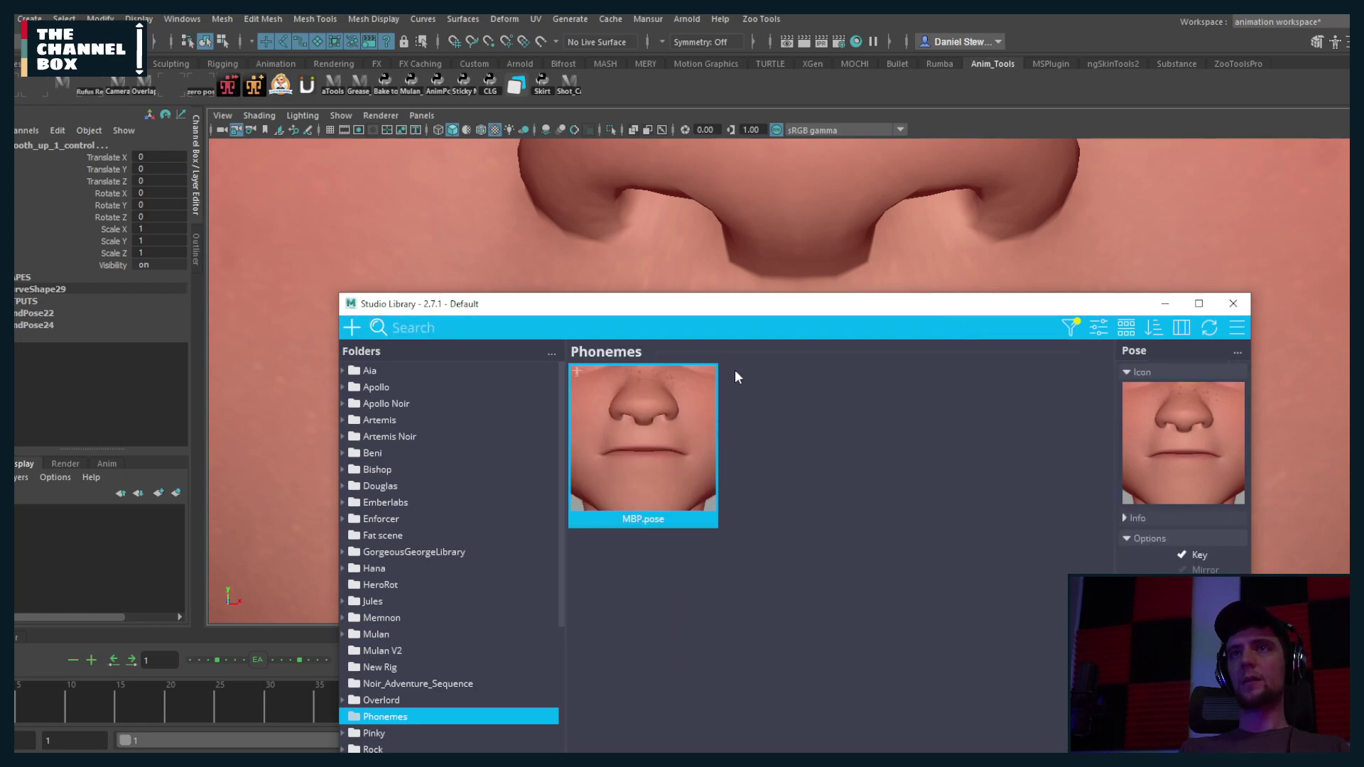
Step: Move Studio Library off screen, clear the selection and restore the multi-view layout
left_click(704, 318)
left_click_drag(721, 310, 1361, 313)
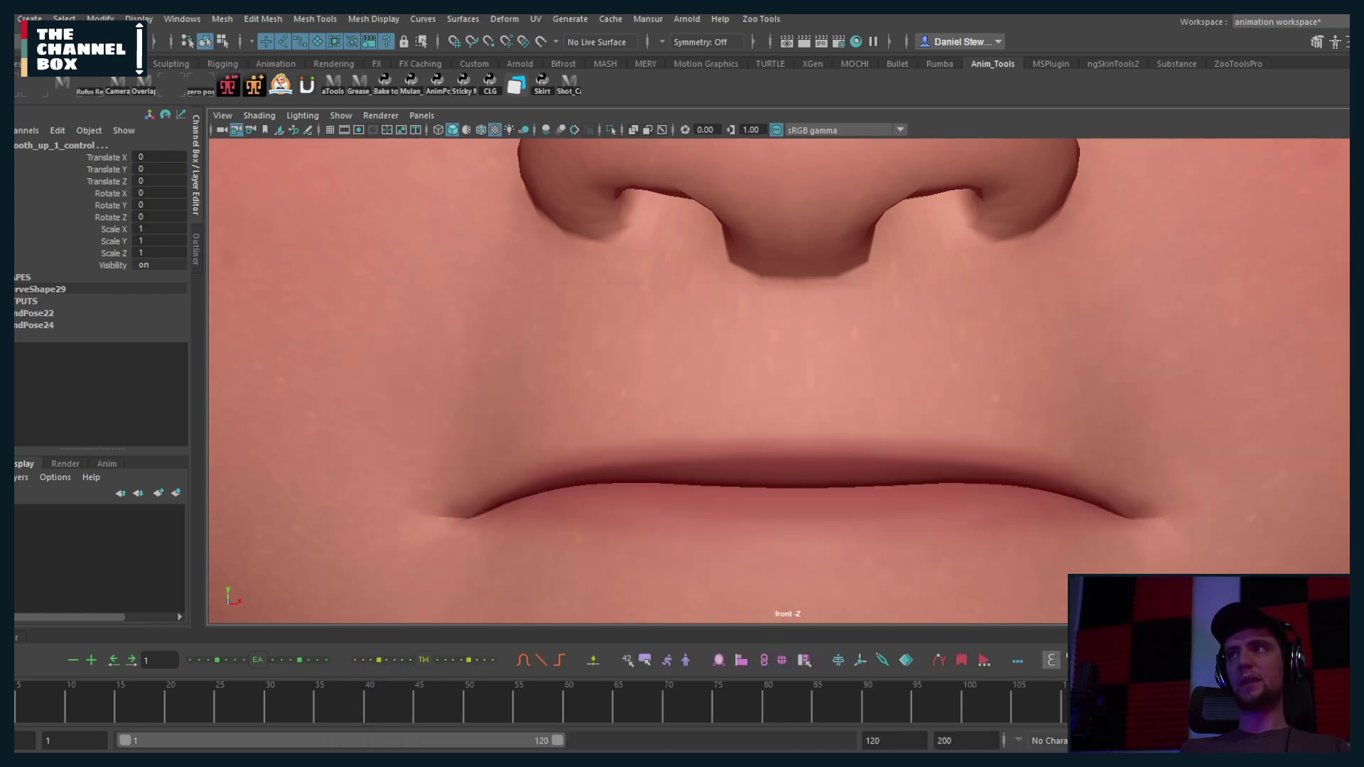
left_click(539, 323)
key("space")
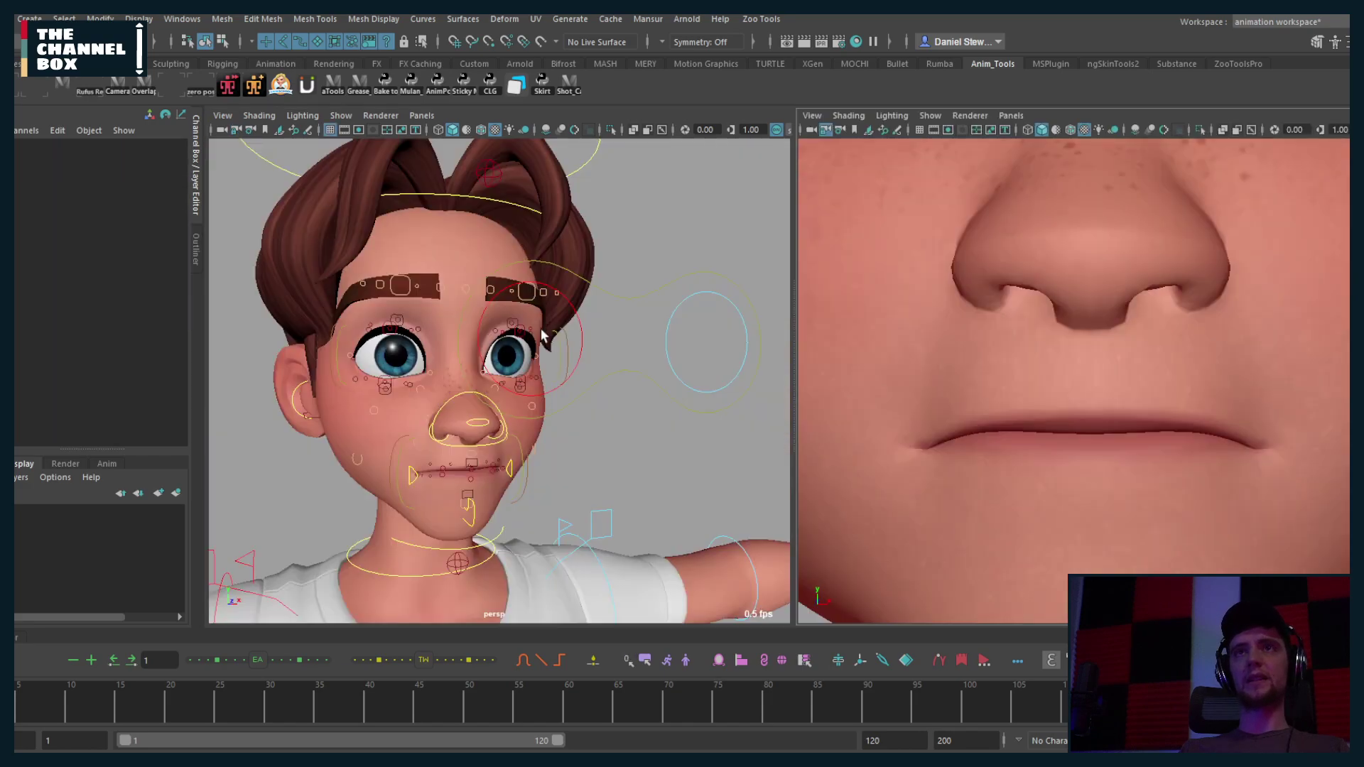
Step: Maximize the perspective view centred on the mouth and box-select the mouth and jaw controls
scroll(526, 398, "up", 5)
middle_click_drag(522, 465, 499, 398, "alt")
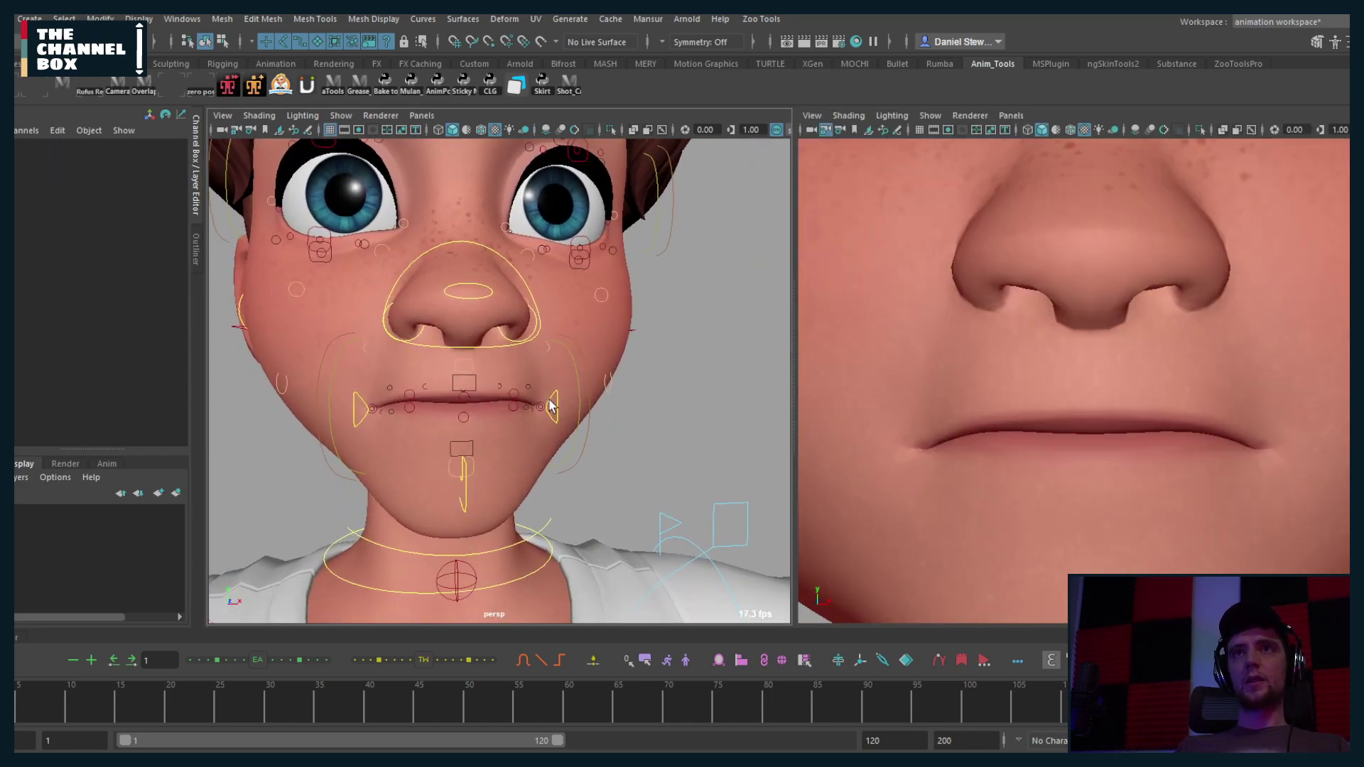
key("space")
scroll(662, 397, "down", 3)
scroll(636, 406, "up", 3)
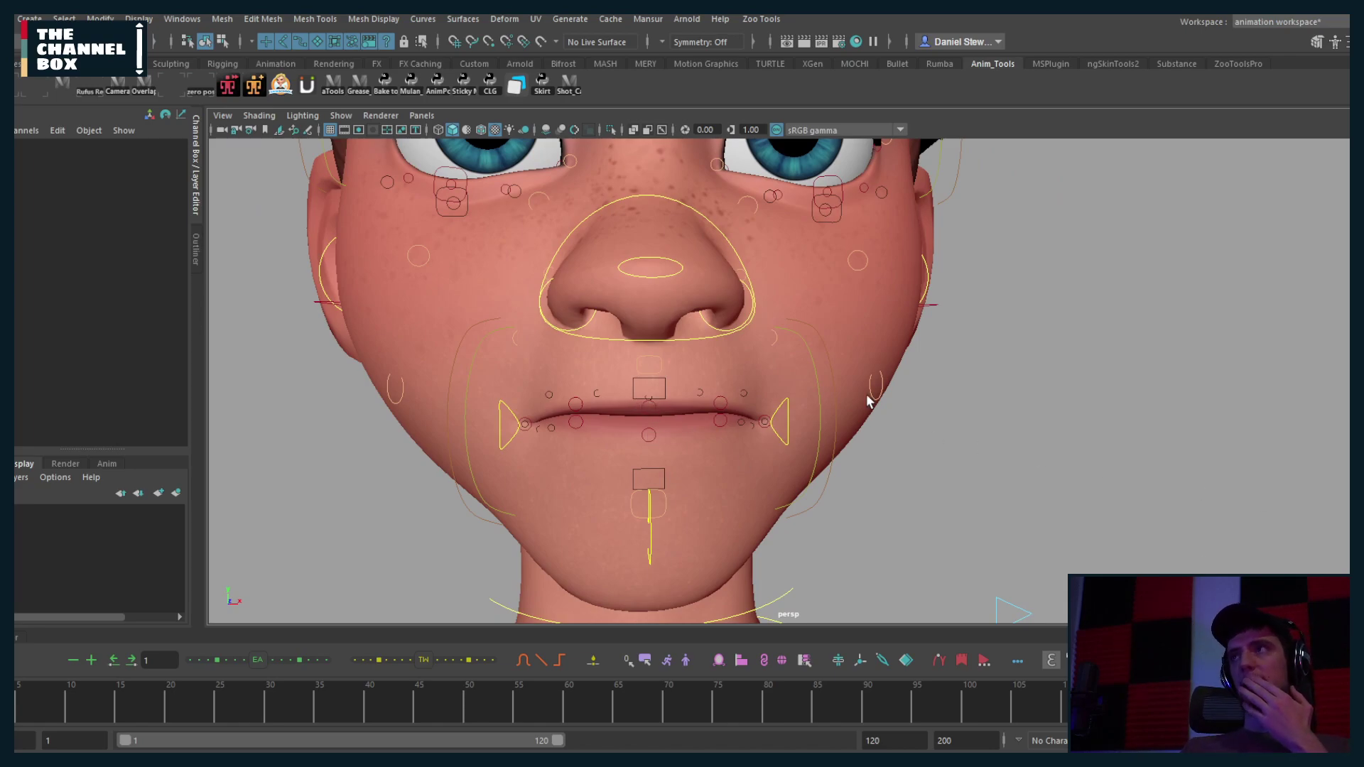
left_click_drag(426, 312, 853, 568)
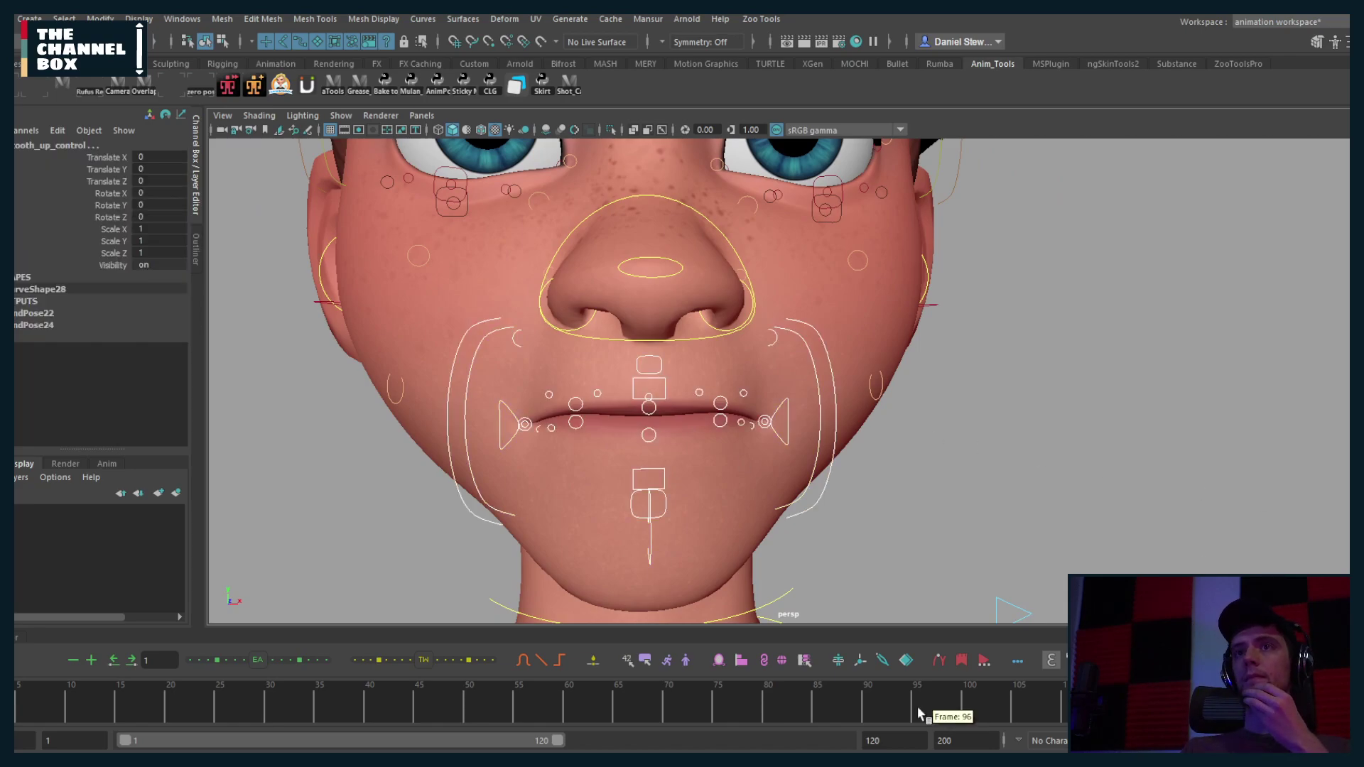
Step: Save the selected controls as a selection set named 'Mouth' and key a wider mouth pose
left_click(644, 660)
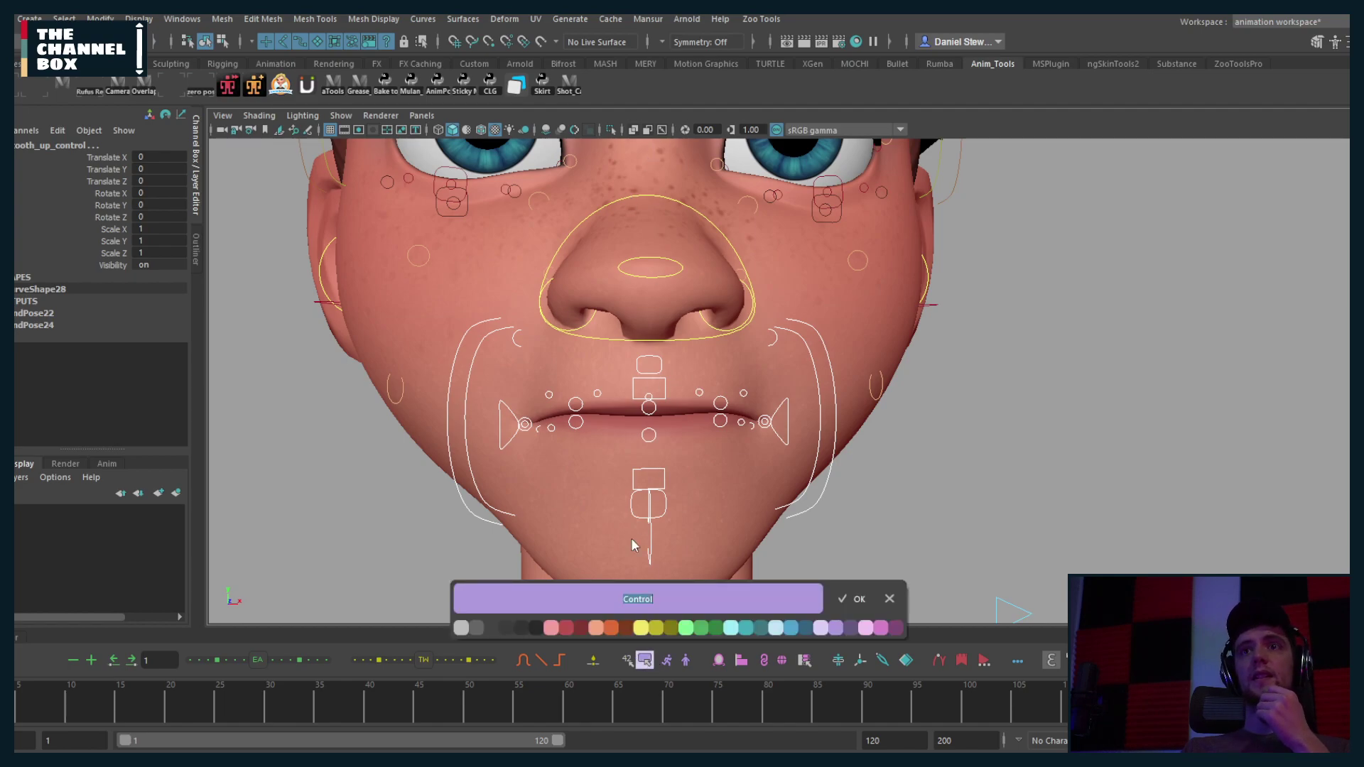
type("Mout")
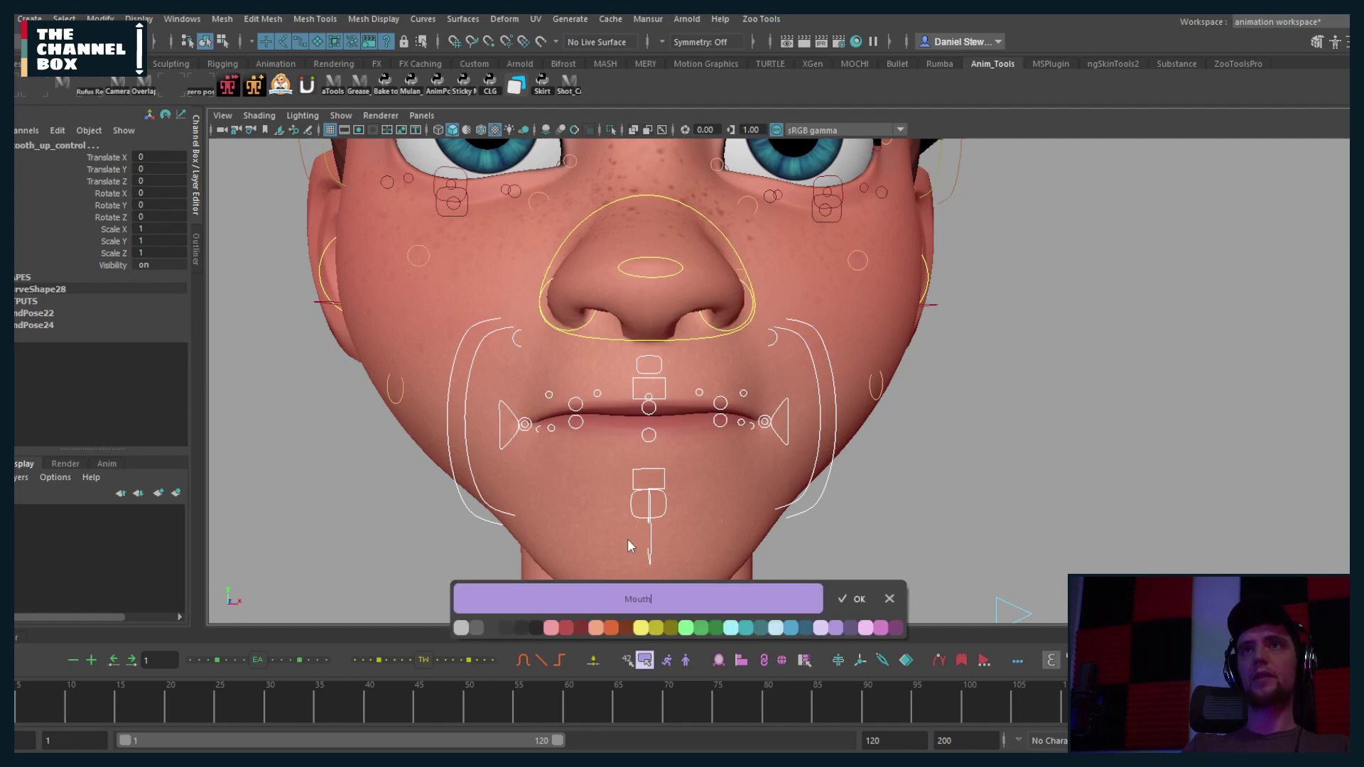
type("h")
key("Return")
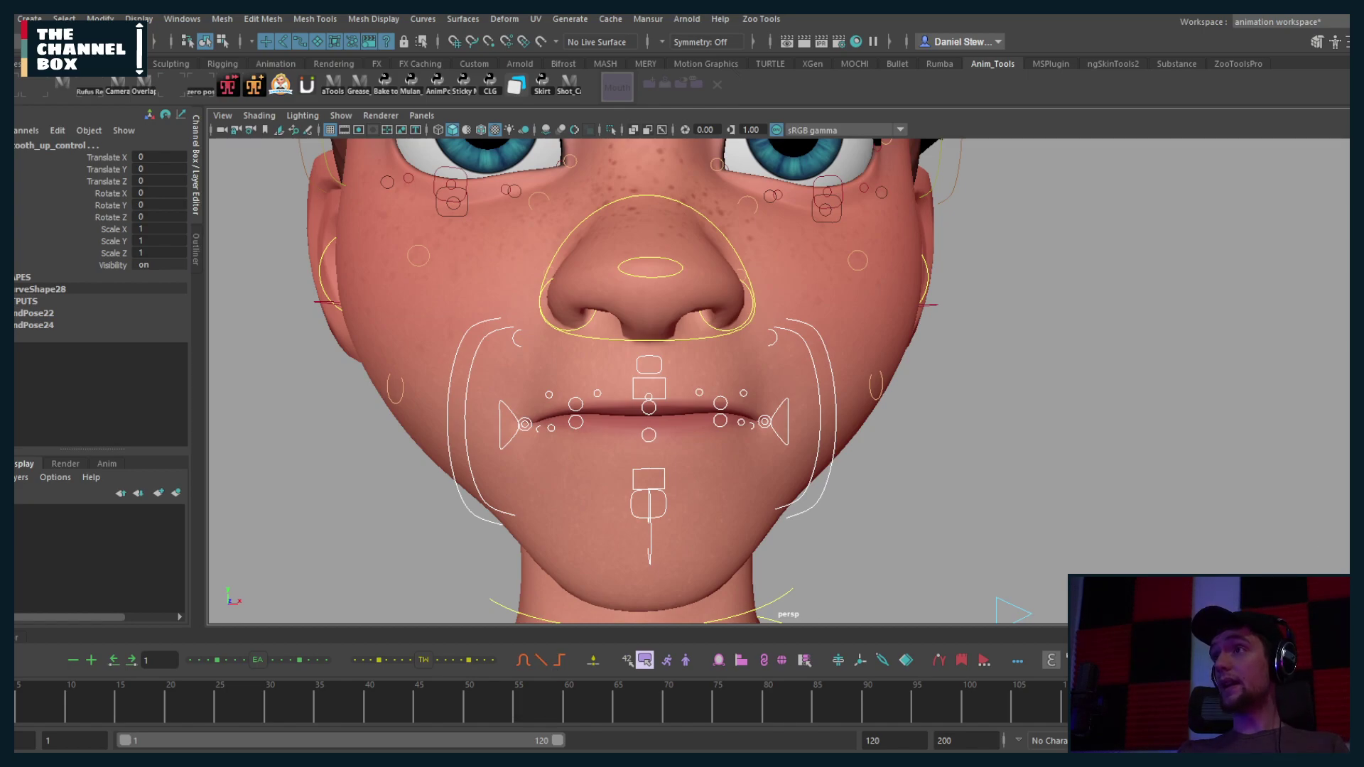
key("ctrl+z")
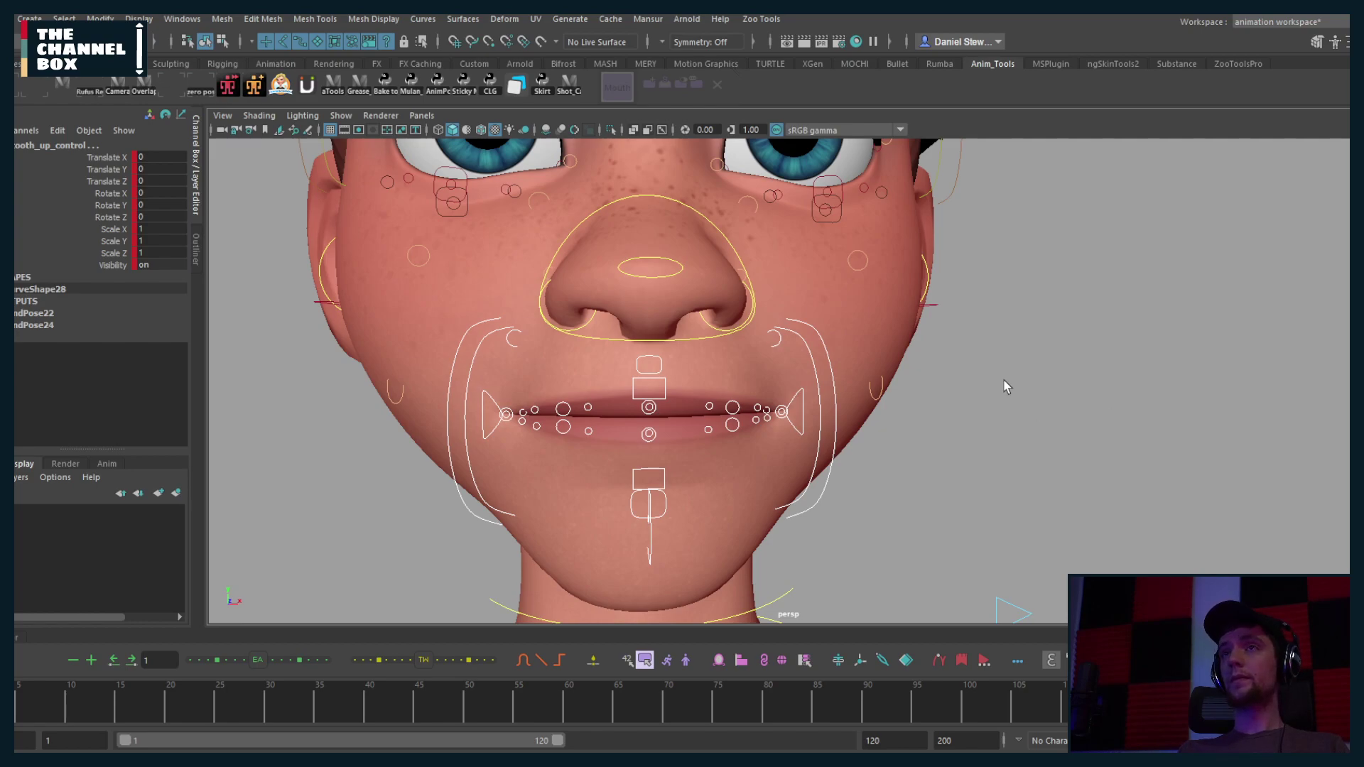
Step: Maximize the perspective view and tumble to a three-quarter view of the boy's face
scroll(923, 384, "down", 1)
key("space")
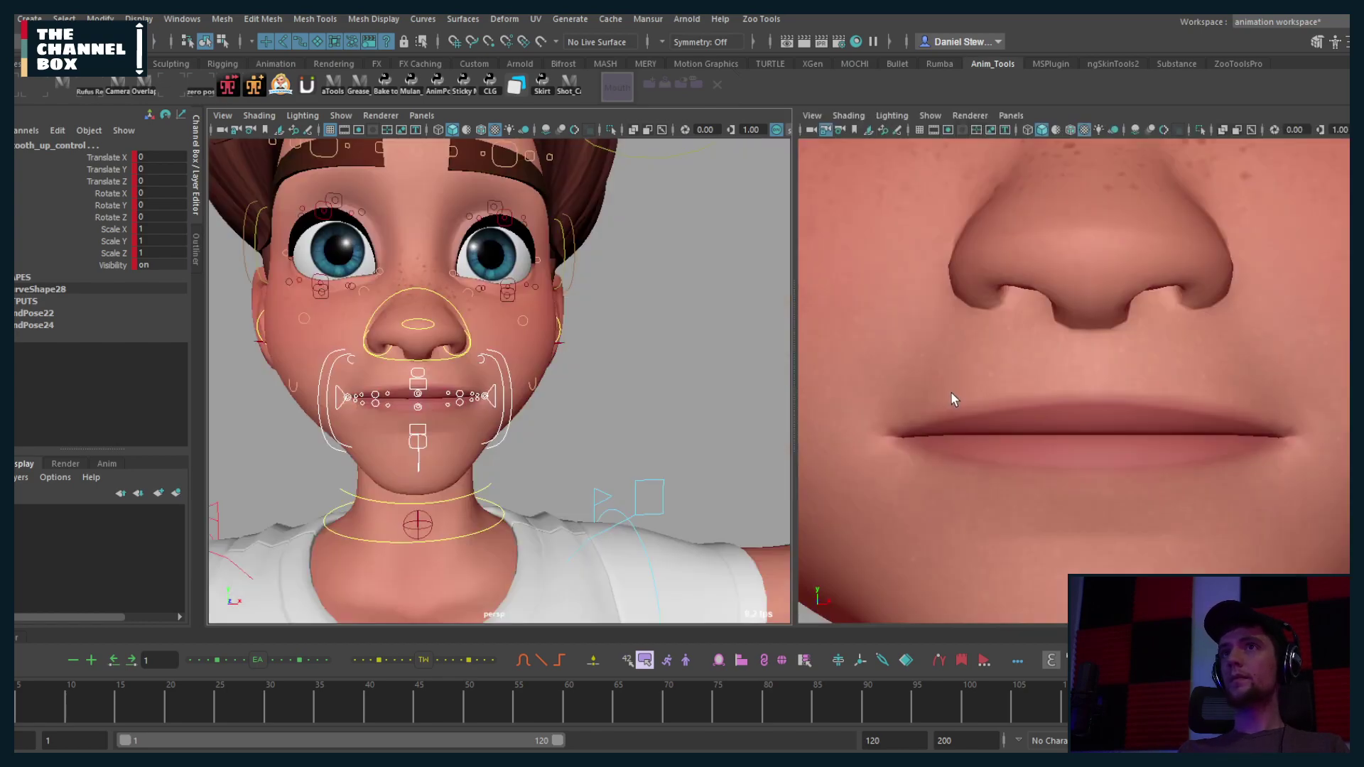
key("space")
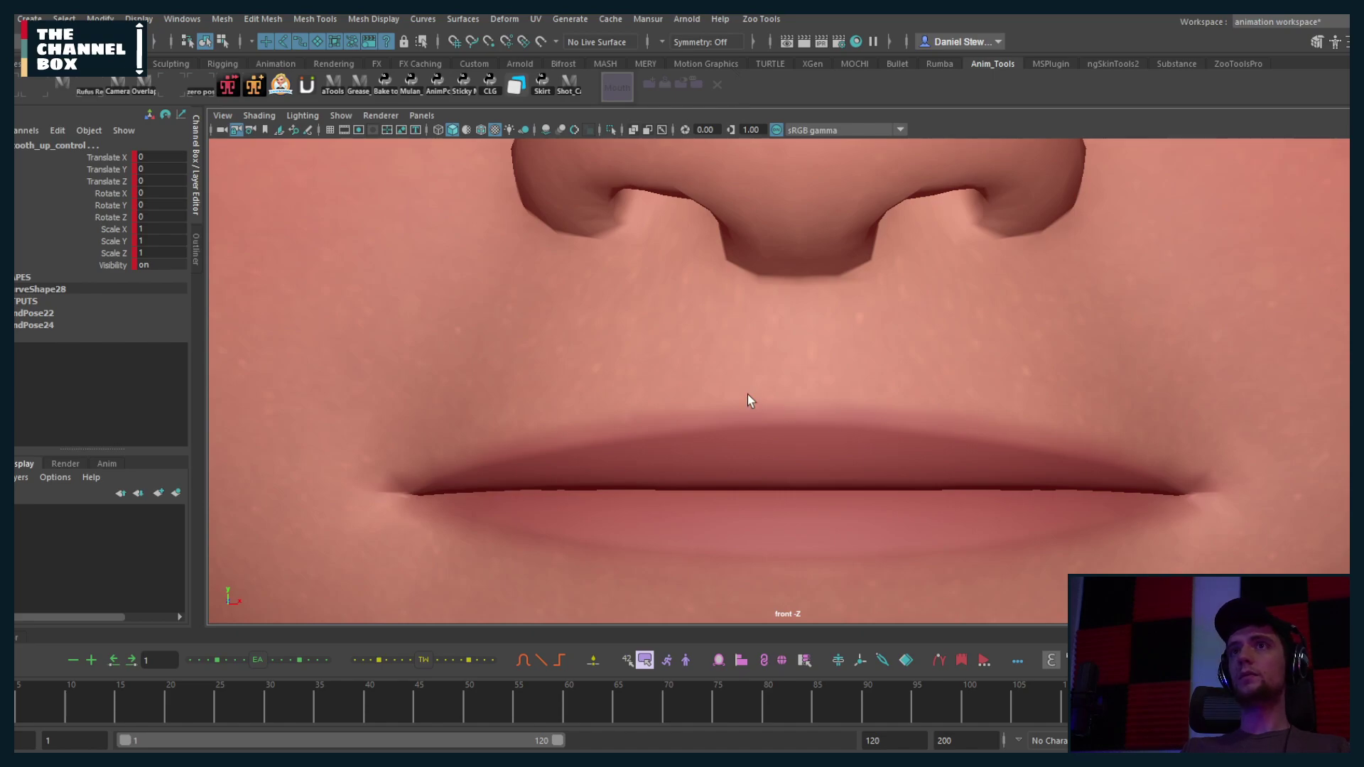
key("space")
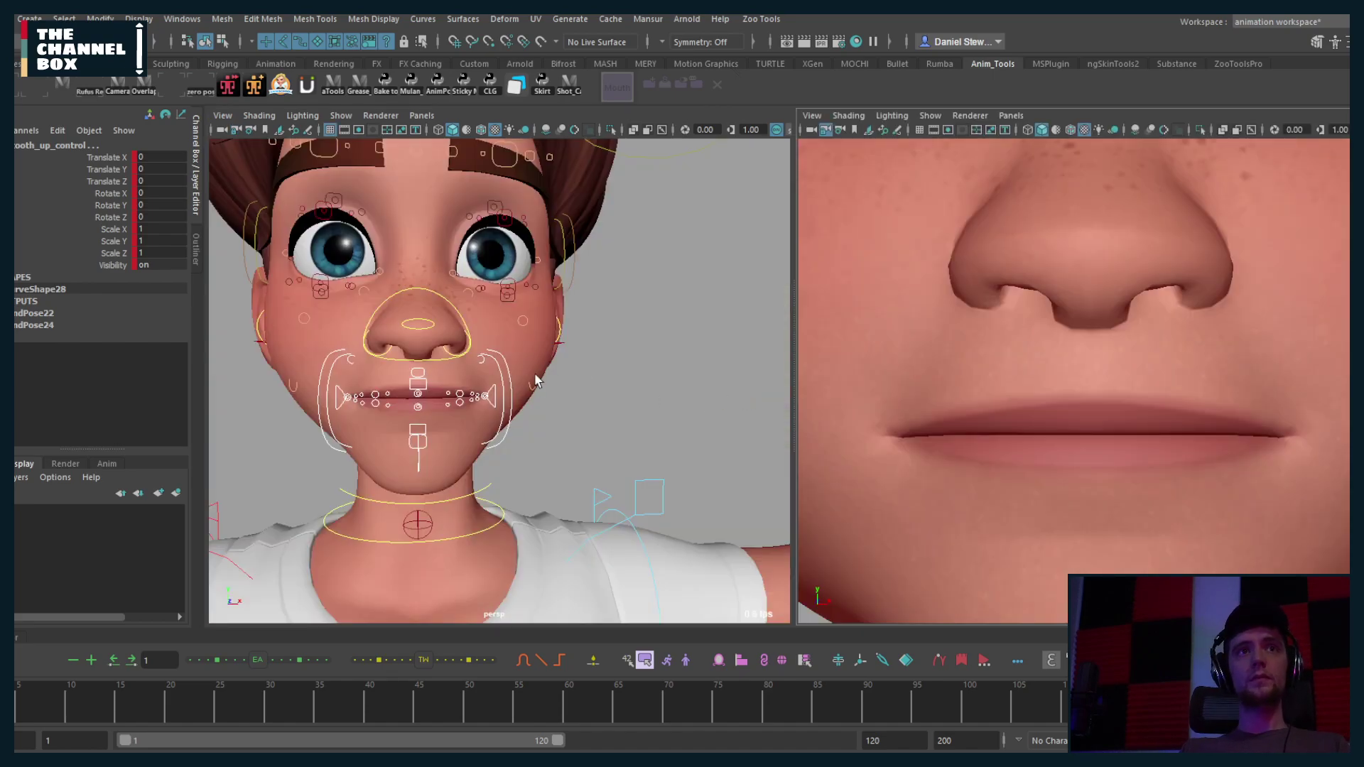
key("space")
scroll(549, 376, "up", 2)
left_click_drag(549, 376, 607, 376, "alt")
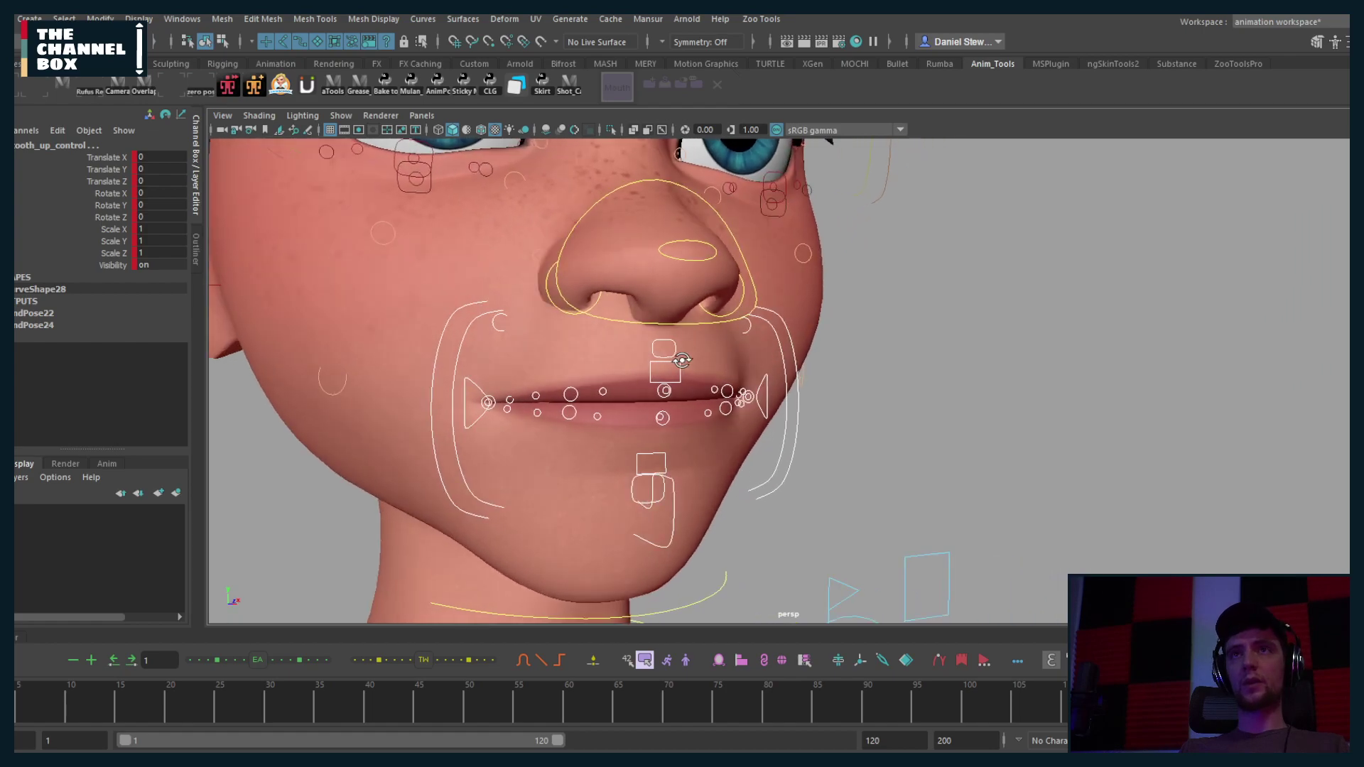
Step: Select the lip base controls and rotate the jaw control slightly open
left_click_drag(650, 369, 618, 451, "alt")
left_click(631, 365)
key("w")
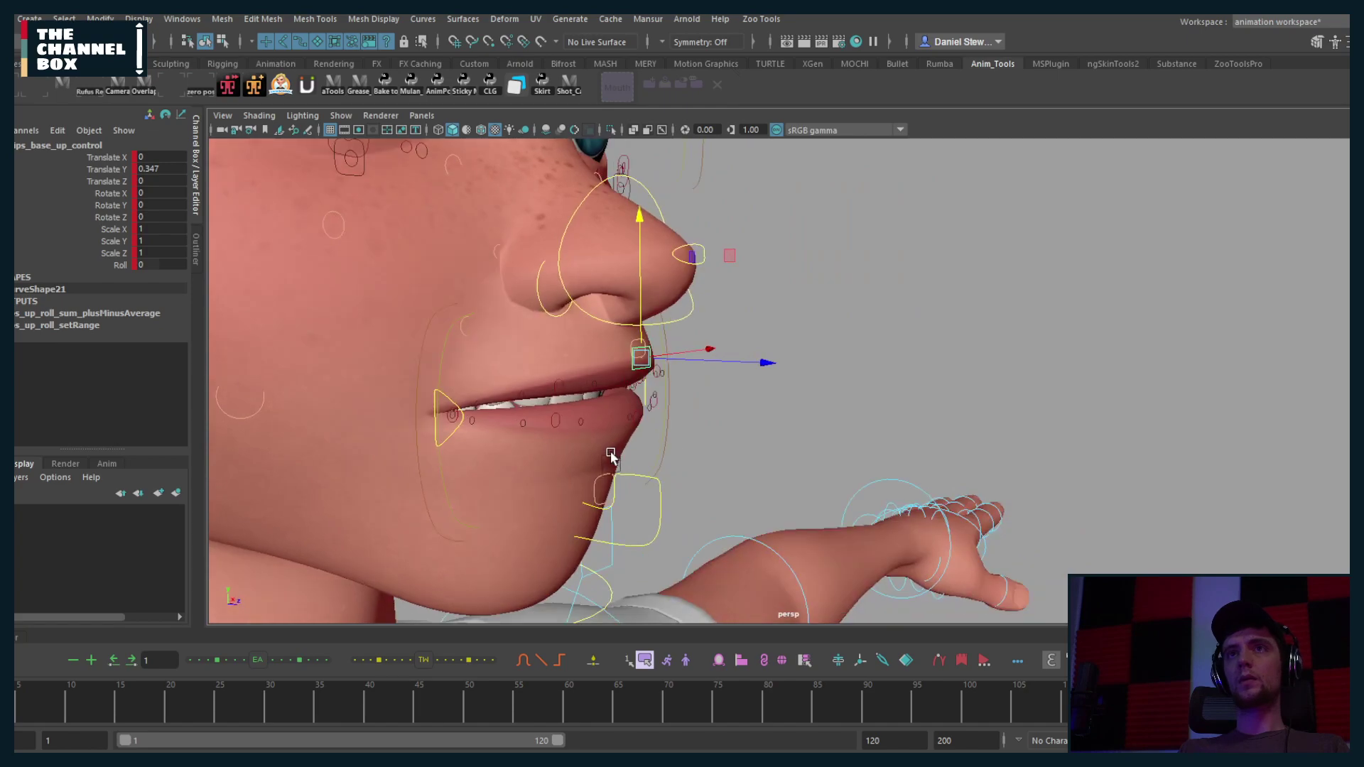
left_click(610, 461)
left_click(655, 512)
key("e")
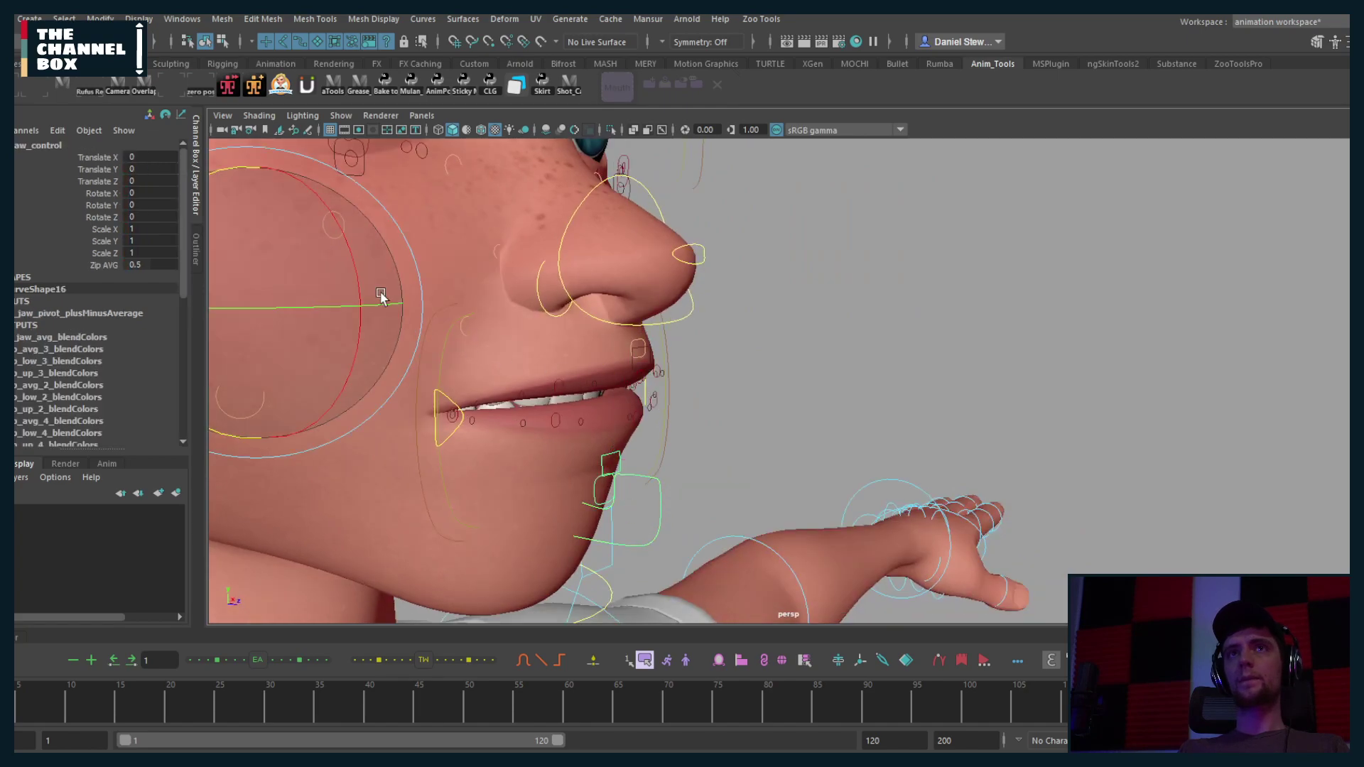
left_click_drag(356, 275, 355, 285)
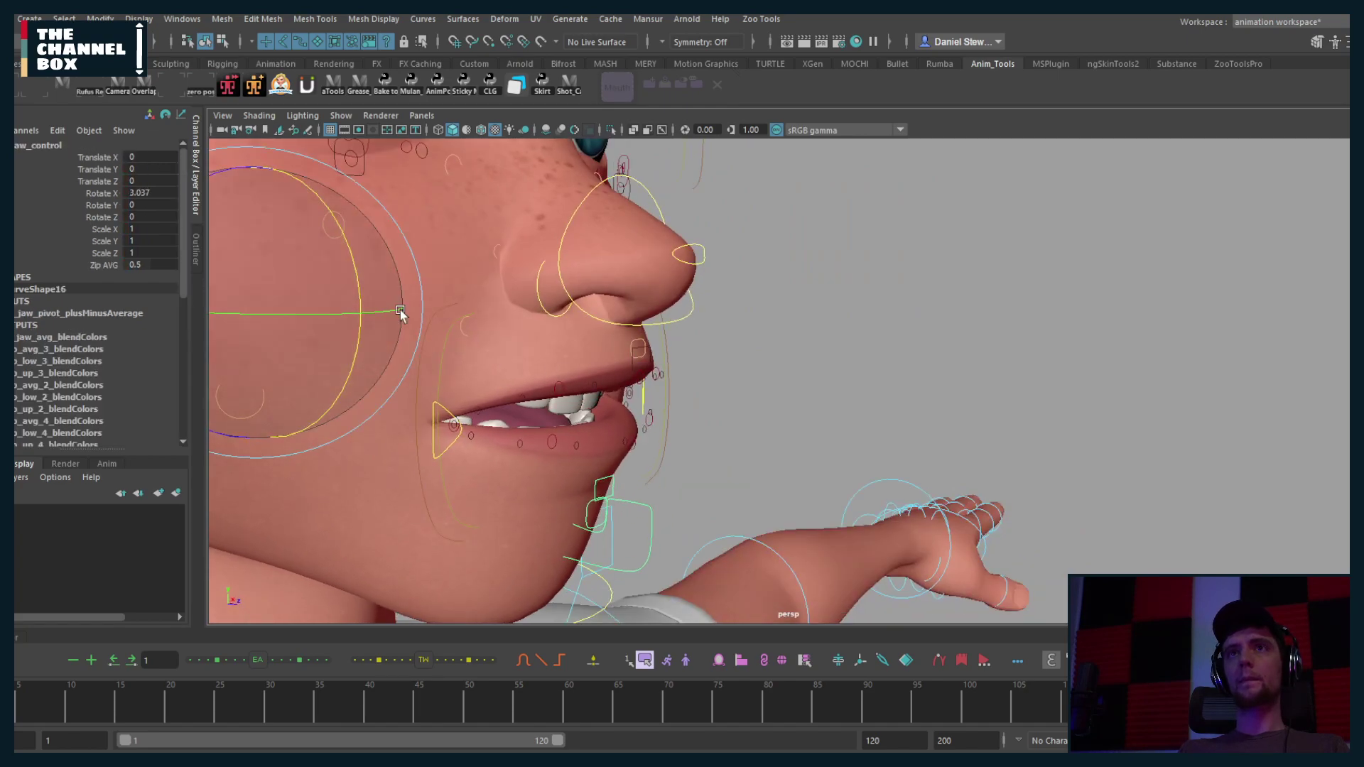
Step: Roll the lower lip to -5.6 and push it up and back
left_click(603, 496)
left_click_drag(657, 480, 282, 251, "alt")
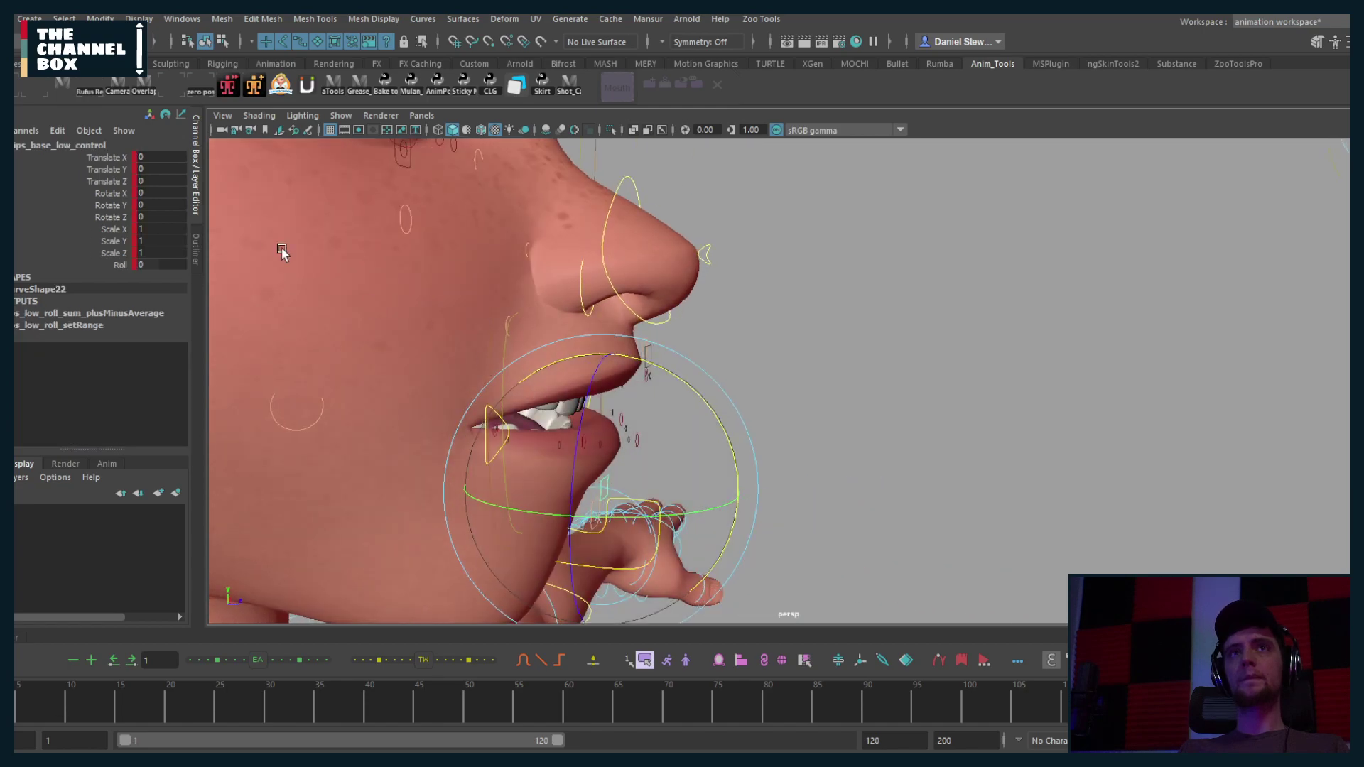
left_click(121, 265)
middle_click_drag(709, 356, 696, 390)
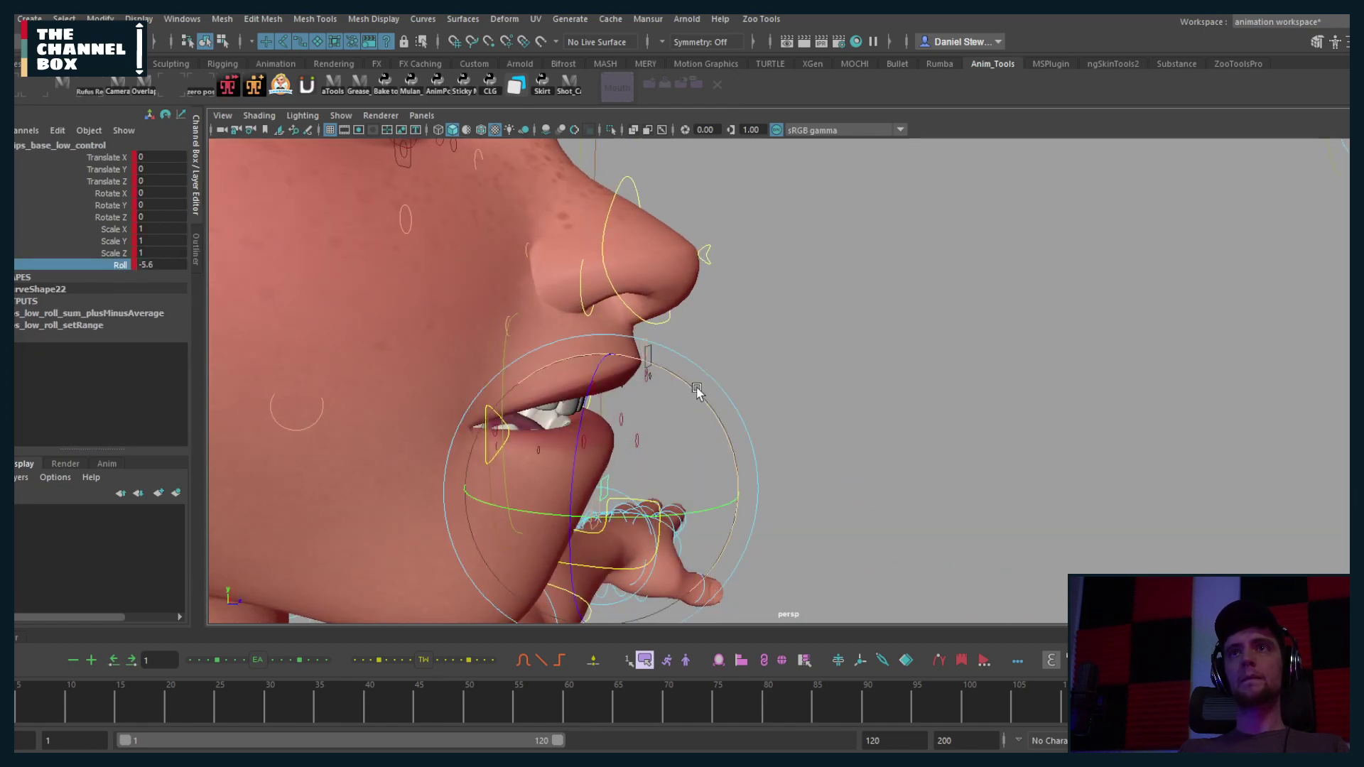
left_click_drag(695, 391, 705, 415)
key("w")
left_click_drag(668, 364, 547, 366)
Step: Select the mouth-corner controls, then raise and pull back the lower lip further
left_click(408, 398)
left_click(410, 395)
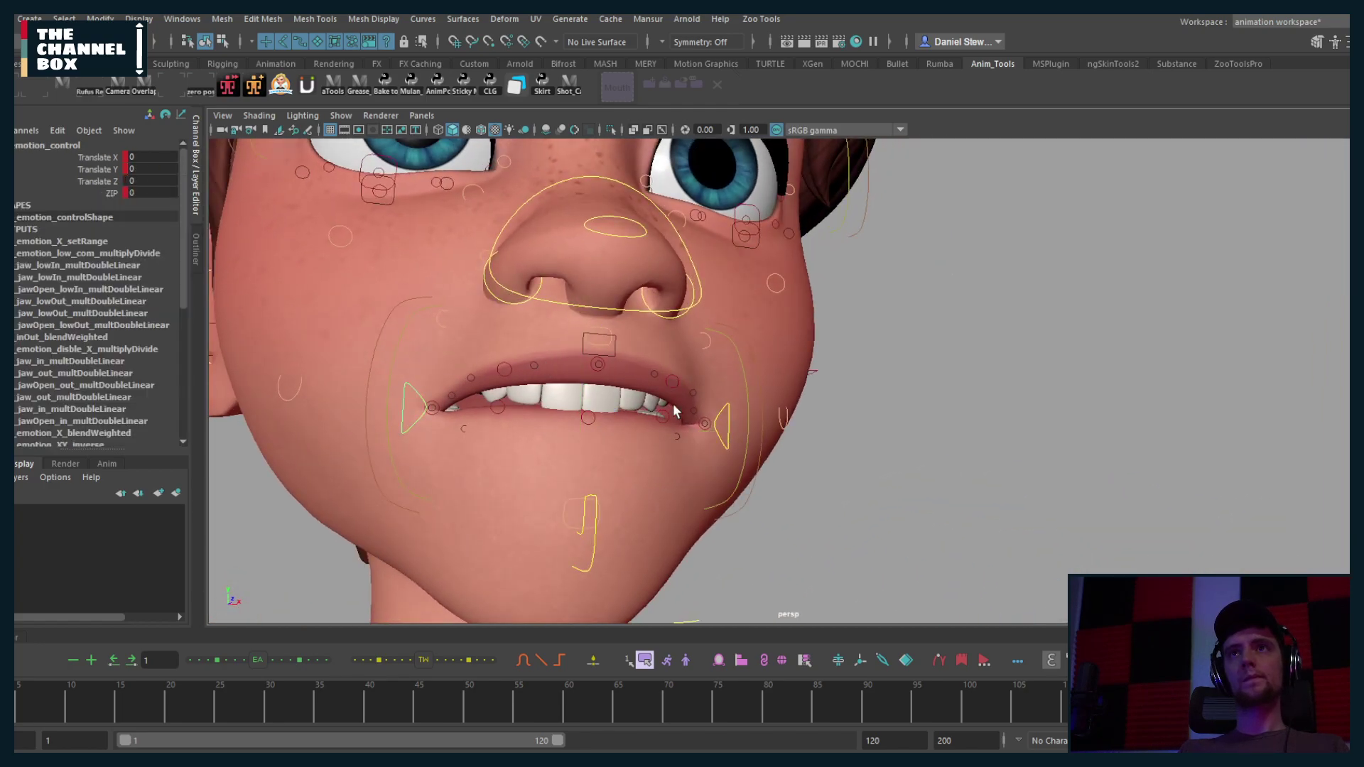
left_click(719, 419)
left_click_drag(726, 411, 677, 534, "alt")
left_click(671, 519)
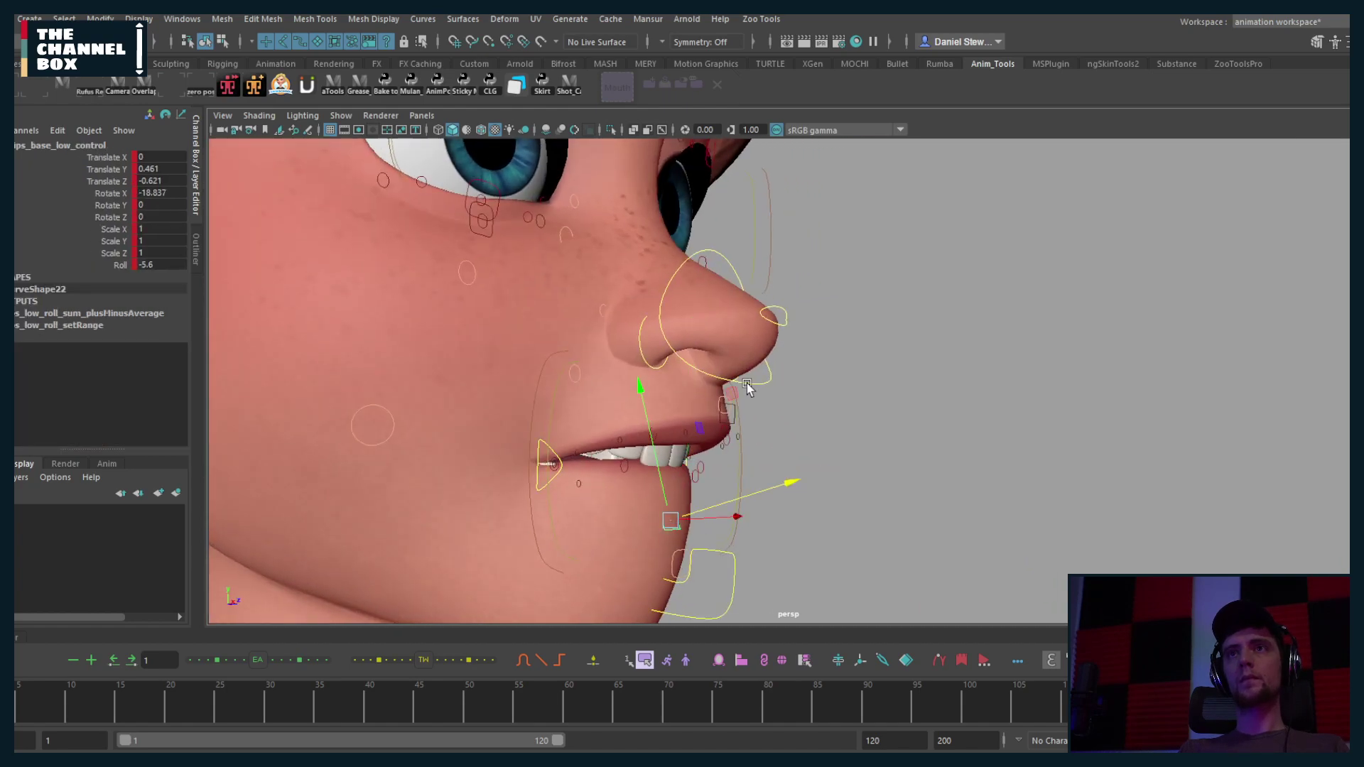
left_click_drag(730, 395, 645, 474)
Step: Isolate the lower lip base control in side profile and move it further up and back
left_click(670, 592)
key("e")
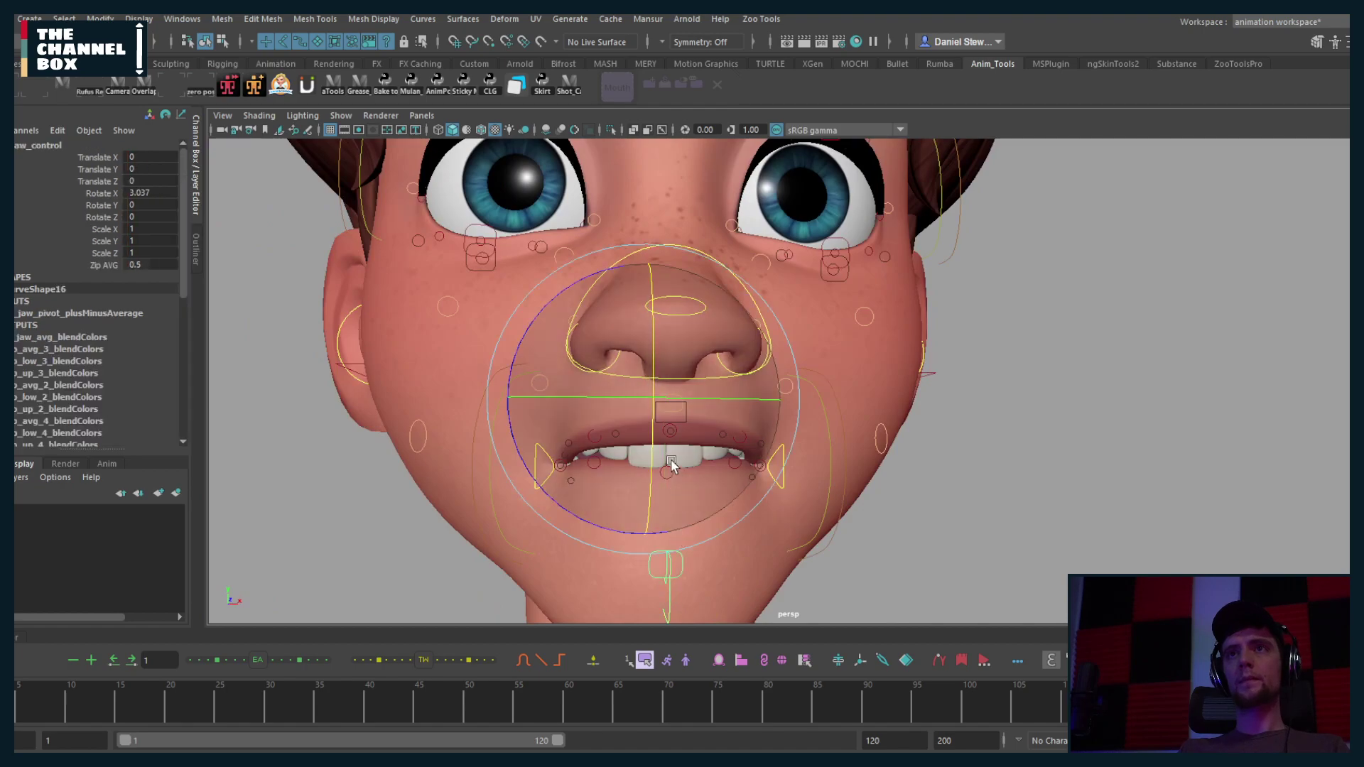
left_click_drag(652, 444, 764, 472, "alt")
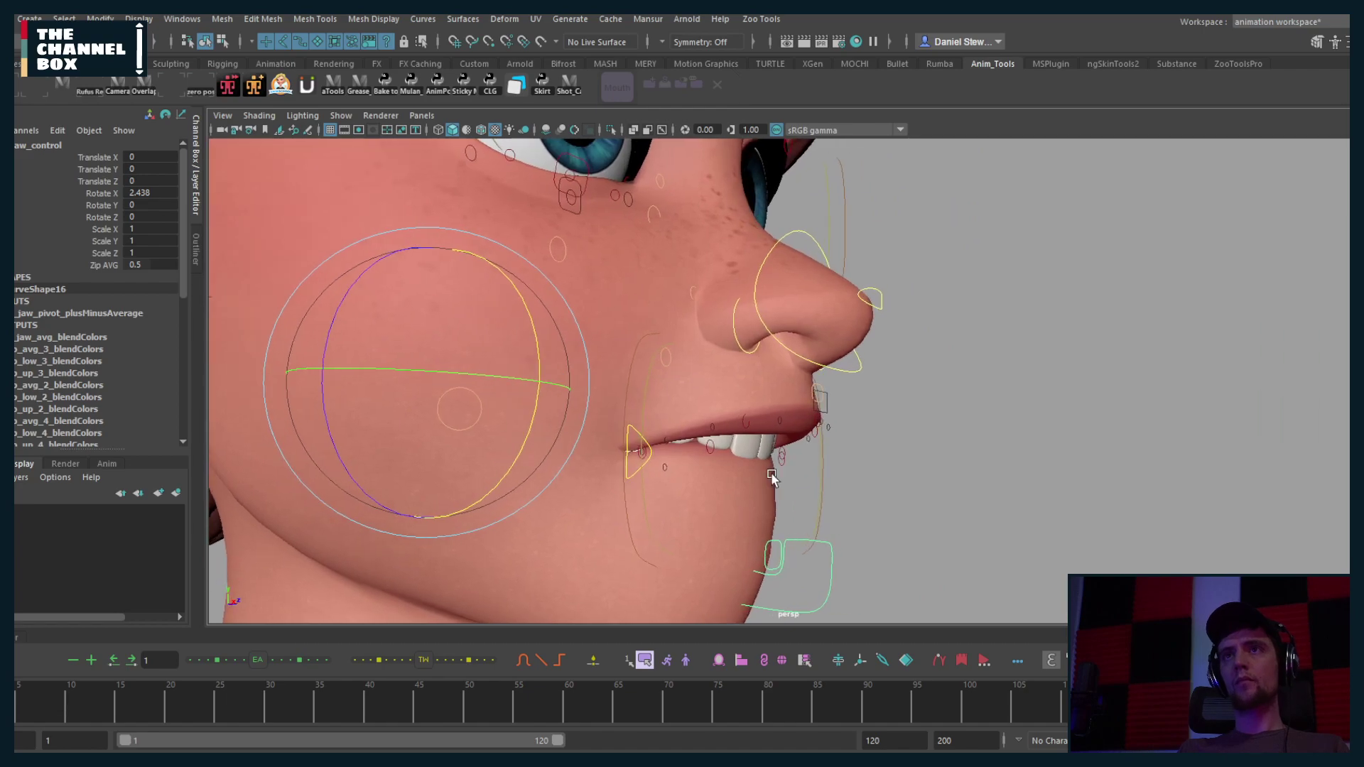
key("ctrl+shift+h")
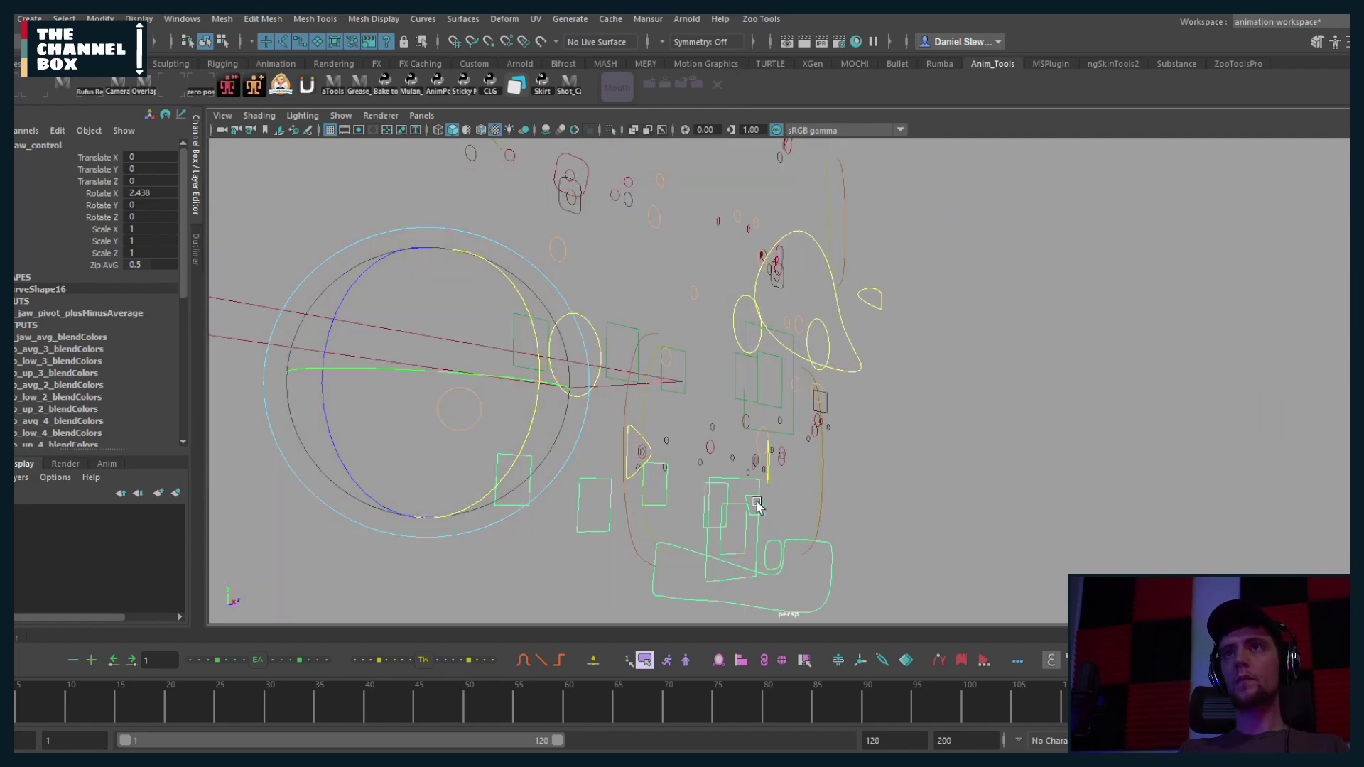
left_click(792, 511)
left_click(753, 510)
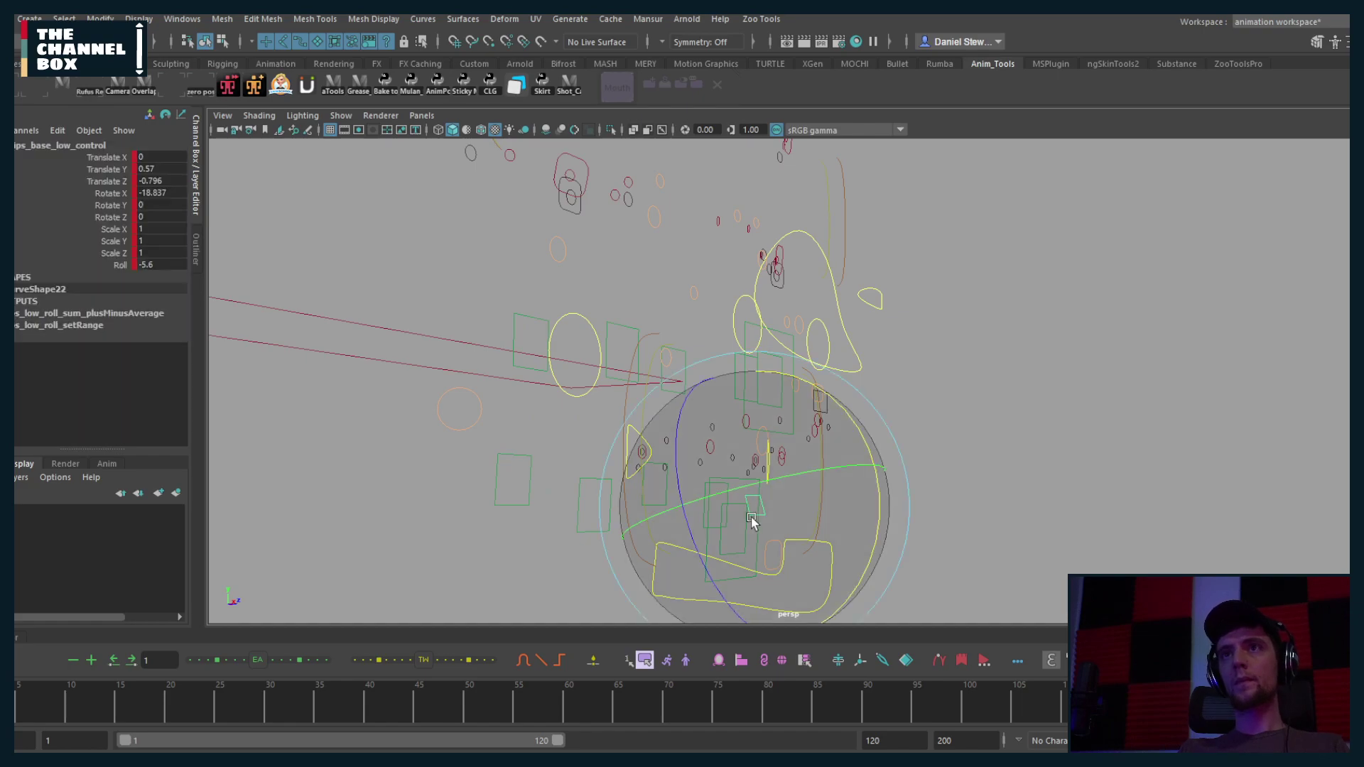
key("ctrl+1")
key("ctrl+1")
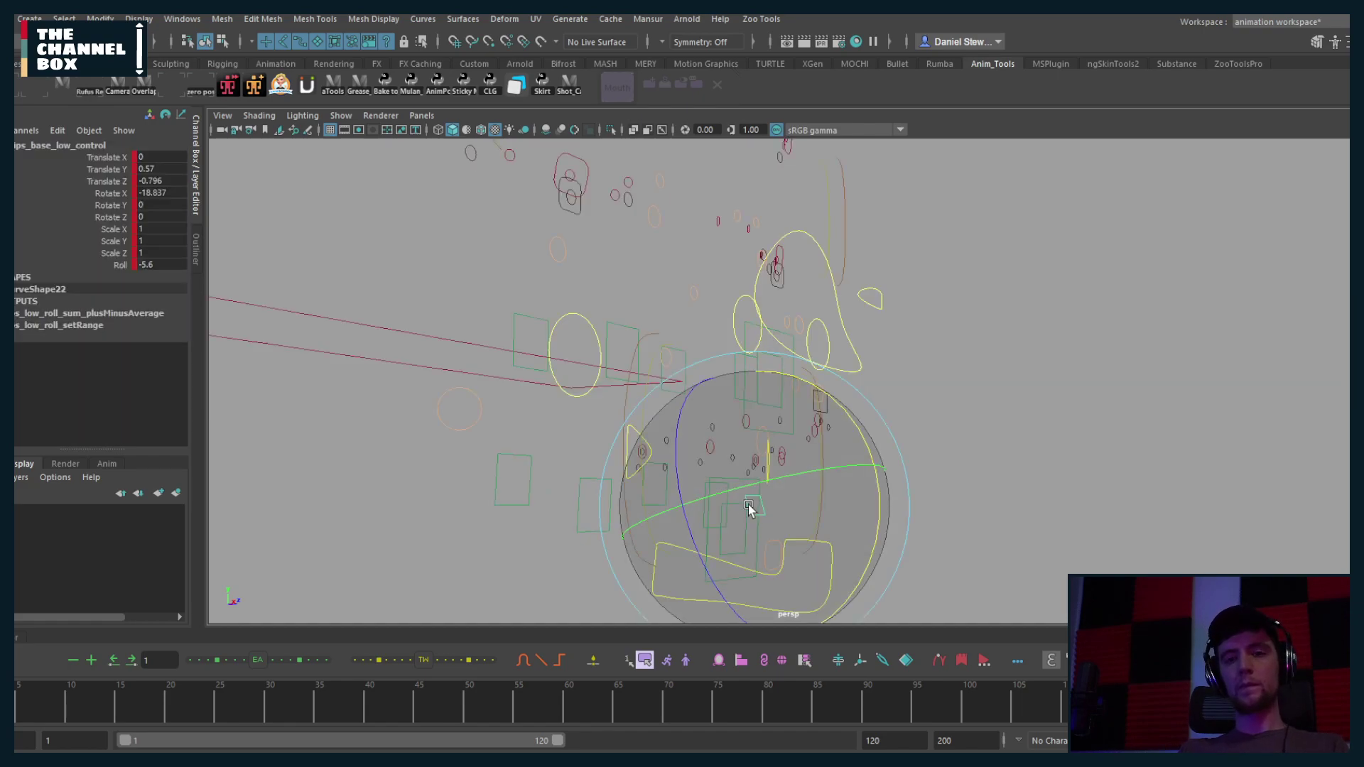
key("w")
middle_click_drag(824, 381, 822, 378)
left_click_drag(822, 378, 691, 403, "alt")
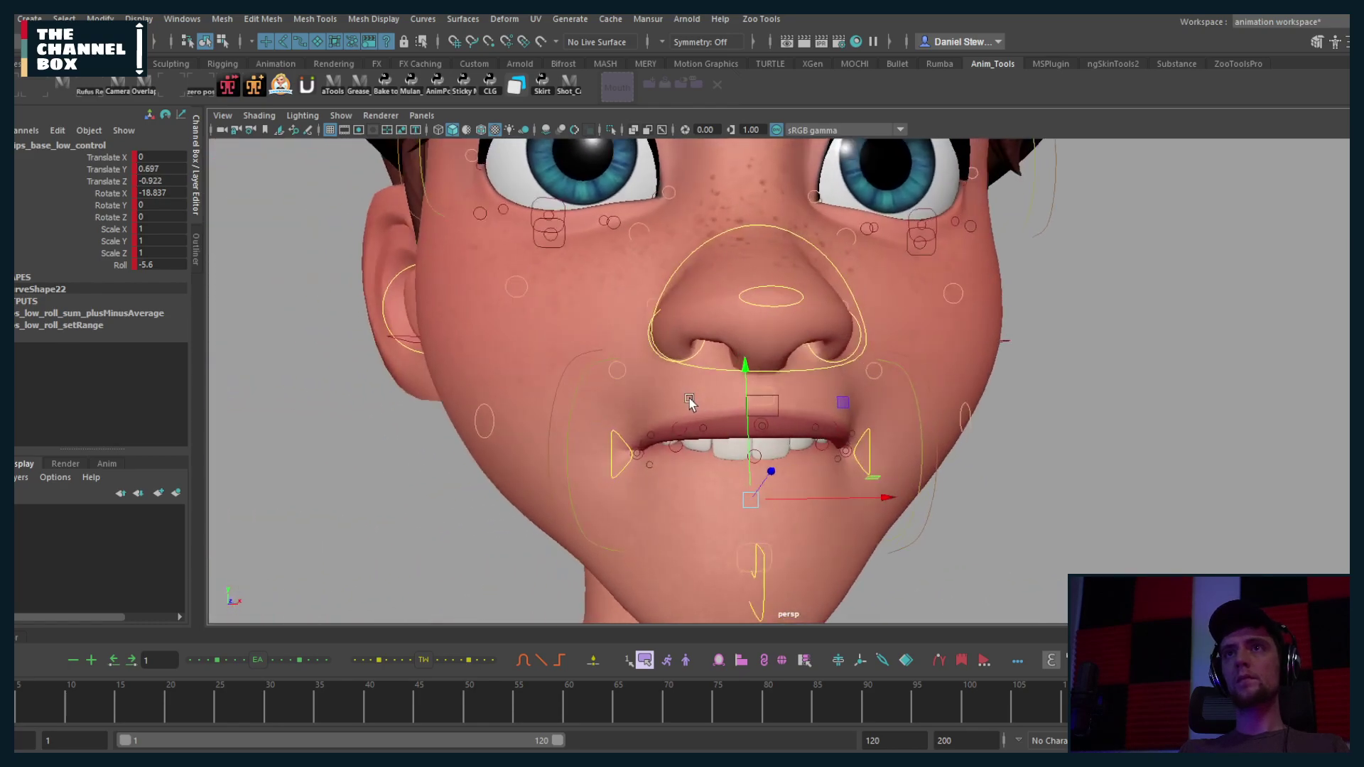
scroll(832, 438, "up", 3)
Step: Raise both sneer controls to lift the upper lip, then roll it outward and back
left_click(826, 427)
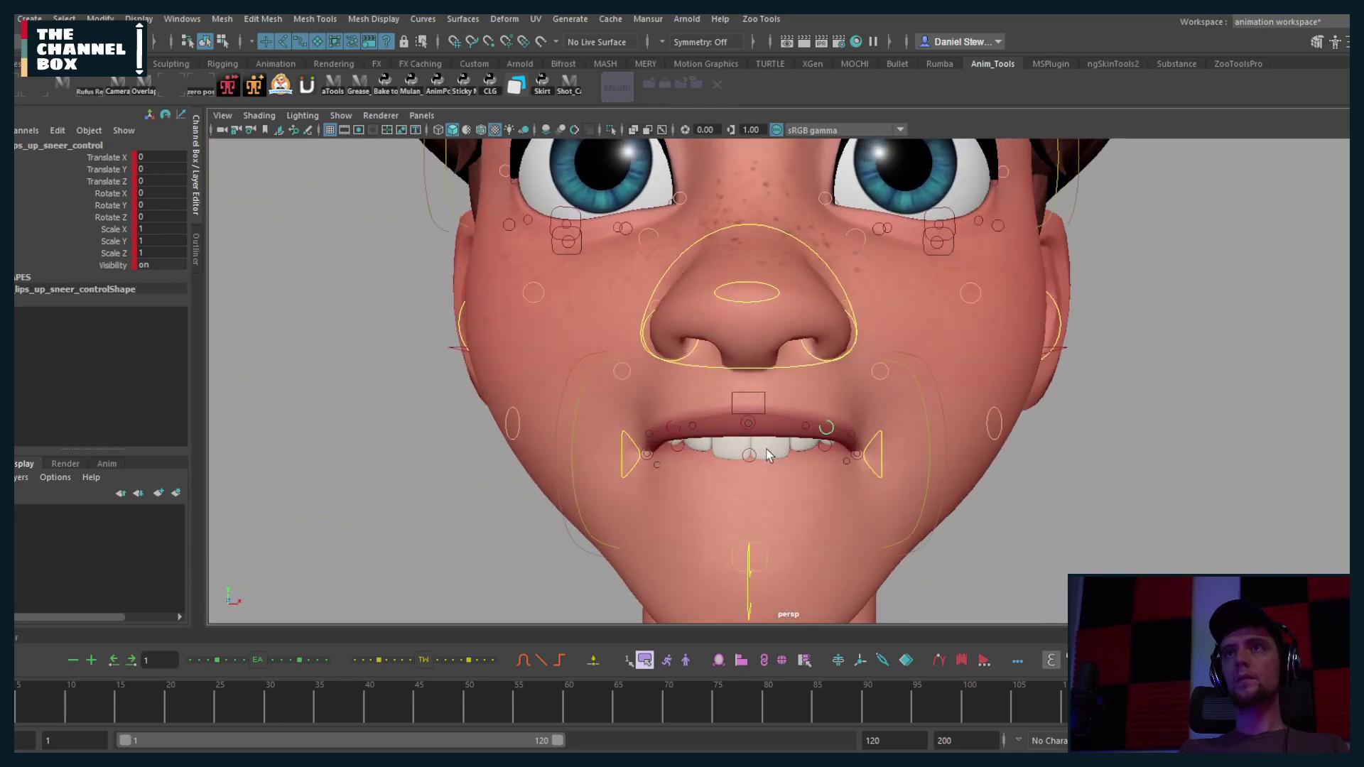
left_click(673, 423, "shift")
left_click_drag(673, 396, 660, 436)
left_click(640, 410)
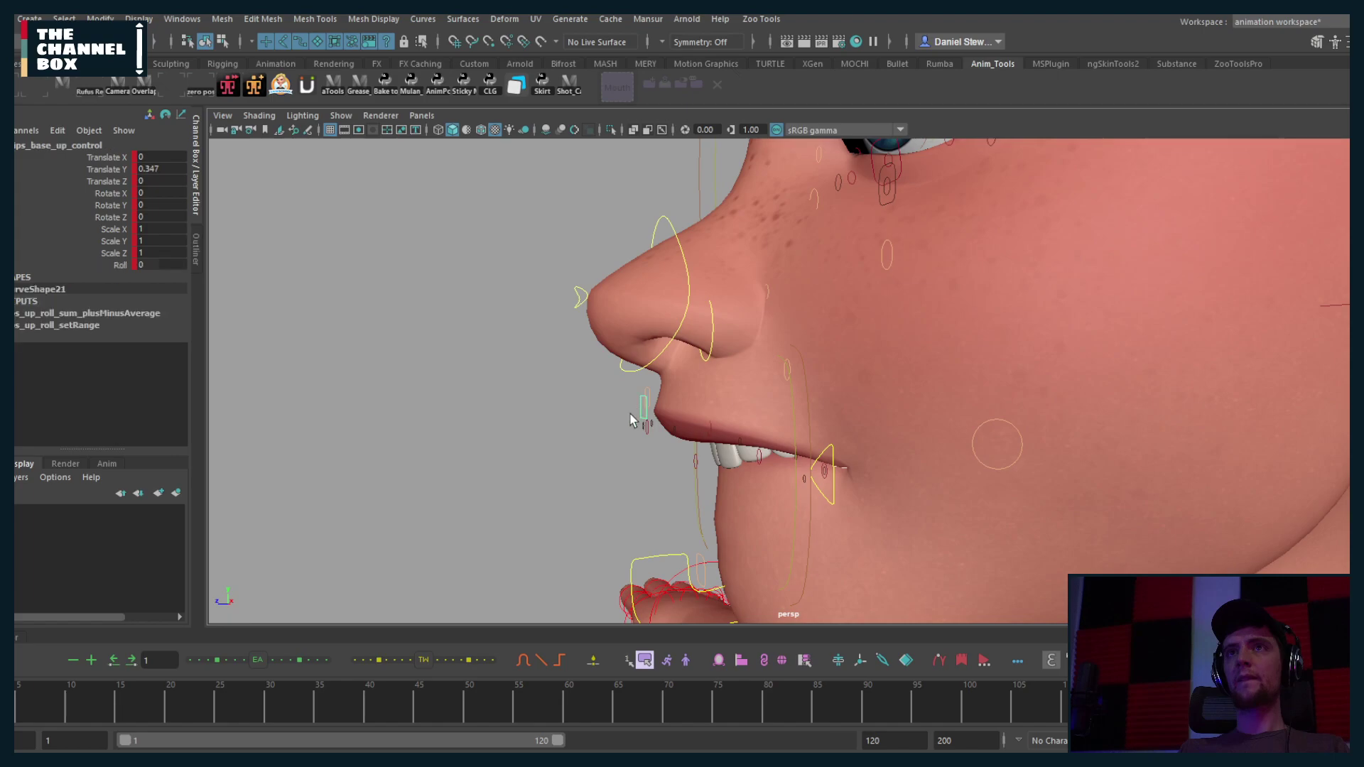
key("e")
left_click_drag(501, 369, 531, 344)
middle_click_drag(532, 344, 538, 334)
left_click_drag(537, 334, 787, 506, "alt")
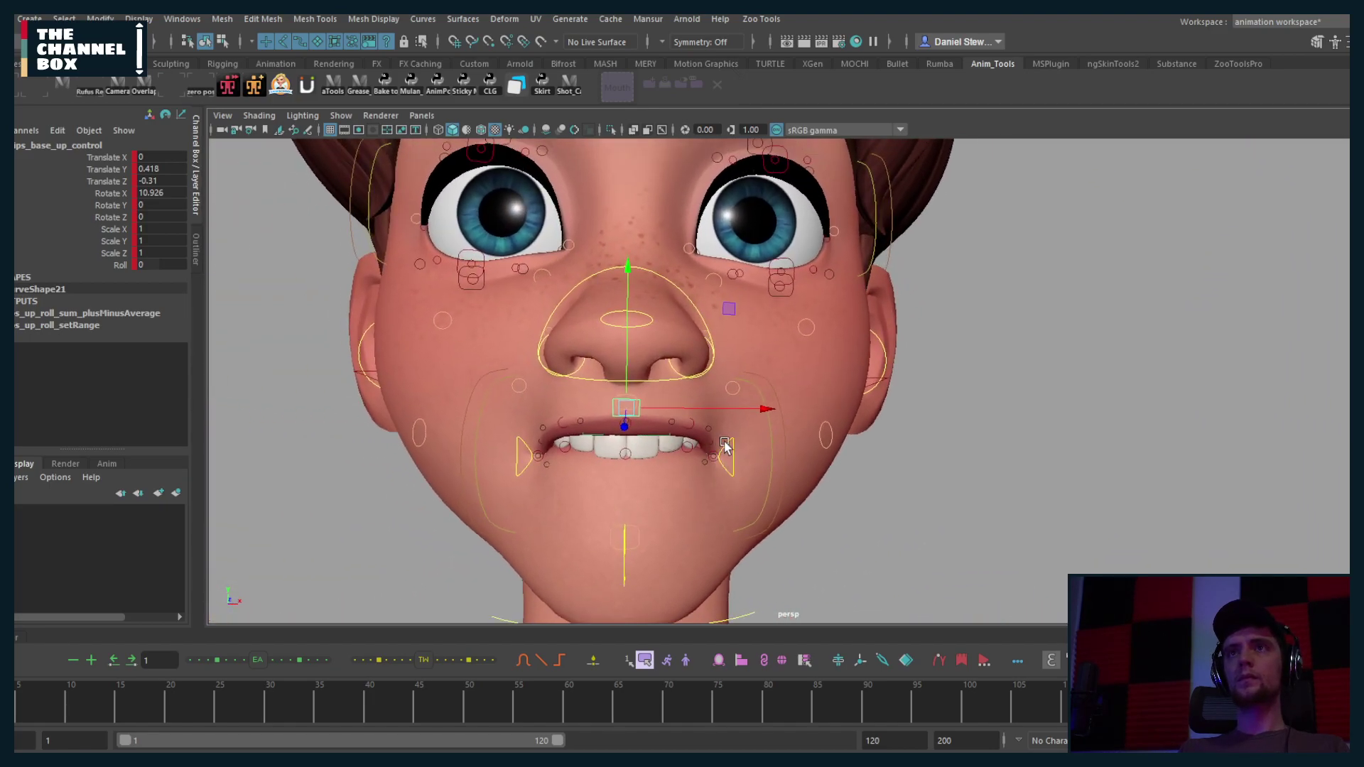
Step: Set both mouth-corner controls to Translate Z -0.3
left_click(722, 448)
left_click_drag(785, 489, 785, 490)
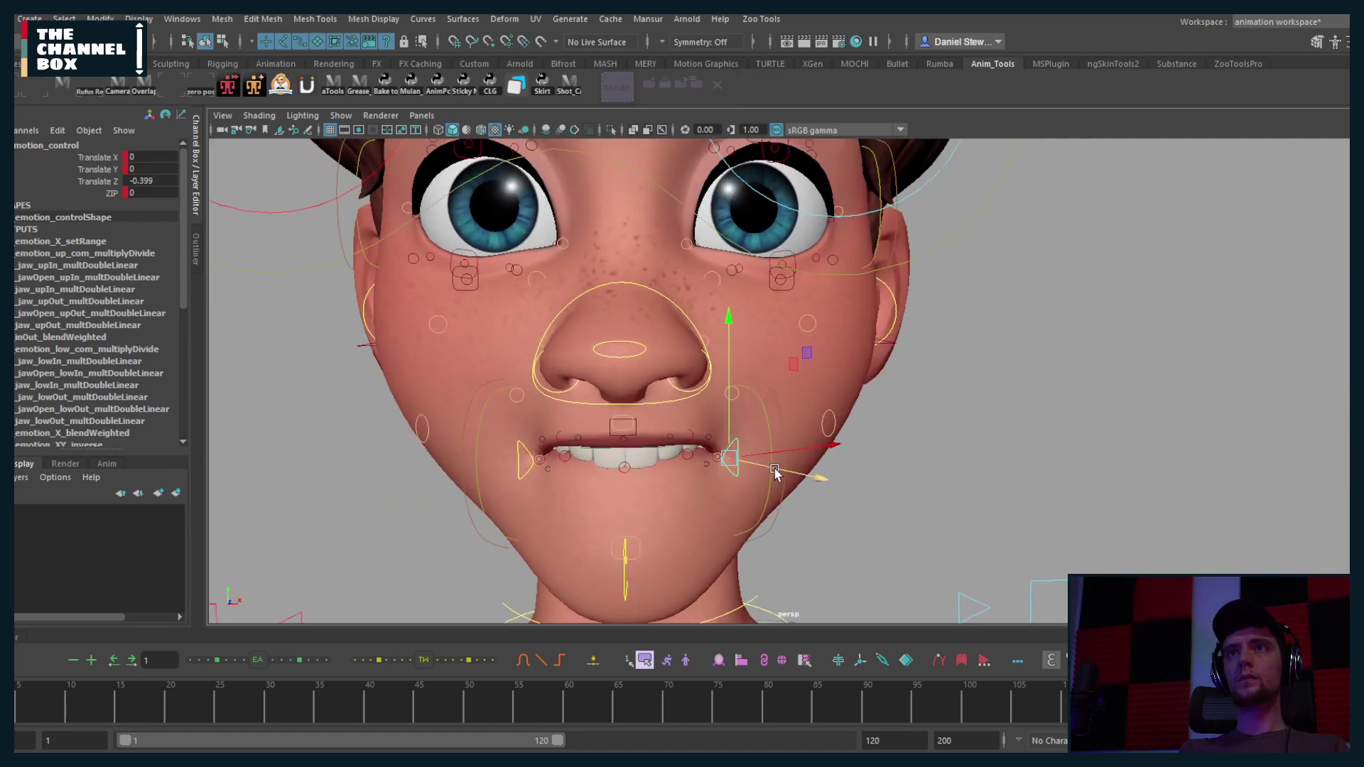
left_click_drag(774, 472, 789, 480)
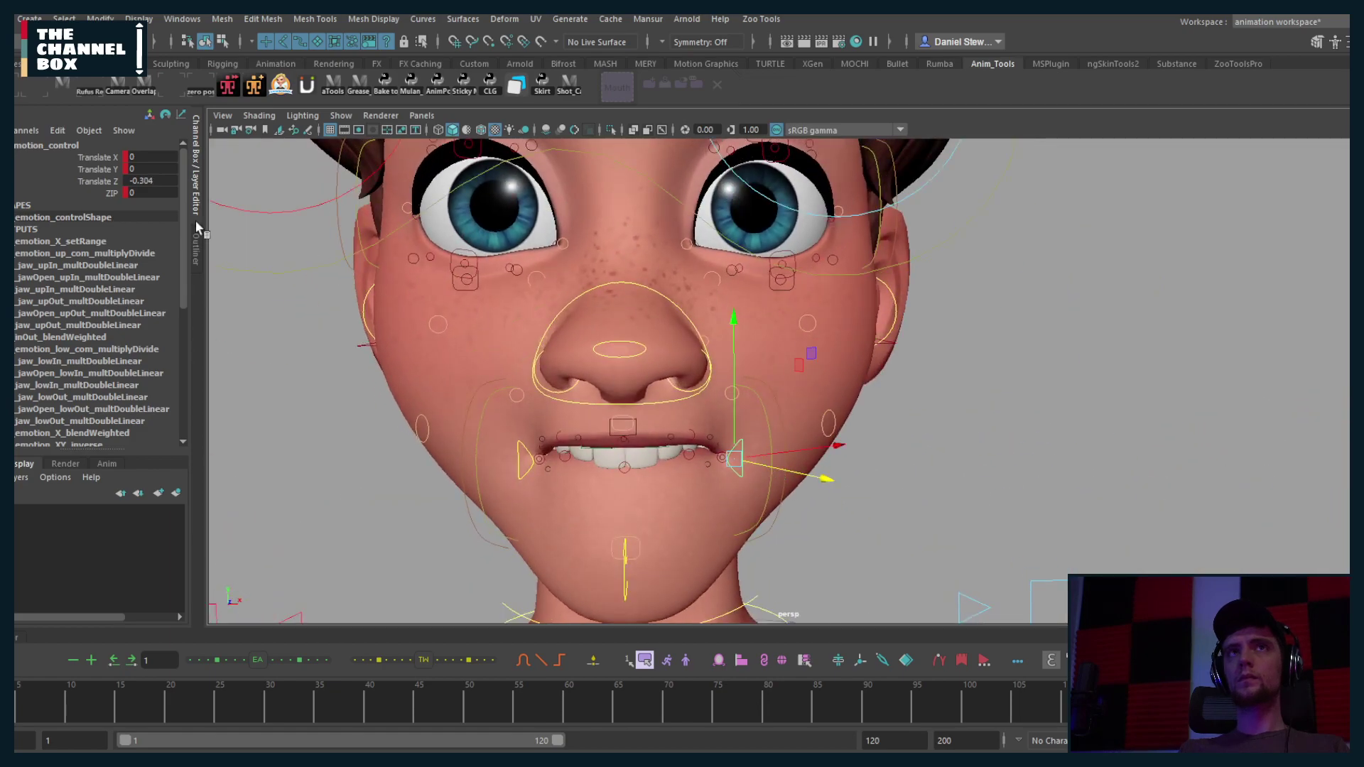
left_click(145, 181)
type("-0.3")
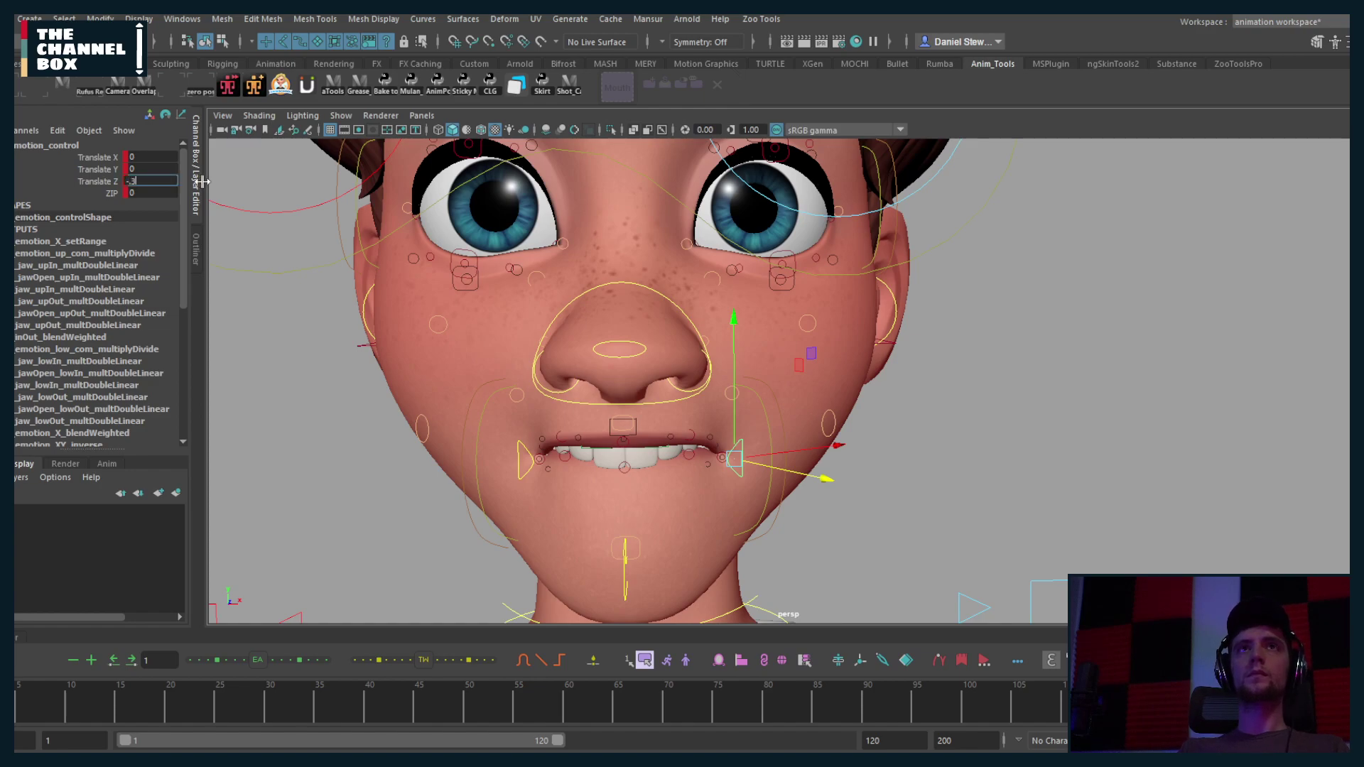
left_click(517, 473)
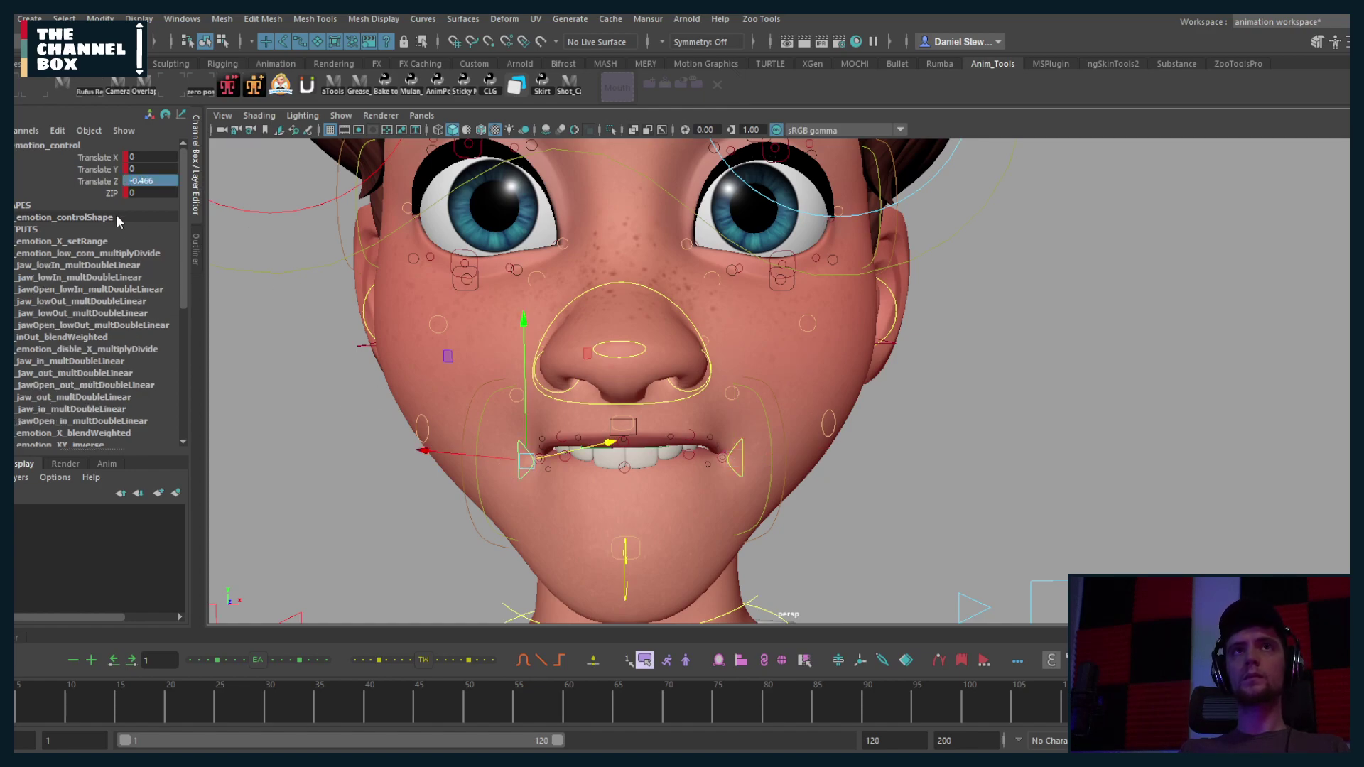
left_click(146, 182)
type("-0.3")
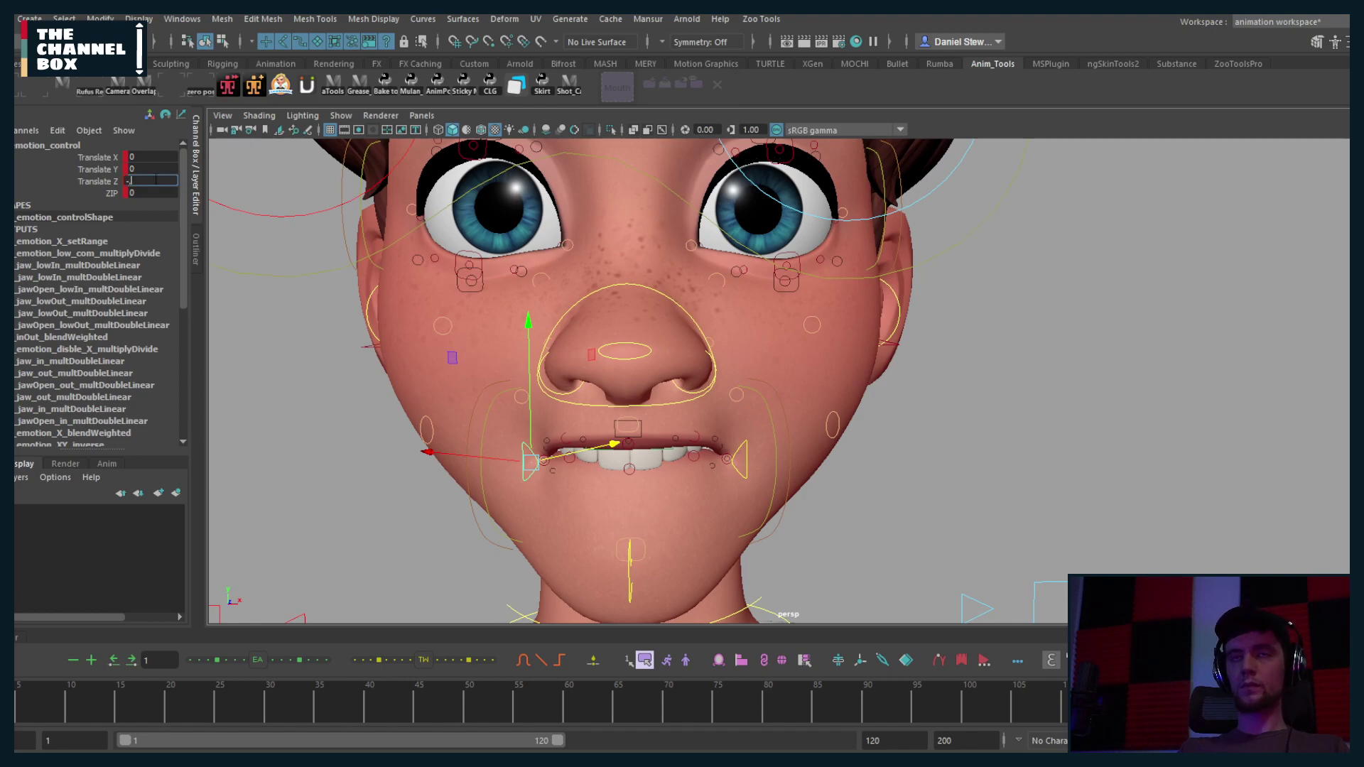
key("Return")
Step: Nudge the lower lip slightly up and back and ease its backward tilt
middle_click_drag(394, 427, 359, 390, "alt")
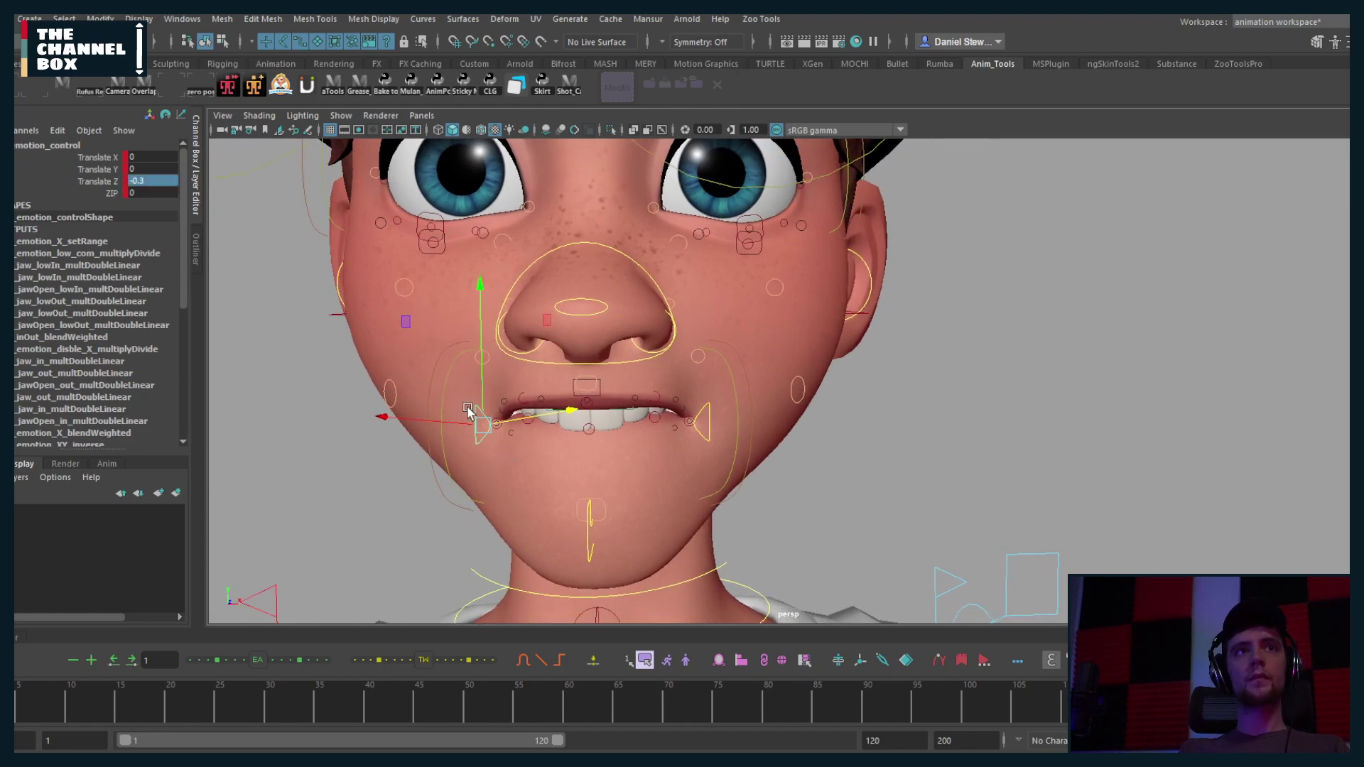
left_click_drag(643, 415, 569, 475, "alt")
right_click_drag(568, 475, 605, 499, "alt")
key("alt+1")
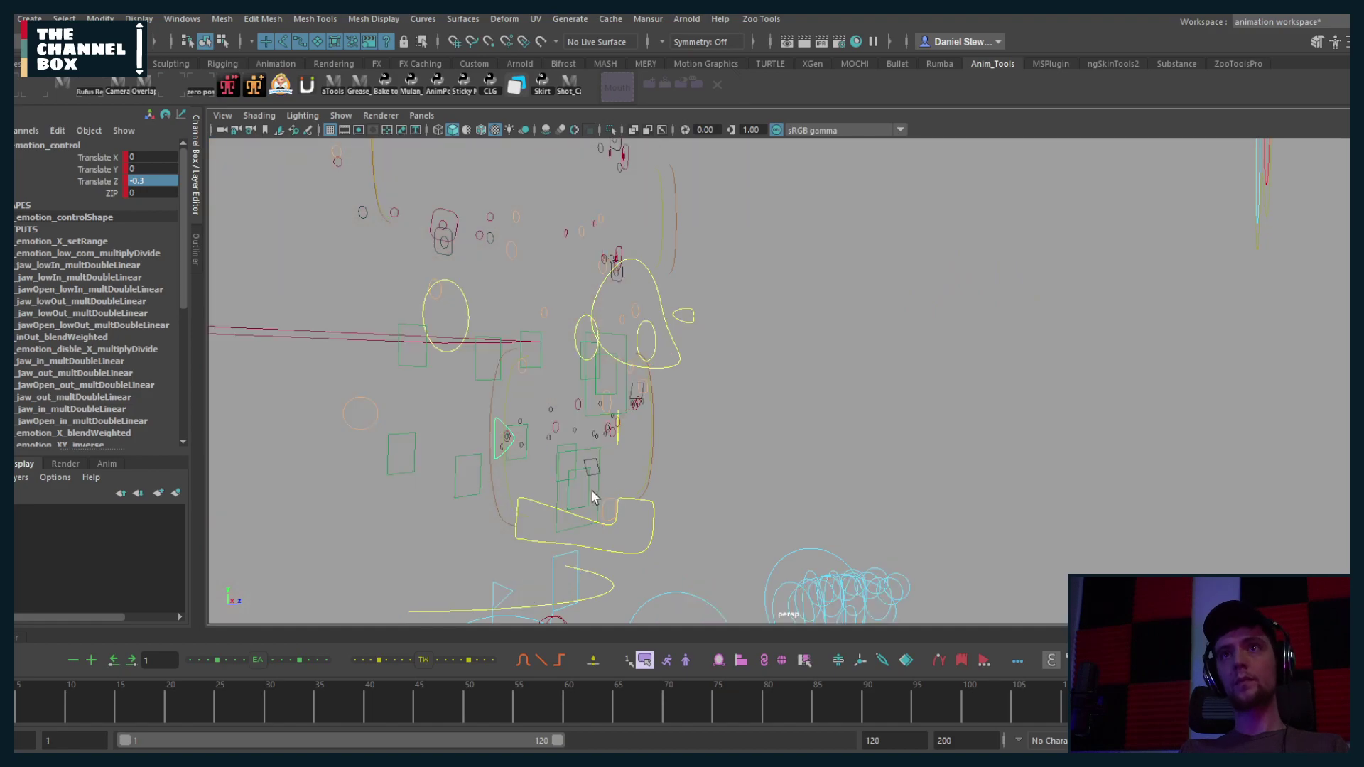
left_click(596, 475)
key("alt+1")
left_click_drag(595, 474, 675, 476, "alt")
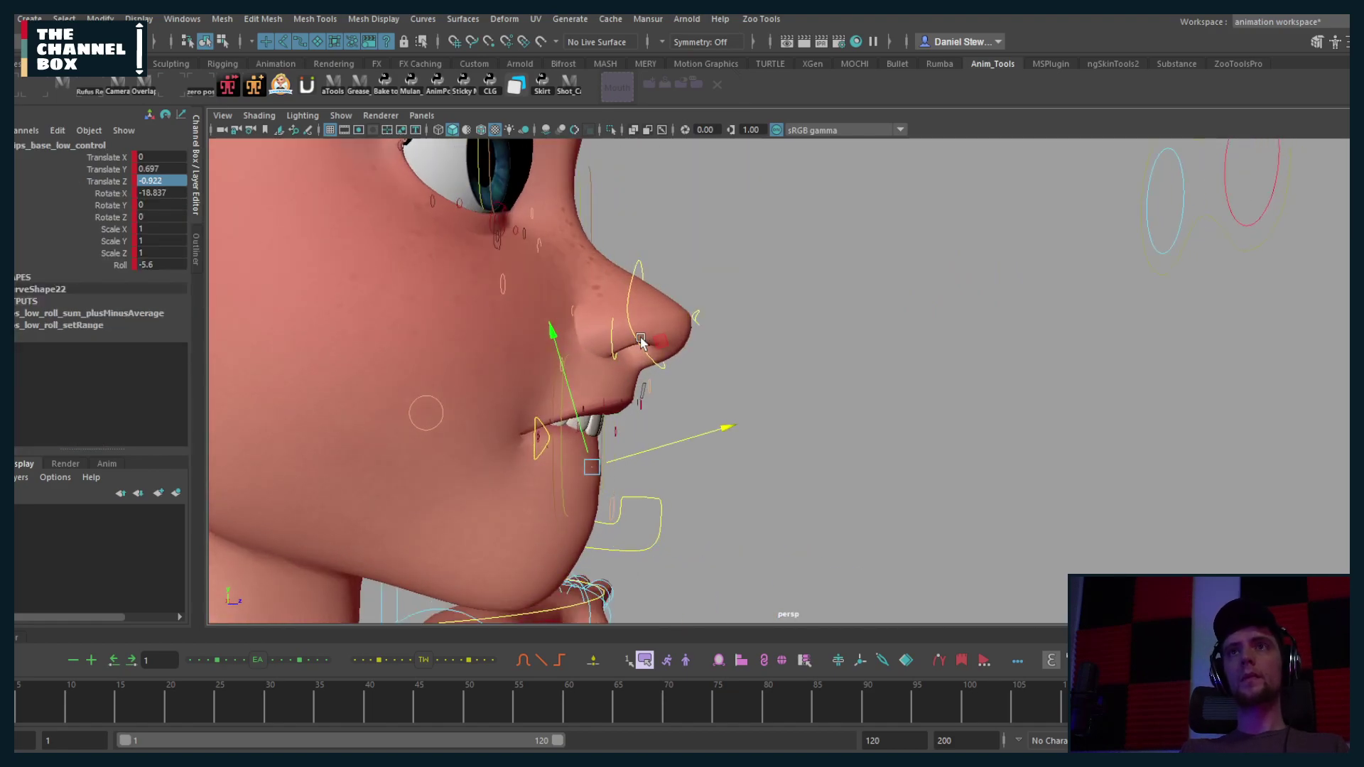
middle_click_drag(651, 346, 698, 390)
key("e")
left_click_drag(698, 391, 595, 424, "alt")
Step: Select the upper teeth control and compare the pose in the mouth close-up and perspective views
key("space")
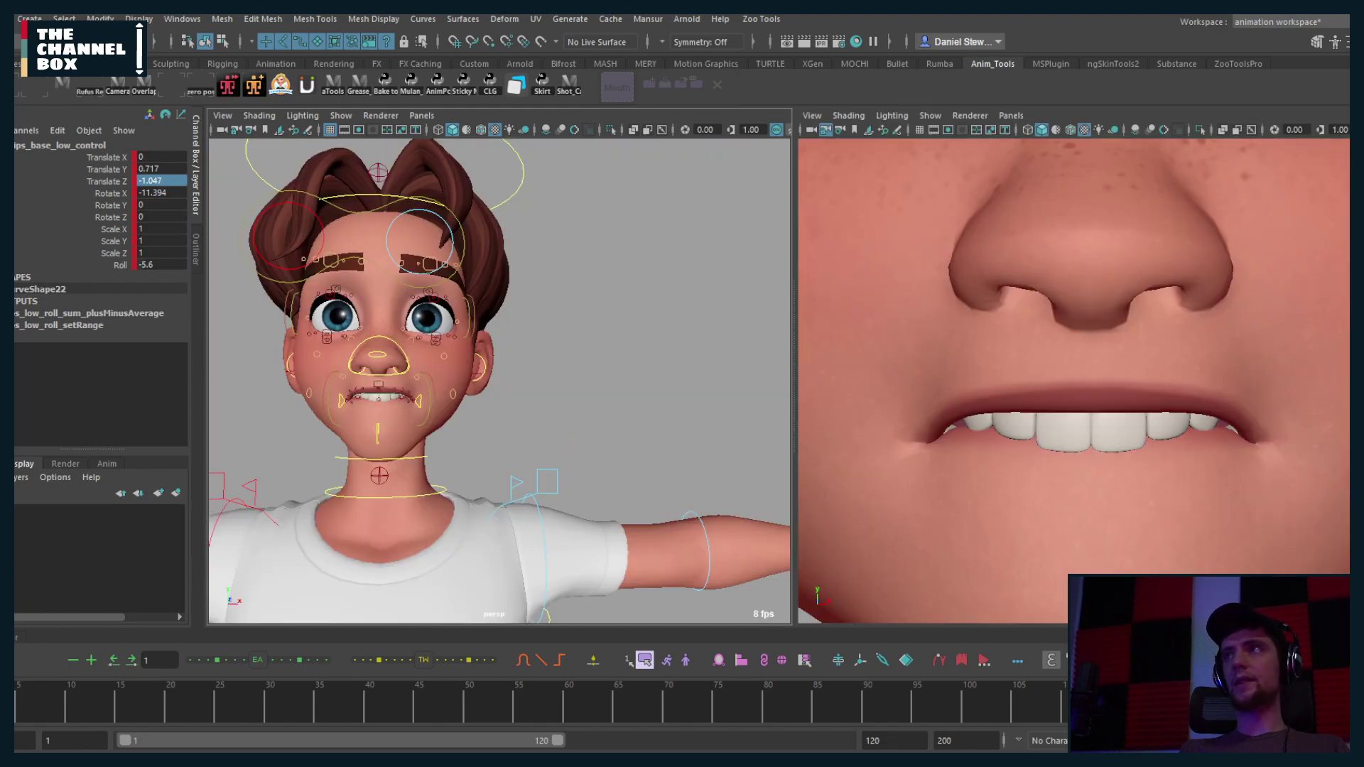
left_click(378, 384)
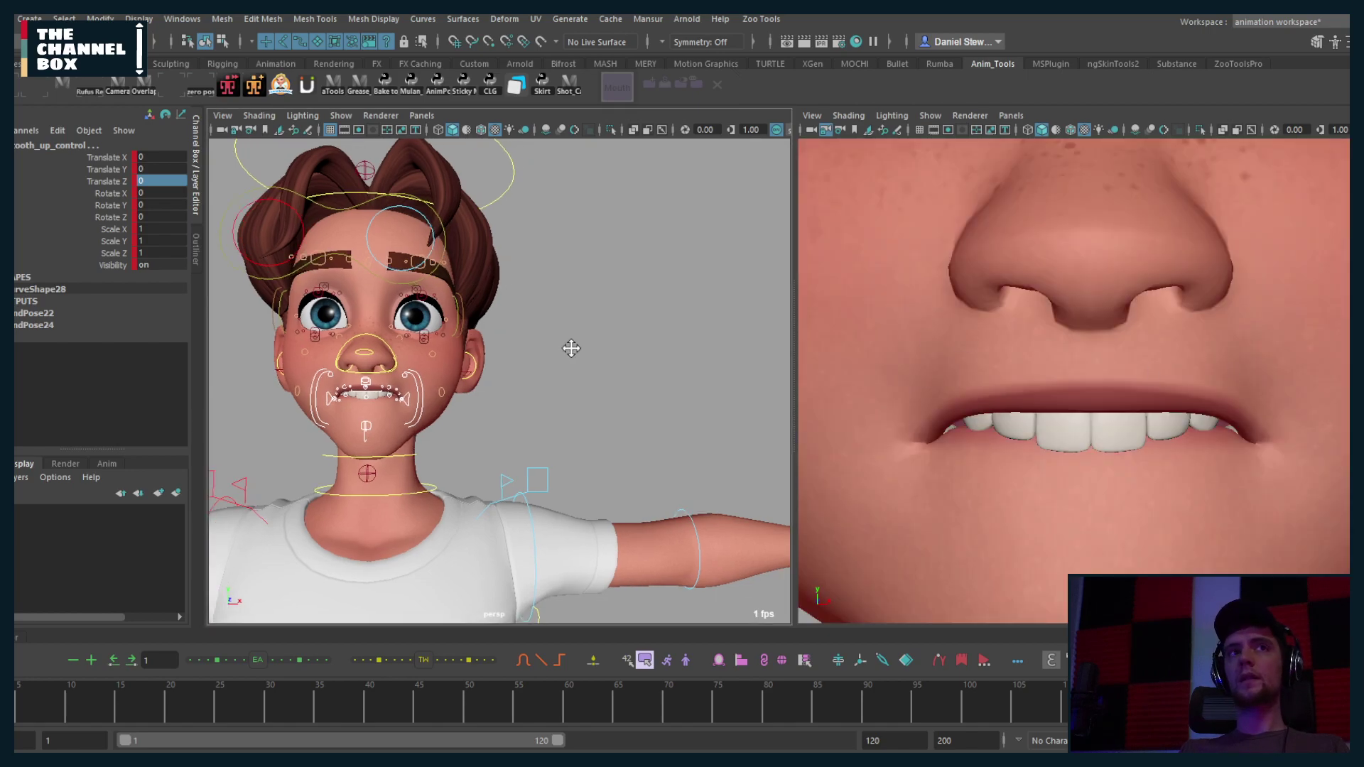
key("space")
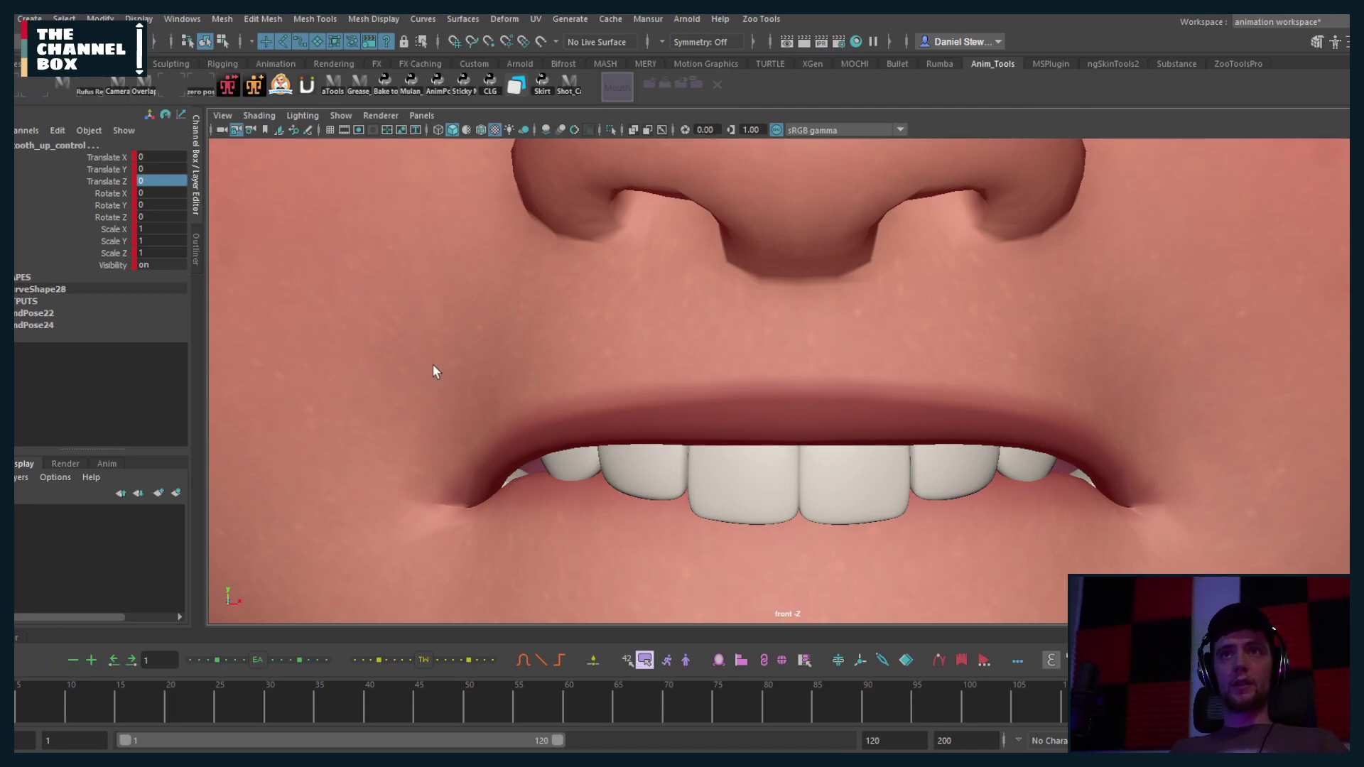
key("space")
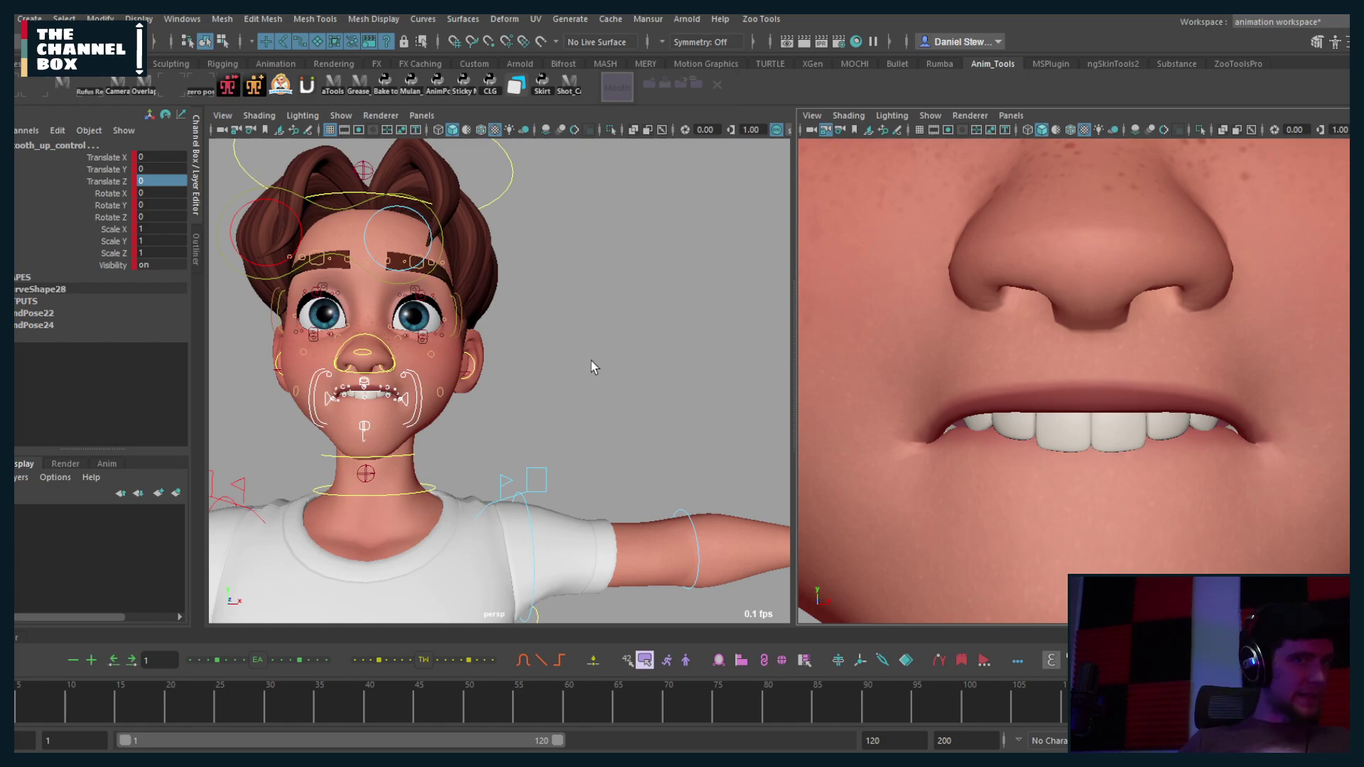
left_click_drag(501, 412, 441, 426, "alt")
scroll(427, 455, "up", 6)
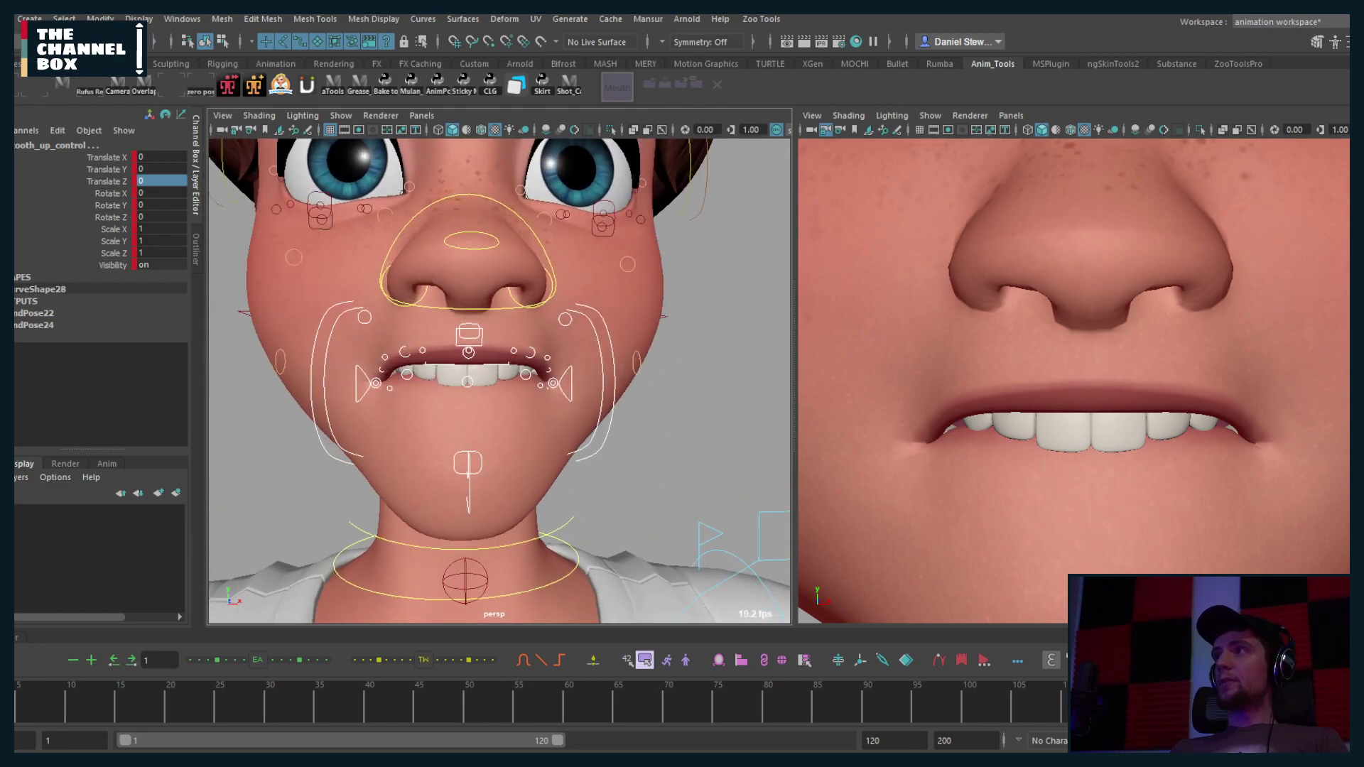
Step: Undo the last mouth change and select the upper lip and both mouth-corner controls
key("ctrl+z")
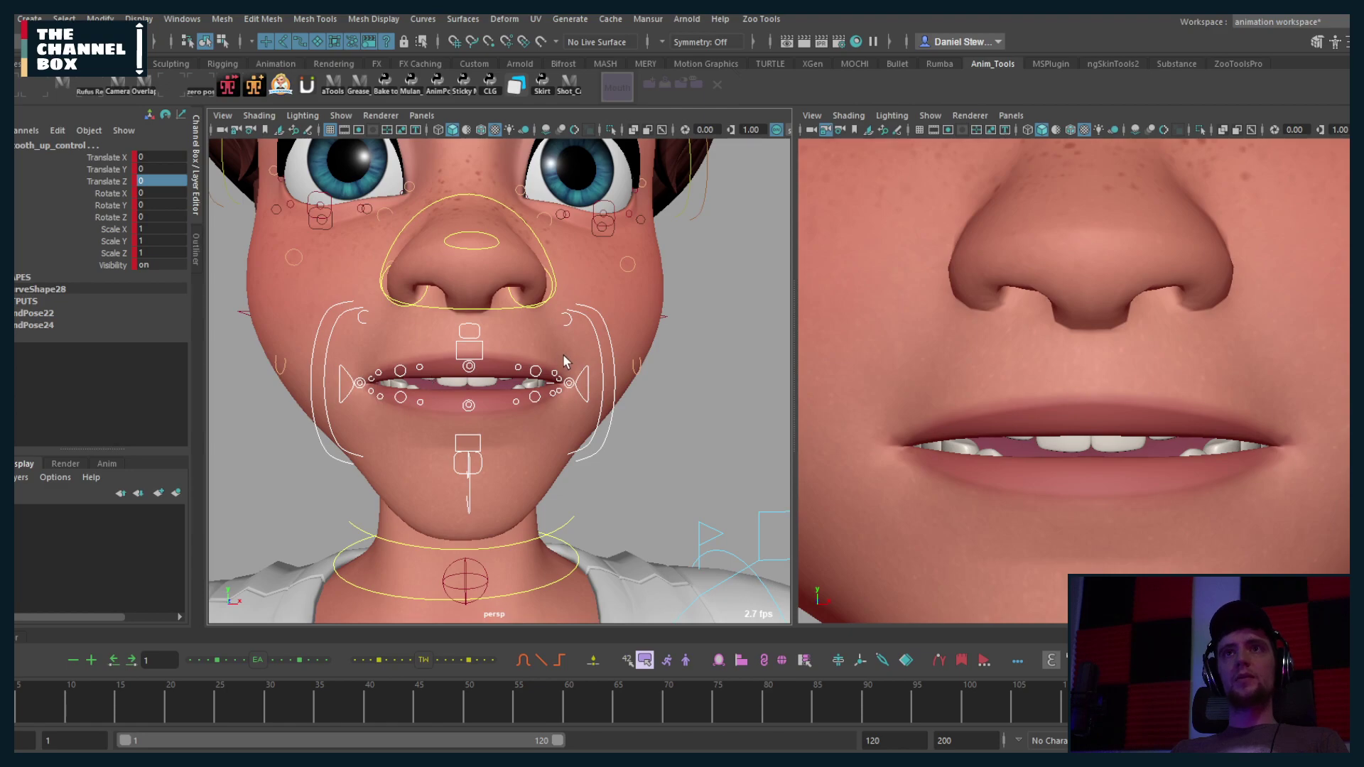
left_click(615, 88)
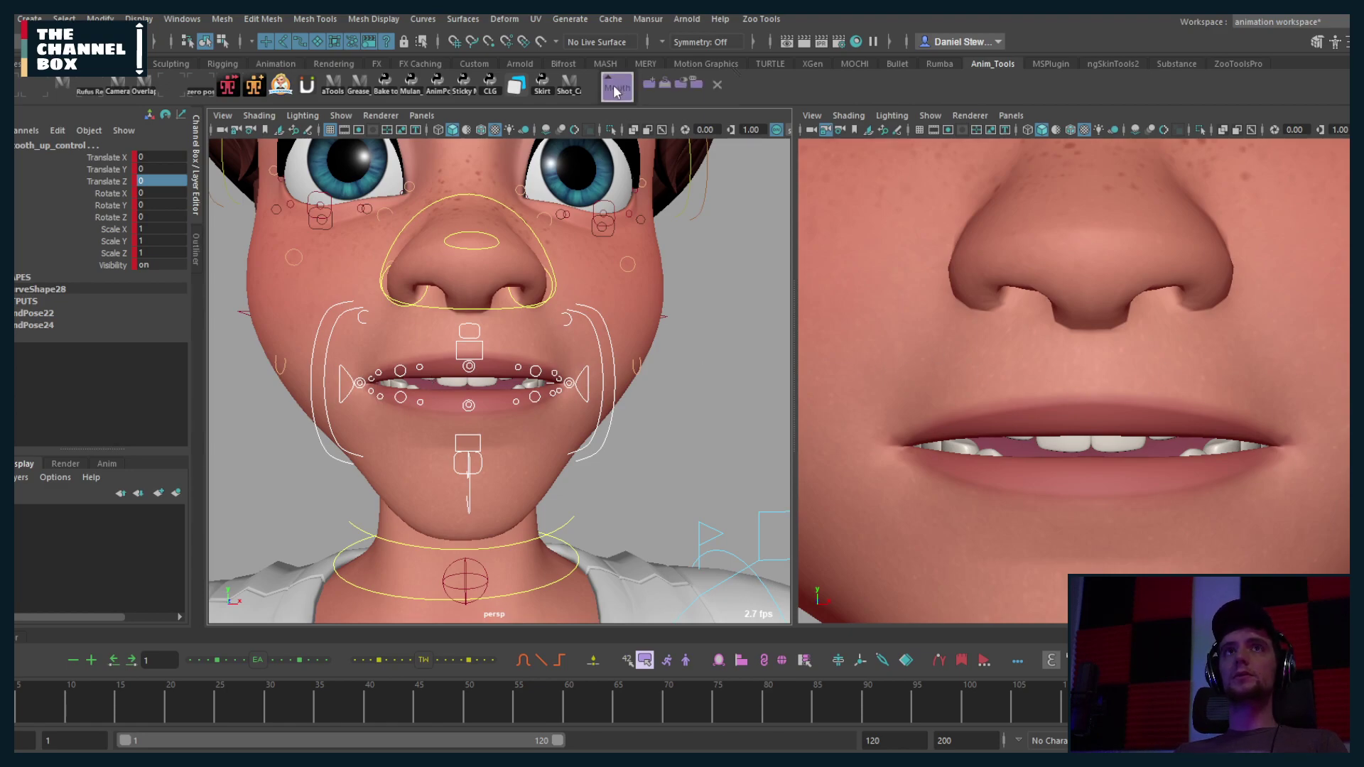
left_click(731, 332)
key("ctrl+z")
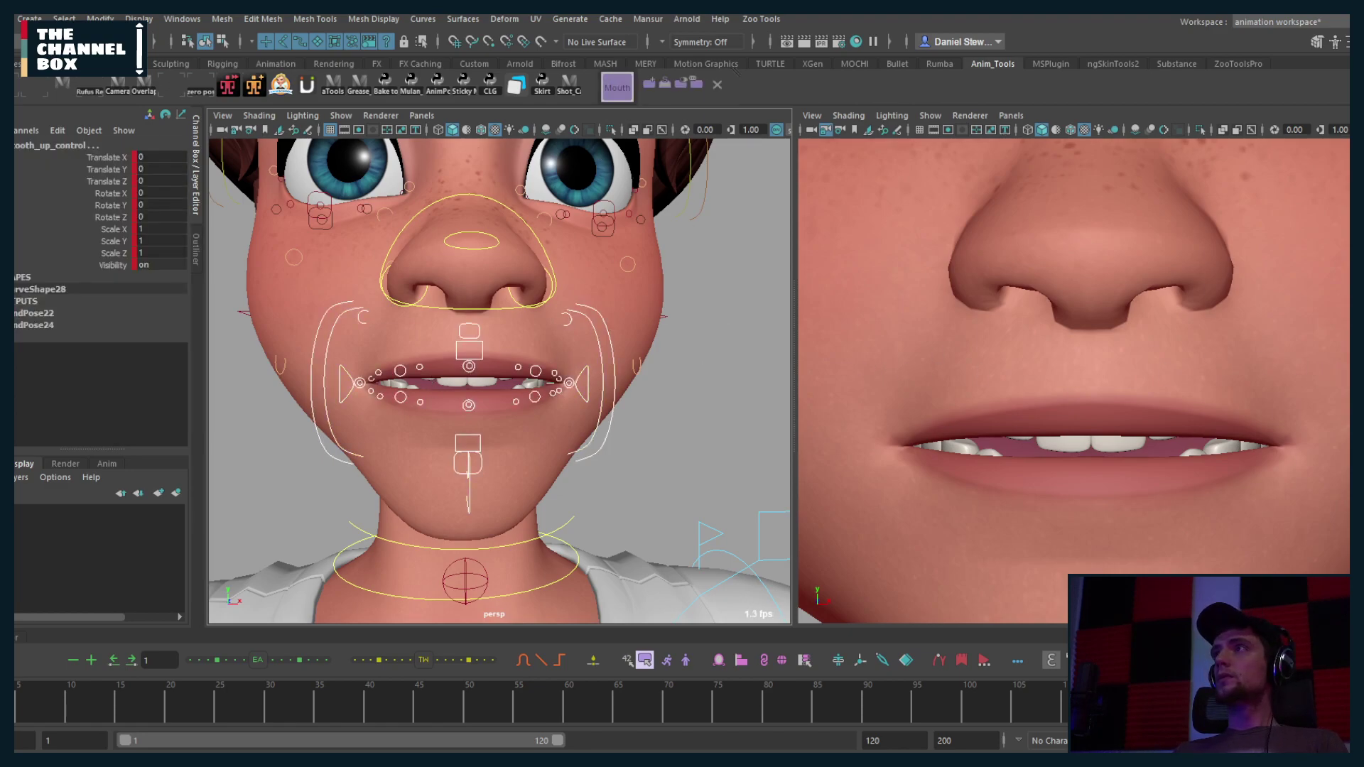
left_click(467, 348)
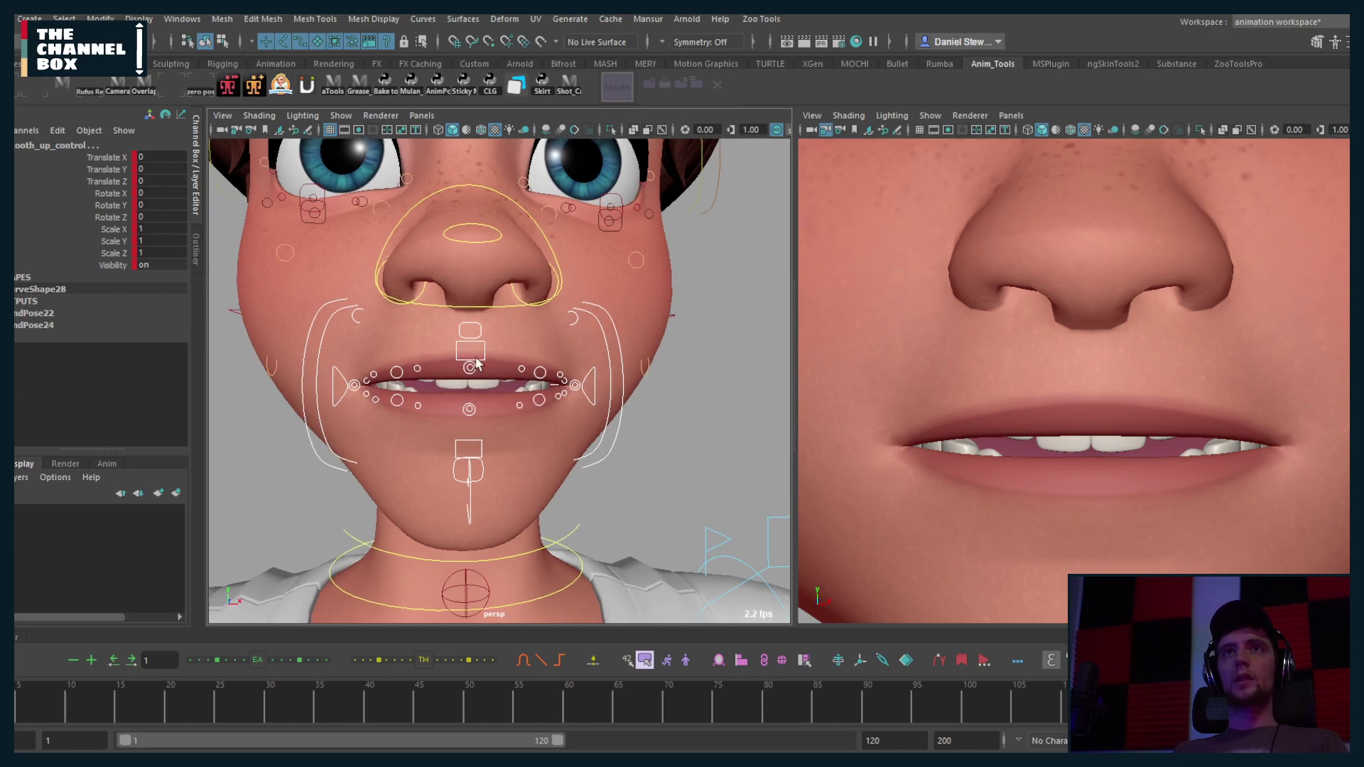
left_click(583, 385)
left_click(333, 370, "shift")
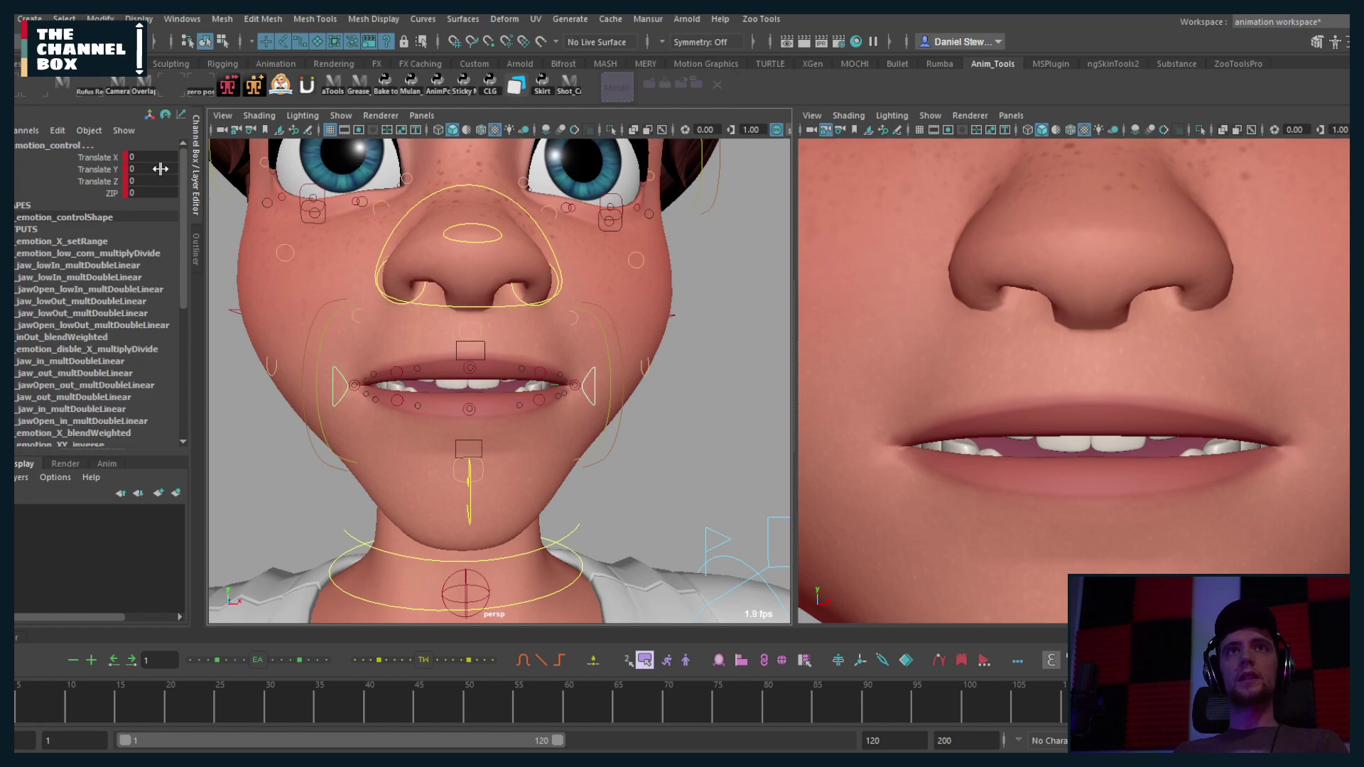
Step: Set the jaw's Rotate X to 0 and lower the bottom lip to -0.563
left_click(469, 506)
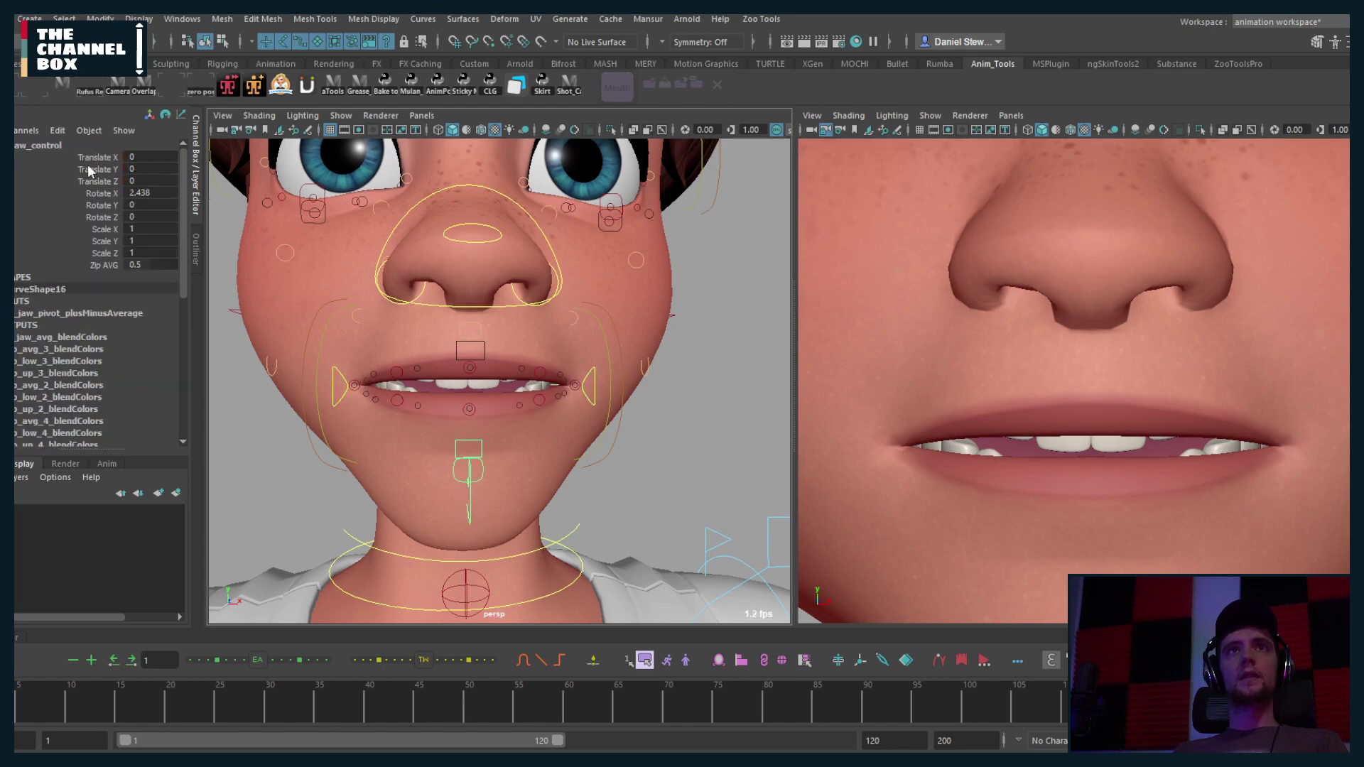
double_click(149, 193)
type("0")
key("Return")
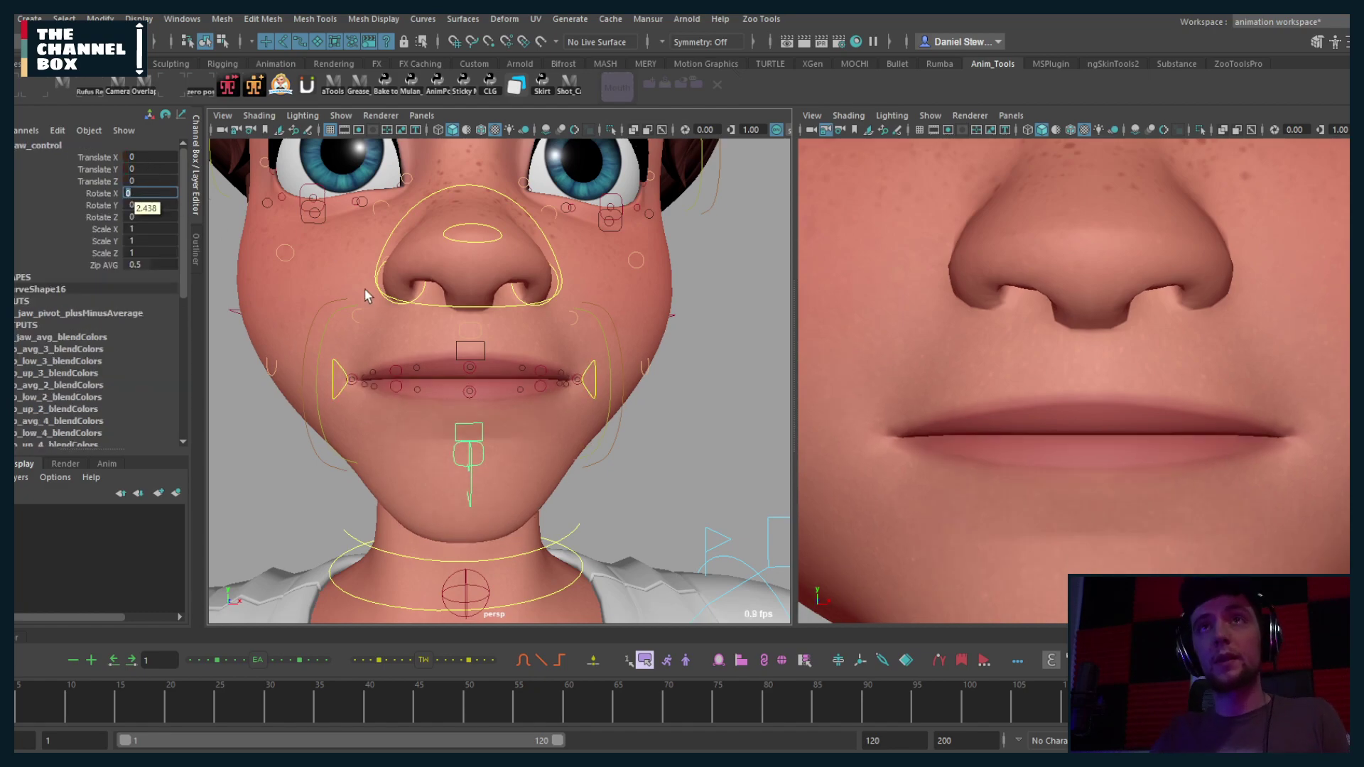
left_click_drag(450, 361, 563, 426, "alt")
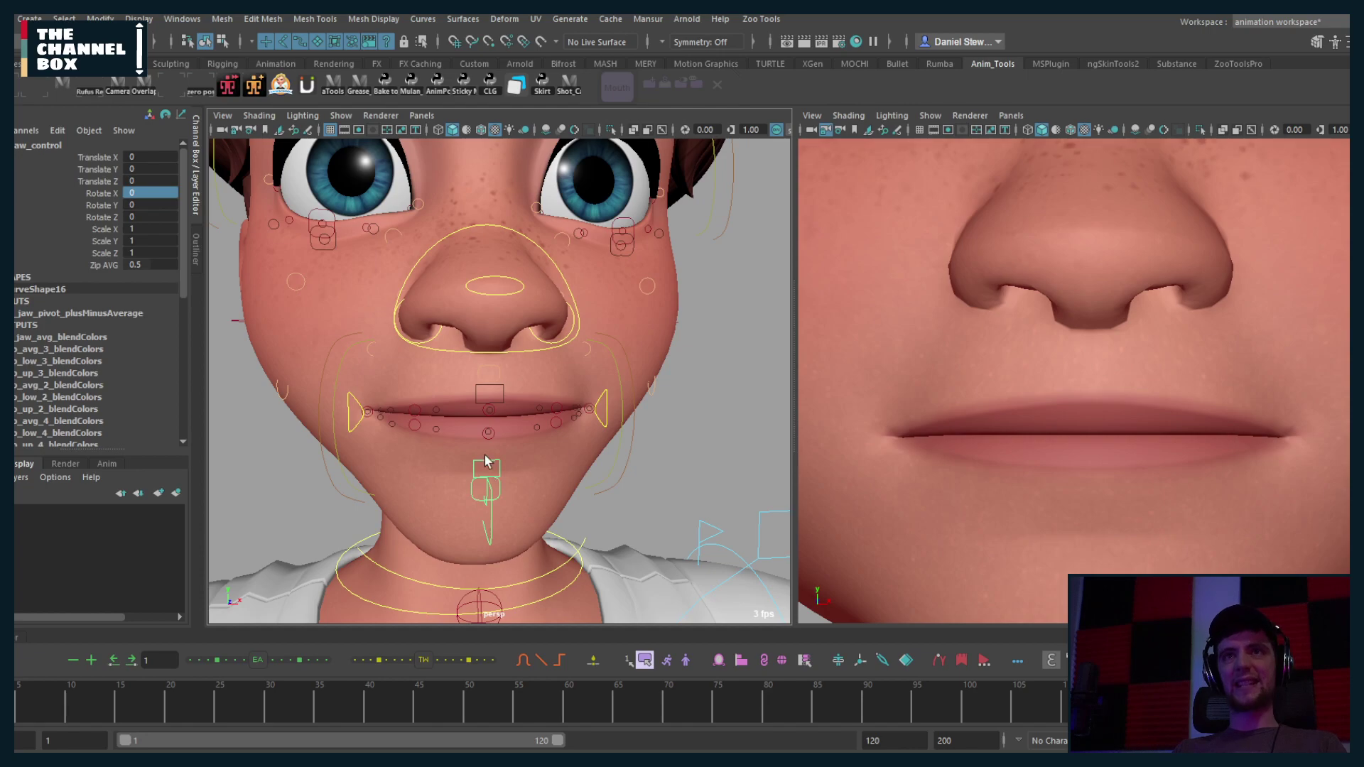
left_click(483, 410)
left_click_drag(483, 410, 484, 430, "alt")
Step: Maximize the perspective view and inspect the mouth from the side and front
key("space")
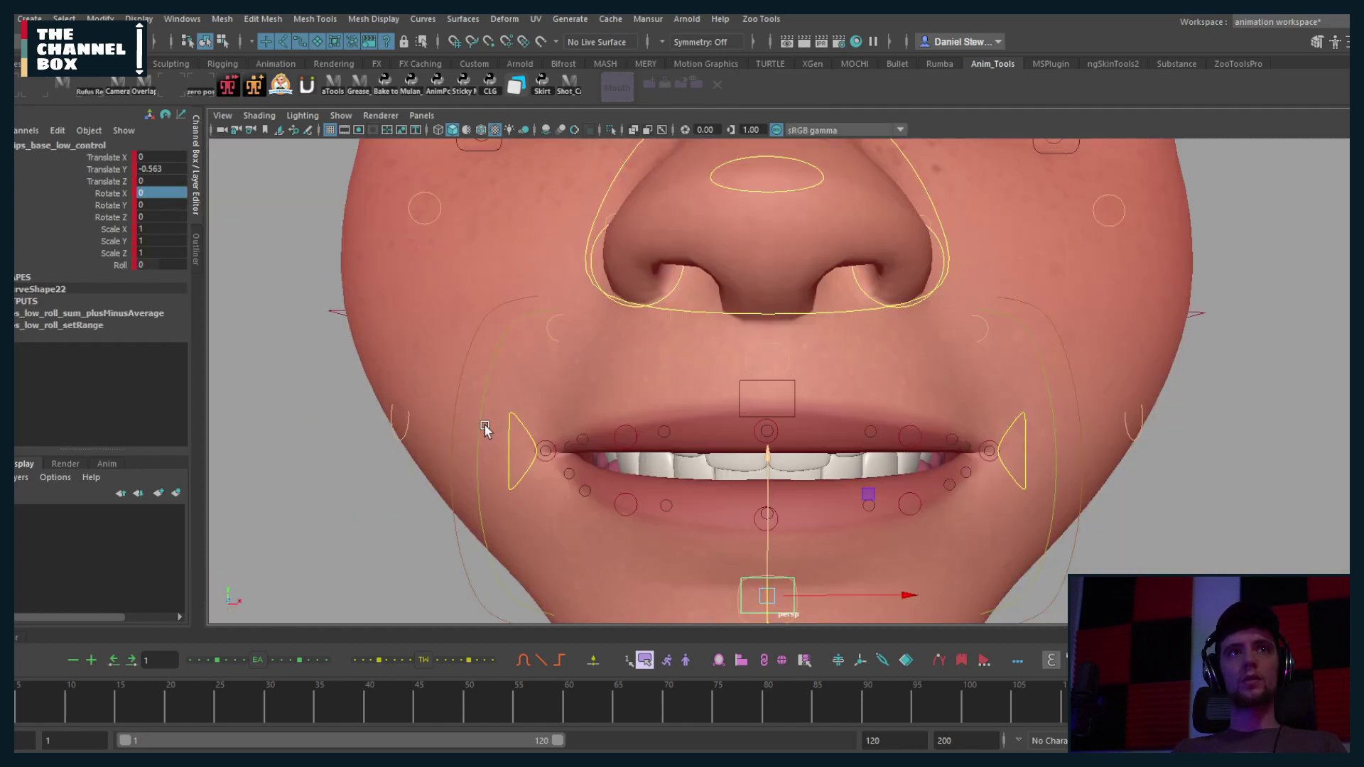
scroll(578, 417, "down", 3)
left_click_drag(579, 417, 481, 405, "alt")
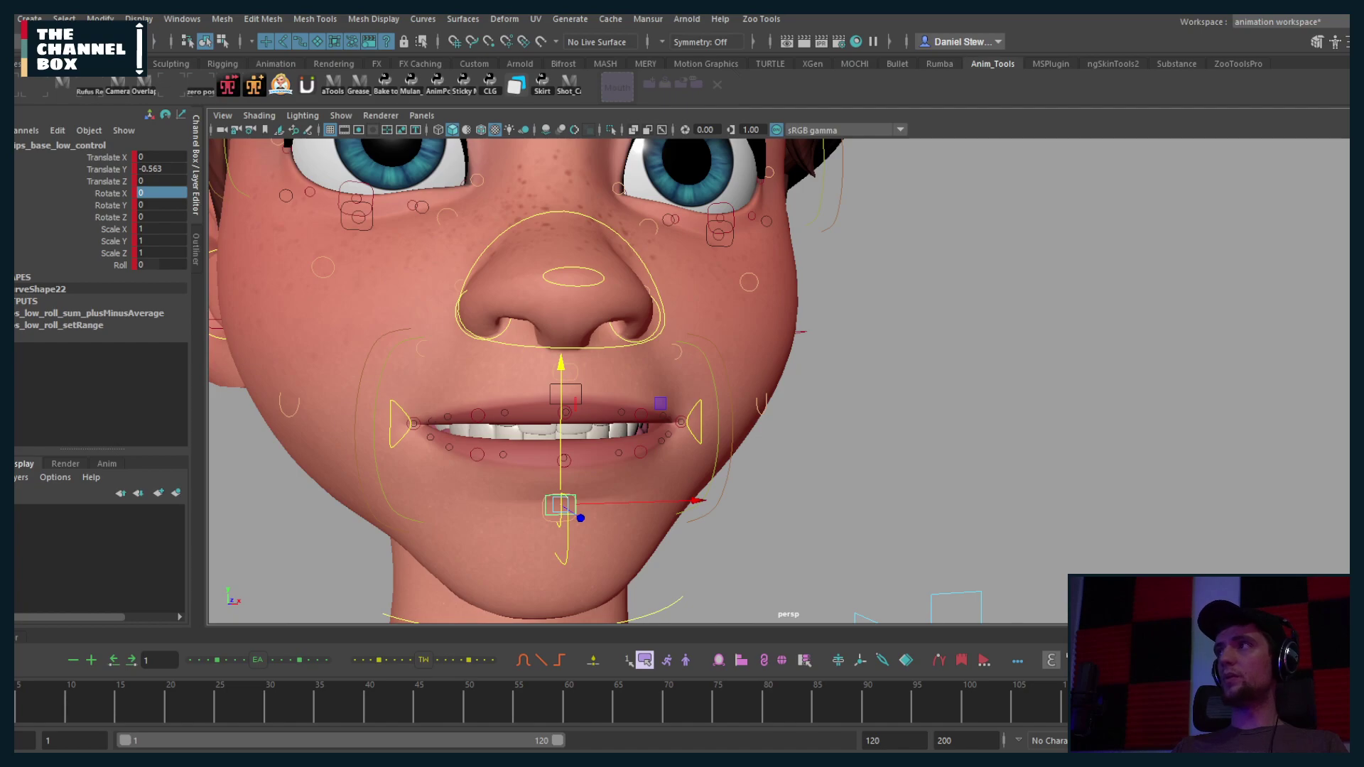
left_click(573, 355)
left_click_drag(895, 451, 603, 444, "alt")
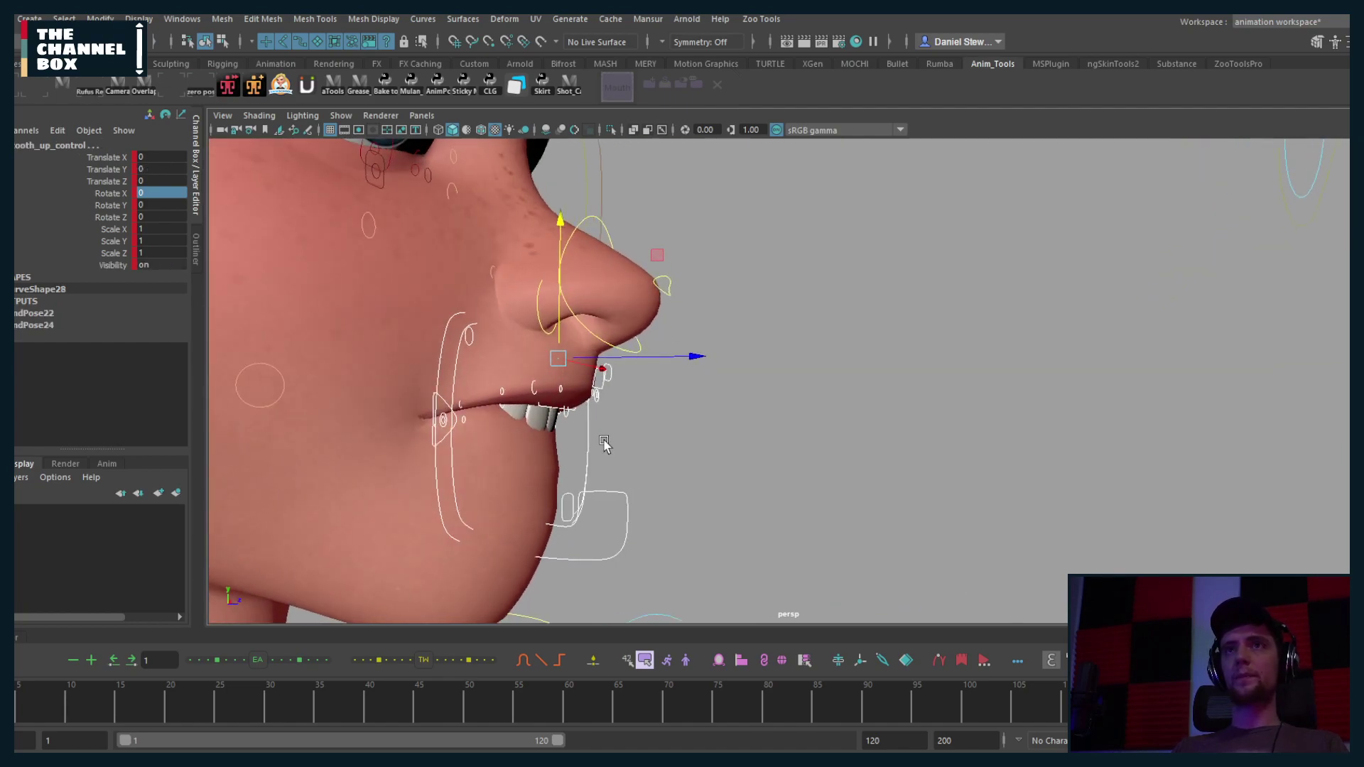
key("[")
left_click(967, 334)
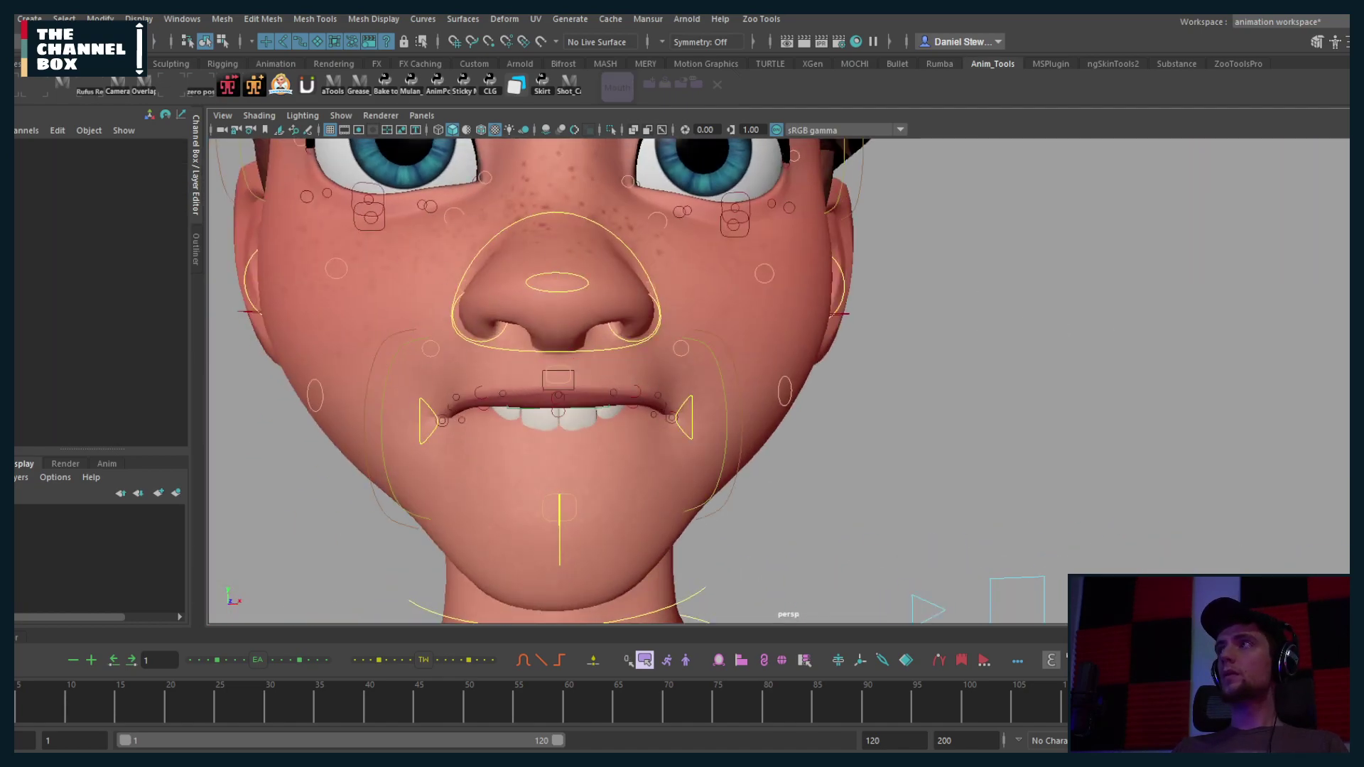
Step: Select the jaw control and rotate it open to about 1.789 on Rotate X
left_click(617, 87)
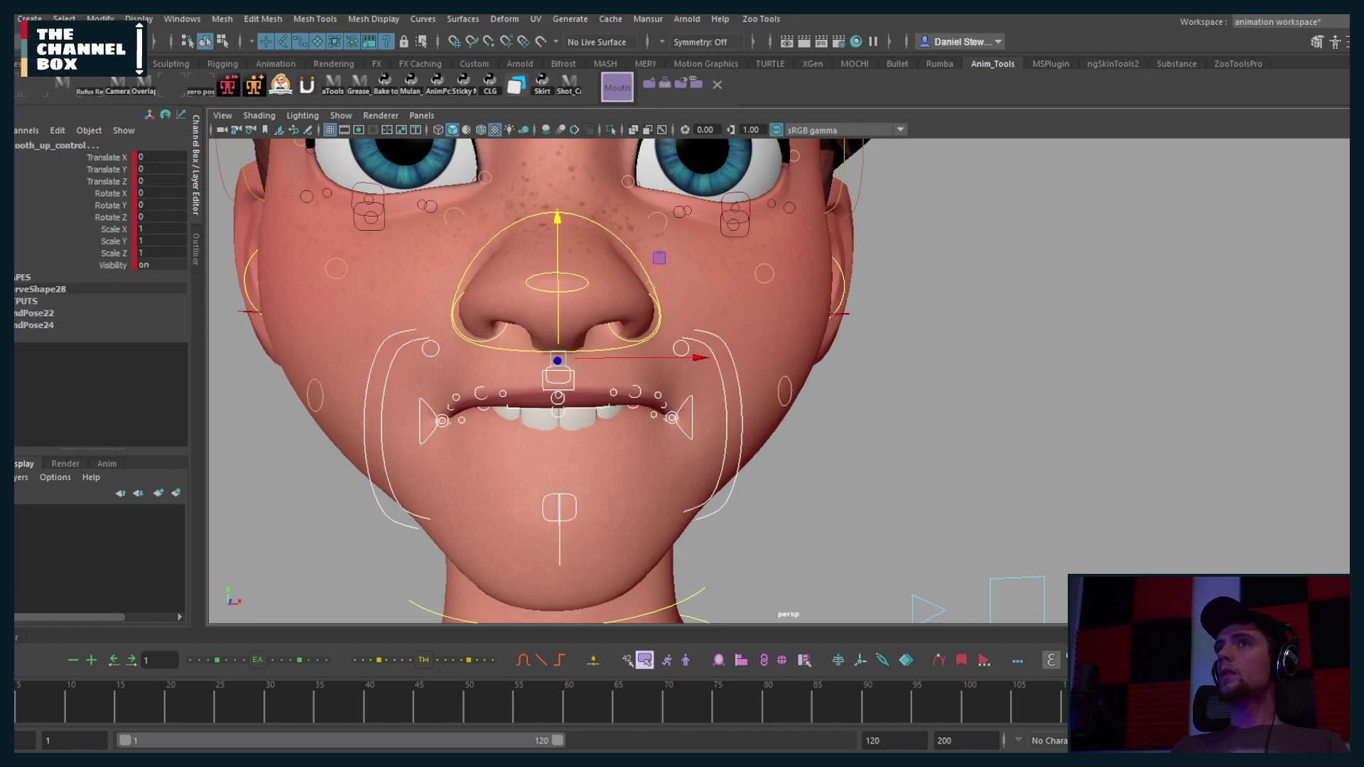
left_click_drag(839, 501, 586, 510, "alt")
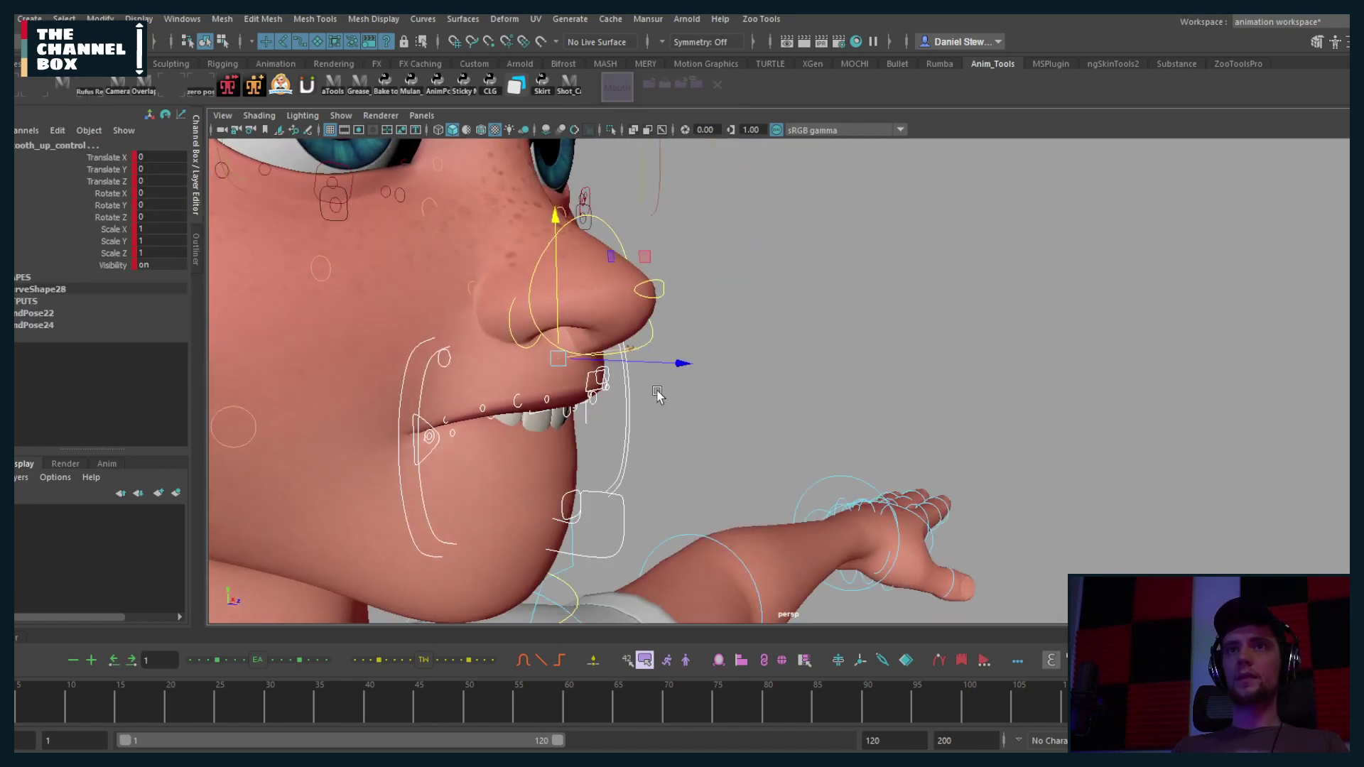
left_click(604, 493)
middle_click_drag(626, 483, 646, 455, "alt")
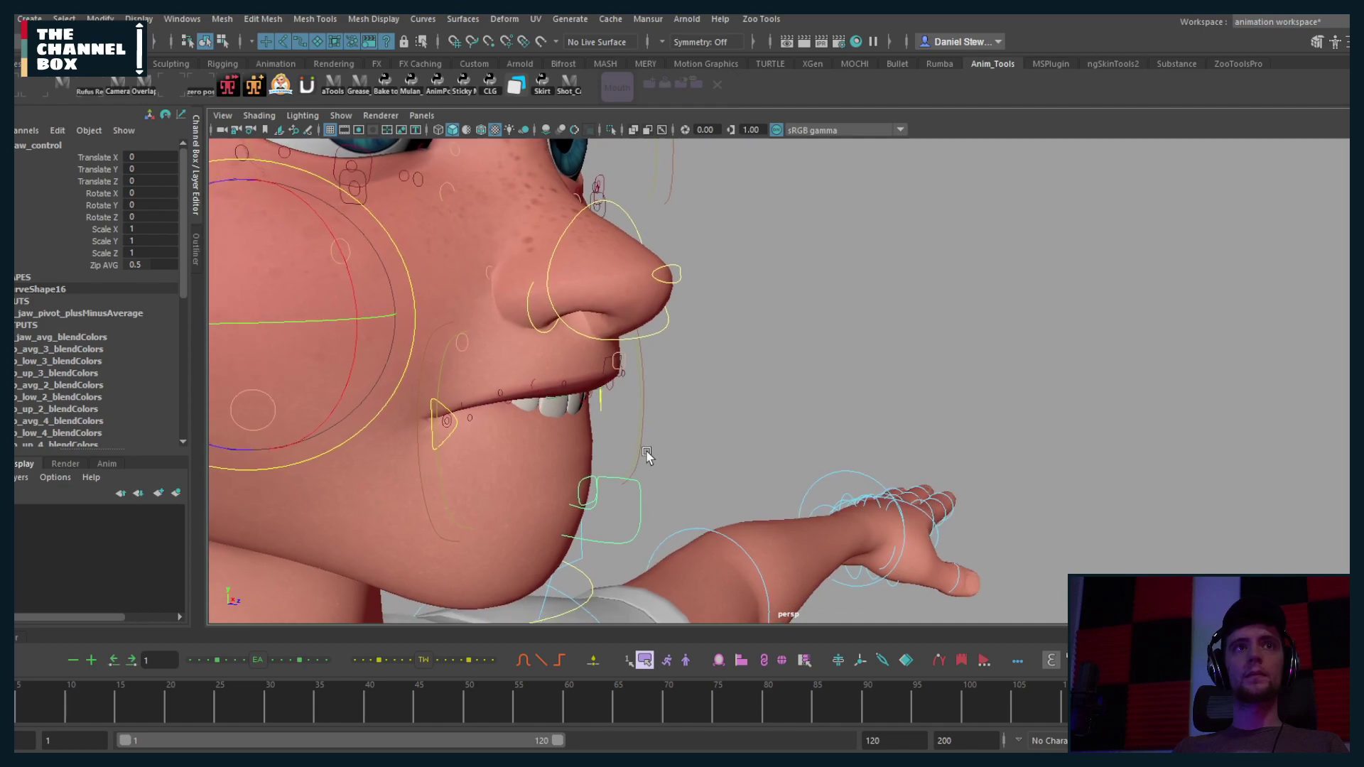
mouse_move(646, 455)
left_mouse_down("alt")
mouse_move(566, 450)
mouse_move(652, 464)
left_mouse_up("alt")
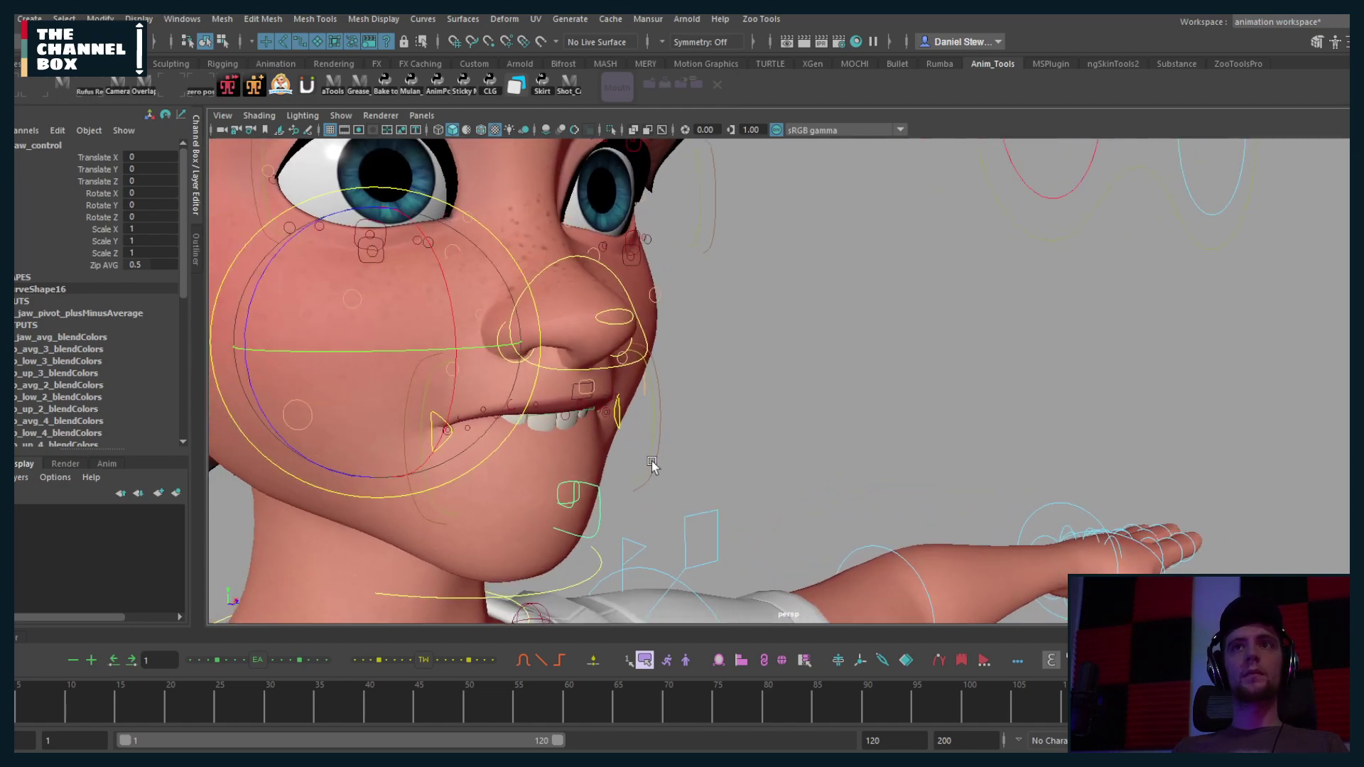
left_click_drag(446, 313, 497, 321)
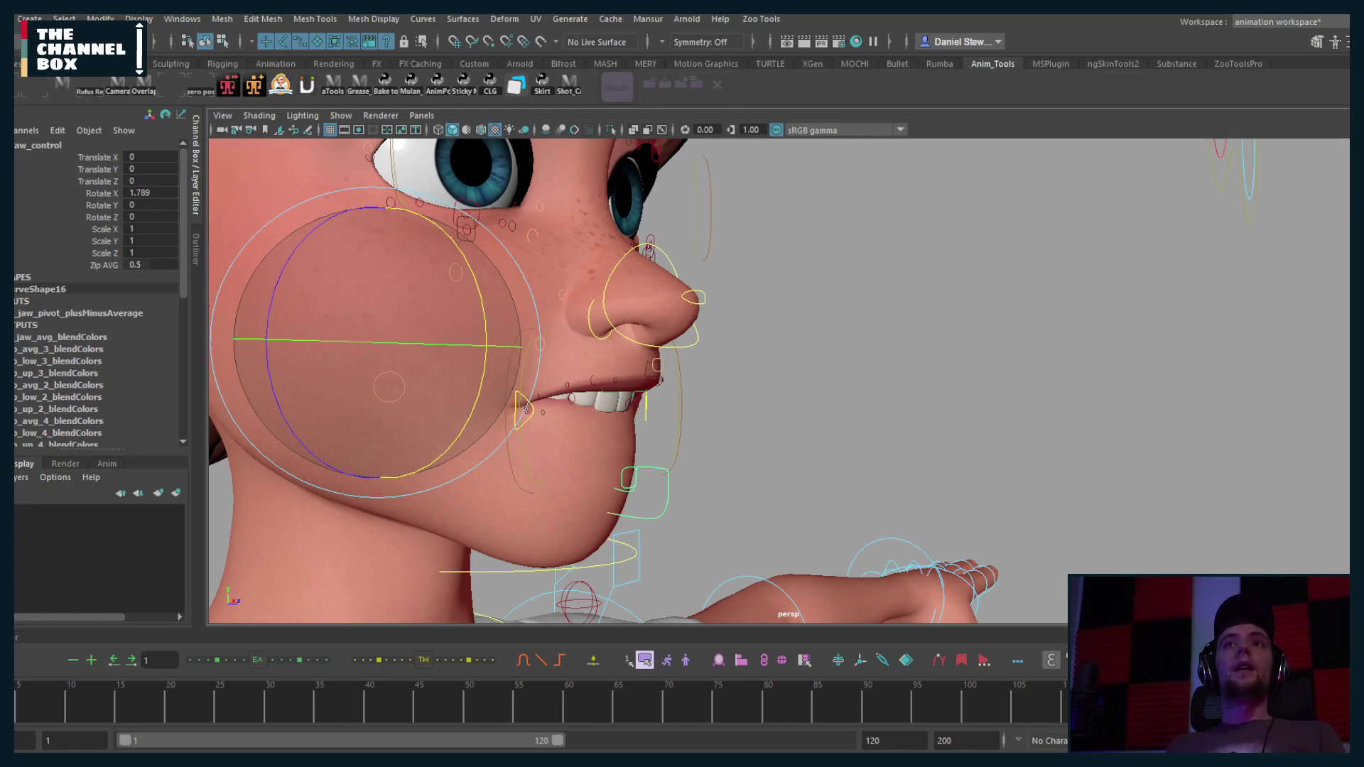
Step: Set the persp camera's Focal Length to 65 in its attributes
left_click(222, 130)
left_click(237, 130)
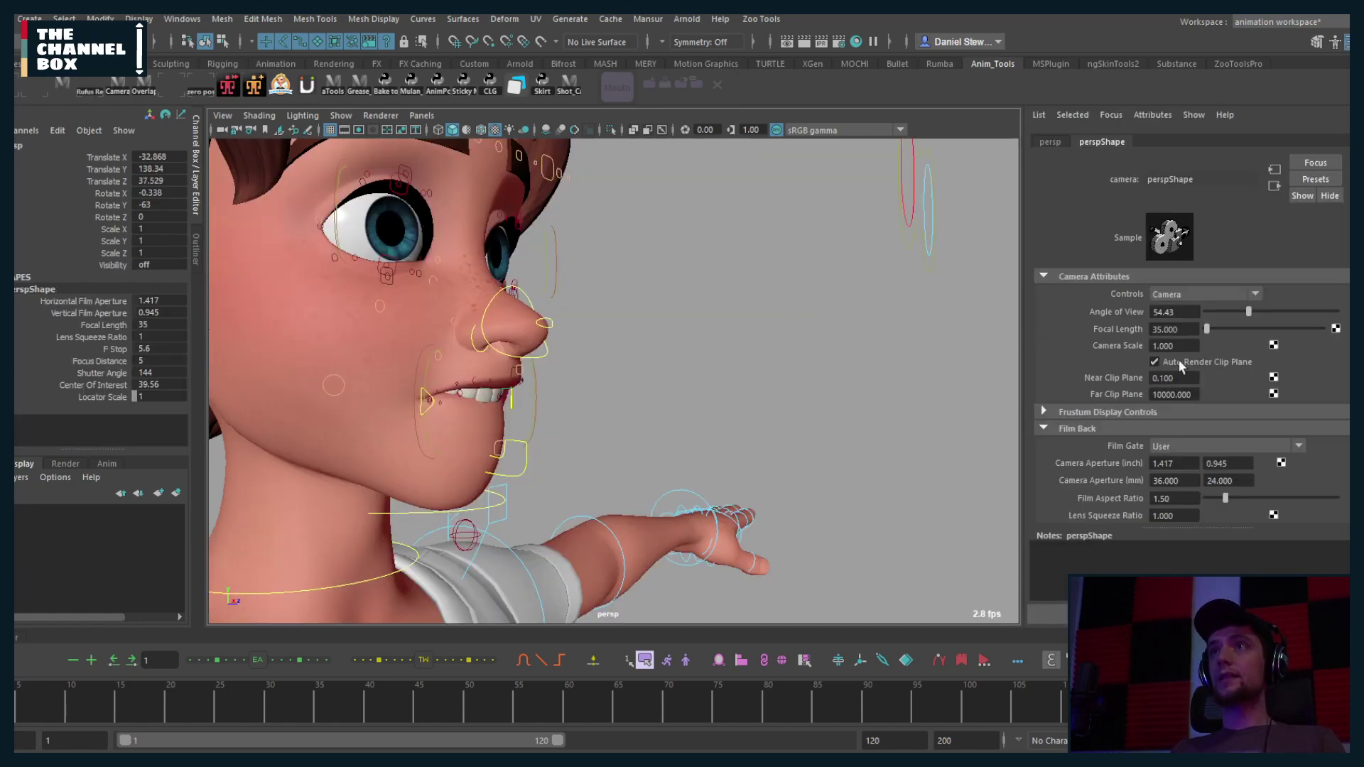
left_click(1174, 329)
type("65")
key("Return")
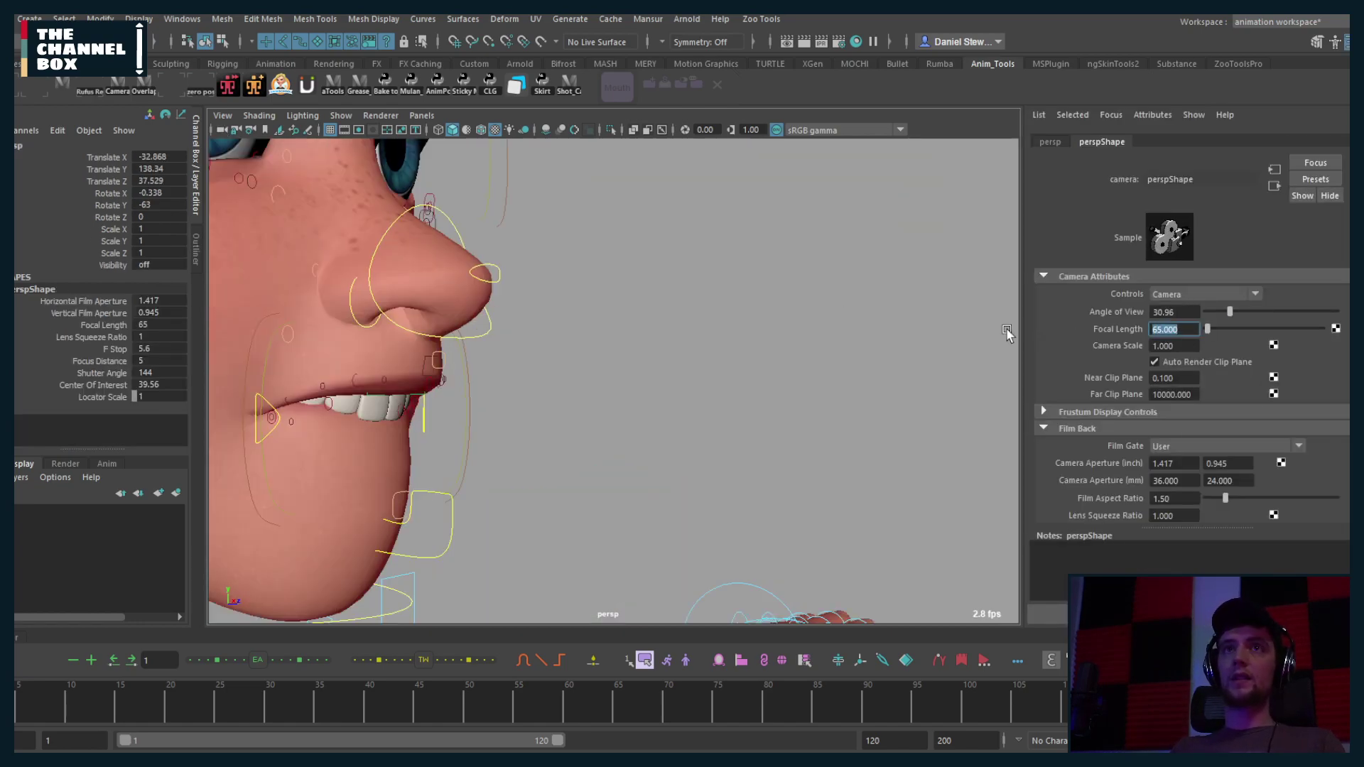
key("ctrl+a")
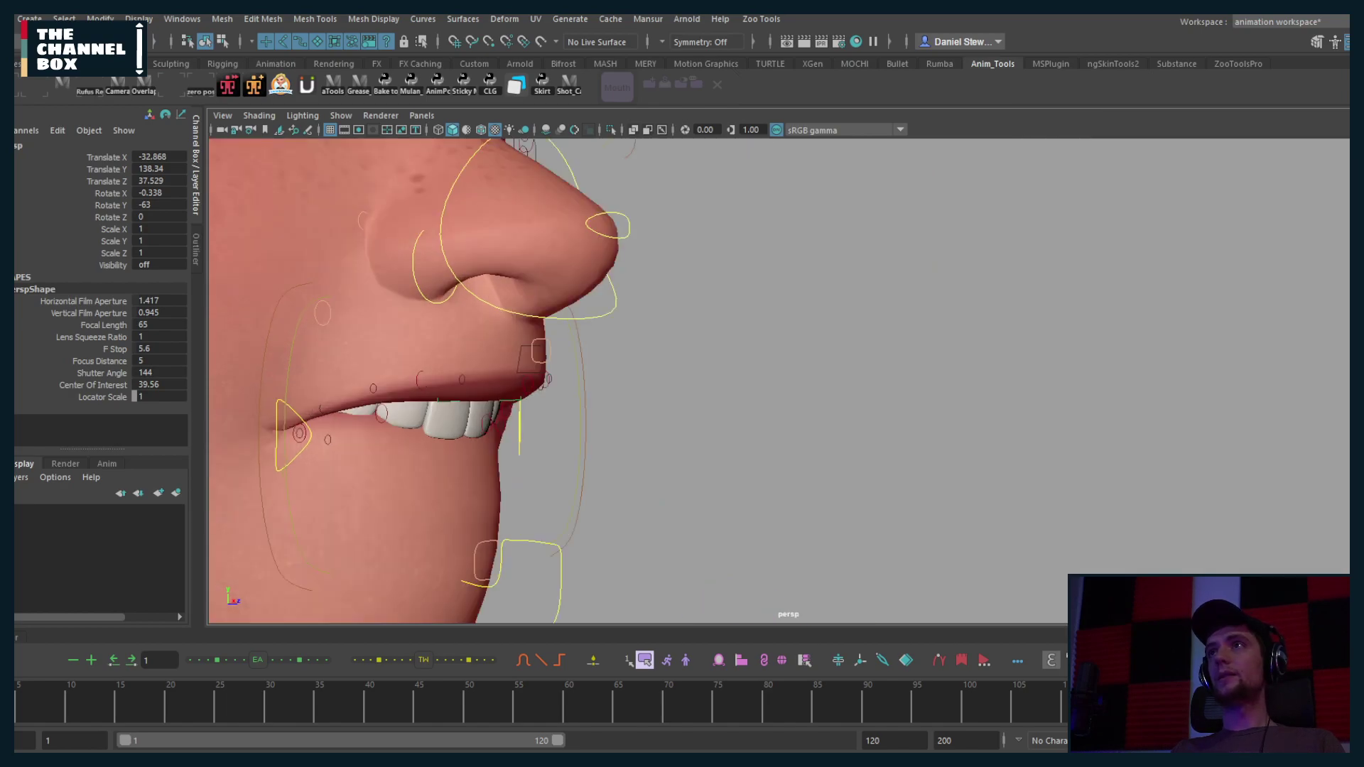
Step: Select the upper lip control and orbit from profile to profile and front to review the mouth
middle_click_drag(640, 355, 794, 344, "alt")
scroll(737, 346, "down", 5)
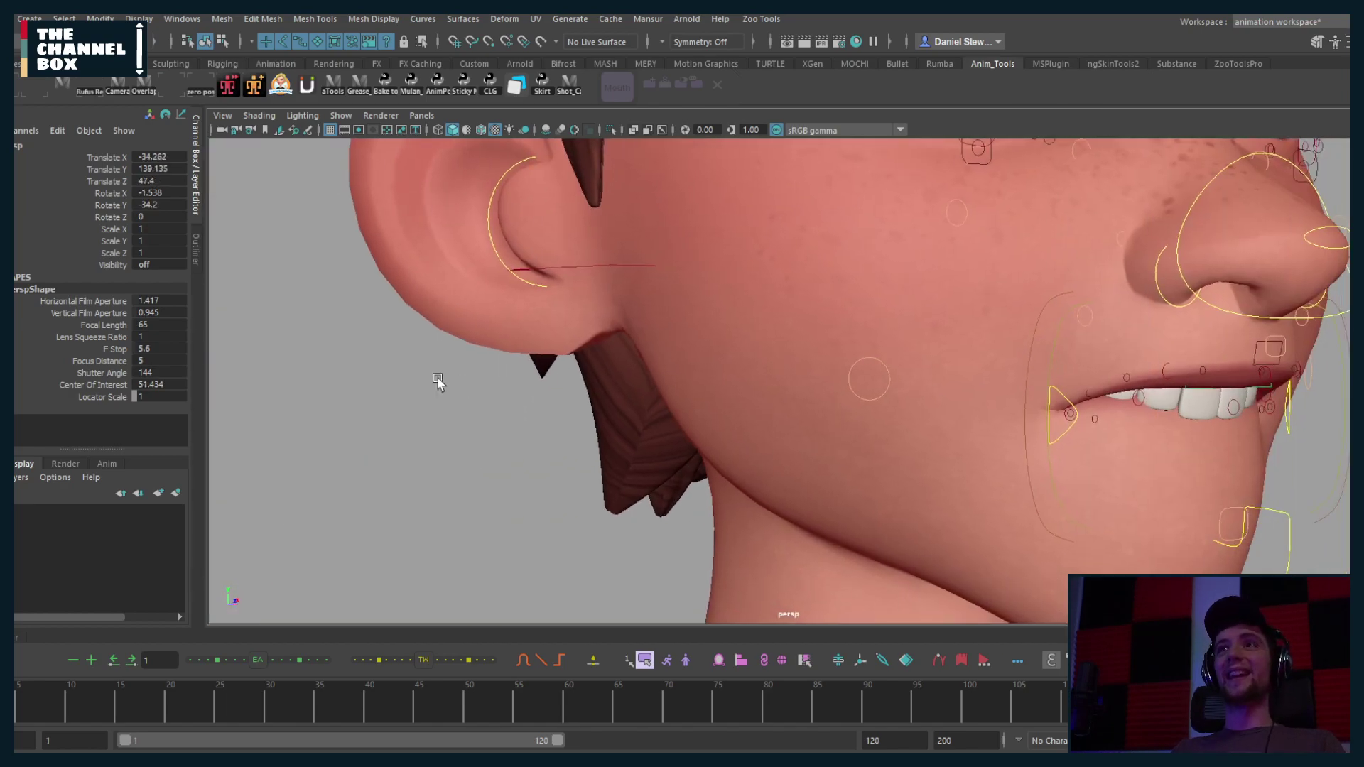
middle_click_drag(1151, 384, 605, 383, "alt")
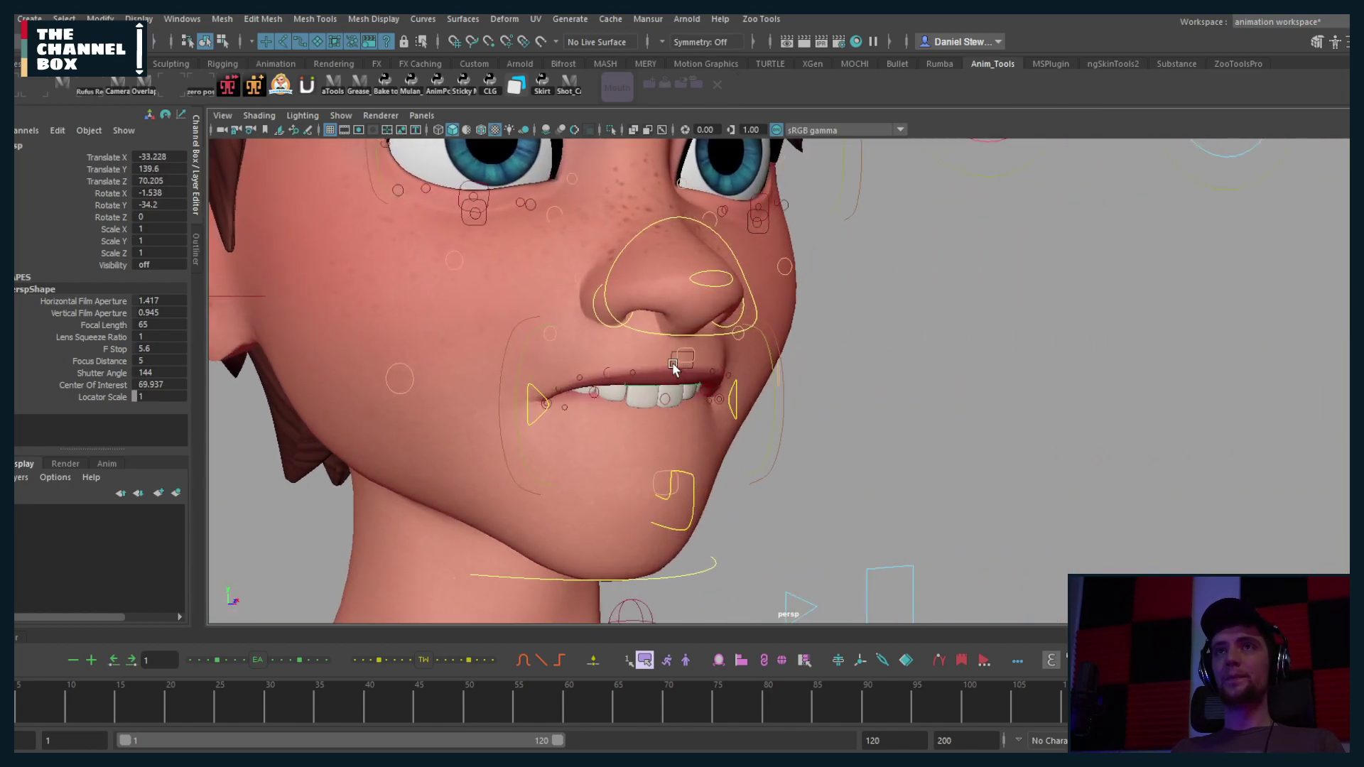
left_click(673, 364)
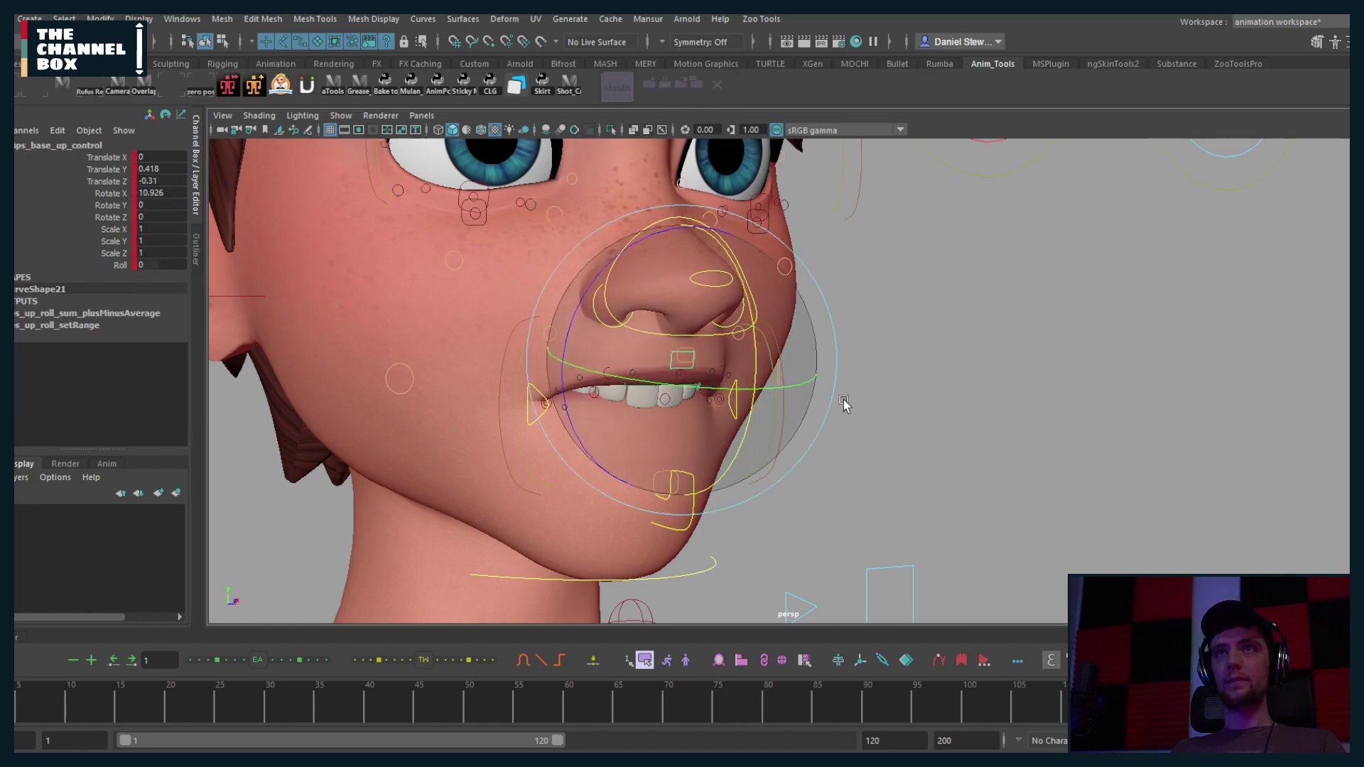
left_click_drag(843, 399, 1010, 410, "alt")
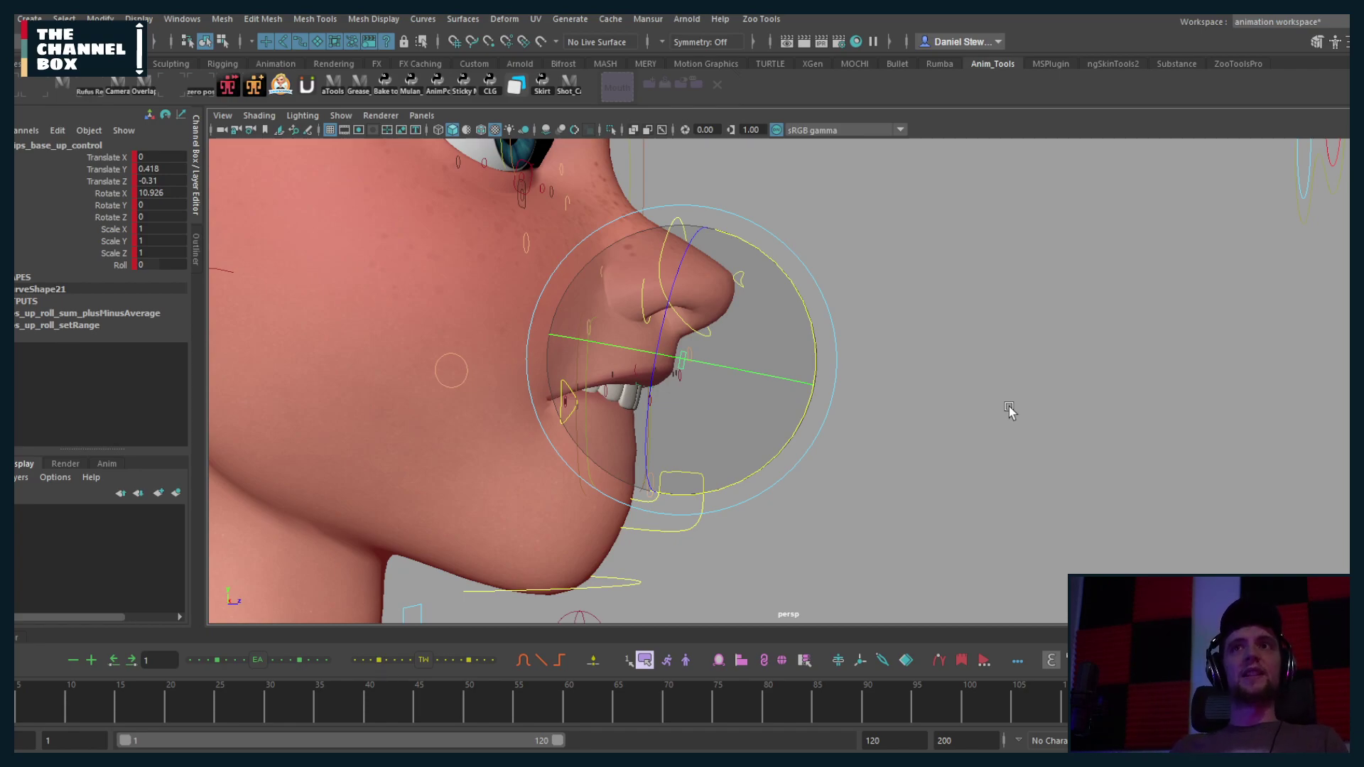
left_click_drag(1009, 411, 590, 431, "alt")
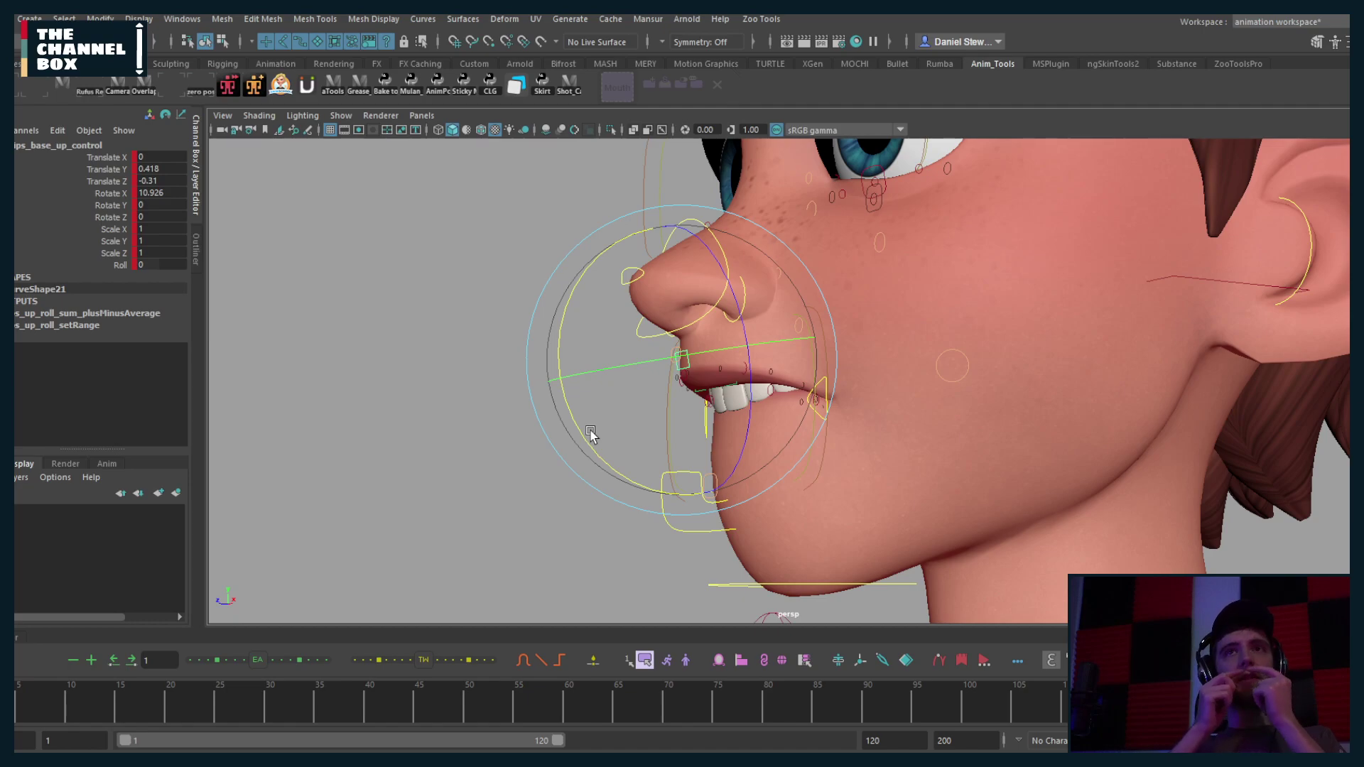
left_click_drag(591, 432, 709, 438, "alt")
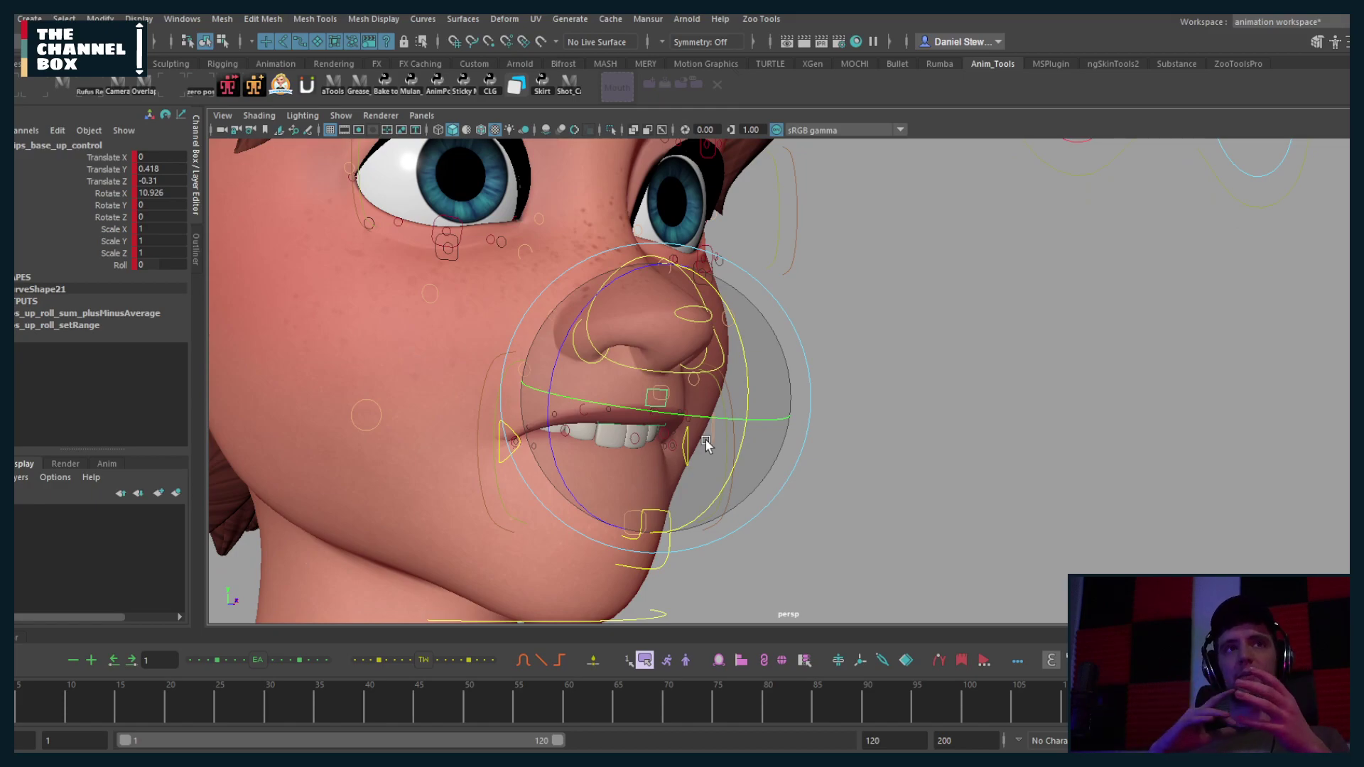
left_click_drag(705, 440, 775, 455, "alt")
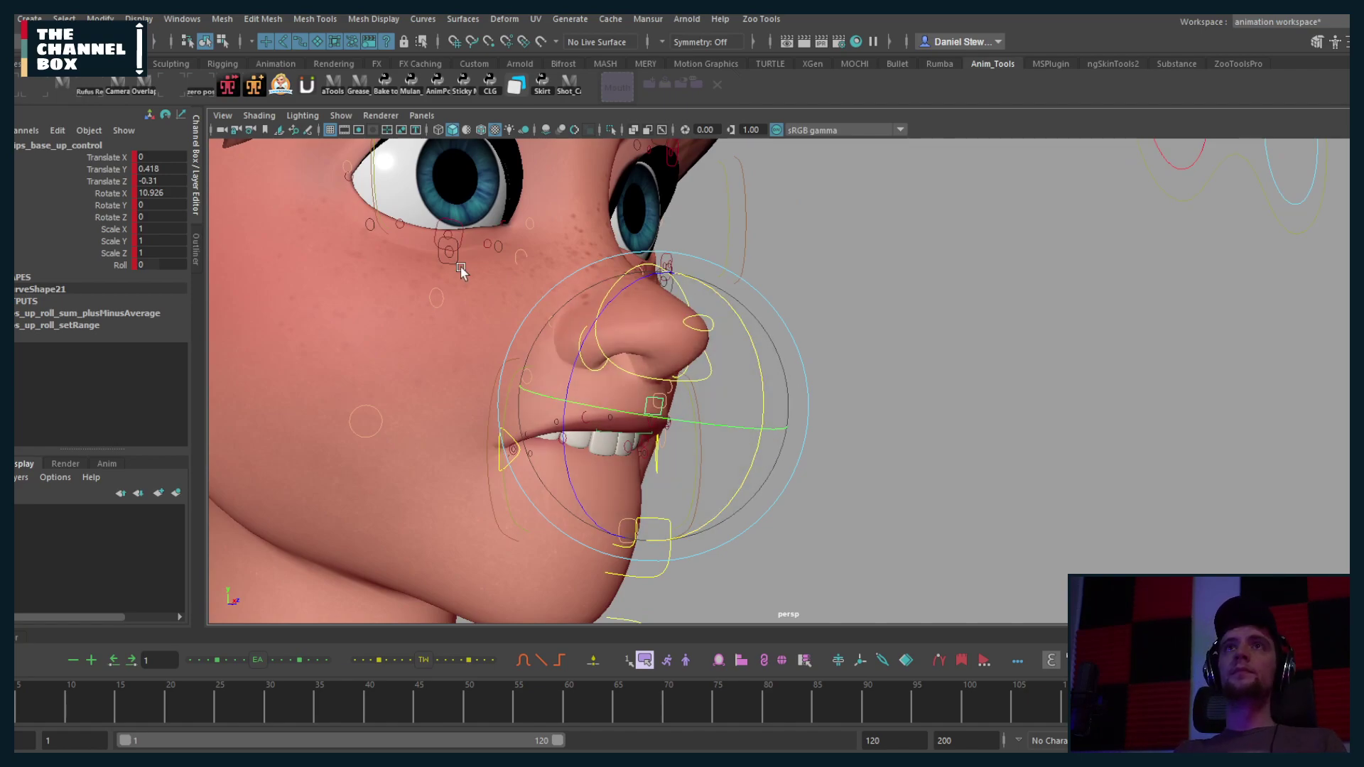
Step: Reset the mouth controls to default and set the jaw Rotate X to 0
left_click(616, 87)
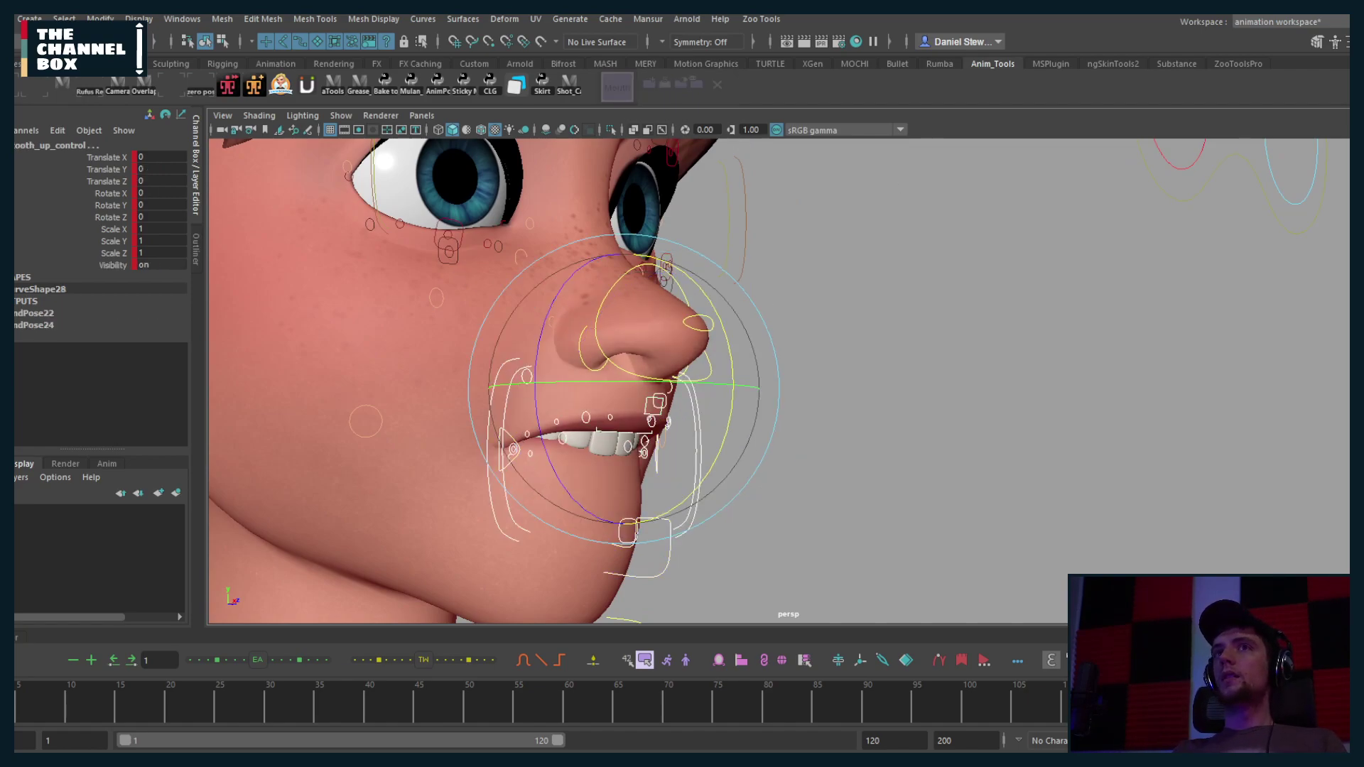
left_click(650, 588)
left_click(661, 581)
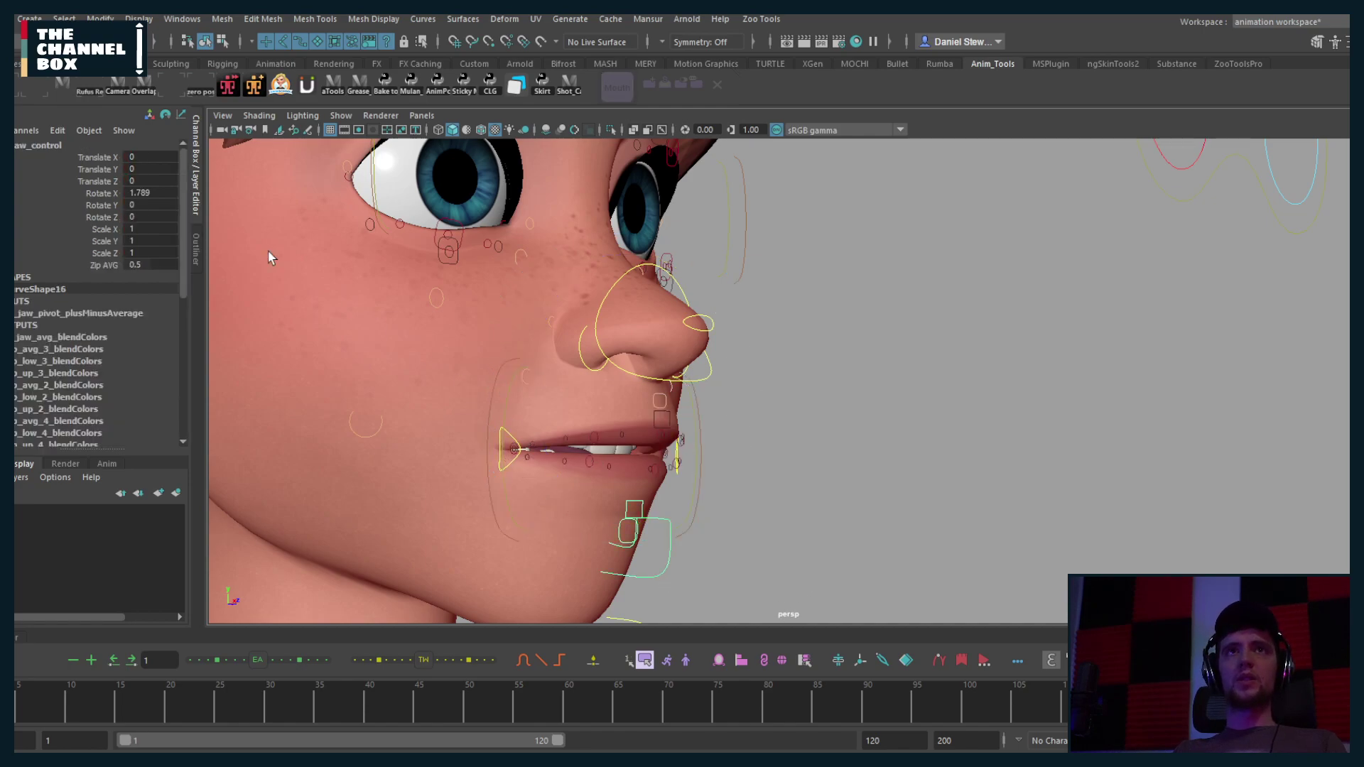
double_click(153, 192)
type("0")
key("Return")
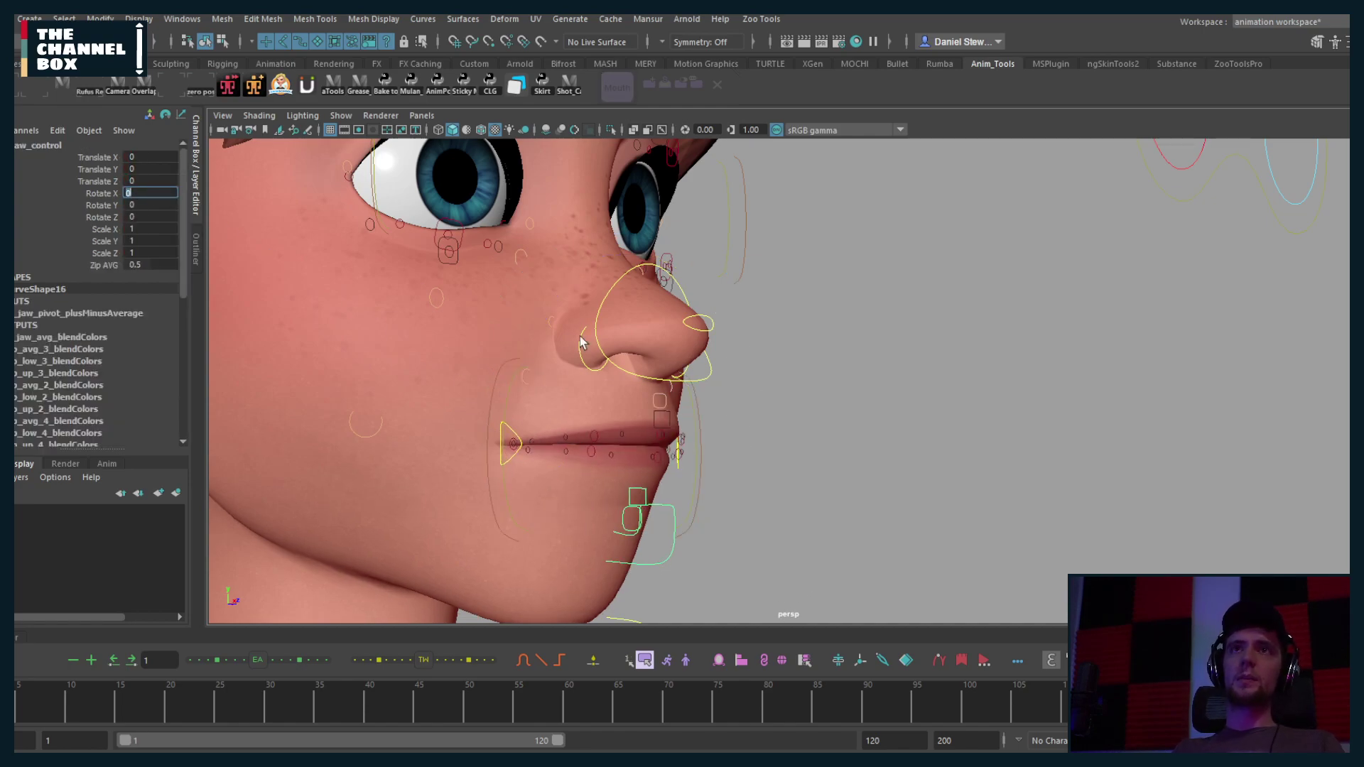
left_click_drag(580, 342, 735, 370, "alt")
Step: Pull the chin control down to part the lips and nudge the left mouth corner up
left_click(617, 87)
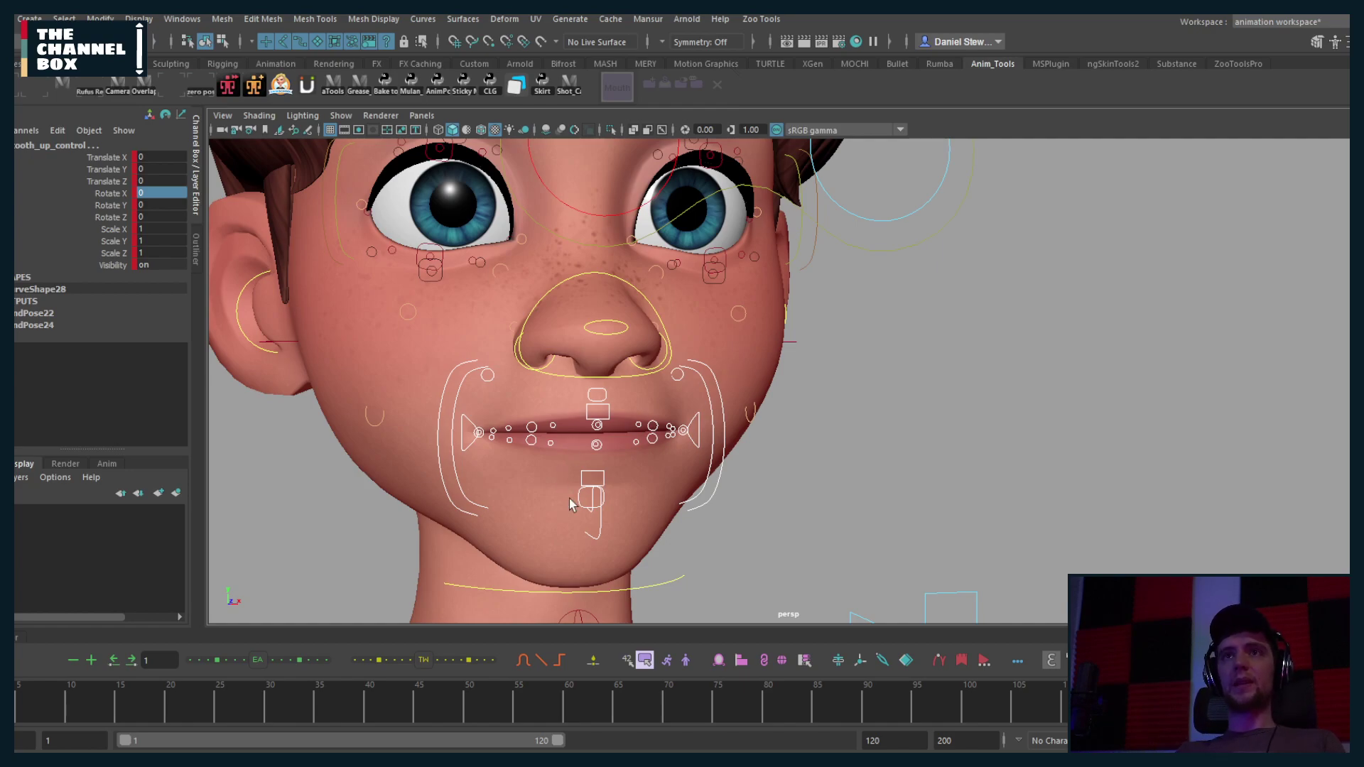
left_click(583, 476)
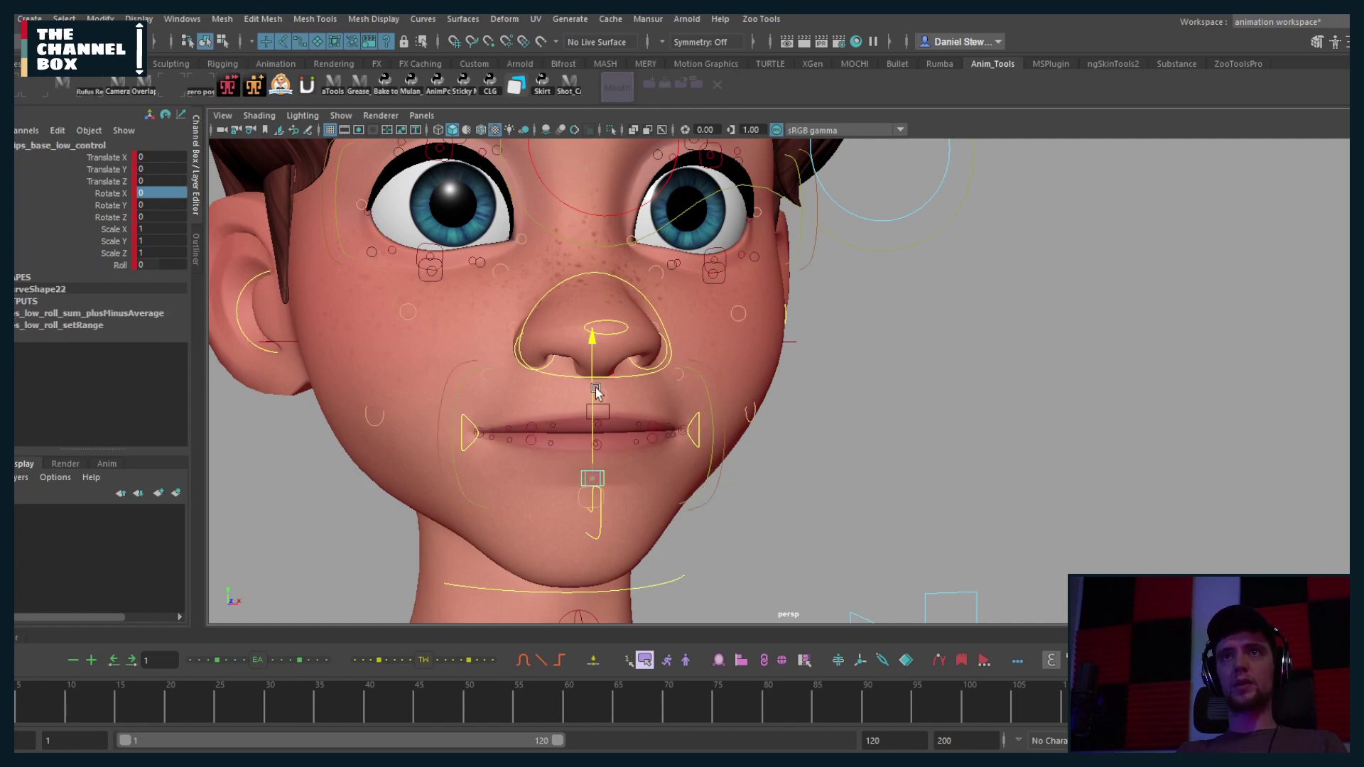
left_click_drag(597, 390, 456, 360)
left_click(599, 412)
left_click(483, 422)
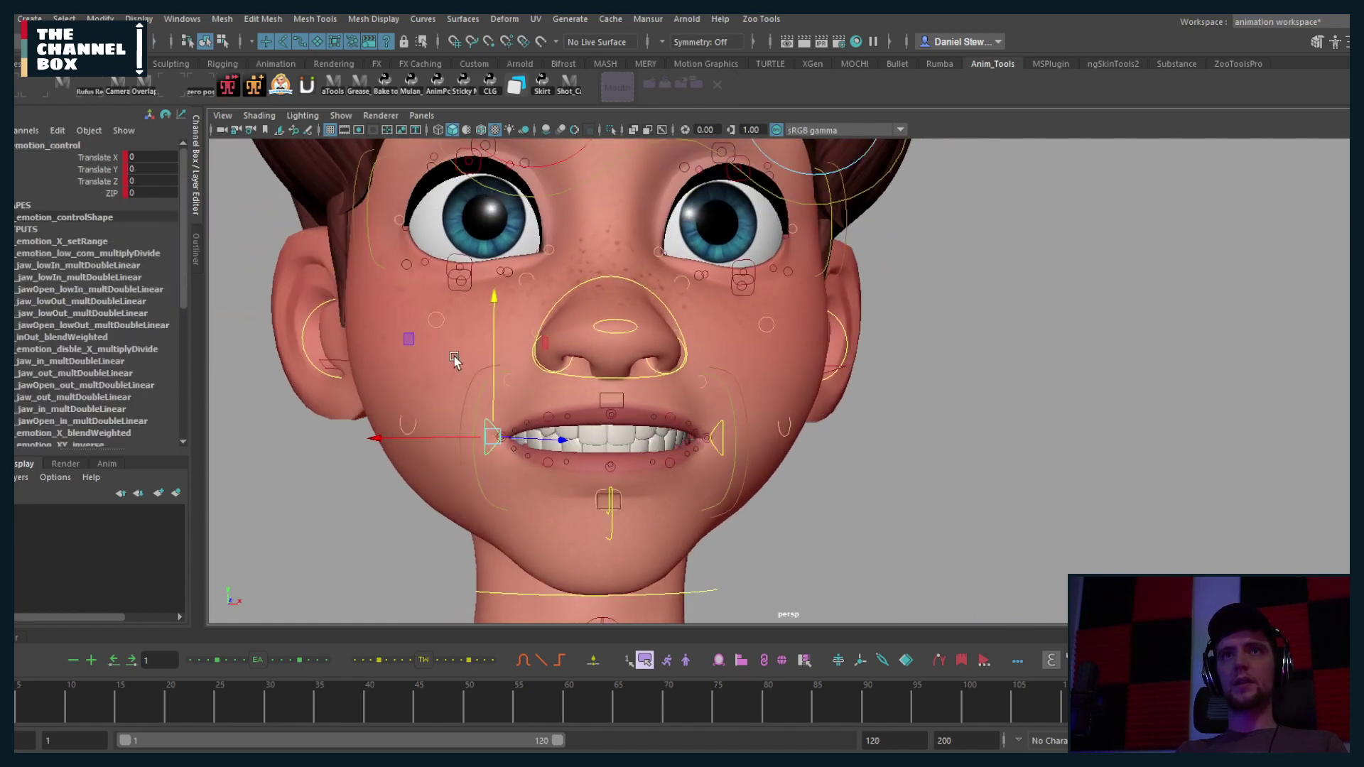
middle_click_drag(409, 359, 410, 352)
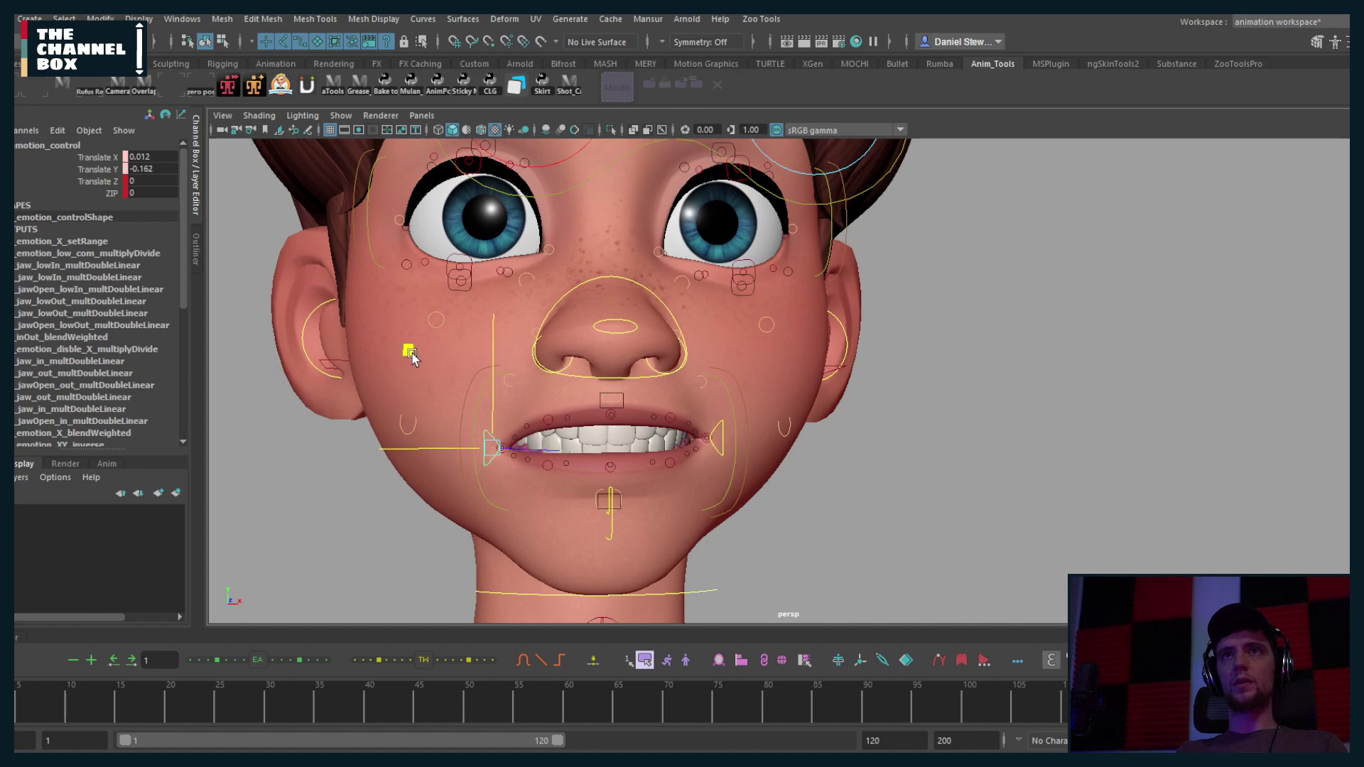
Step: Push both mouth corners back to Translate Z -0.3, then select both upper-lip sneer controls
left_click(722, 424)
left_click_drag(722, 424, 631, 411, "alt")
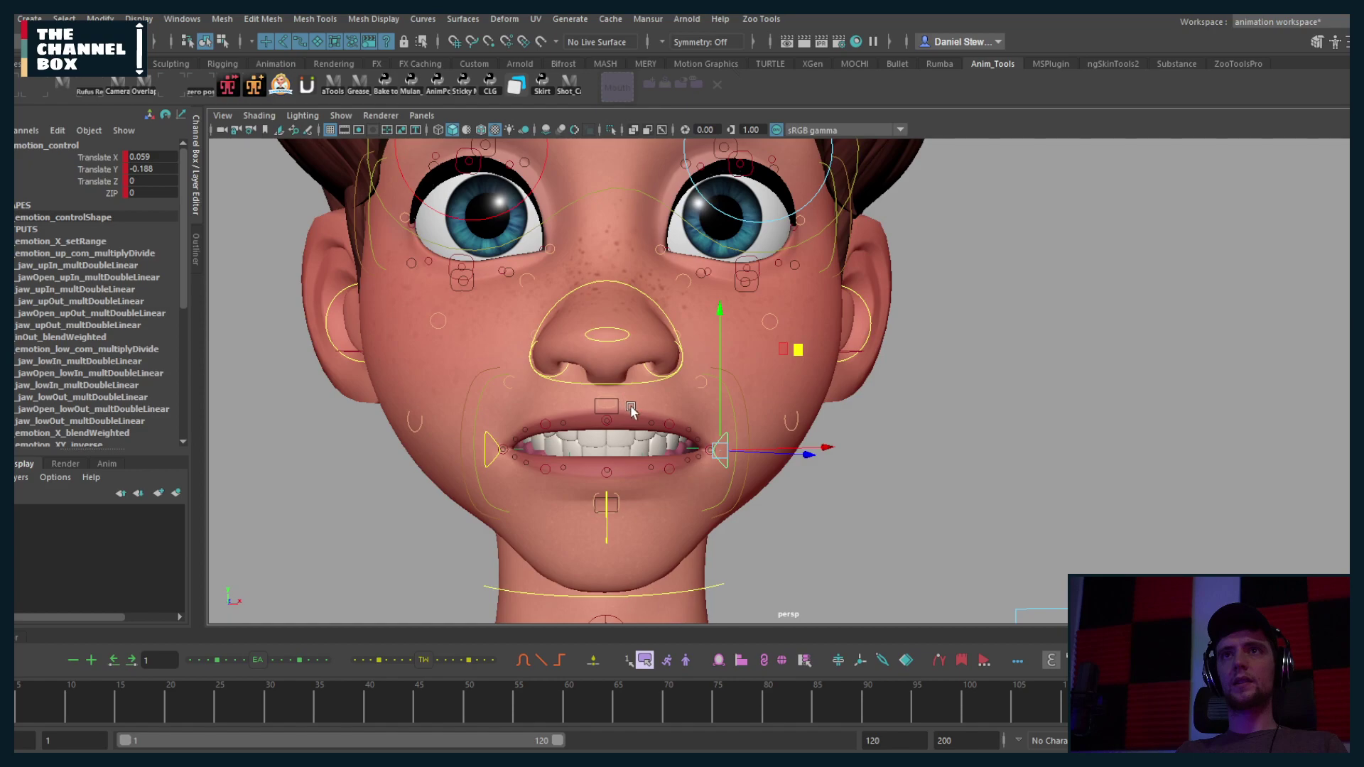
left_click_drag(675, 455, 506, 446, "alt")
left_click(490, 453)
mouse_move(506, 446)
left_mouse_down("alt")
mouse_move(532, 421)
mouse_move(517, 439)
left_mouse_up("alt")
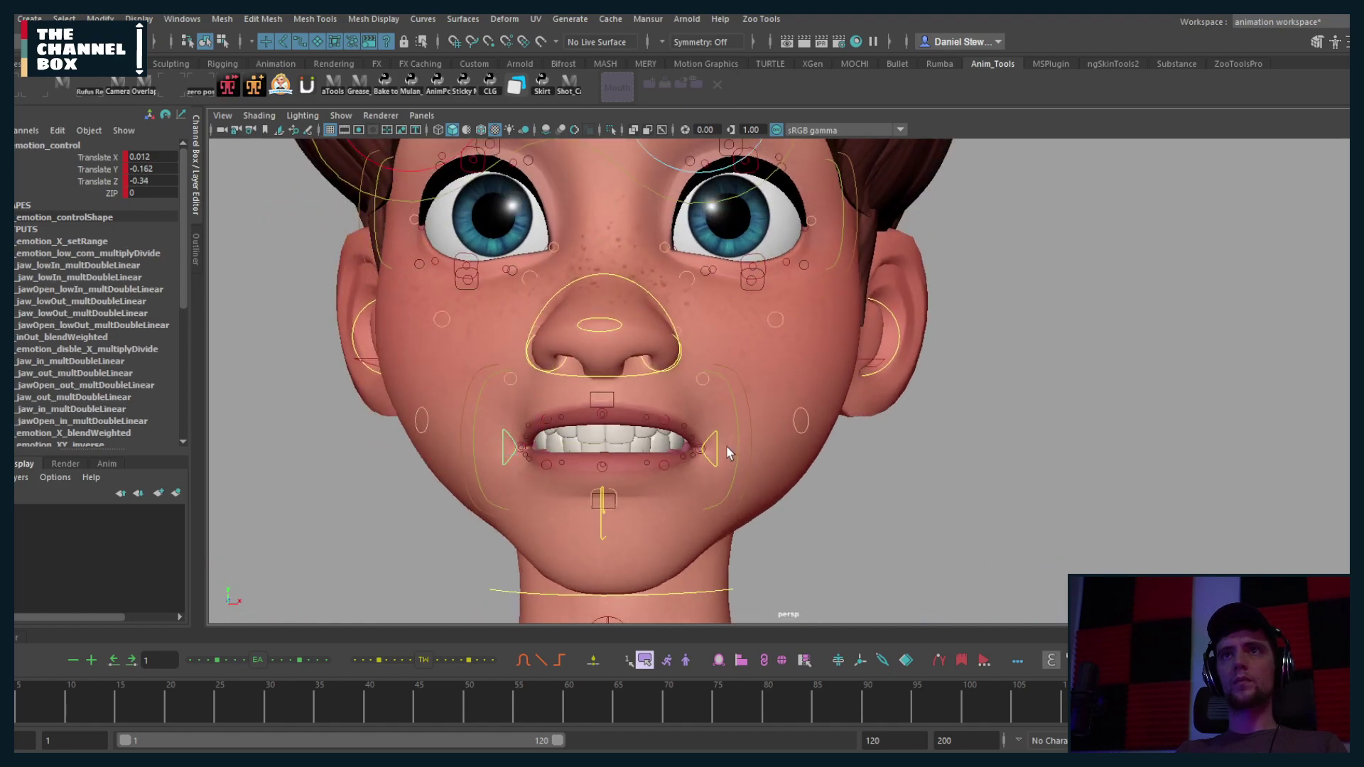
left_click(713, 442, "shift")
left_click_drag(714, 442, 539, 379, "alt")
left_click(665, 422)
left_click(533, 422, "shift")
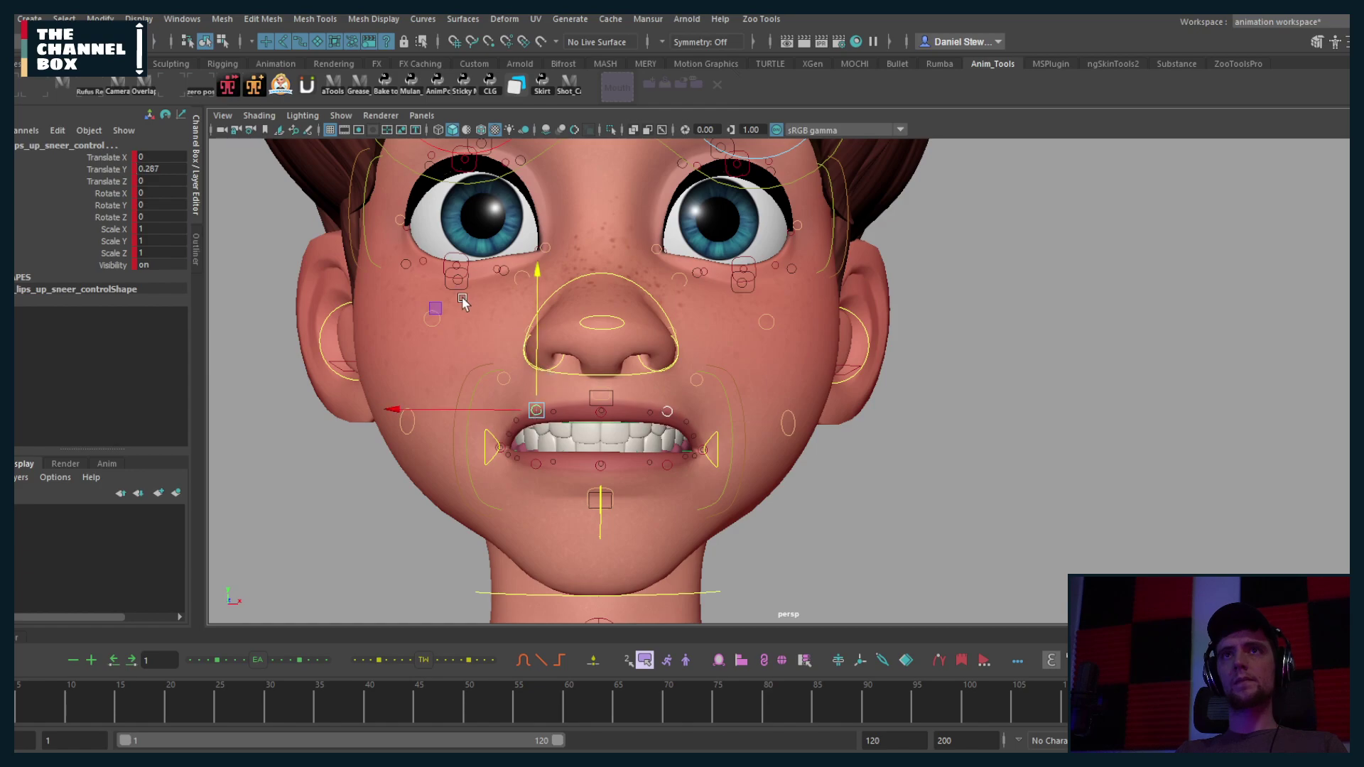
Step: Raise the sneer controls, then push the lower lip back and adjust its Roll in profile
middle_click_drag(463, 302, 436, 310)
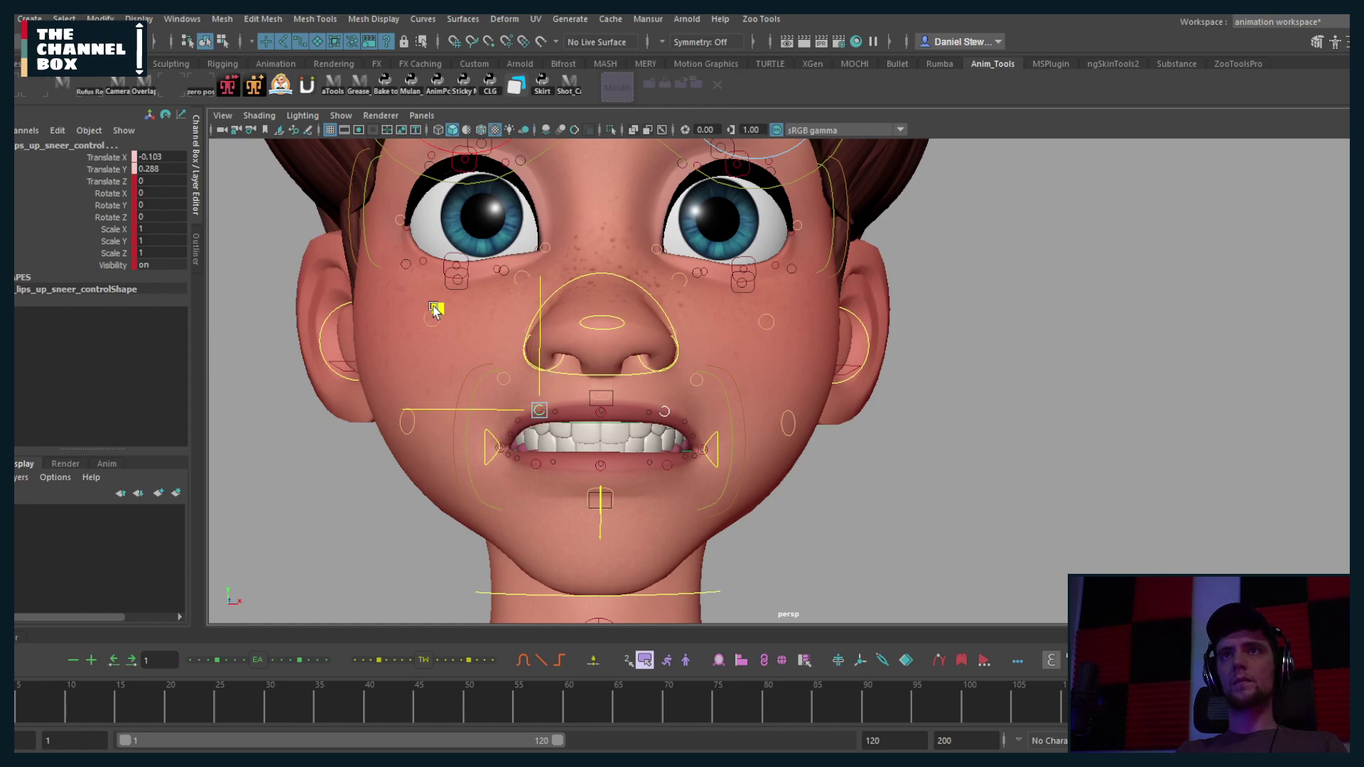
left_click_drag(436, 311, 537, 503, "alt")
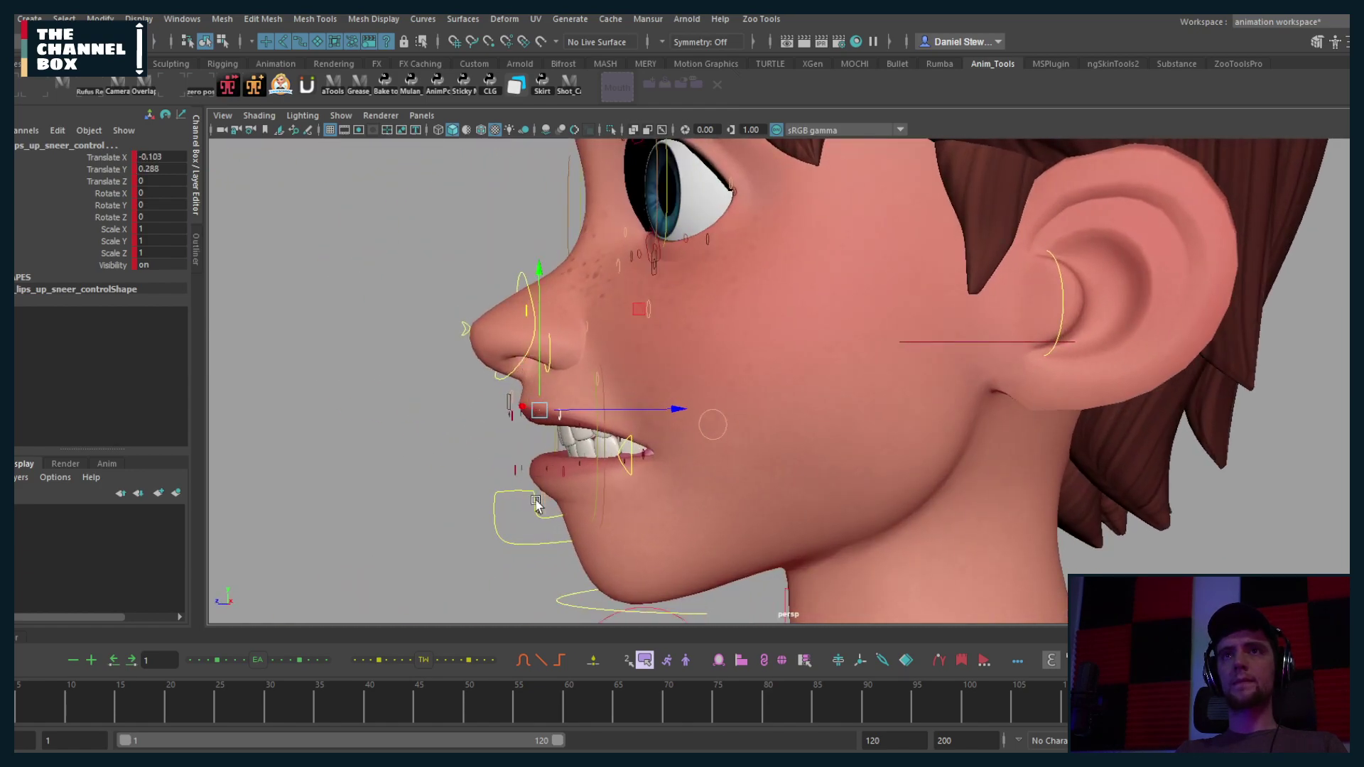
left_click(539, 509)
middle_click_drag(491, 501, 521, 499)
left_click_drag(520, 499, 393, 291, "alt")
left_click(120, 265)
mouse_move(447, 361)
middle_mouse_down()
mouse_move(396, 361)
mouse_move(470, 358)
middle_mouse_up()
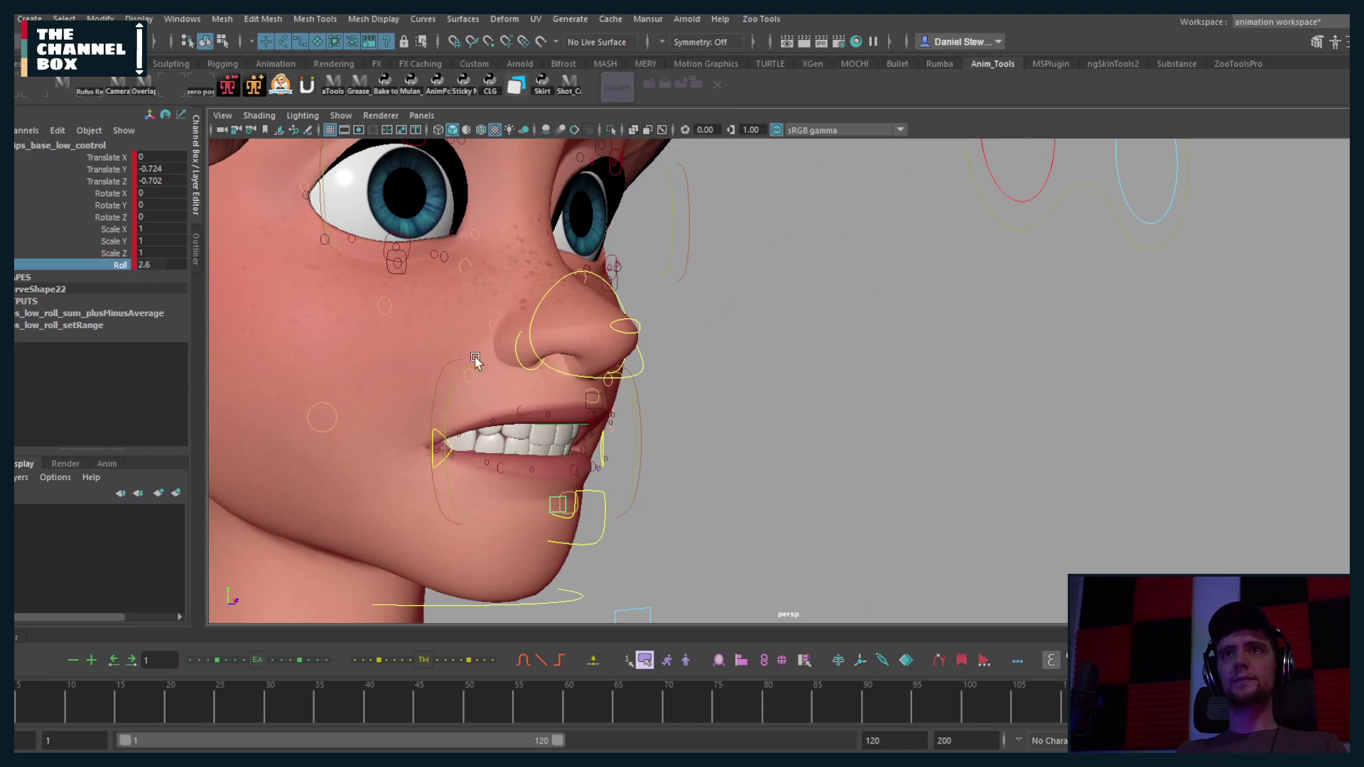
left_click_drag(474, 360, 640, 377, "alt")
middle_click_drag(659, 403, 658, 407)
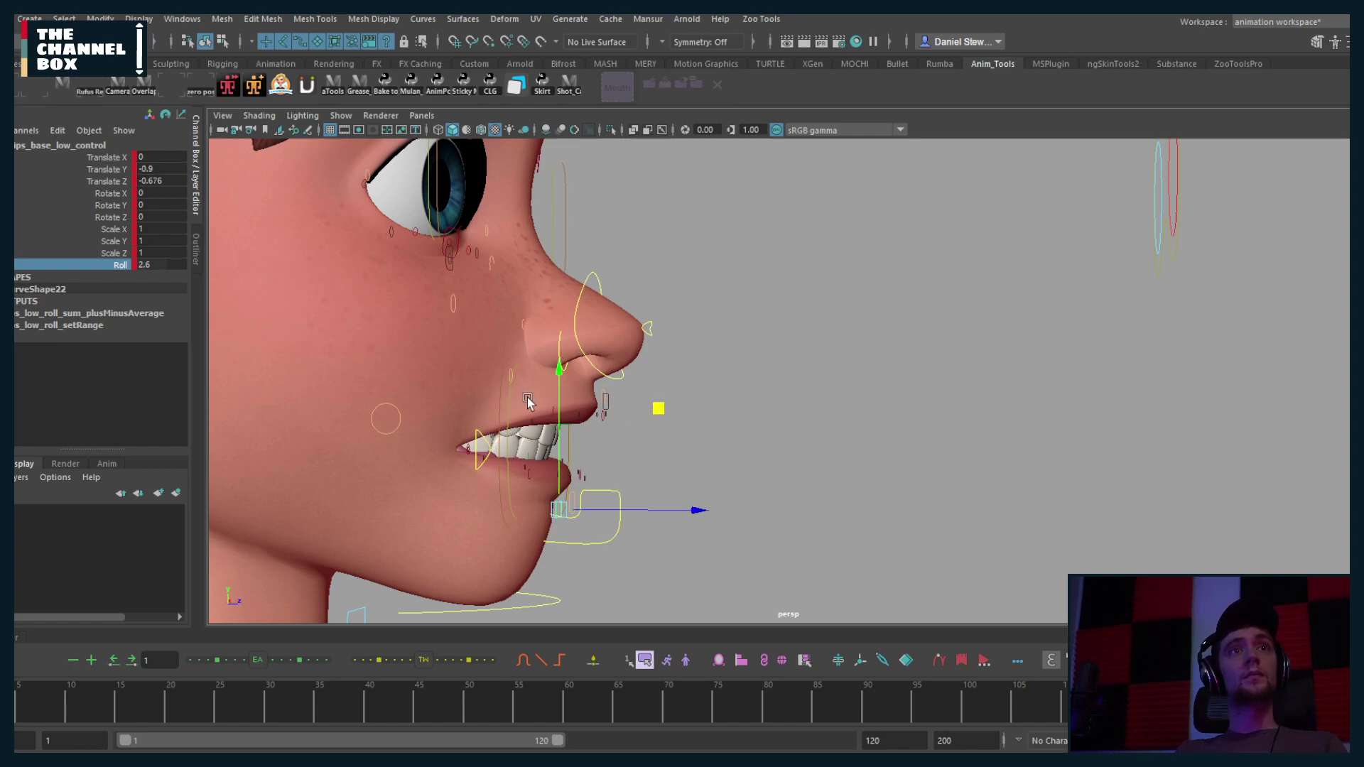
key("q")
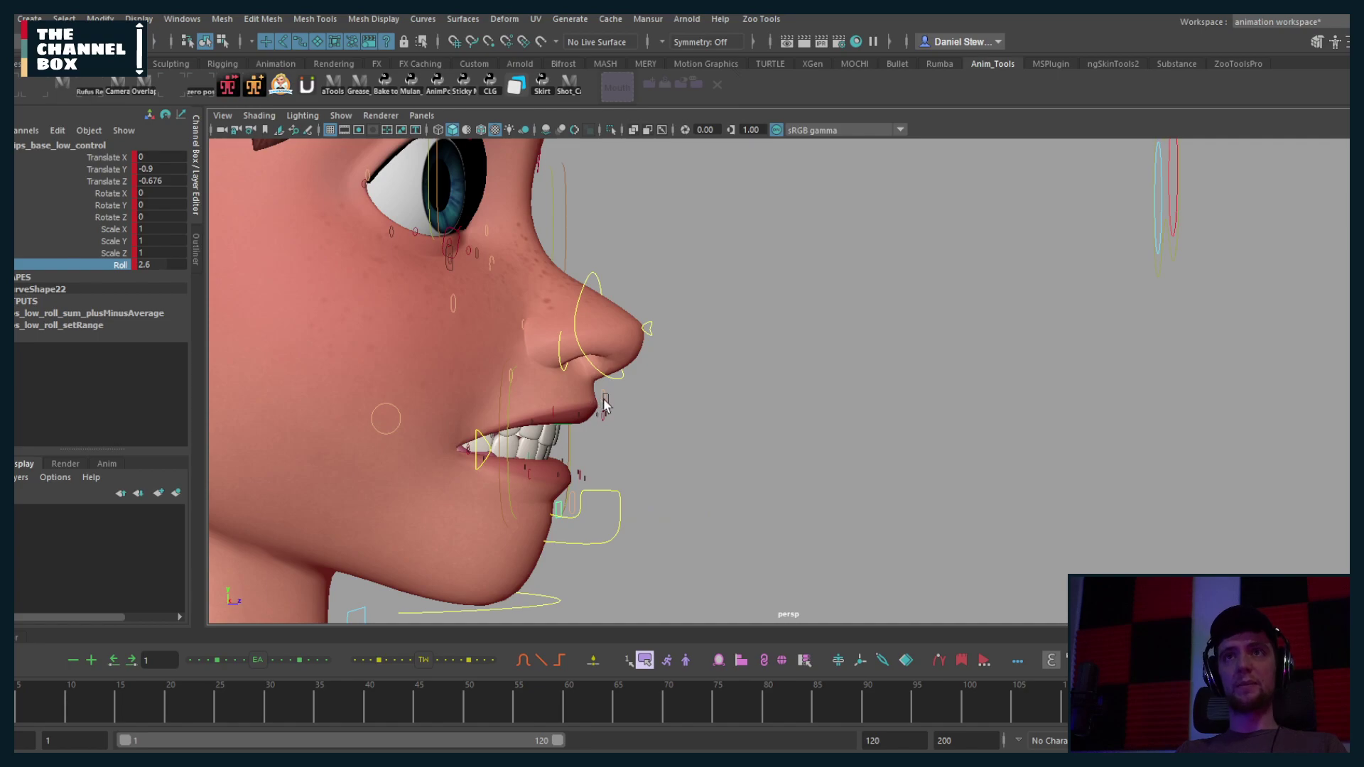
Step: Move the upper lip base control up and back to reveal the upper teeth
left_click(605, 407)
key("w")
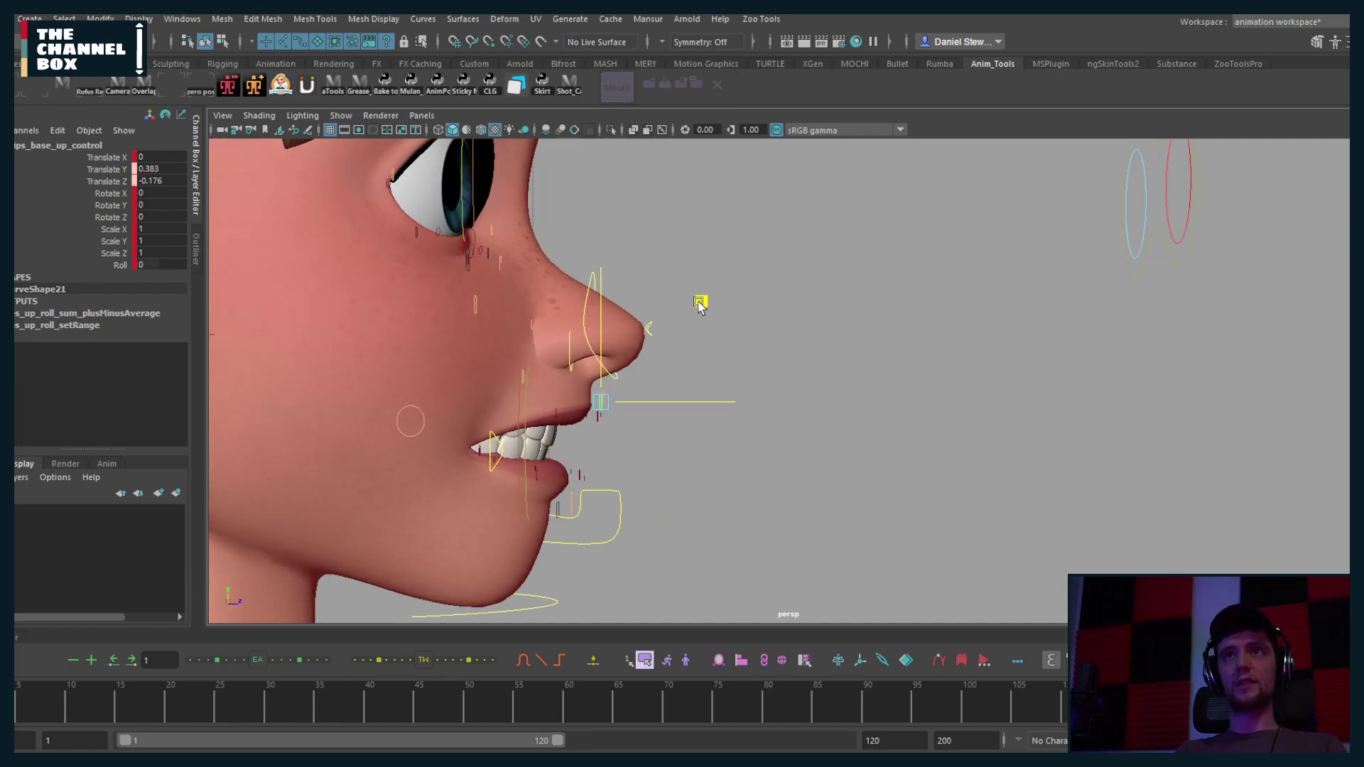
middle_click_drag(700, 304, 695, 302)
left_click_drag(695, 302, 365, 299, "alt")
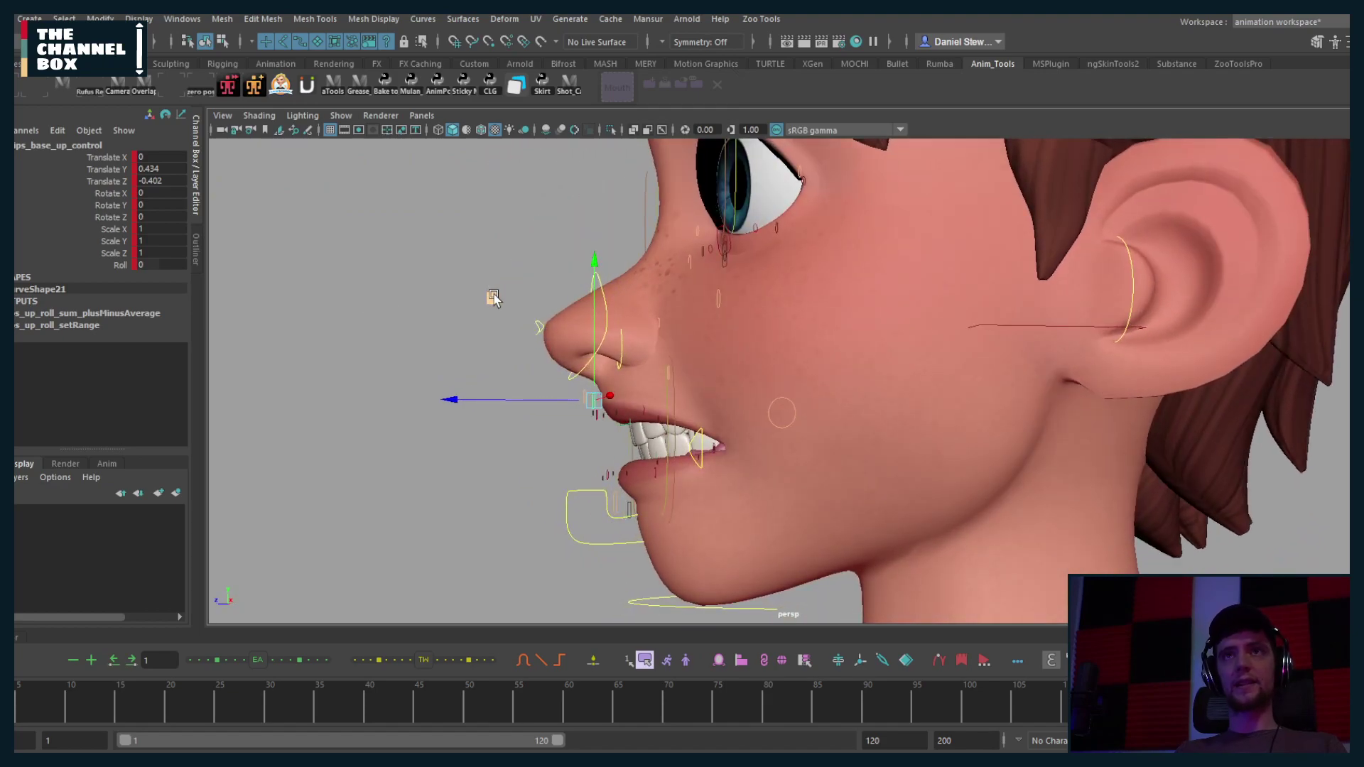
middle_click_drag(493, 297, 490, 298)
left_click_drag(490, 298, 669, 426, "alt")
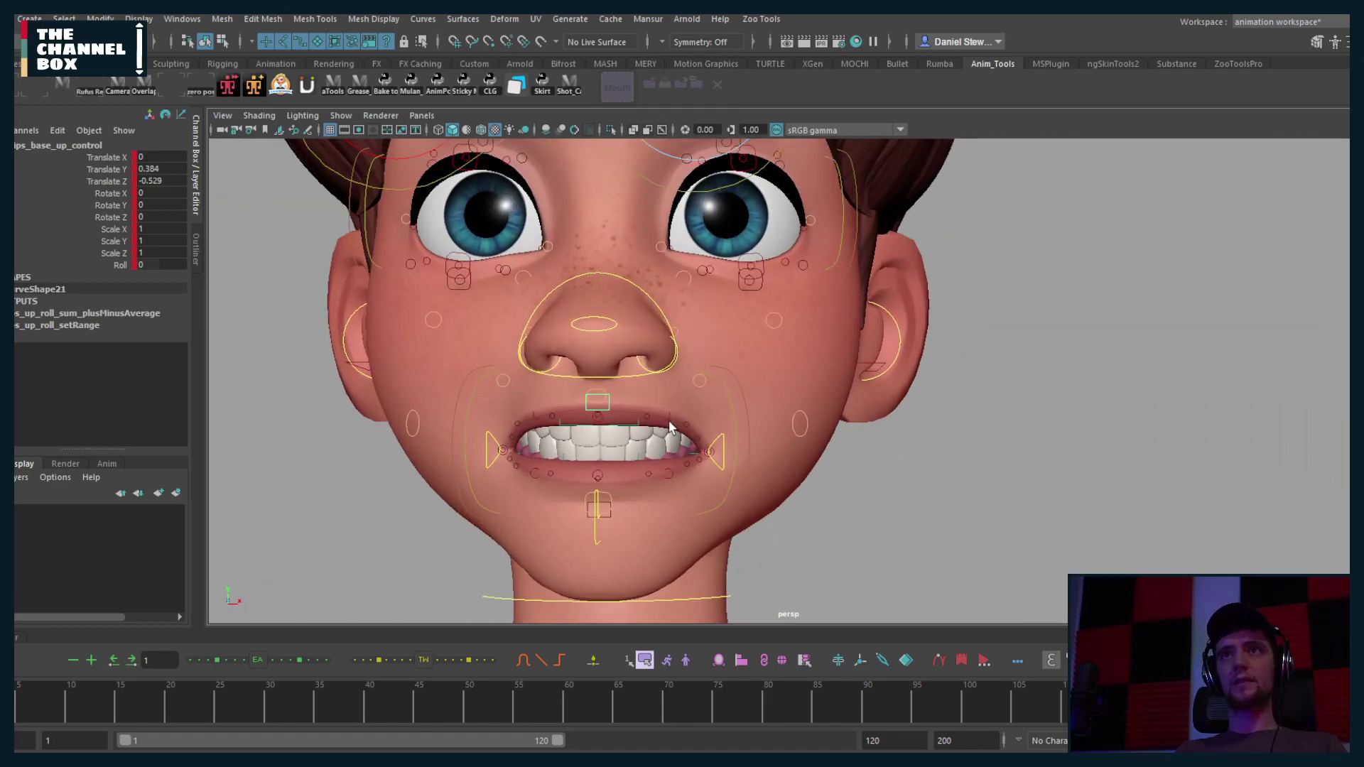
Step: Lift the sneer control slightly, undoing a trial lift and rotation
left_click(668, 419)
middle_click_drag(759, 331, 759, 308)
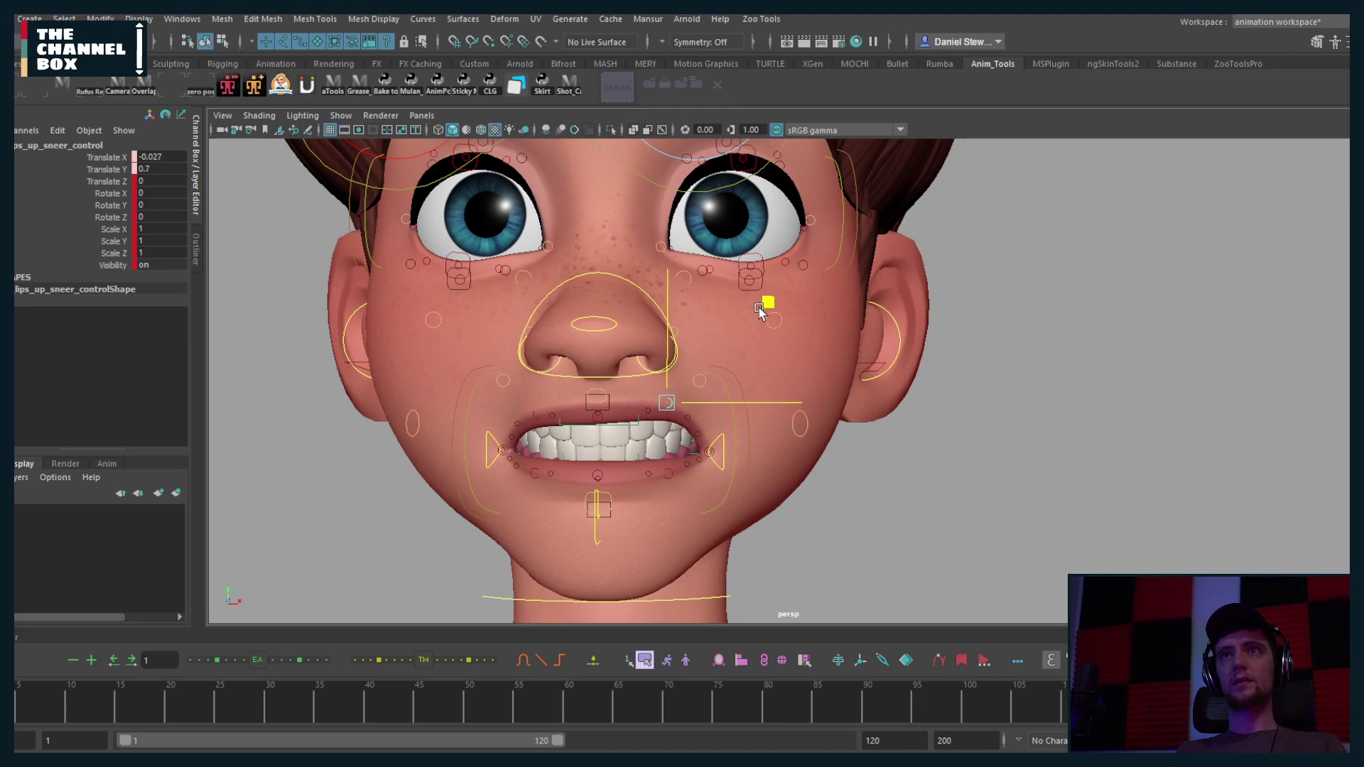
key("ctrl+z")
left_click_drag(450, 386, 472, 382, "alt")
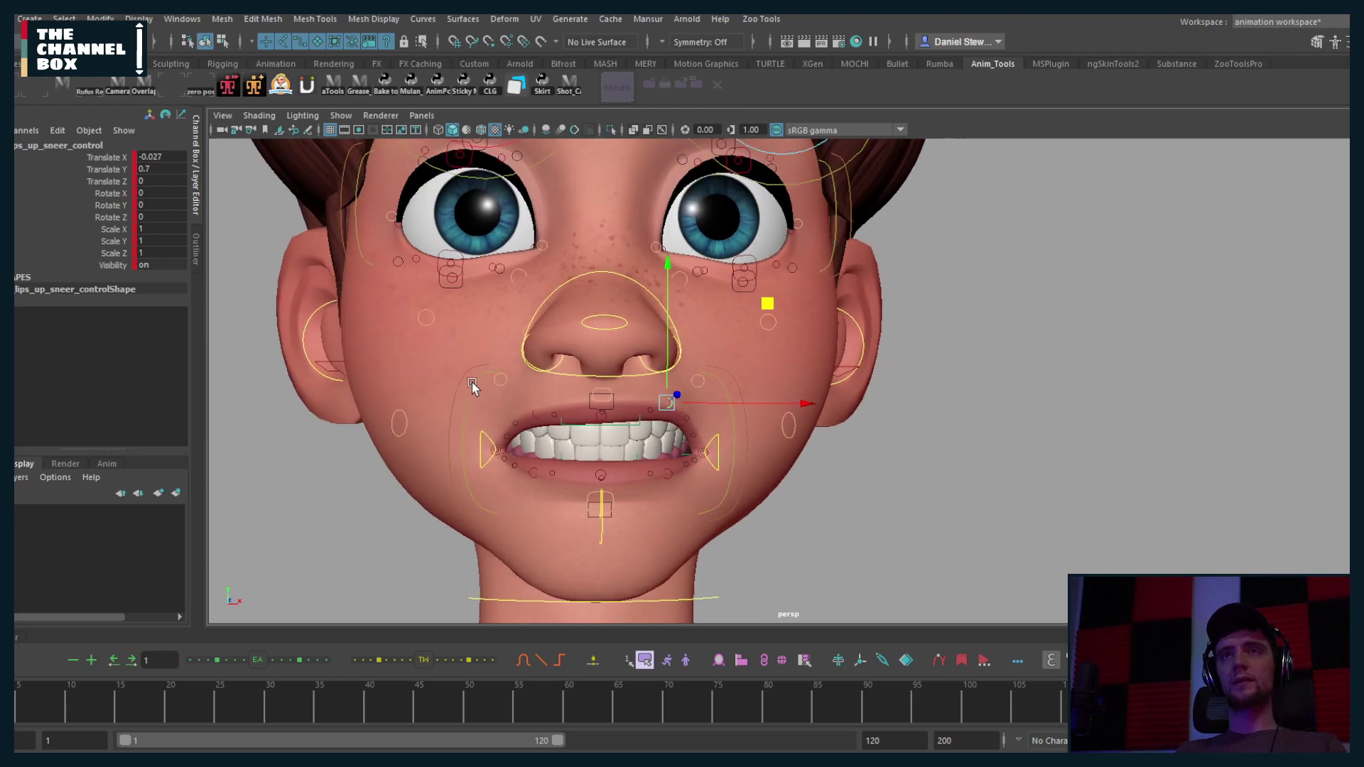
left_click_drag(661, 389, 661, 381)
key("e")
left_click_drag(527, 372, 723, 449)
key("ctrl+z")
key("w")
Step: Try the ZIP channel on both mouth corners to partially zip the lips
left_click(732, 448)
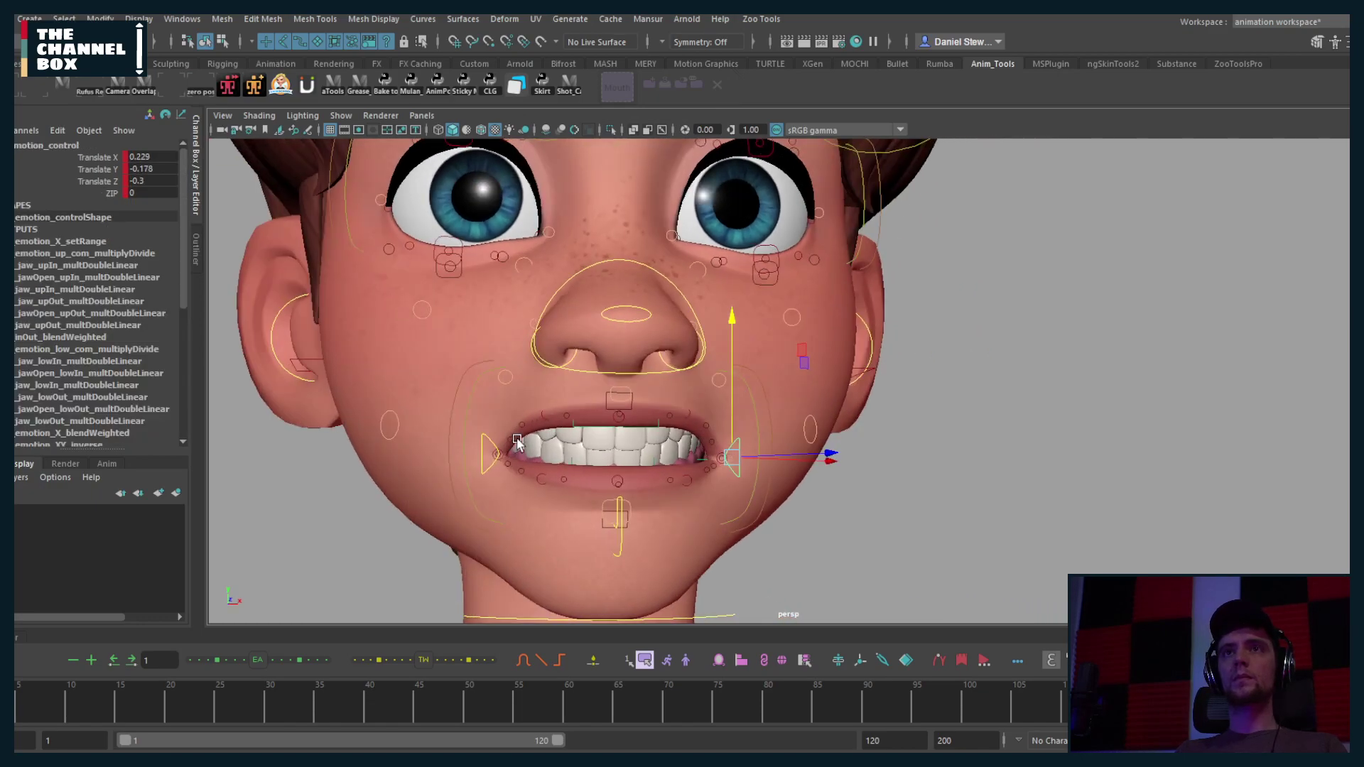
left_click(495, 455, "shift")
left_click(112, 193)
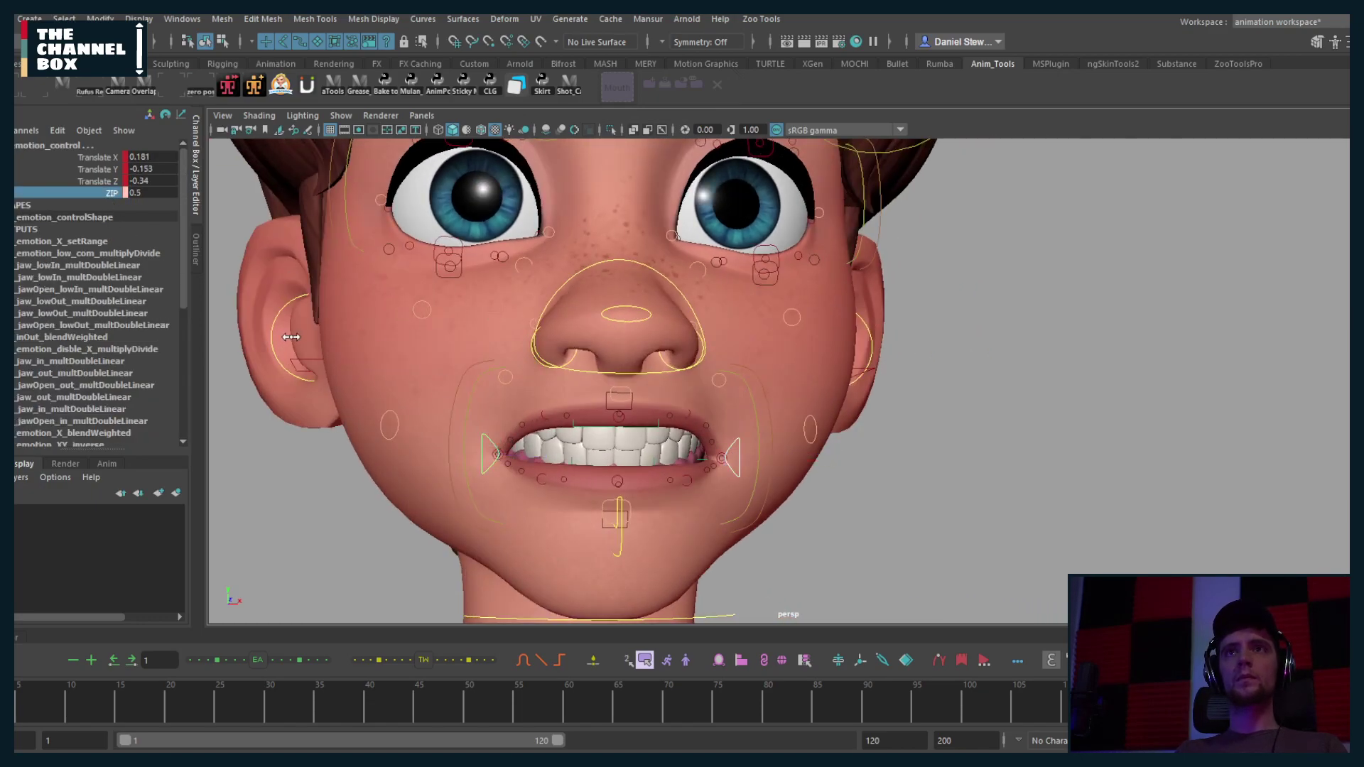
middle_click_drag(290, 337, 376, 342)
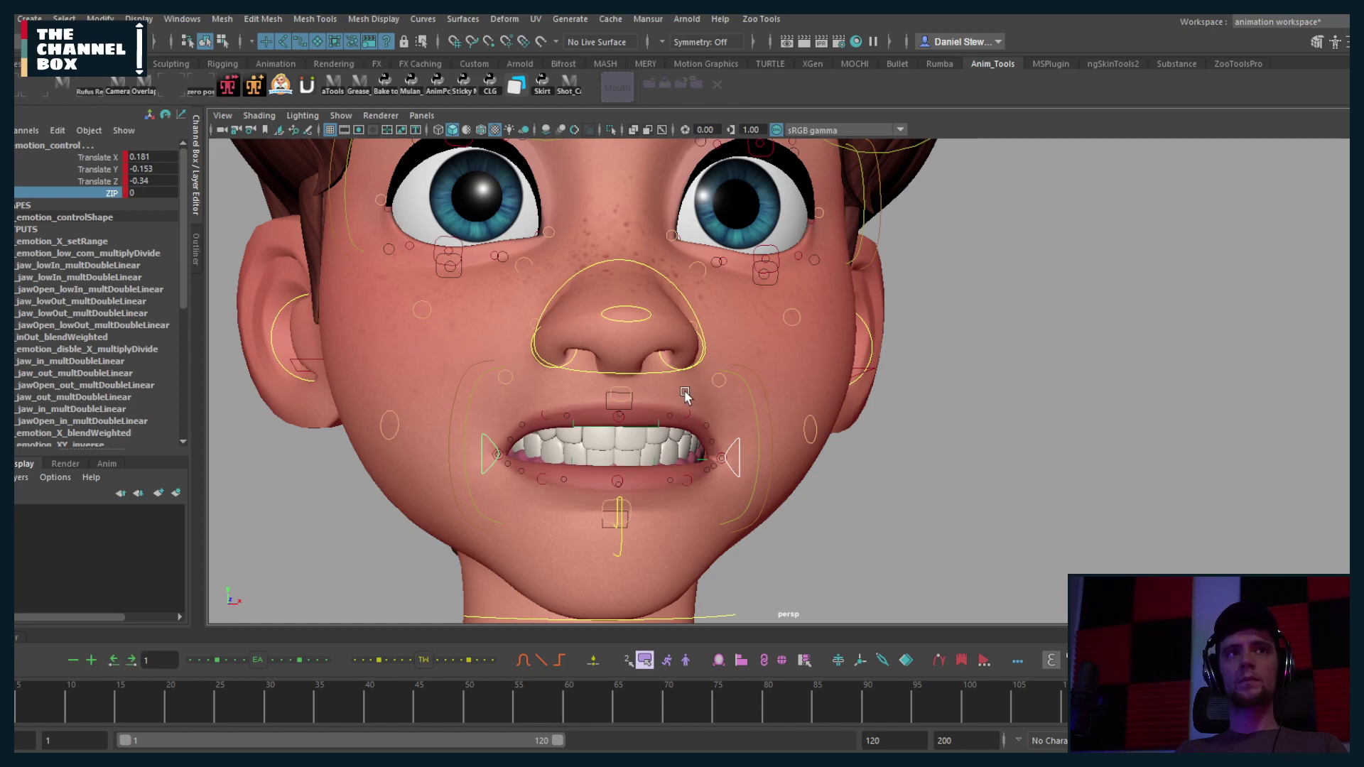
left_click_drag(666, 395, 614, 438, "alt")
Step: Raise lips_low_1_minor_control, the lower lip near the left mouth corner, slightly in Y
left_click(705, 442)
key("w")
left_click(706, 458)
key("w")
key("q")
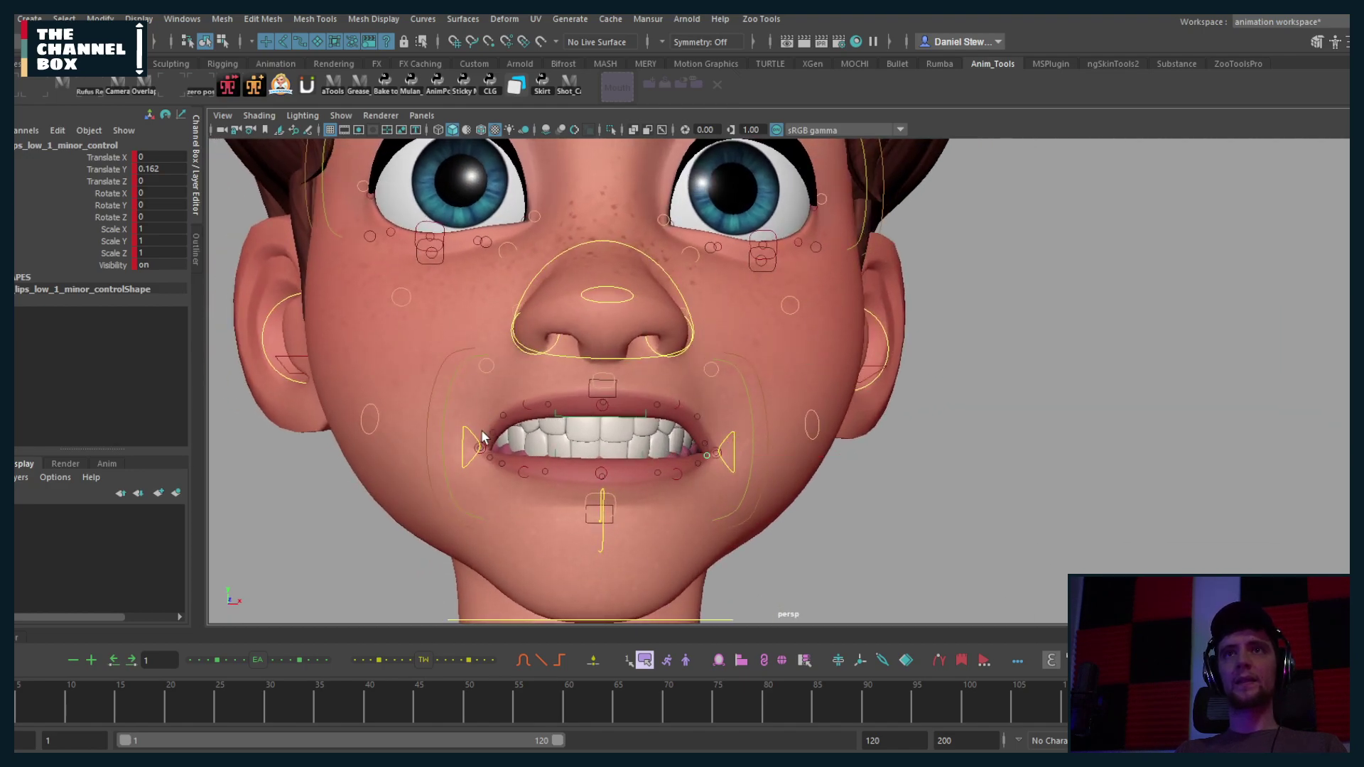
left_click(487, 442)
key("w")
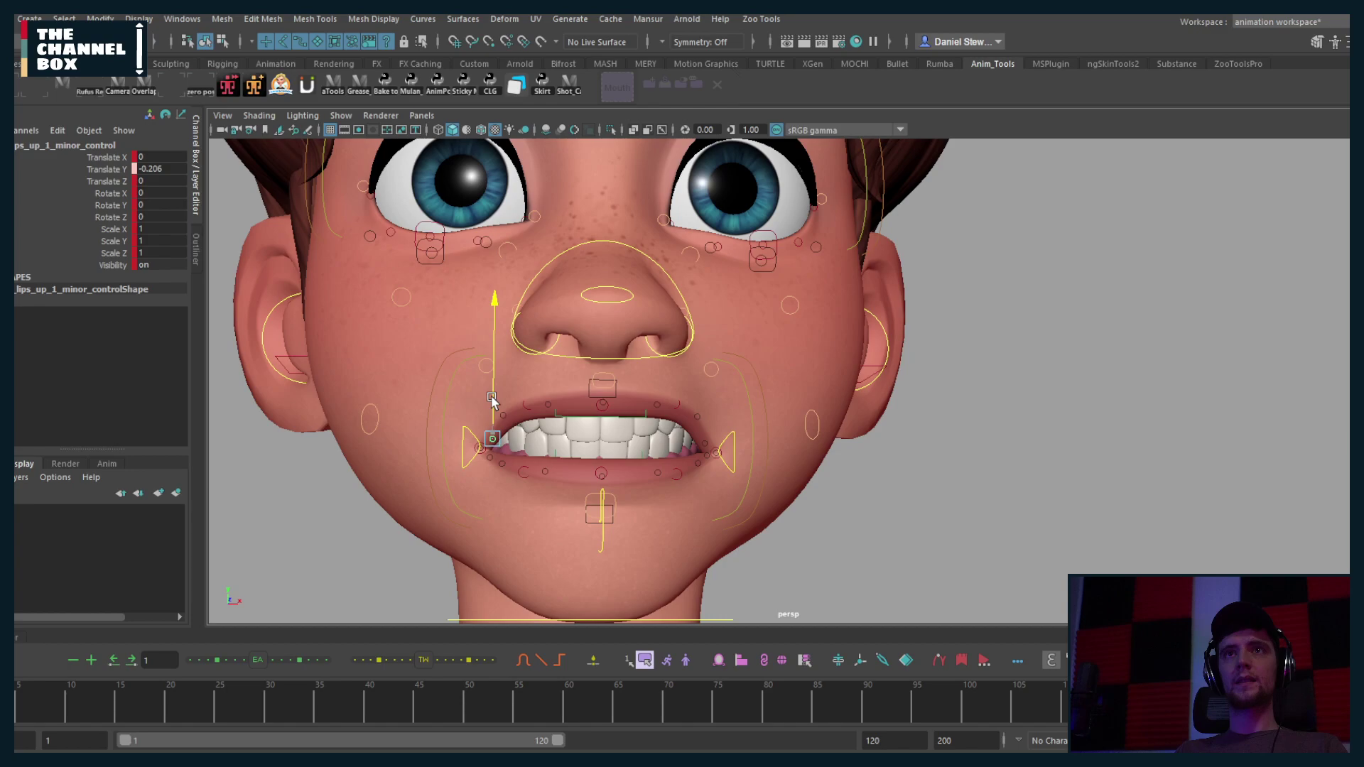
key("q")
left_click(489, 458)
key("w")
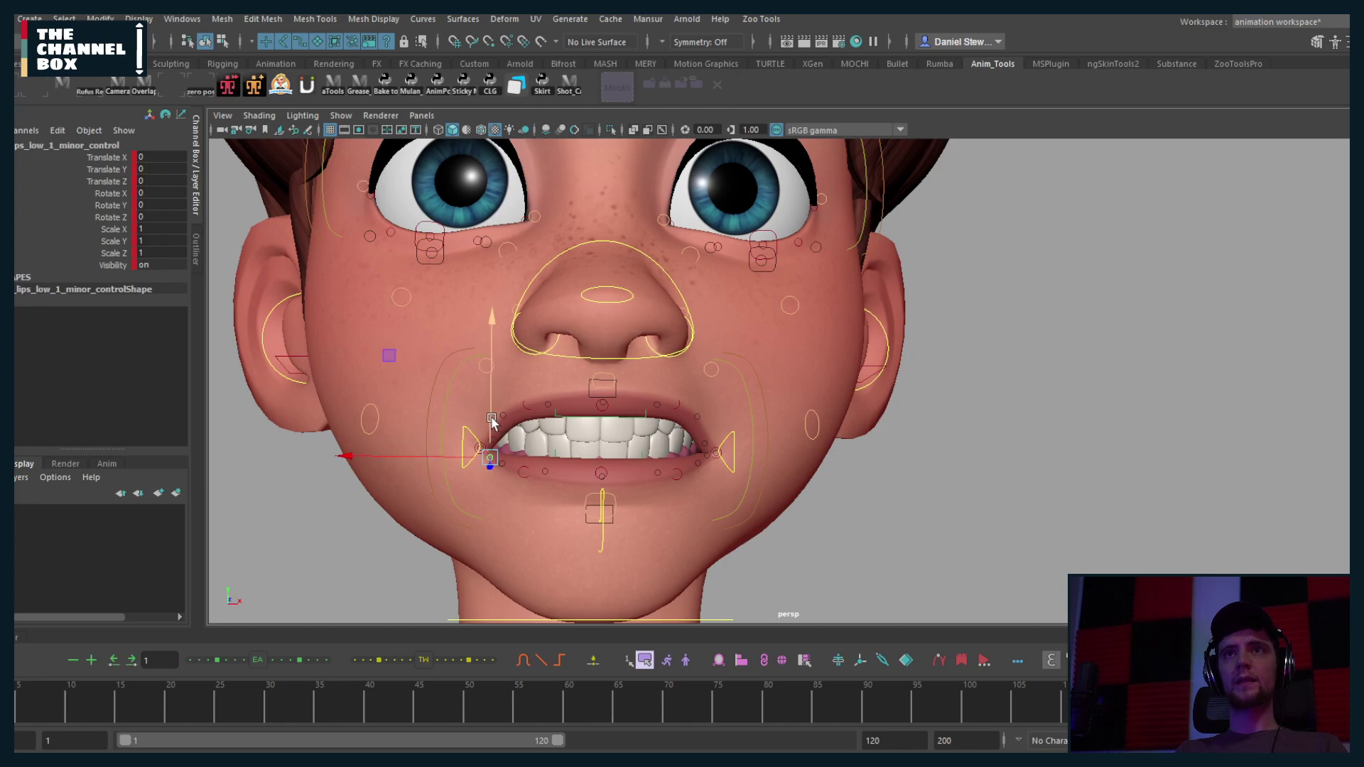
left_click_drag(491, 430, 491, 422)
left_click_drag(697, 405, 826, 423, "alt")
Step: Frame the face from the front and select the upper lip base control
scroll(693, 467, "up", 2)
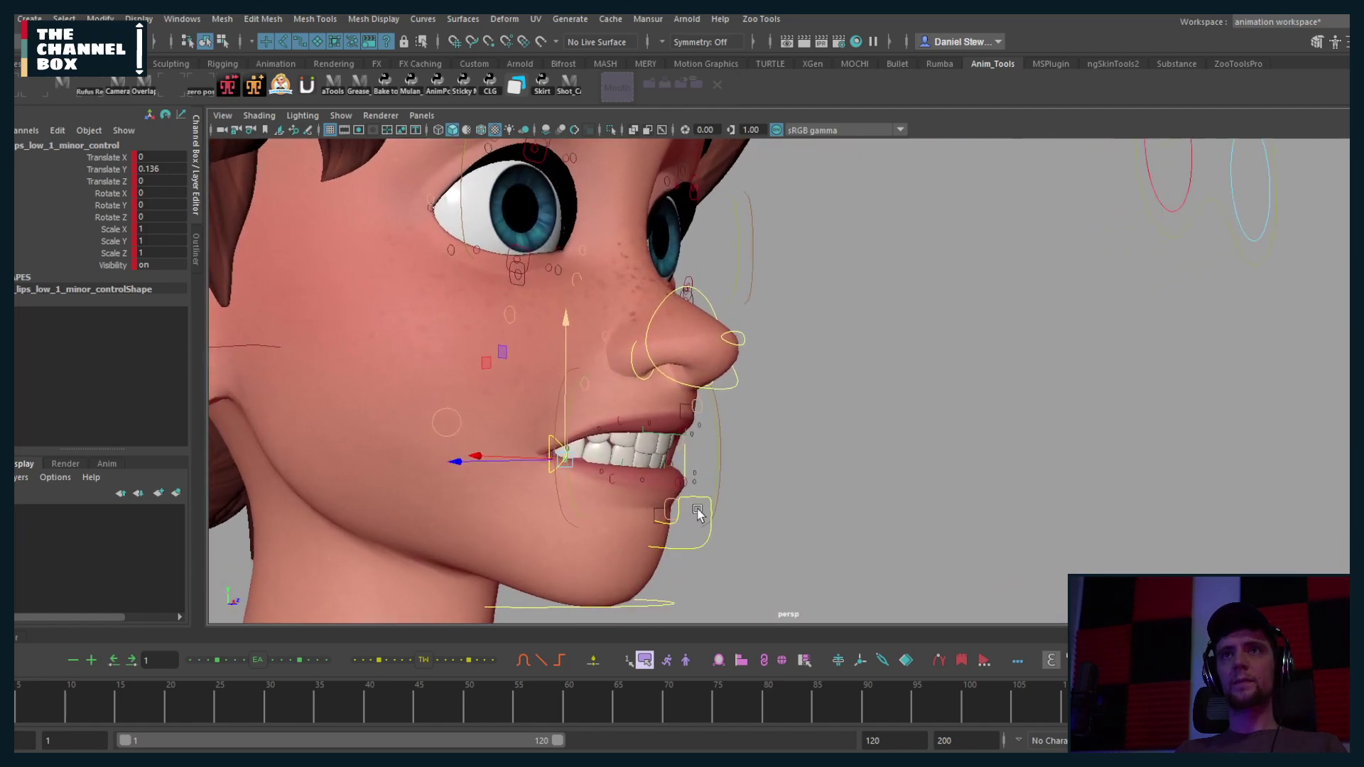
left_click(656, 513)
scroll(731, 518, "down", 3)
left_click_drag(731, 518, 549, 507, "alt")
scroll(639, 472, "up", 5)
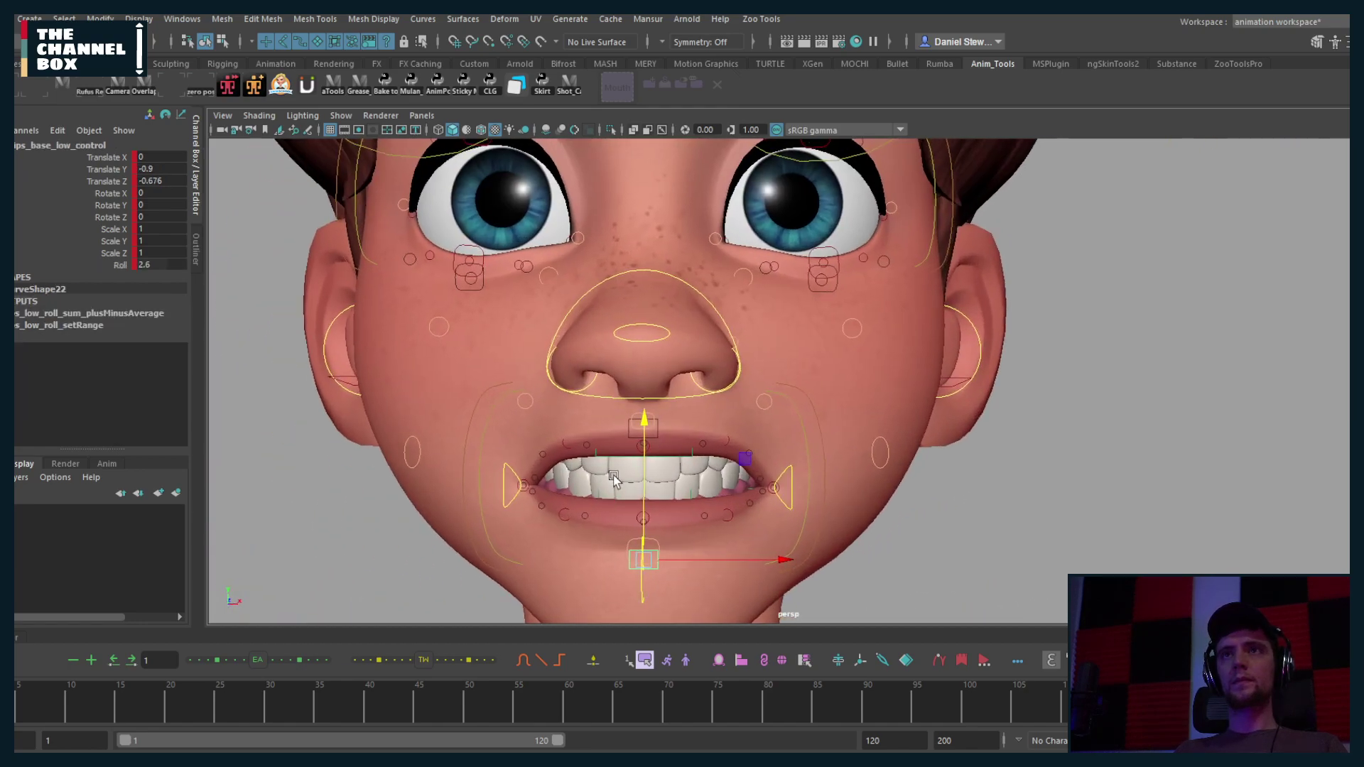
scroll(677, 450, "down", 4)
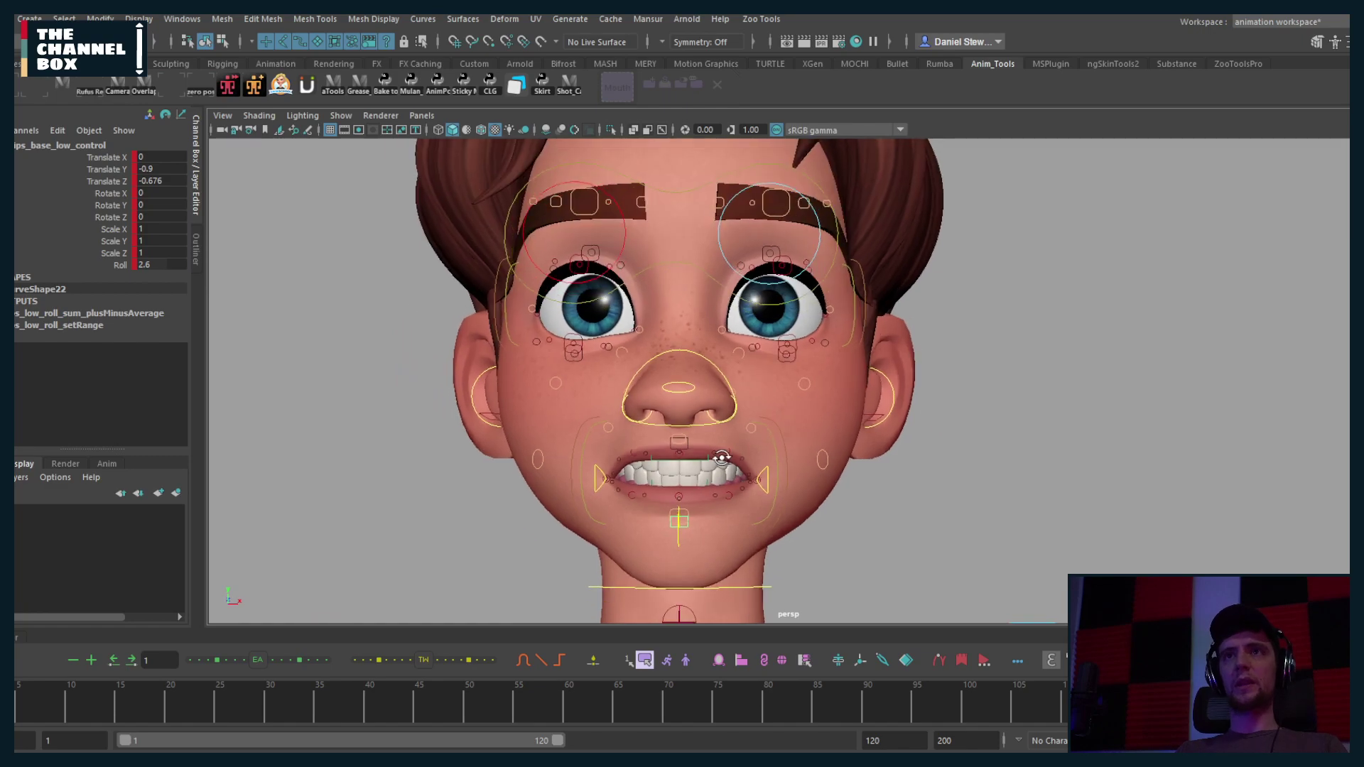
left_click(678, 444)
scroll(680, 448, "up", 3)
Step: Drag lips_base_up_control upward to about Translate Y 0.529 to show more upper teeth
left_click_drag(675, 428, 643, 409)
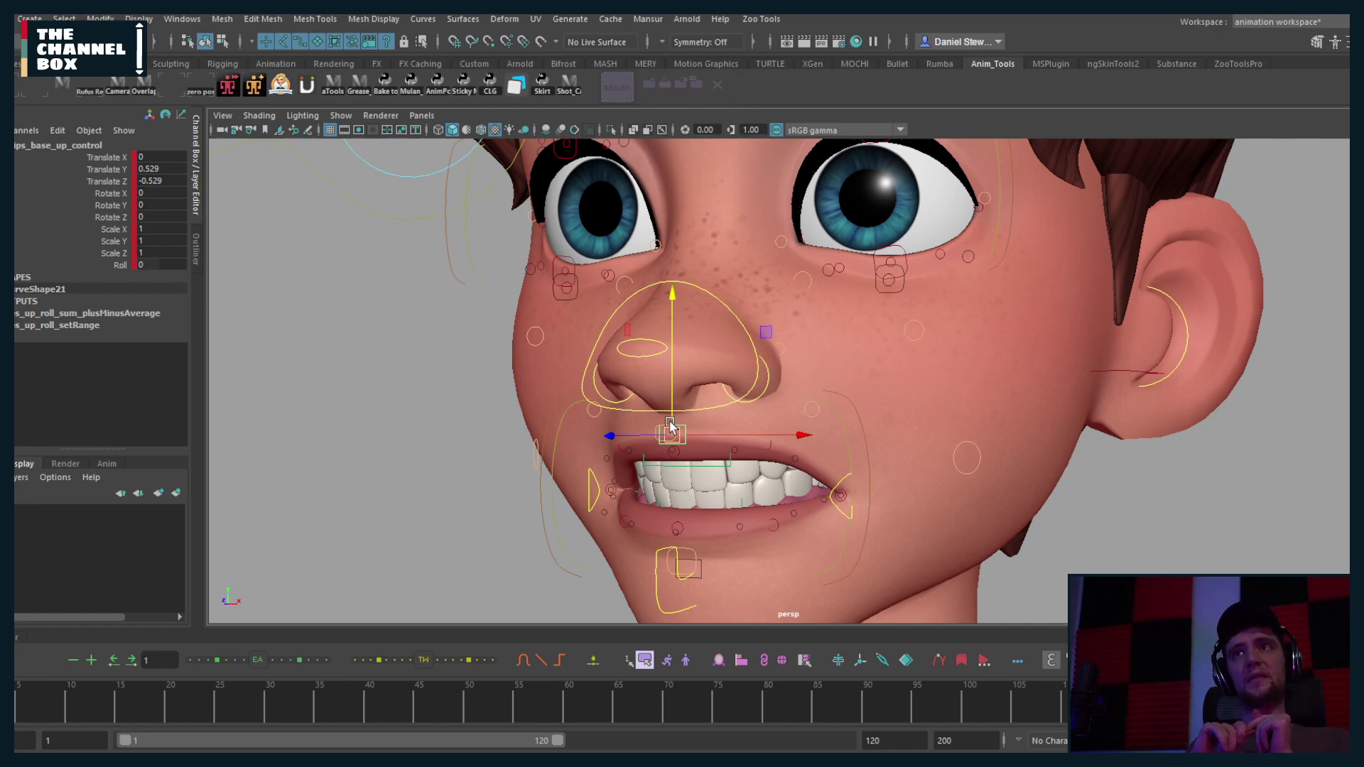
scroll(693, 395, "down", 5)
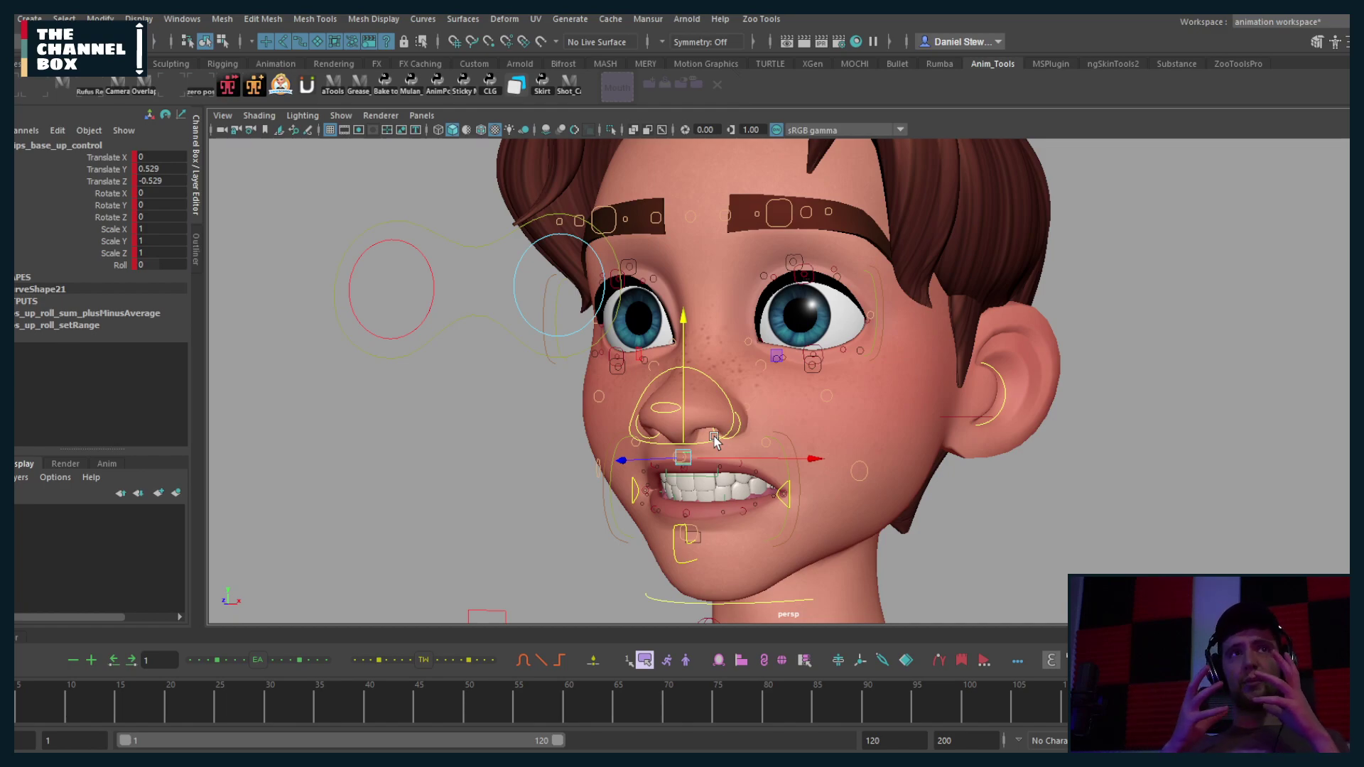
Step: Test moving the lower eyelid control down, then undo it back to default
scroll(822, 355, "up", 8)
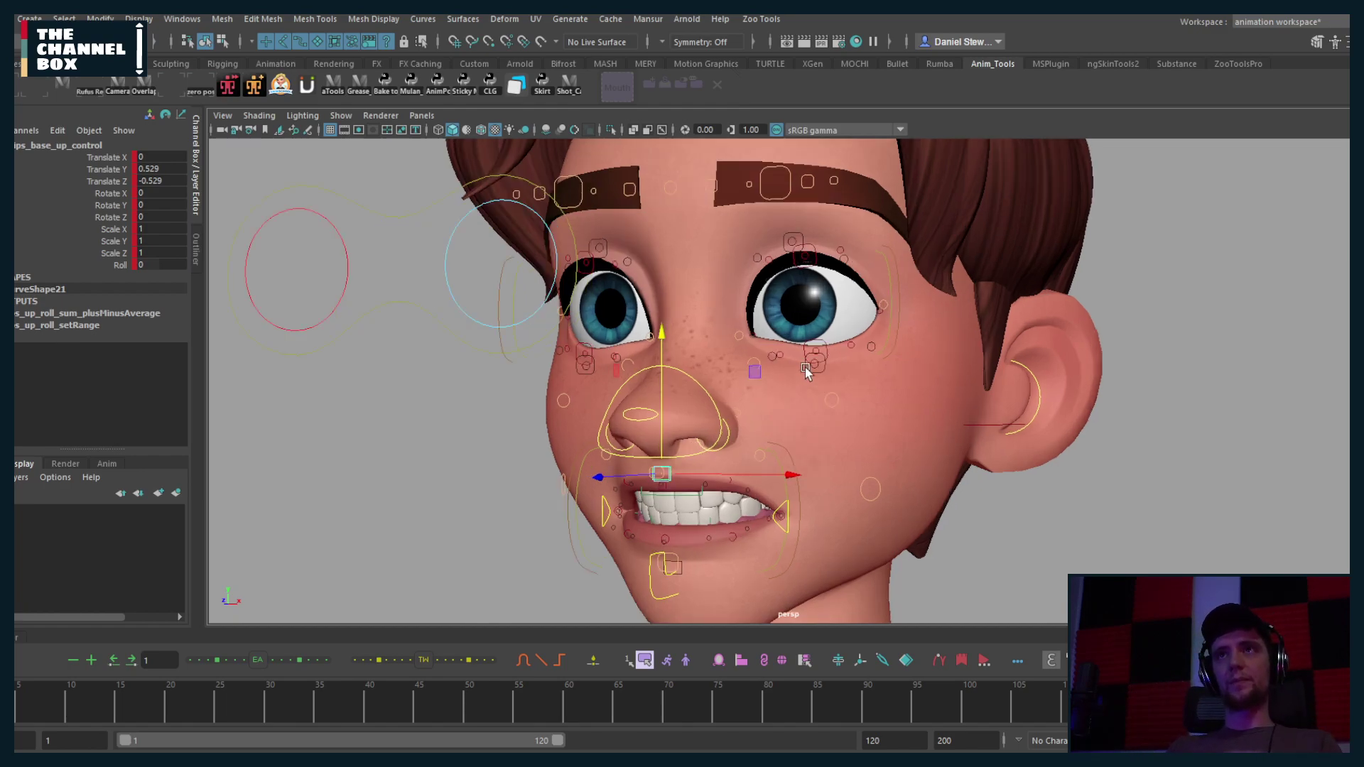
left_click_drag(822, 355, 835, 377, "alt")
left_click(838, 384)
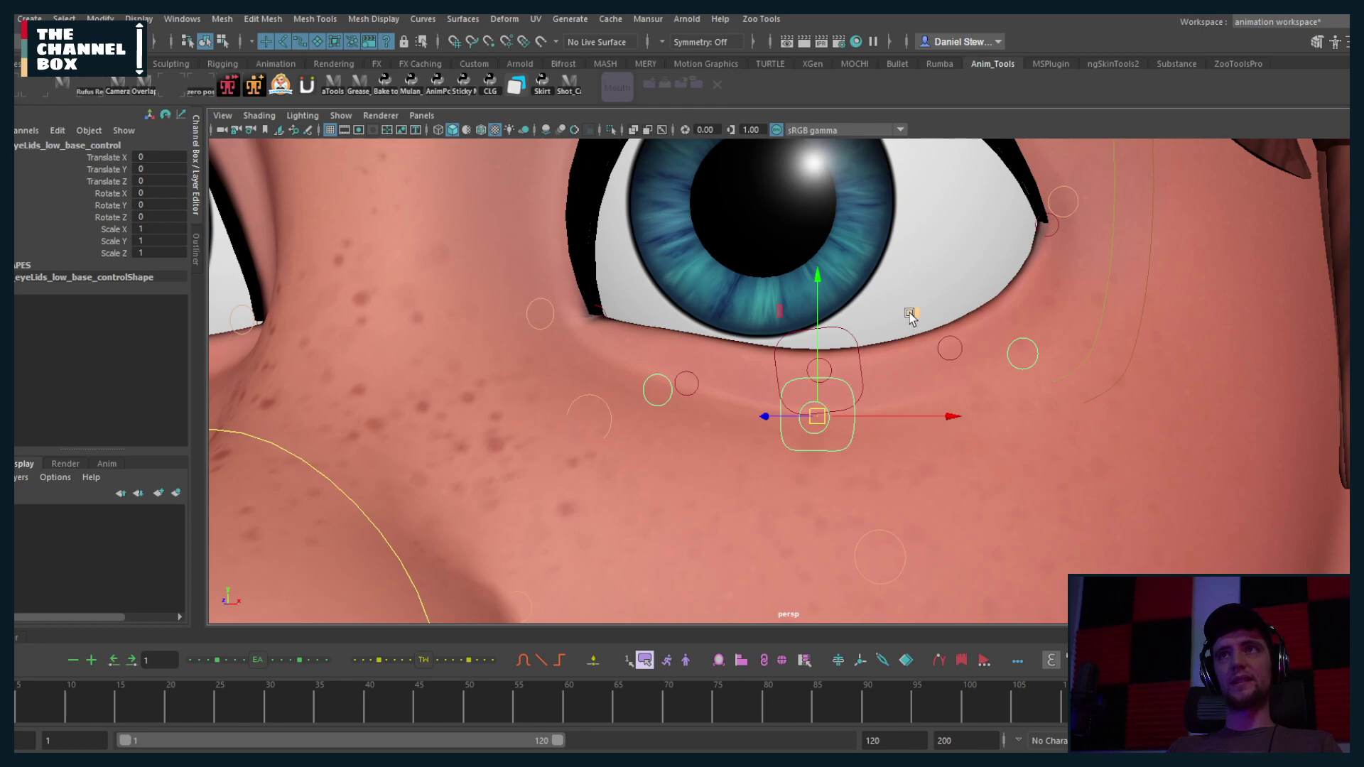
middle_click_drag(907, 313, 924, 334)
key("ctrl+z")
scroll(852, 344, "down", 10)
scroll(824, 351, "up", 10)
middle_click_drag(815, 358, 788, 449, "alt")
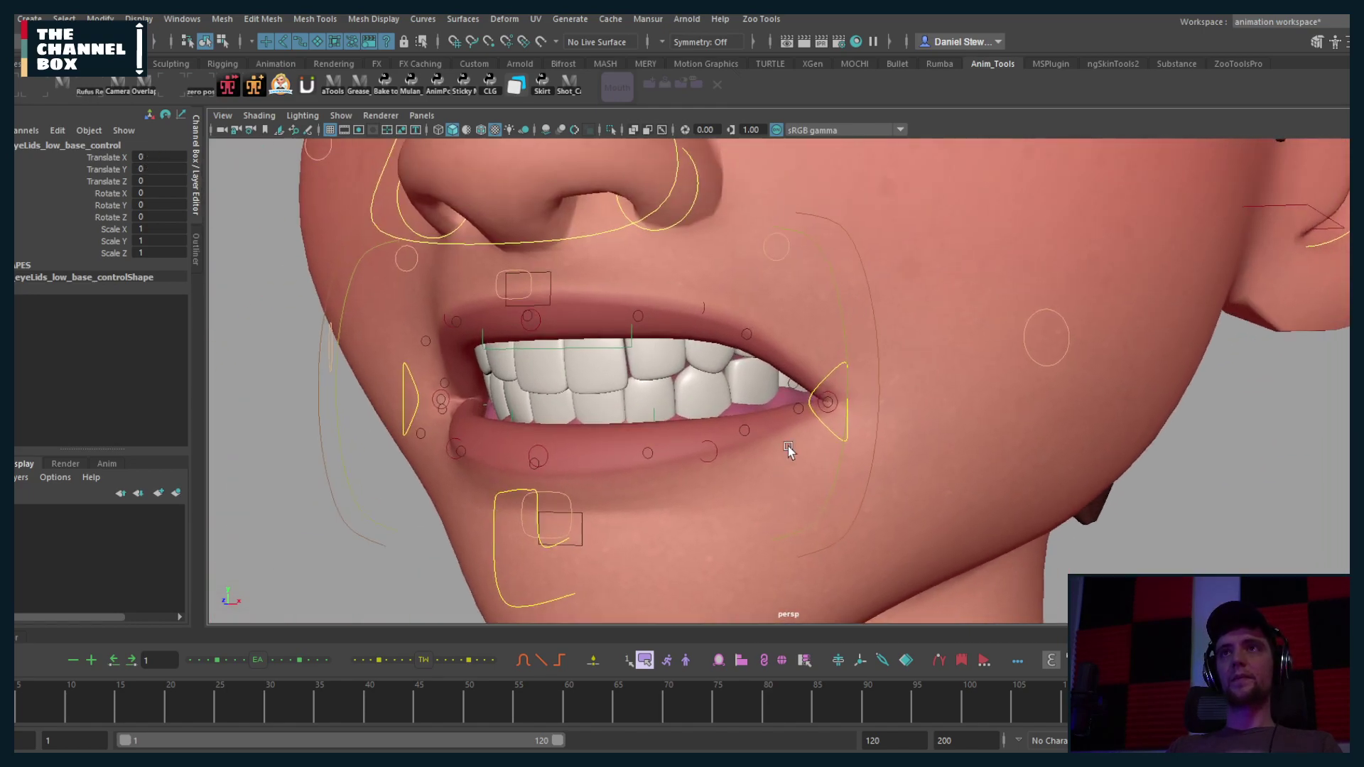
Step: Lower the mouth-corner emotion control to Translate Y -0.187 and select the upper lip control
left_click(817, 390)
scroll(813, 401, "down", 5)
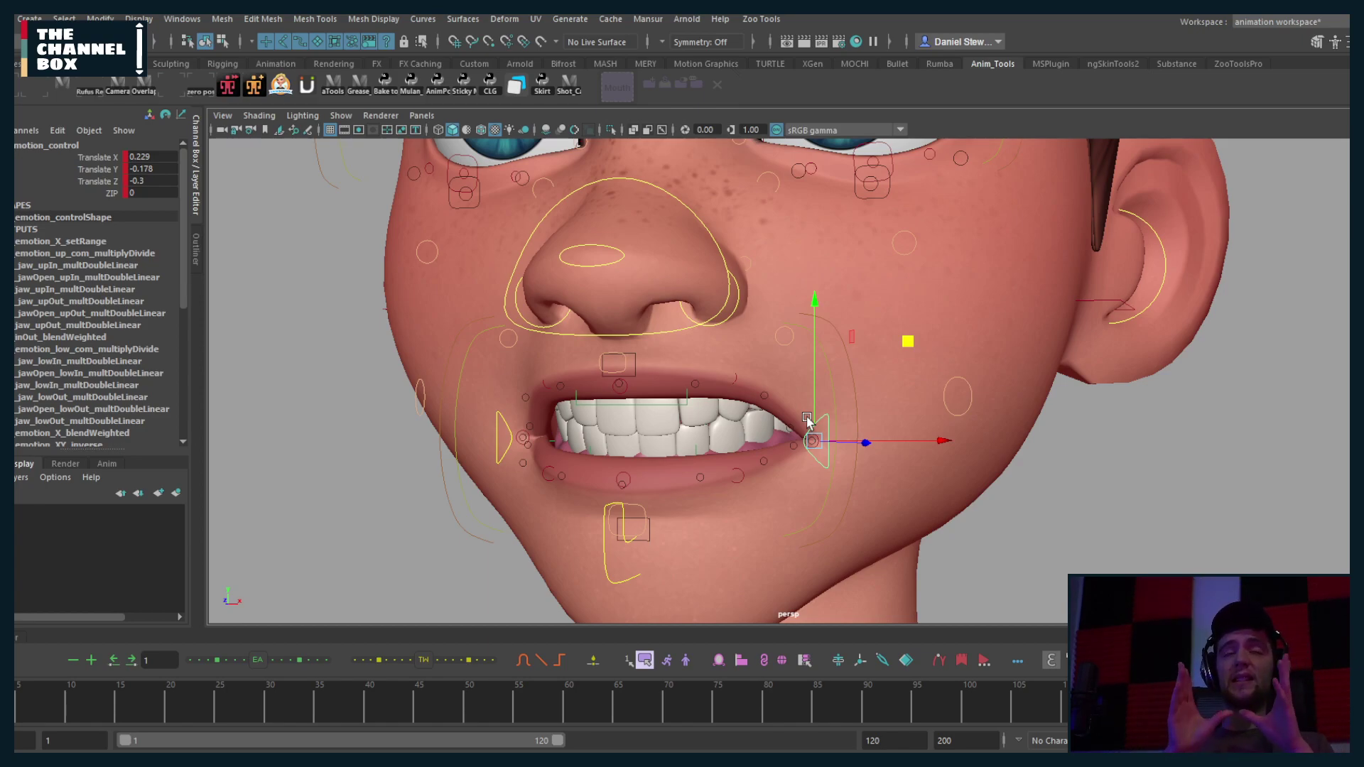
scroll(807, 420, "down", 5)
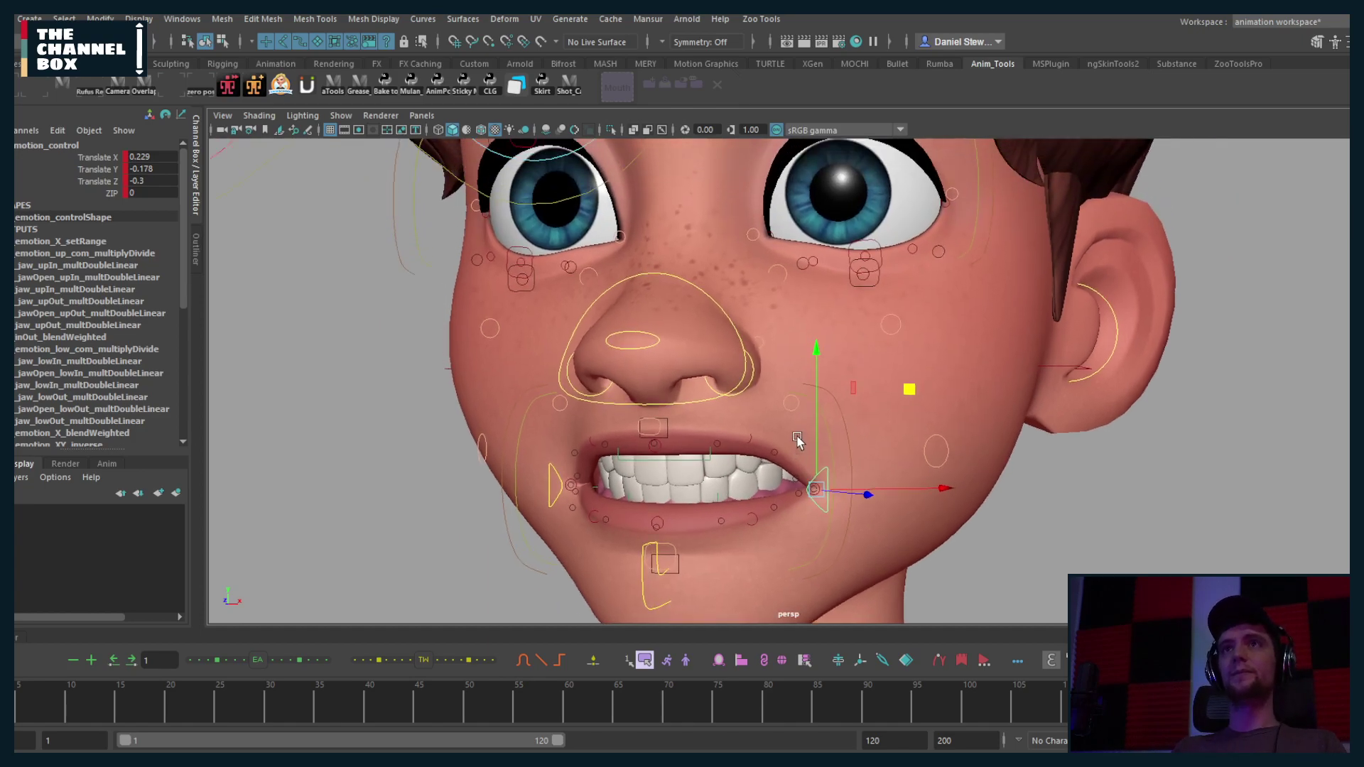
scroll(843, 429, "up", 6)
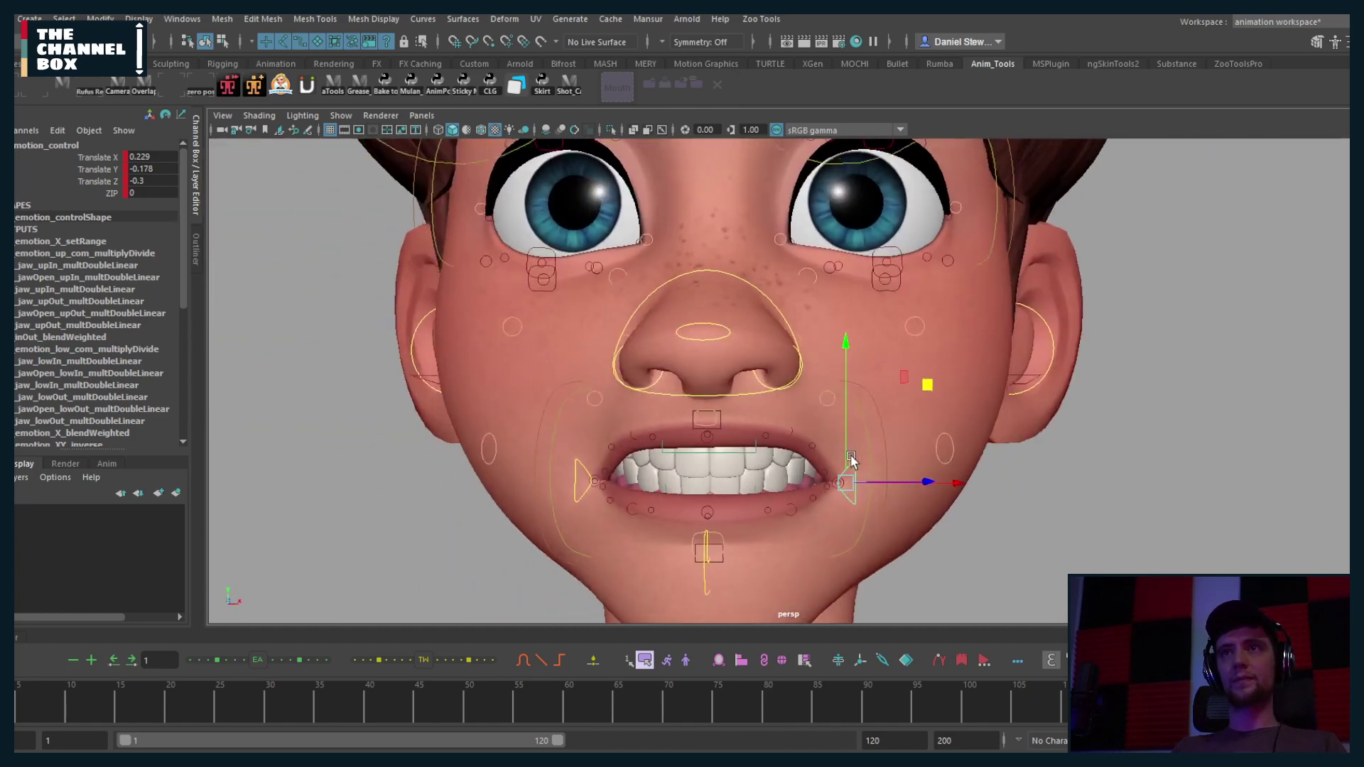
middle_click_drag(941, 388, 864, 400)
left_click_drag(863, 400, 770, 447, "alt")
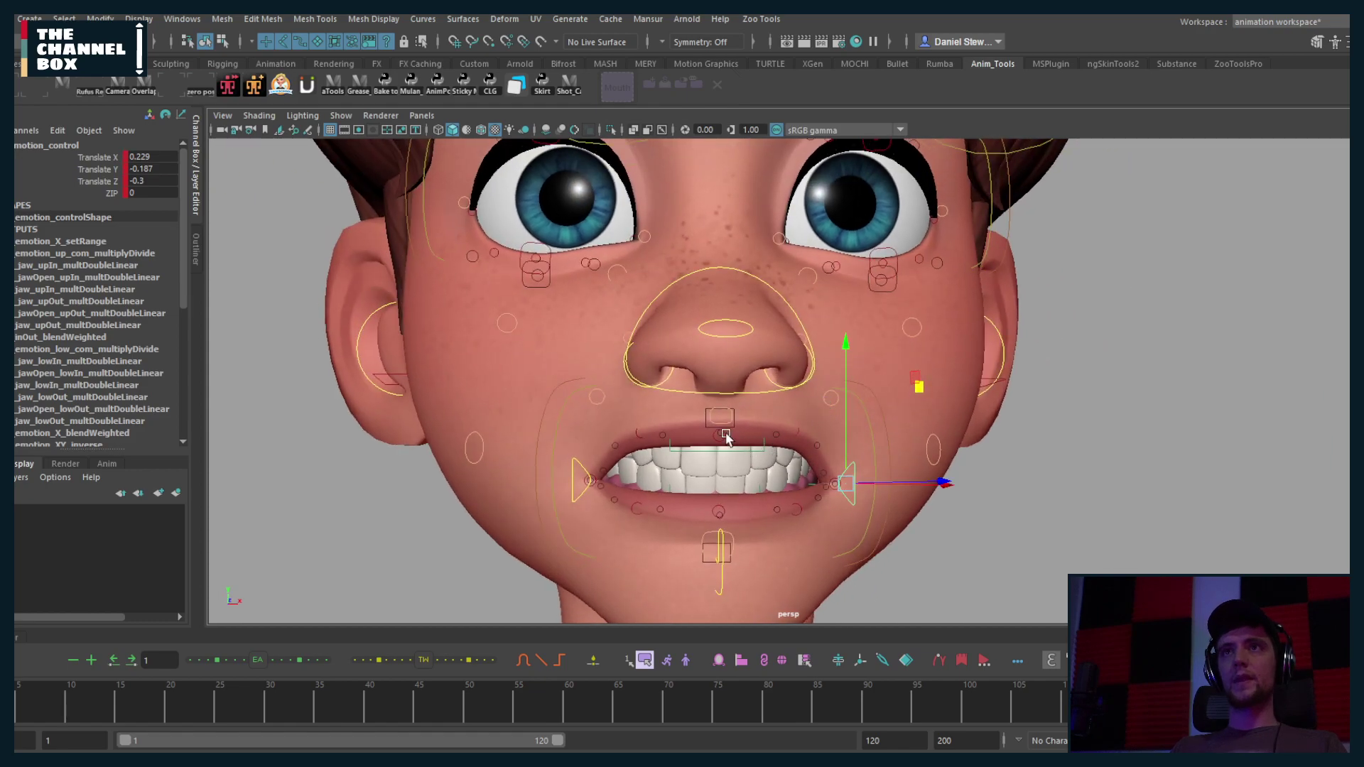
left_click(729, 425)
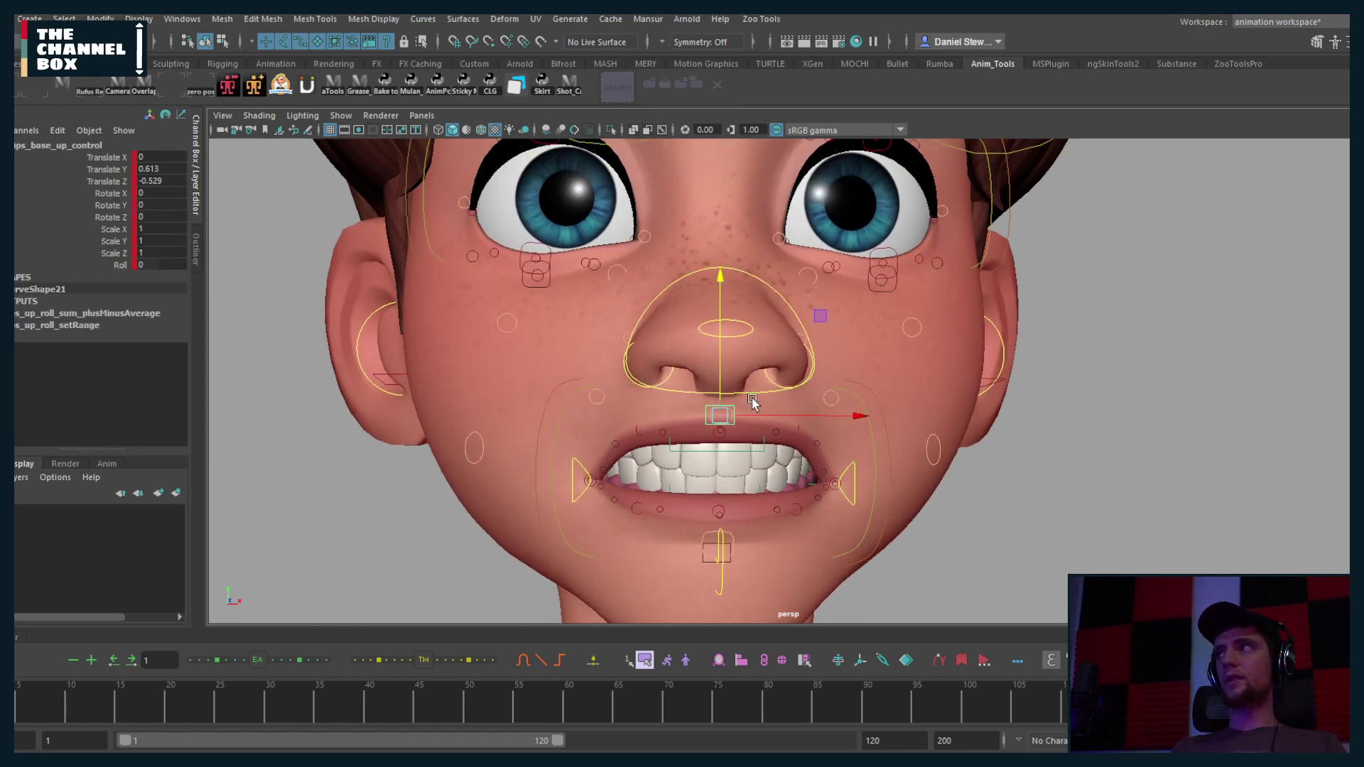
middle_click_drag(798, 429, 768, 410, "alt")
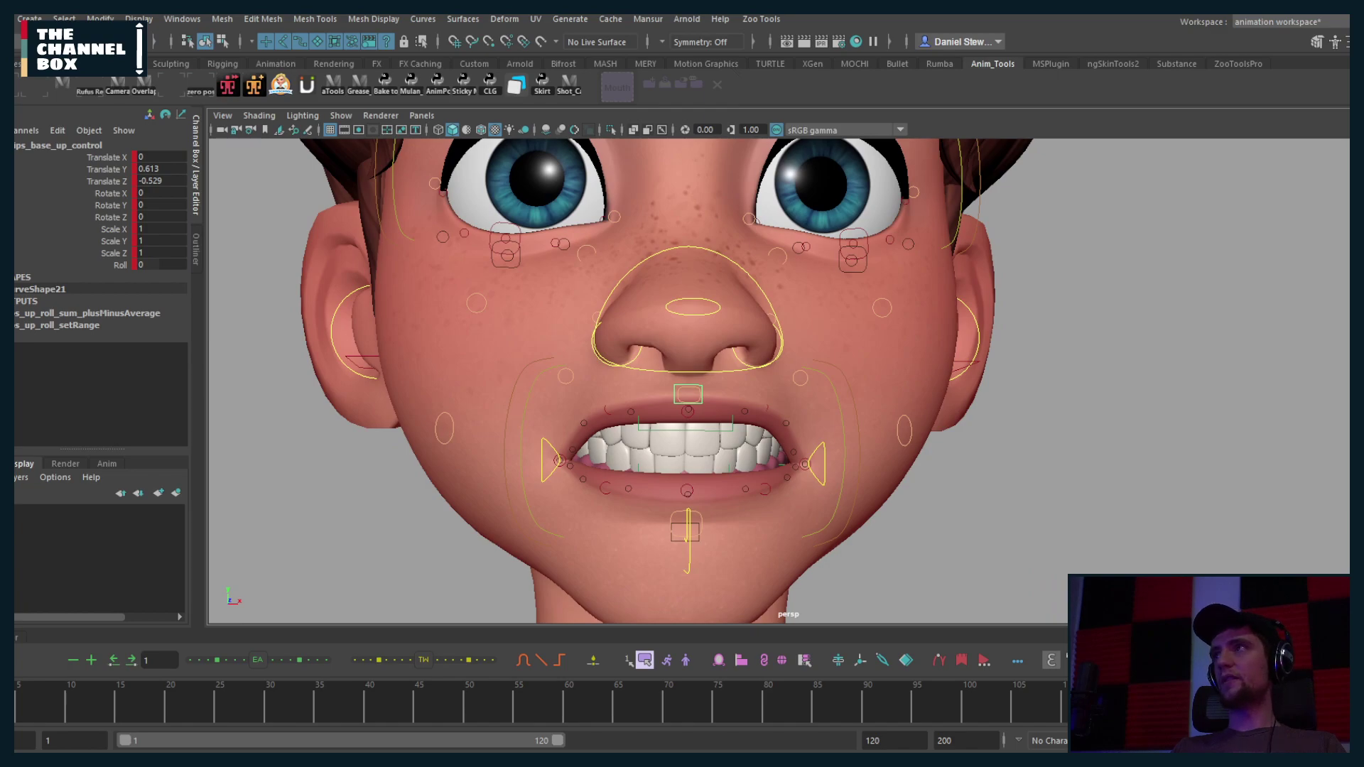
Step: Inspect the mouth in a persp/front two-pane close-up, then reset all face controls to neutral
key("ctrl+shift+a")
scroll(867, 364, "down", 3)
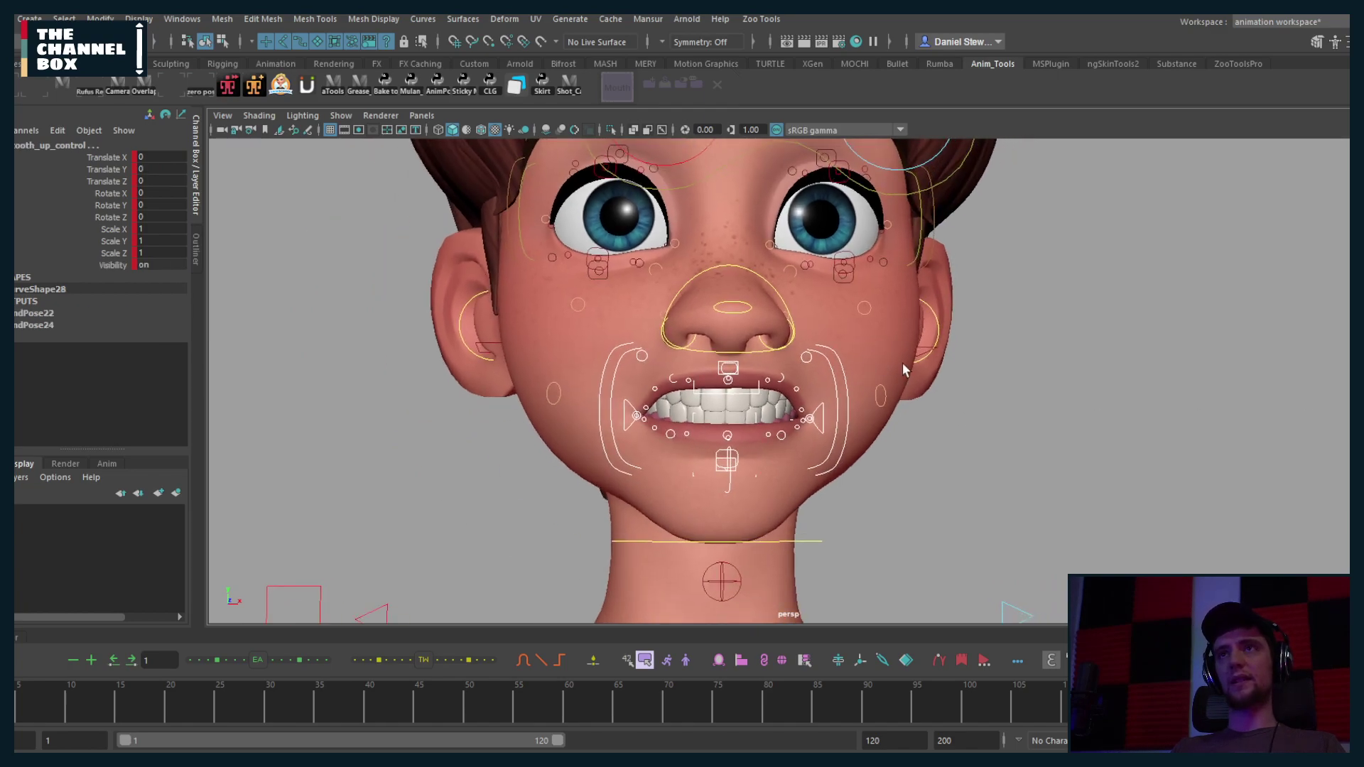
key("space")
key("space")
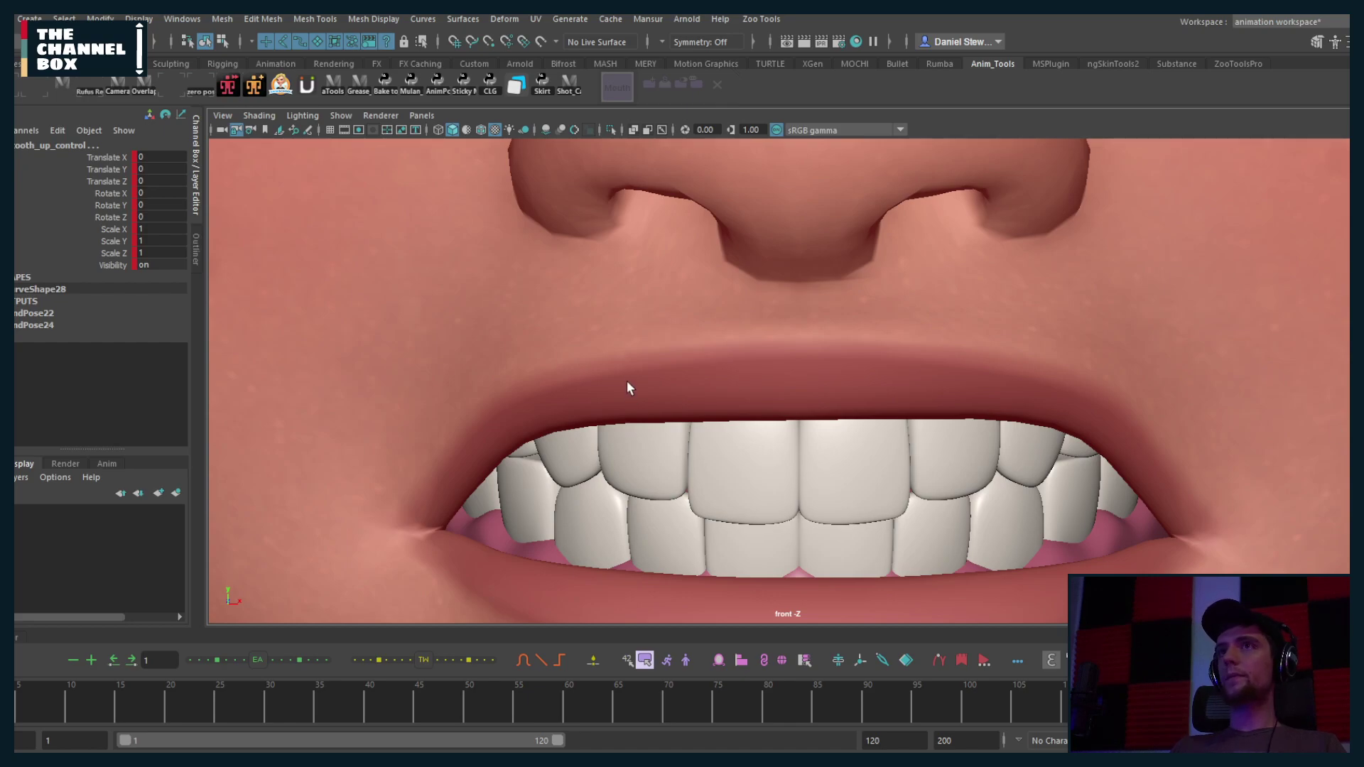
left_click(619, 338)
key("space")
scroll(557, 403, "up", 3)
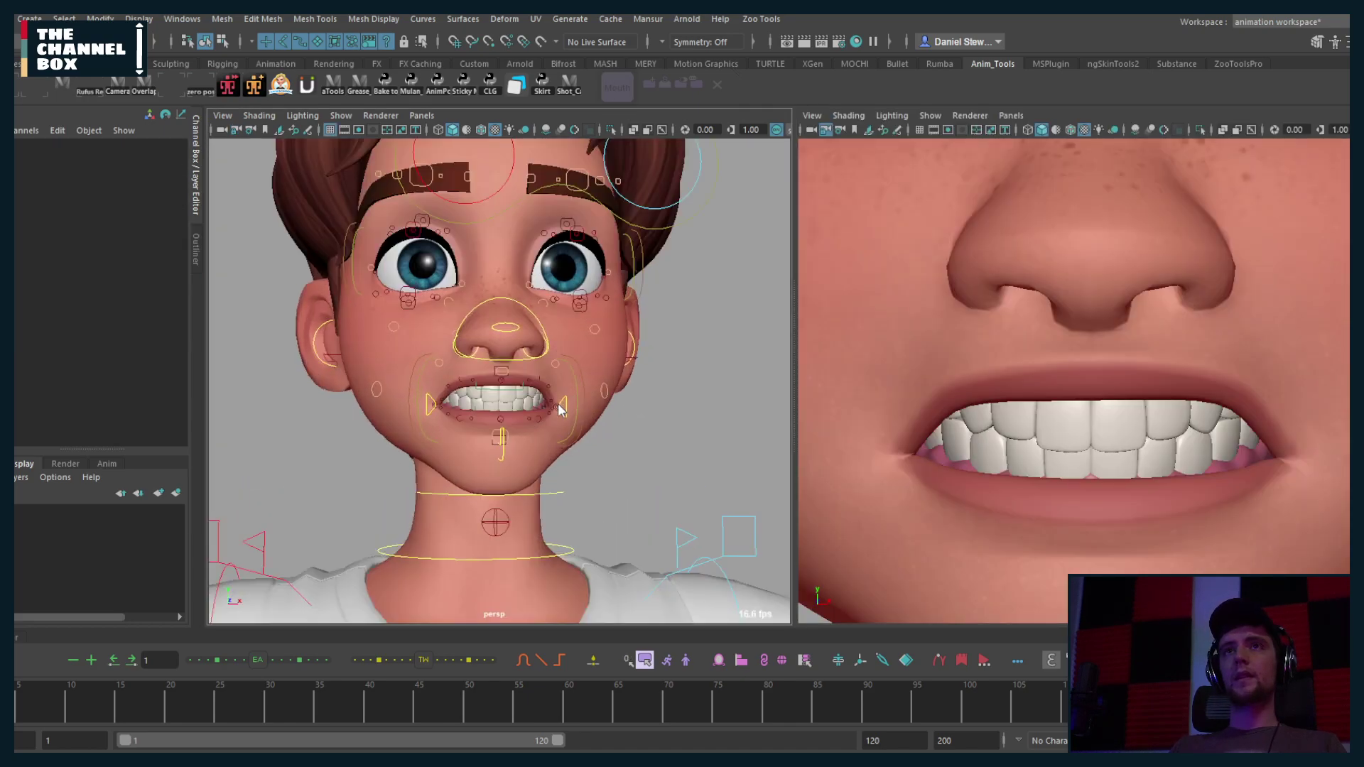
key("space")
scroll(723, 398, "up", 1)
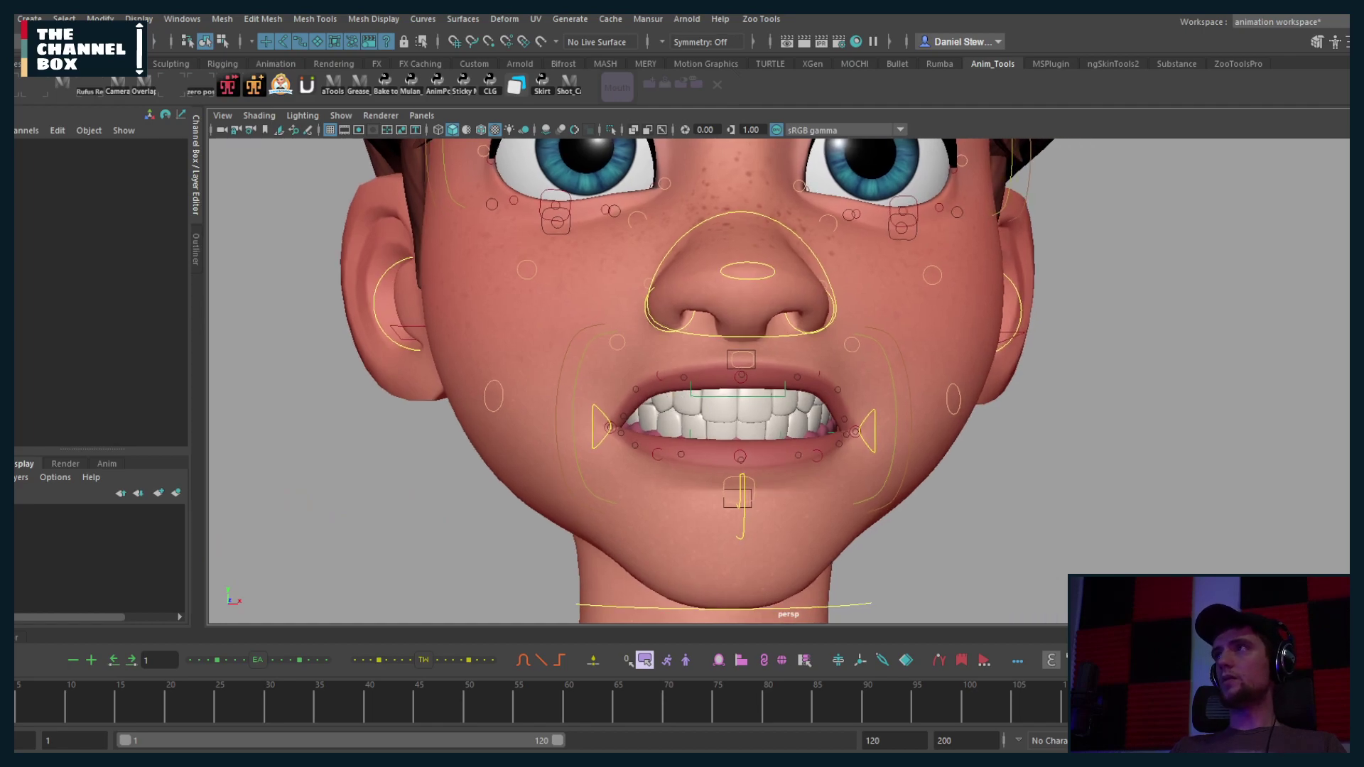
key("ctrl+a")
left_click_drag(714, 485, 790, 428, "alt")
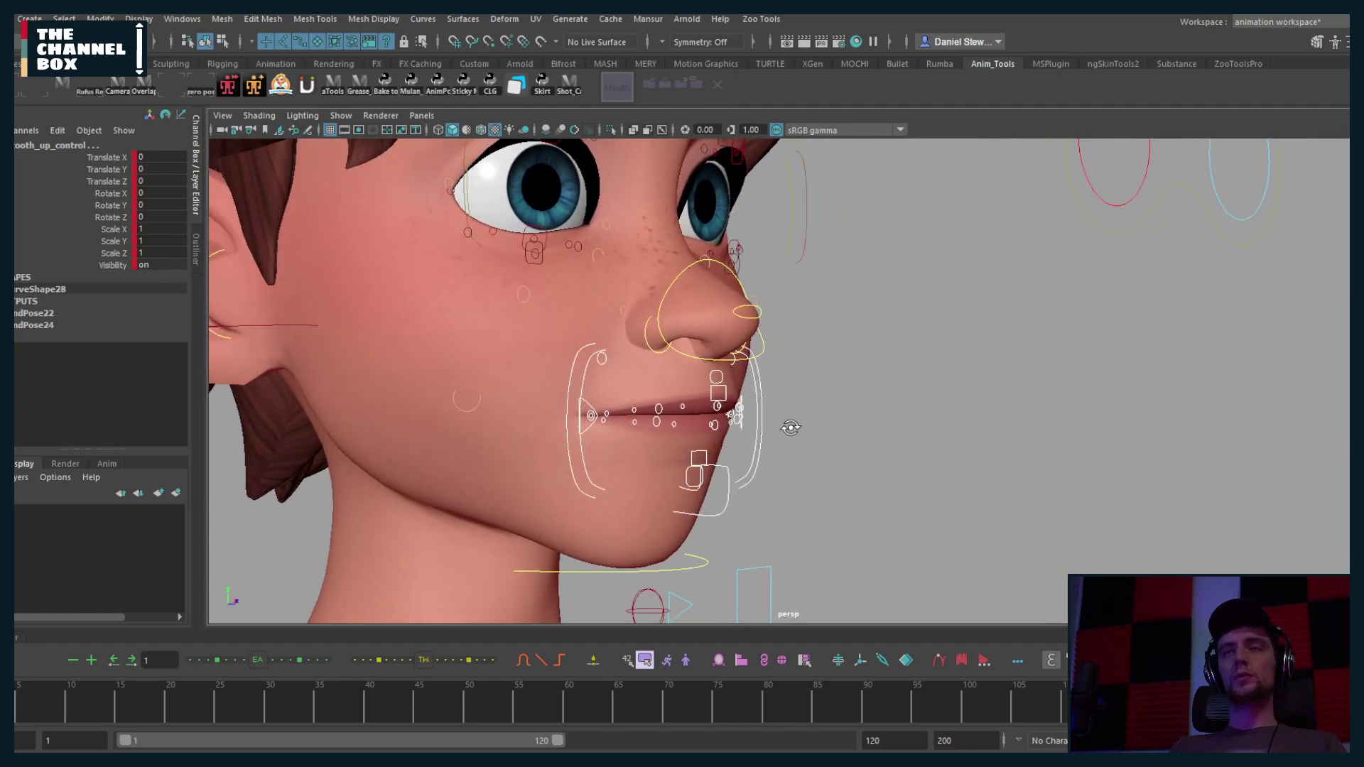
left_click(729, 483)
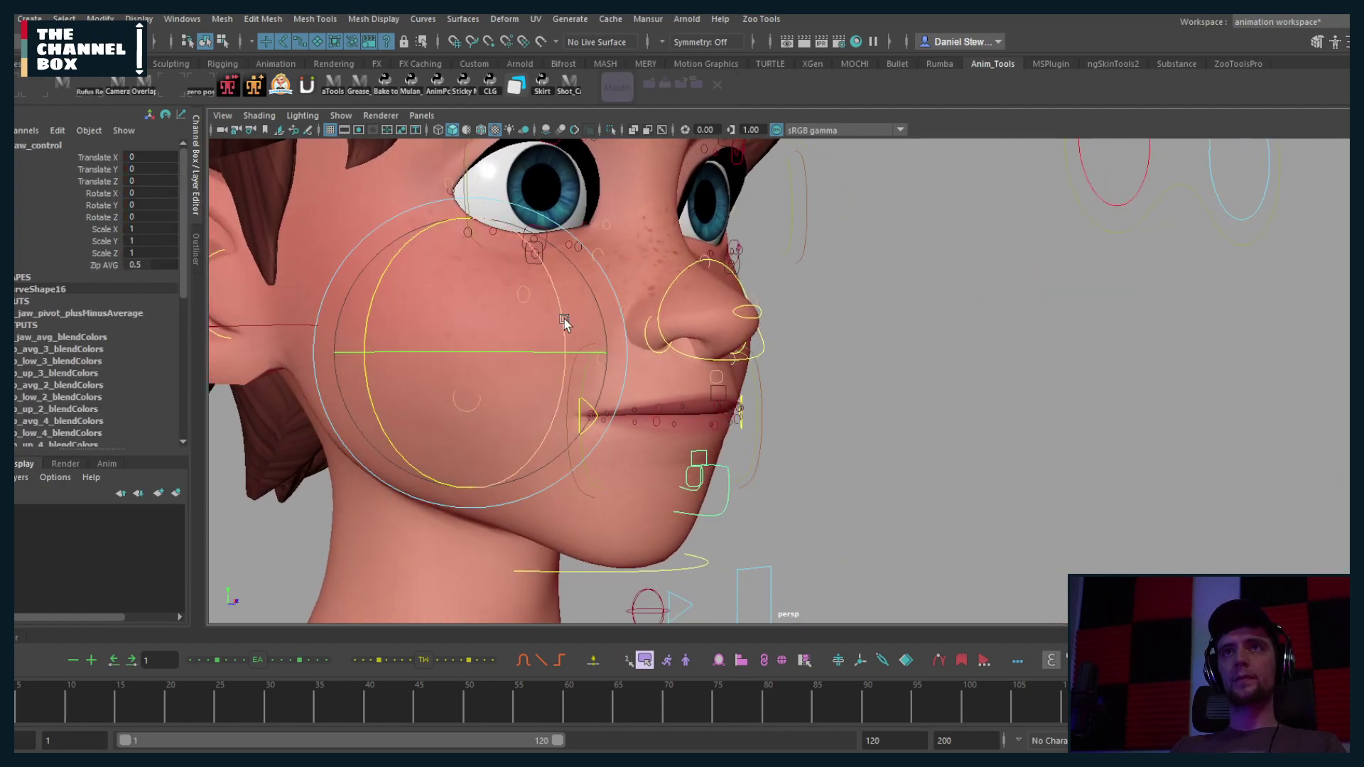
left_click_drag(563, 309, 569, 384)
key("w")
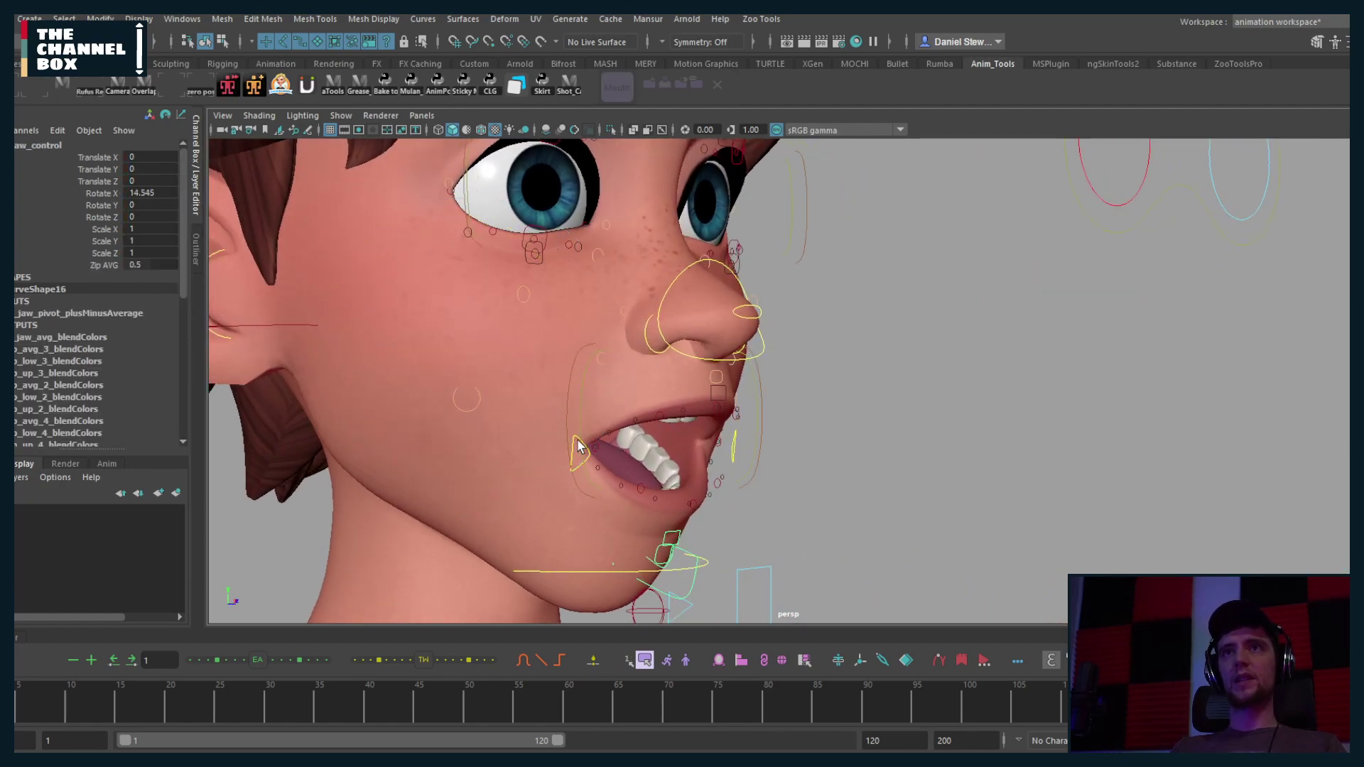
left_click(594, 436)
left_click_drag(594, 436, 483, 330, "alt")
middle_click_drag(483, 330, 462, 311)
key("ctrl+z")
left_click_drag(461, 310, 756, 396, "alt")
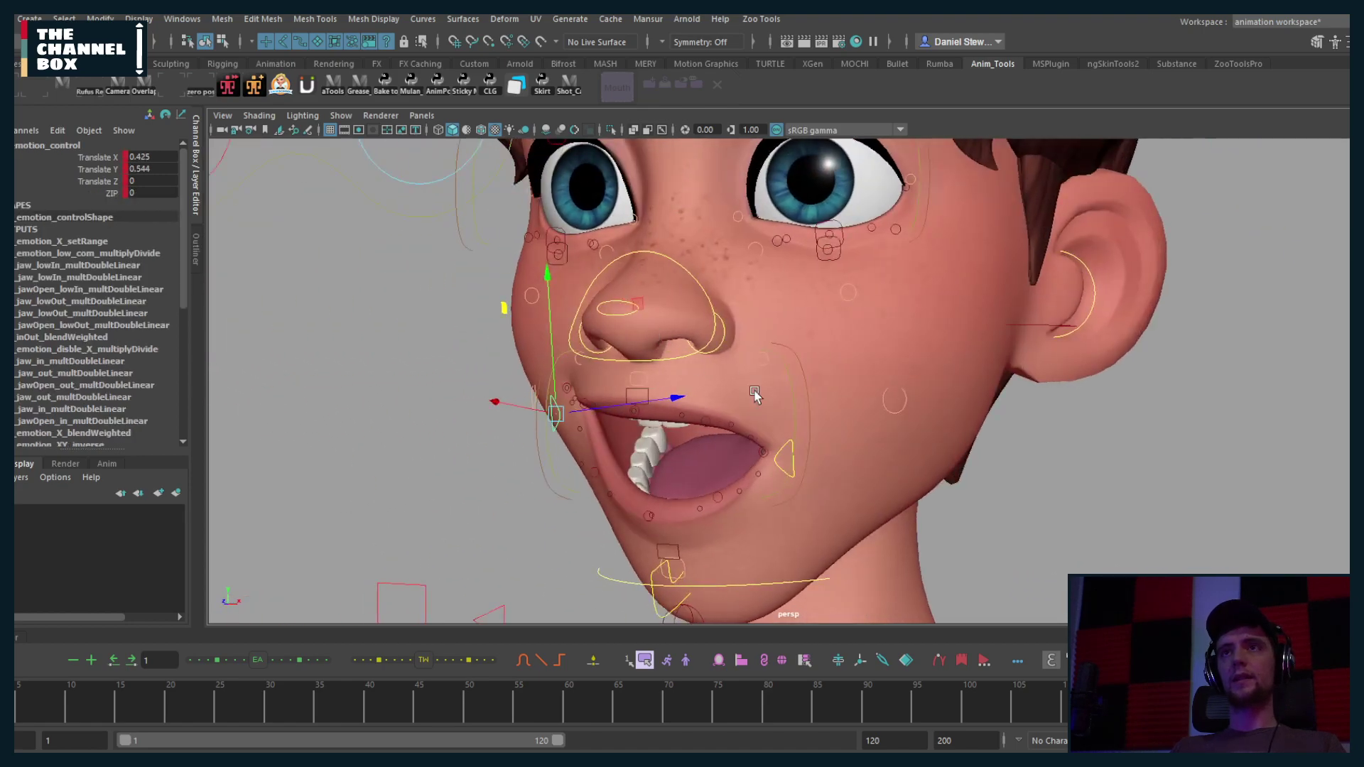
left_click(786, 454)
middle_click_drag(836, 331, 846, 317)
left_click_drag(845, 317, 795, 354, "alt")
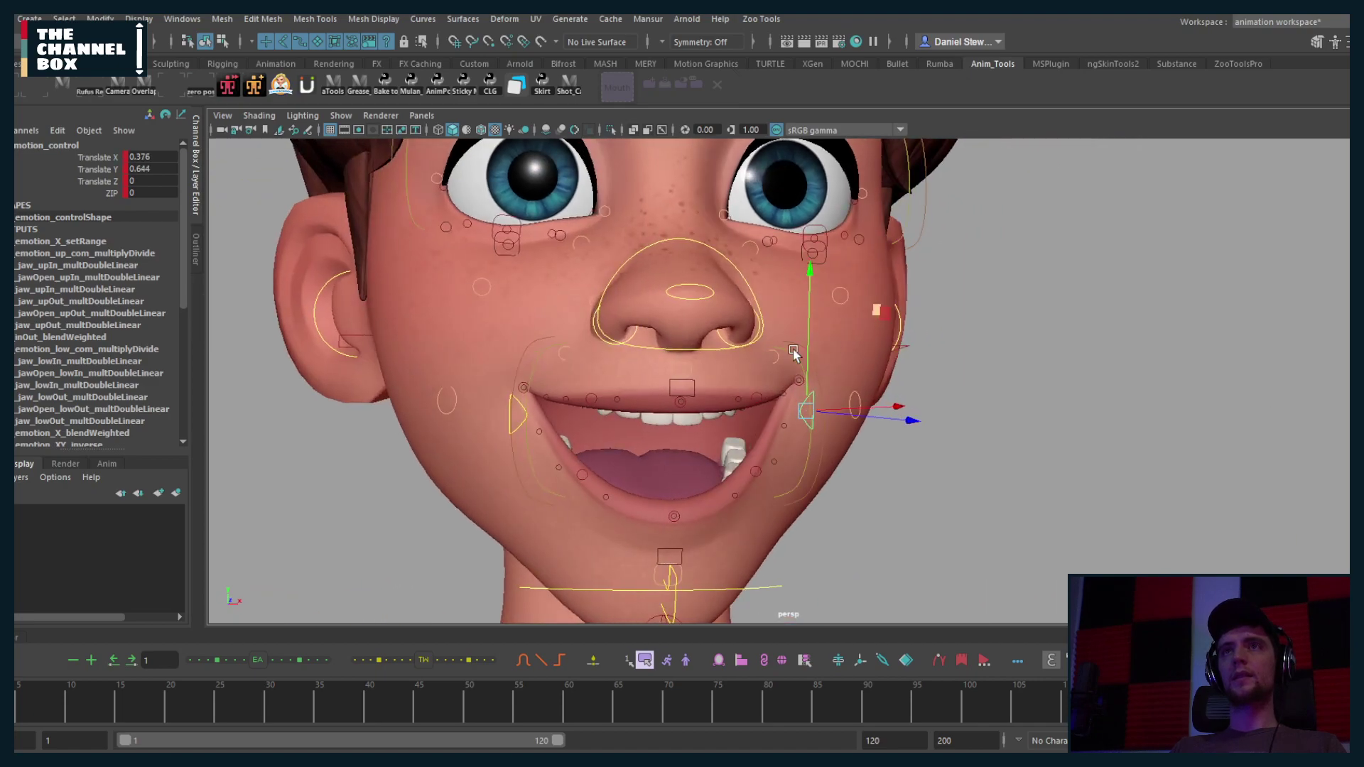
left_click(678, 387)
left_click_drag(684, 349, 601, 458)
left_click(639, 546)
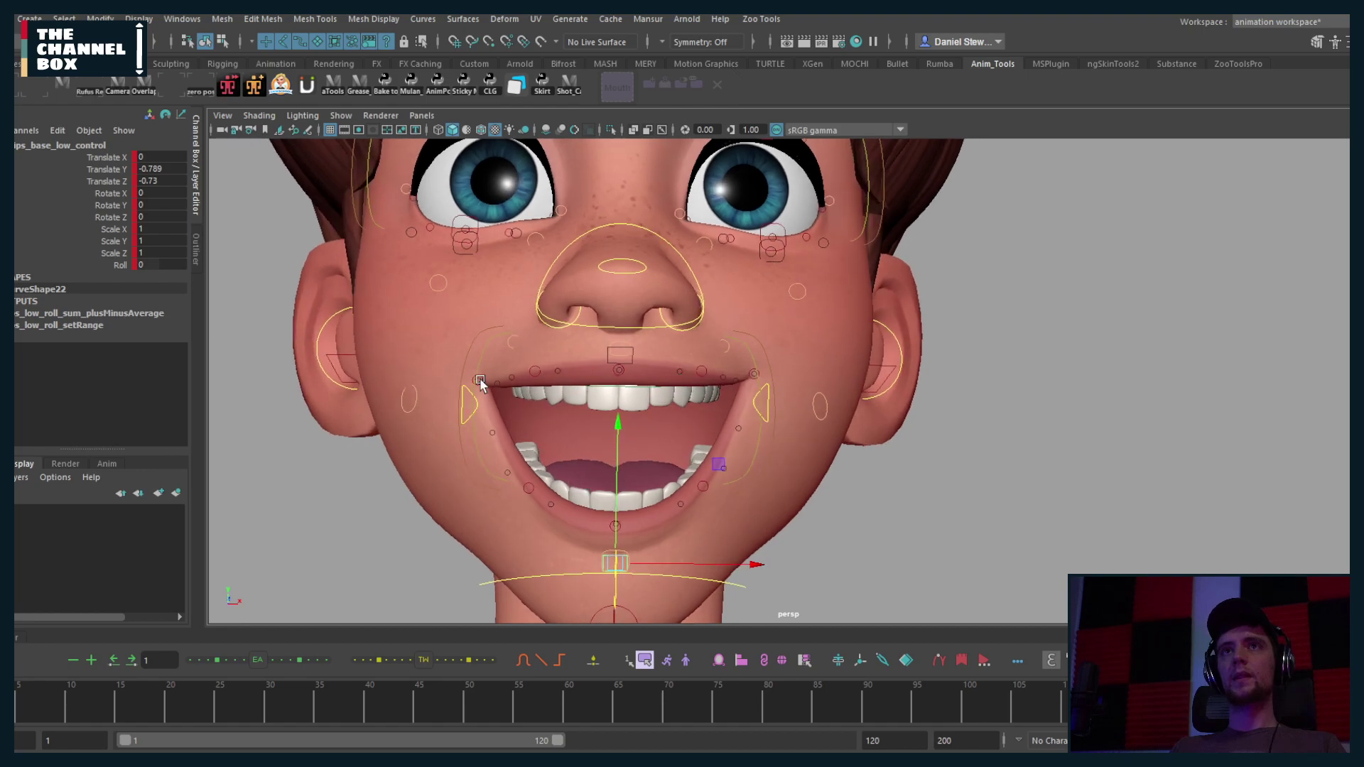
left_click(754, 404)
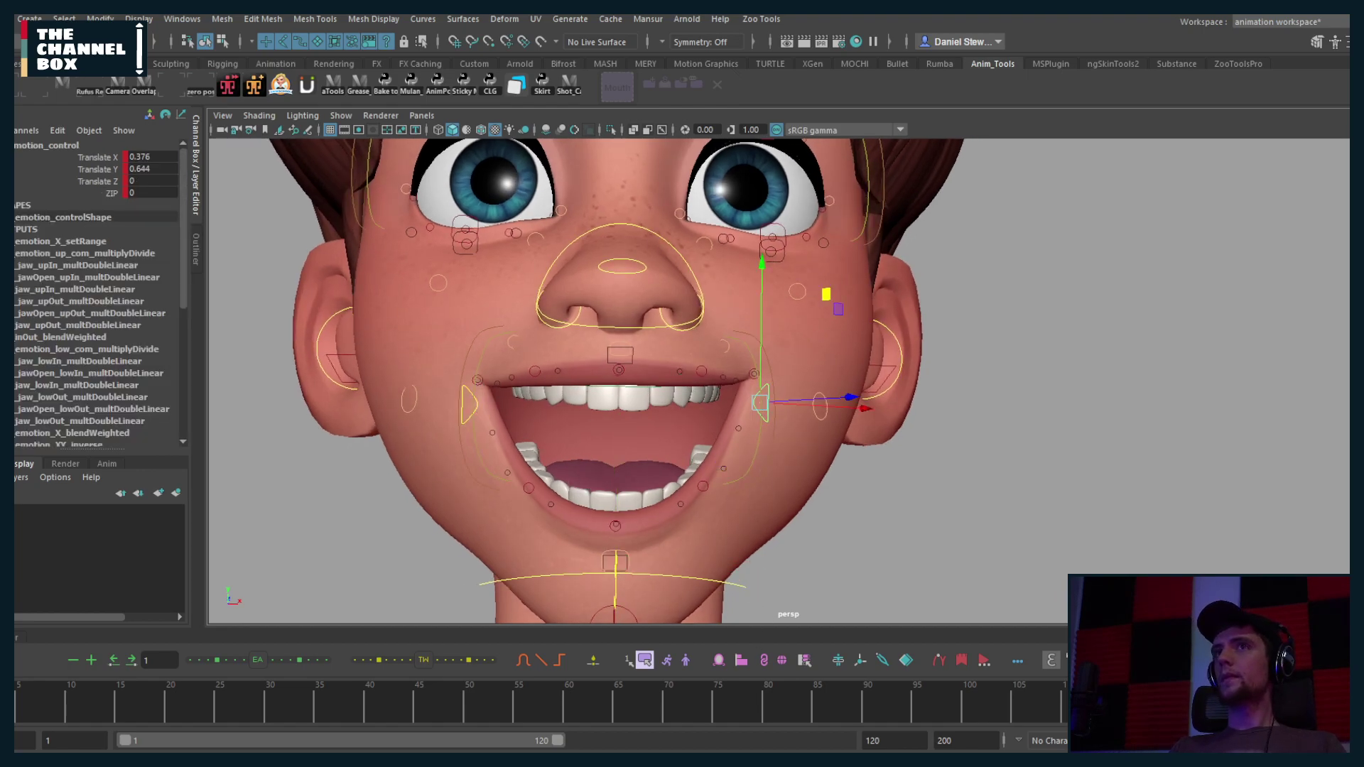
key("ctrl+z")
key("ctrl+z")
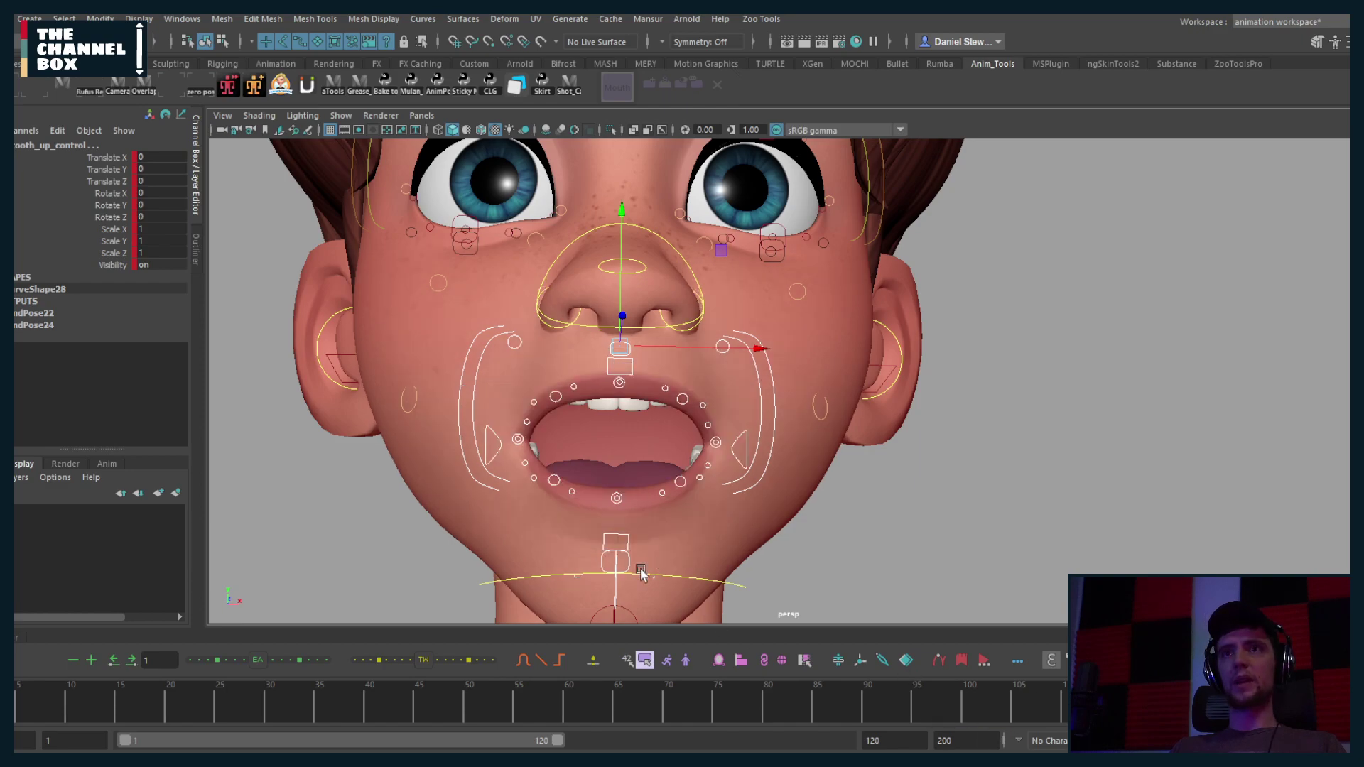
left_click(612, 585)
double_click(142, 193)
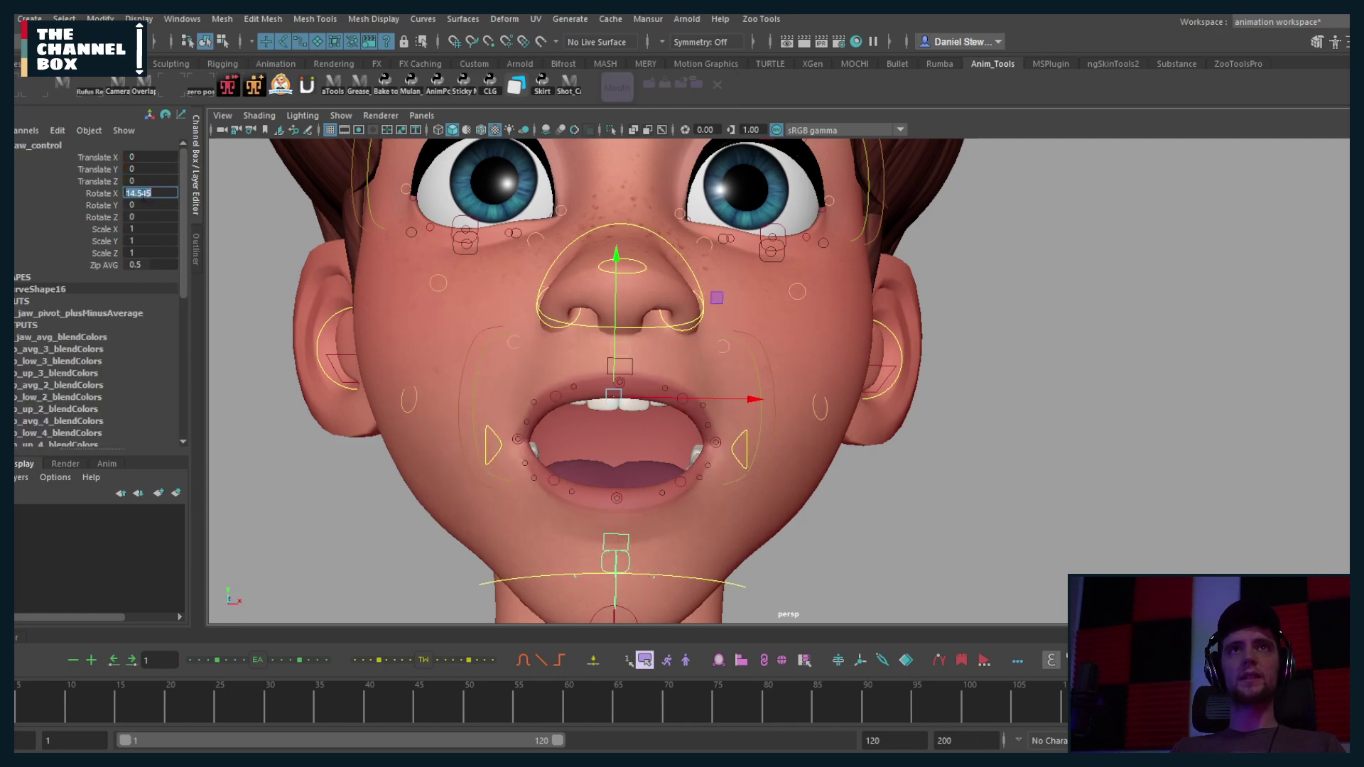
type("0")
key("Return")
Step: Take an animBot Mirror Snapshot of the mouth controls, confirming the current pose as default
left_click(974, 465)
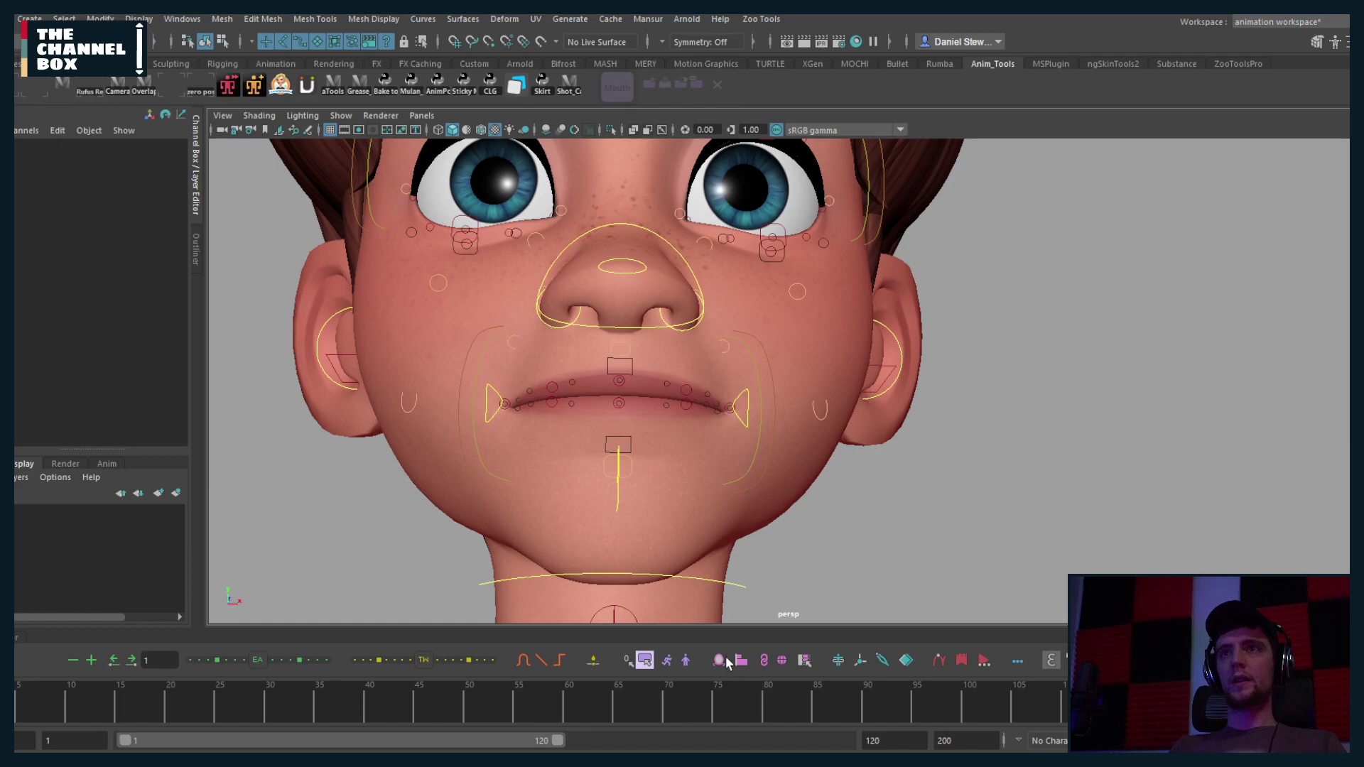
right_click(726, 663)
left_click(764, 746)
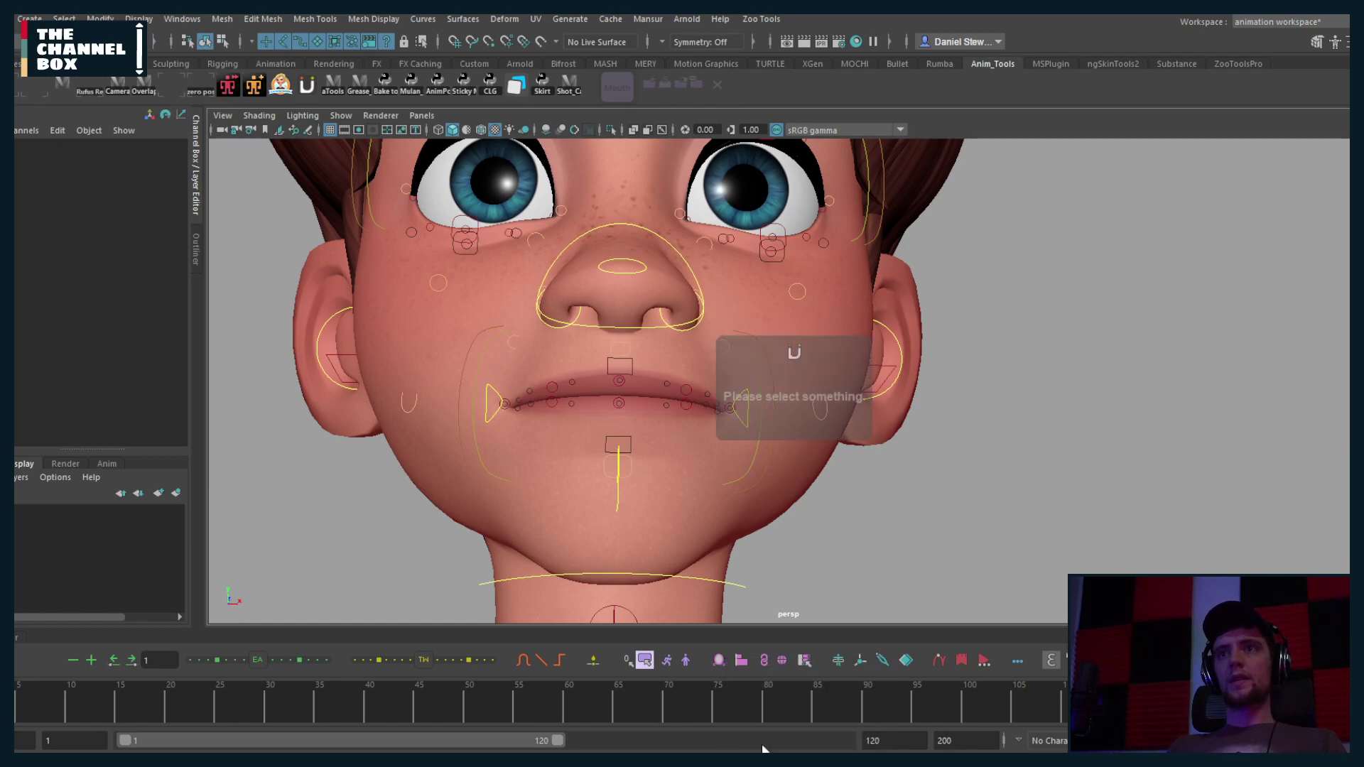
left_click_drag(782, 358, 714, 417, "alt")
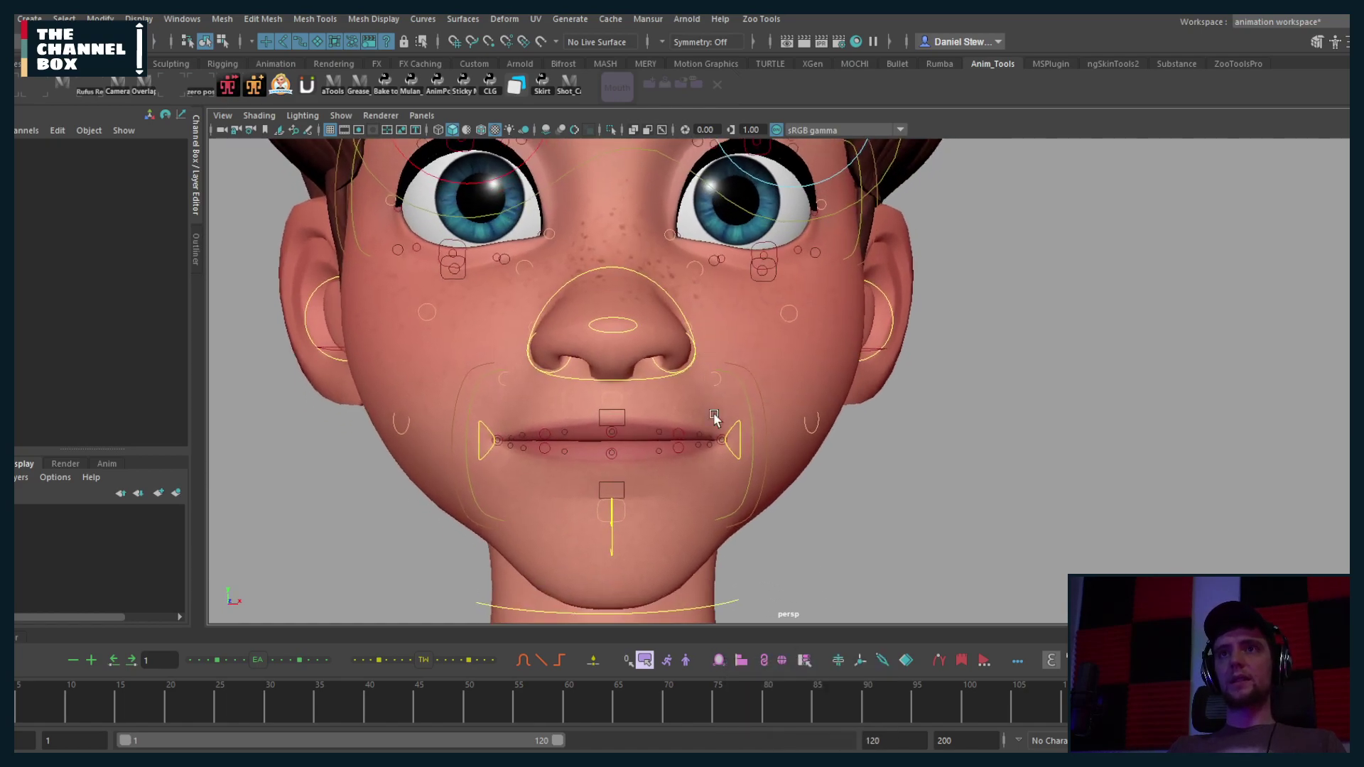
right_click(720, 663)
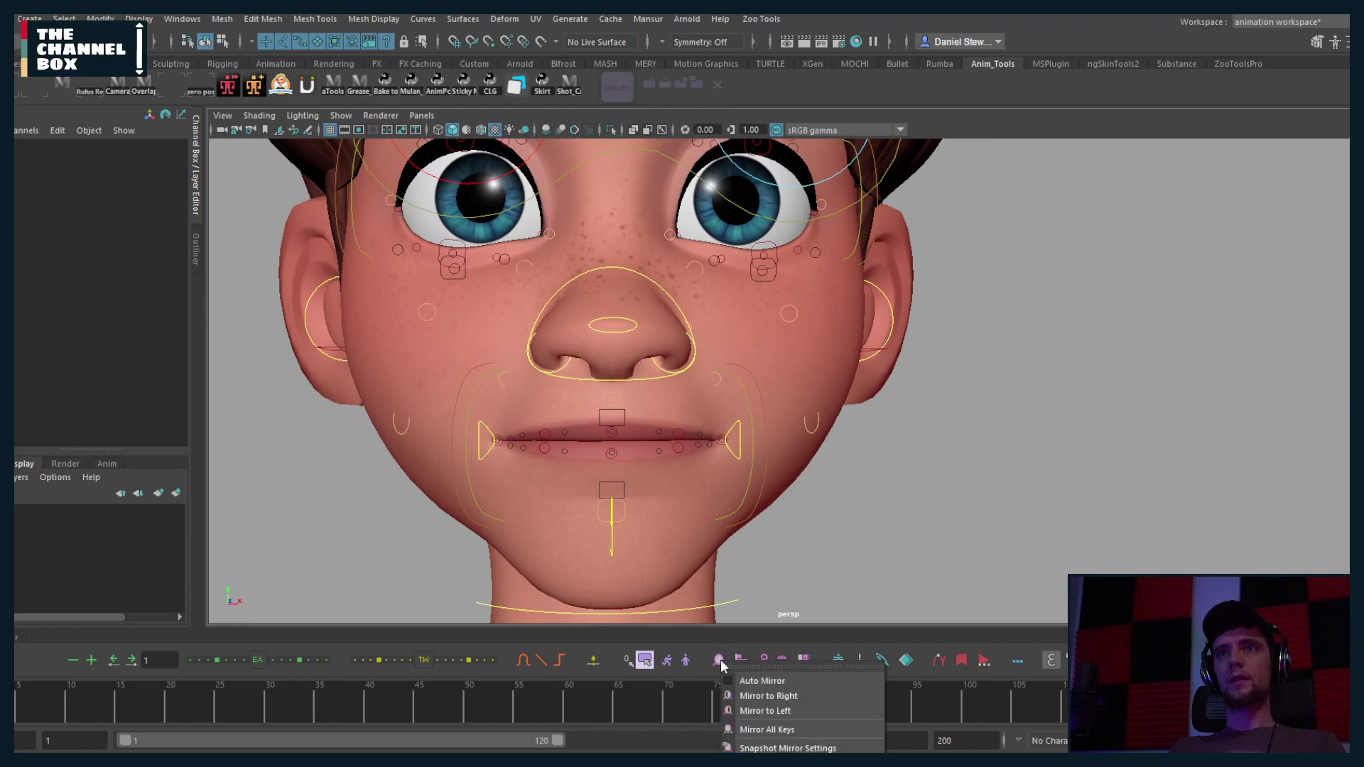
left_click(758, 748)
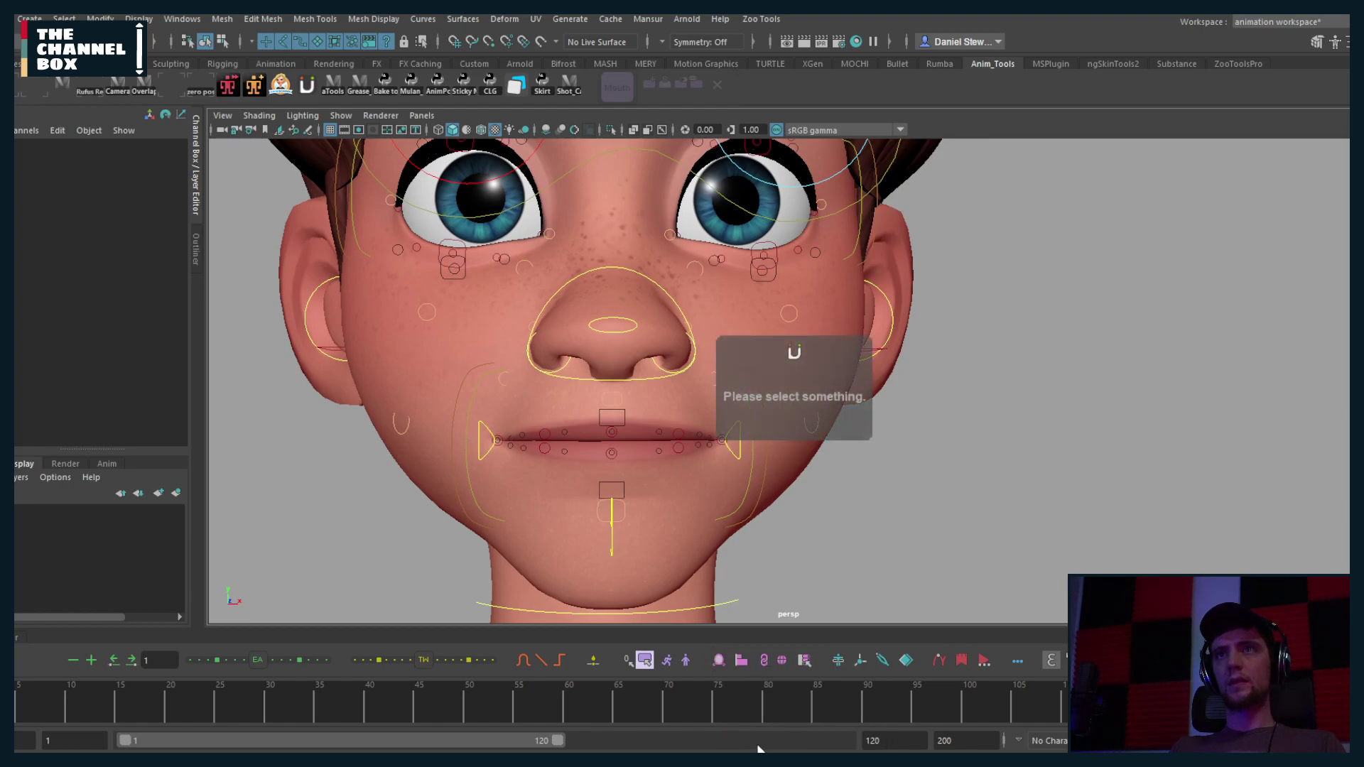
left_click(613, 420)
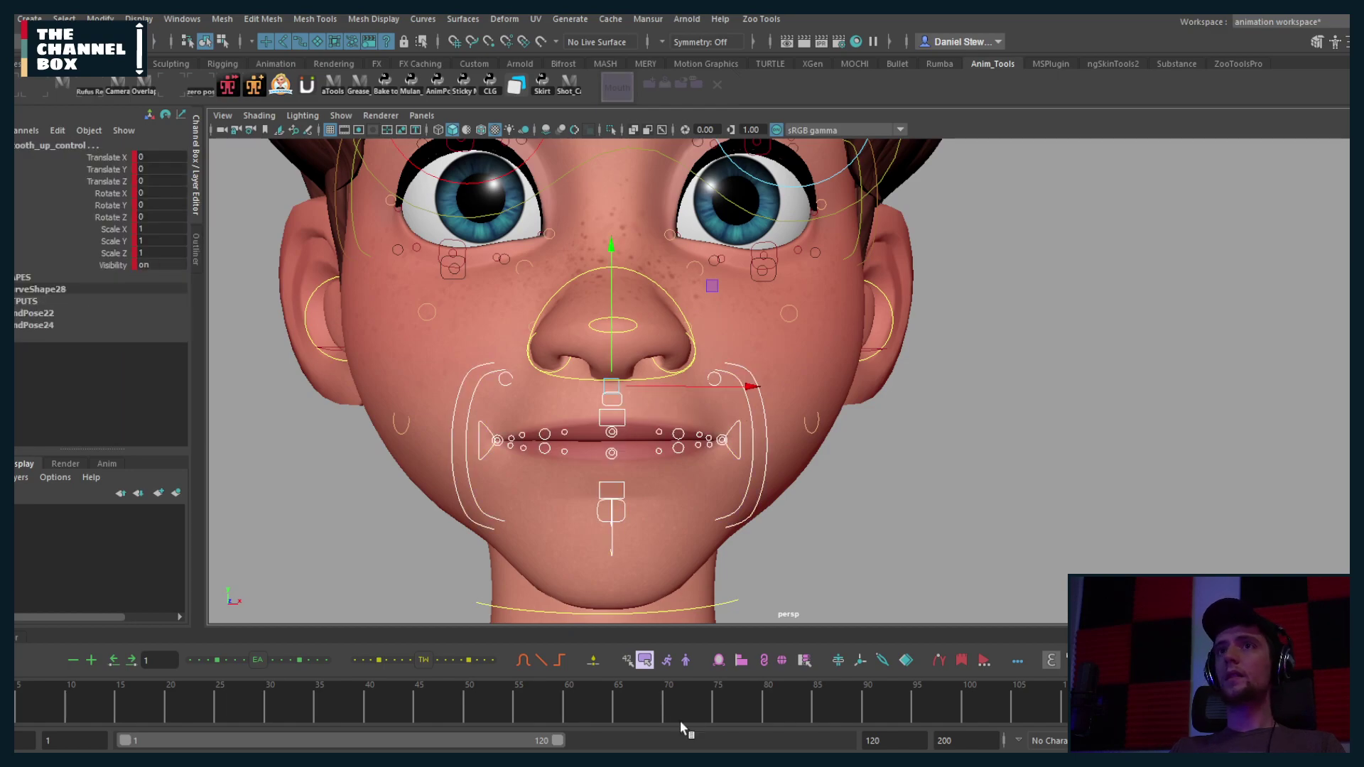
right_click(720, 660)
left_click(758, 748)
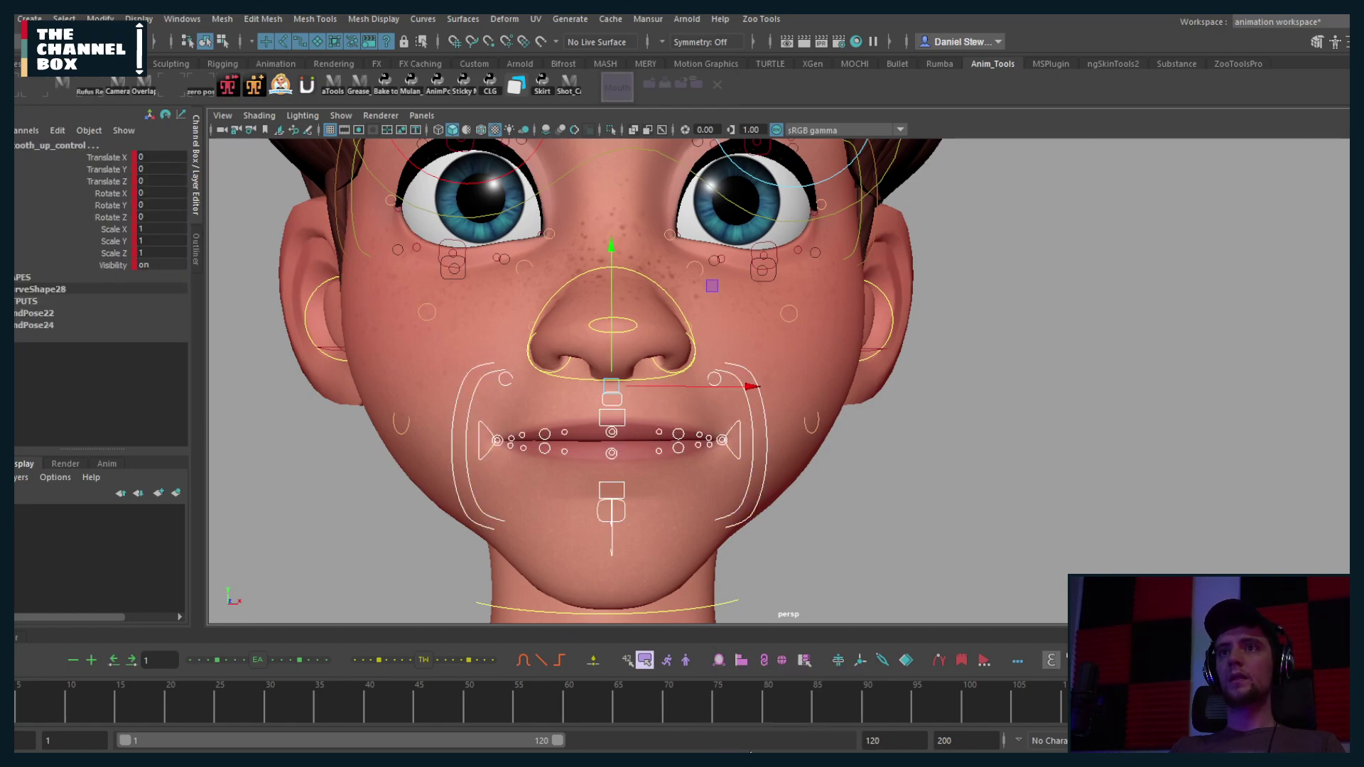
left_click(602, 550)
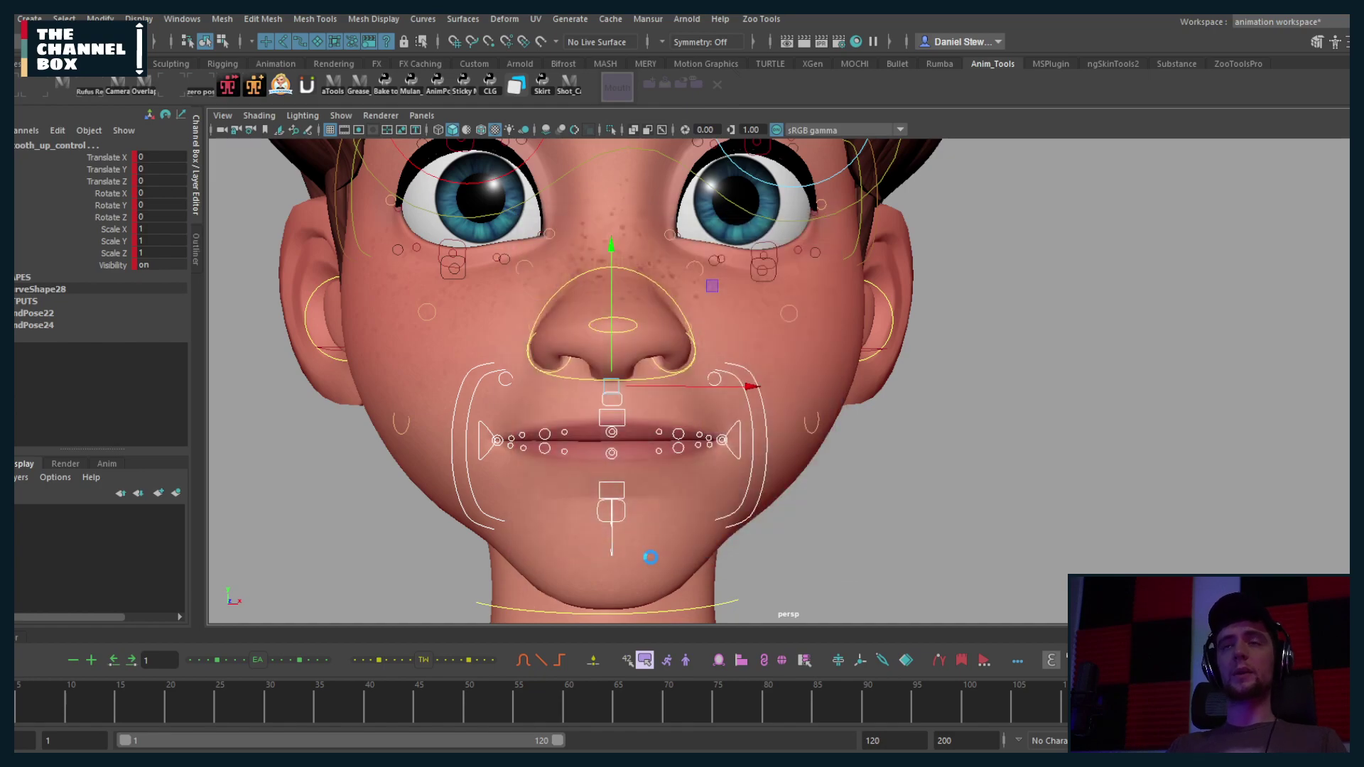
Step: Rotate the jaw open, pull the left mouth corner up and out, and mirror it to the right
left_click(614, 543)
key("e")
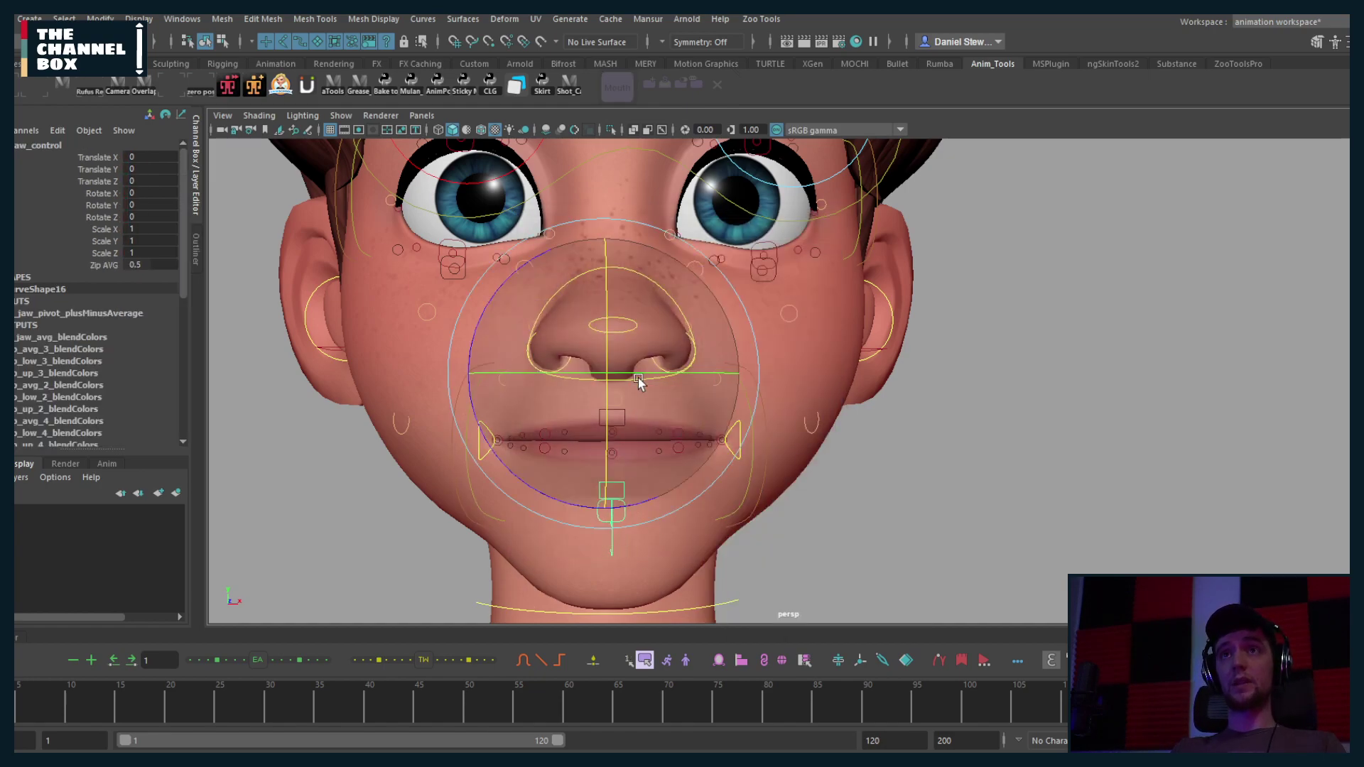
left_click_drag(608, 334, 609, 379)
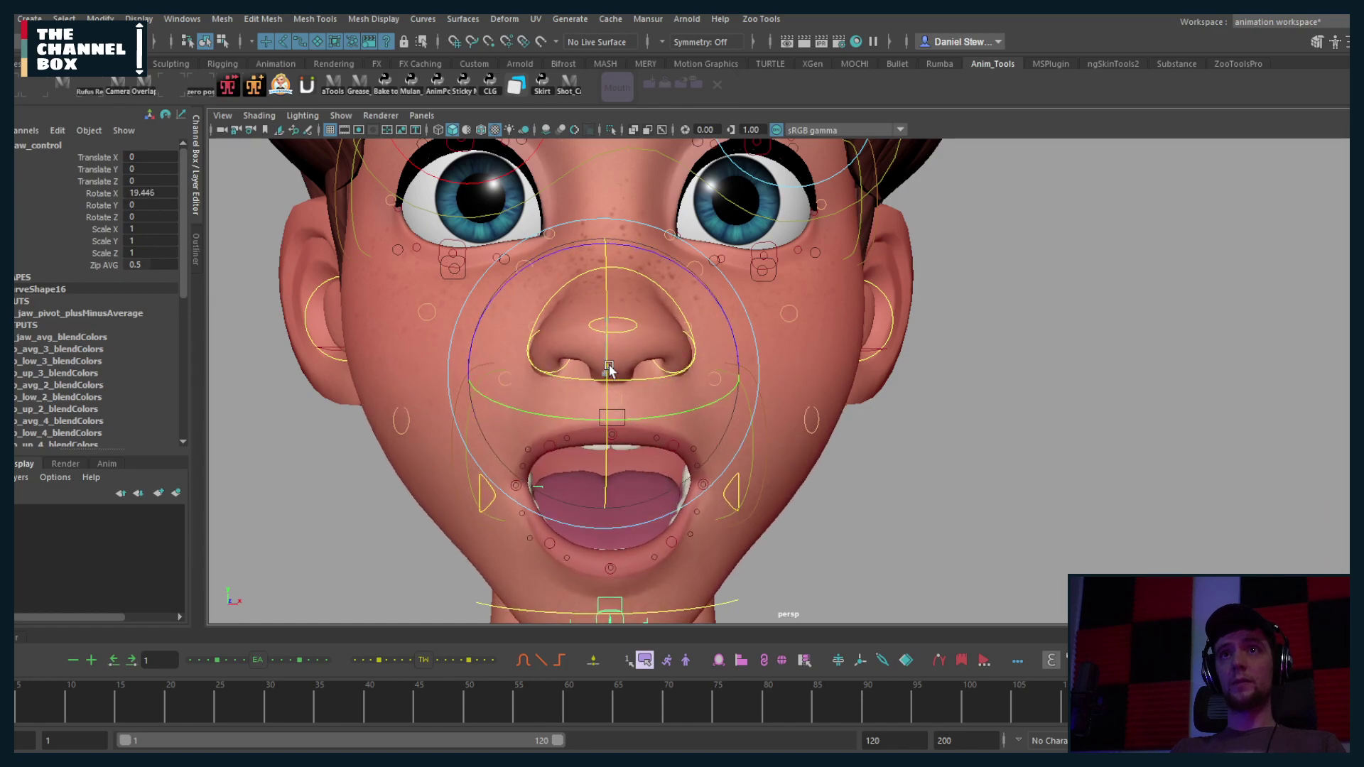
left_click(492, 482)
key("w")
left_click_drag(495, 483, 402, 381, "alt")
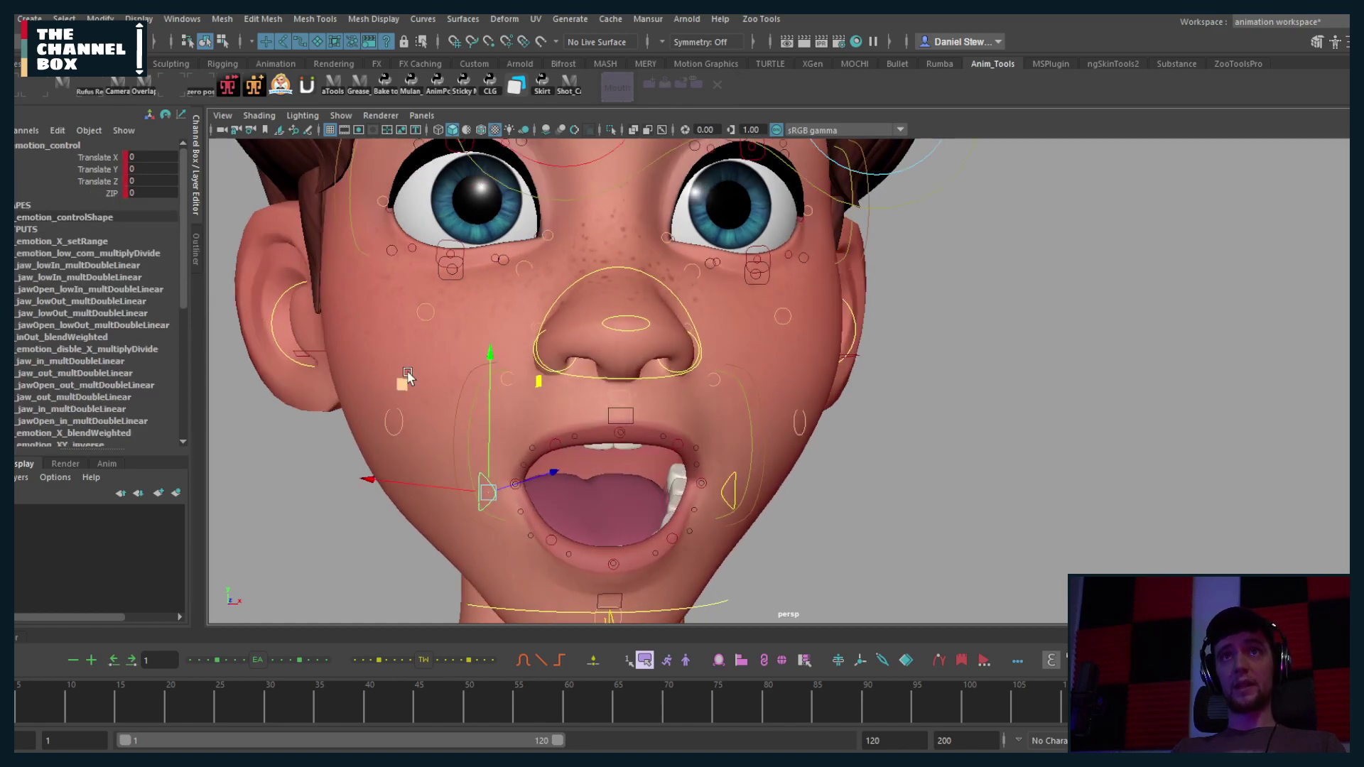
middle_click_drag(402, 381, 359, 332)
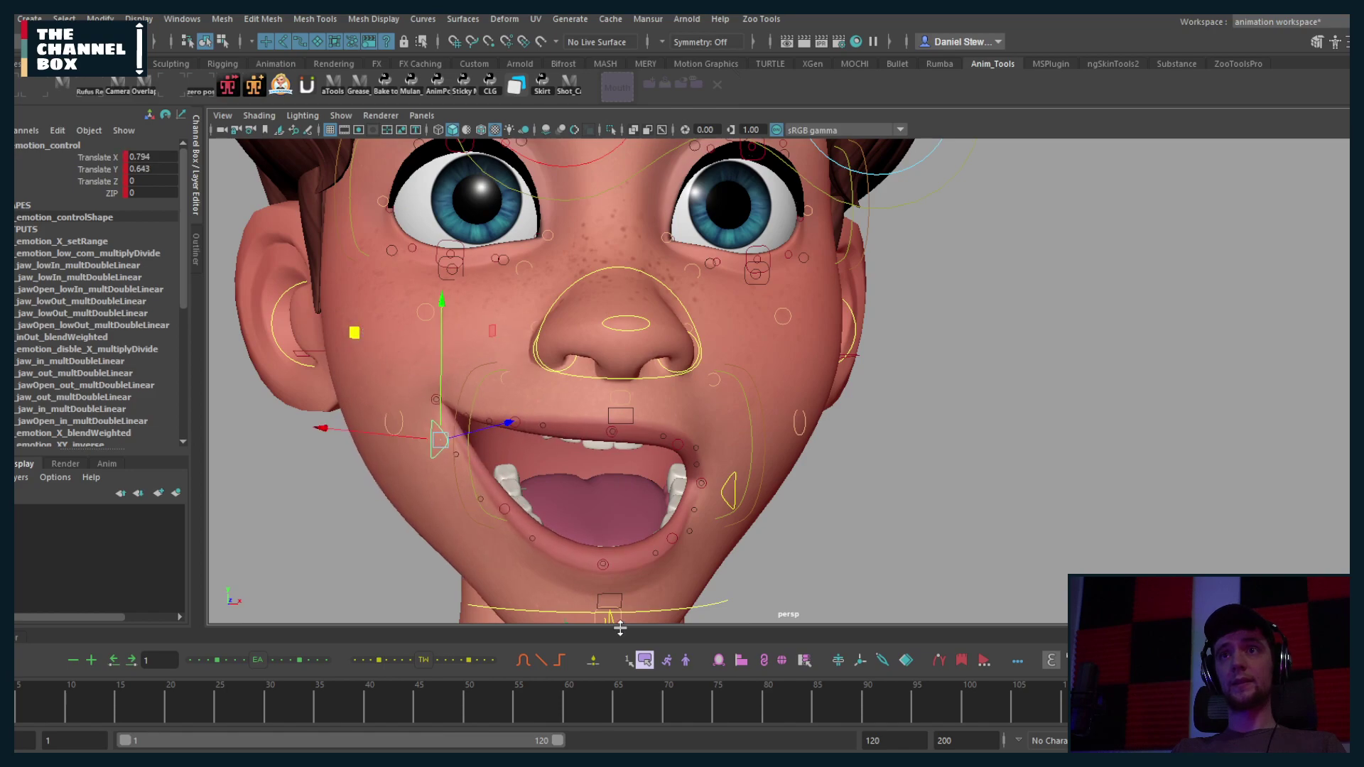
left_click(718, 662)
left_click_drag(566, 451, 675, 450, "alt")
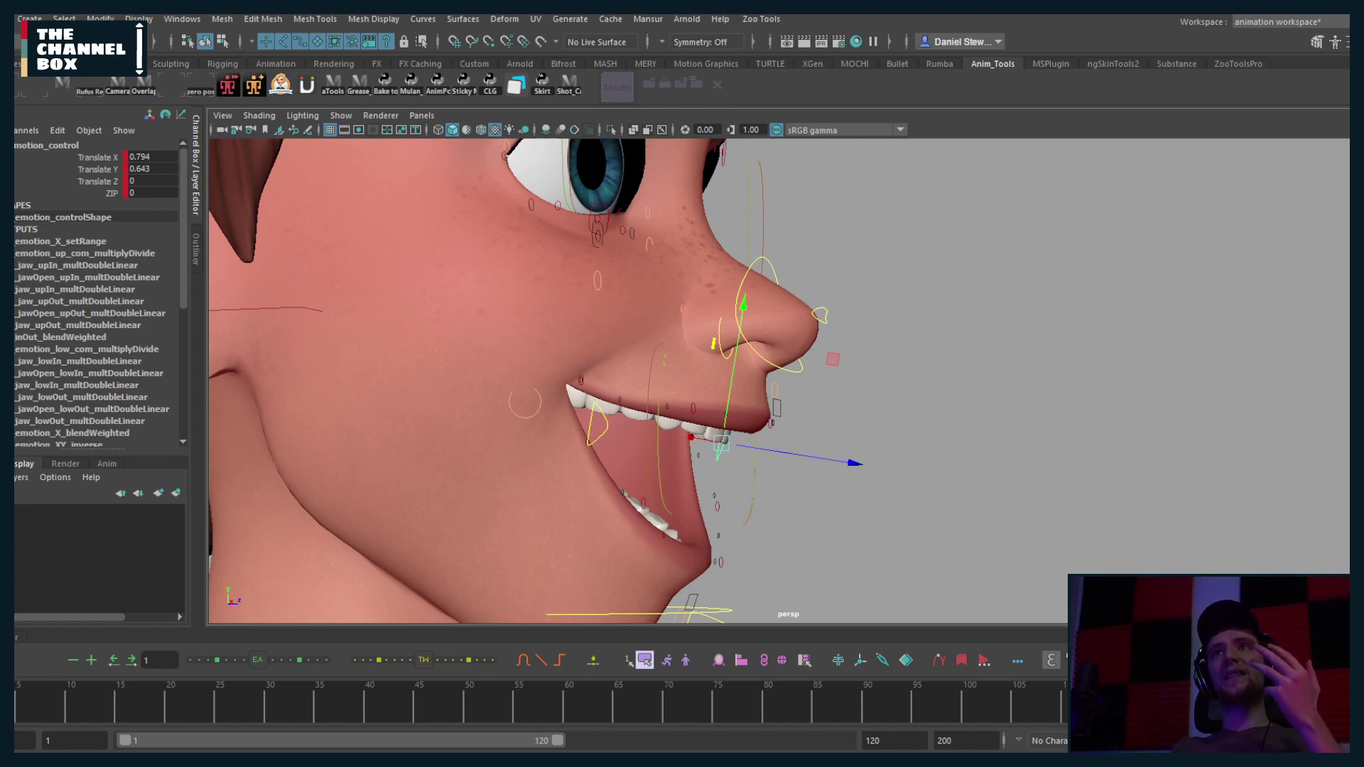
Step: Push one mouth corner inward and pull the right mouth corner outward
left_click_drag(463, 321, 699, 404, "alt")
left_click_drag(873, 442, 756, 710)
left_click(464, 432)
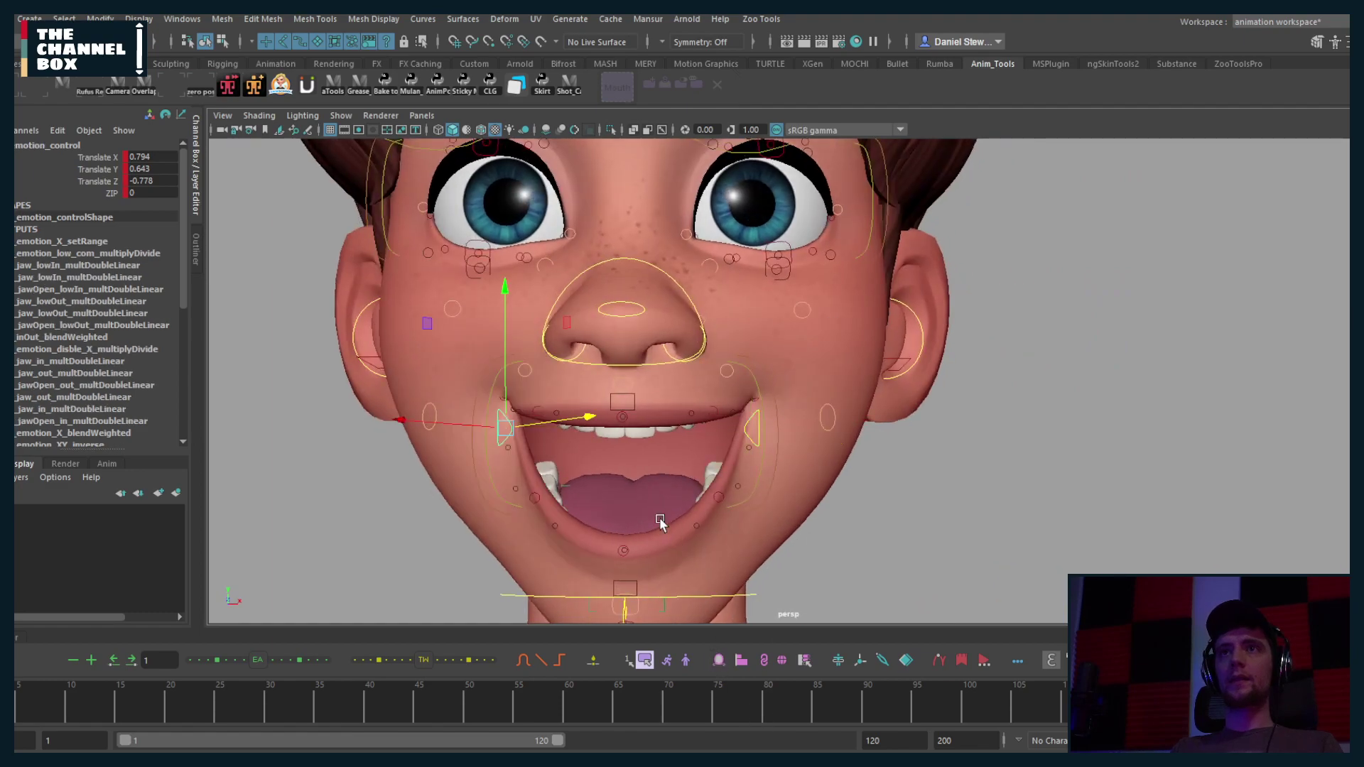
left_click_drag(498, 448, 521, 427, "alt")
left_click(742, 428)
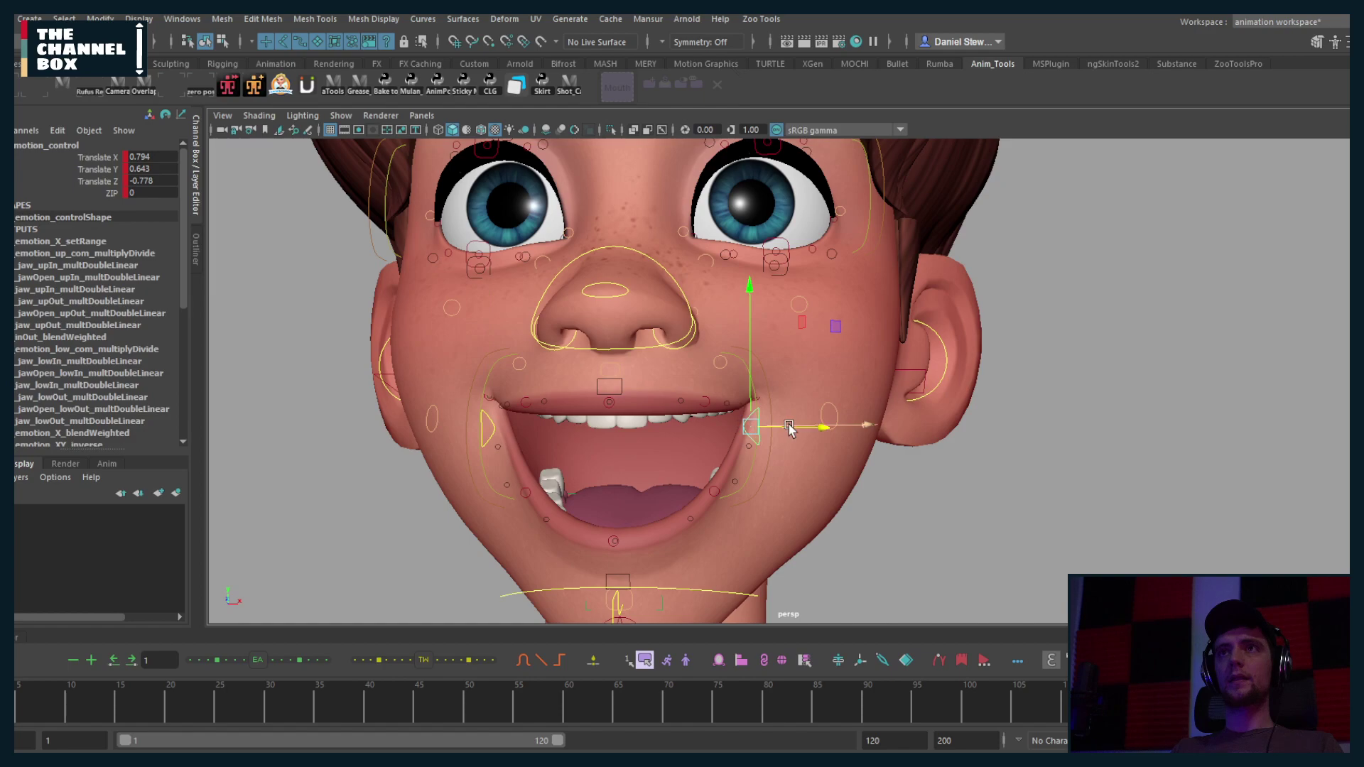
left_click_drag(741, 429, 810, 437, "alt")
left_click_drag(810, 437, 569, 380)
Step: Pull the lower lip down and back, raise the upper lip, then lift the lower lip slightly
middle_click_drag(569, 381, 542, 398)
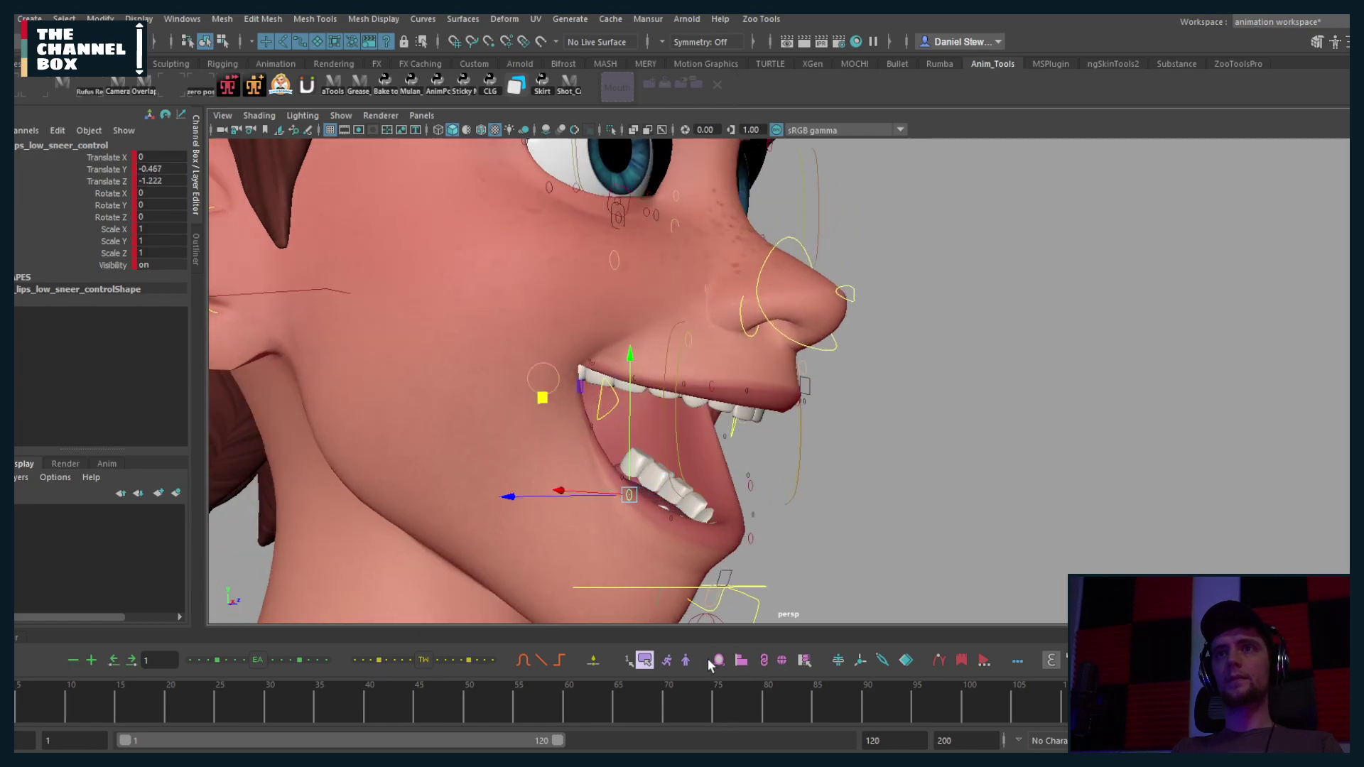
left_click_drag(807, 390, 816, 359, "alt")
left_click(688, 388)
left_click(696, 383)
middle_click_drag(793, 275, 786, 265)
left_click_drag(786, 265, 627, 510, "alt")
left_click(623, 522)
left_click_drag(623, 523, 771, 457, "alt")
middle_click_drag(740, 480, 748, 476)
Step: Roll the upper lip base outward to Roll 3.1, lowering it slightly to curl above the teeth
left_click_drag(747, 475, 718, 476, "alt")
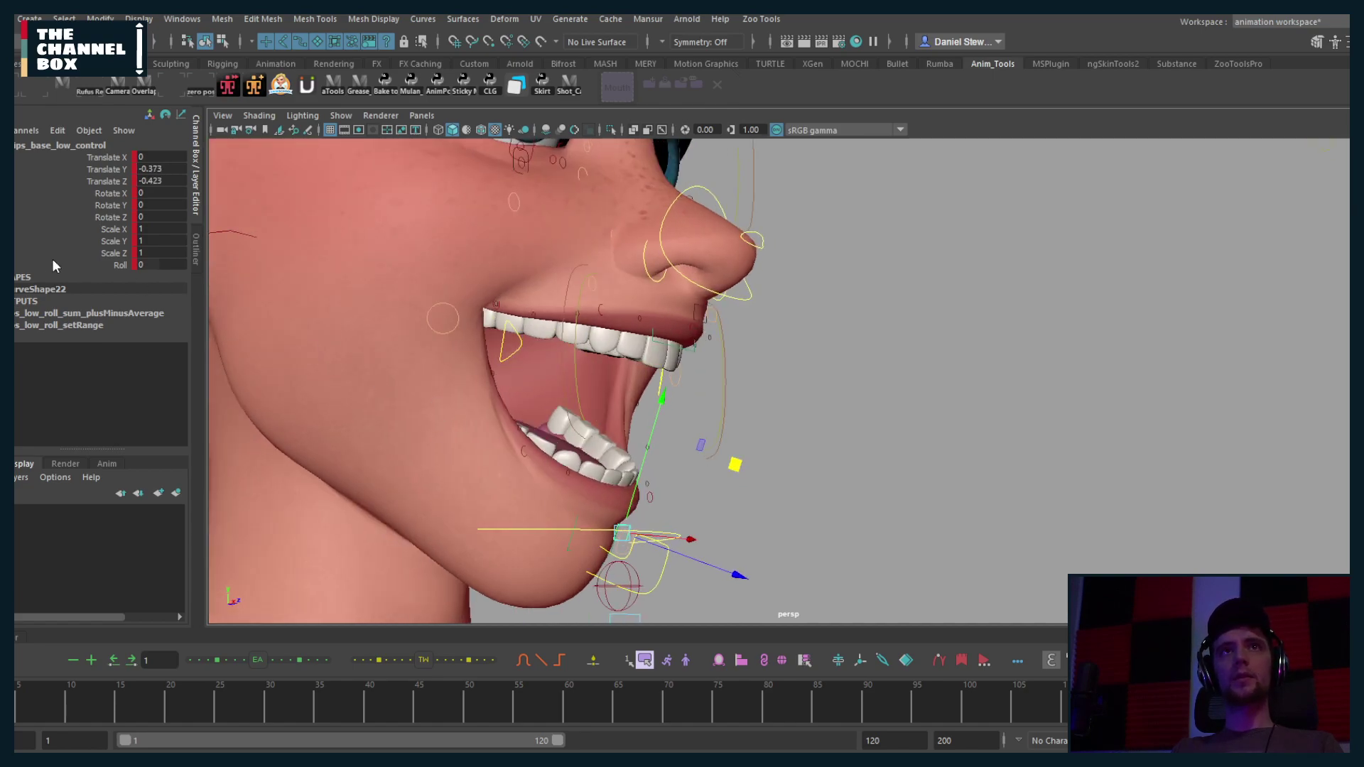
left_click(115, 265)
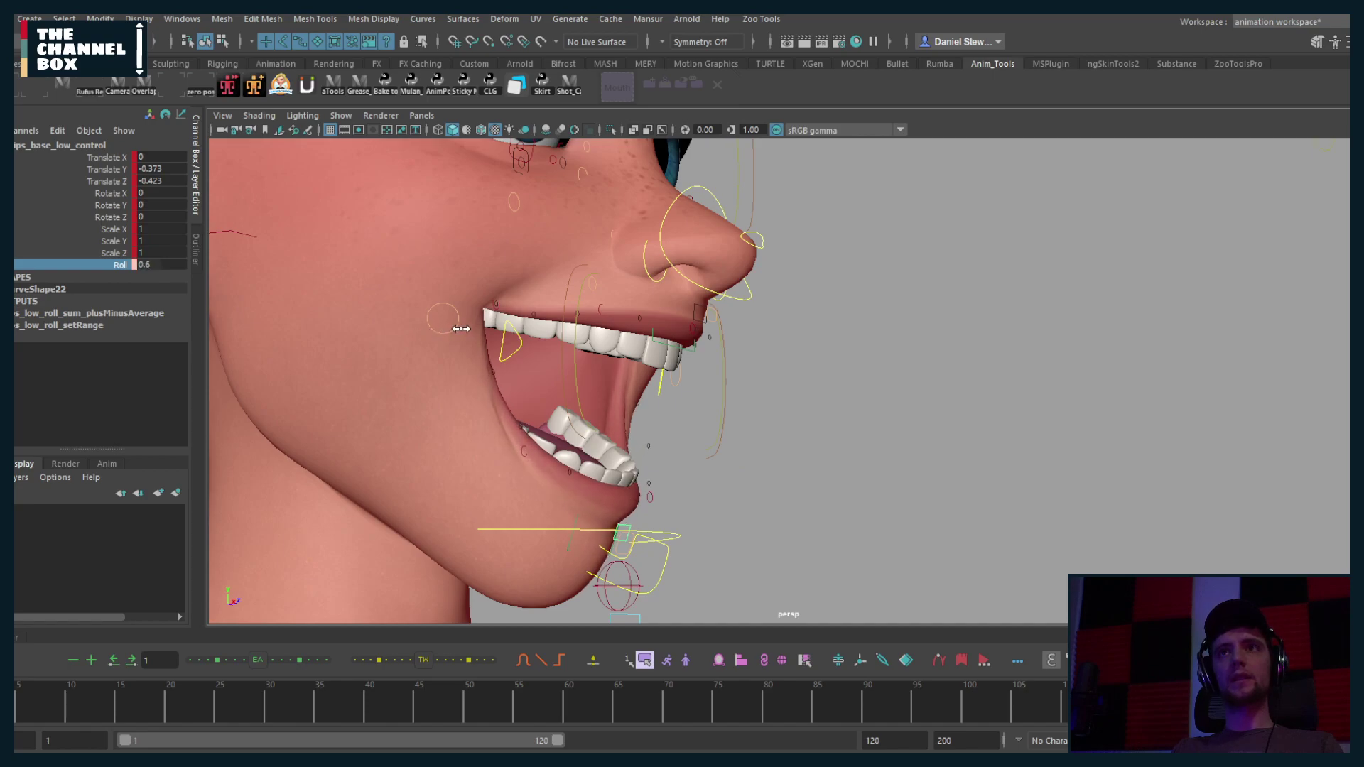
left_click(694, 306)
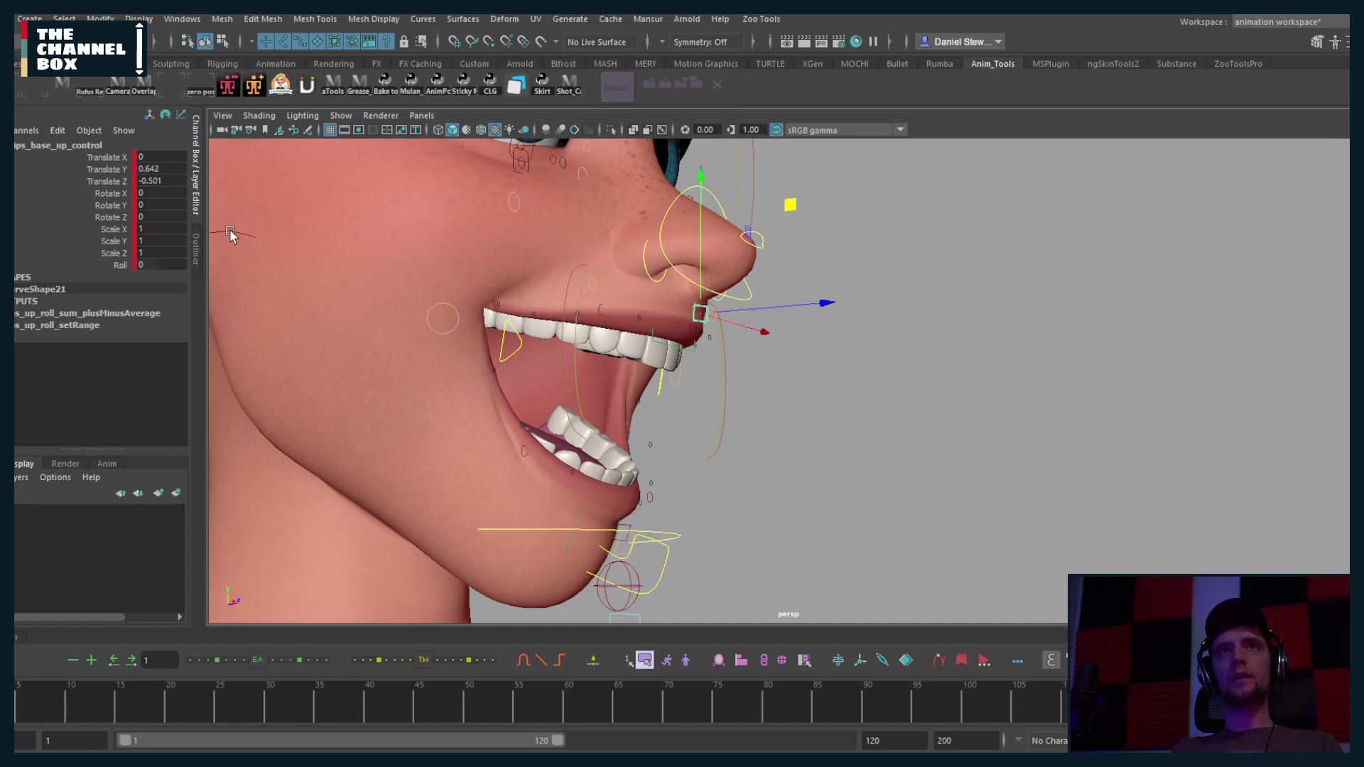
left_click(120, 265)
middle_click_drag(348, 280, 442, 280)
left_click_drag(442, 280, 741, 208, "alt")
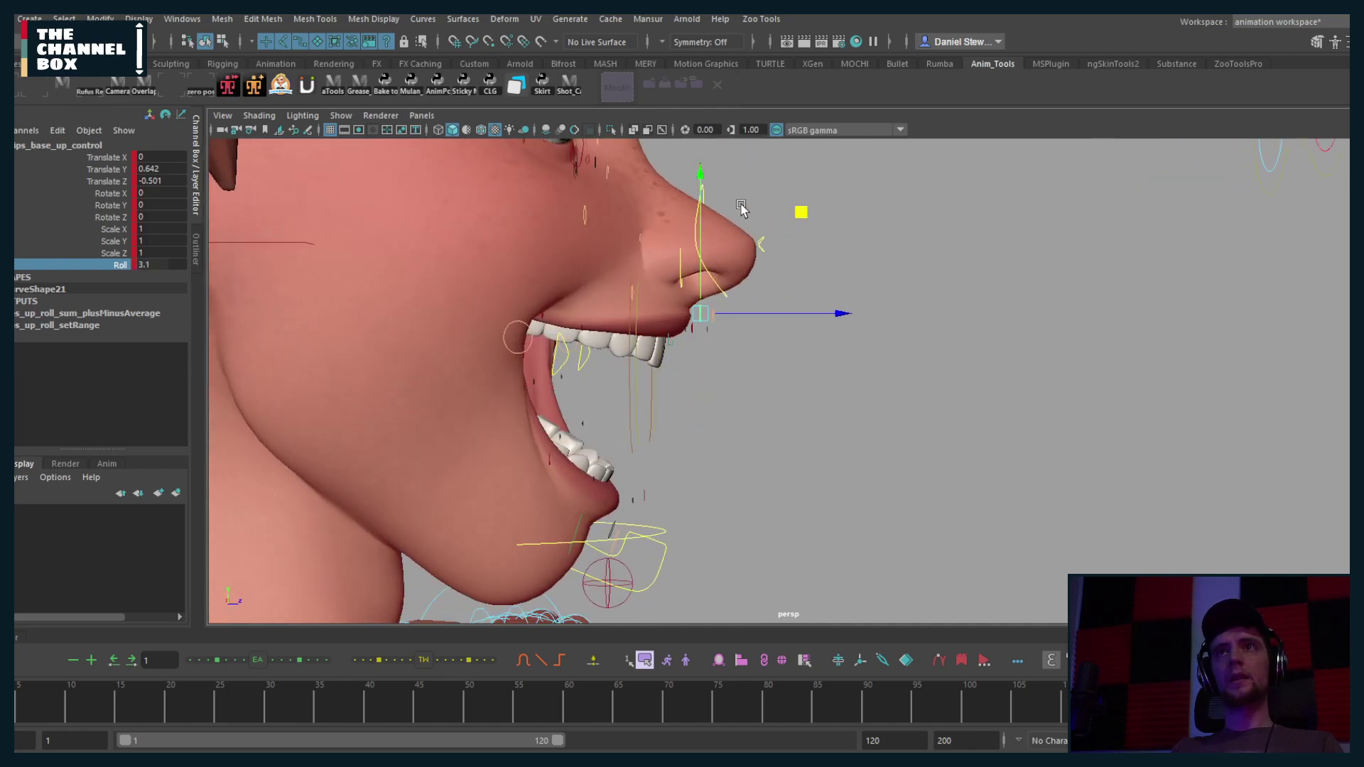
middle_click_drag(802, 212, 798, 215)
left_click_drag(798, 216, 625, 202, "alt")
scroll(626, 202, "down", 5)
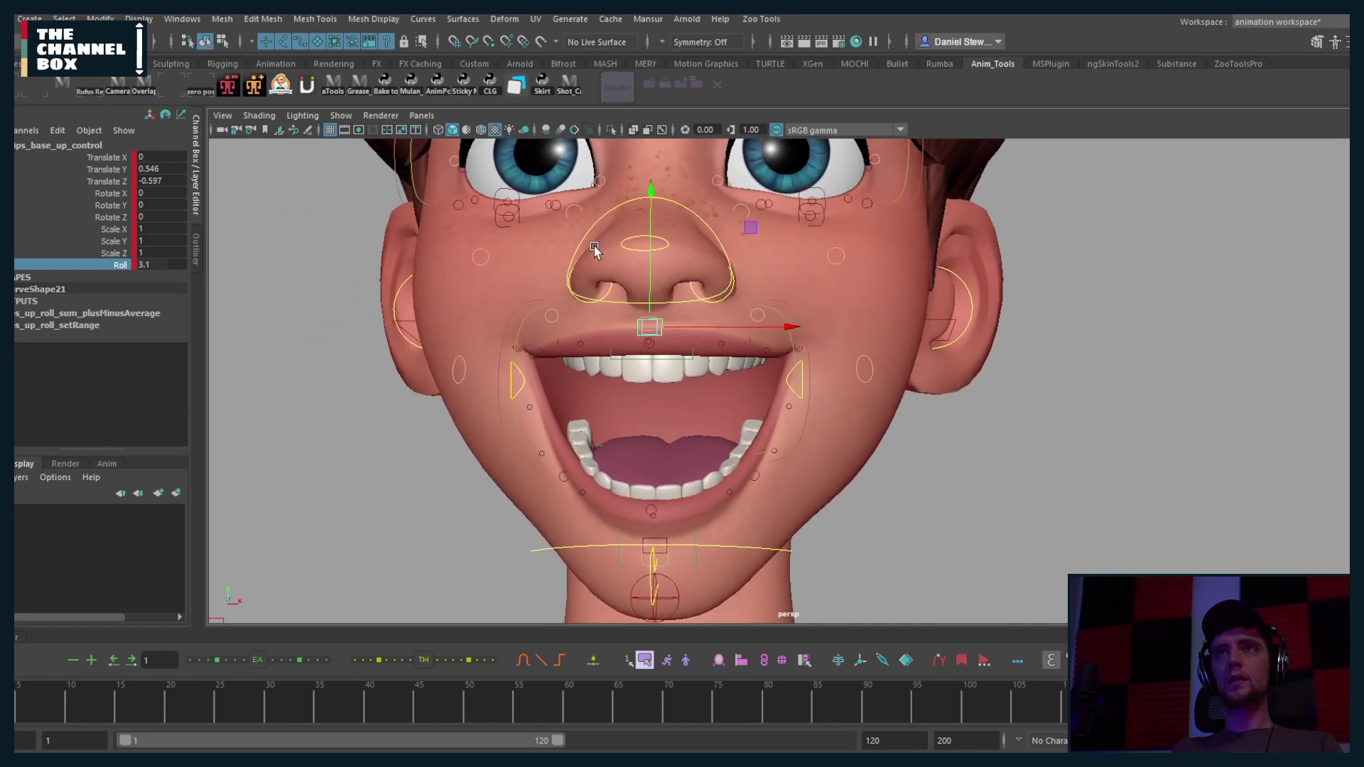
left_click_drag(611, 249, 623, 309, "alt")
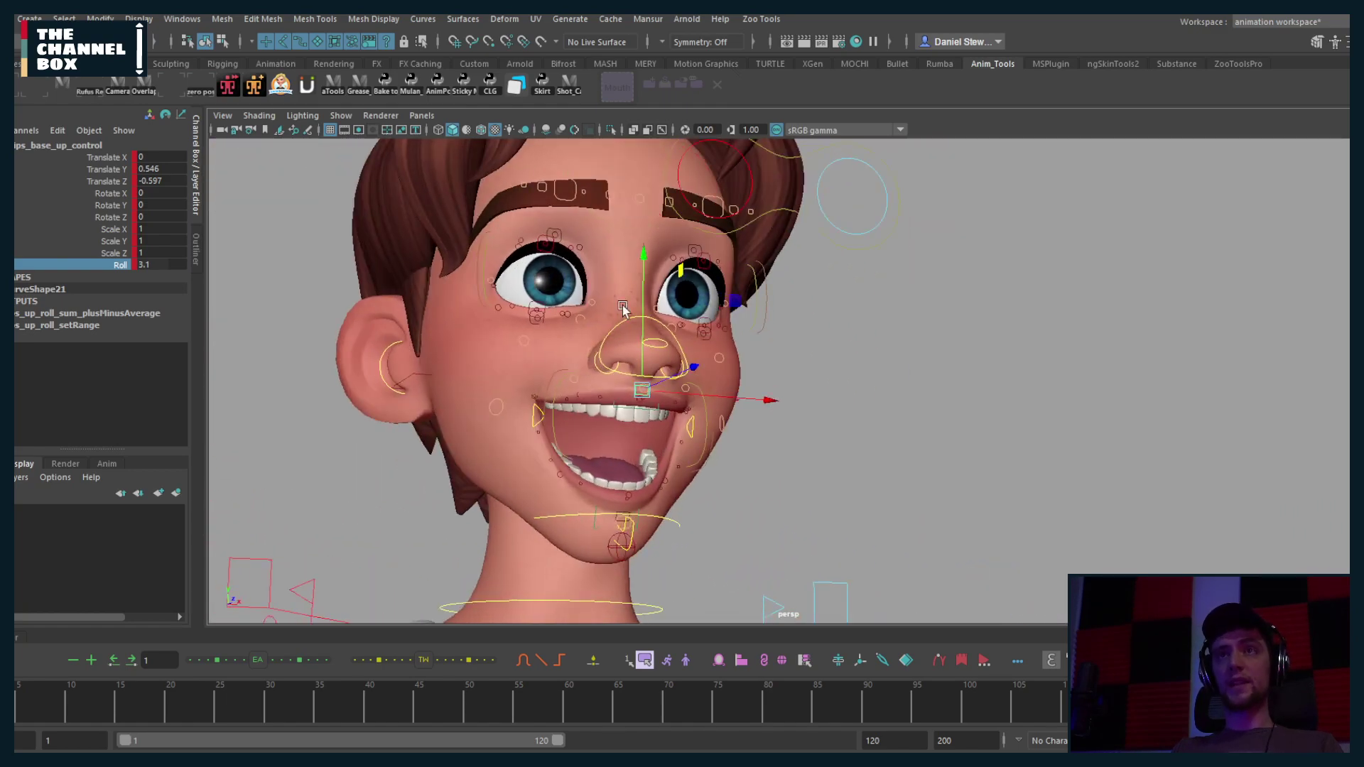
key("space")
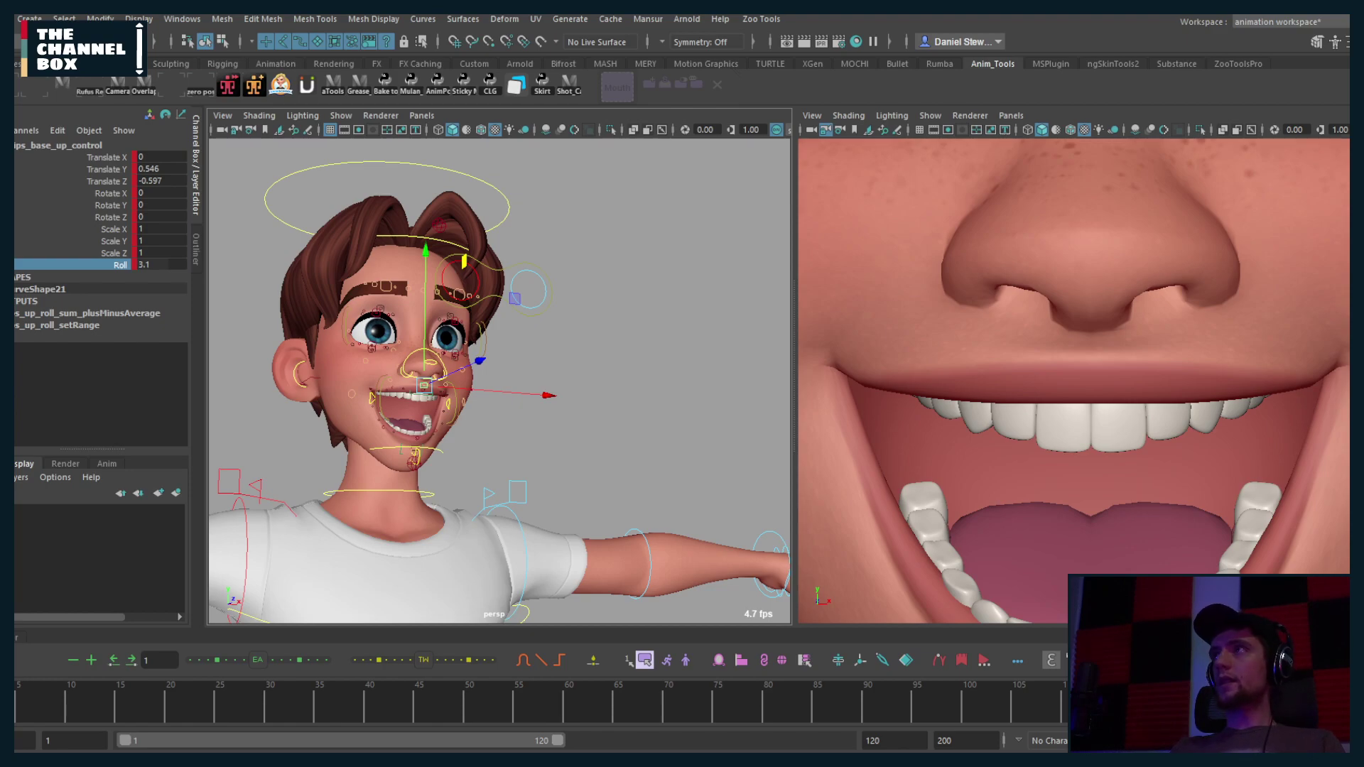
left_click(380, 402)
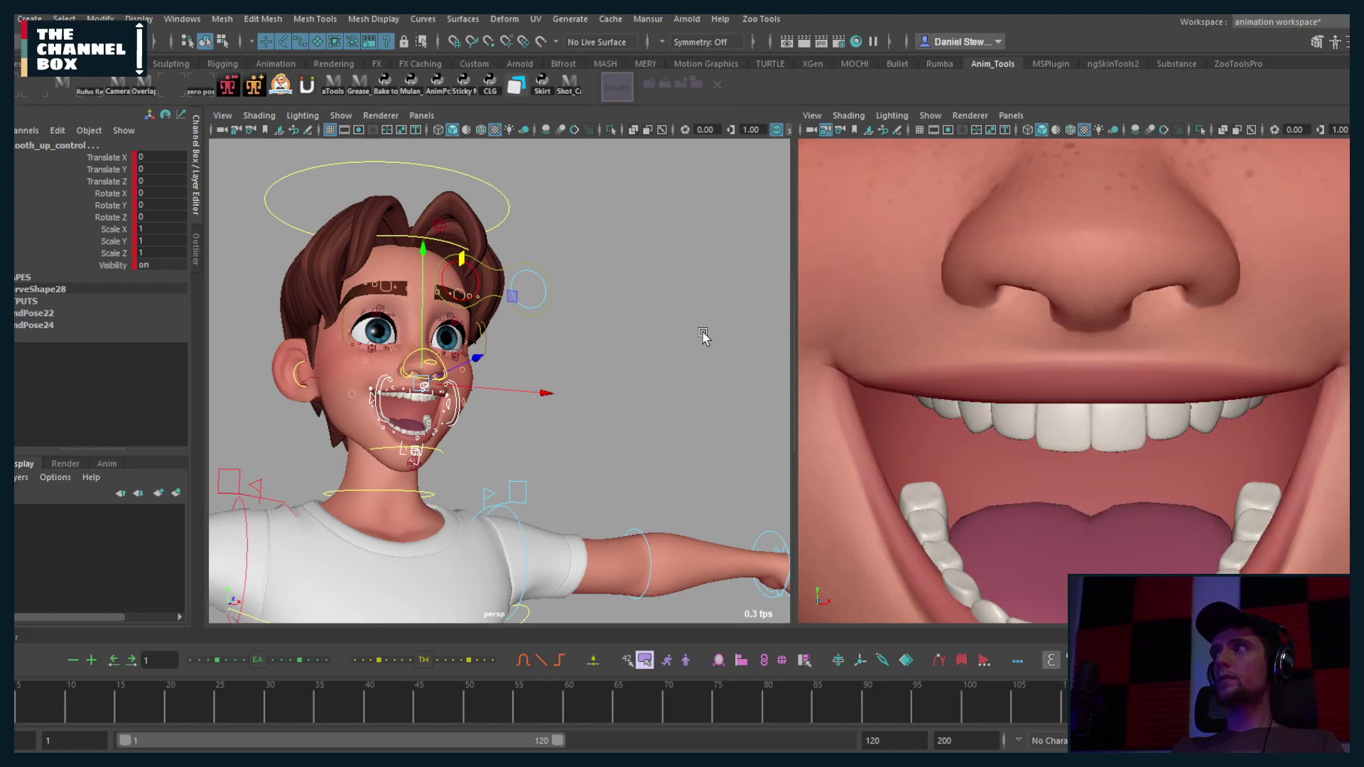
key("space")
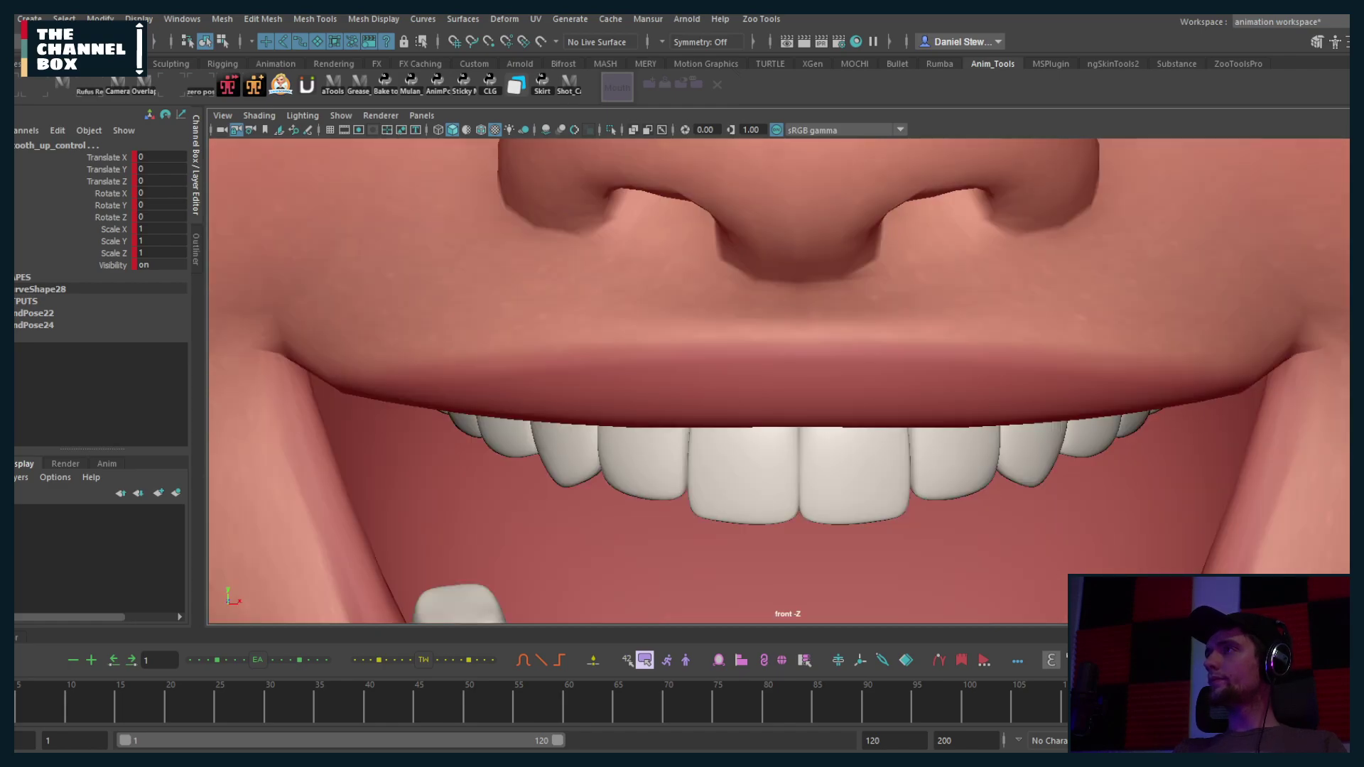
left_click(846, 337)
key("space")
scroll(439, 407, "up", 5)
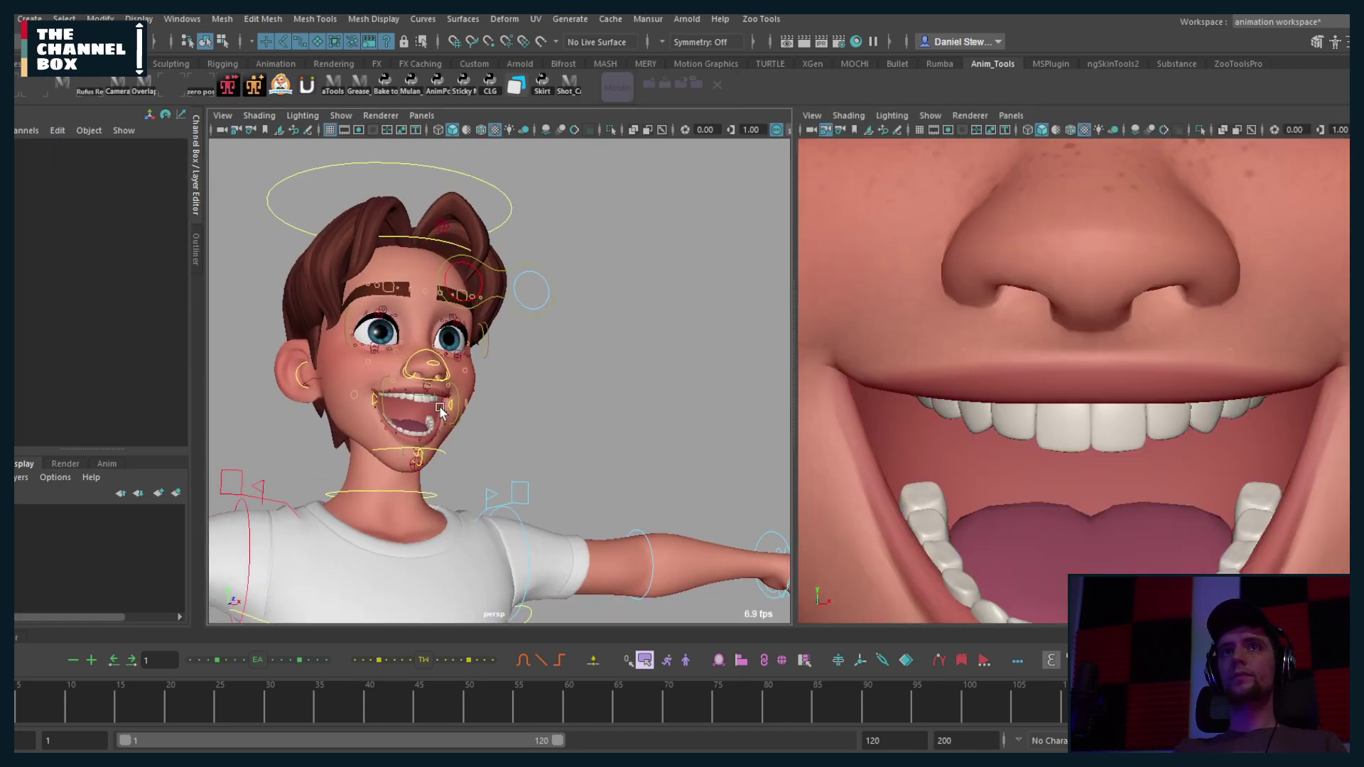
left_click_drag(410, 416, 370, 420, "alt")
key("space")
Step: Frame the mouth in a three-quarter view and undo back to the mouth's rest pose
middle_click_drag(590, 376, 494, 368, "alt")
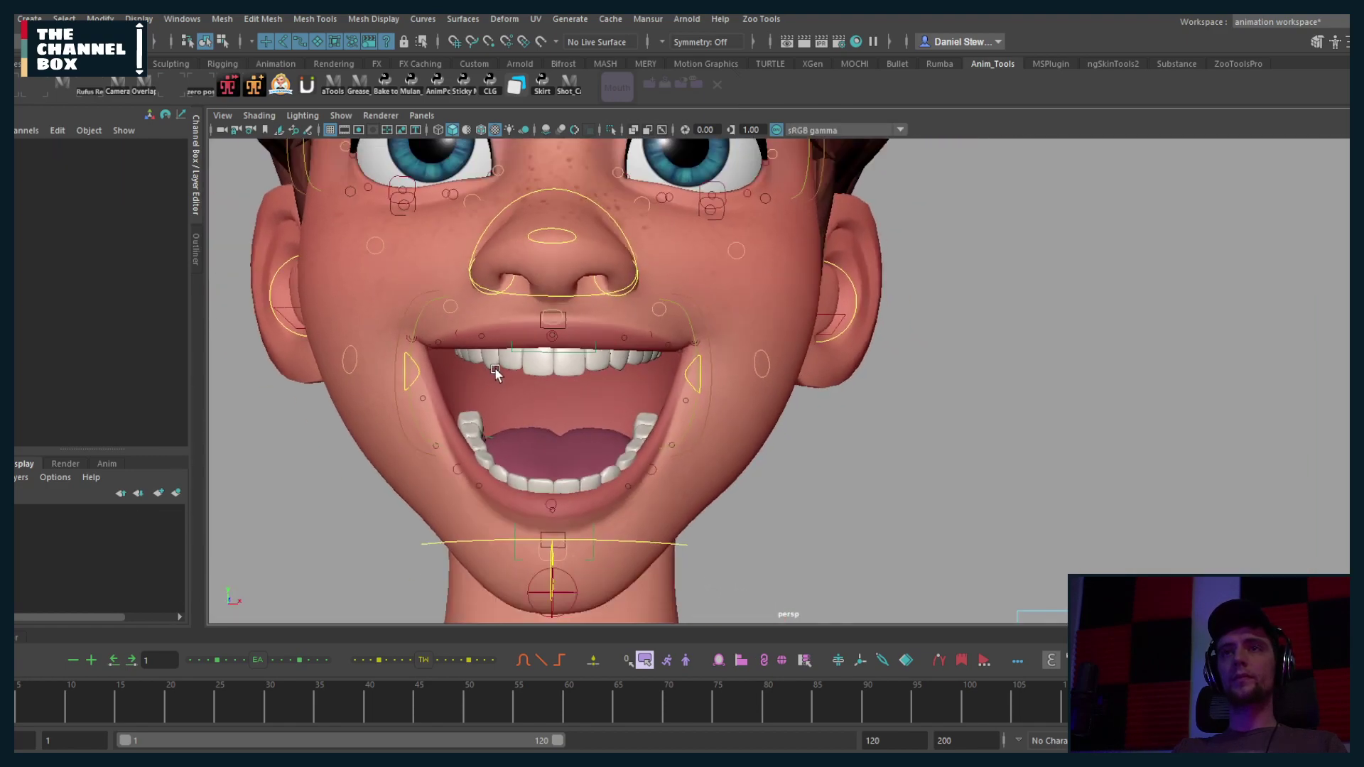
right_click_drag(495, 368, 552, 381, "alt")
left_click_drag(552, 381, 592, 408, "alt")
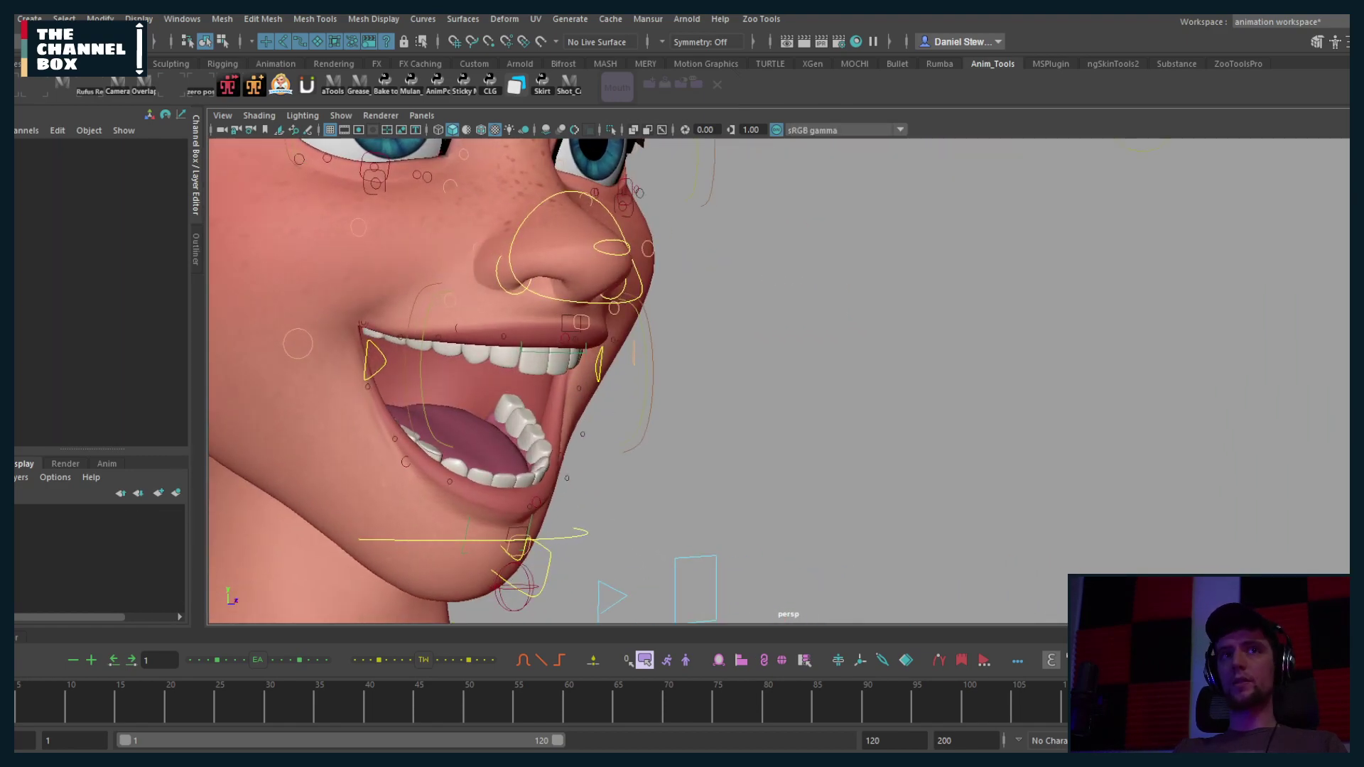
left_click(577, 323)
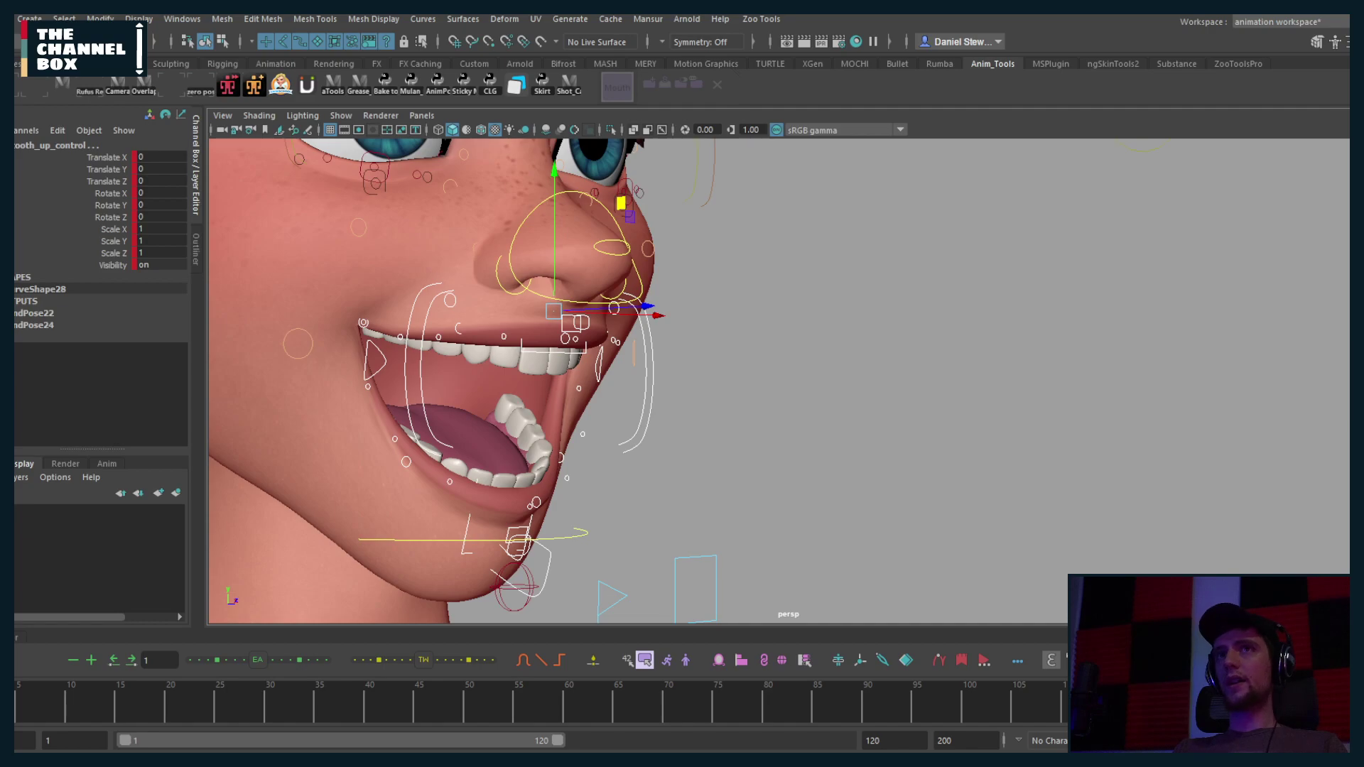
key("ctrl+z")
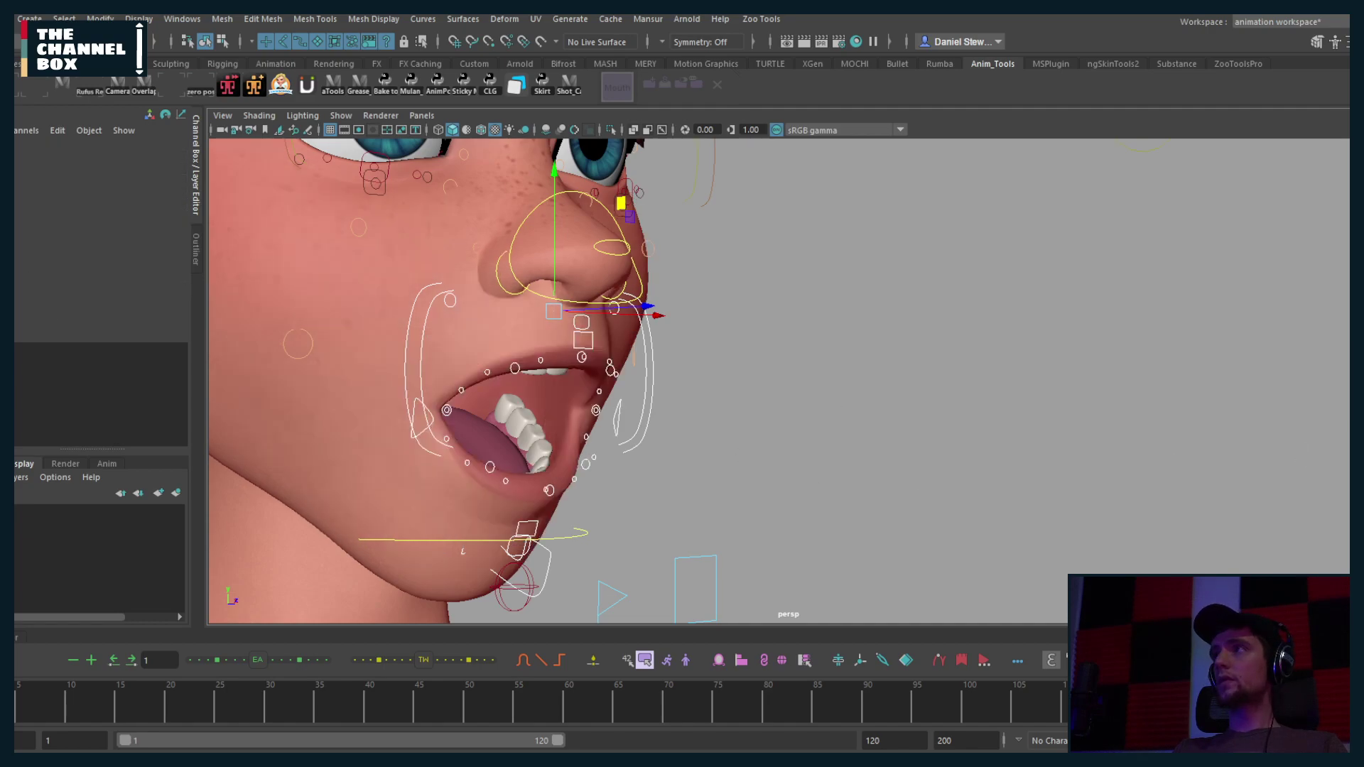
Step: Shift the right mouth corner sideways, lower the upper lip slightly, and lift the upper-lip sneer
left_click_drag(574, 380, 497, 405, "alt")
left_click(458, 411)
left_click(674, 398)
left_click_drag(735, 308, 776, 309)
left_click_drag(776, 310, 693, 415, "alt")
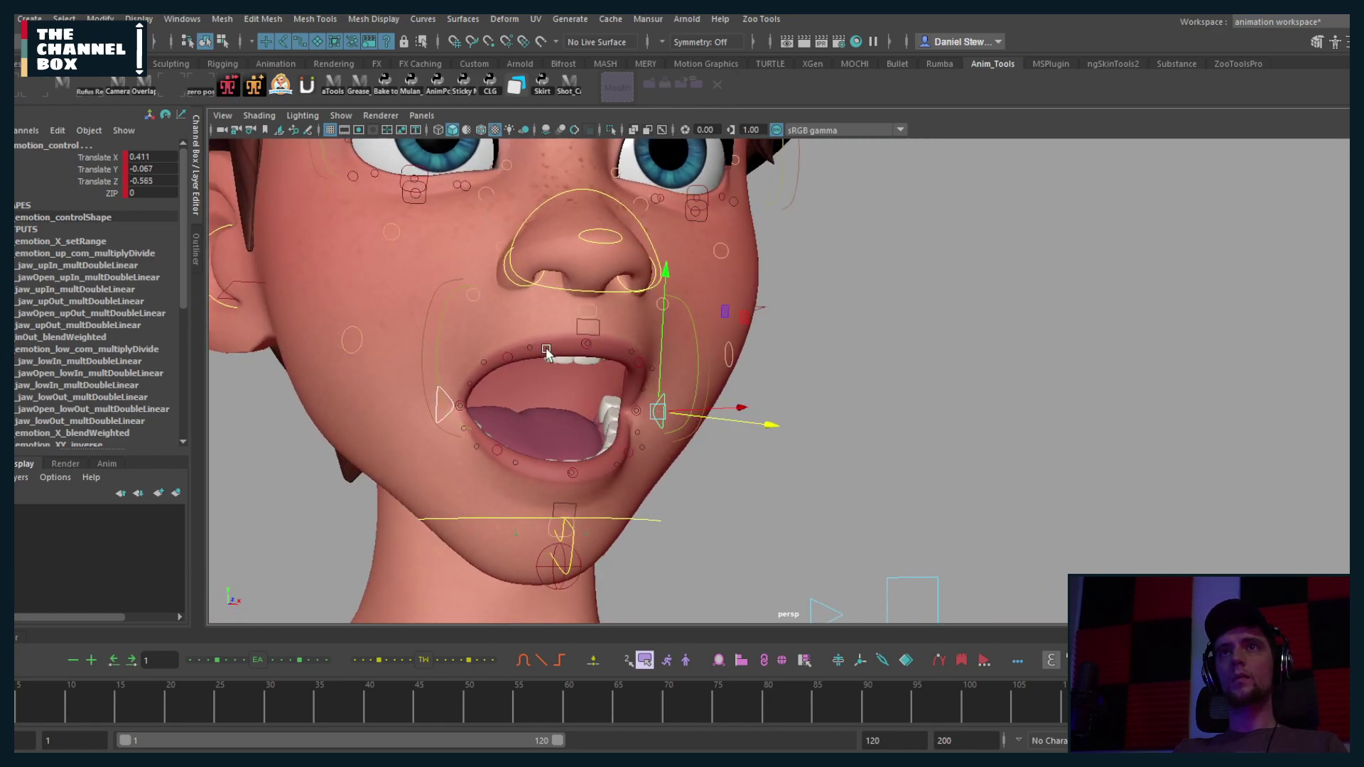
left_click(576, 331)
left_click_drag(589, 286, 588, 290)
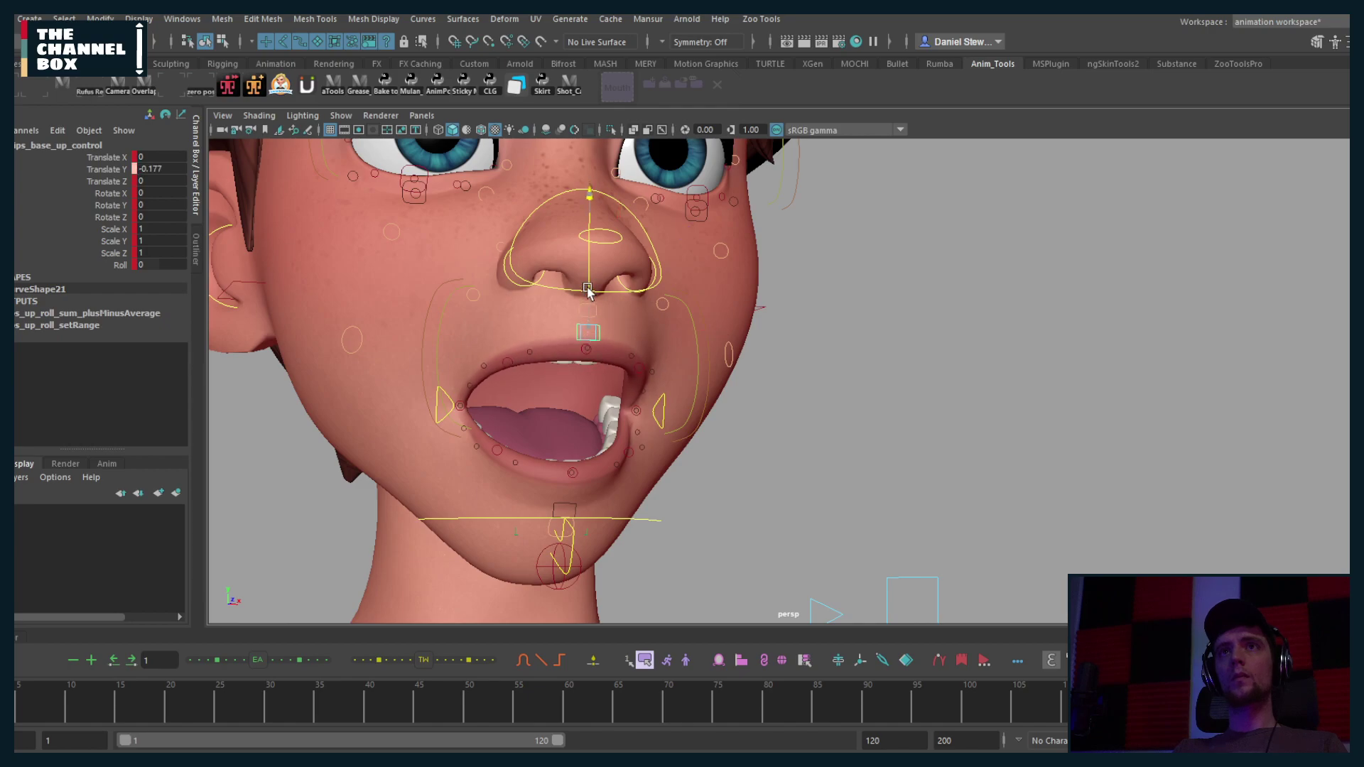
left_click_drag(448, 382, 500, 363, "alt")
left_click(500, 361)
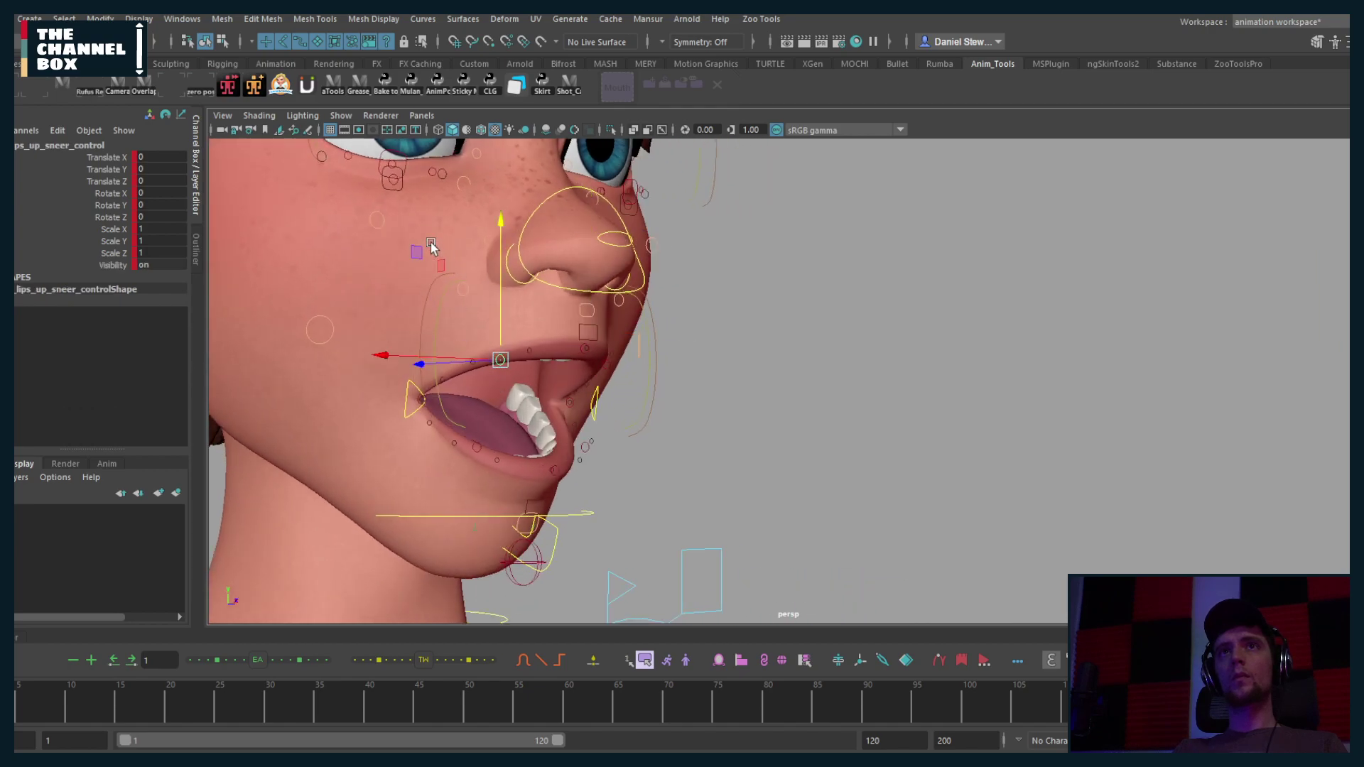
left_click_drag(415, 256, 405, 238)
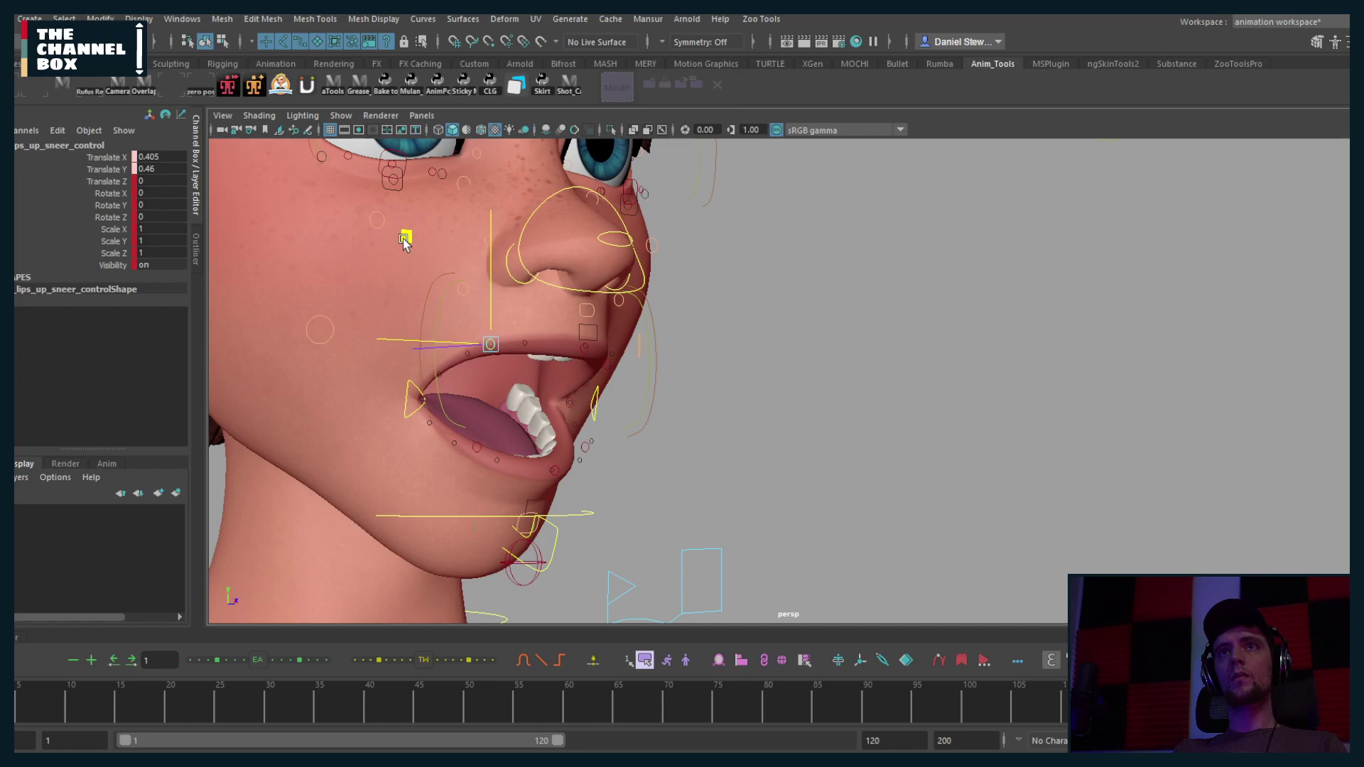
left_click_drag(497, 433, 618, 373, "alt")
Step: Roll the upper lip outward using its Roll attribute in the Channel Box
left_click(534, 505)
left_click(607, 349)
left_click(597, 343)
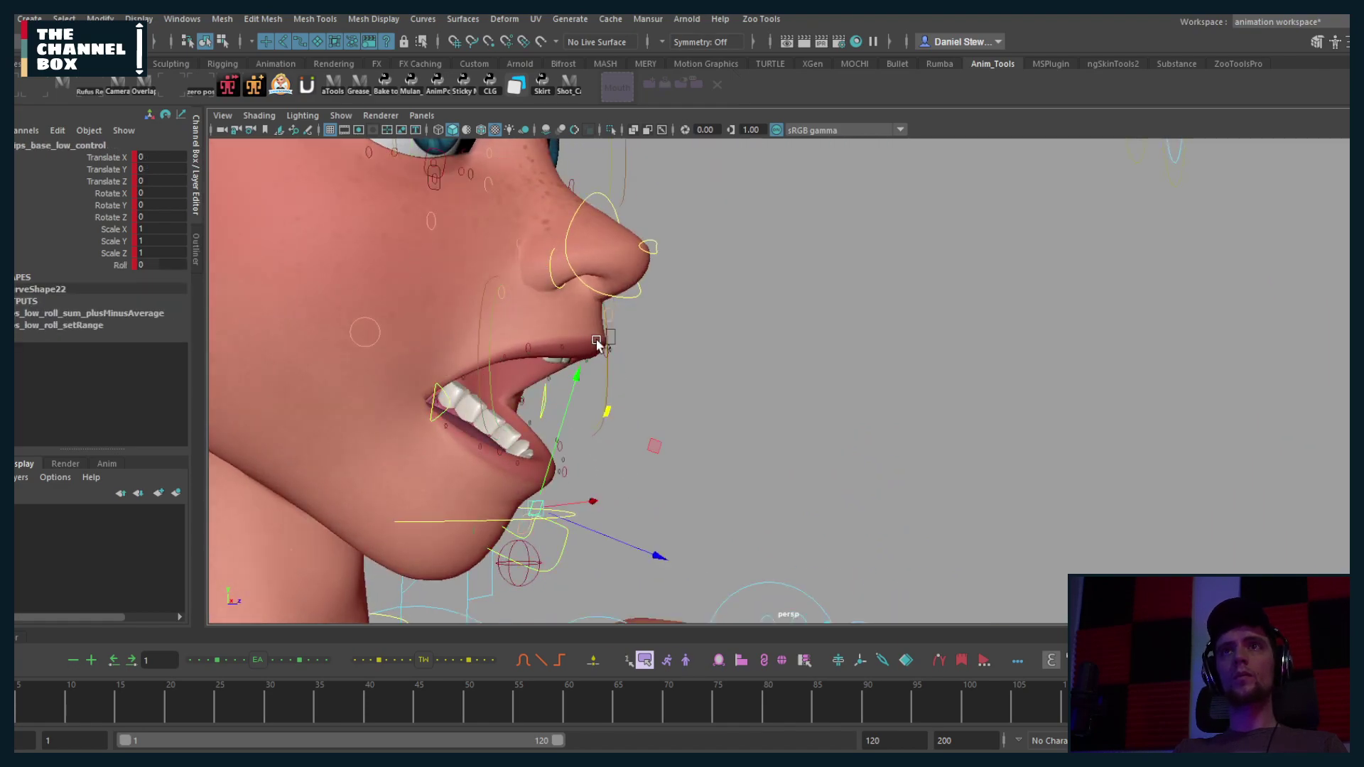
left_click(610, 339)
left_click(620, 339)
left_click(612, 335)
left_click(117, 264)
middle_click_drag(396, 350, 446, 363)
Step: Pull a small upper-lip control down, lower the upper lip base, and raise one sneer to Y 0.244
left_click_drag(453, 365, 468, 397, "alt")
left_click(475, 385)
middle_click_drag(475, 384, 474, 399)
left_click_drag(474, 400, 493, 383, "alt")
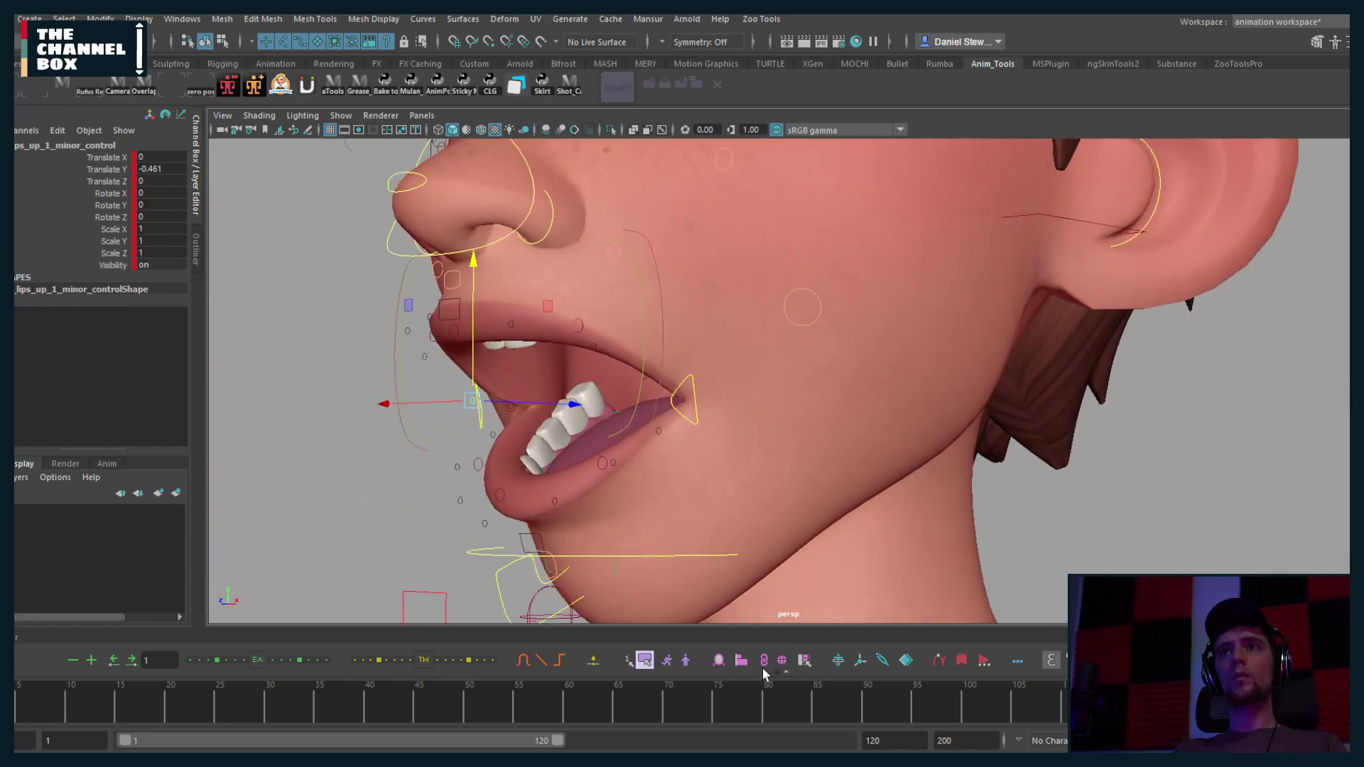
left_click_drag(694, 427, 606, 438, "alt")
left_click(522, 534)
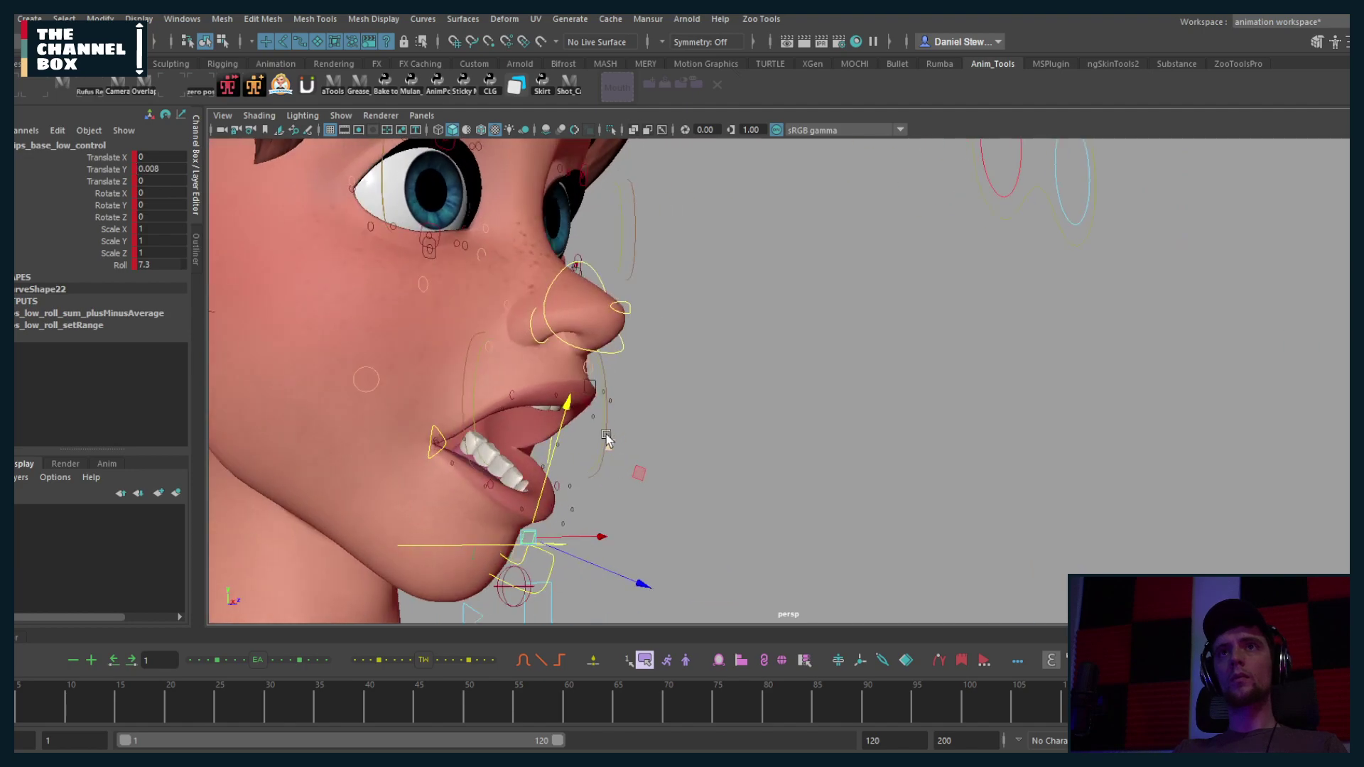
left_click(589, 386)
left_click_drag(590, 384, 672, 415)
left_click_drag(690, 292, 759, 322)
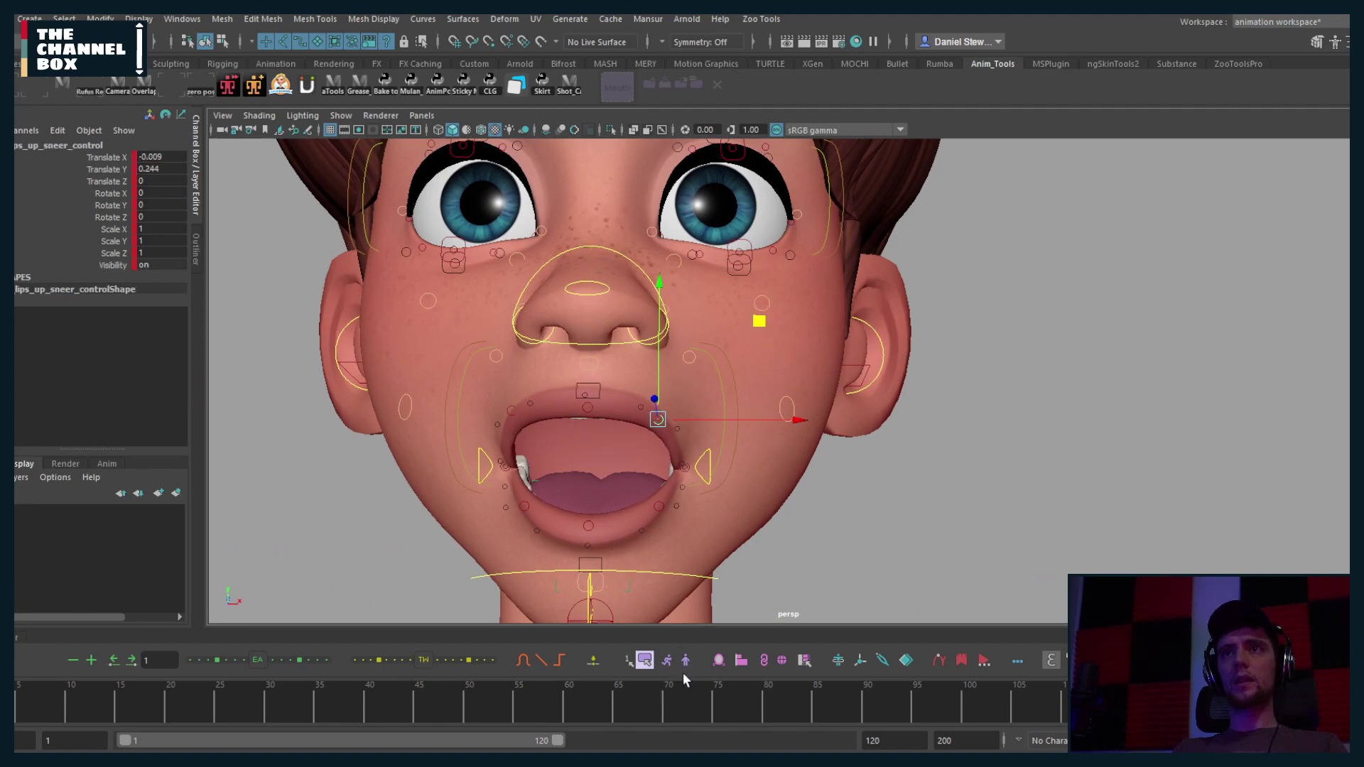
Step: Raise the upper-lip sneer controls on both sides, switching to the mirrored controls
left_click(719, 662)
left_click_drag(664, 545, 615, 368, "alt")
left_click(671, 447)
left_click(618, 406)
left_click(764, 660)
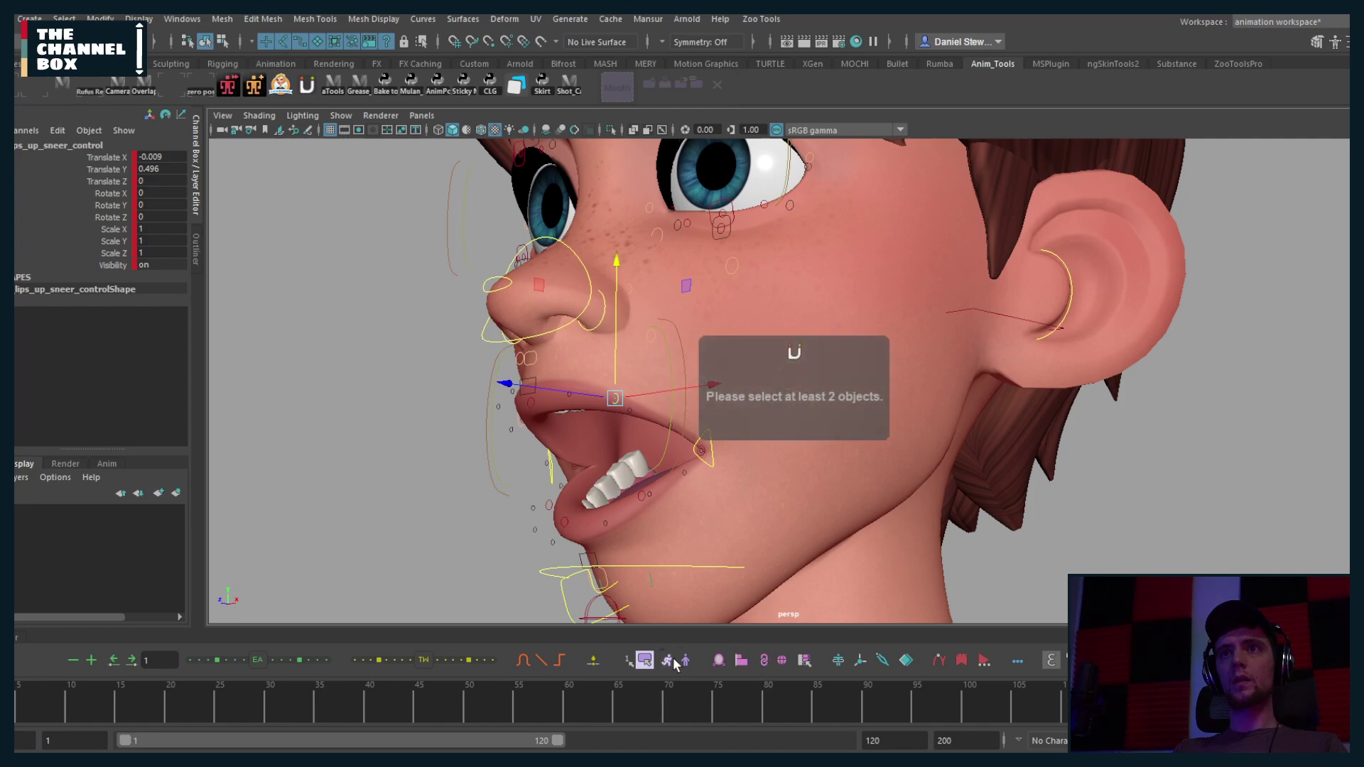
left_click(718, 661)
left_click(676, 430)
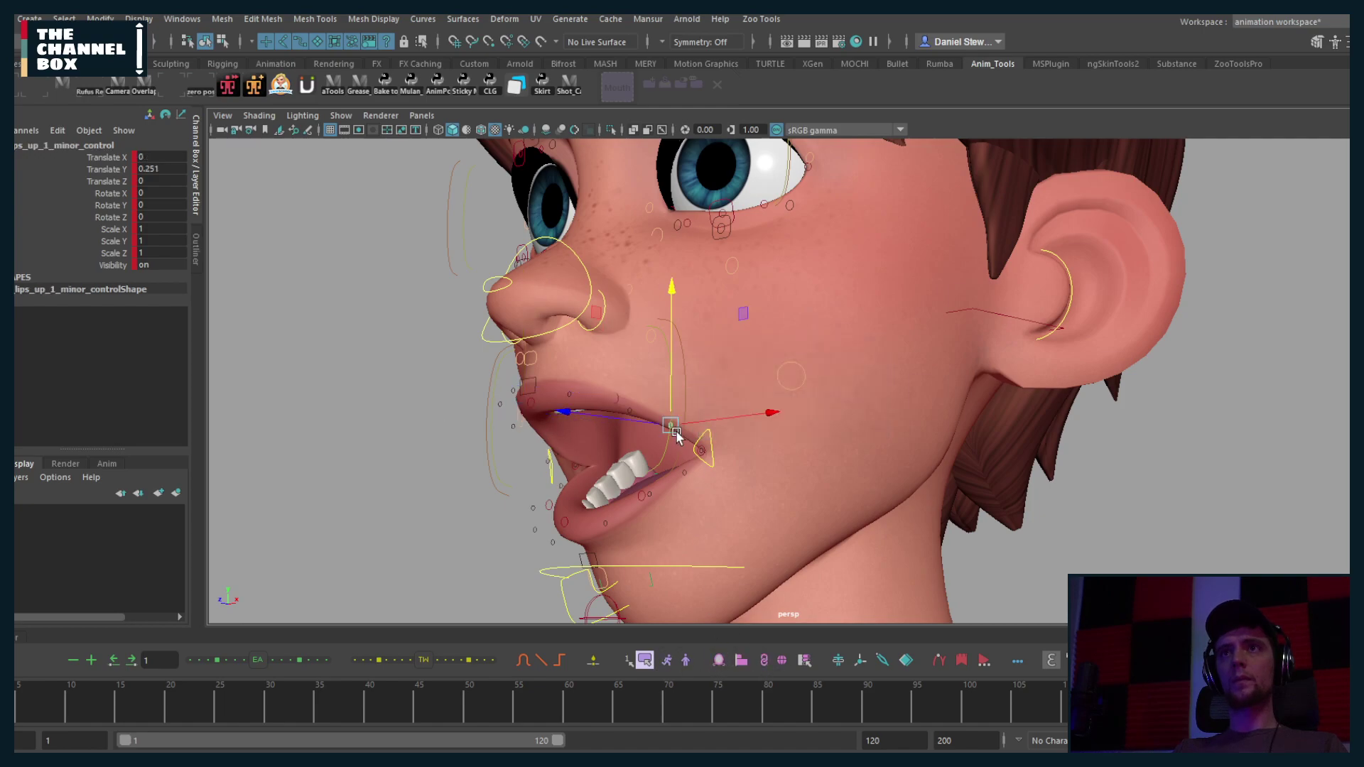
Step: Pull the lower-lip minor control slightly down
mouse_move(615, 497)
left_mouse_down("alt")
mouse_move(573, 457)
mouse_move(775, 484)
mouse_move(593, 494)
left_mouse_up("alt")
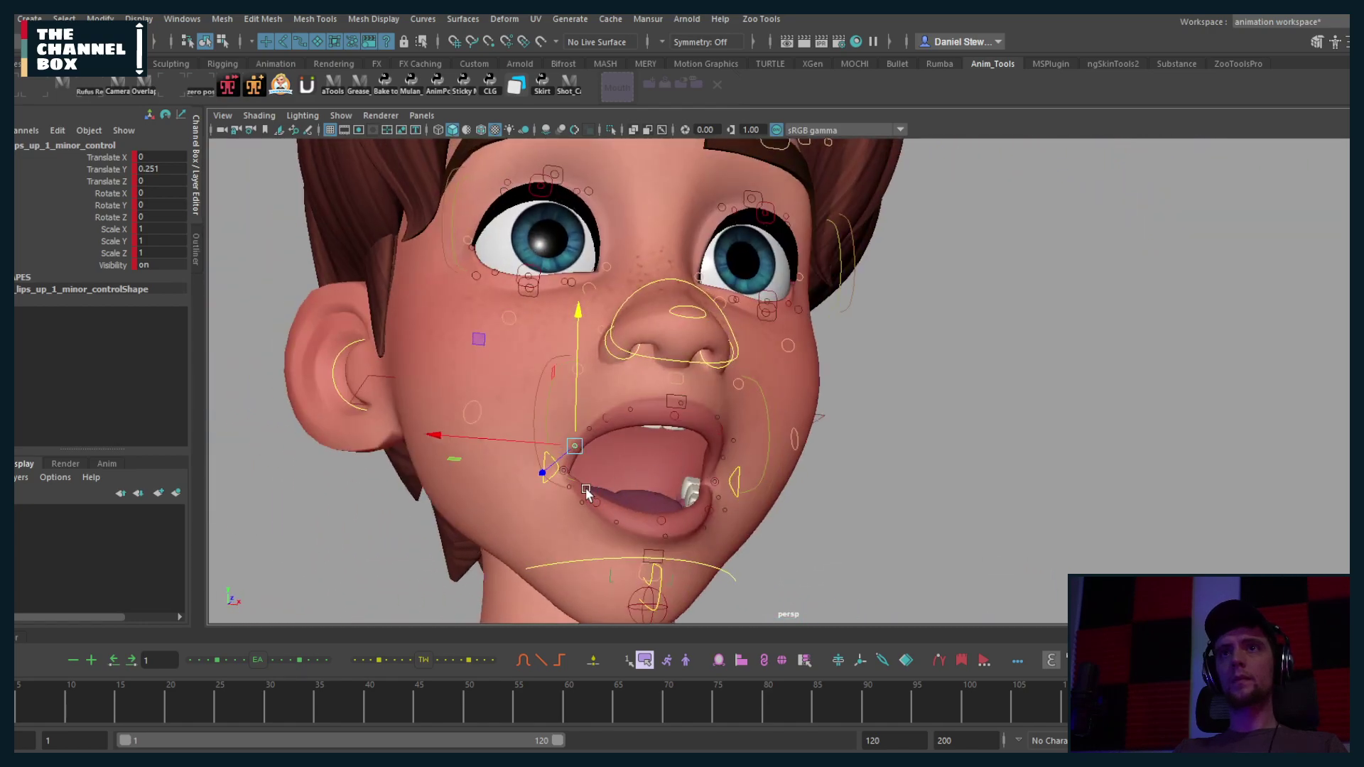
left_click(569, 488)
left_click_drag(573, 437, 513, 474)
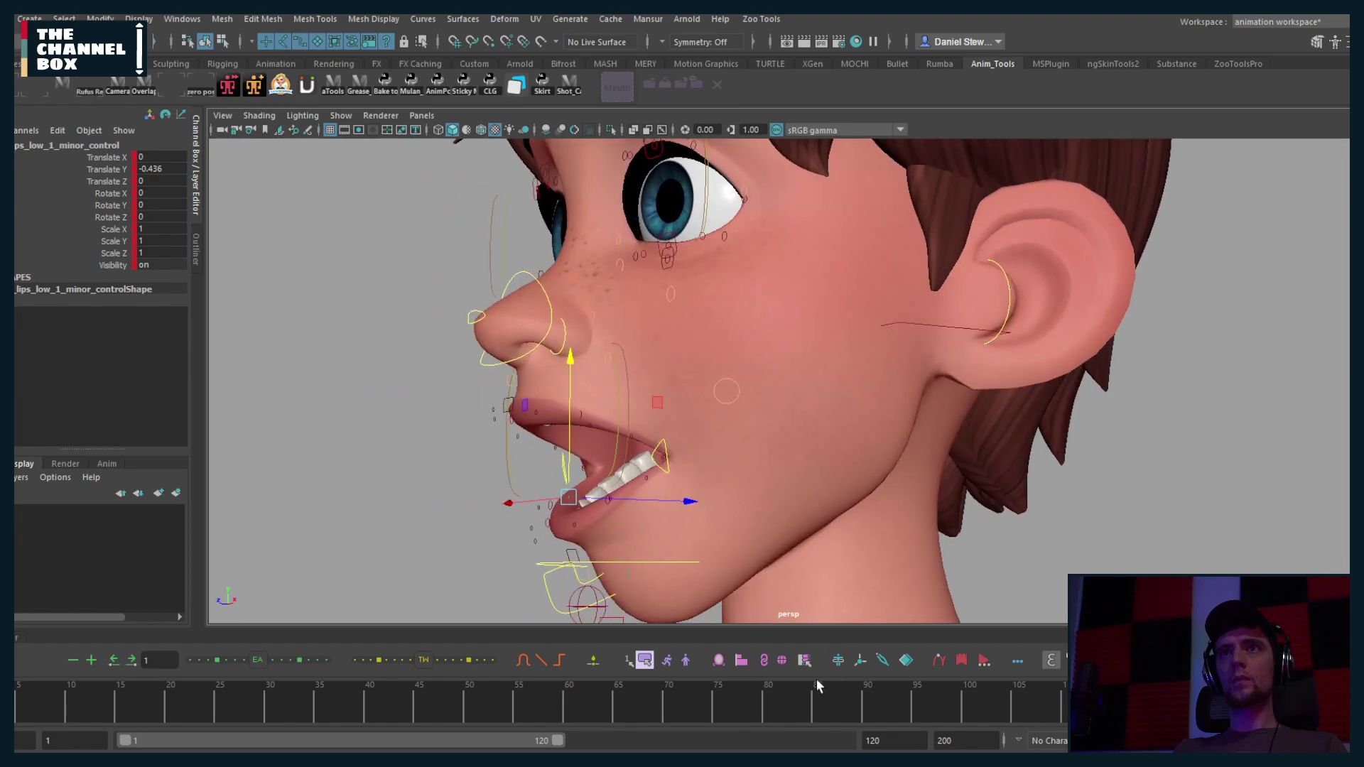
left_click_drag(660, 497, 615, 475, "alt")
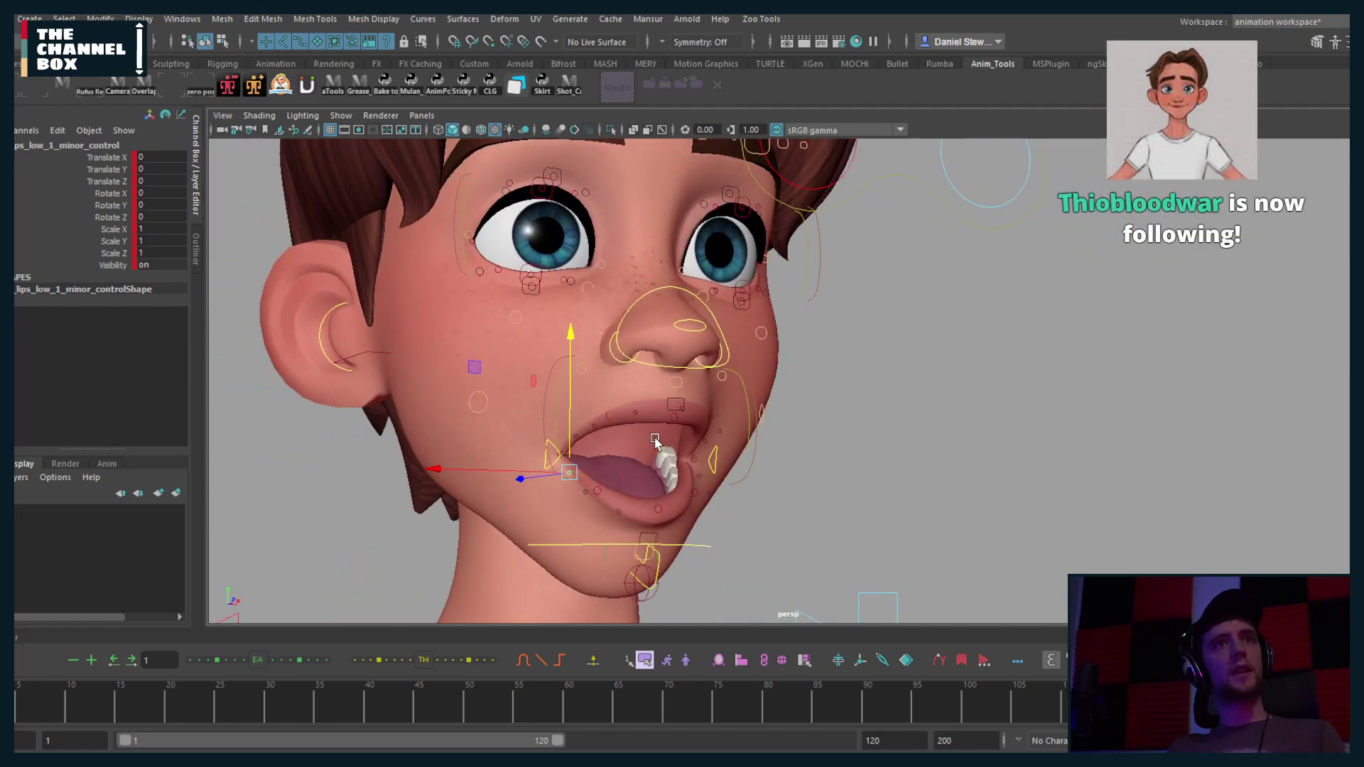
right_click_drag(589, 494, 758, 542, "alt")
left_click_drag(758, 542, 723, 366, "alt")
Step: Reduce the upper lip base's Roll value to reshape the mouth corners
left_click(649, 498)
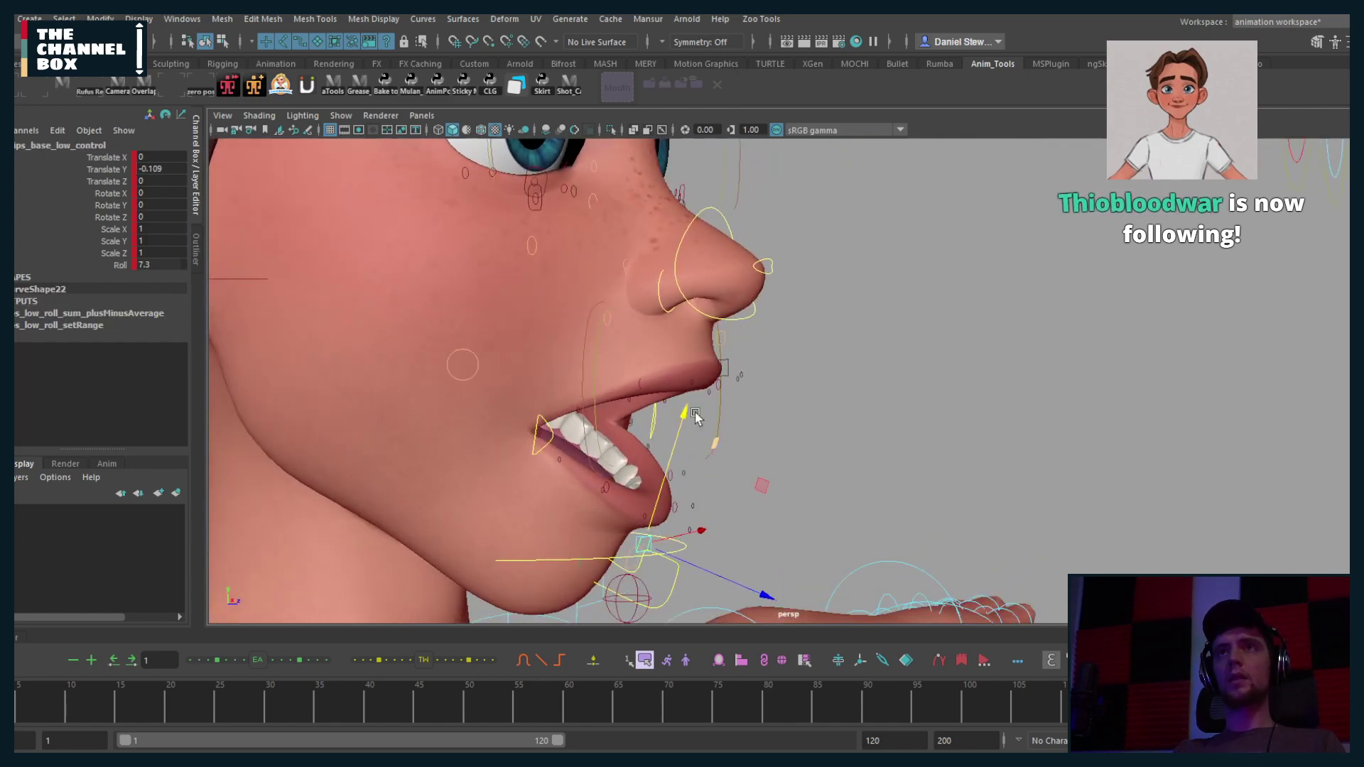
left_click(722, 365)
left_click(722, 353)
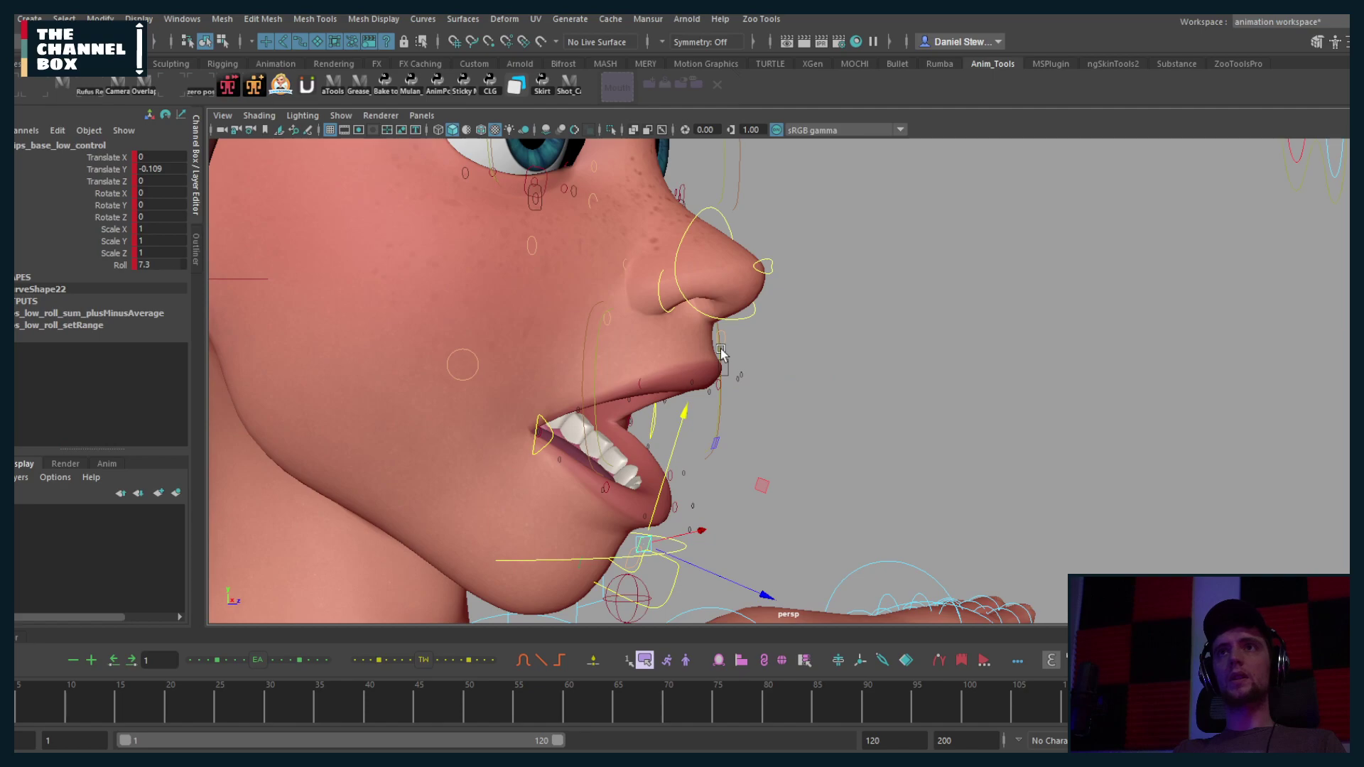
left_click(720, 367)
left_click(121, 265)
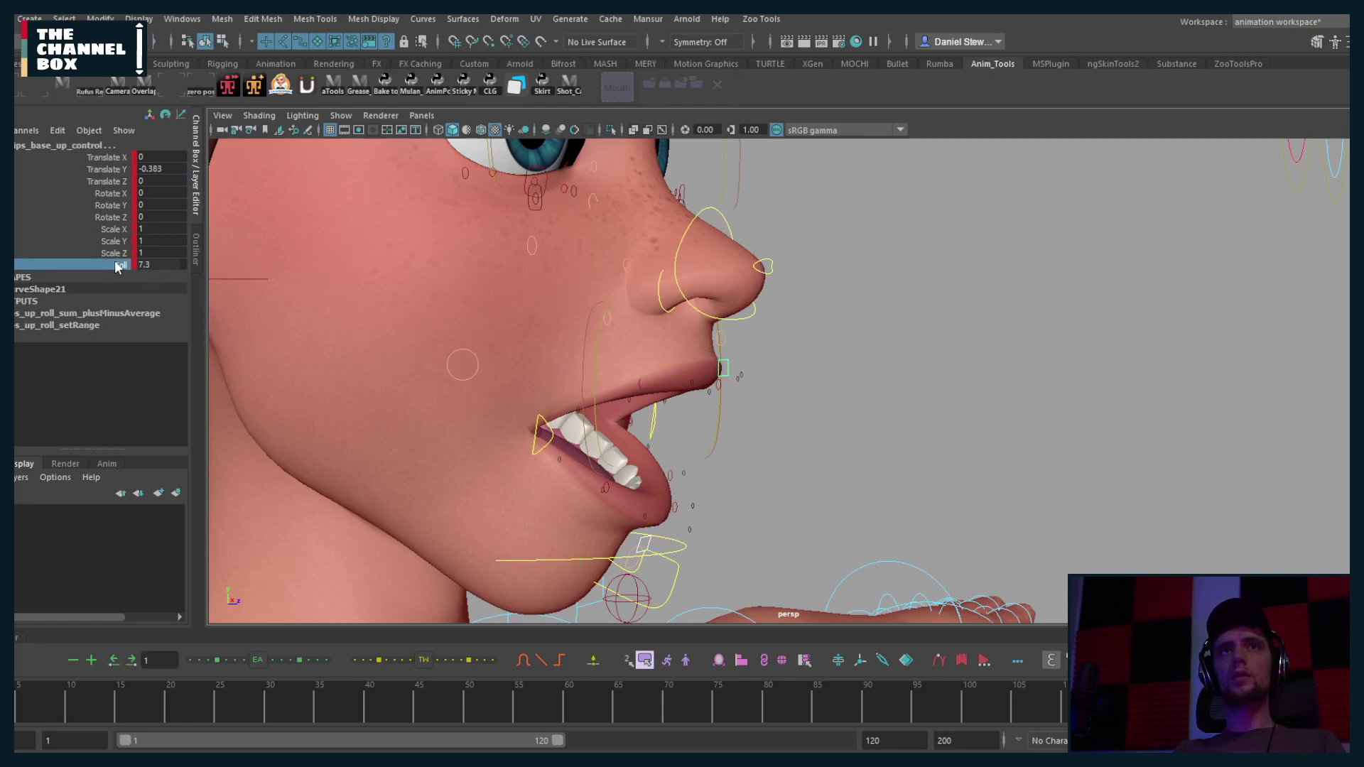
mouse_move(527, 316)
middle_mouse_down()
mouse_move(464, 315)
mouse_move(527, 316)
middle_mouse_up()
left_click_drag(527, 316, 594, 393, "alt")
scroll(594, 393, "up", 2)
Step: Pull the mouth-corner emotion control inward to X 0.003, Y 0.037, Z -0.067
left_click(596, 394)
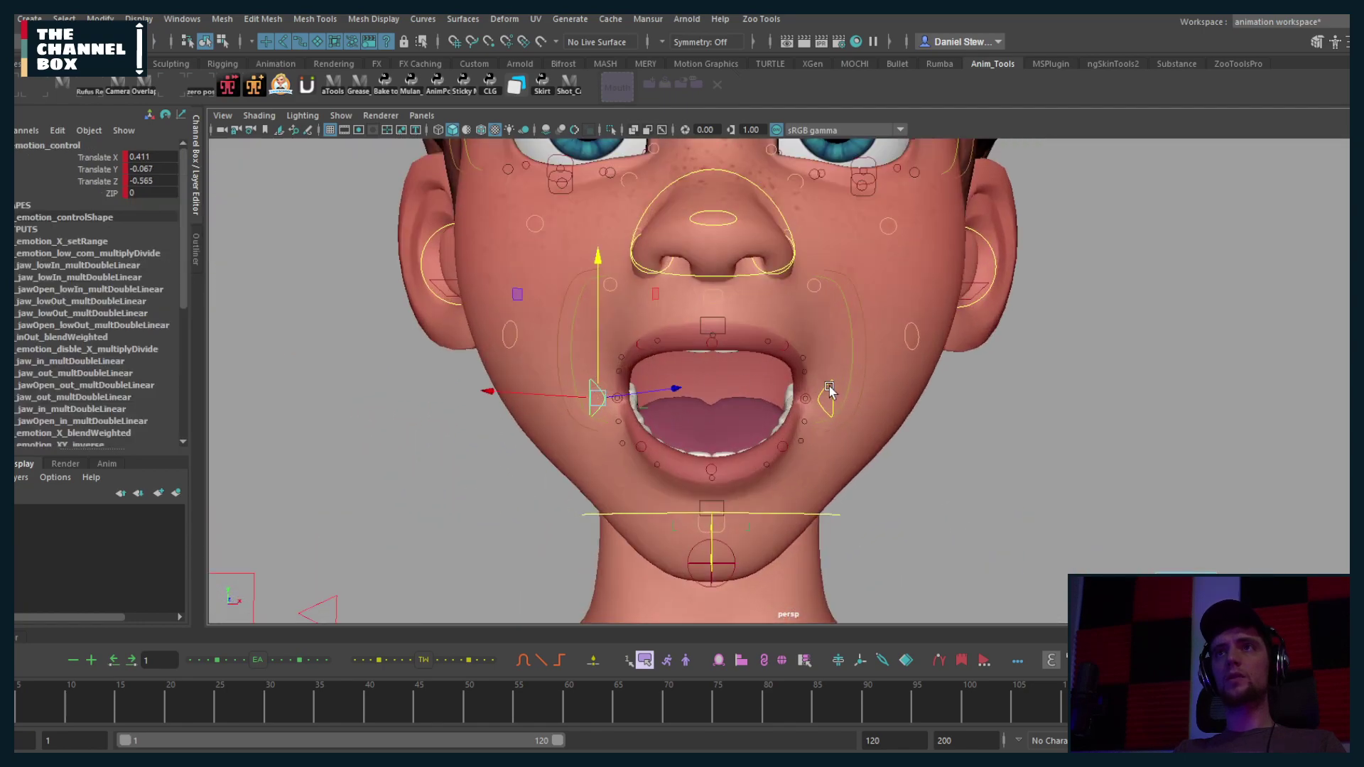
left_click(830, 389)
left_click_drag(829, 389, 871, 298, "alt")
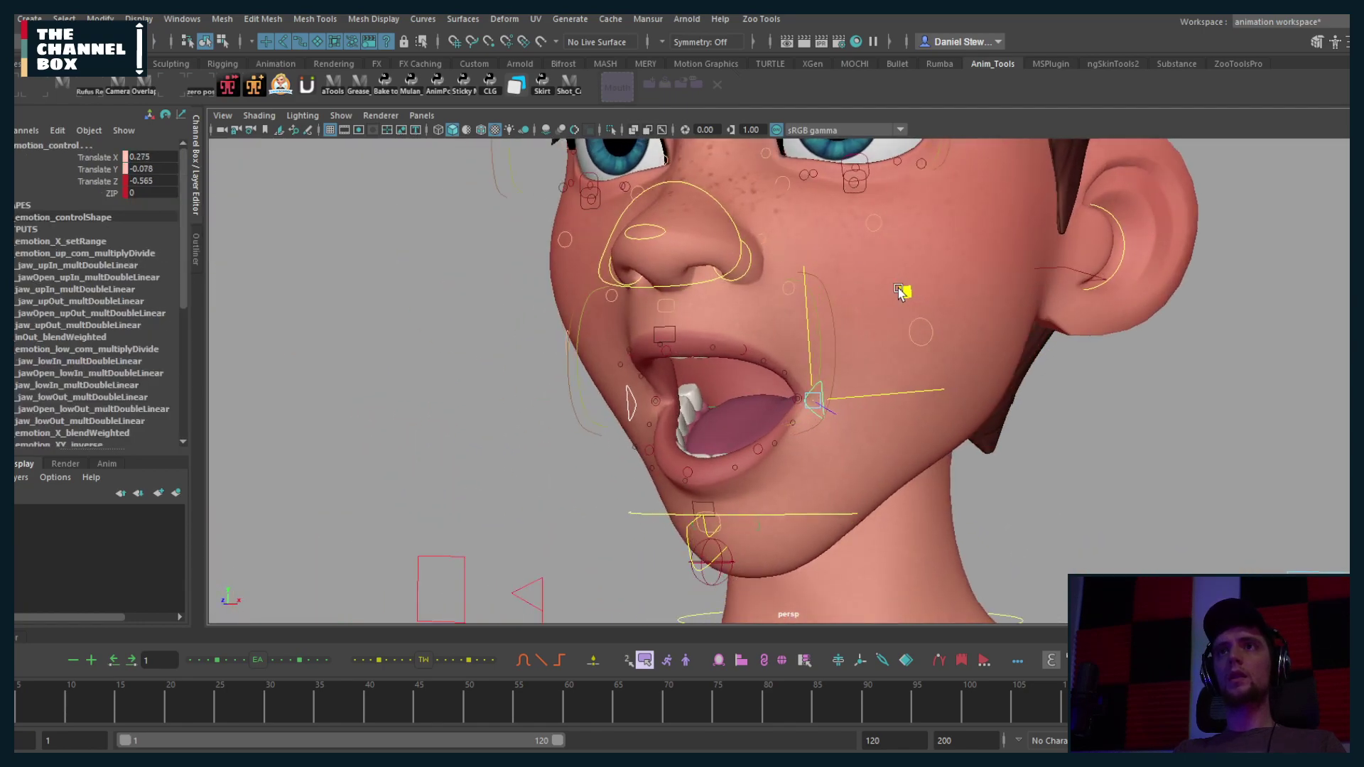
middle_click_drag(899, 291, 881, 298)
left_click_drag(881, 298, 810, 419, "alt")
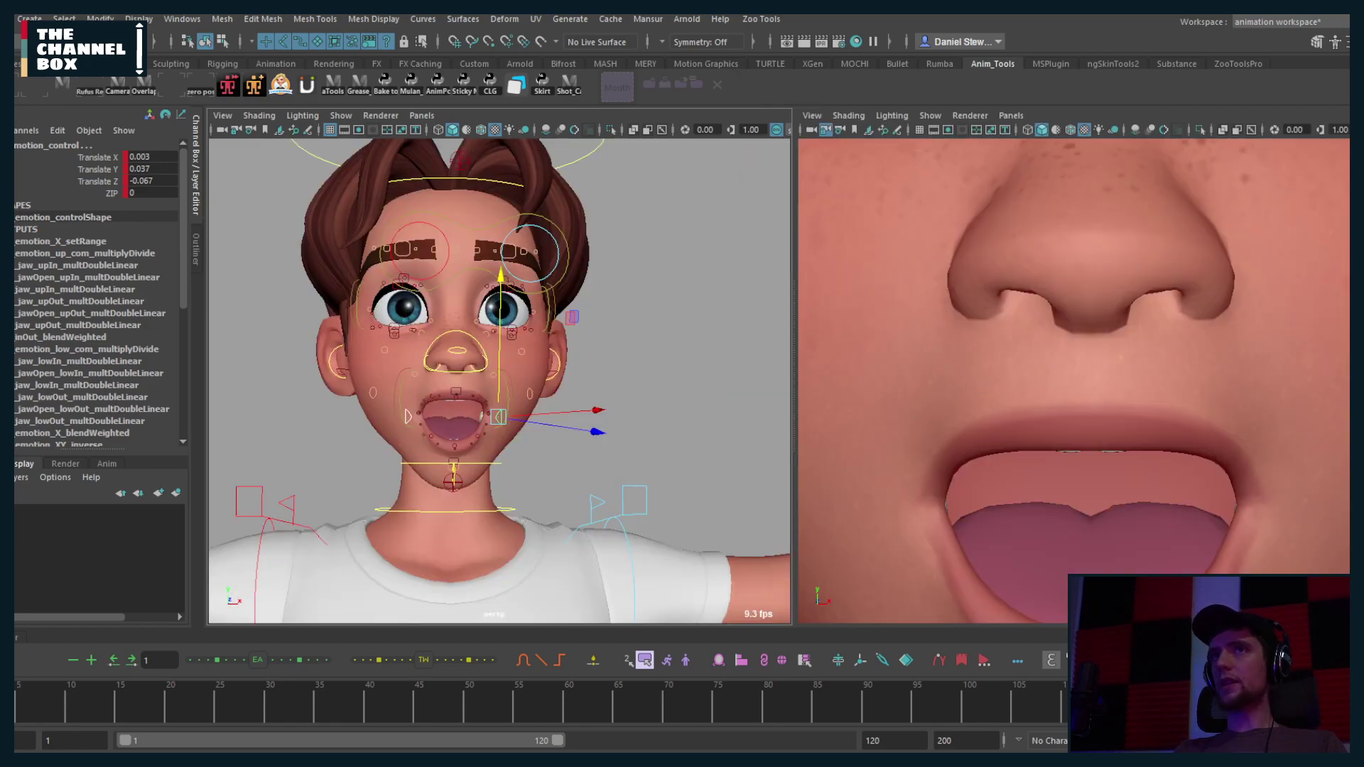
Step: Toggle panel layouts with the spacebar so the perspective view fills the viewport
left_click(455, 378)
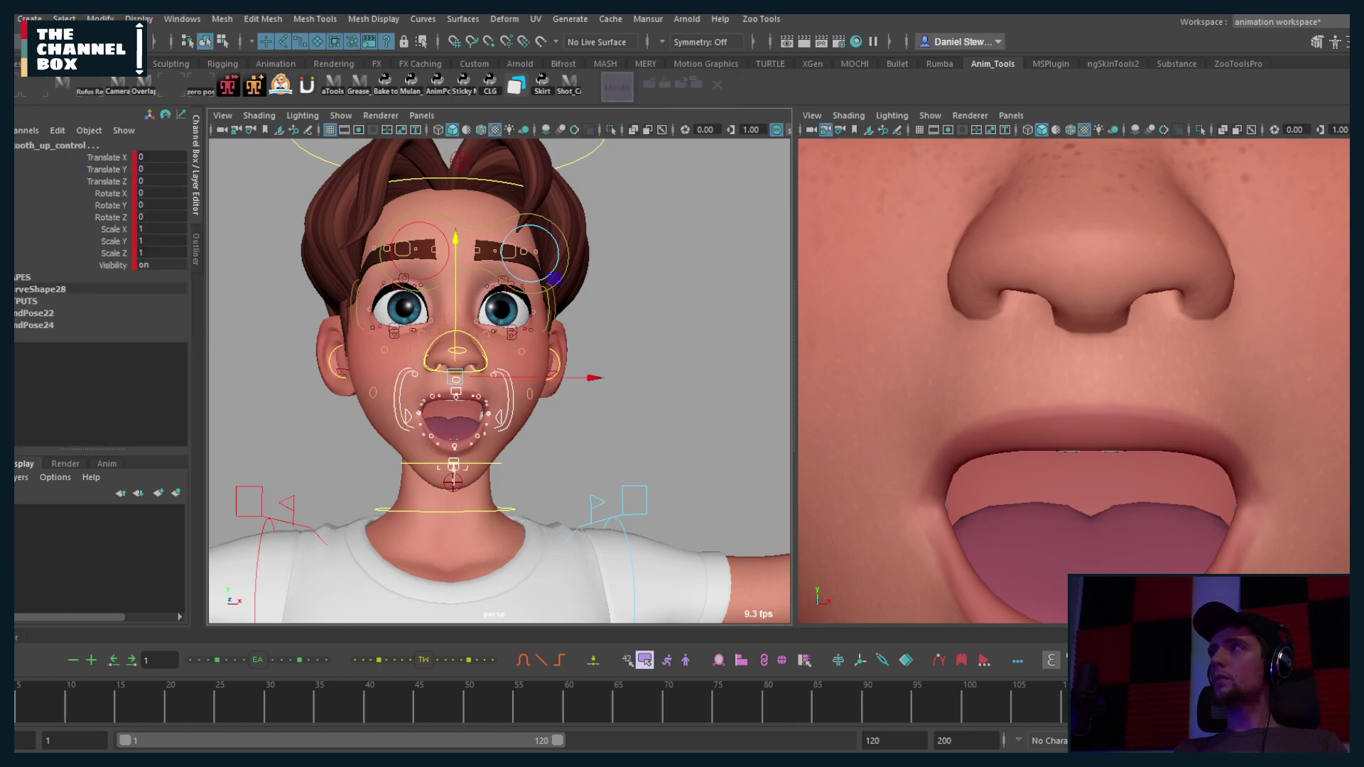
key("space")
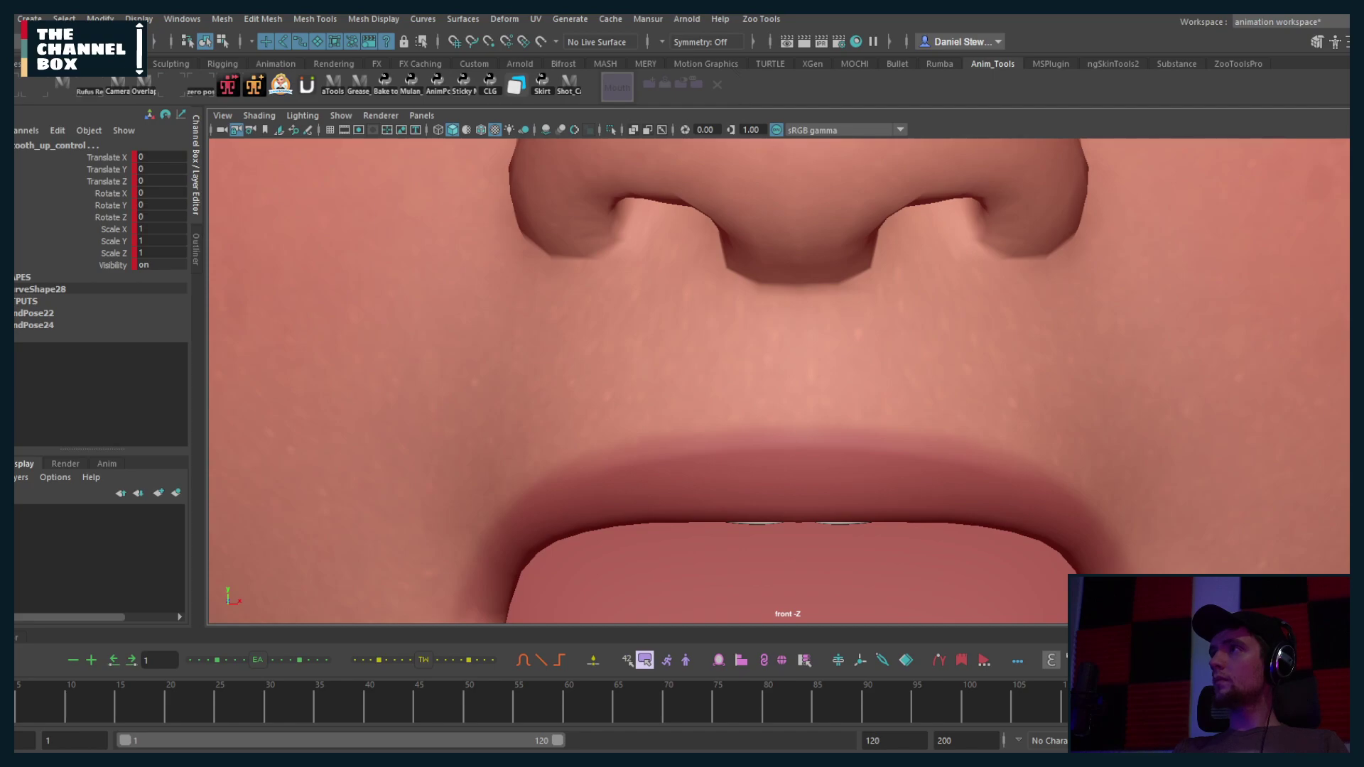
left_click(656, 329)
key("space")
scroll(495, 387, "up", 5)
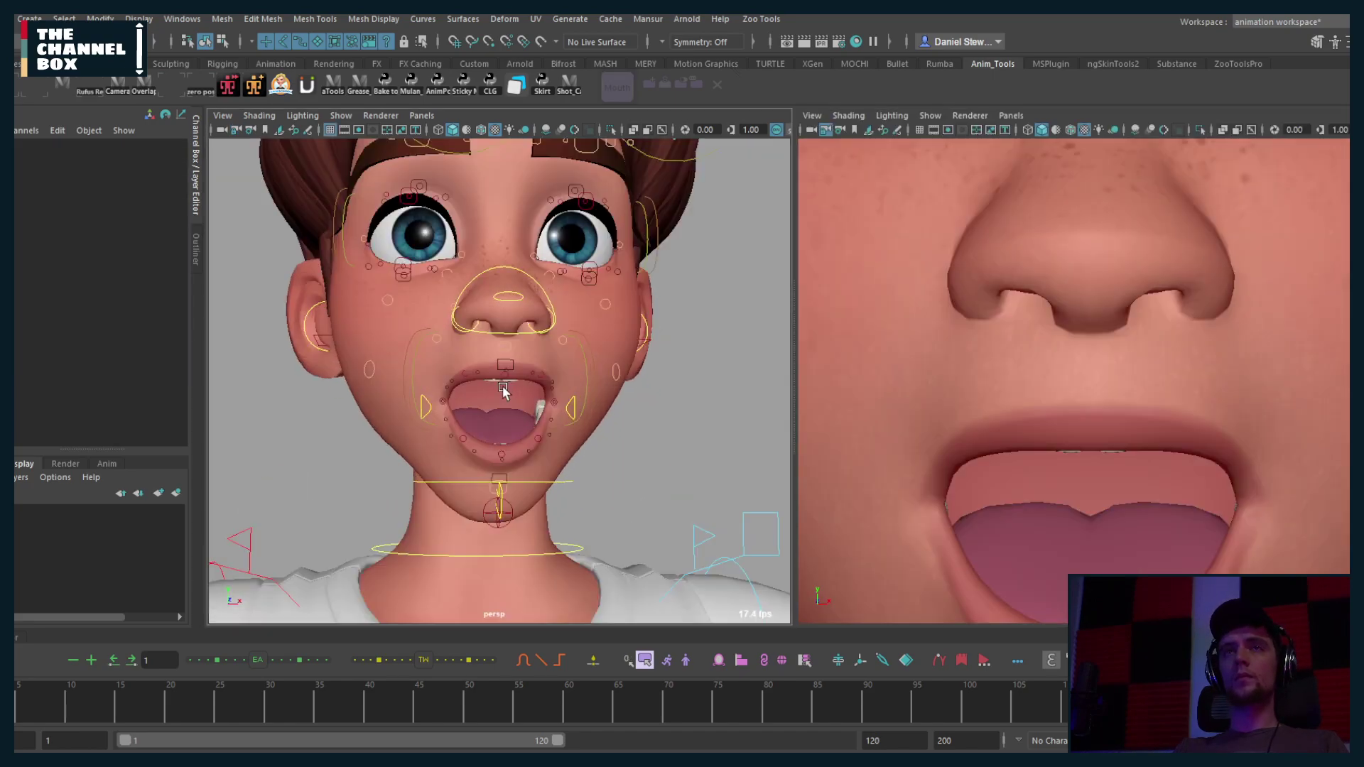
key("space")
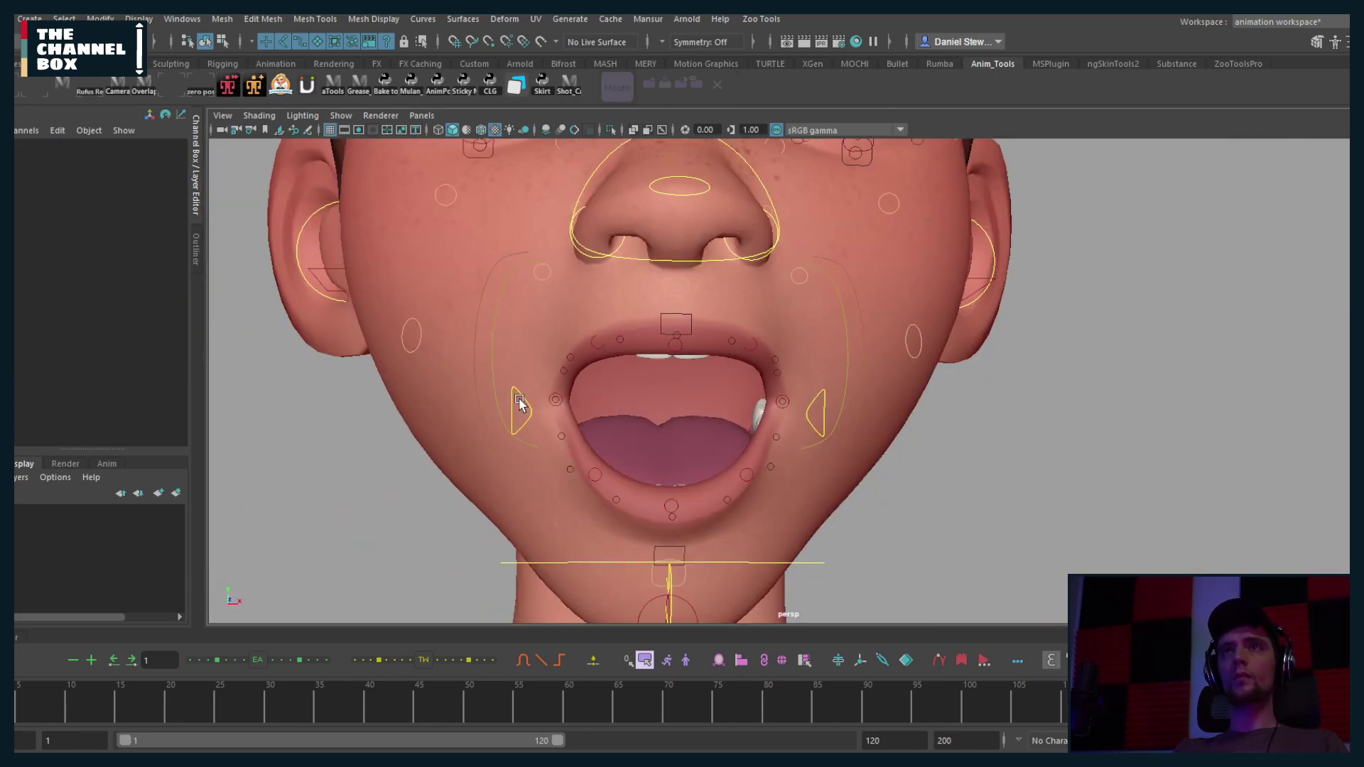
Step: Move the other mouth-corner emotion control outward and down to X -0.265, Y -0.078, Z -0.067
left_click(519, 403)
left_click_drag(520, 403, 672, 401, "alt")
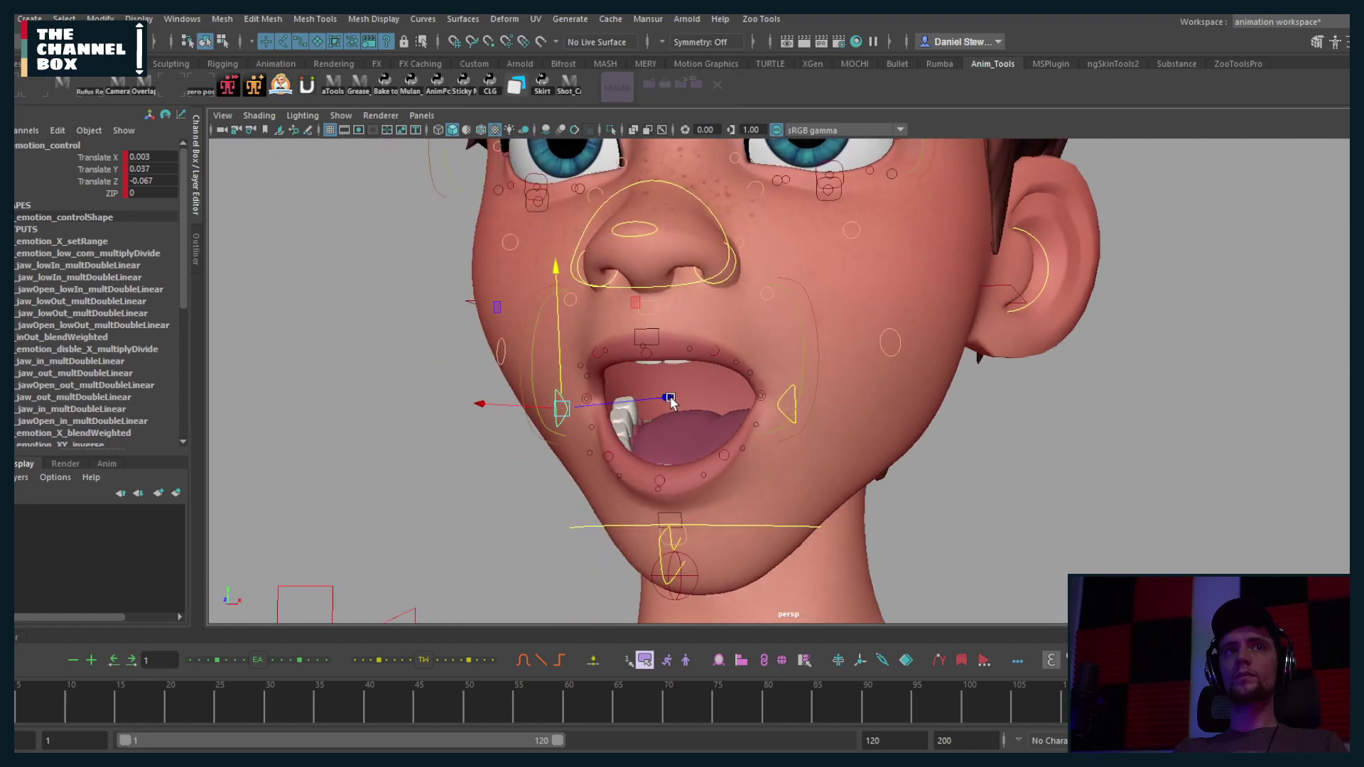
left_click(785, 393)
middle_click_drag(872, 307, 934, 318)
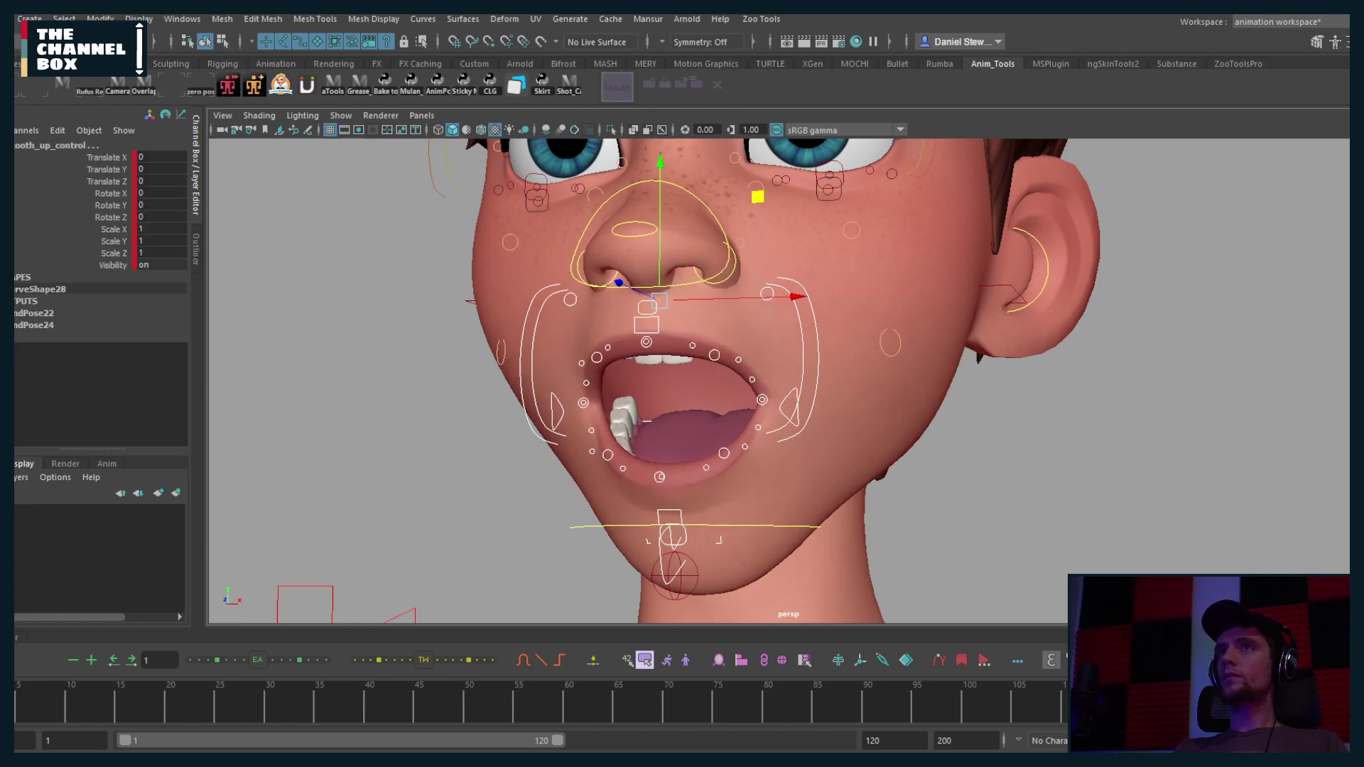
left_click_drag(779, 364, 689, 320, "alt")
Step: Push the lower lip base up and forward, then roll it to curl the lower lip outward
left_click(700, 329)
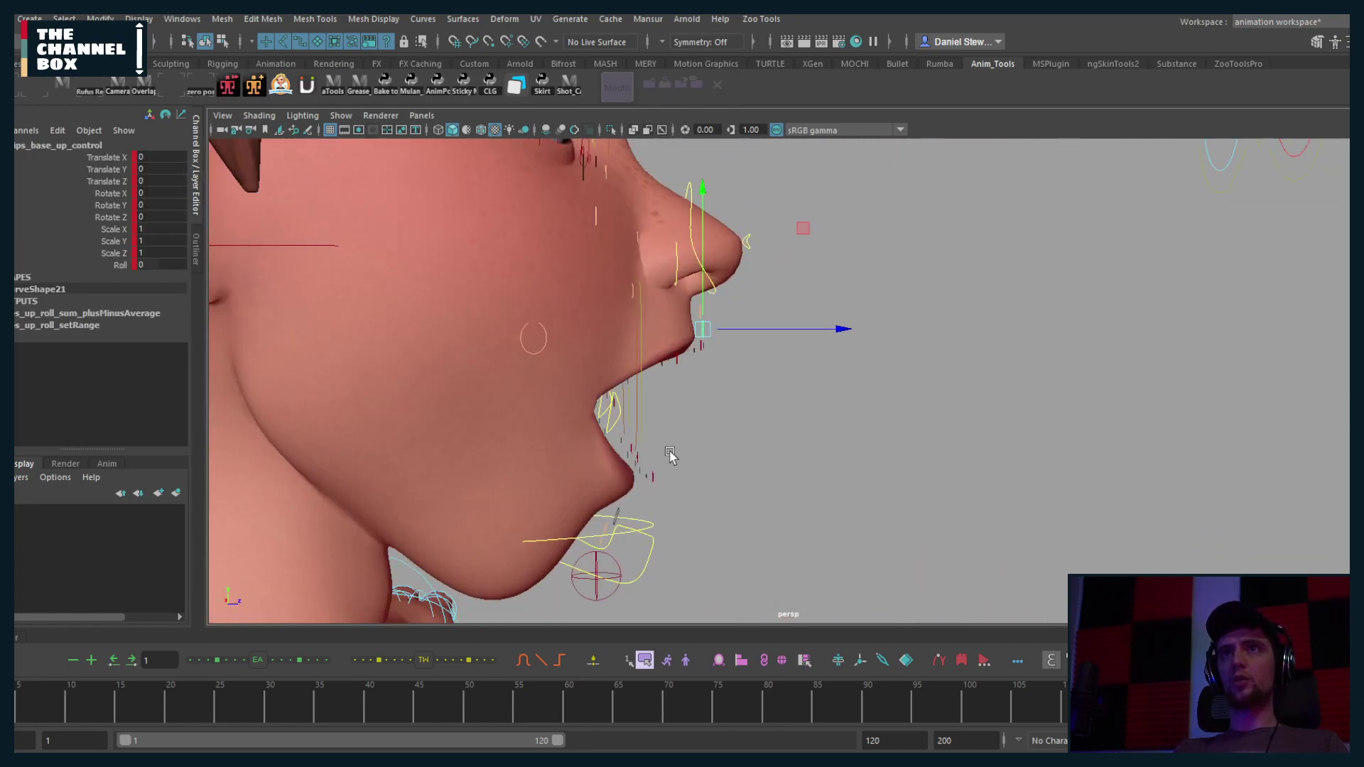
left_click(617, 517)
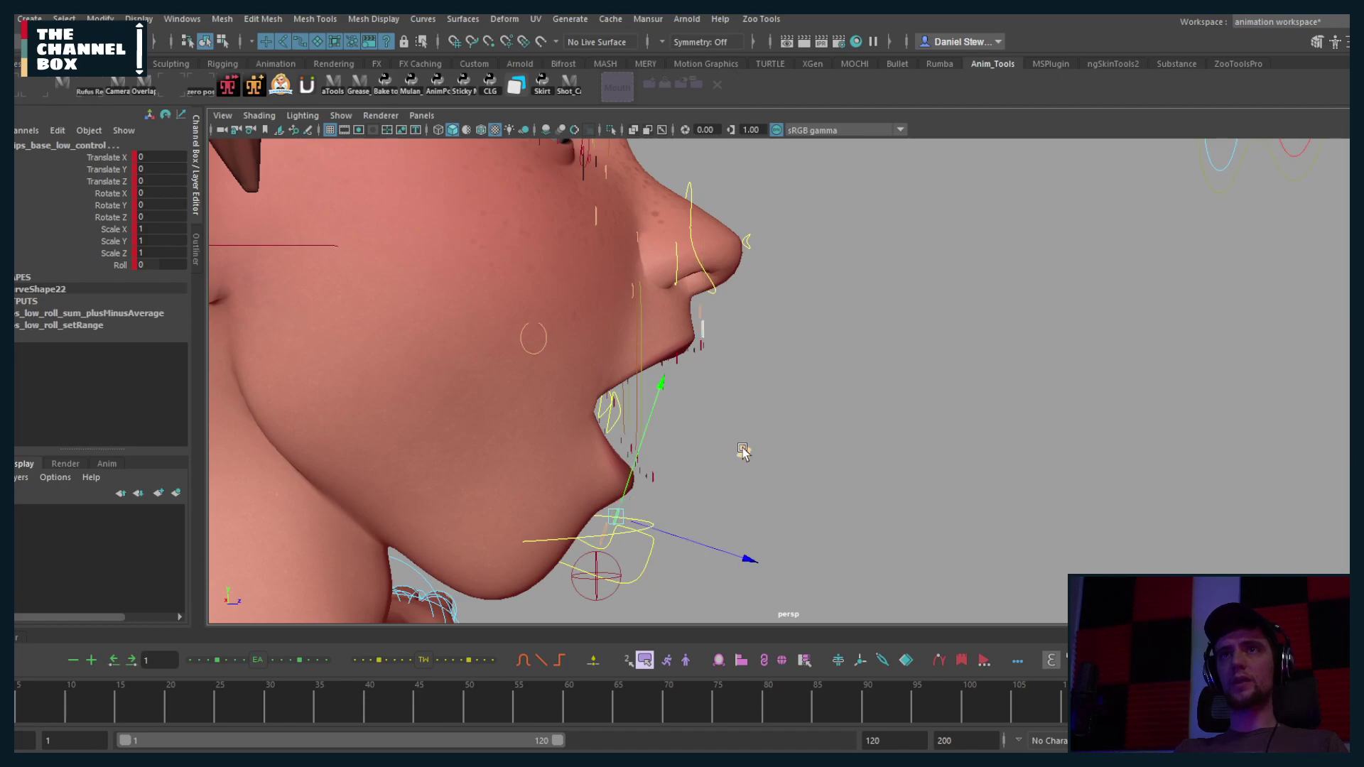
key("q")
middle_click_drag(617, 524, 798, 449)
left_click(108, 265)
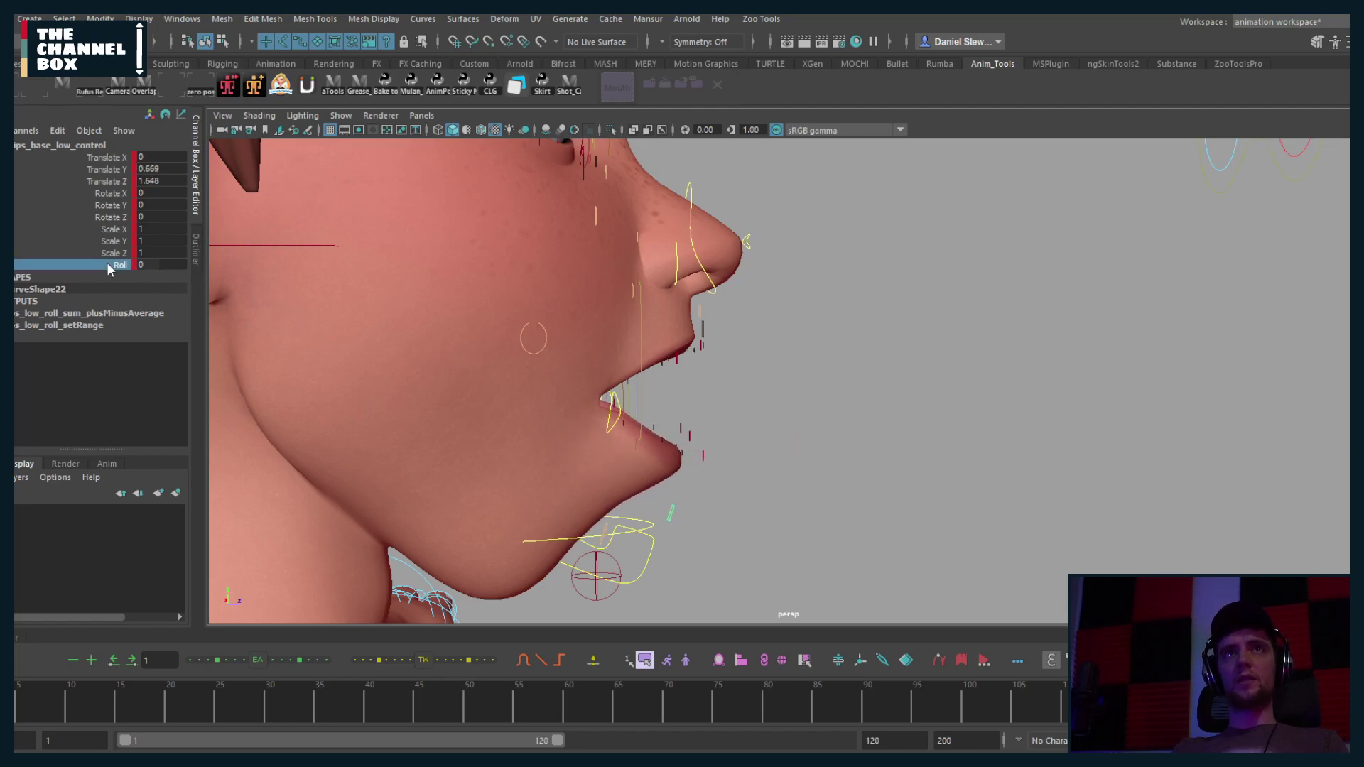
middle_click_drag(802, 335, 894, 376)
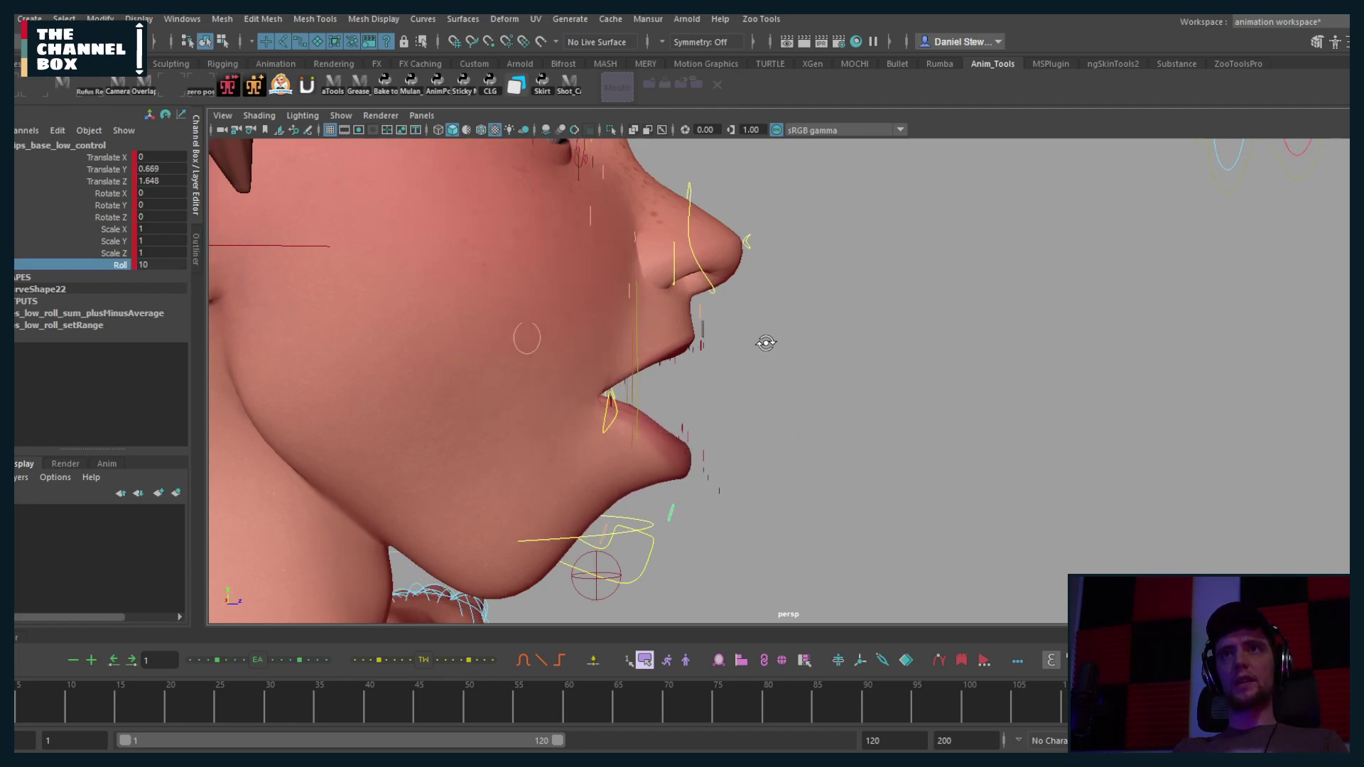
left_click_drag(767, 341, 718, 334, "alt")
Step: Roll the upper lip base outward to 10, then lower it and push it forward
left_click(700, 332)
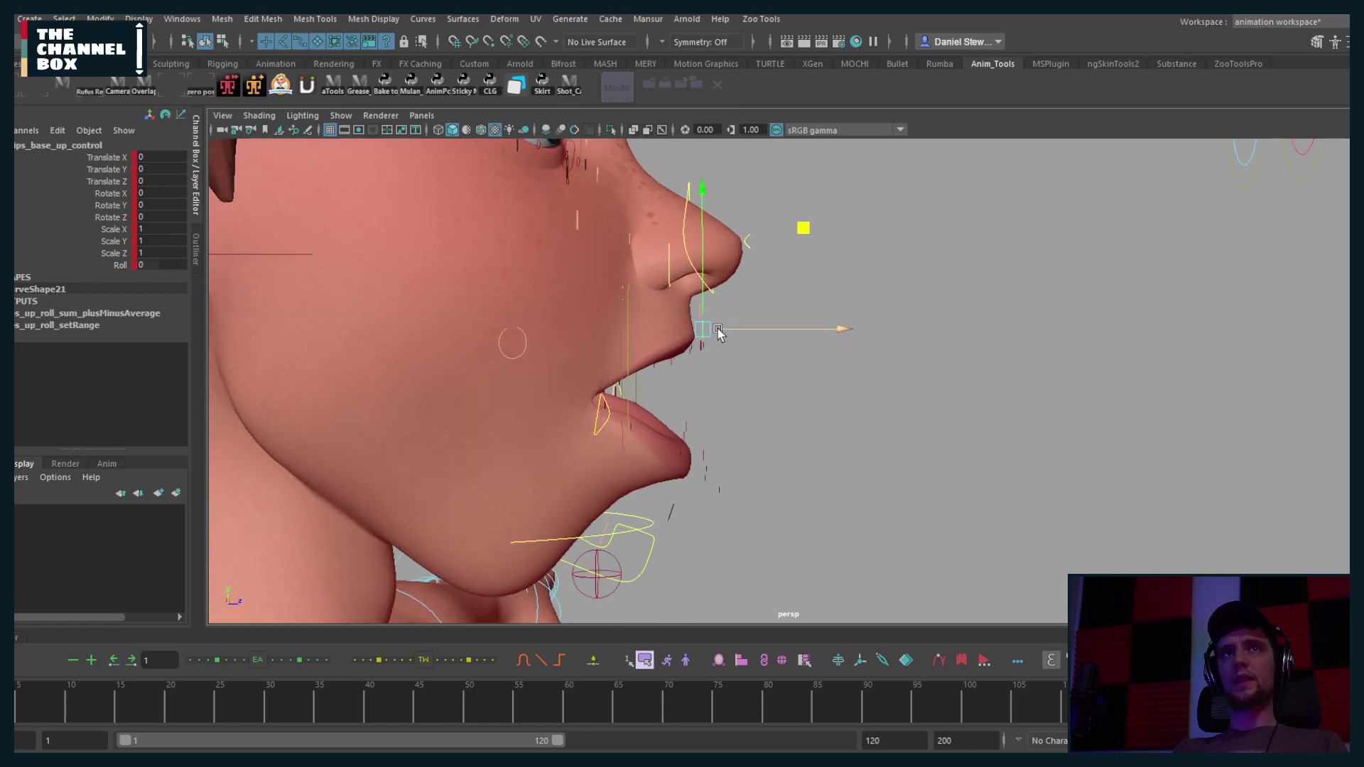
left_click(111, 267)
middle_click_drag(463, 315, 709, 350)
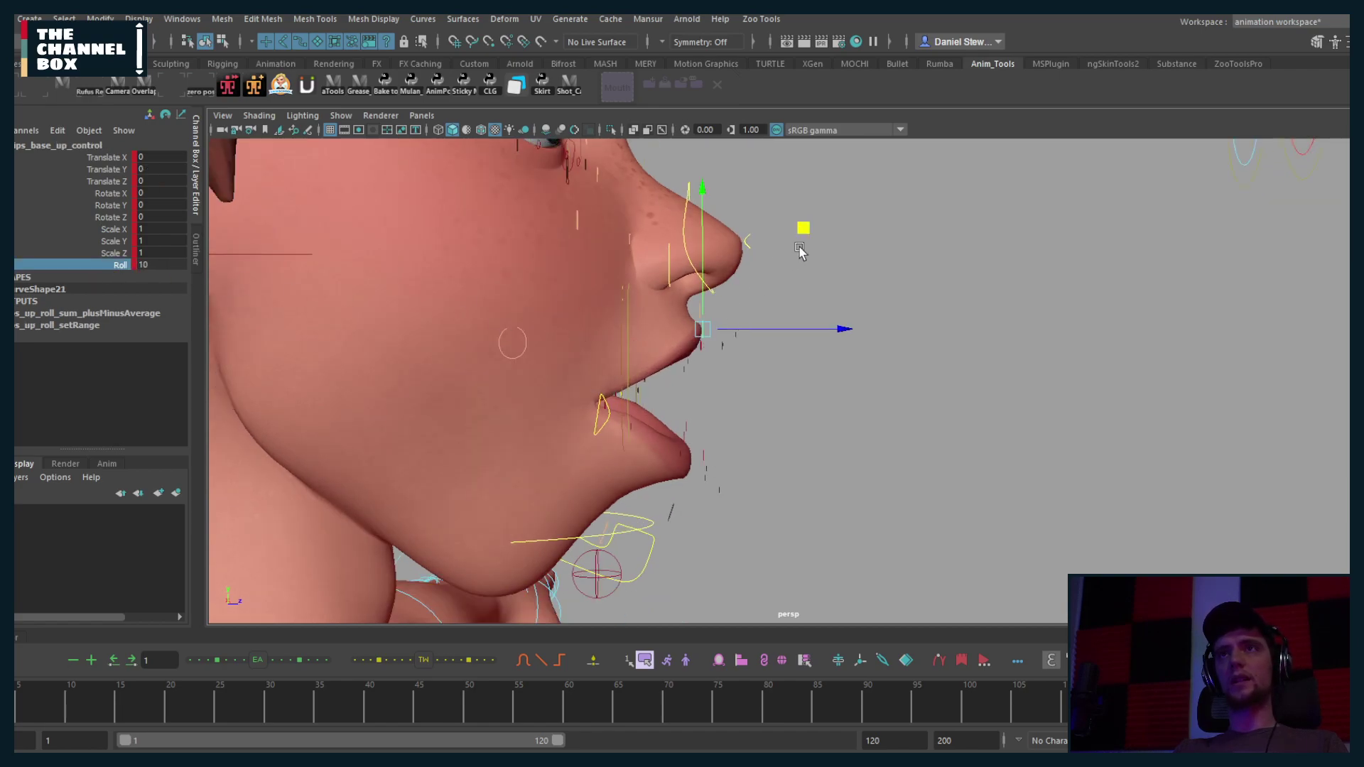
mouse_move(800, 252)
middle_mouse_down()
mouse_move(807, 234)
mouse_move(815, 268)
middle_mouse_up()
left_click_drag(816, 268, 769, 369, "alt")
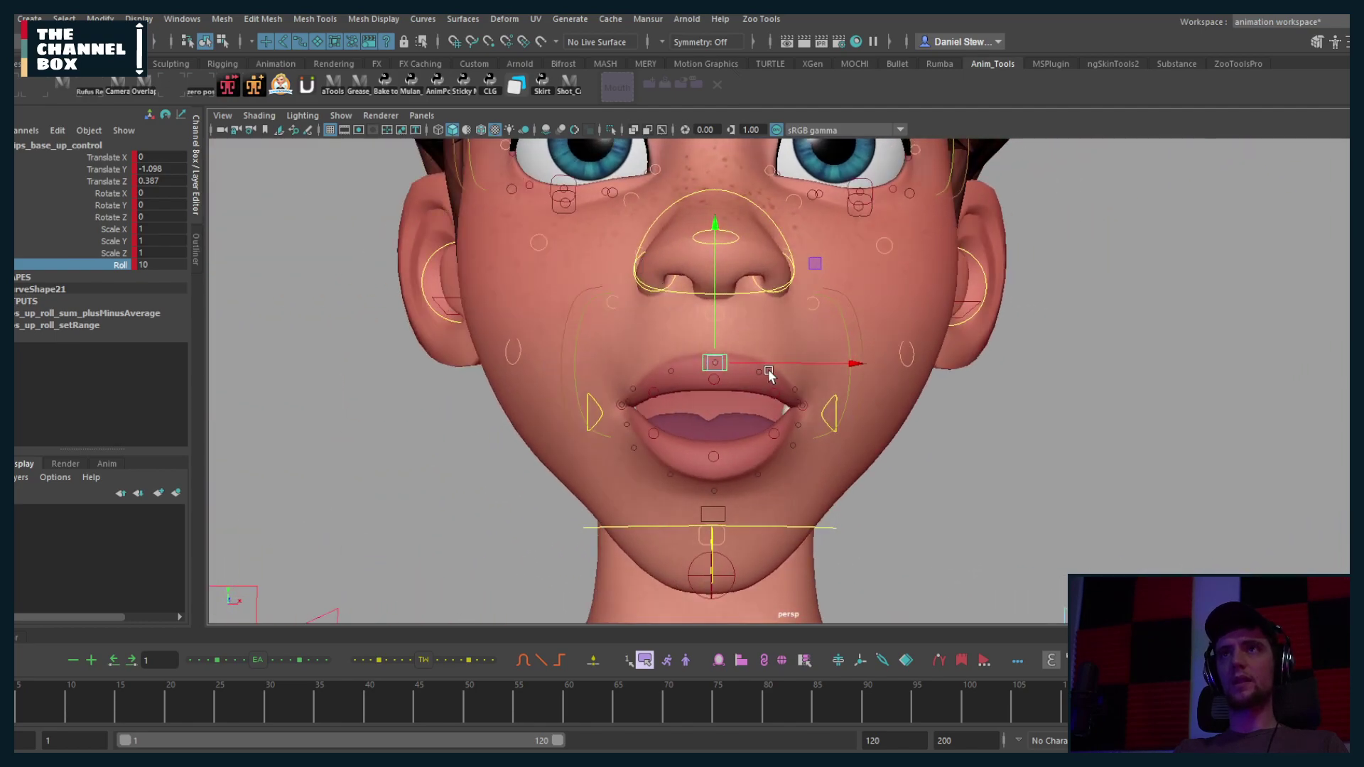
Step: Push one mouth-corner control back in depth and lower the upper-lip sneer
left_click(821, 414)
mouse_move(846, 419)
left_mouse_down("alt")
mouse_move(868, 432)
mouse_move(856, 429)
left_mouse_up("alt")
left_click(595, 416)
left_click_drag(755, 457, 660, 404, "alt")
left_click(661, 426)
left_click(656, 377)
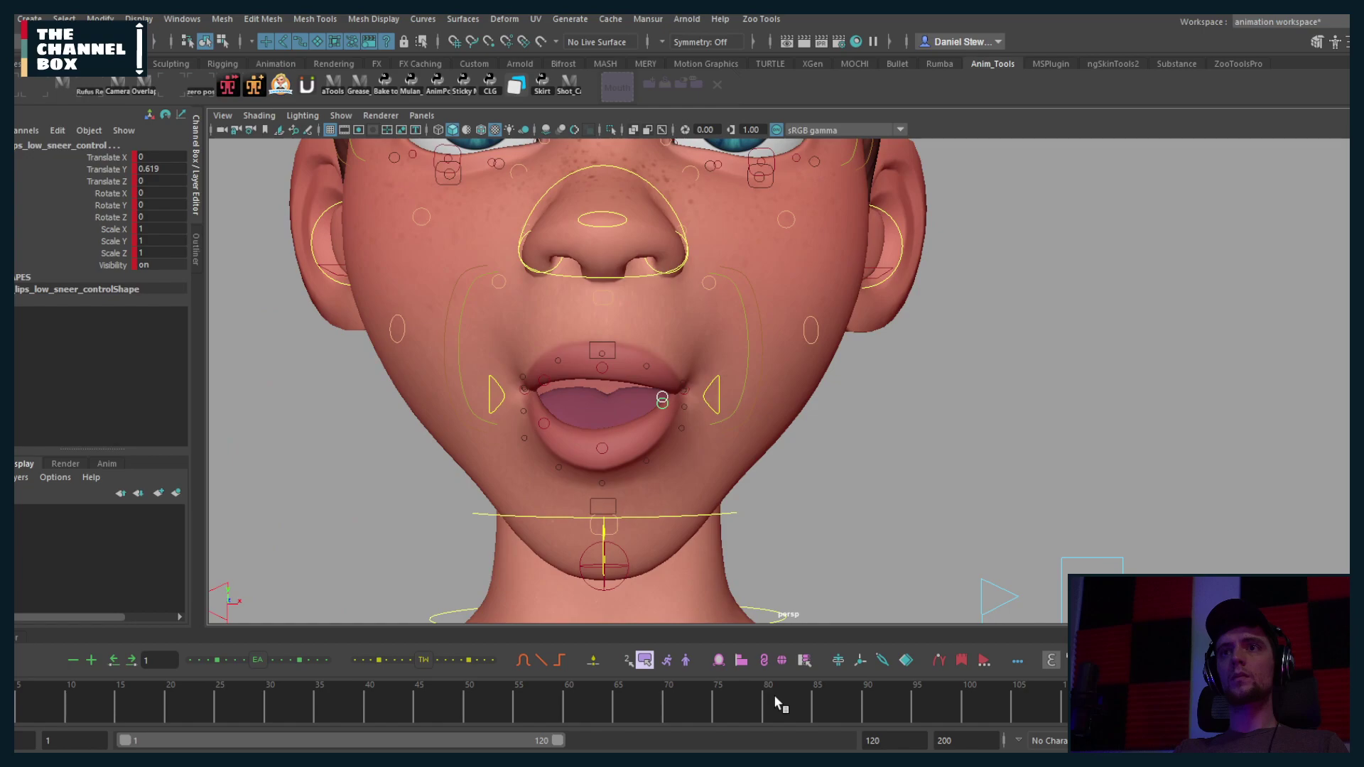
Step: Shift a lip control sideways, then select its mirrored counterpart
mouse_move(433, 408)
left_mouse_down("alt")
mouse_move(594, 399)
mouse_move(495, 432)
mouse_move(452, 428)
left_mouse_up("alt")
key("w")
left_click_drag(511, 460, 472, 468, "alt")
left_click(718, 660)
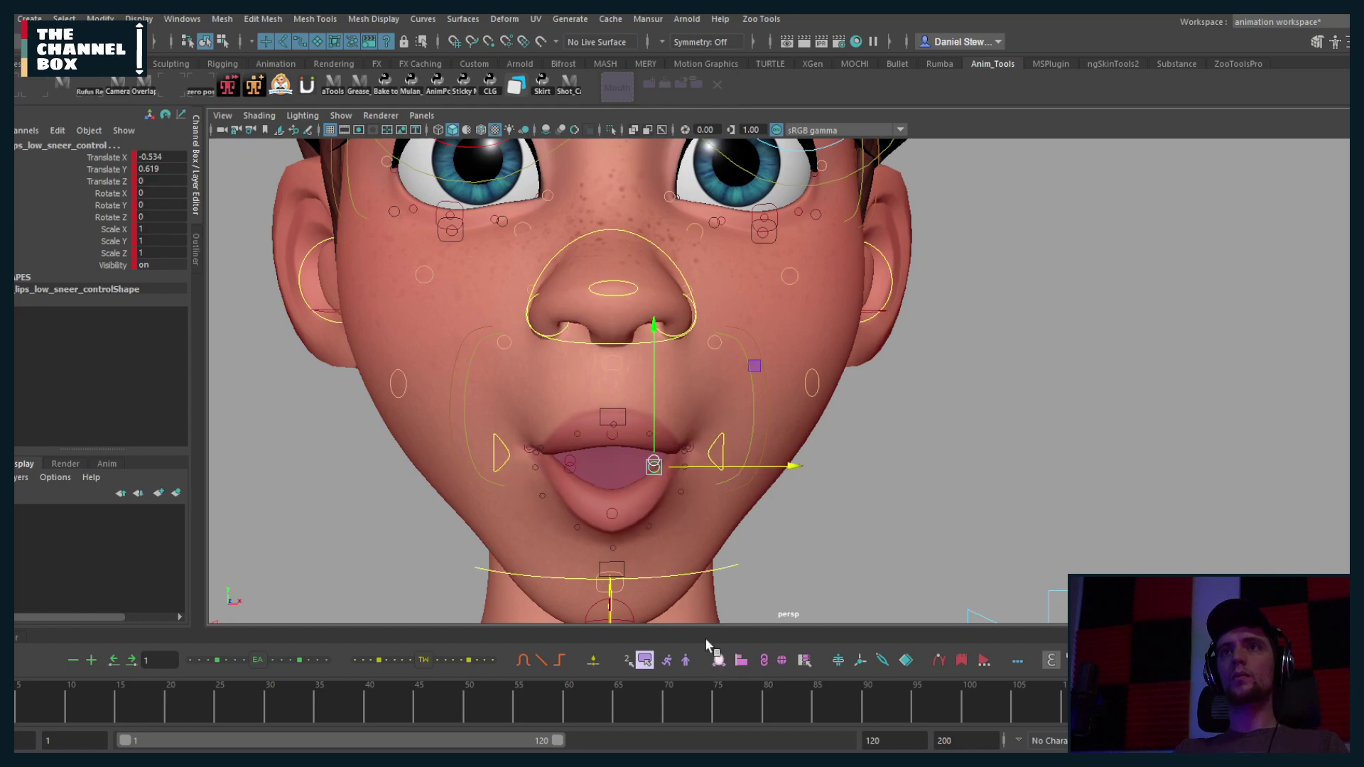
left_click_drag(522, 512, 685, 481, "alt")
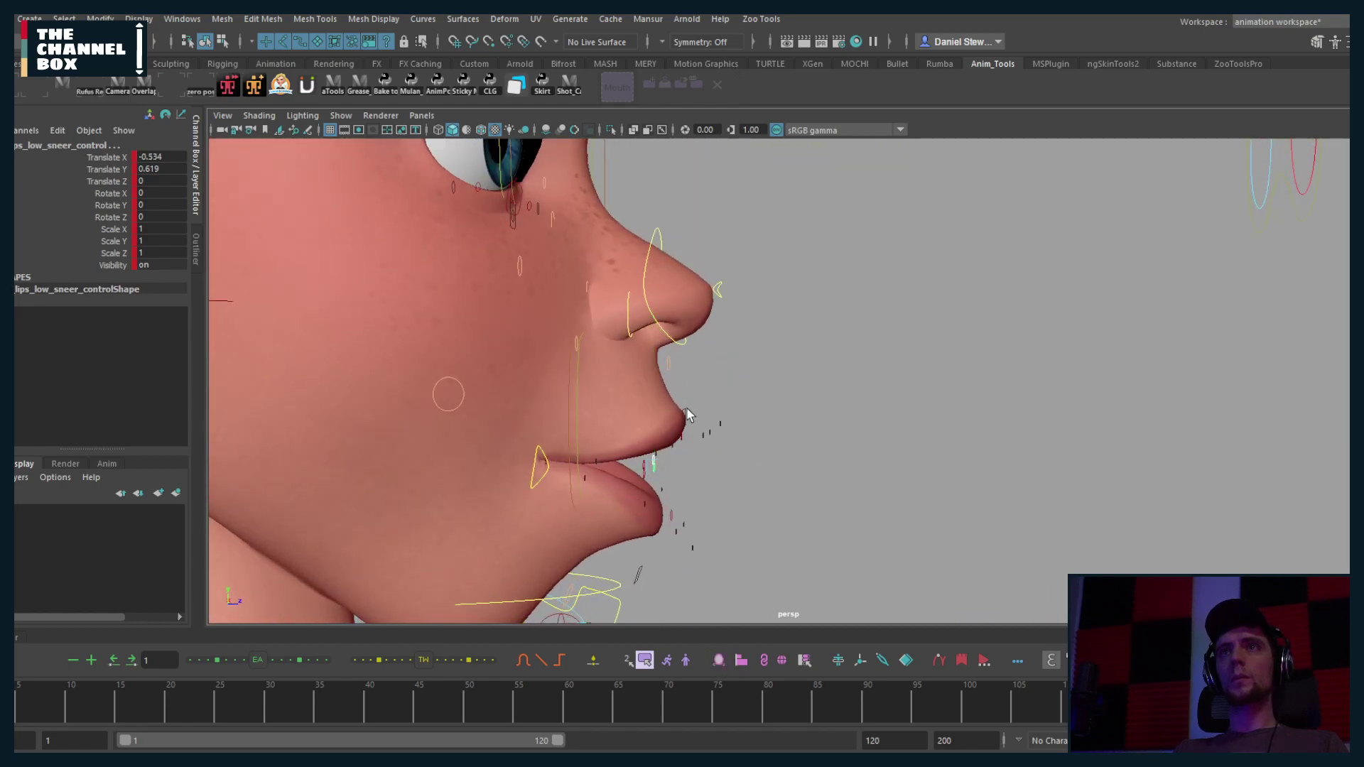
Step: Move lips_base_low_control back, rotate it to Rotate X 17.708, raise it and key it
left_click(687, 412)
left_click(636, 575)
left_click_drag(637, 575, 724, 553, "alt")
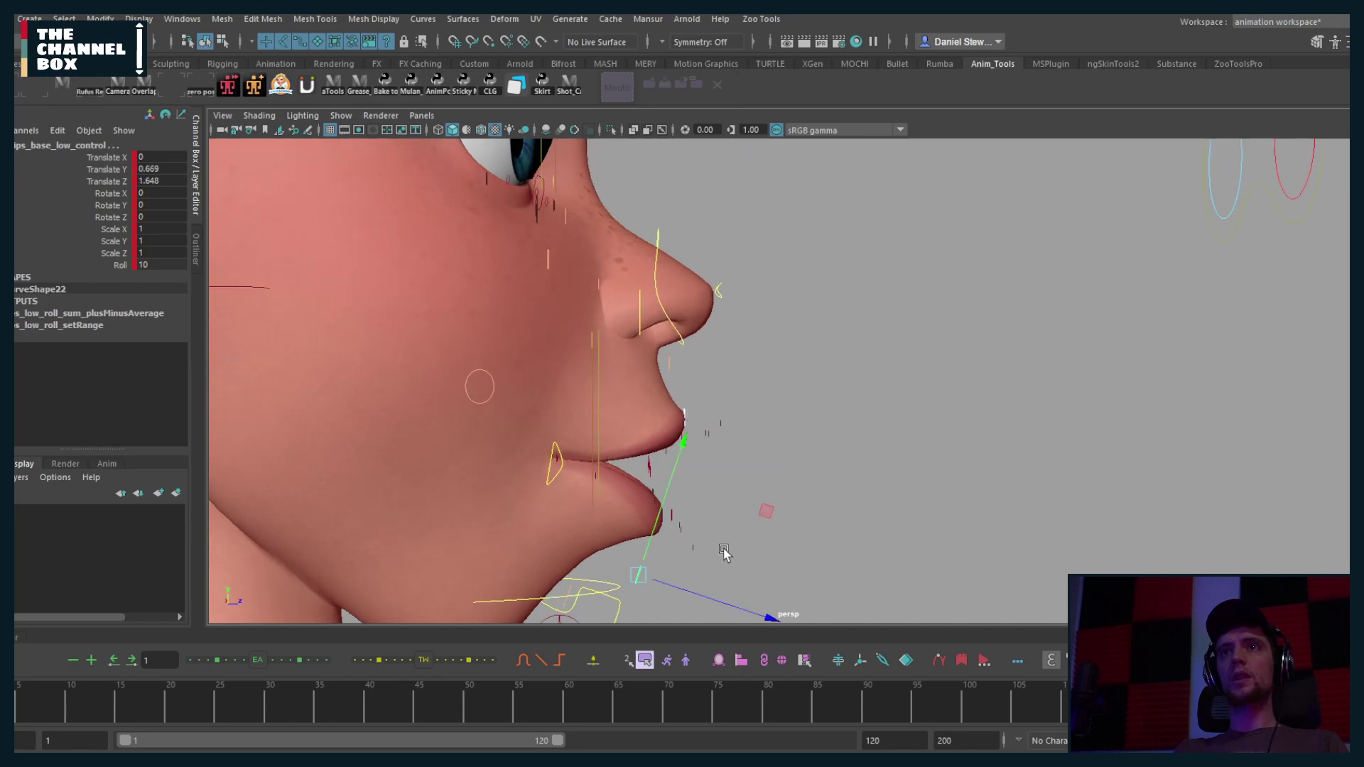
middle_click_drag(679, 594, 664, 590)
key("e")
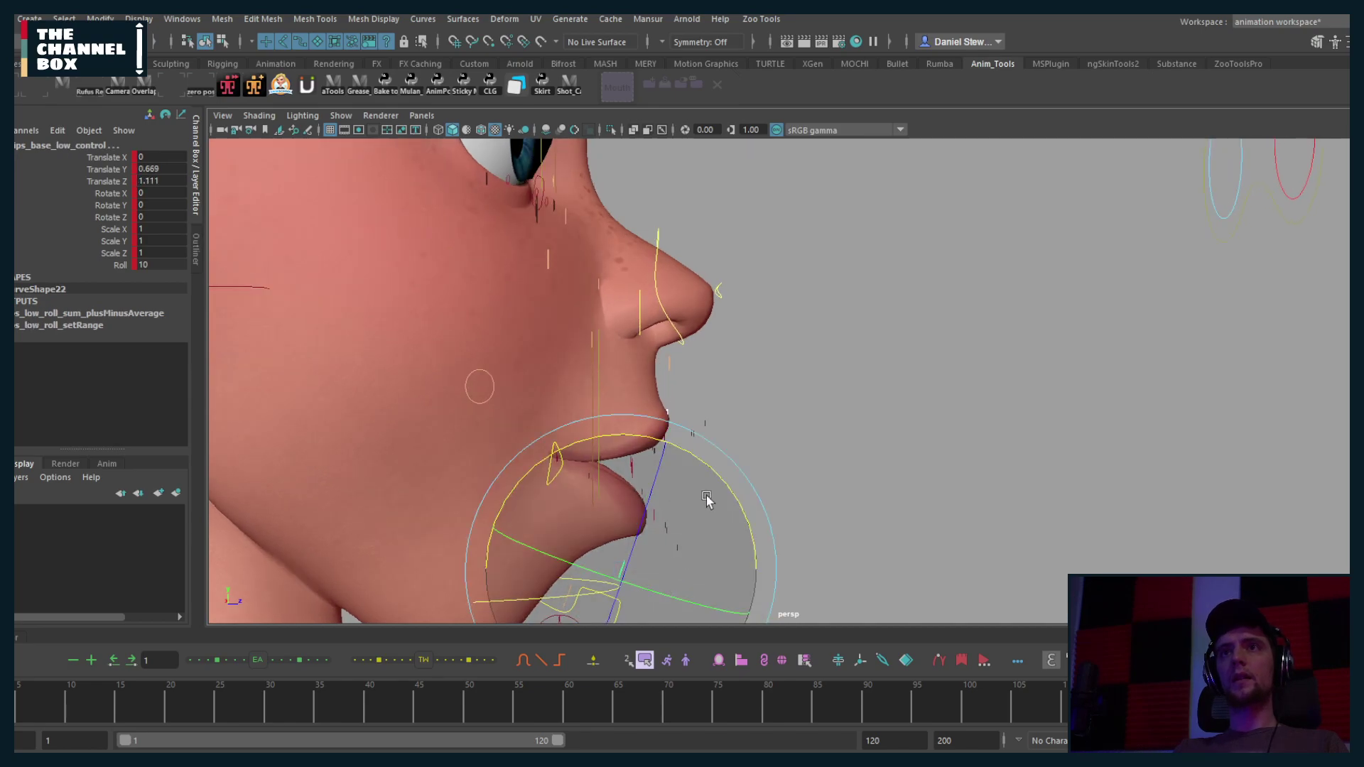
left_click_drag(707, 497, 766, 522)
key("ctrl+z")
key("e")
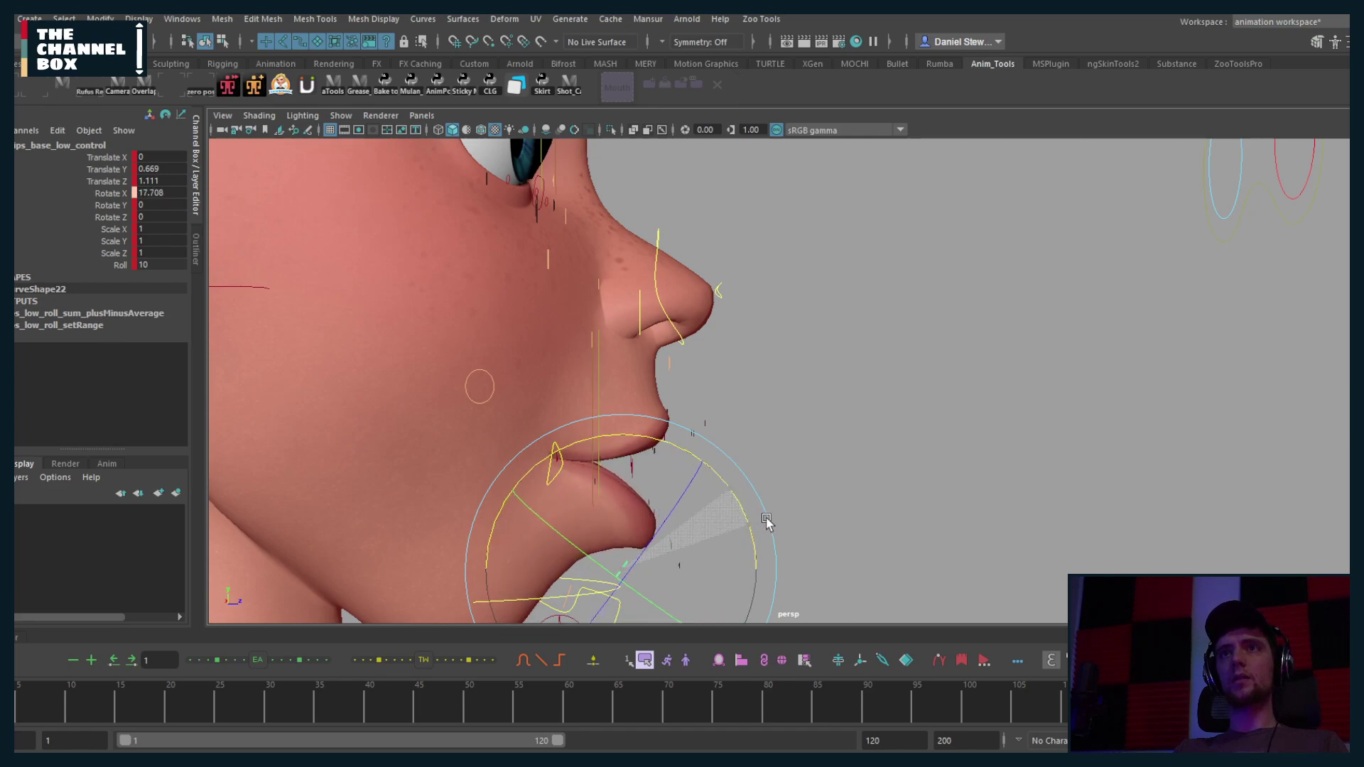
key("w")
middle_click_drag(760, 544, 765, 522)
key("s")
key("q")
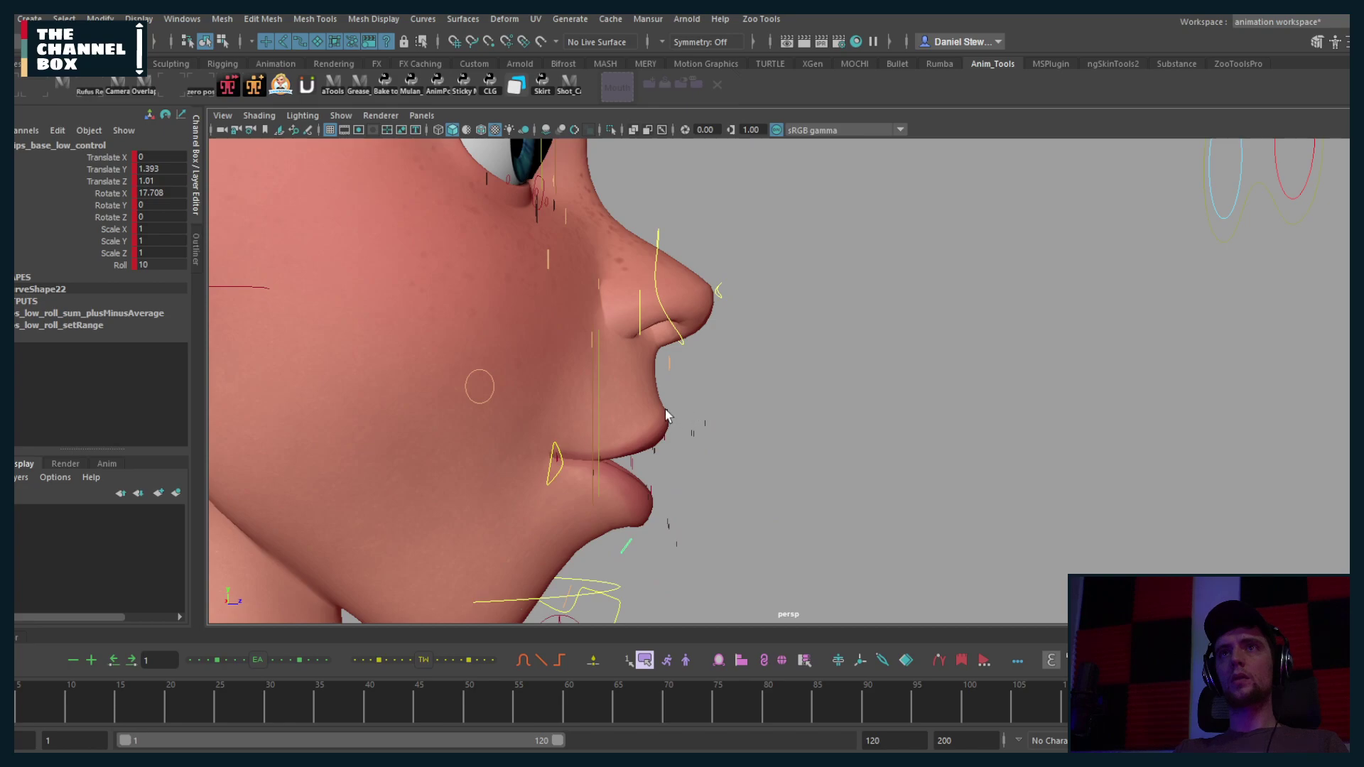
Step: Tilt lips_base_up_control to Rotate X 2.59 and reposition it lower, back, then forward
left_click(668, 416)
key("e")
left_click_drag(593, 305, 556, 328)
key("w")
middle_click_drag(715, 305, 726, 311)
mouse_move(726, 311)
left_mouse_down("alt")
mouse_move(557, 304)
mouse_move(663, 375)
mouse_move(736, 376)
mouse_move(727, 324)
left_mouse_up("alt")
middle_click_drag(728, 324, 753, 357)
key("e")
key("w")
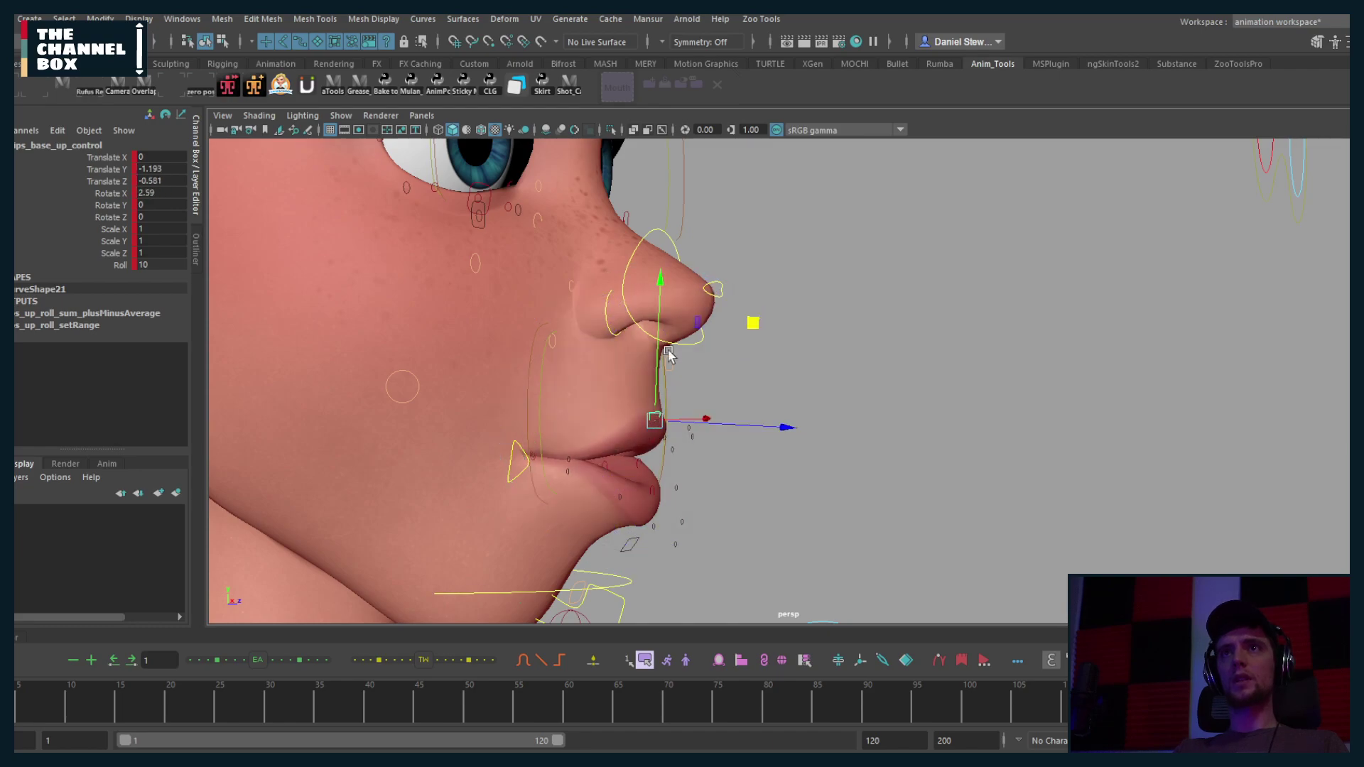
left_click_drag(704, 356, 718, 362, "alt")
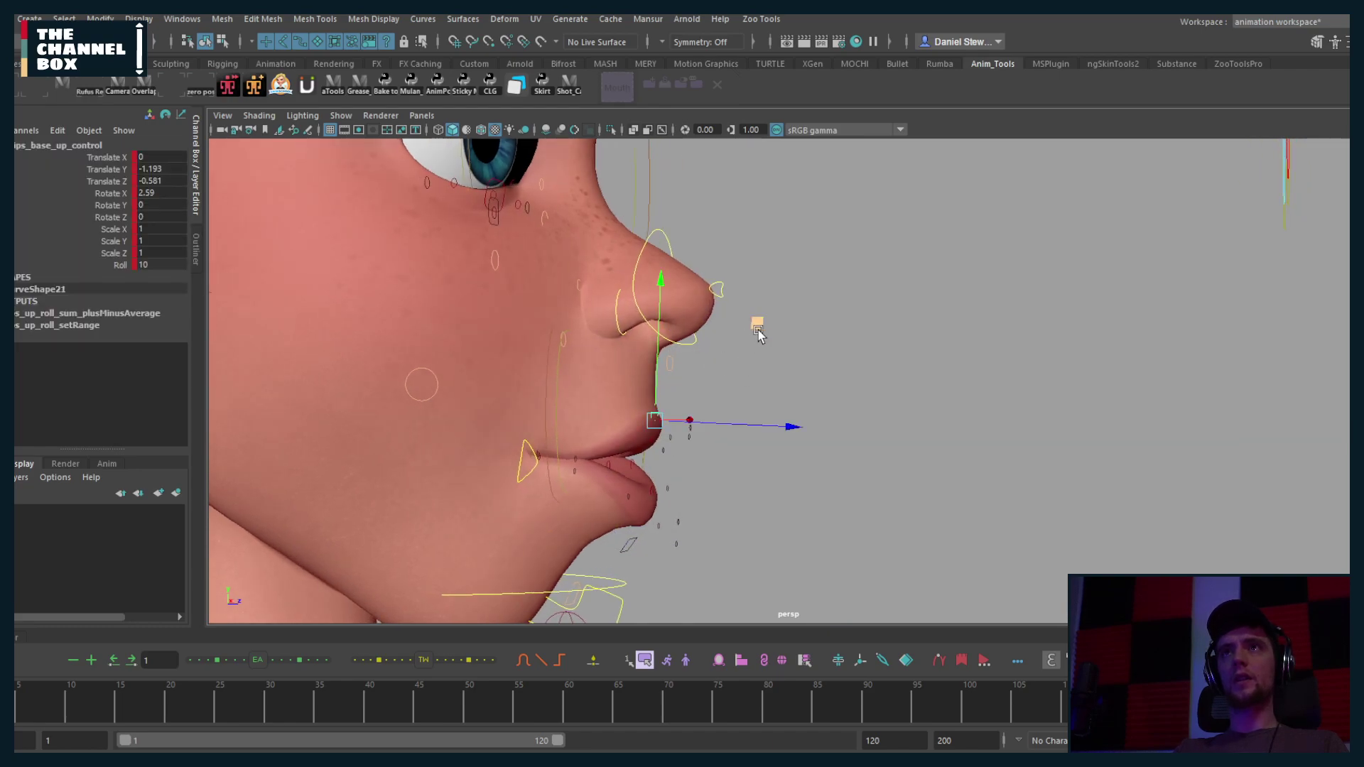
middle_click_drag(759, 334, 770, 321)
Step: Press lips_up_puff_control down and back to Translate Y -0.187, Z -0.42
left_click_drag(700, 350, 671, 366, "alt")
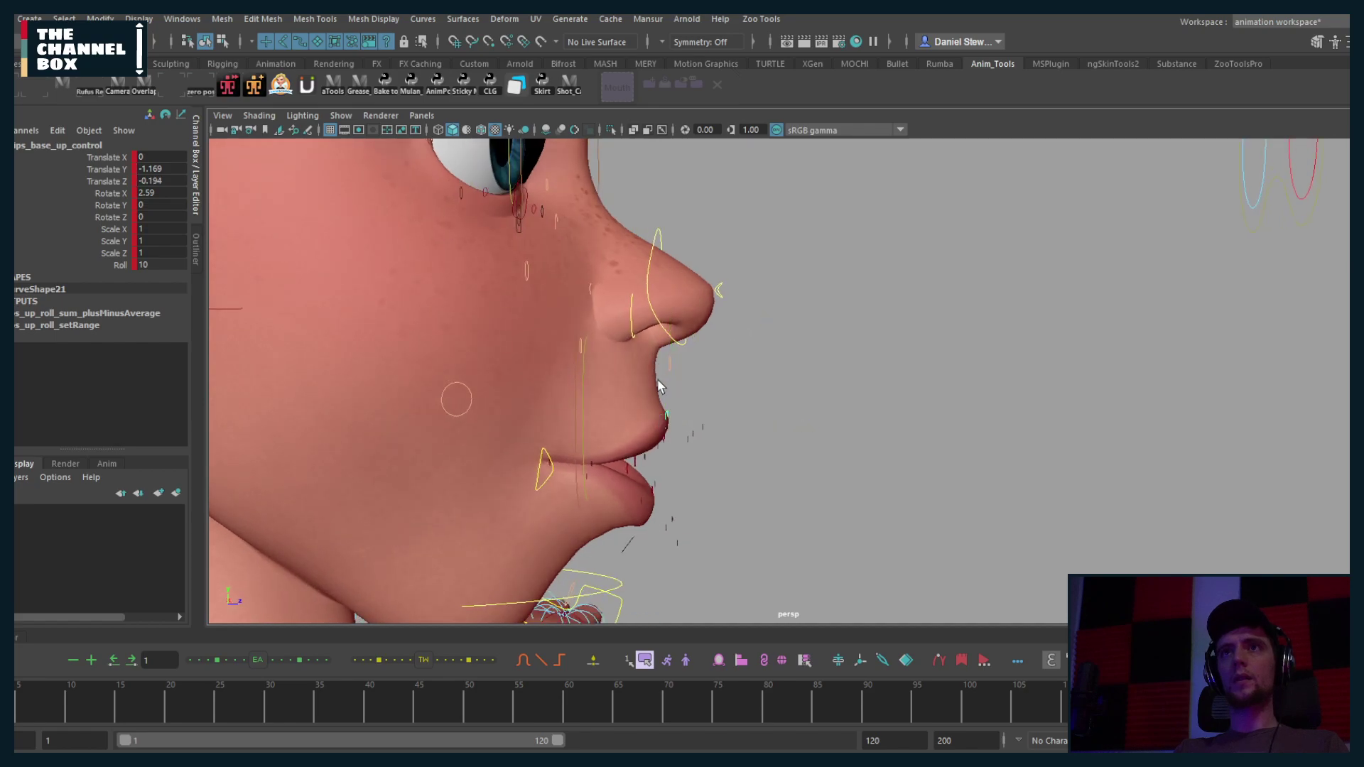
left_click(660, 387)
left_click(670, 365)
middle_click_drag(764, 270, 747, 275)
left_click_drag(748, 275, 782, 359, "alt")
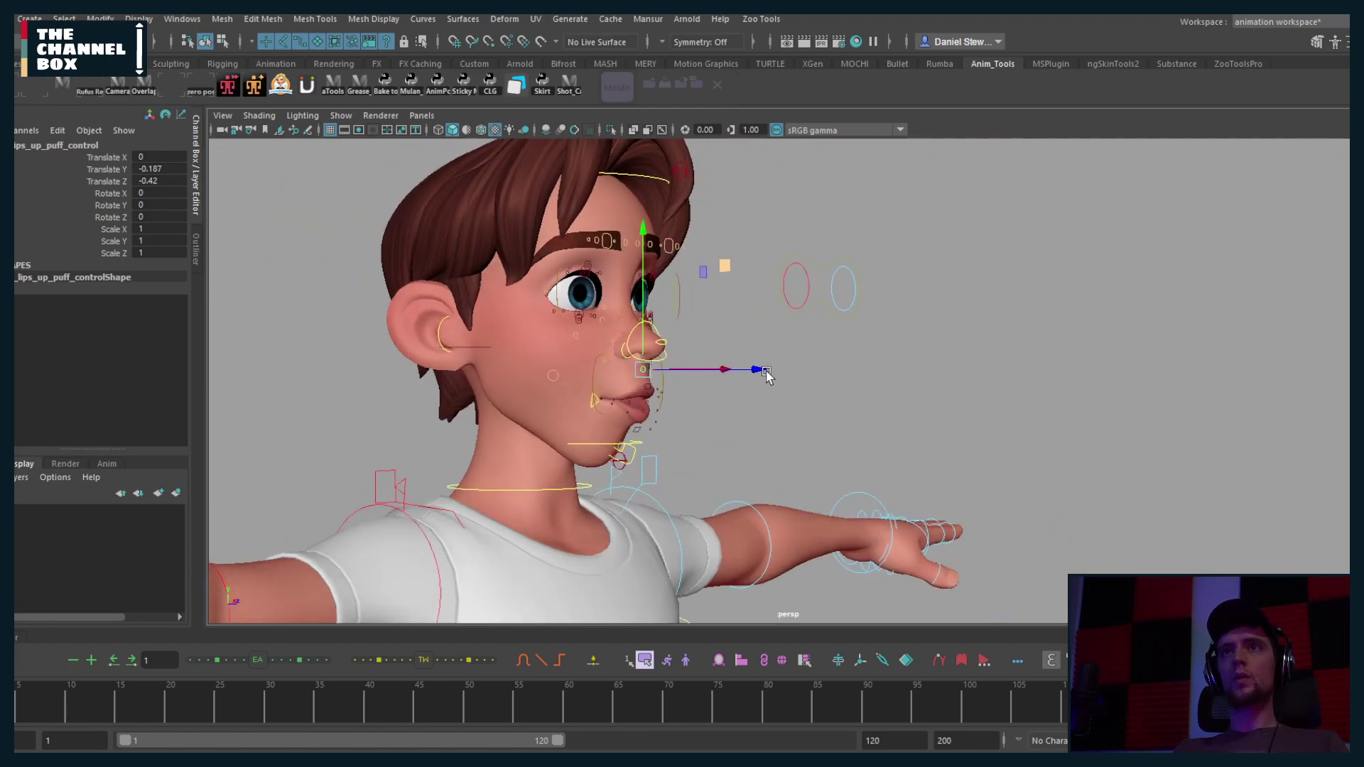
Step: In side profile, check the upper lip base, upper lip puff and lower lip base controls
scroll(644, 400, "up", 5)
left_click_drag(645, 400, 709, 382, "alt")
left_click(712, 381)
left_click(700, 339)
left_click(710, 384)
left_click(708, 507)
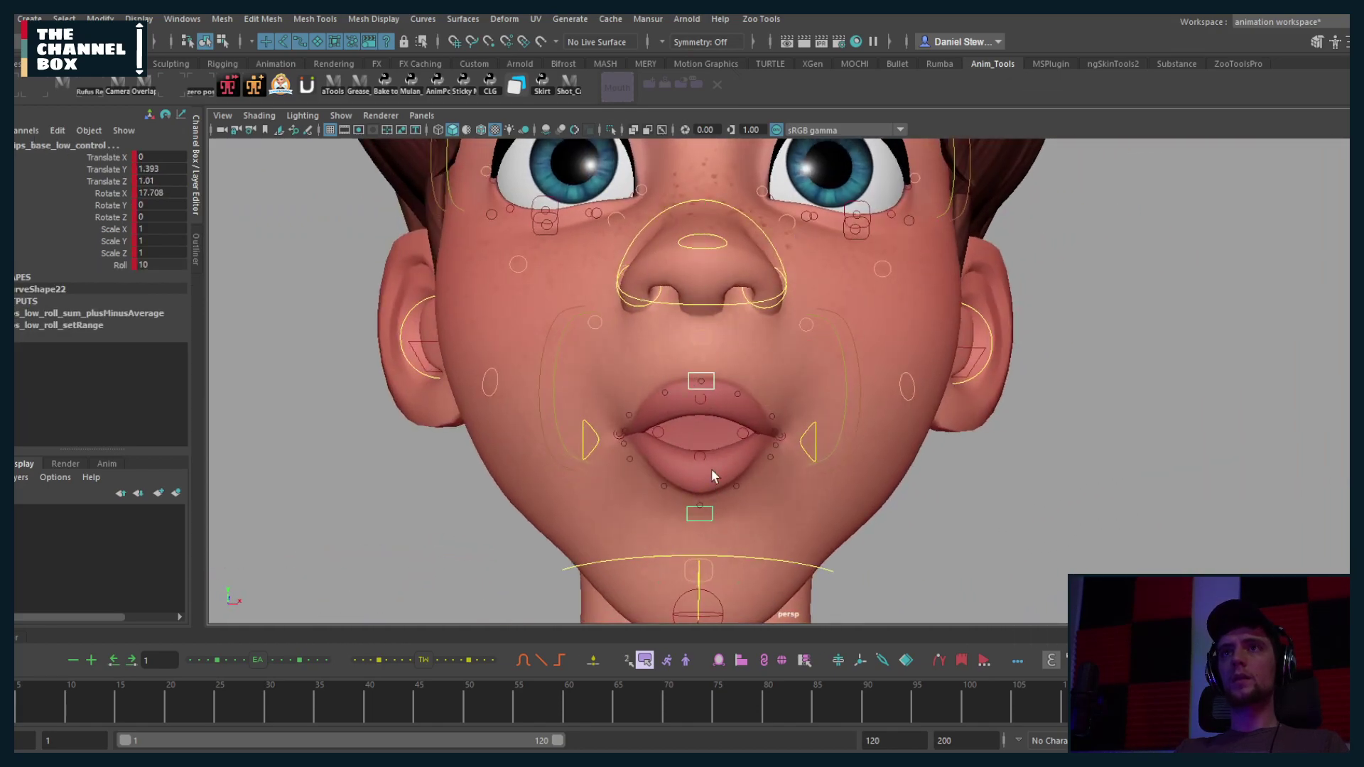
Step: Raise the left mouth-corner control, pull it inward and down, and push it forward
left_click(804, 449)
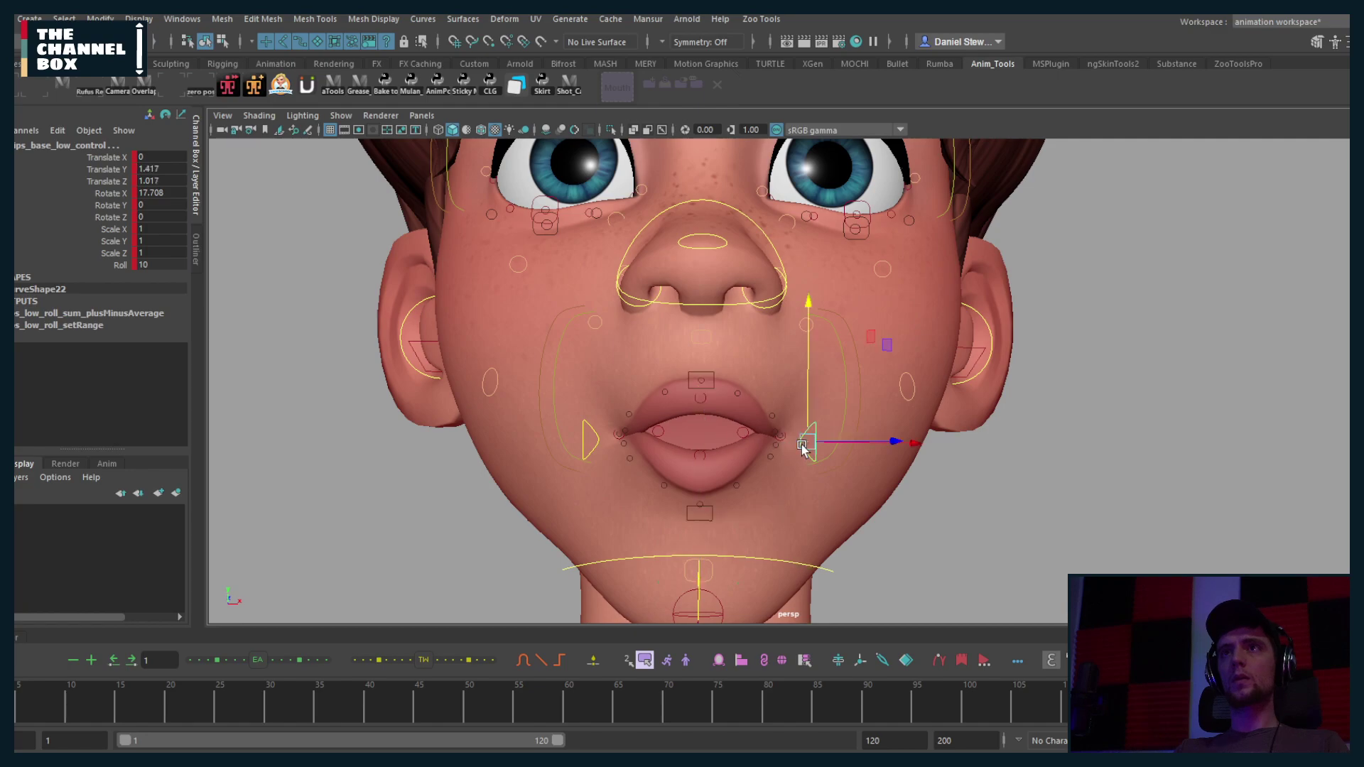
left_click(595, 430)
left_click_drag(599, 395, 673, 419)
mouse_move(551, 429)
left_mouse_down()
mouse_move(572, 433)
mouse_move(549, 434)
left_mouse_up()
left_click_drag(714, 426, 778, 462)
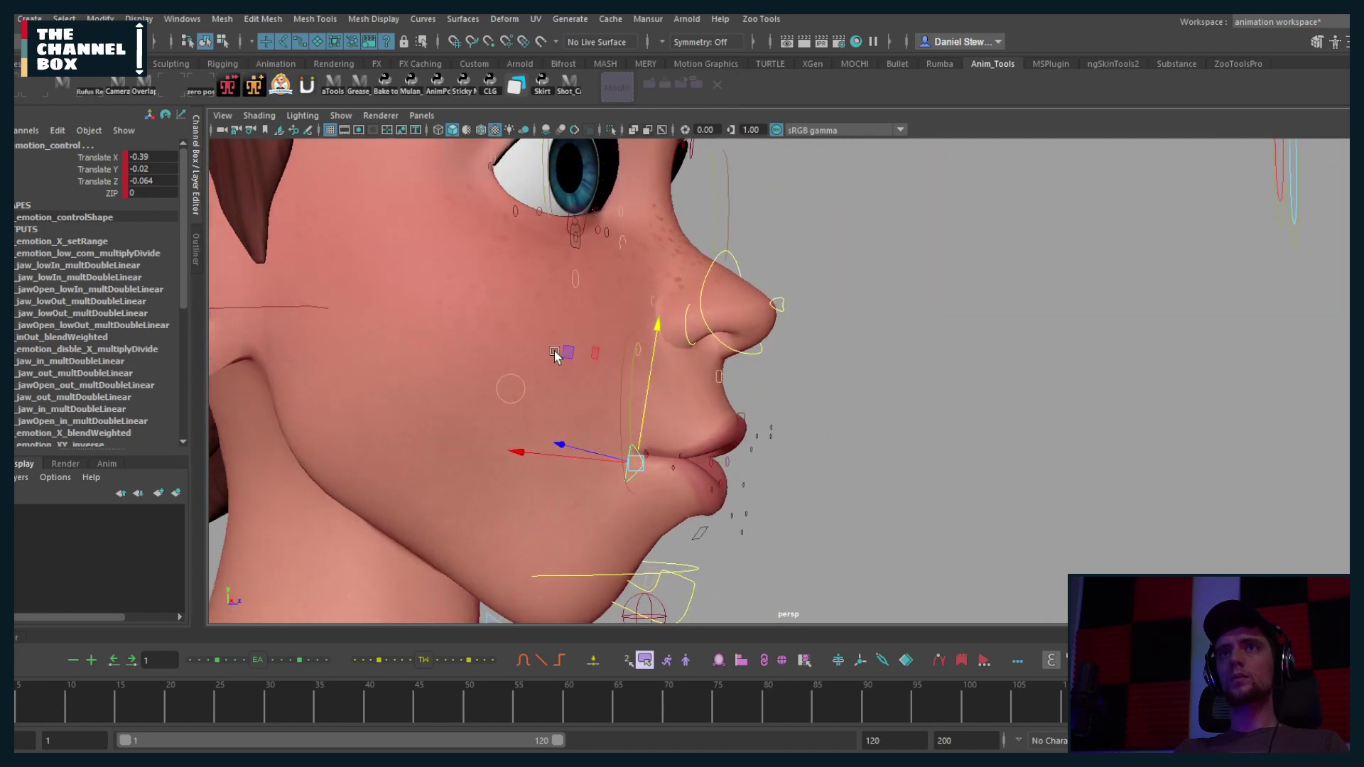
left_click_drag(565, 355, 491, 384)
left_click_drag(648, 465, 717, 405)
Step: Lift the upper-lip sneer control
scroll(696, 461, "up", 3)
left_click(719, 458)
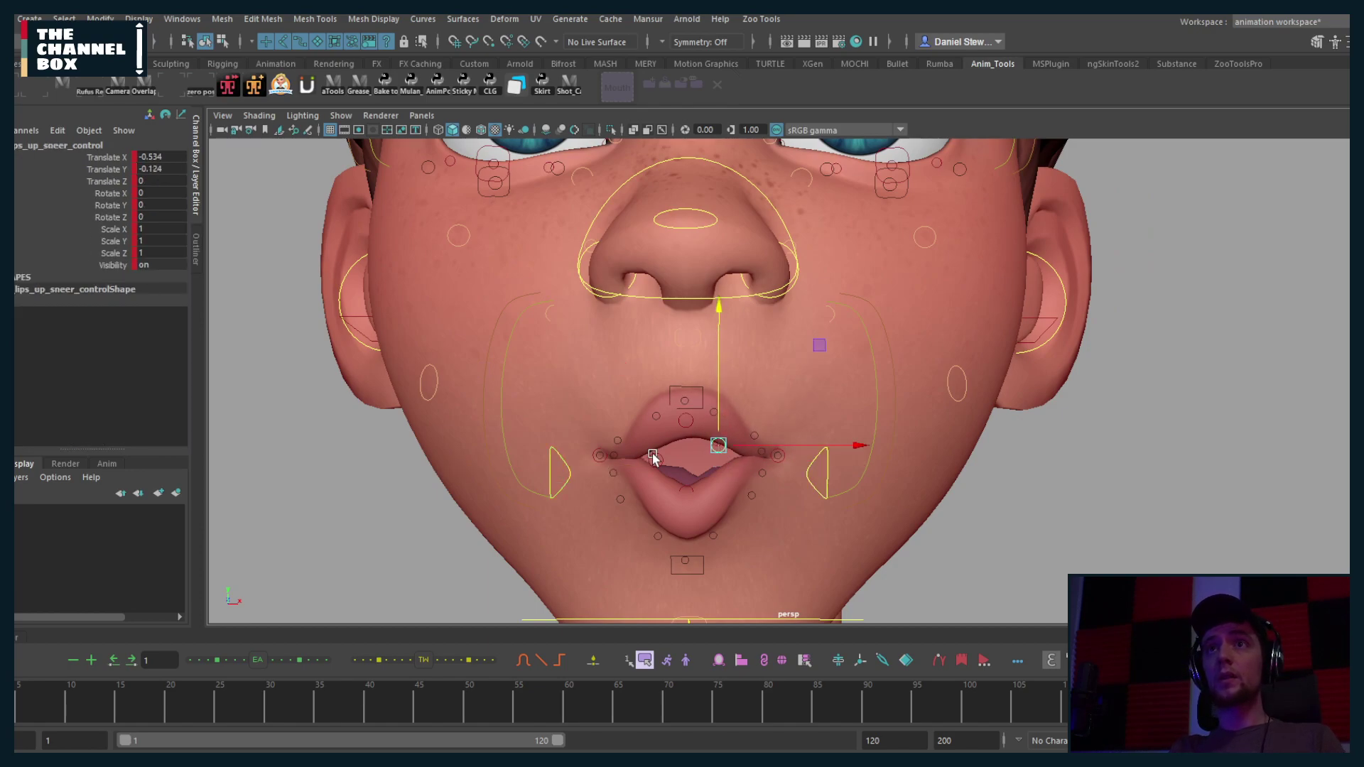
left_click(653, 455)
left_click_drag(654, 423, 600, 427)
scroll(655, 419, "down", 3)
scroll(687, 435, "up", 4)
Step: Press lips_up_puff_control further down and back to Translate Y -0.43, Z -0.785
left_click_drag(686, 434, 693, 392, "alt")
left_click(697, 395)
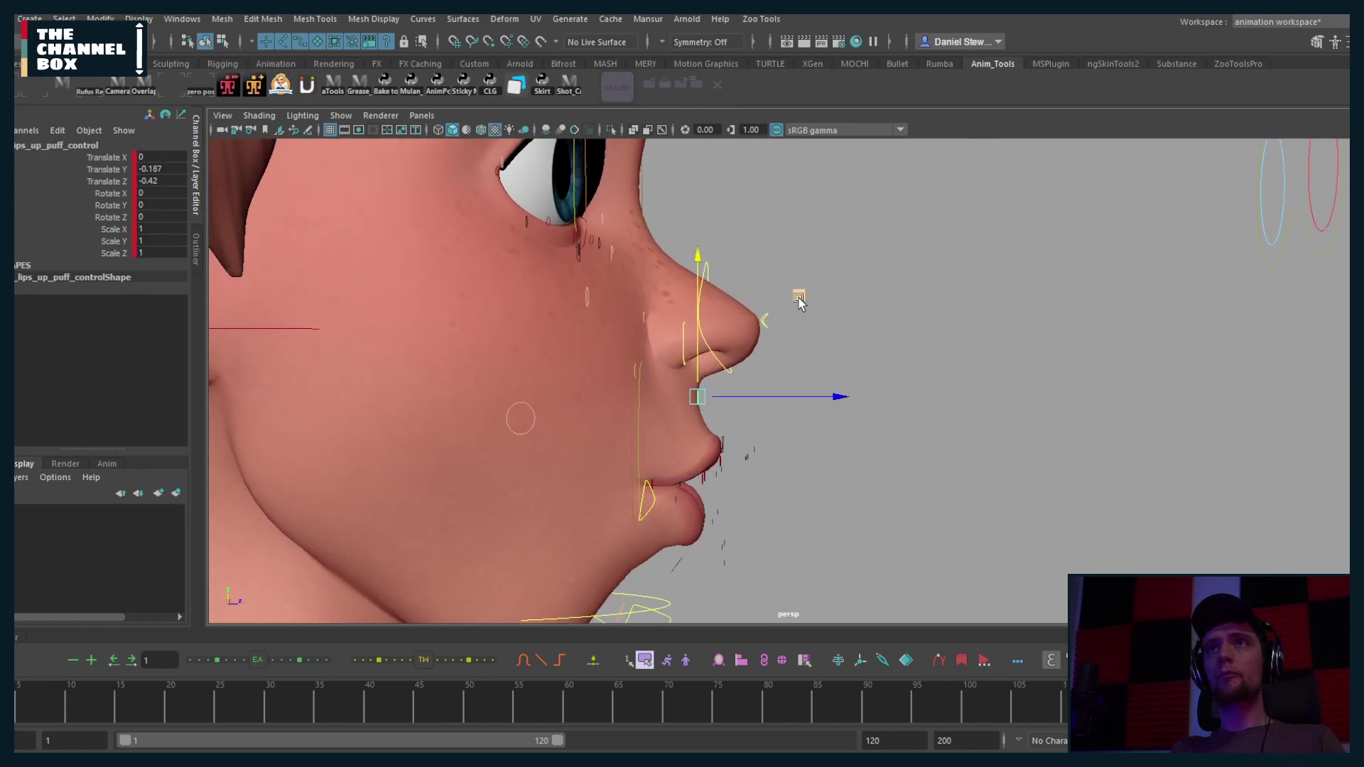
middle_click_drag(799, 301, 788, 302)
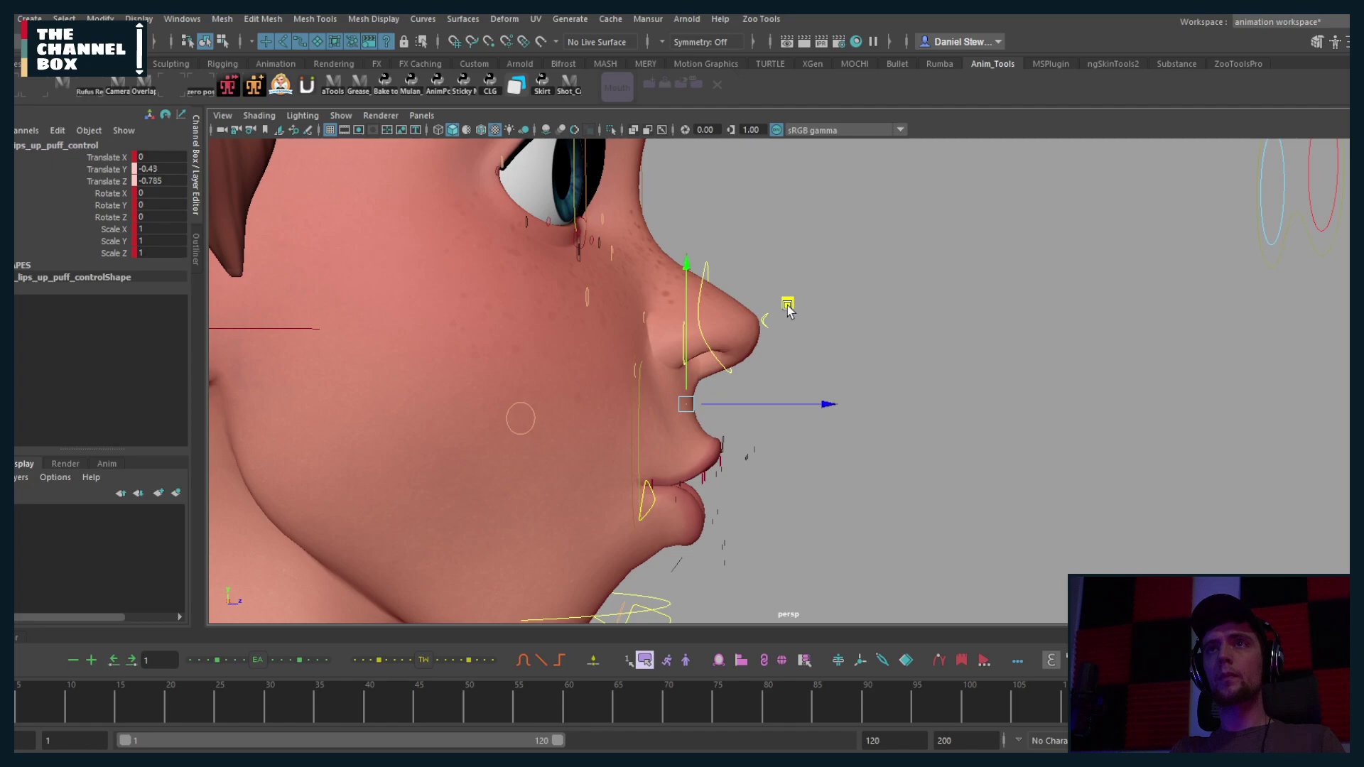
left_click(615, 87)
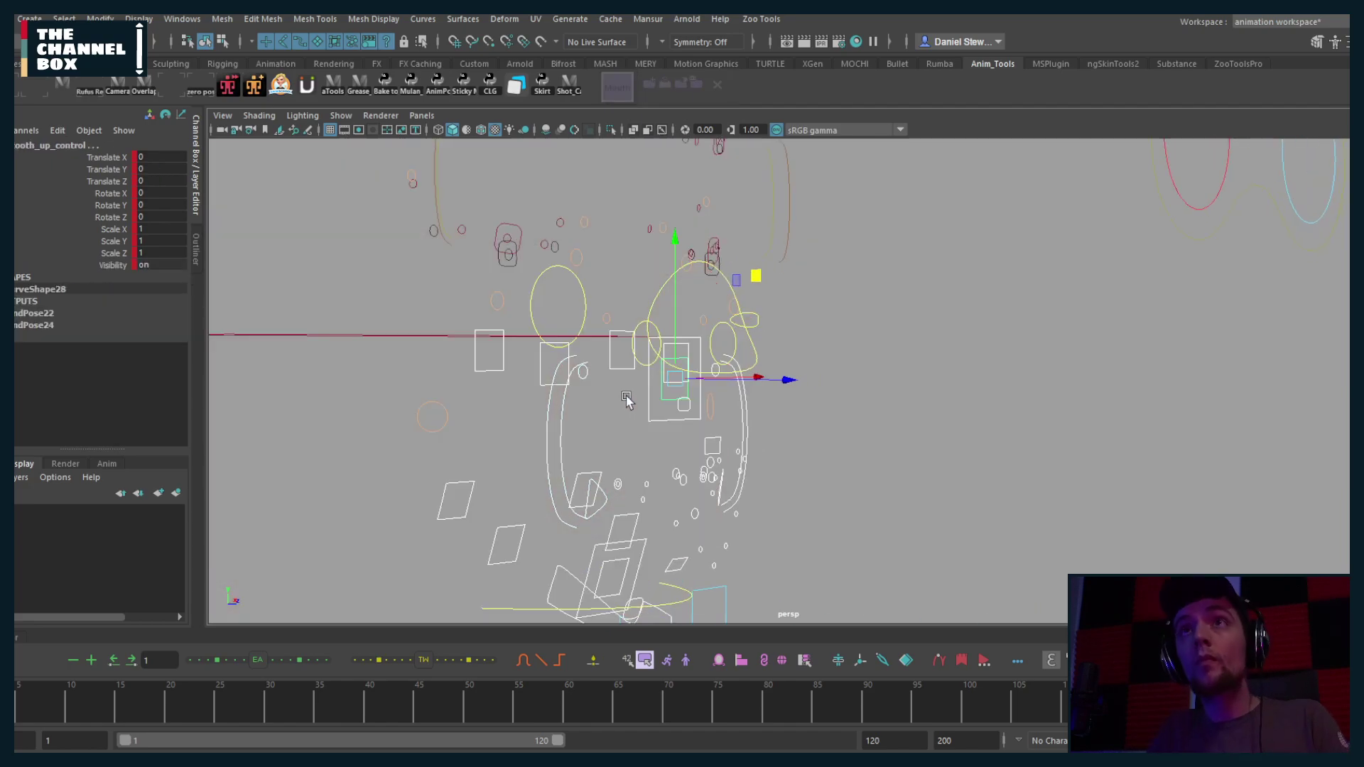
left_click(682, 410)
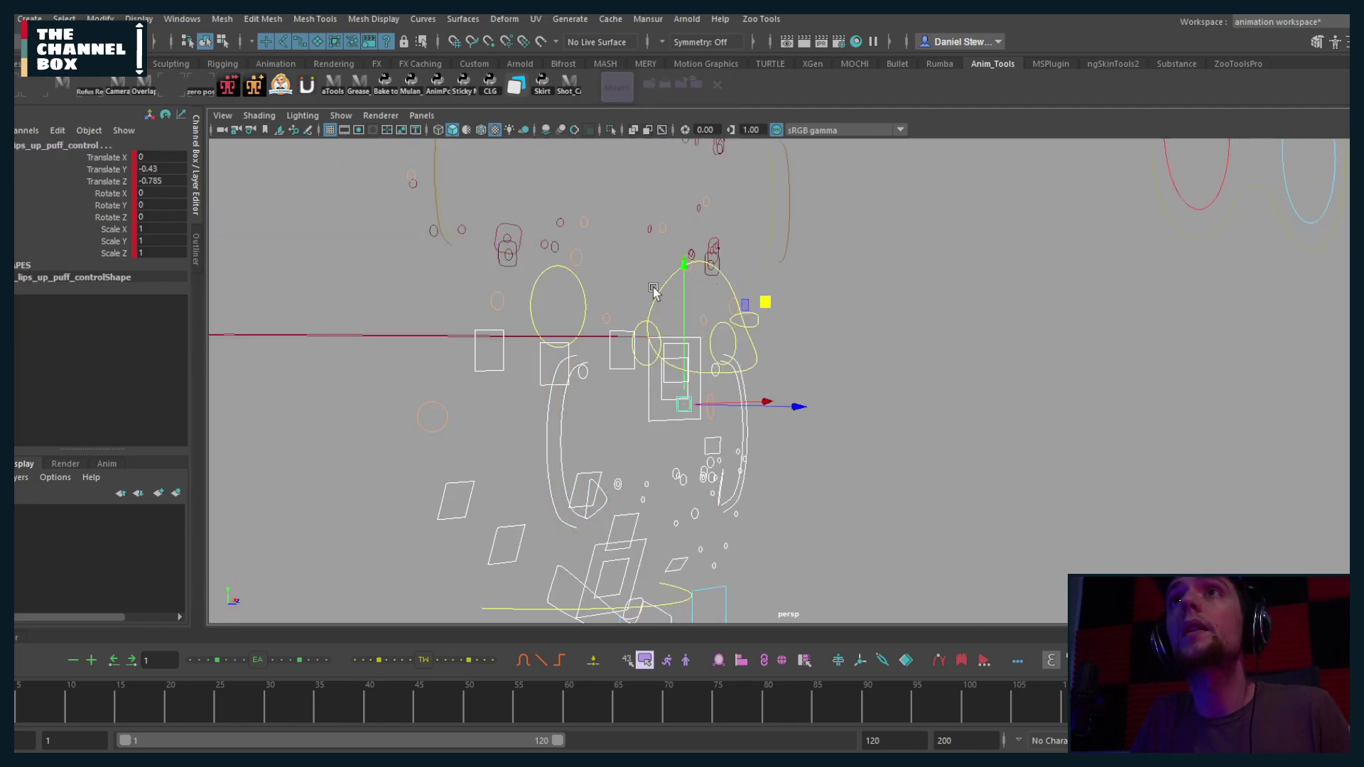
right_click(608, 90)
left_click(632, 108)
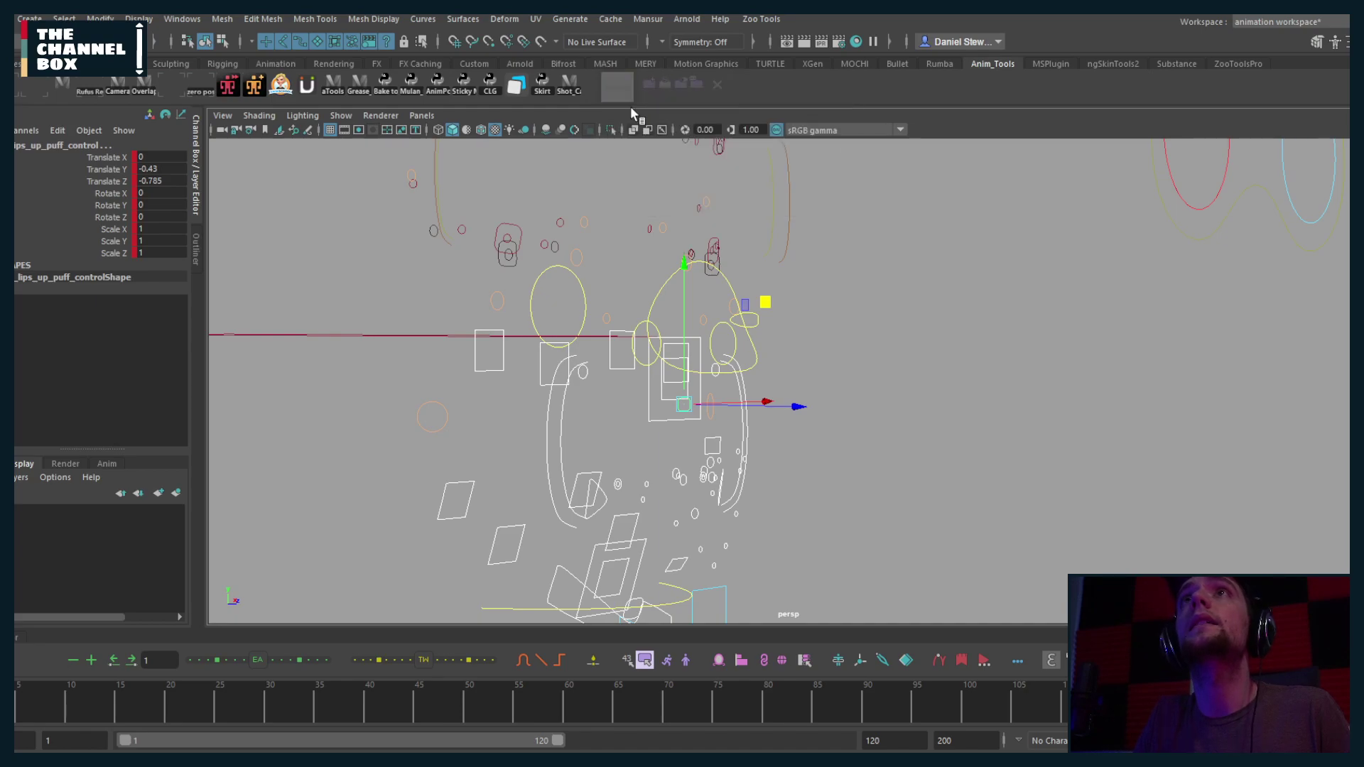
Step: Select the minor lip corner control and switch to the perspective plus front mouth close-up layout
left_click(709, 367)
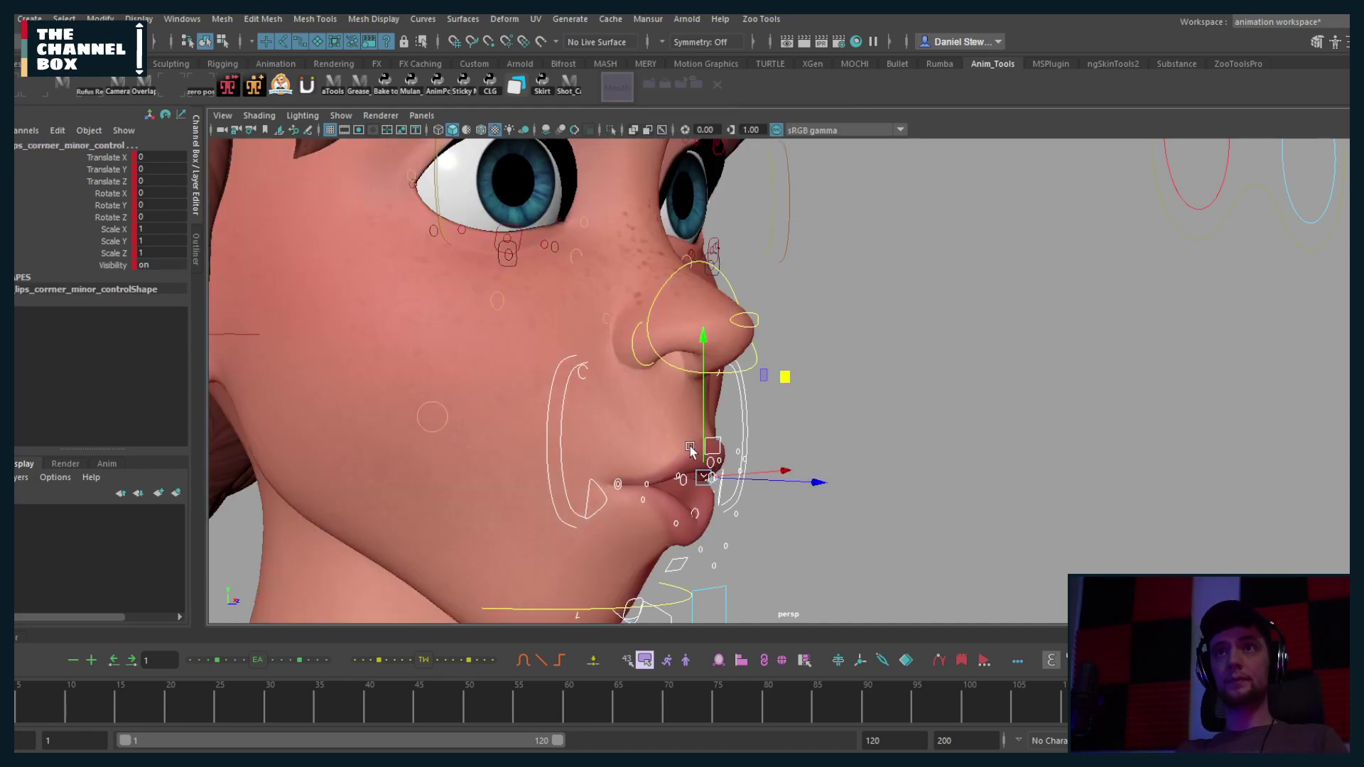
scroll(766, 437, "down", 3)
left_click_drag(771, 432, 630, 424, "alt")
key("space")
key("space")
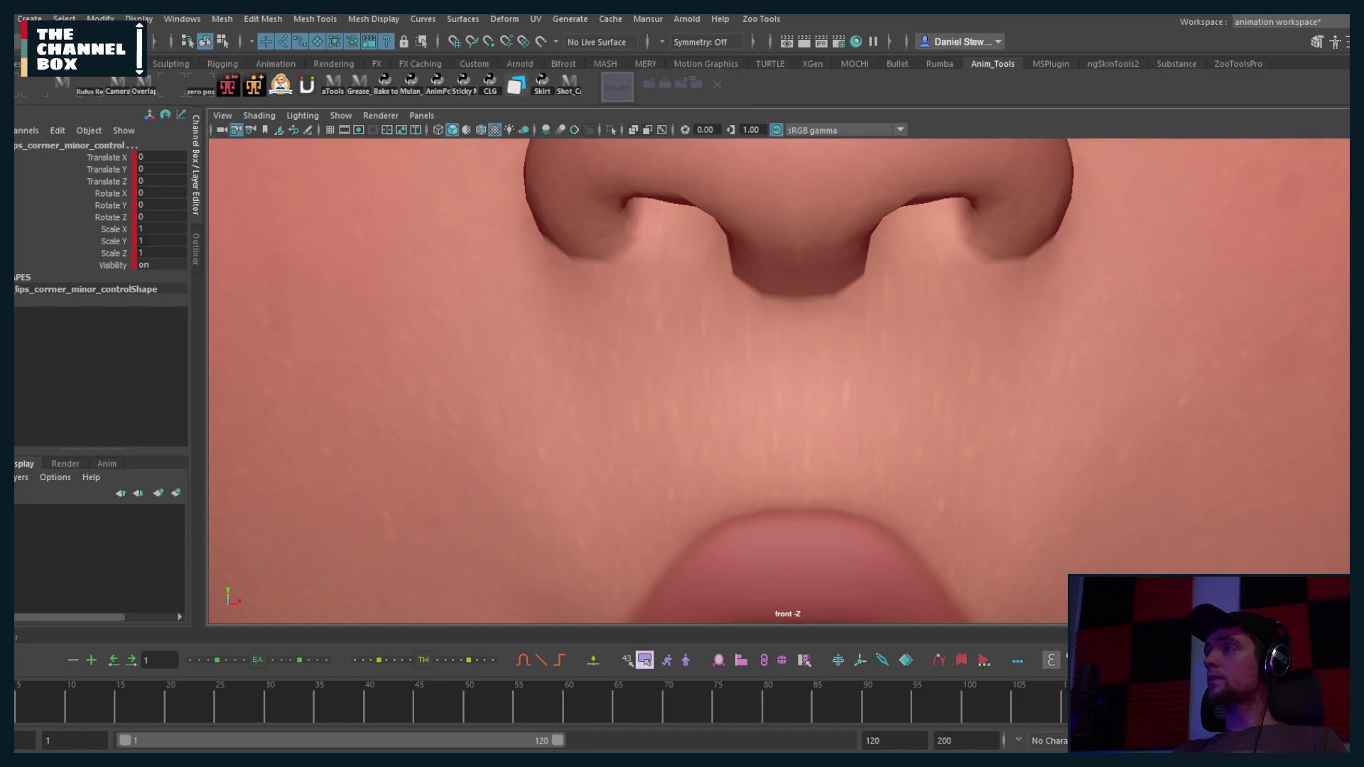
Step: Clear the selection and return to a maximized perspective front view of the face
left_click(795, 427)
key("space")
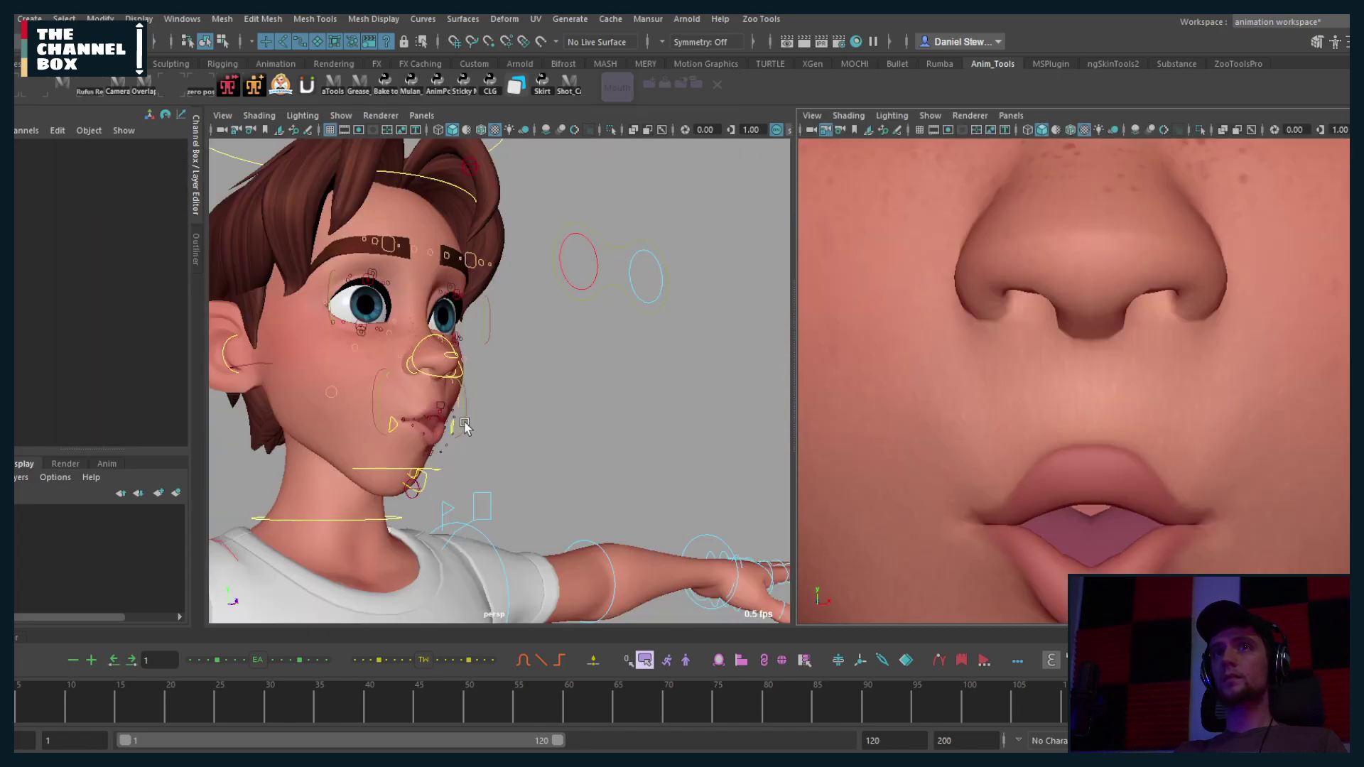
key("space")
left_click_drag(552, 429, 508, 429, "alt")
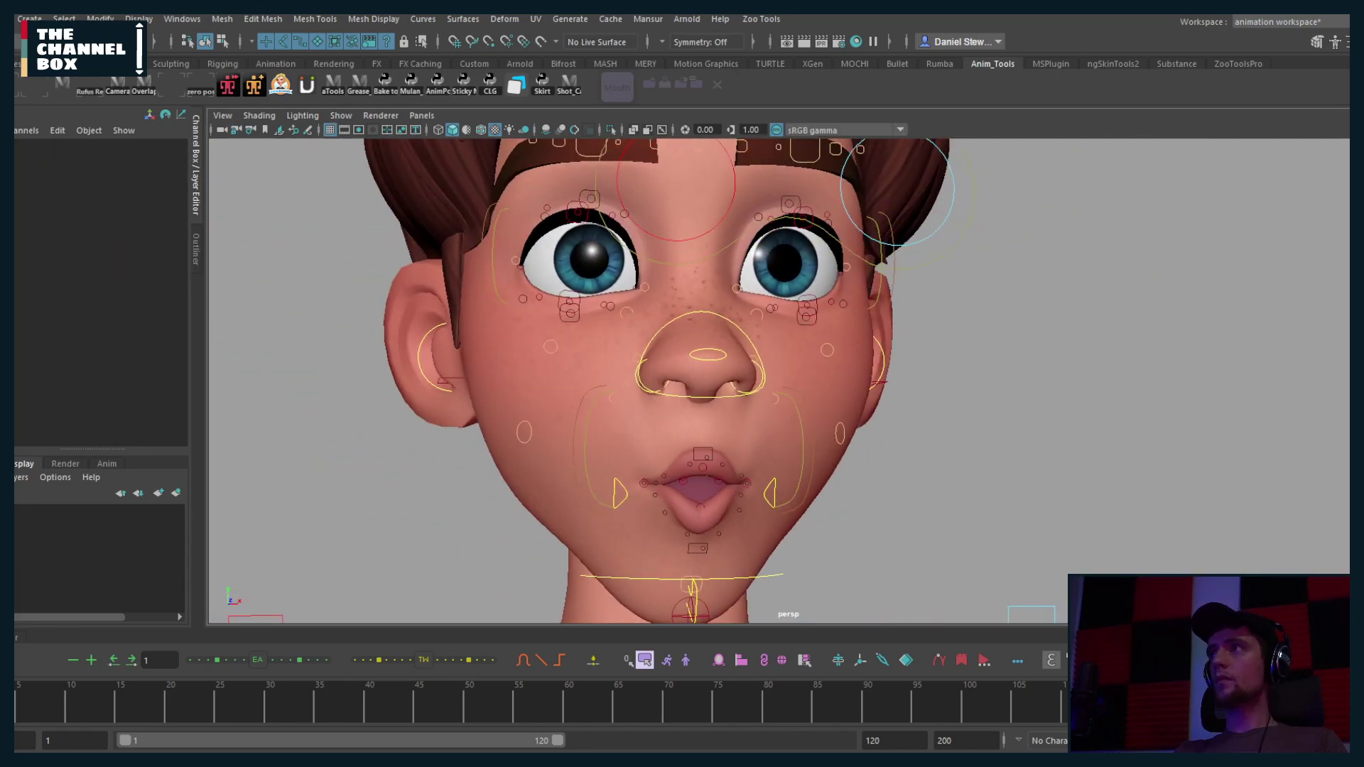
Step: Set jaw_control Rotate X to 0, deselect, and enlarge Studio Library to reveal SS.pose
left_click_drag(561, 597, 904, 411)
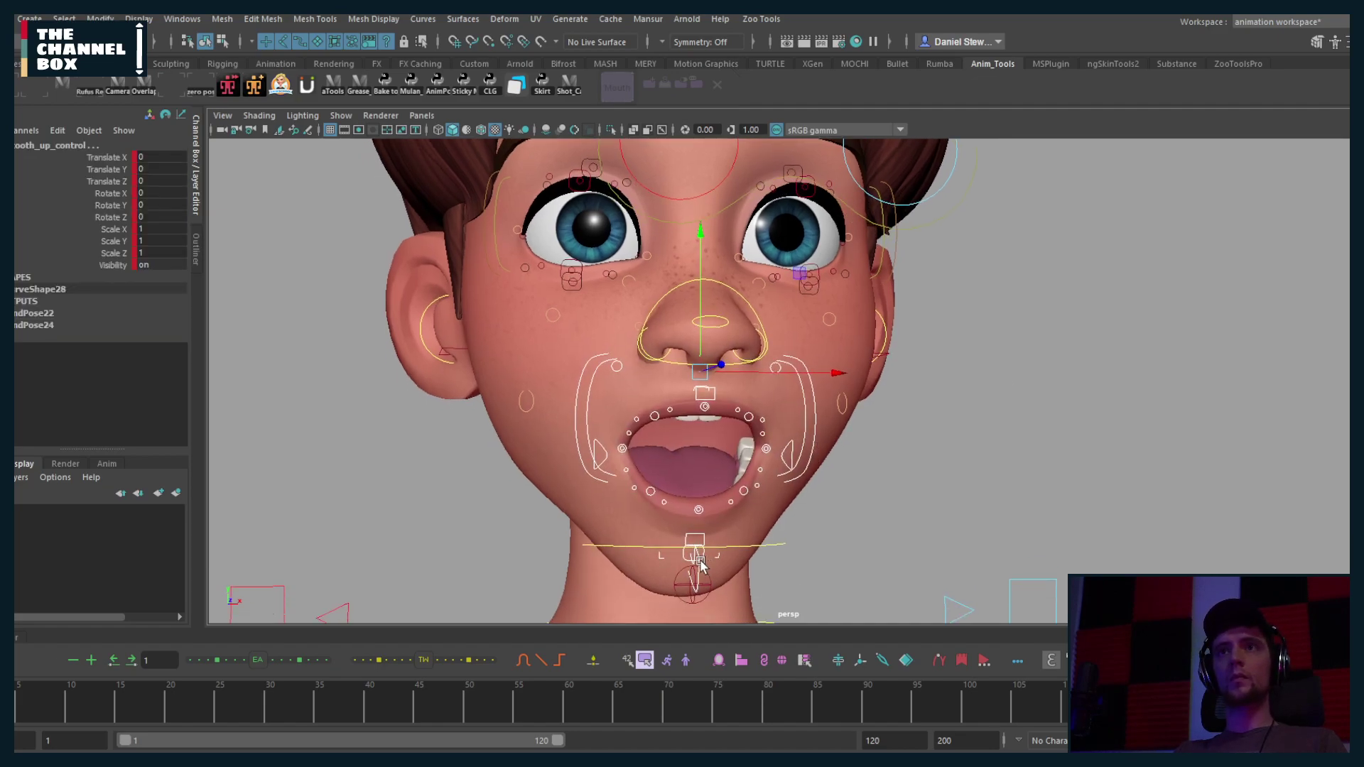
left_click(698, 563)
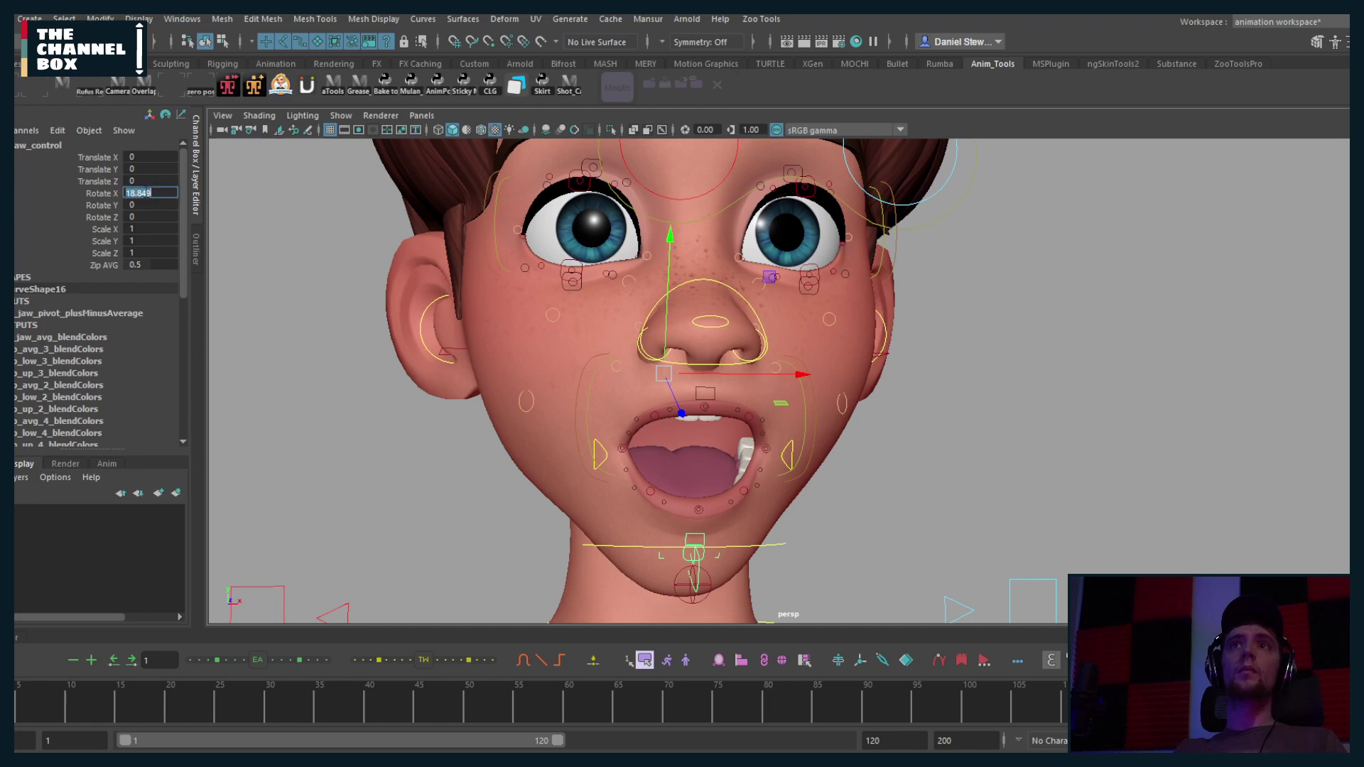
type("0")
key("Return")
left_click(484, 438)
scroll(700, 437, "down", 3)
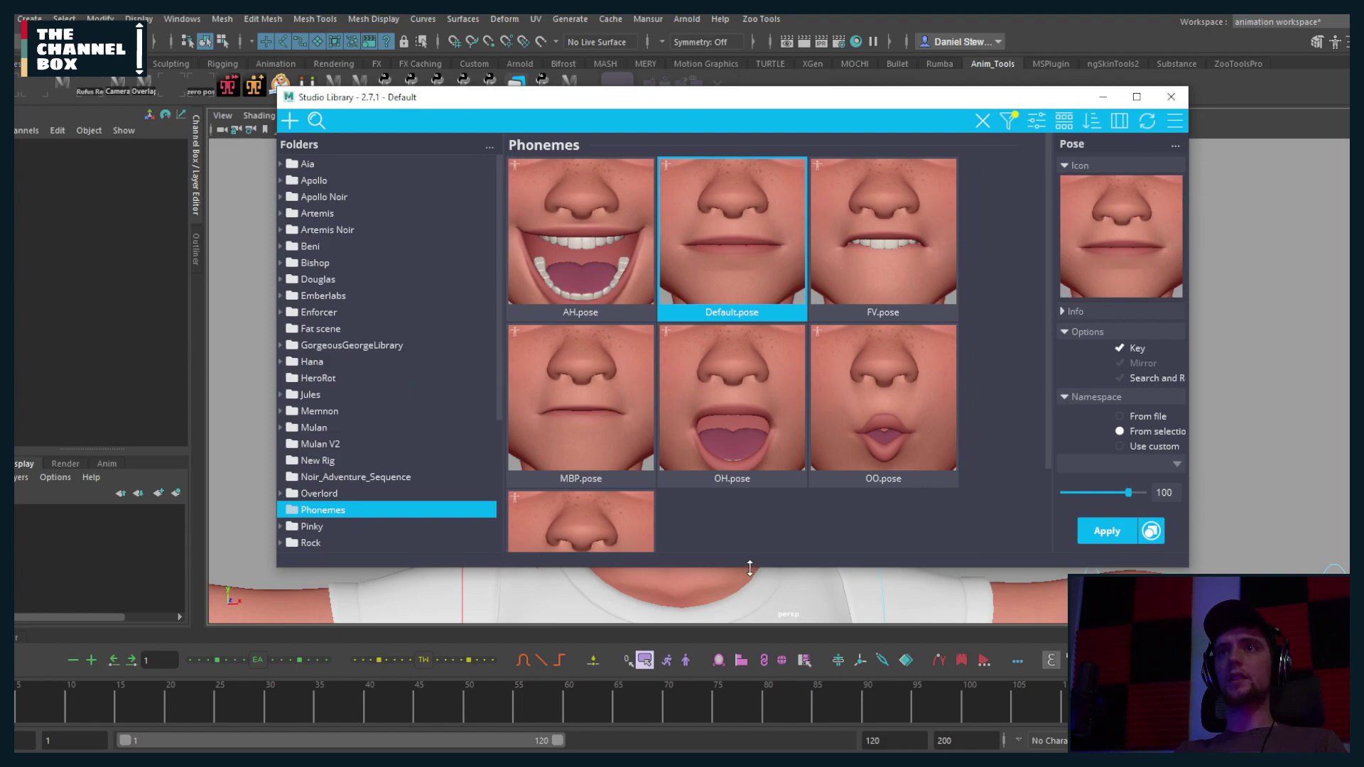
left_click_drag(750, 569, 752, 677)
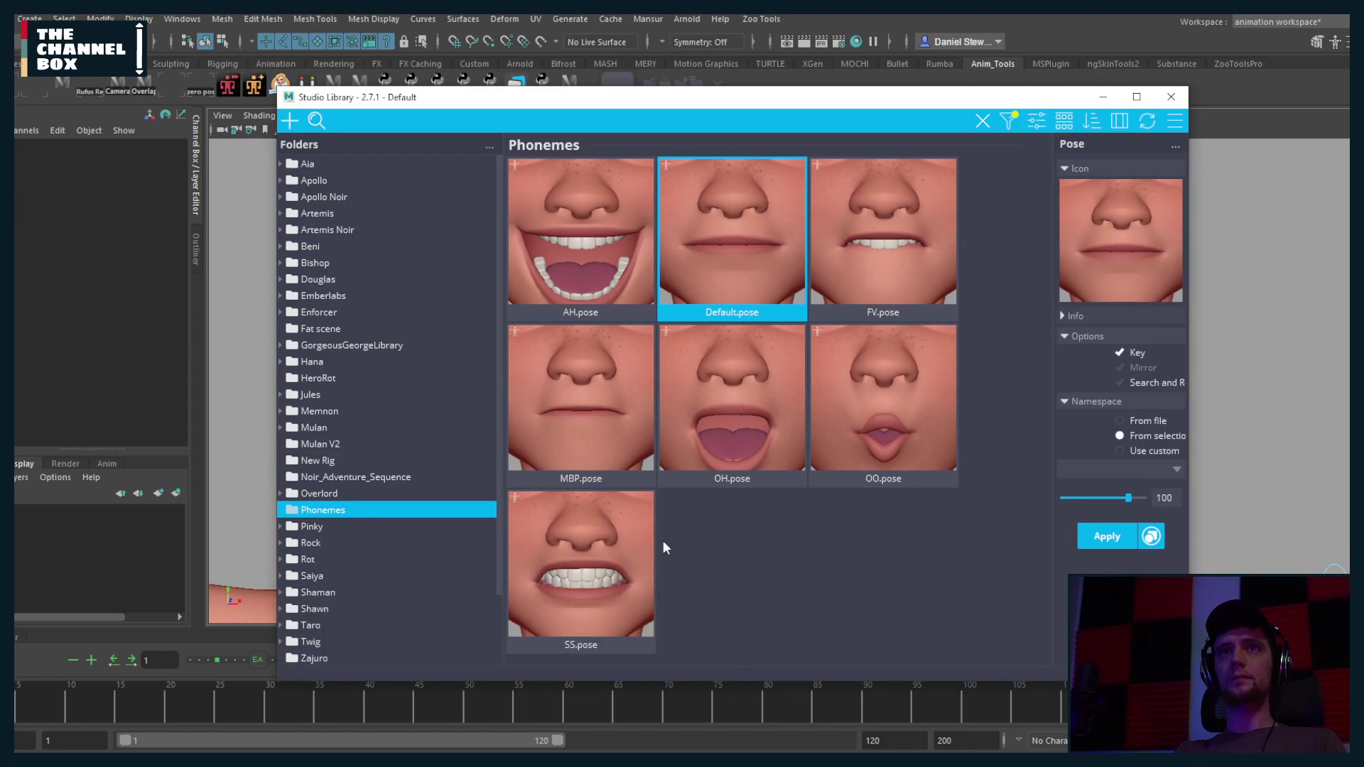
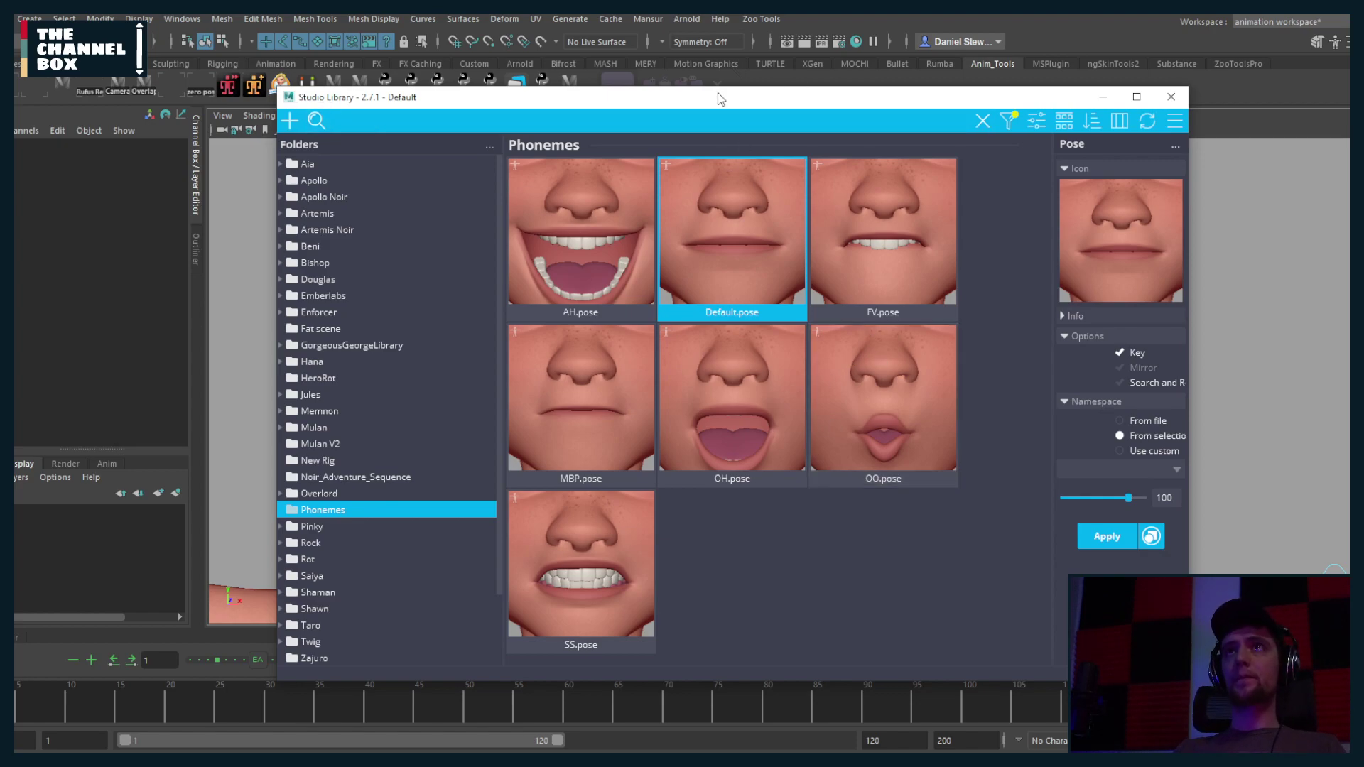
Step: Move Studio Library aside and rotate Jaw_control to open the jaw
left_click_drag(719, 98, 1363, 221)
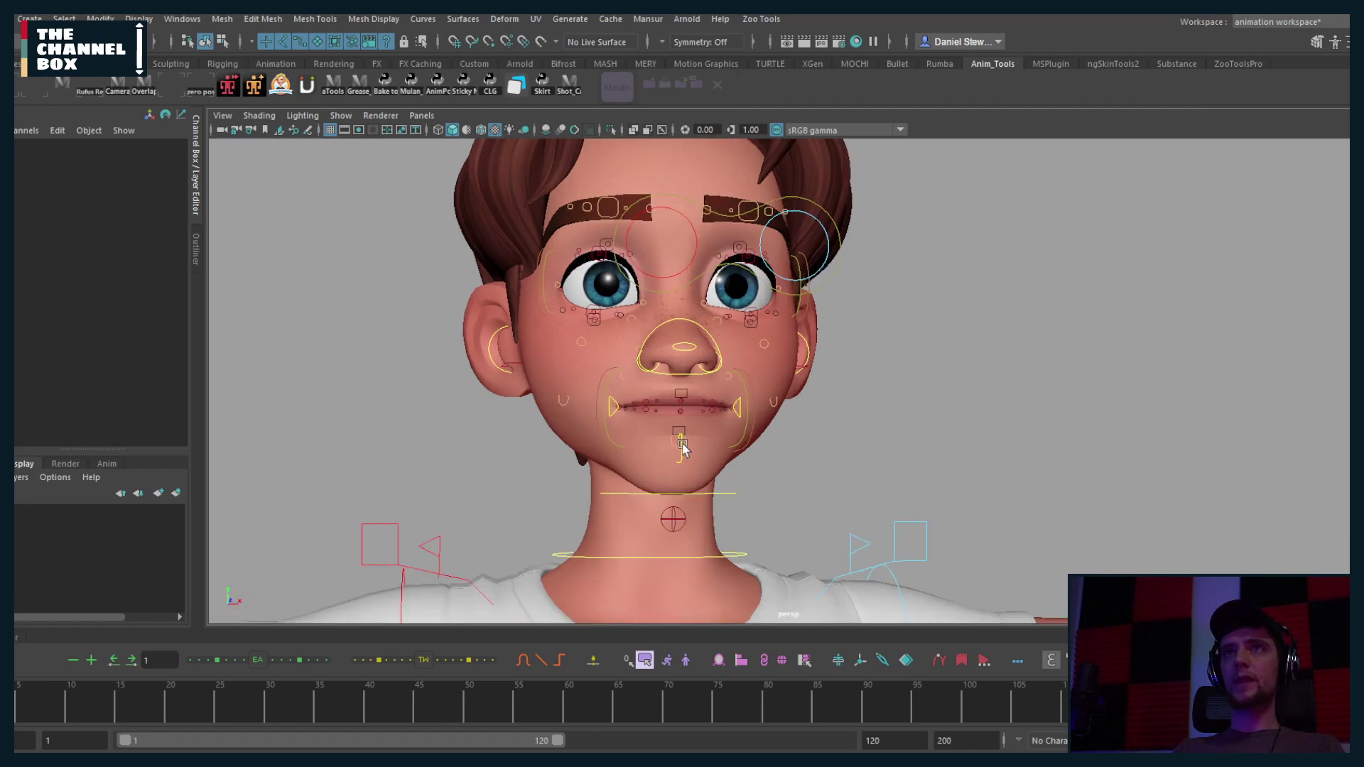
left_click(682, 446)
left_click_drag(682, 441, 731, 426, "alt")
key("e")
left_click_drag(696, 283, 702, 417)
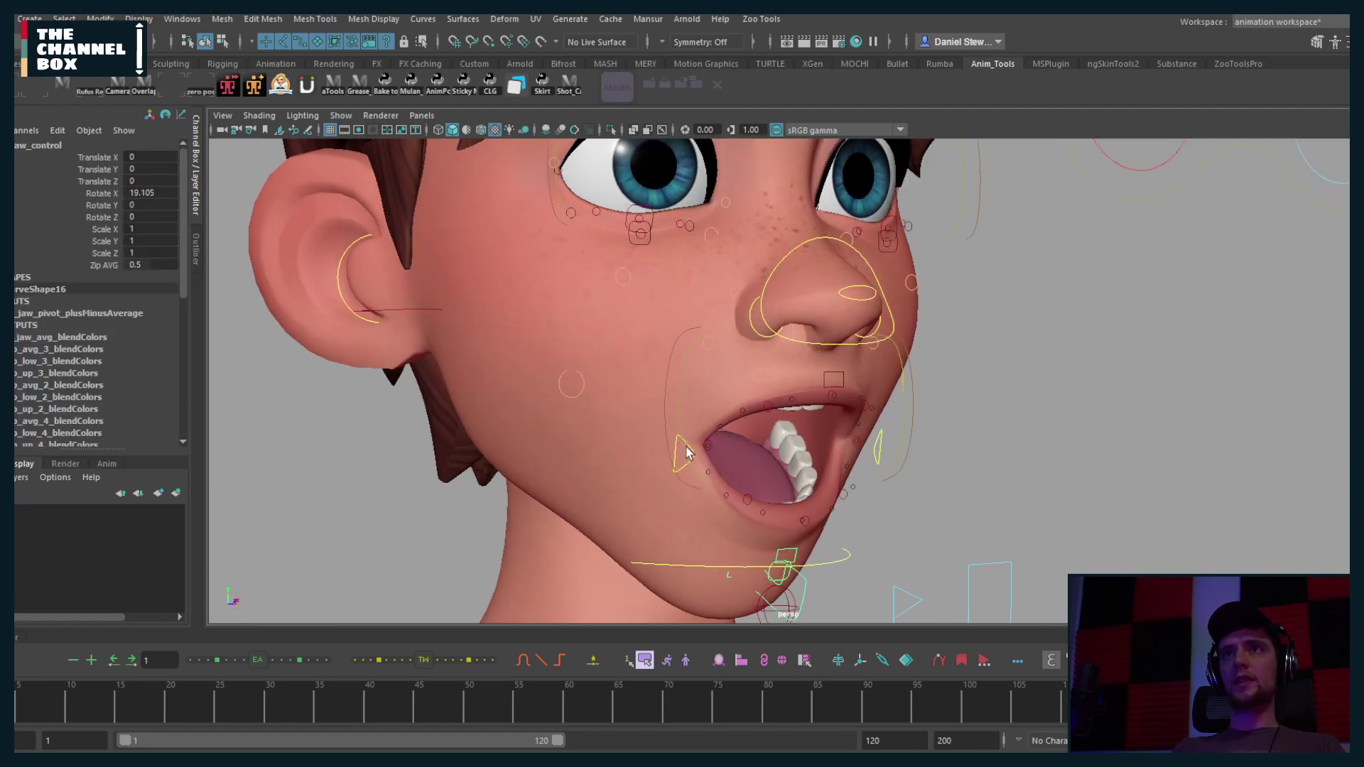
Step: Translate the mouth-corner emotion_control outward to X 1.148, Y -0.089, Z -0.96
left_click(879, 449, "shift")
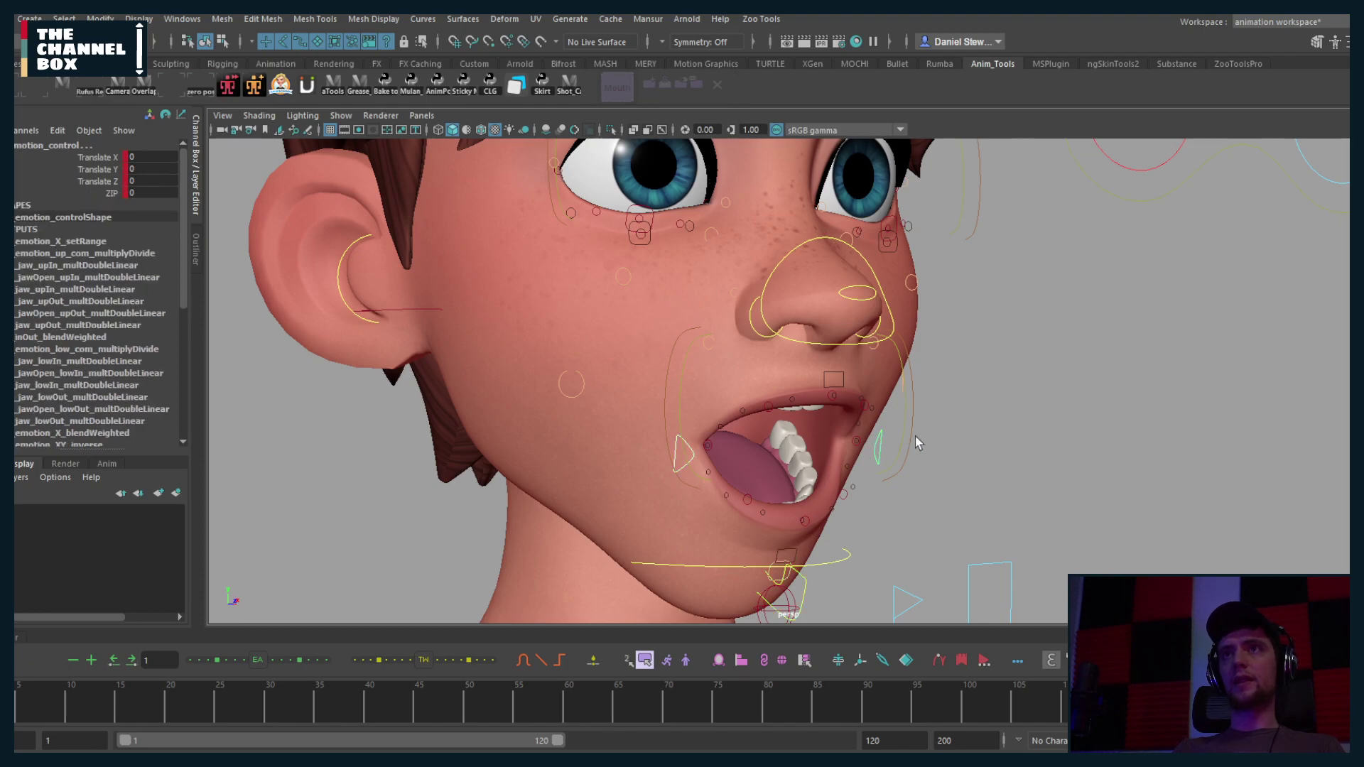
key("w")
left_click_drag(859, 432, 803, 344, "alt")
mouse_move(931, 352)
left_mouse_down("alt")
mouse_move(777, 350)
mouse_move(941, 351)
left_mouse_up("alt")
middle_click_drag(963, 340, 1038, 342)
left_click_drag(1038, 341, 838, 391, "alt")
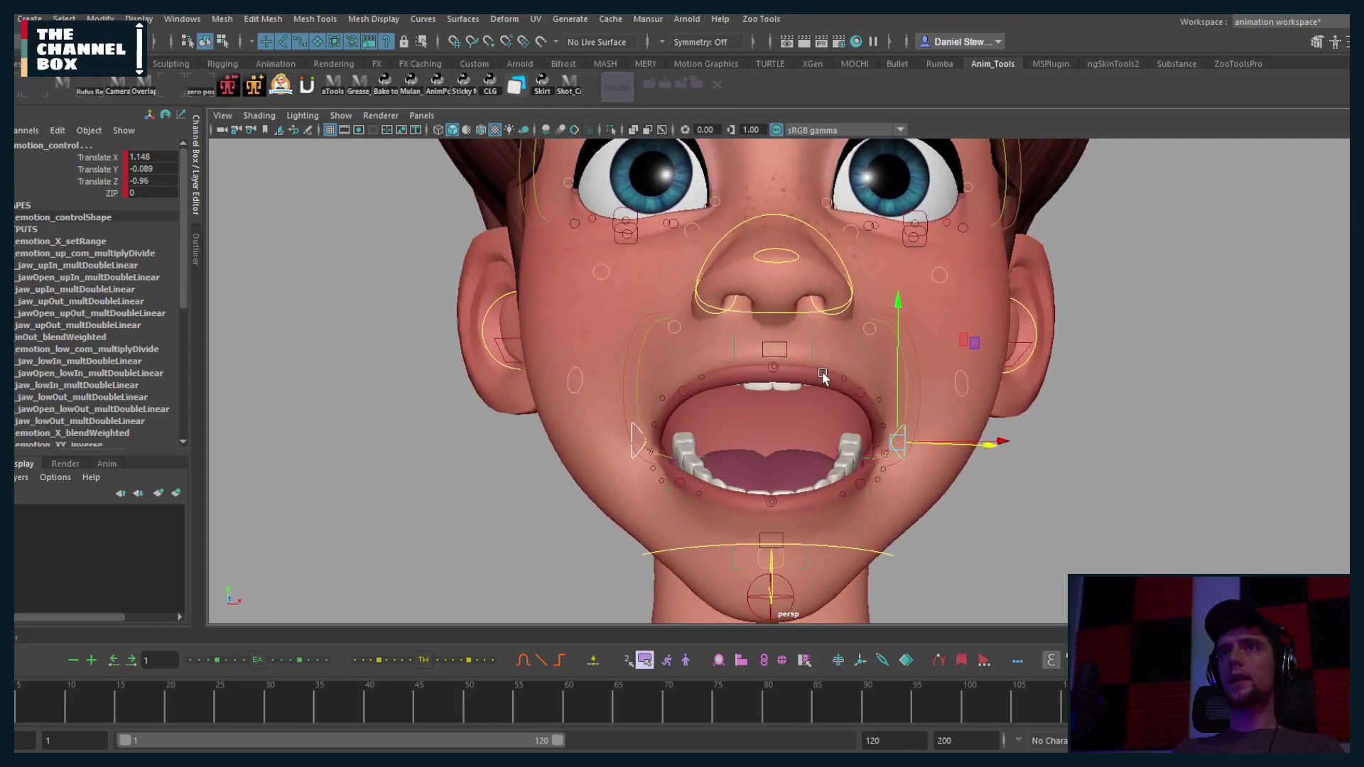
Step: Raise the upper lip with lips_base_up_control and lift it further with lips_up_sneer_control
left_click(786, 360)
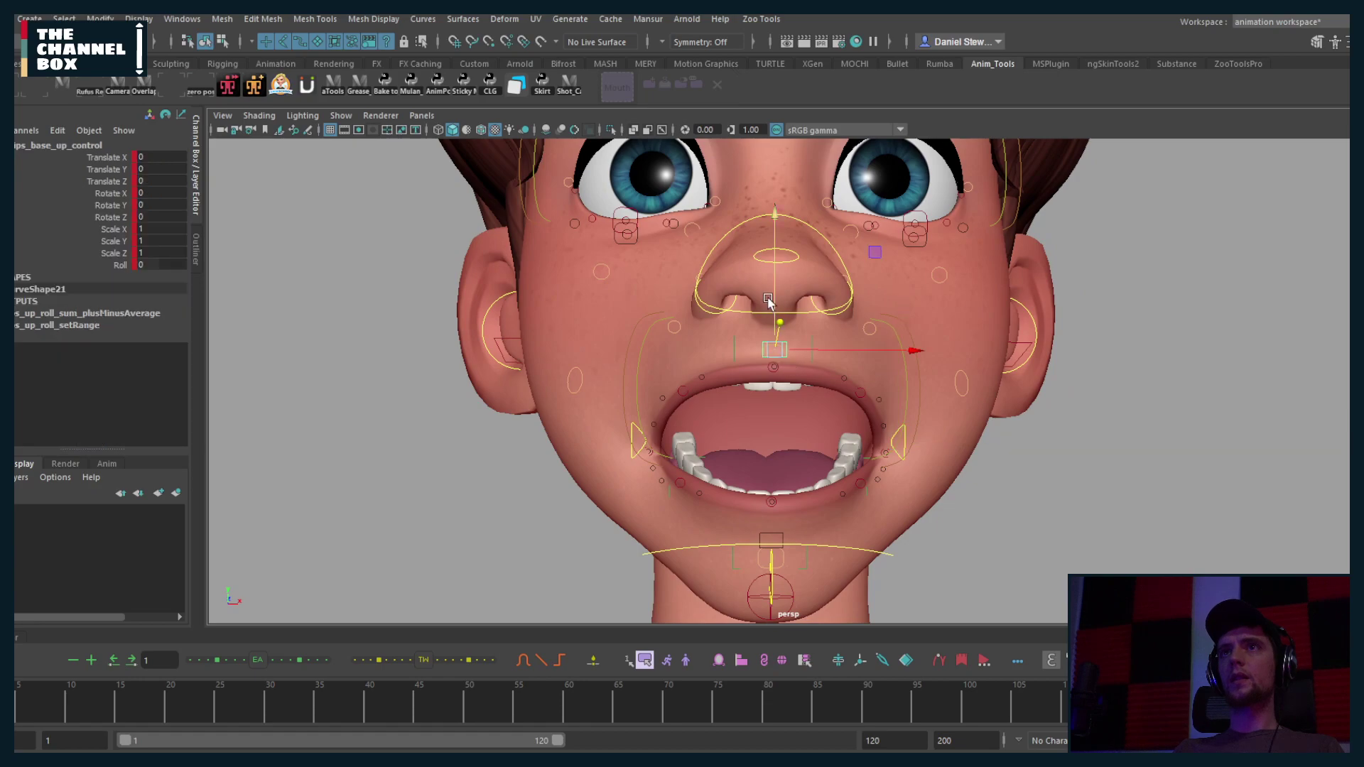
middle_click_drag(787, 359, 832, 332)
left_click_drag(832, 332, 942, 355, "alt")
left_click(894, 374)
middle_click_drag(942, 355, 1051, 284)
left_click_drag(1052, 284, 1031, 257, "alt")
middle_click_drag(1030, 257, 1025, 250)
left_click_drag(1024, 250, 966, 316, "alt")
Step: Reshape the mouth corners using the emotion_control on each side
left_click(719, 660)
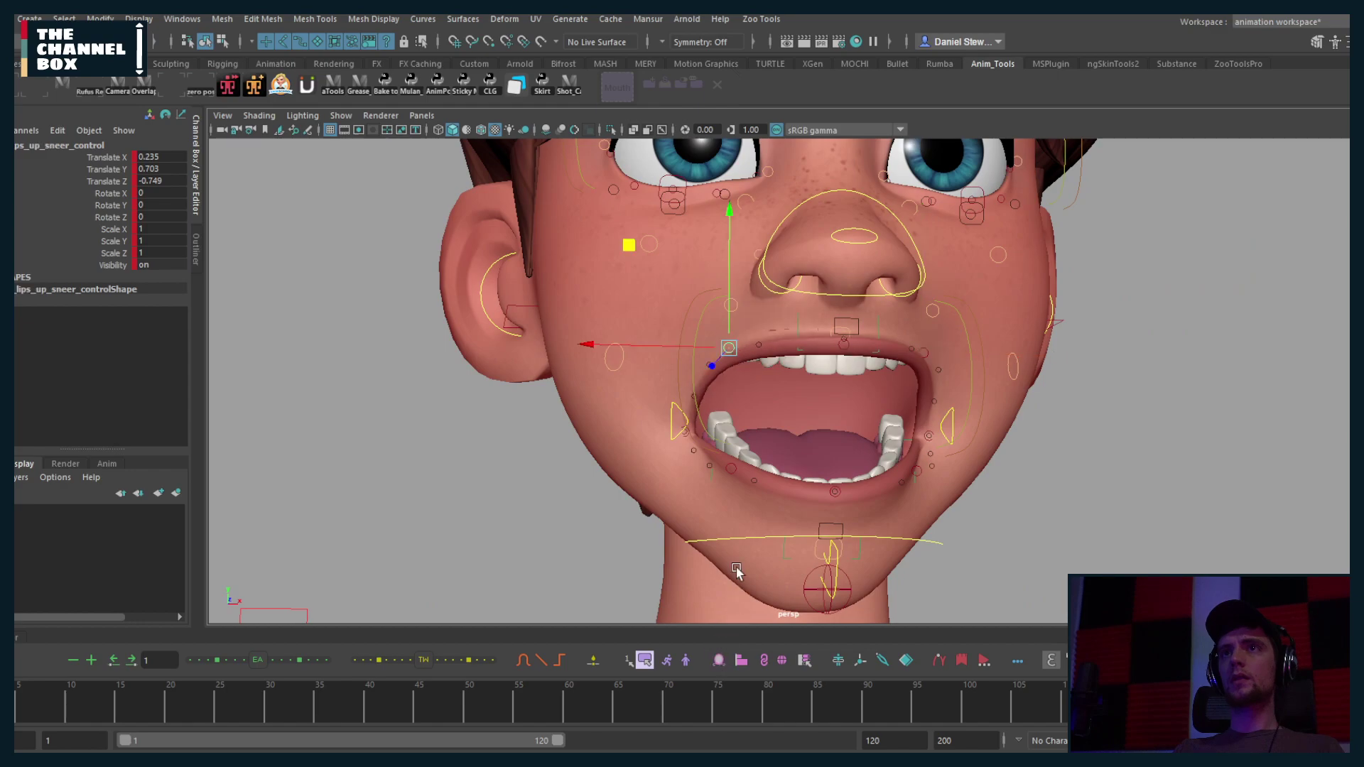
mouse_move(738, 573)
left_mouse_down("alt")
mouse_move(726, 475)
mouse_move(682, 492)
left_mouse_up("alt")
left_click(835, 510)
left_click_drag(836, 510, 956, 422)
left_click(863, 470)
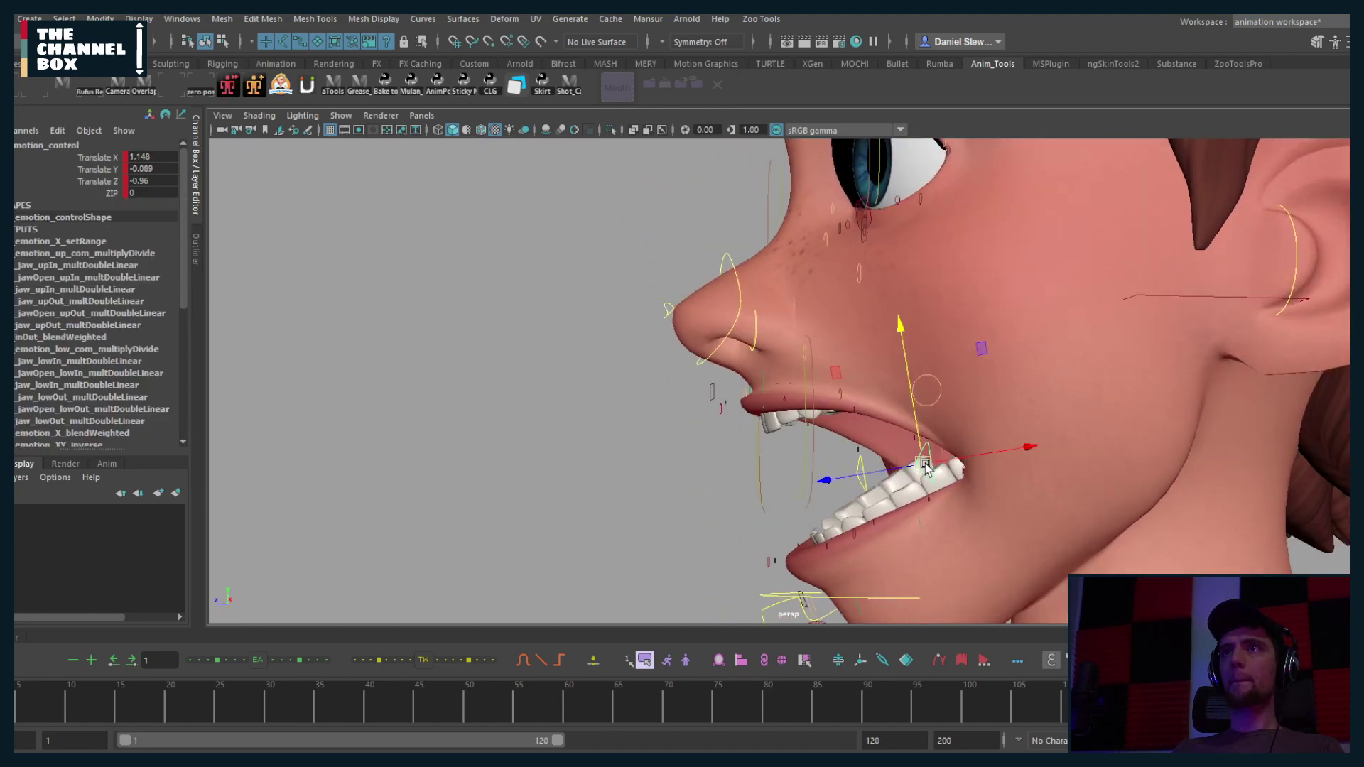
mouse_move(925, 467)
left_mouse_down()
mouse_move(895, 469)
mouse_move(913, 455)
mouse_move(831, 510)
mouse_move(984, 472)
mouse_move(964, 458)
mouse_move(947, 469)
left_mouse_up()
left_click(862, 473)
Step: Push the lower lip up and back to Translate Y -0.208, Z -0.755
scroll(899, 554, "up", 3)
left_click_drag(899, 555, 952, 579, "alt")
scroll(875, 578, "up", 3)
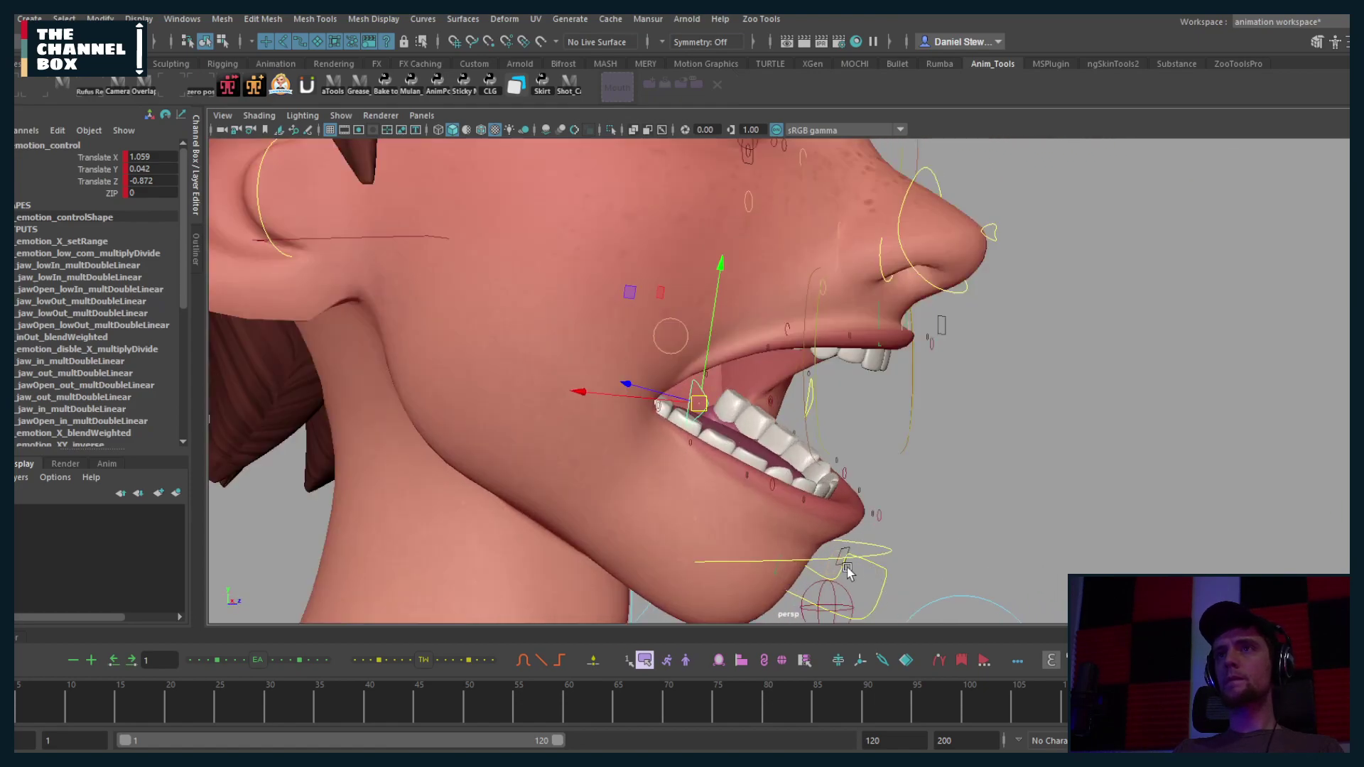
left_click(848, 572)
left_click_drag(847, 572, 886, 566, "alt")
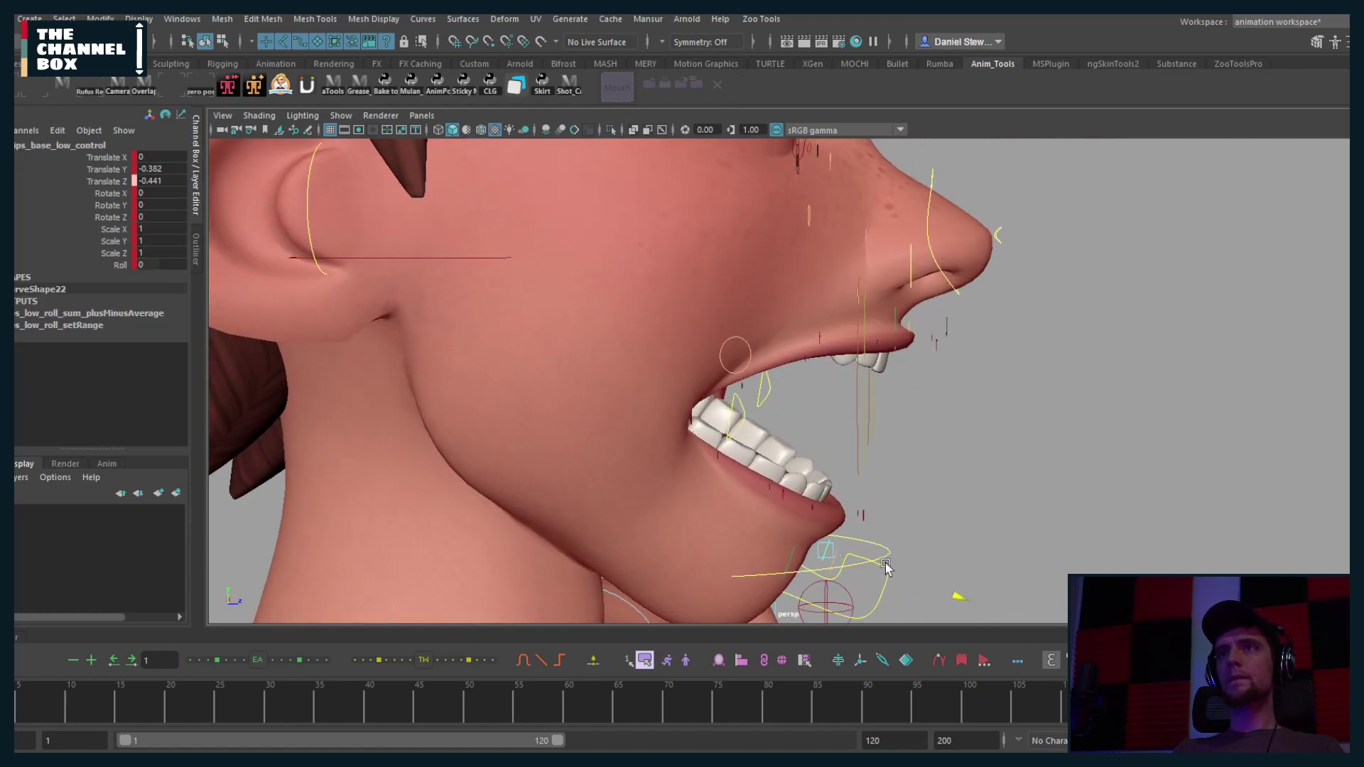
key("w")
middle_click_drag(948, 487, 947, 477)
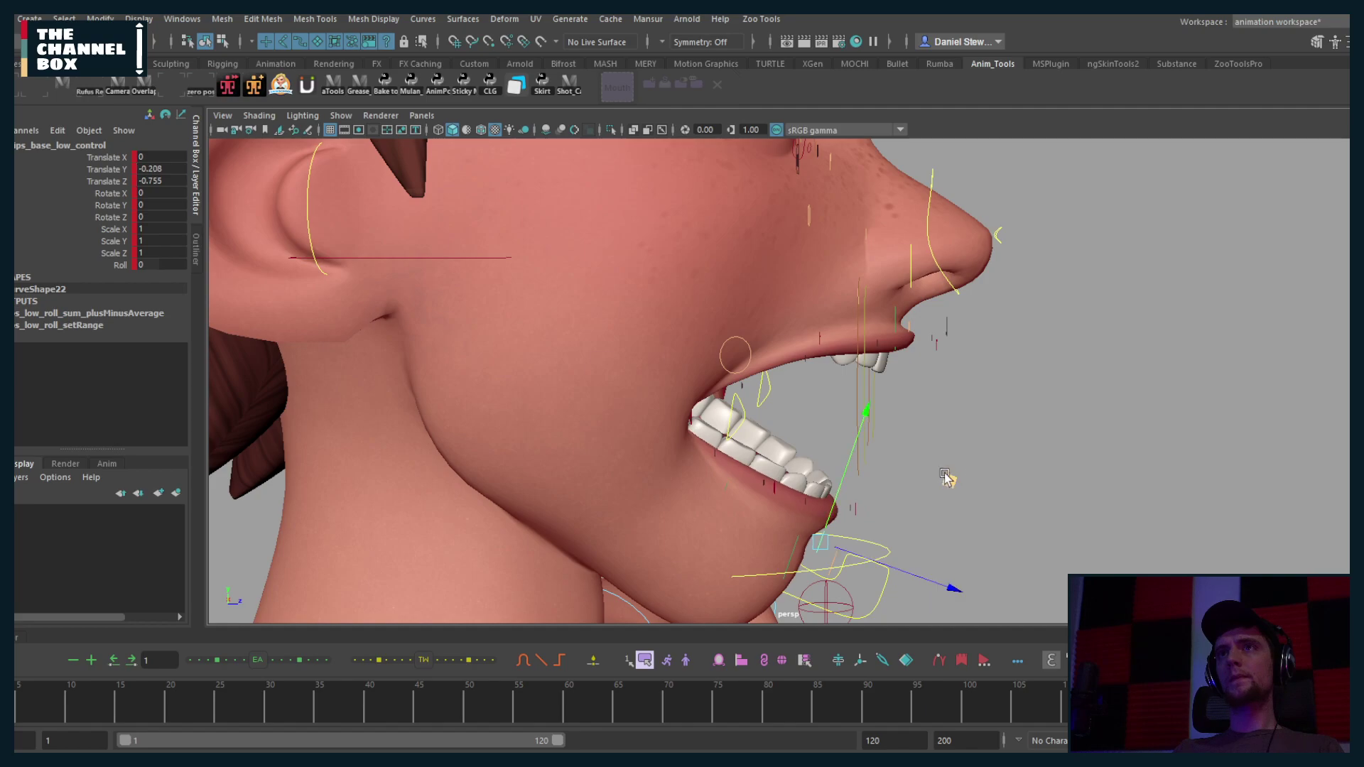
Step: Switch to a two-pane layout with a mouth close-up beside the face
scroll(947, 478, "down", 3)
left_click_drag(962, 471, 784, 455, "alt")
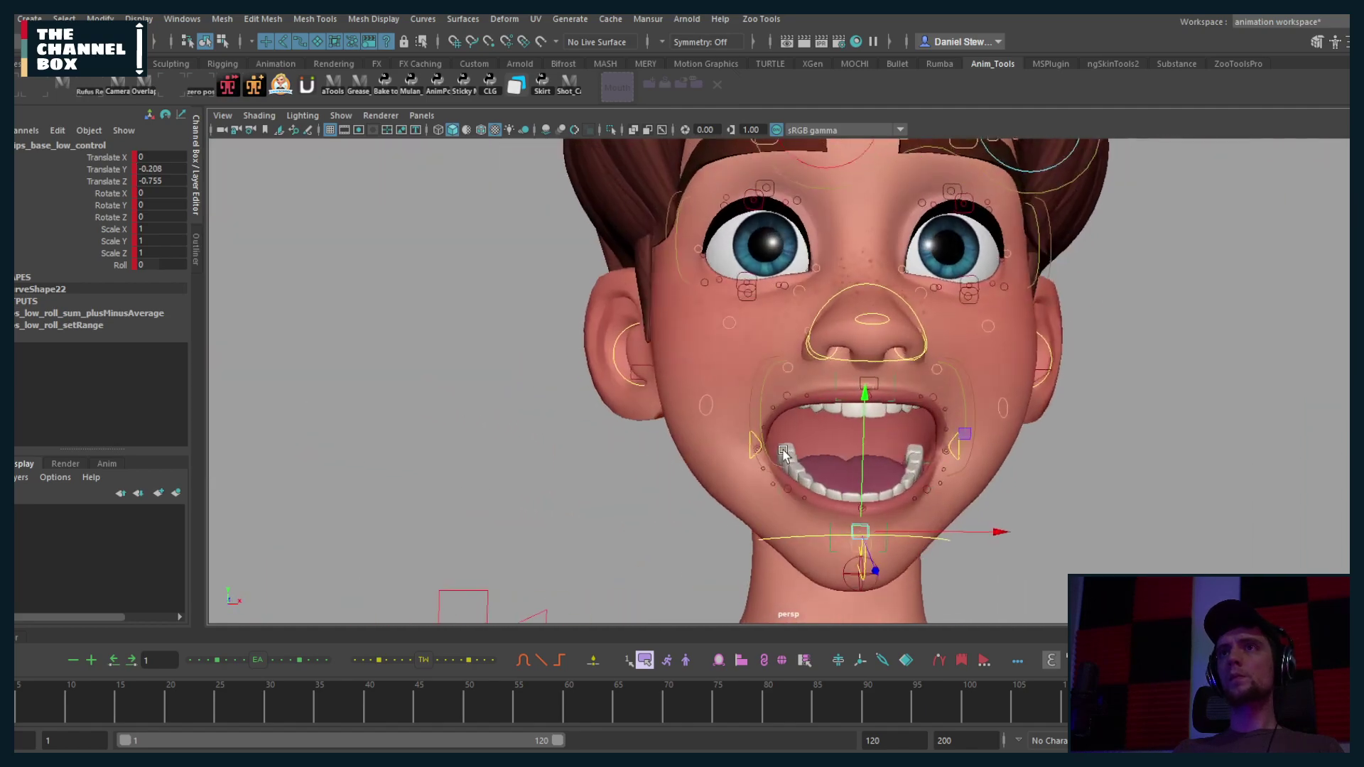
key("space")
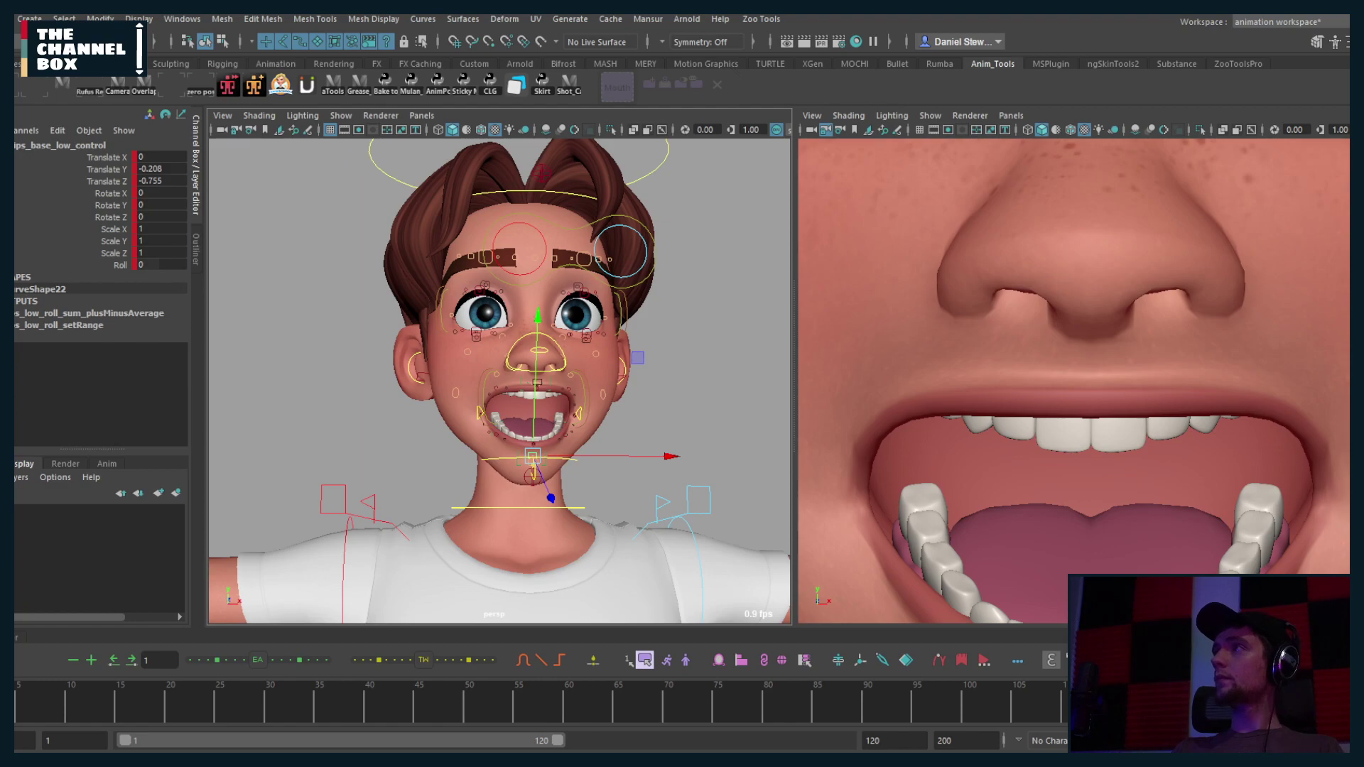
Step: Set Jaw_control Rotate X to 0 to close the mouth, then maximize the face view
middle_click(834, 375)
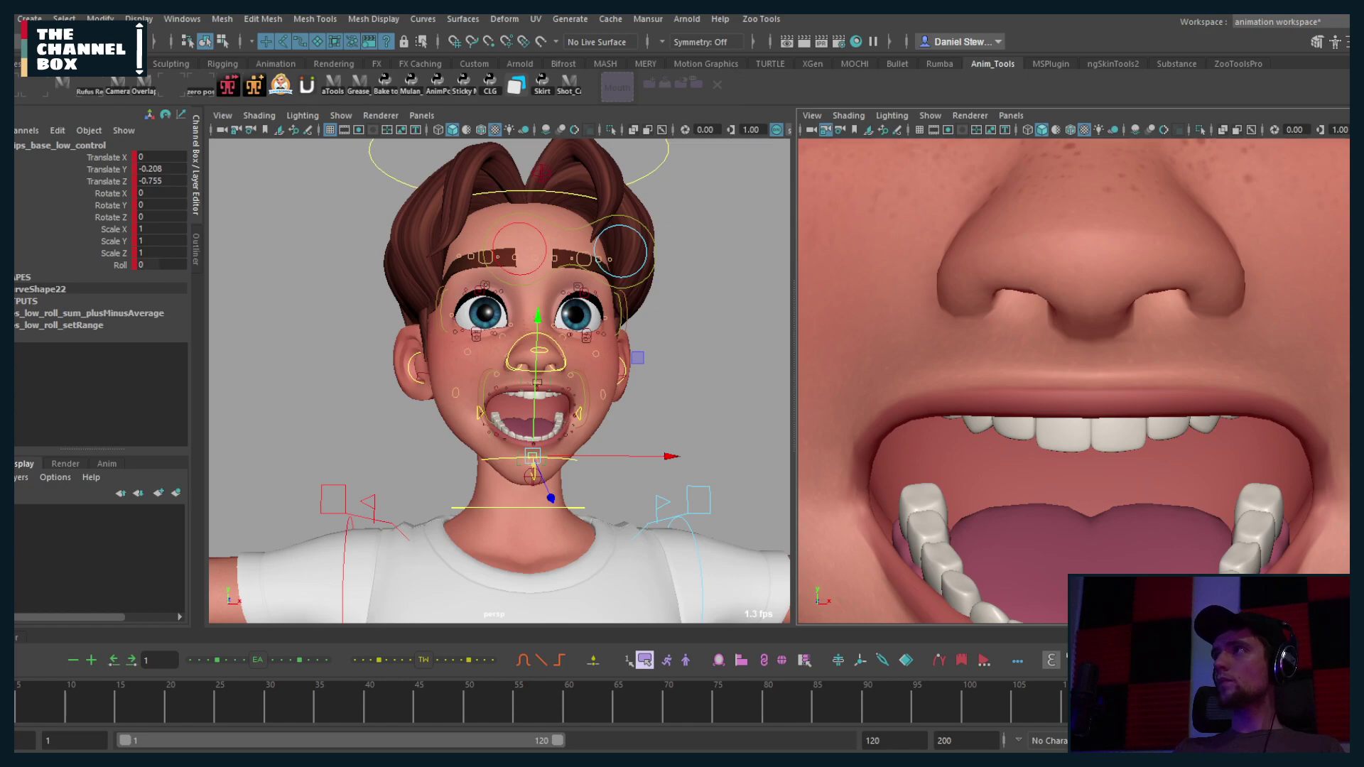
left_click(481, 412)
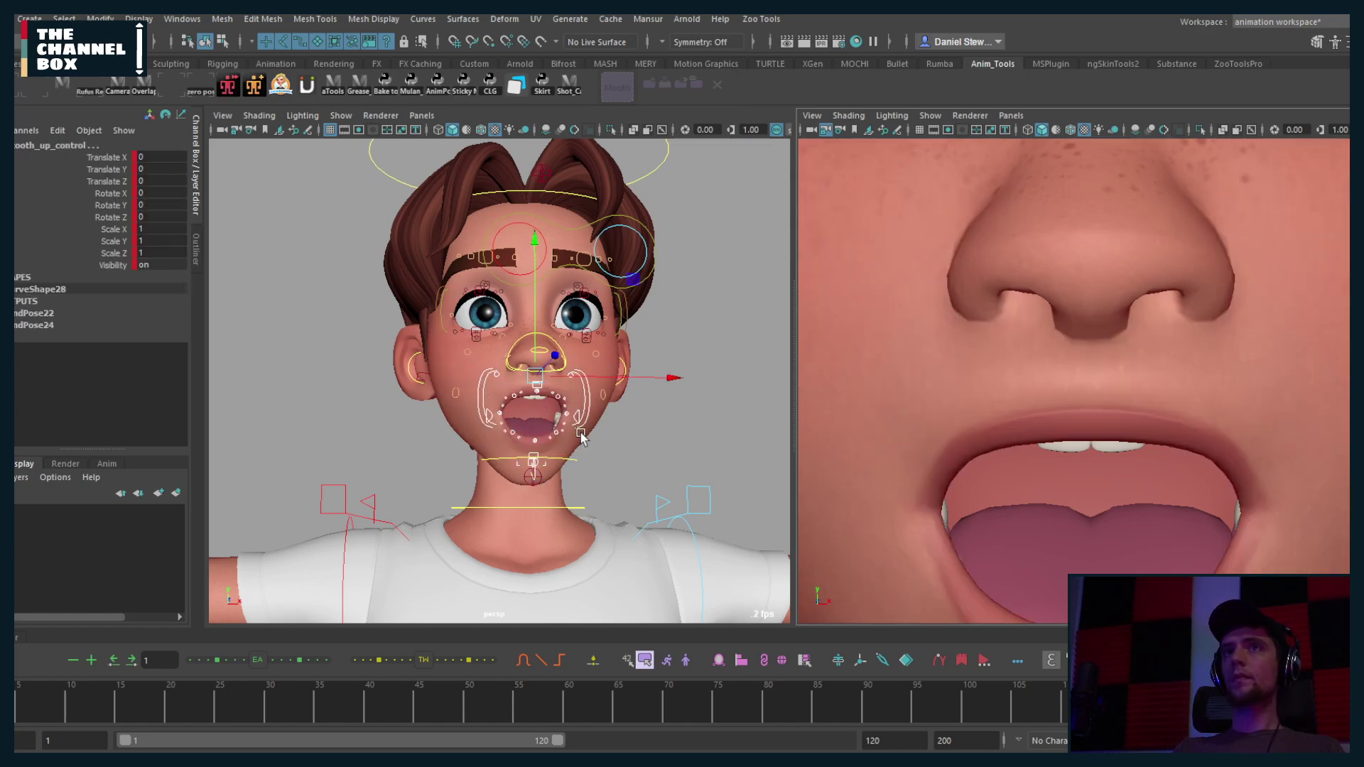
left_click(536, 474)
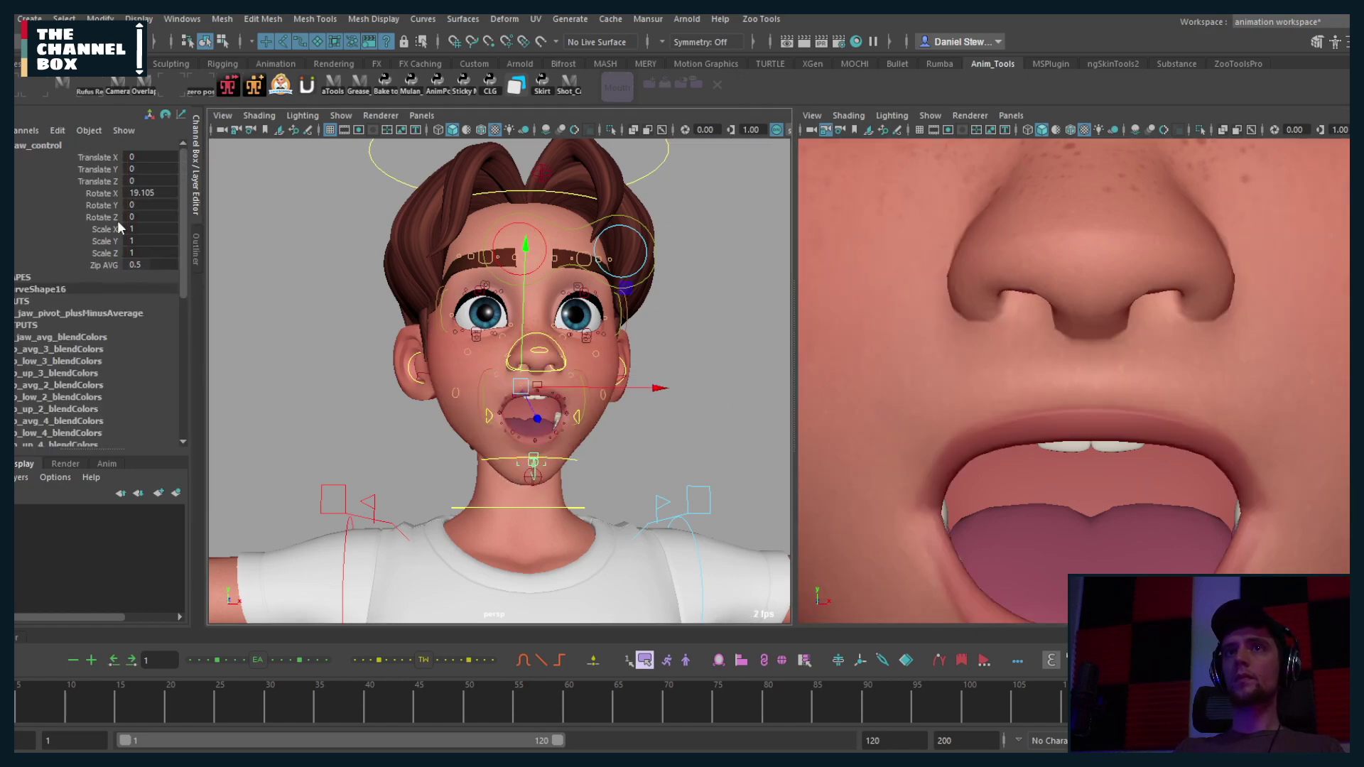
double_click(146, 192)
type("0")
key("Return")
left_click(277, 357)
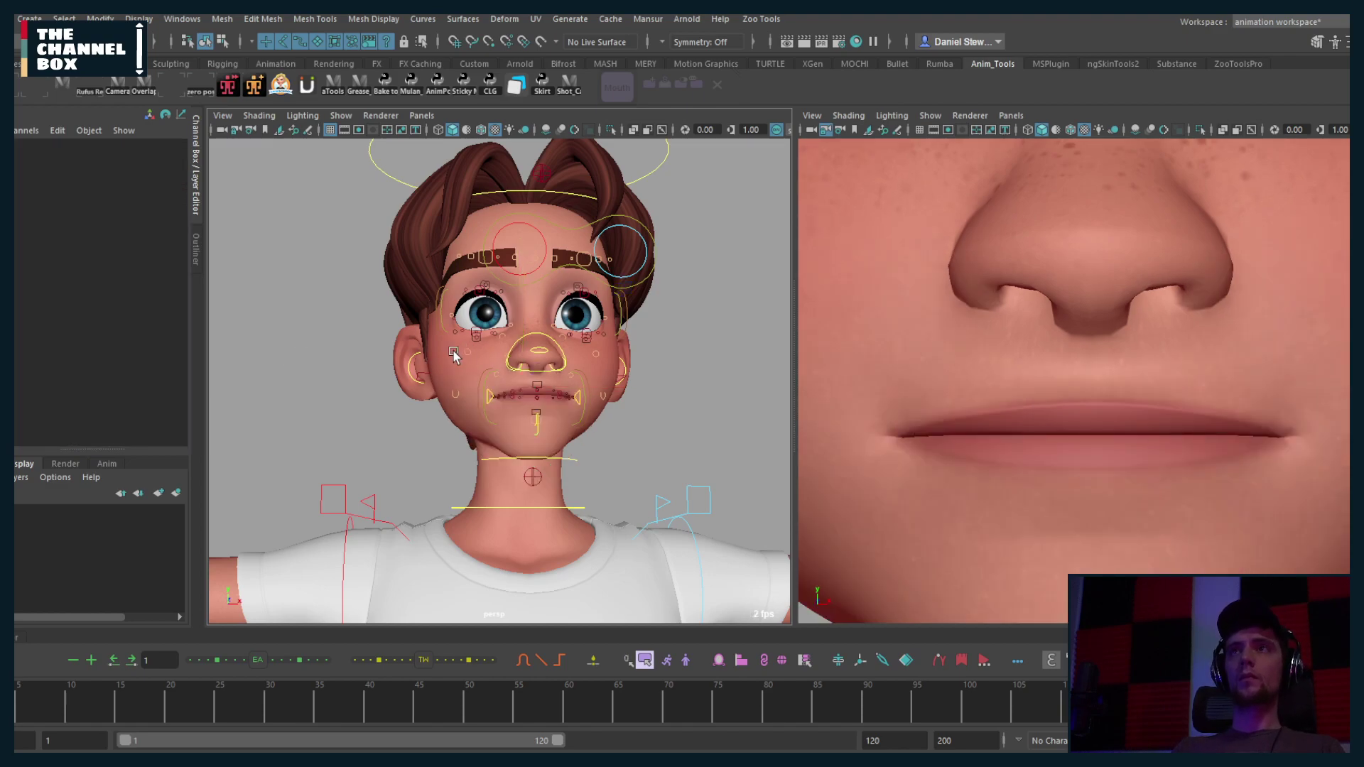
key("space")
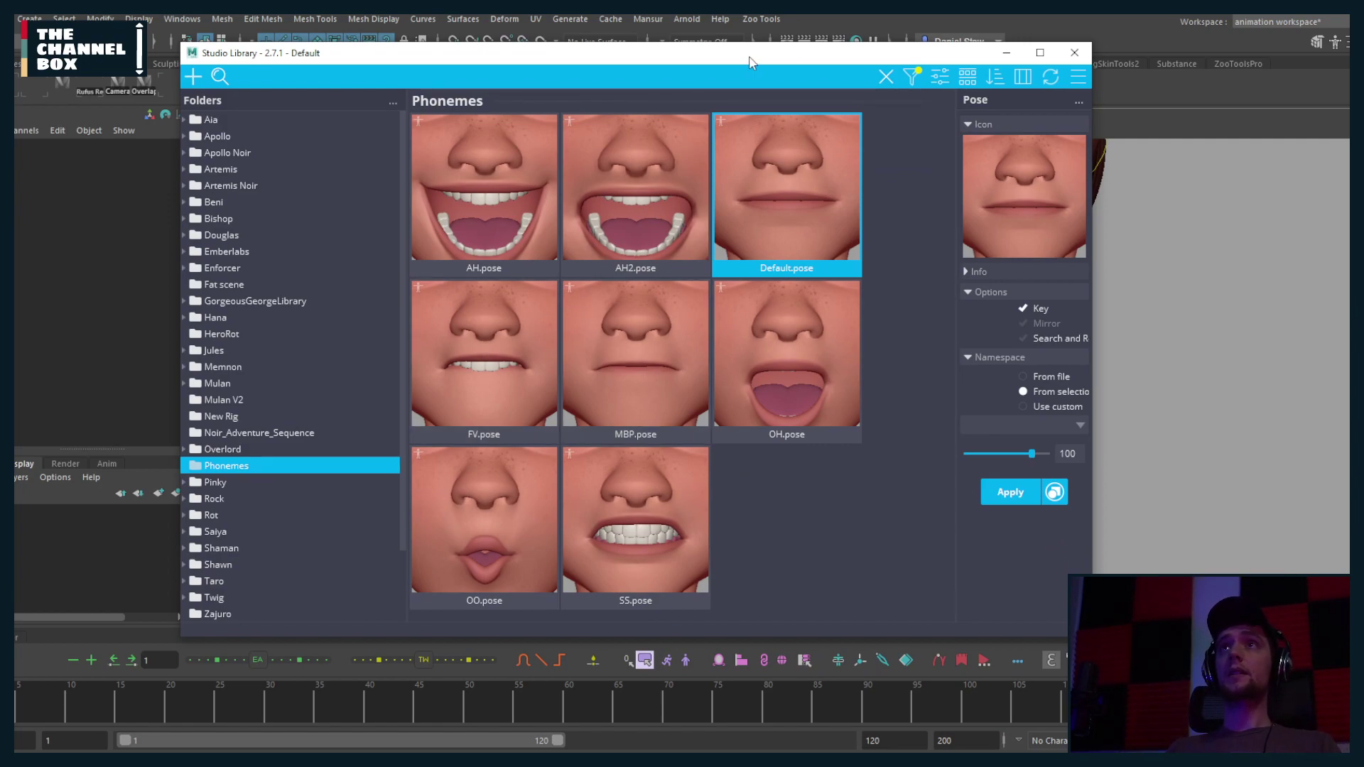
Step: Move Studio Library off screen and start a new scene without saving the character
left_click_drag(752, 62, 1363, 64)
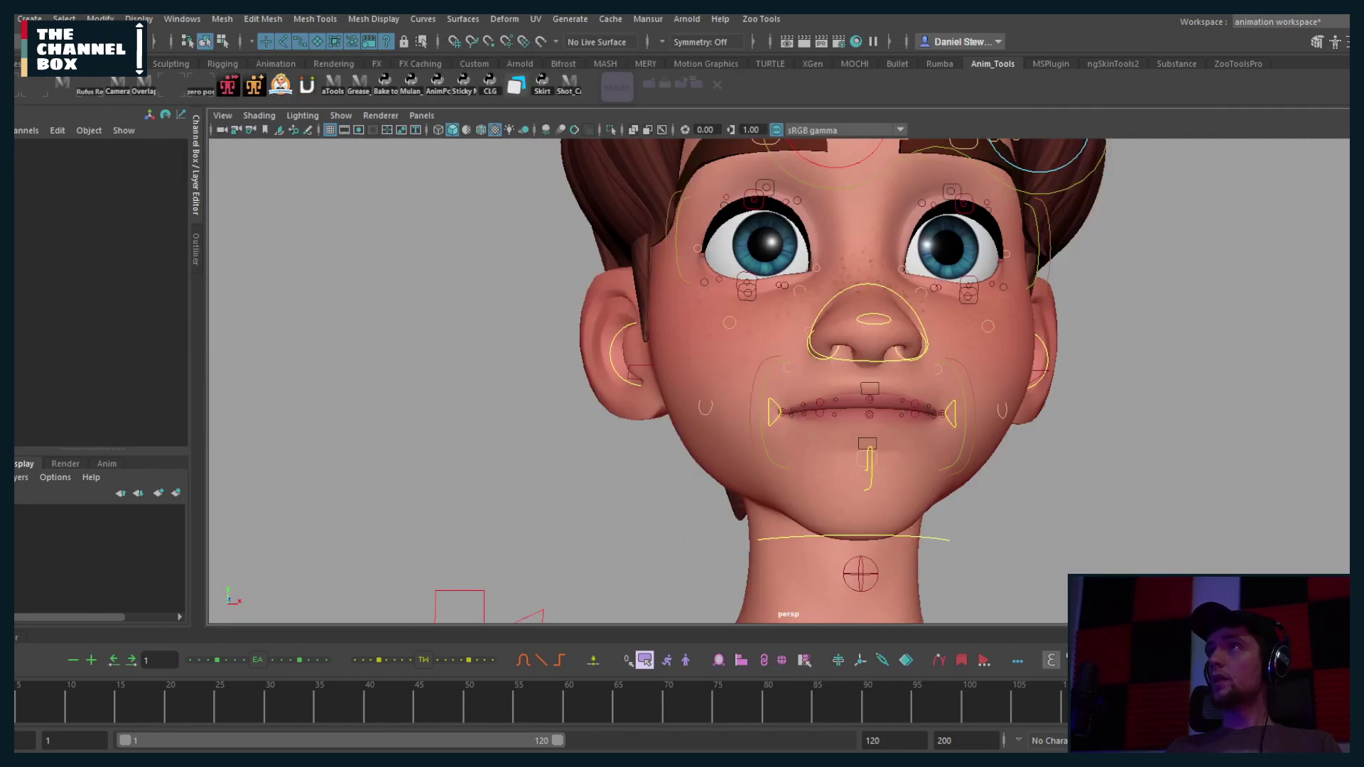
scroll(897, 318, "down", 3)
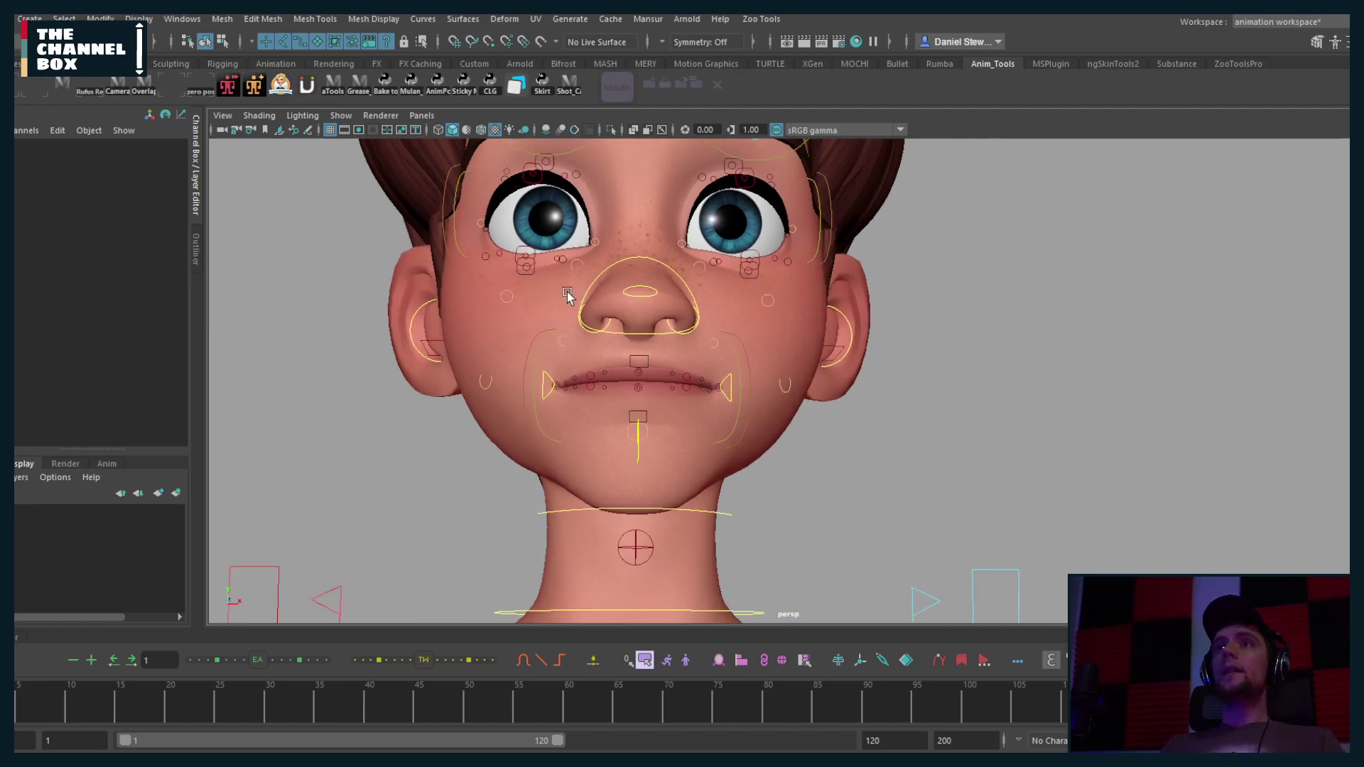
left_click_drag(896, 318, 278, 260, "alt")
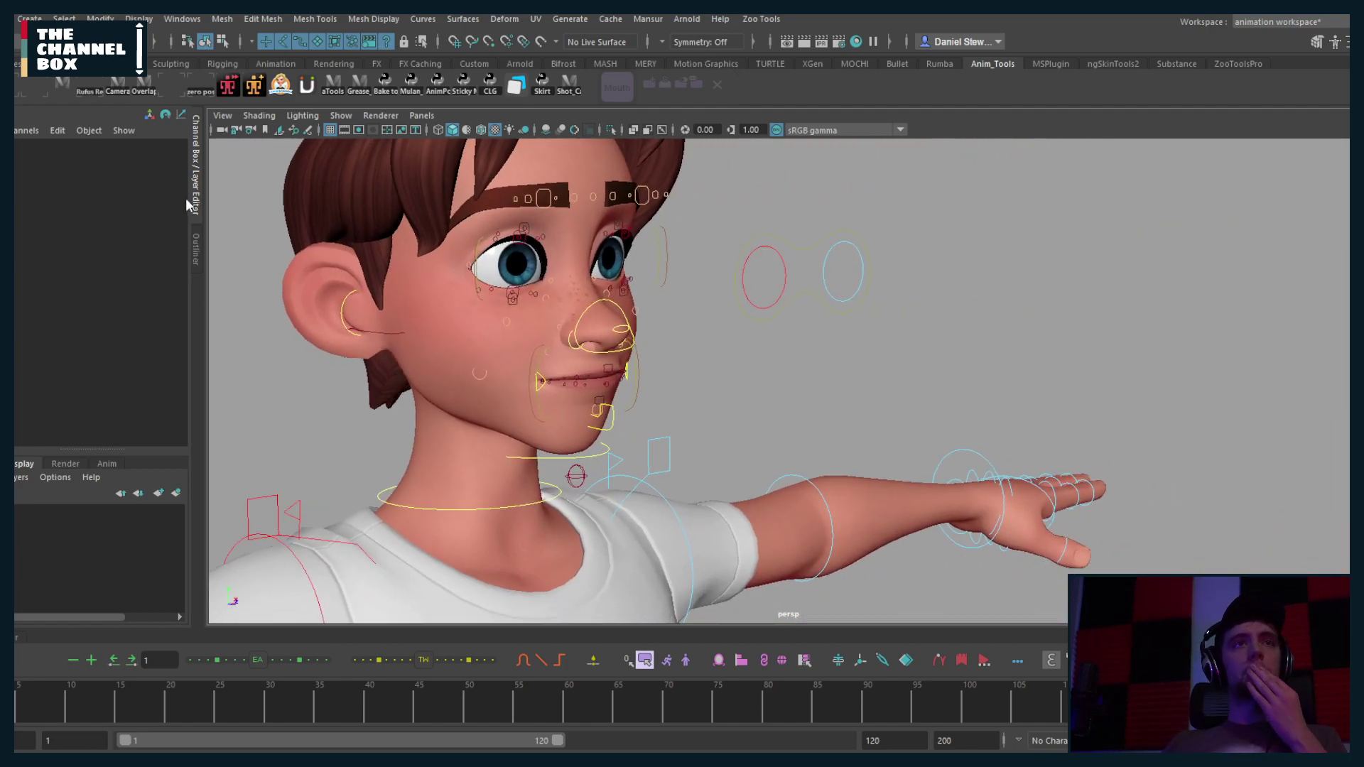
left_click(14, 18)
left_click(42, 55)
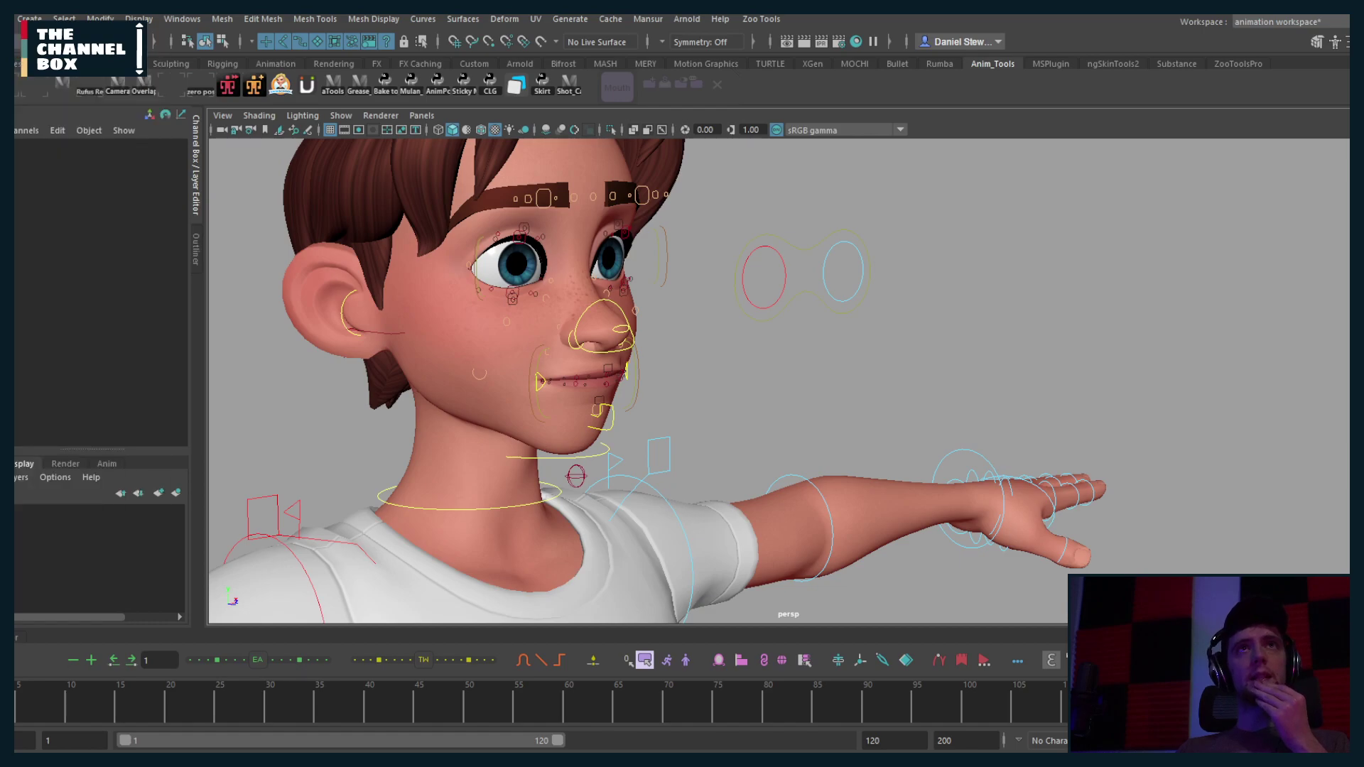
left_click(681, 395)
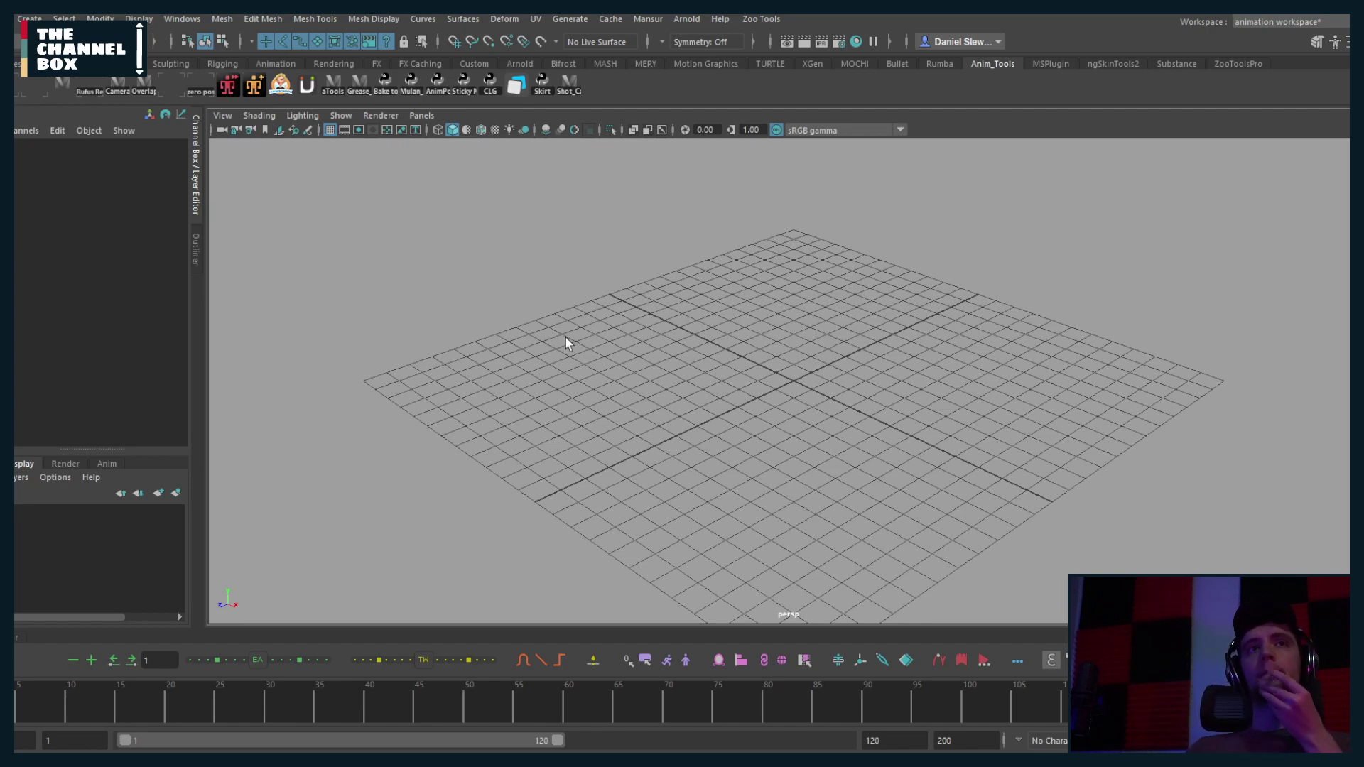
Step: Dismiss the File menu and open File Explorer, moving it to the right
left_click(14, 18)
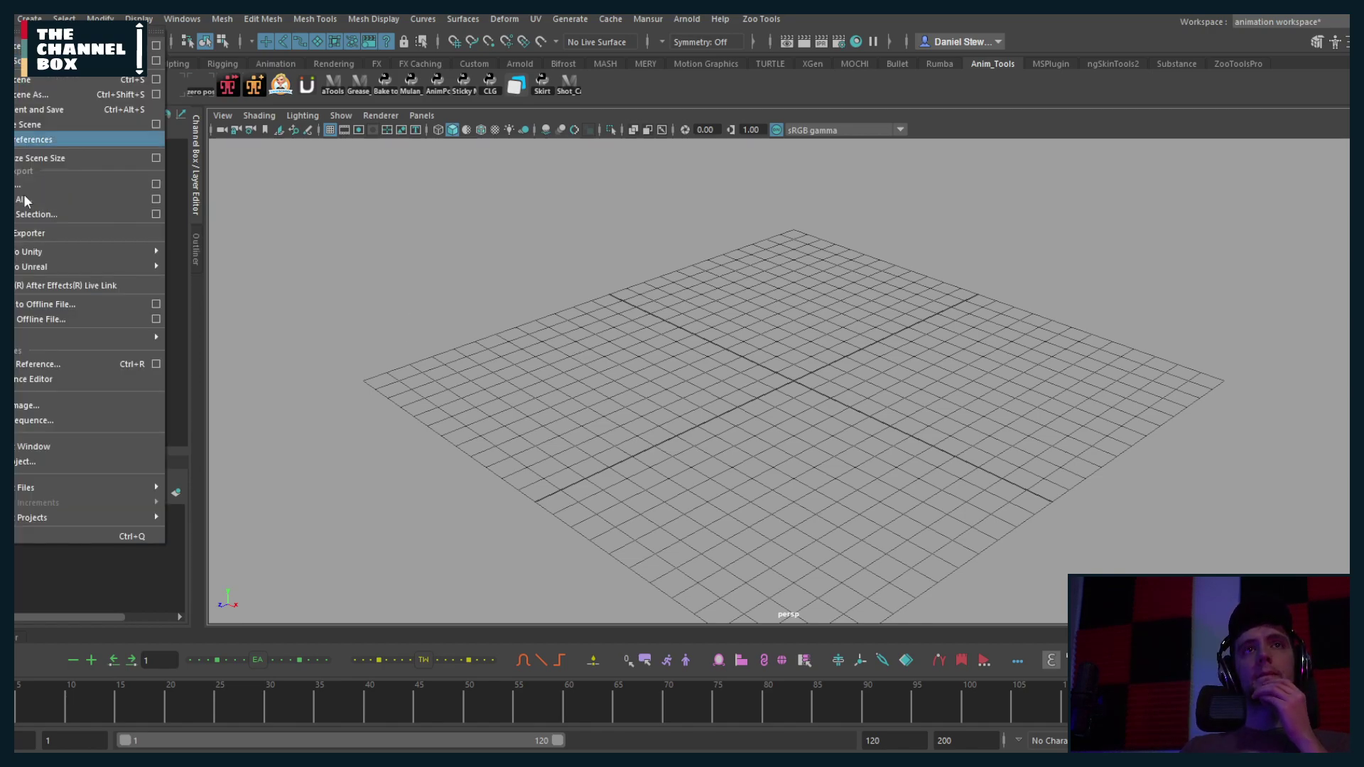
mouse_move(36, 519)
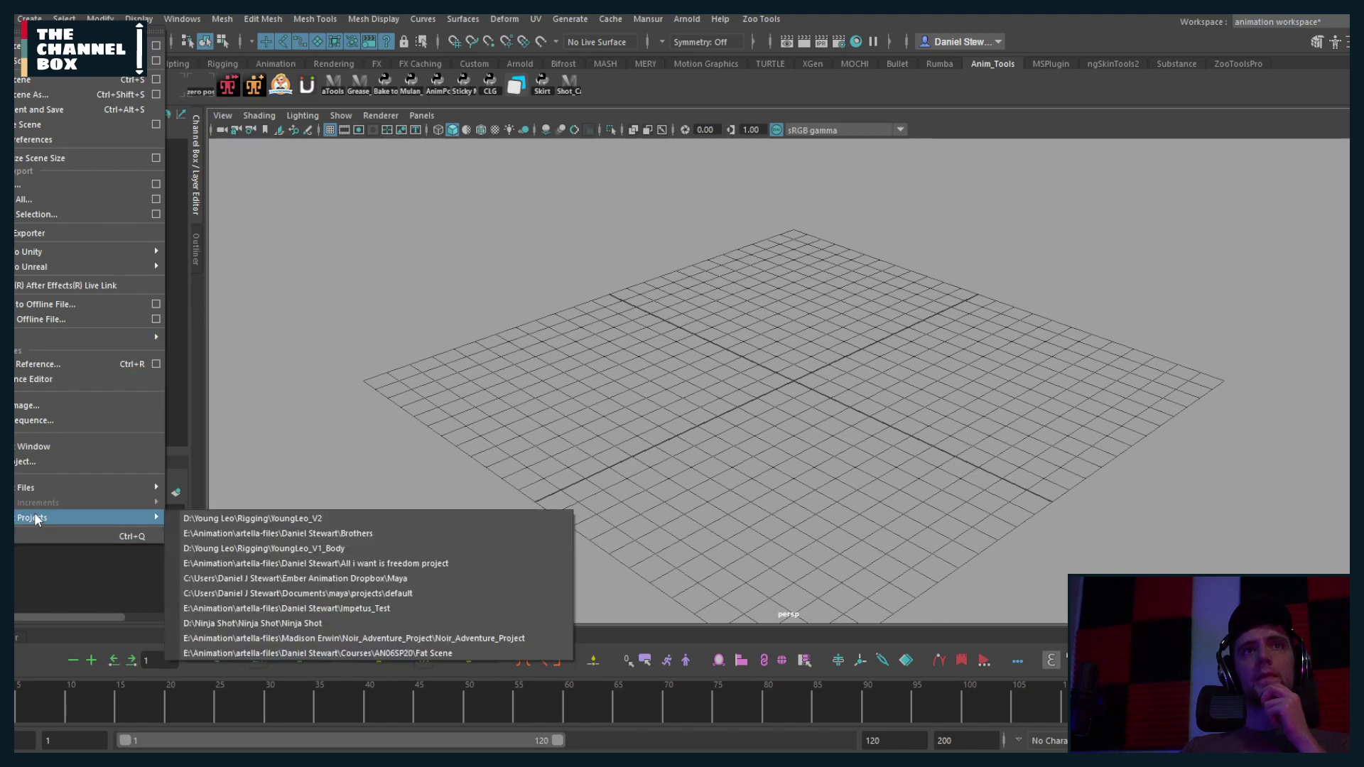
left_click(551, 346)
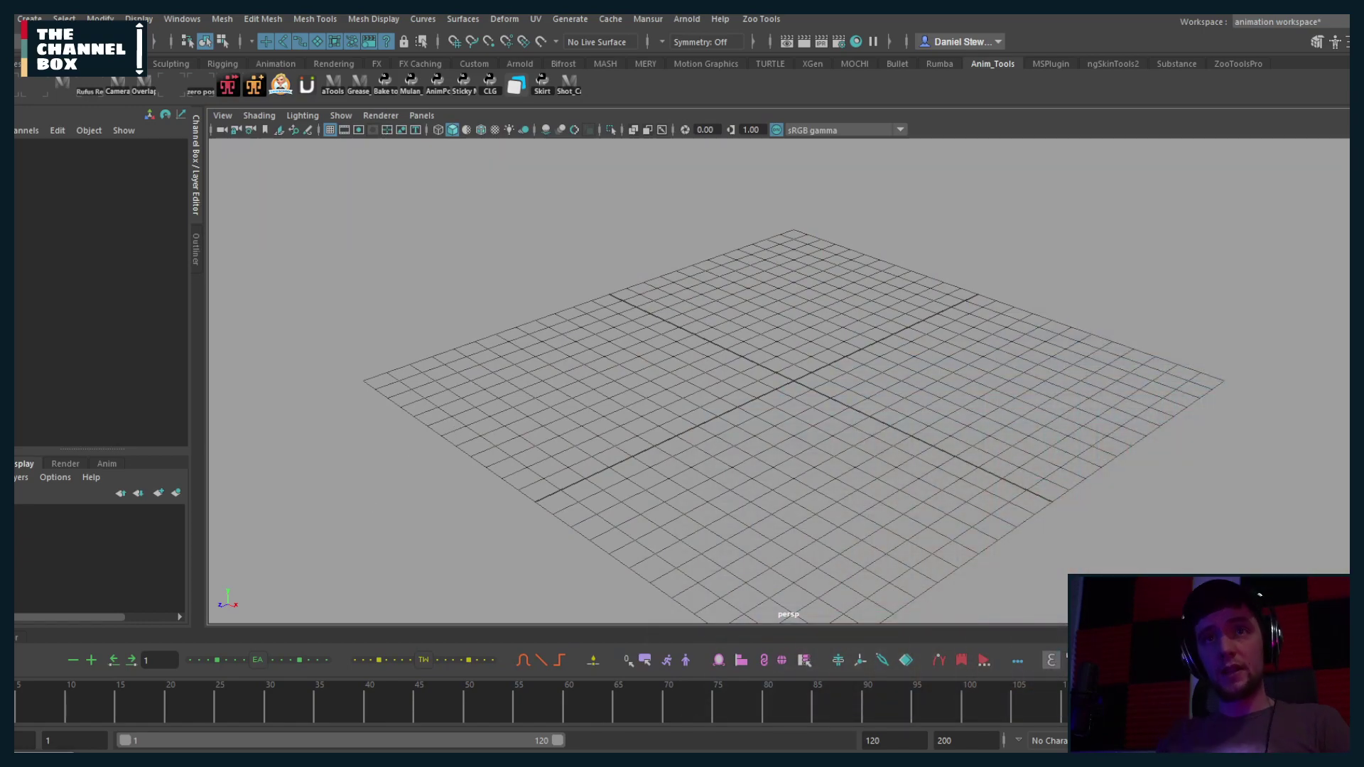
key("super+e")
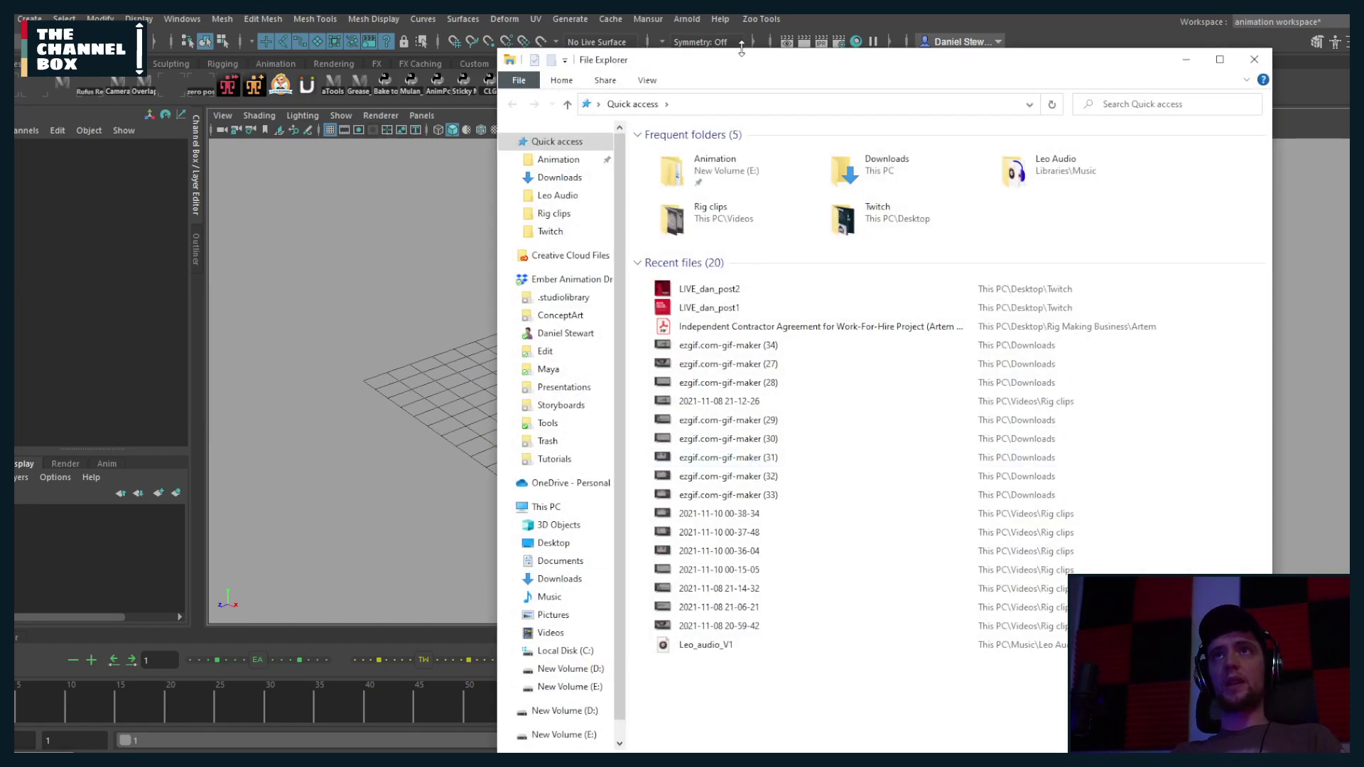
left_click_drag(743, 69, 830, 86)
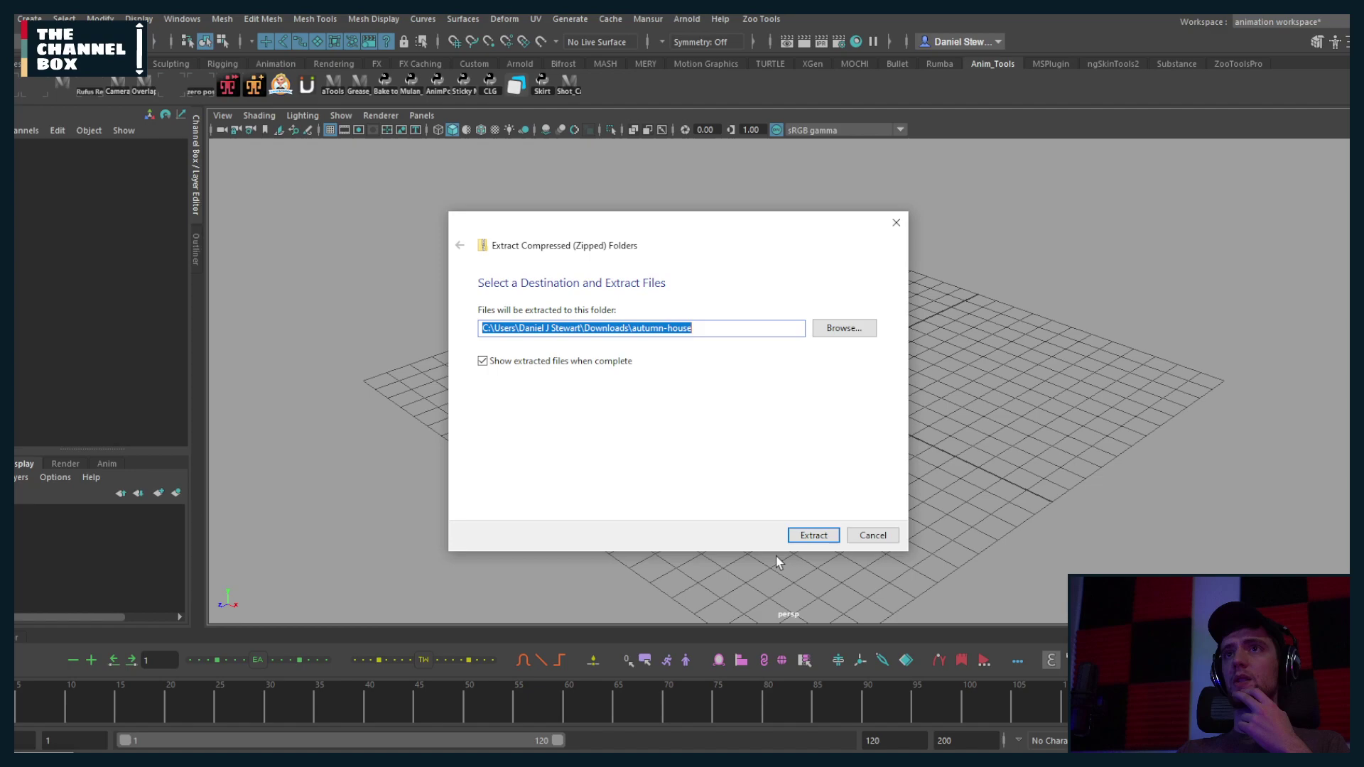
Step: Extract the compressed folder's files and go back to the Maya scene
left_click(809, 536)
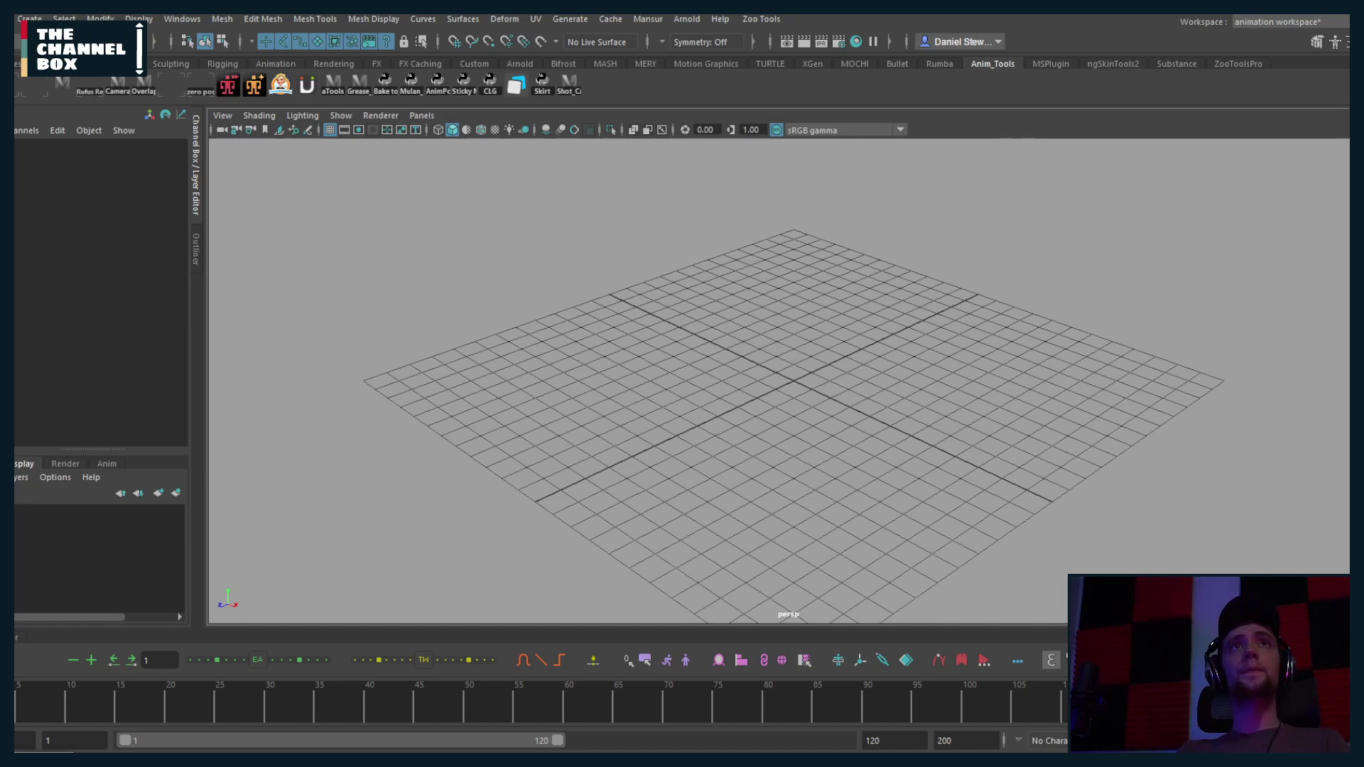
left_click(14, 19)
Step: Import the house-and-car diorama scene from the Documents folder
left_click(21, 184)
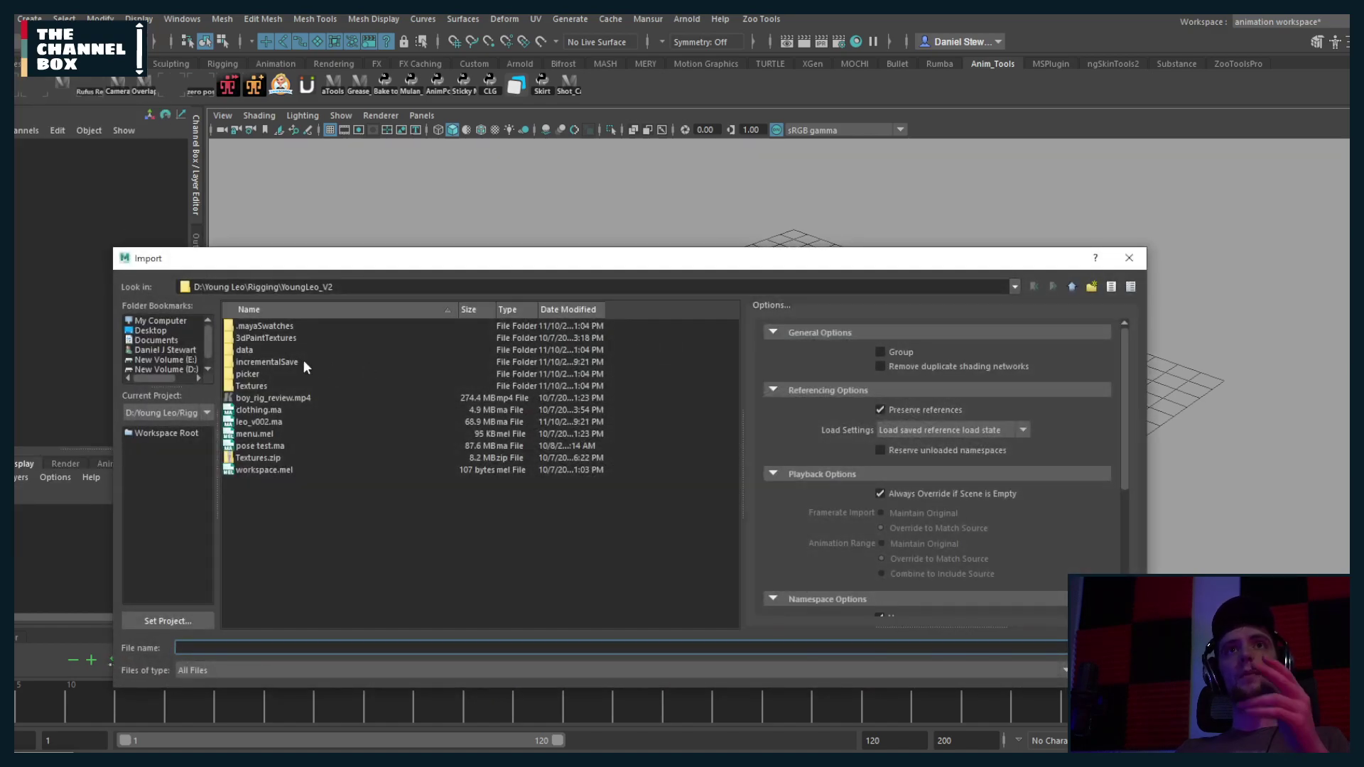
left_click(162, 339)
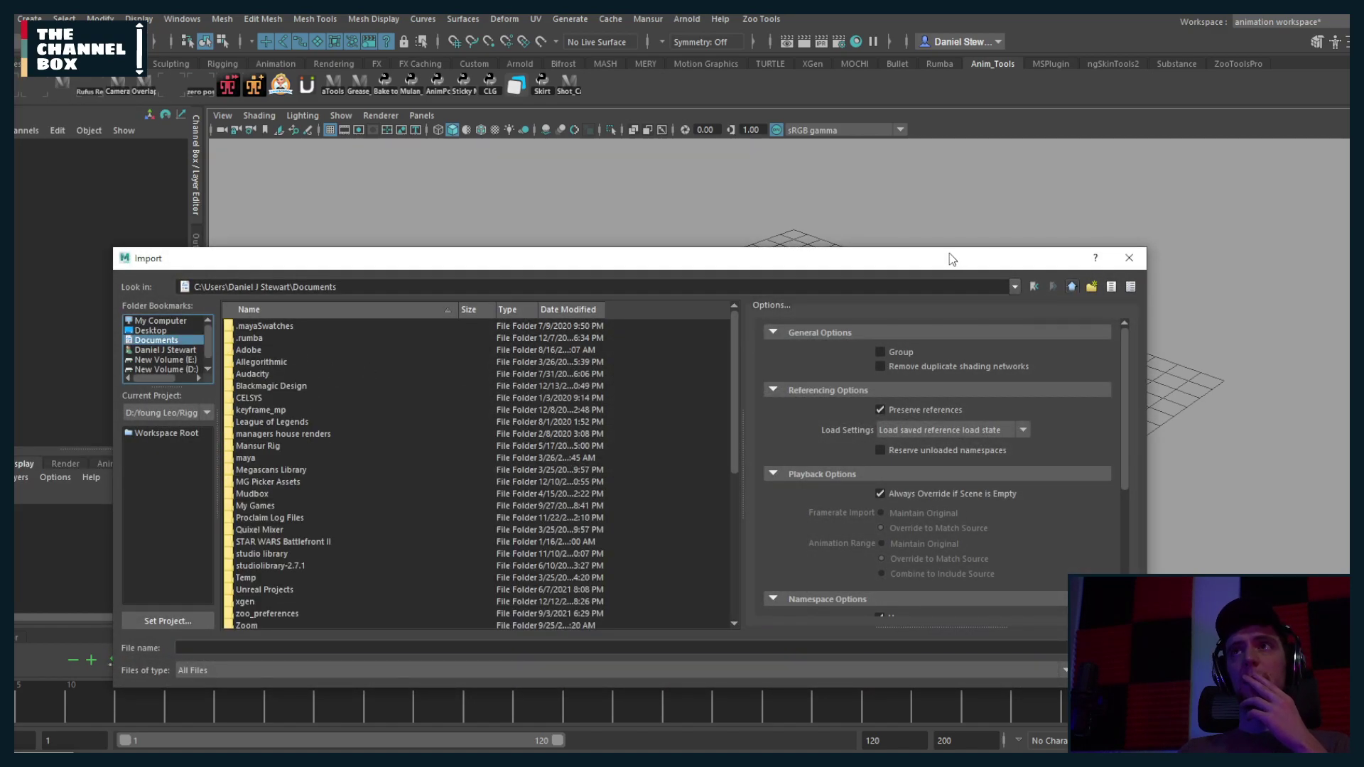
left_click_drag(952, 259, 1363, 249)
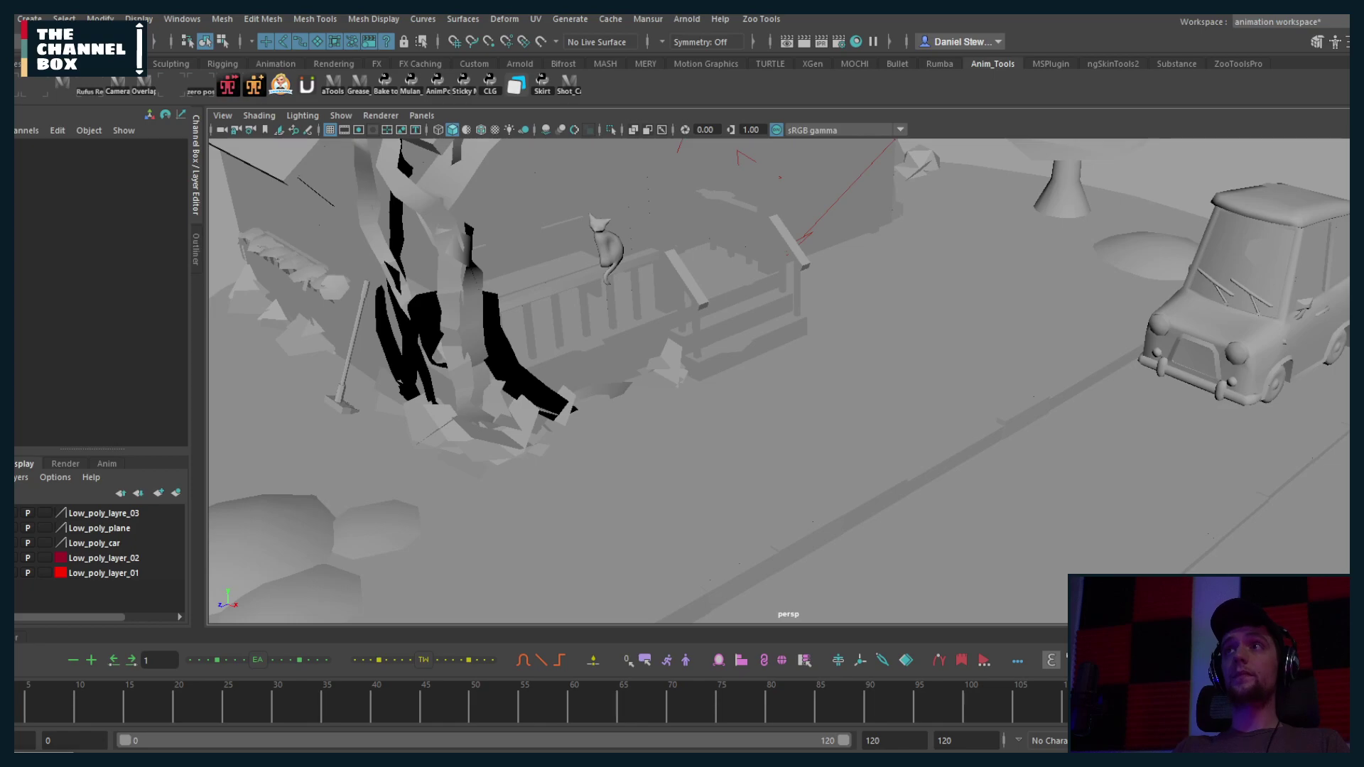
Step: Frame the diorama and delete directionalLight1 in the Outliner
key("a")
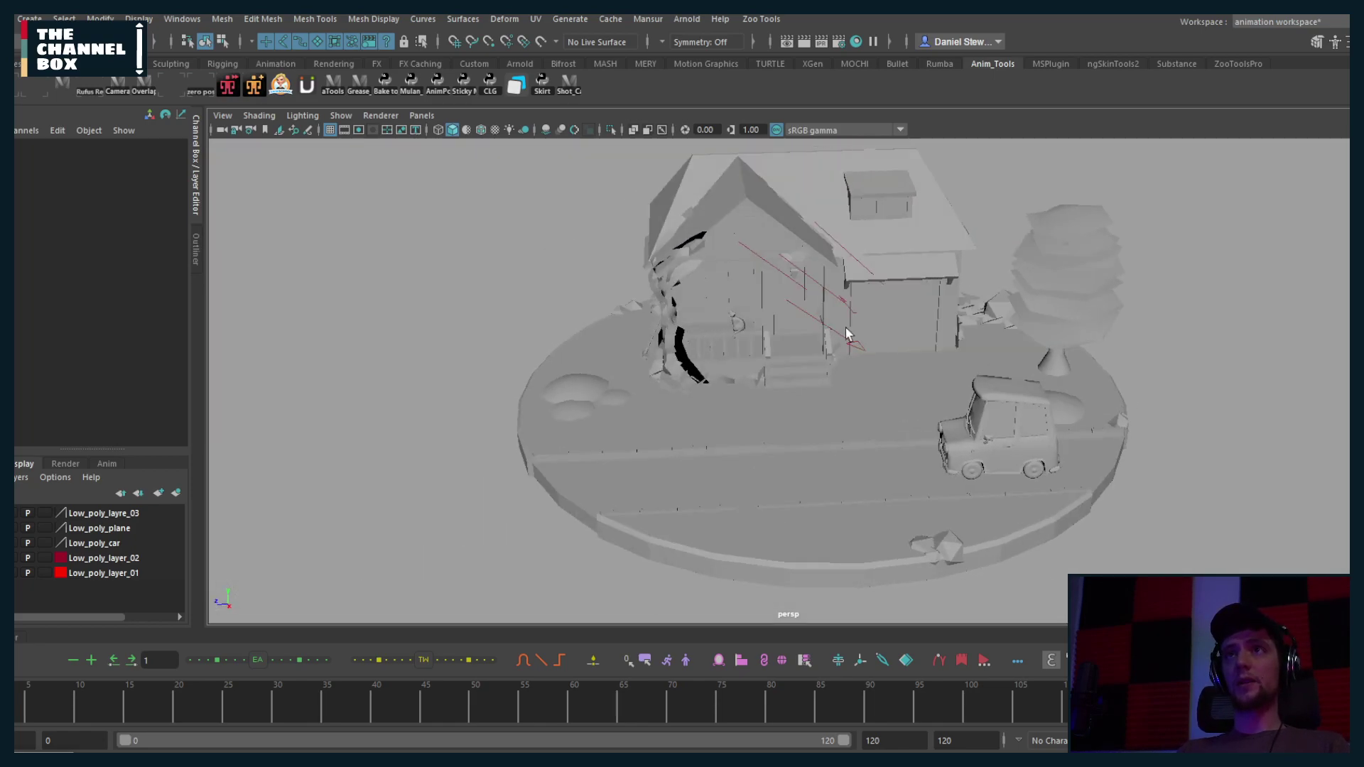
left_click(183, 19)
left_click(200, 177)
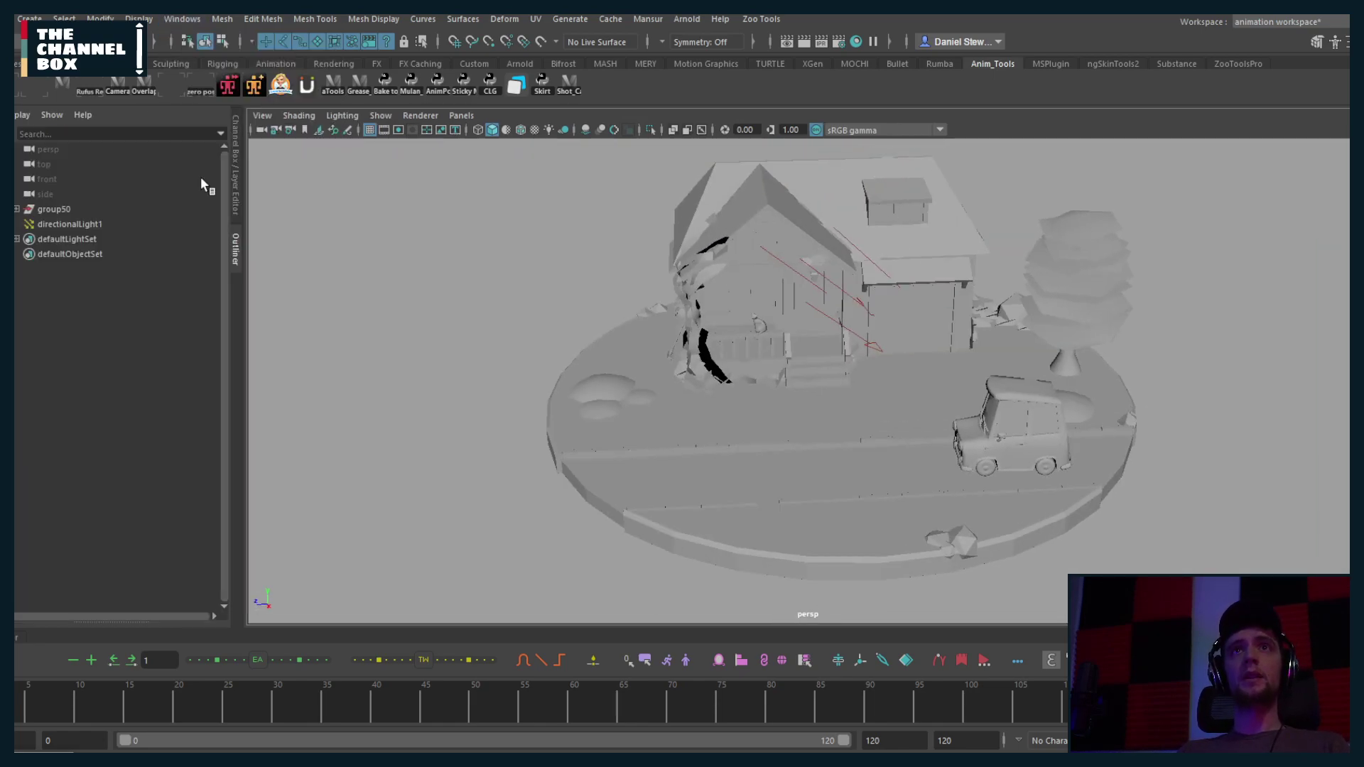
left_click(44, 224)
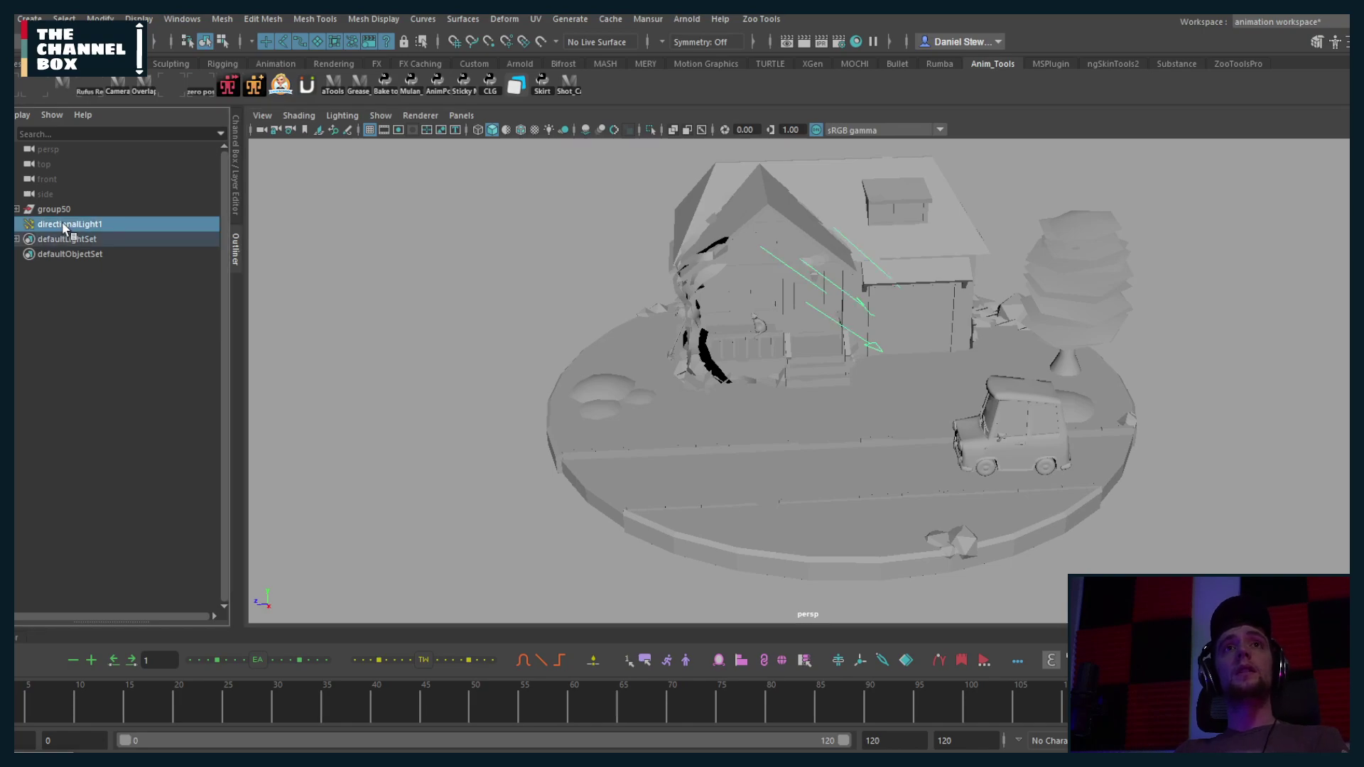
key("Delete")
Step: Locate the car mesh in the Outliner and rename it car_Geo
left_click(16, 209)
scroll(80, 284, "down", 5)
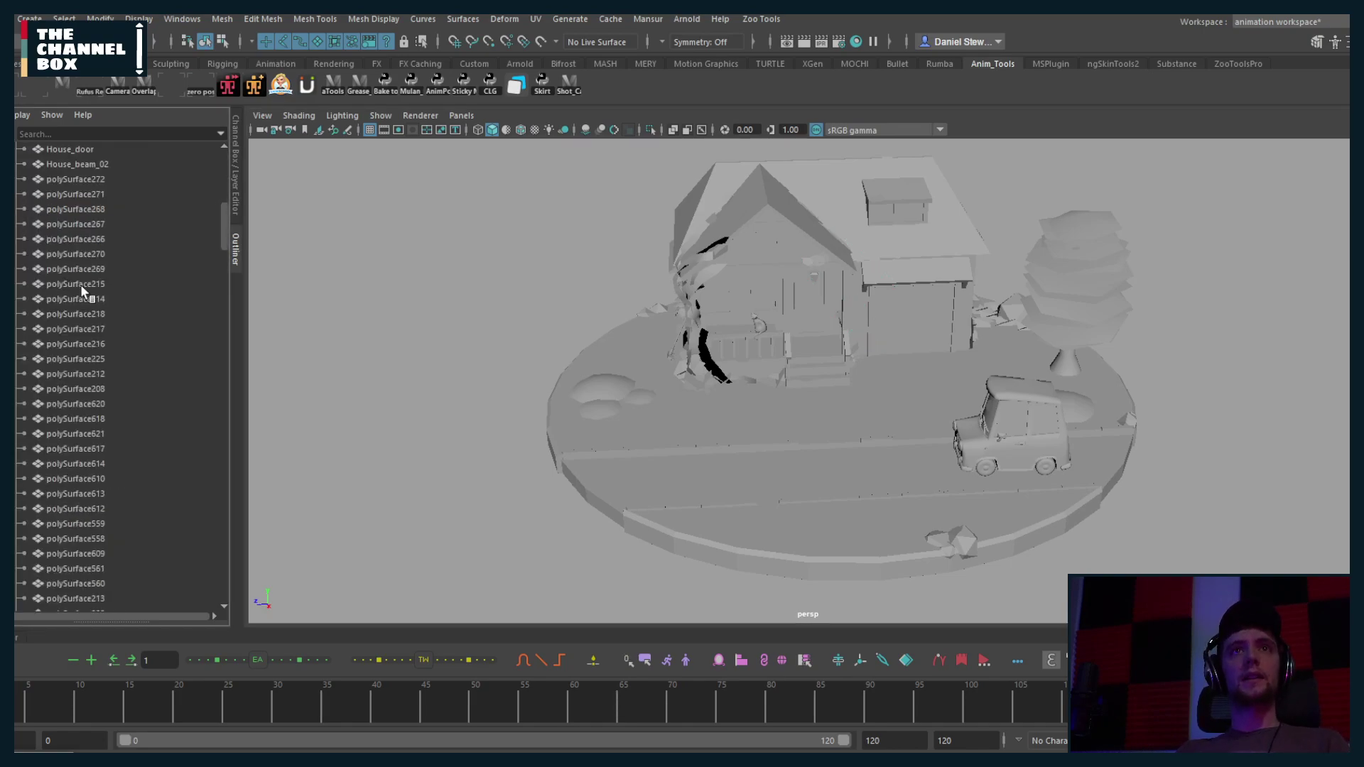
scroll(91, 298, "down", 15)
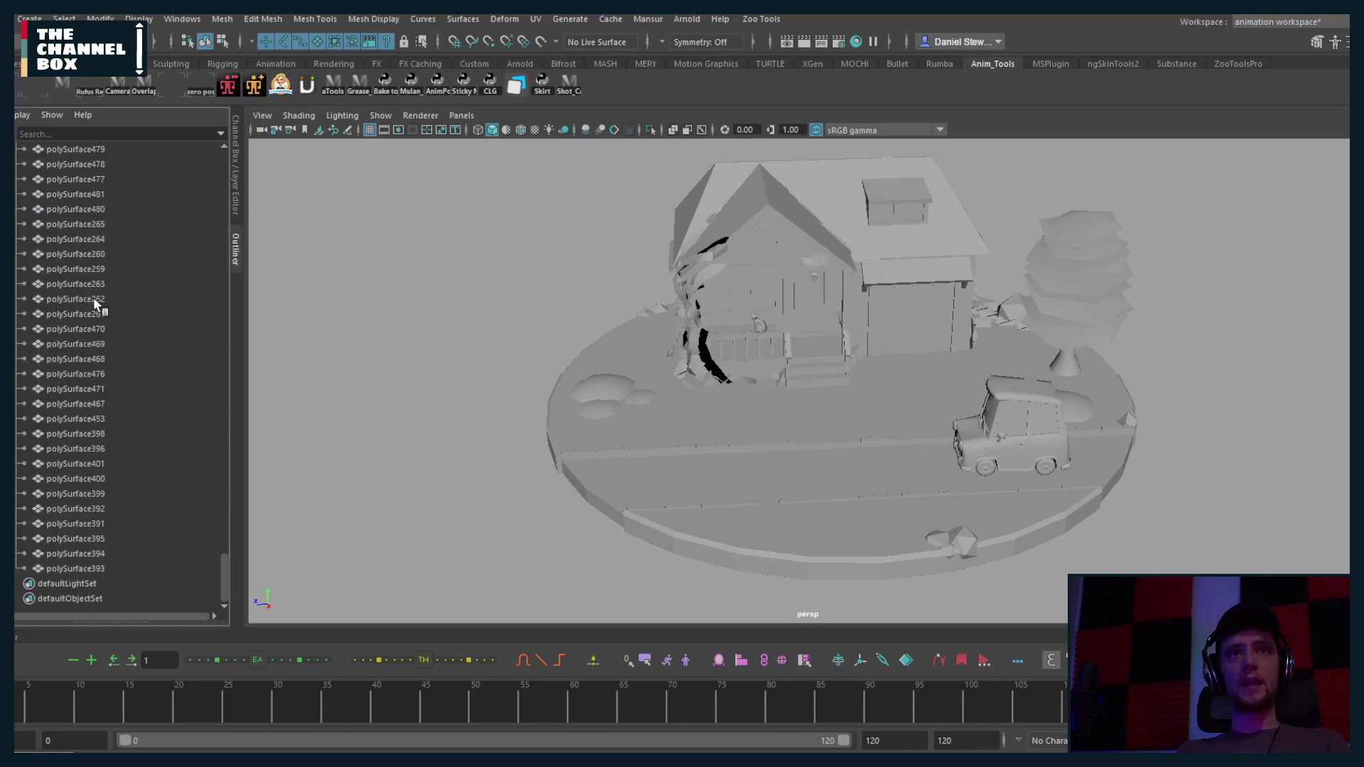
scroll(817, 334, "up", 5)
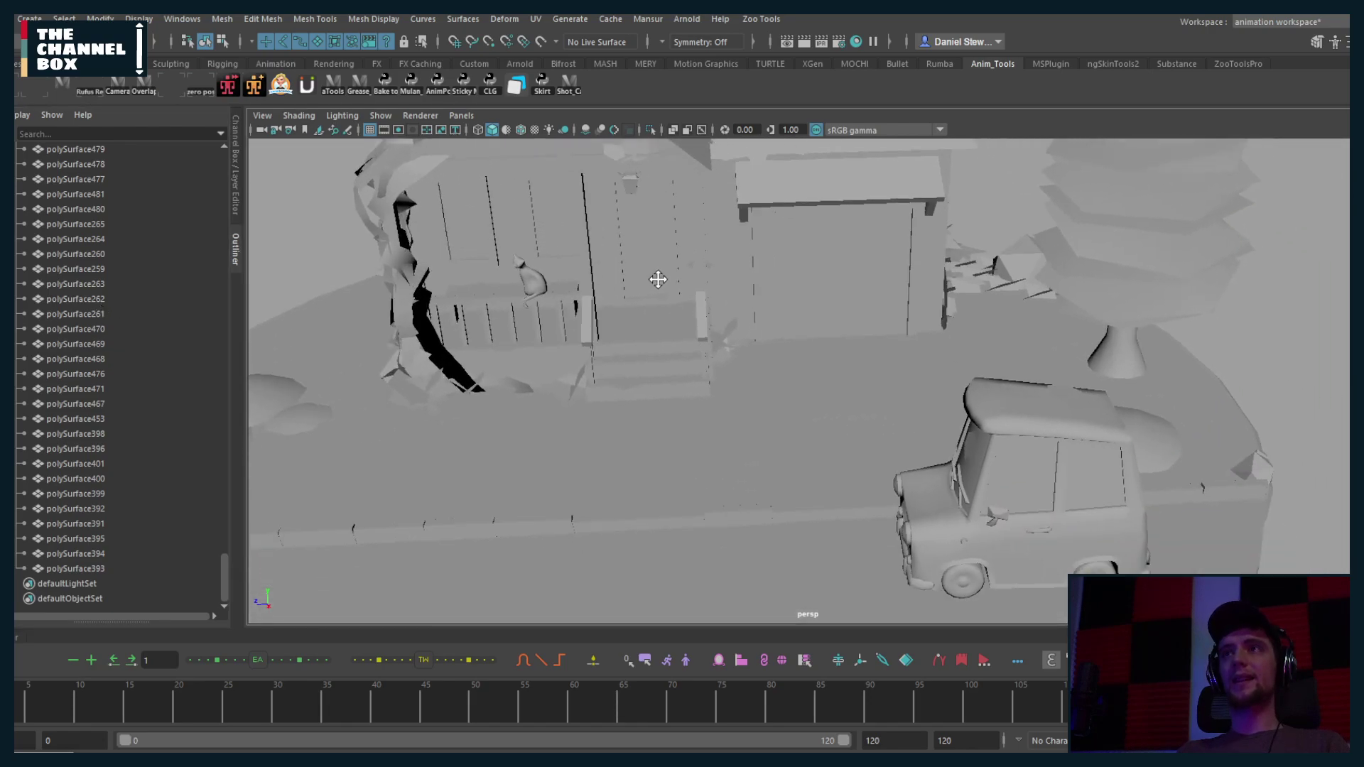
left_click(975, 489)
left_click_drag(969, 462, 781, 455, "alt")
scroll(88, 424, "up", 10)
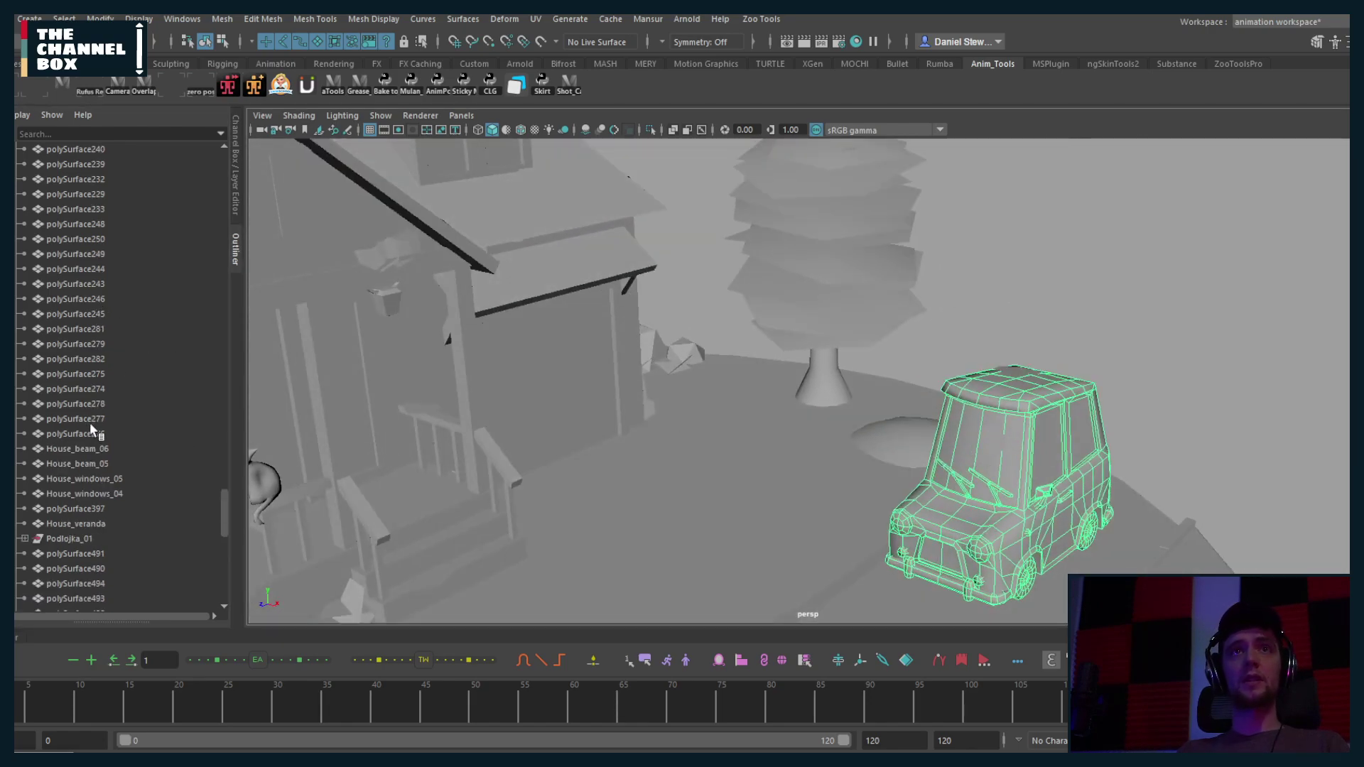
scroll(91, 412, "up", 6)
scroll(91, 407, "down", 9)
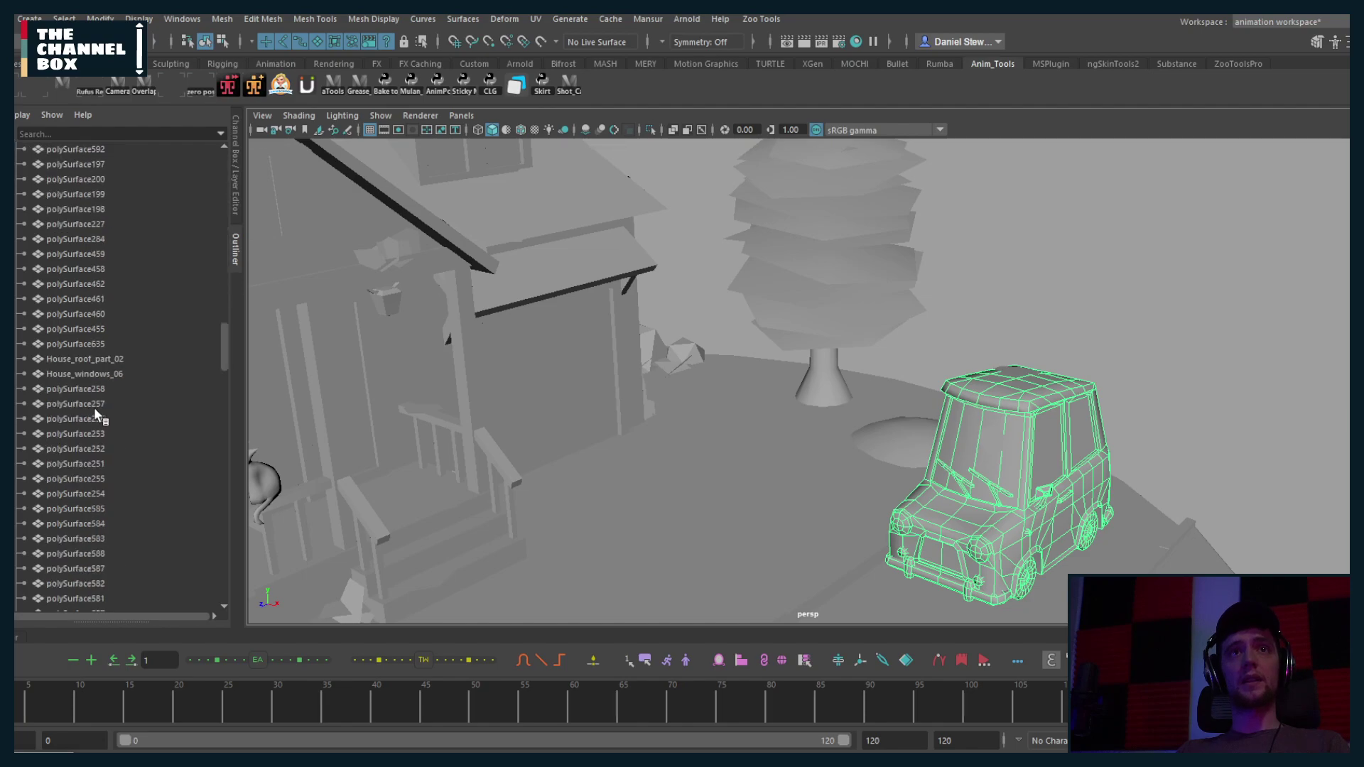
double_click(72, 374)
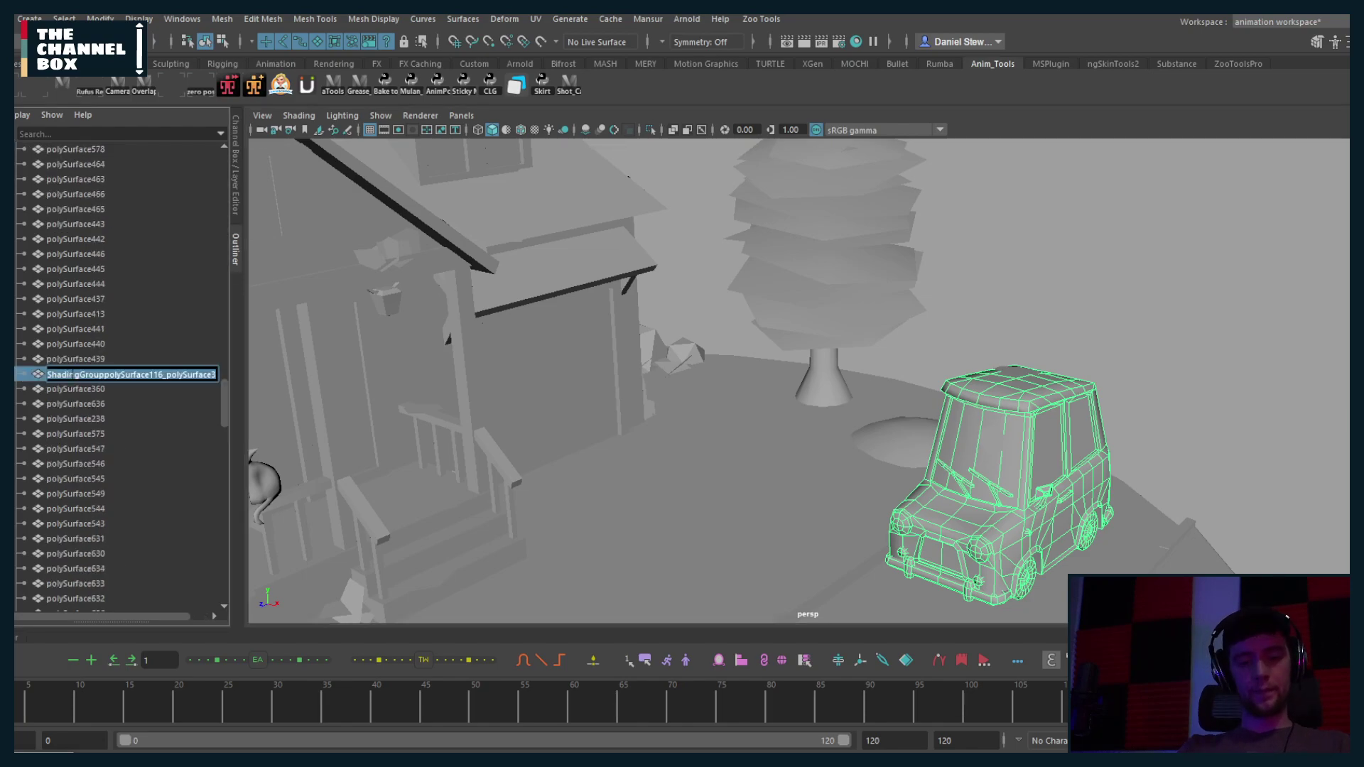
type("c")
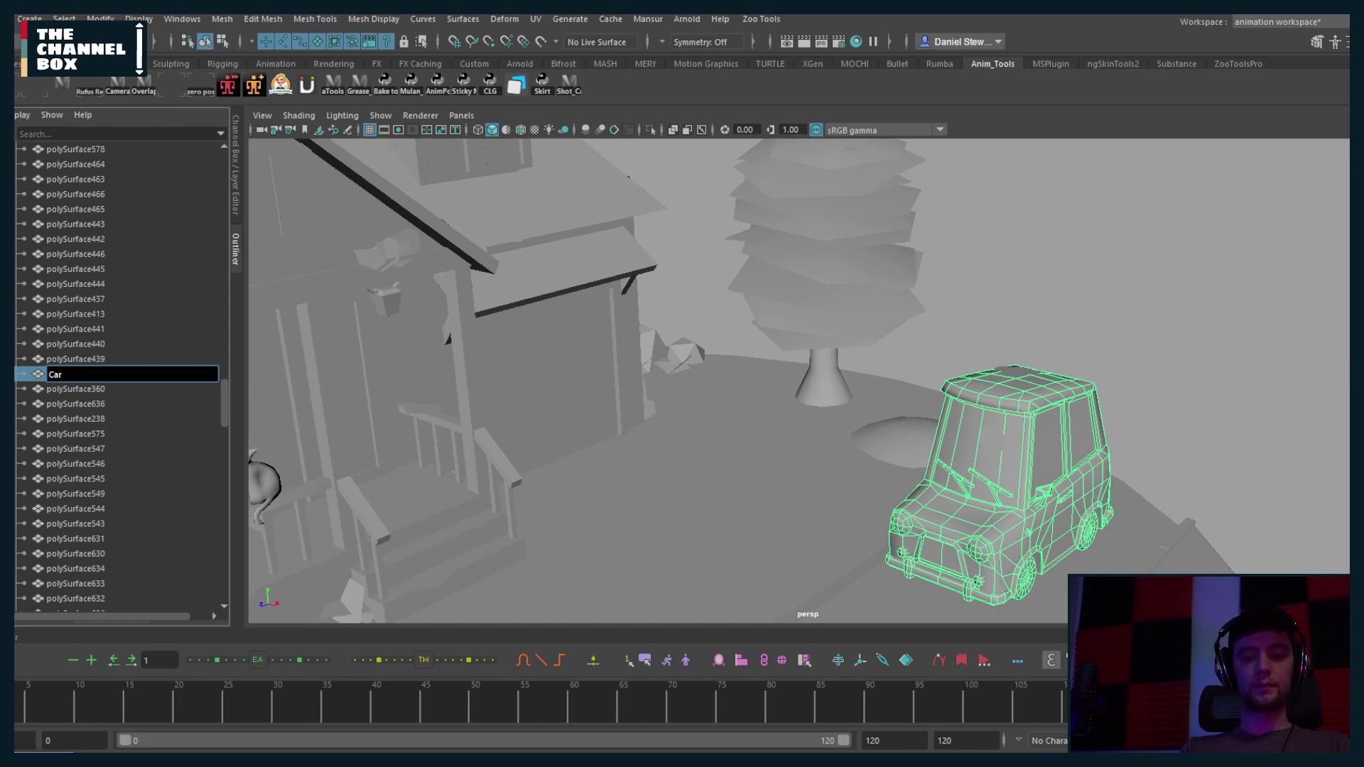
type("ar_Geo")
key("Return")
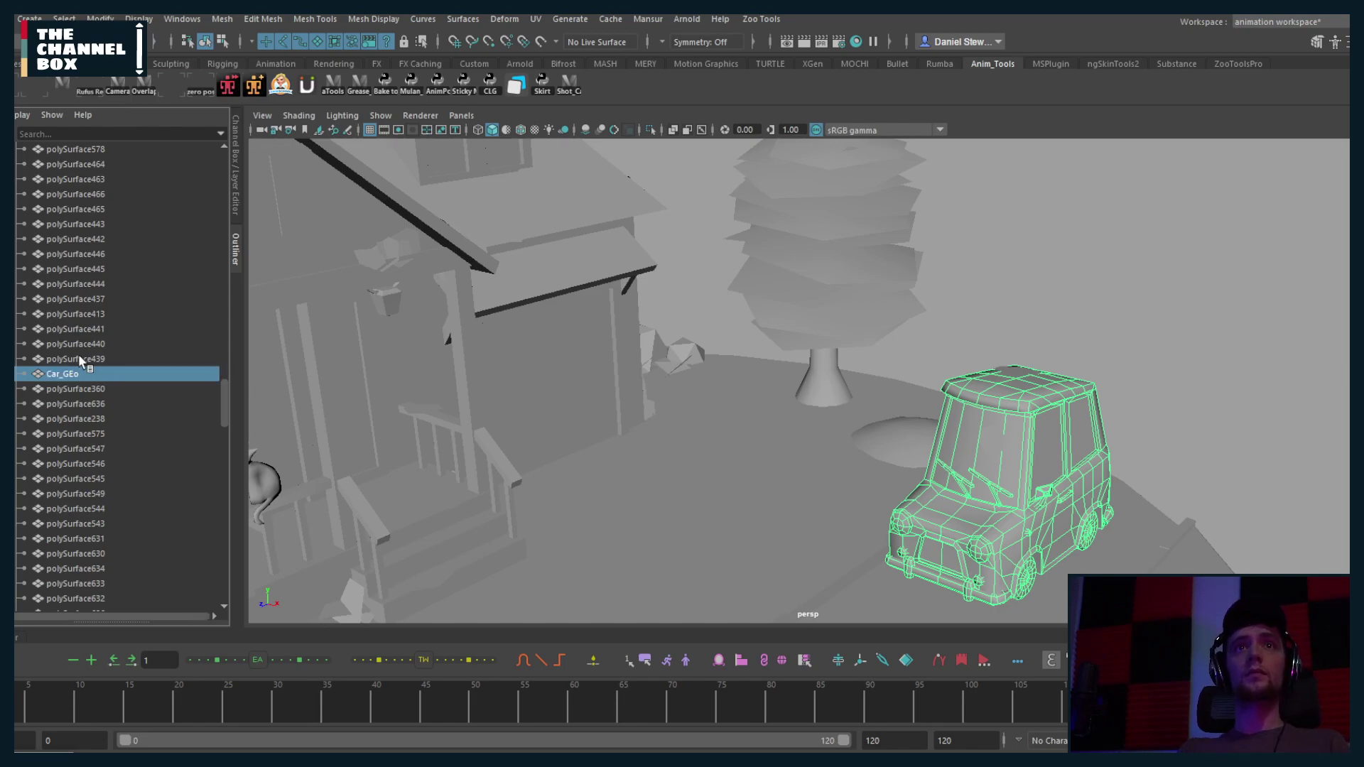
Step: Correct the car mesh name's capitalisation to Car_Geo
double_click(64, 377)
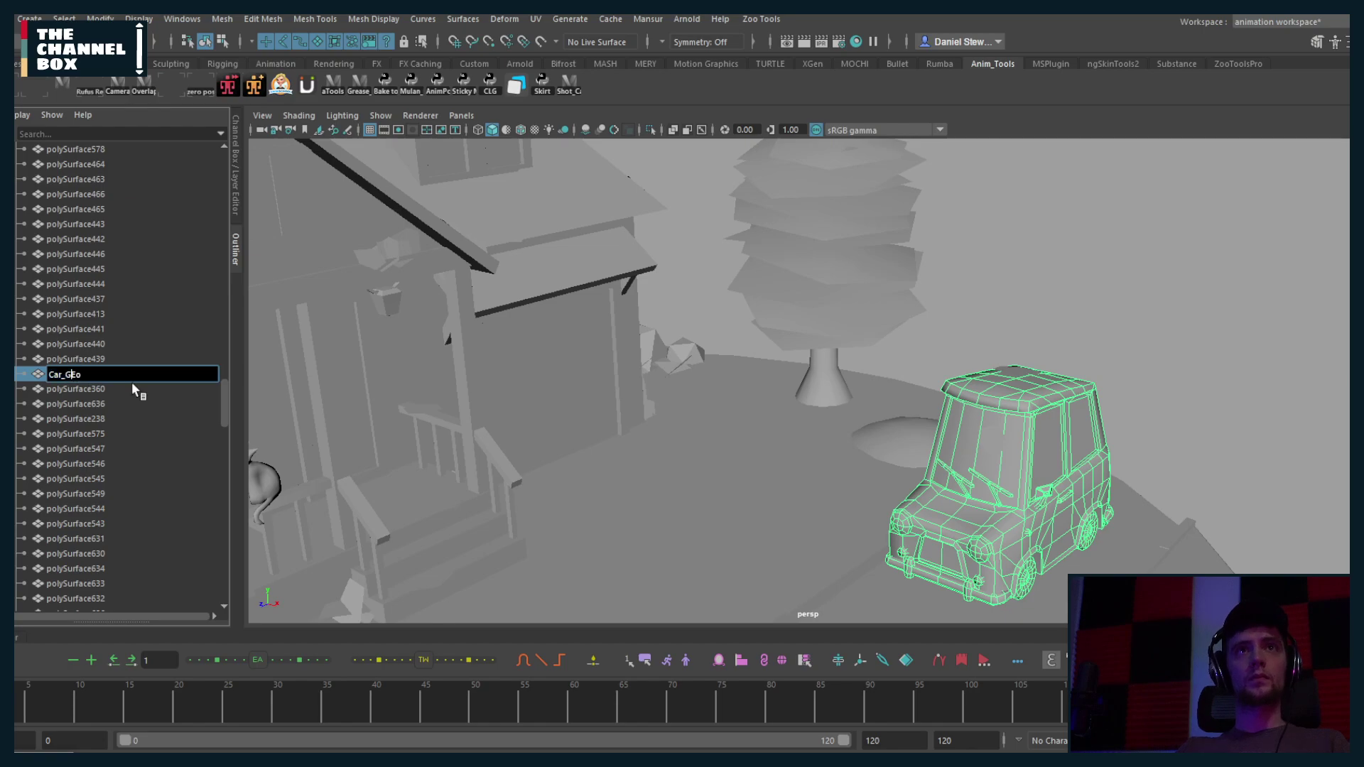
key("BackSpace")
type("e")
key("Return")
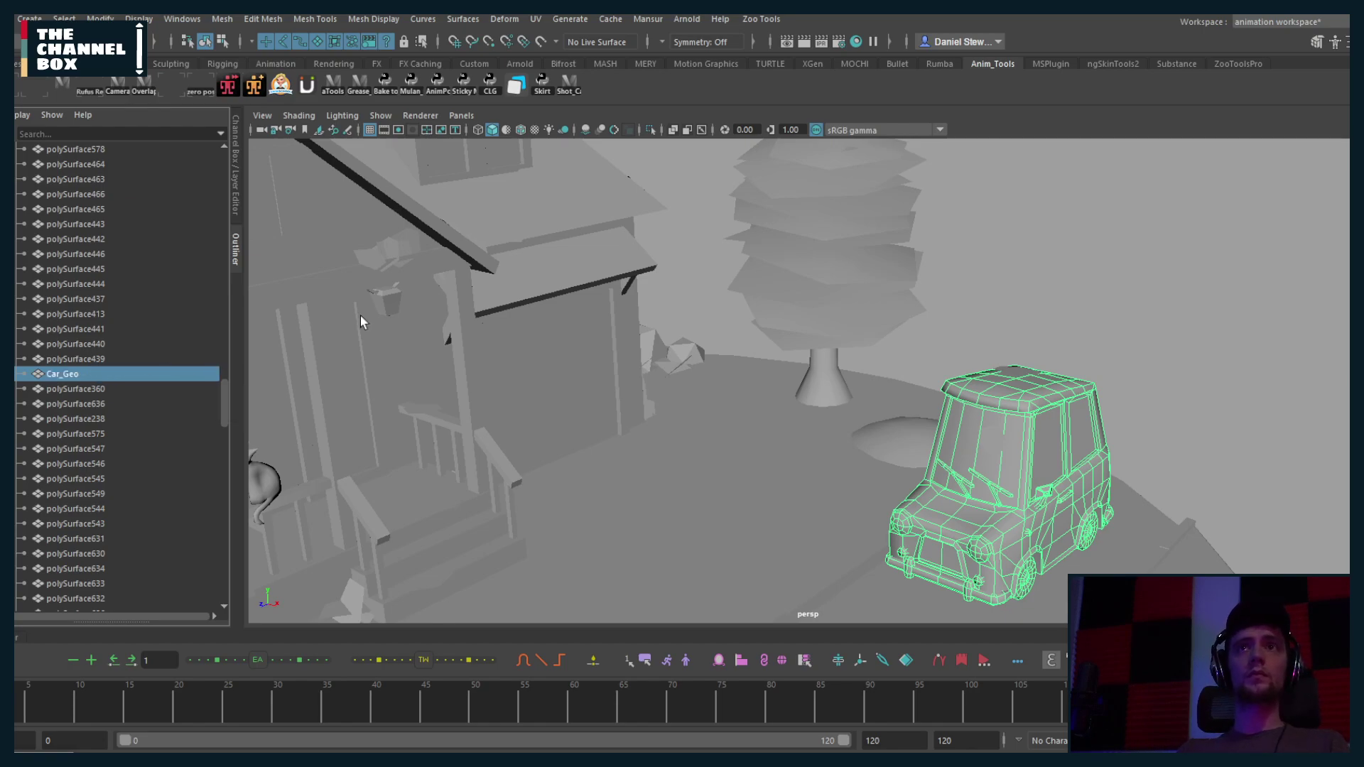
left_click_drag(360, 317, 398, 214, "alt")
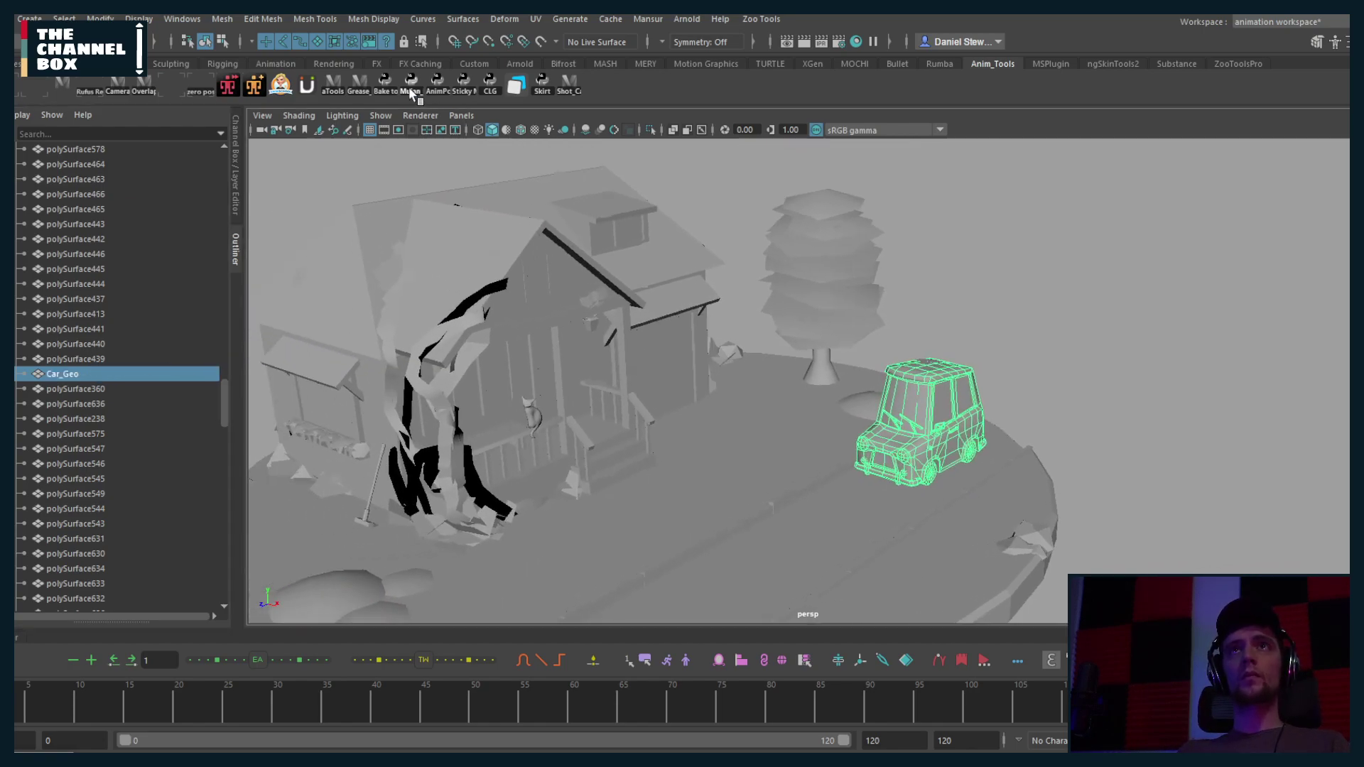
Step: Turn on textured display and rename group51 to Car_GRP
left_click(534, 129)
left_click_drag(924, 298, 615, 304, "alt")
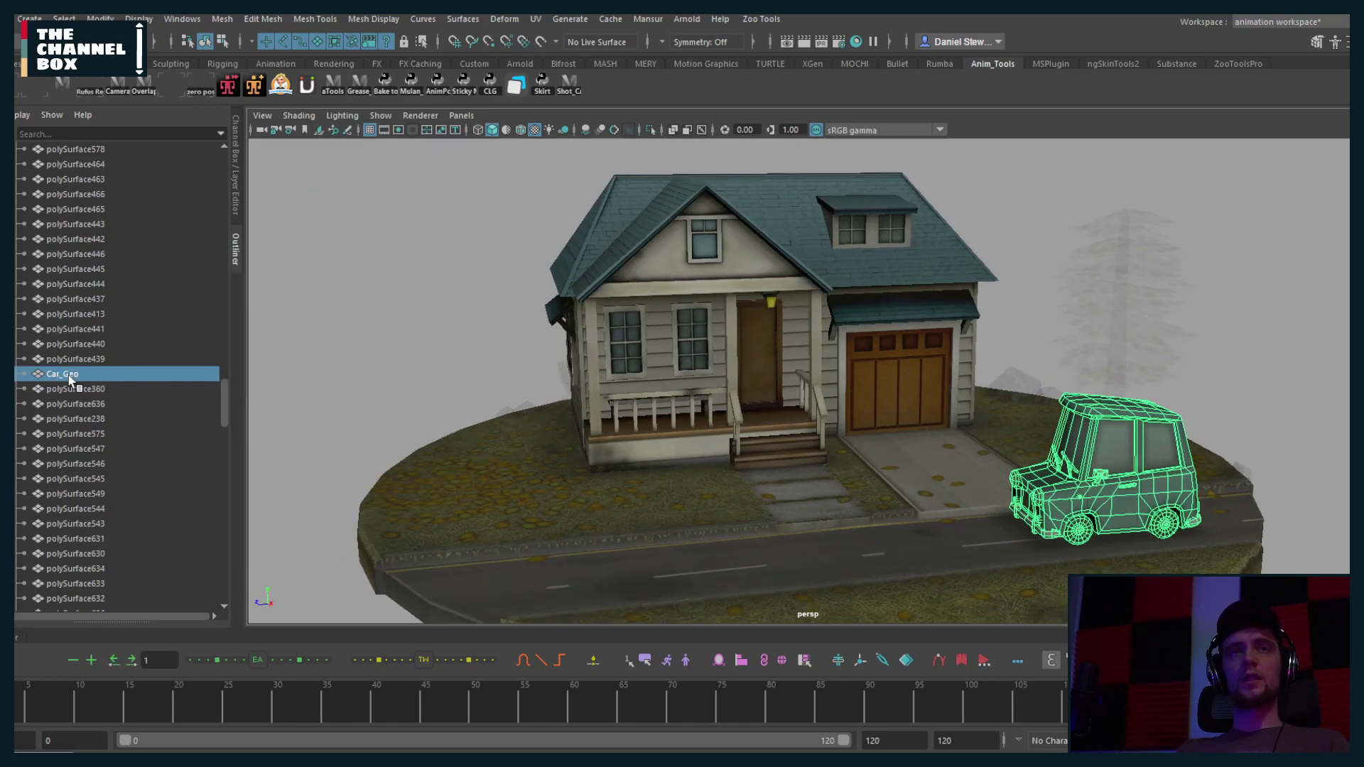
scroll(67, 376, "up", 10)
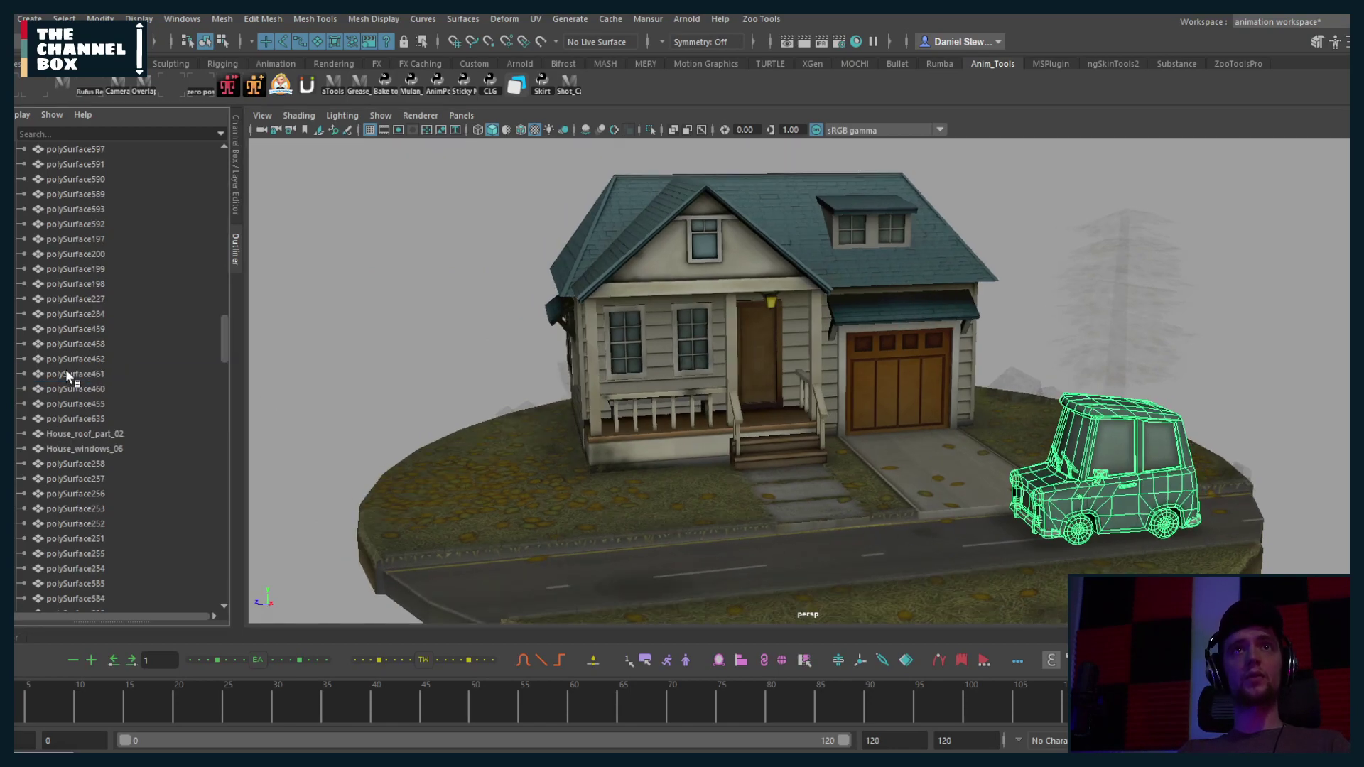
scroll(67, 368, "up", 5)
scroll(112, 305, "down", 20)
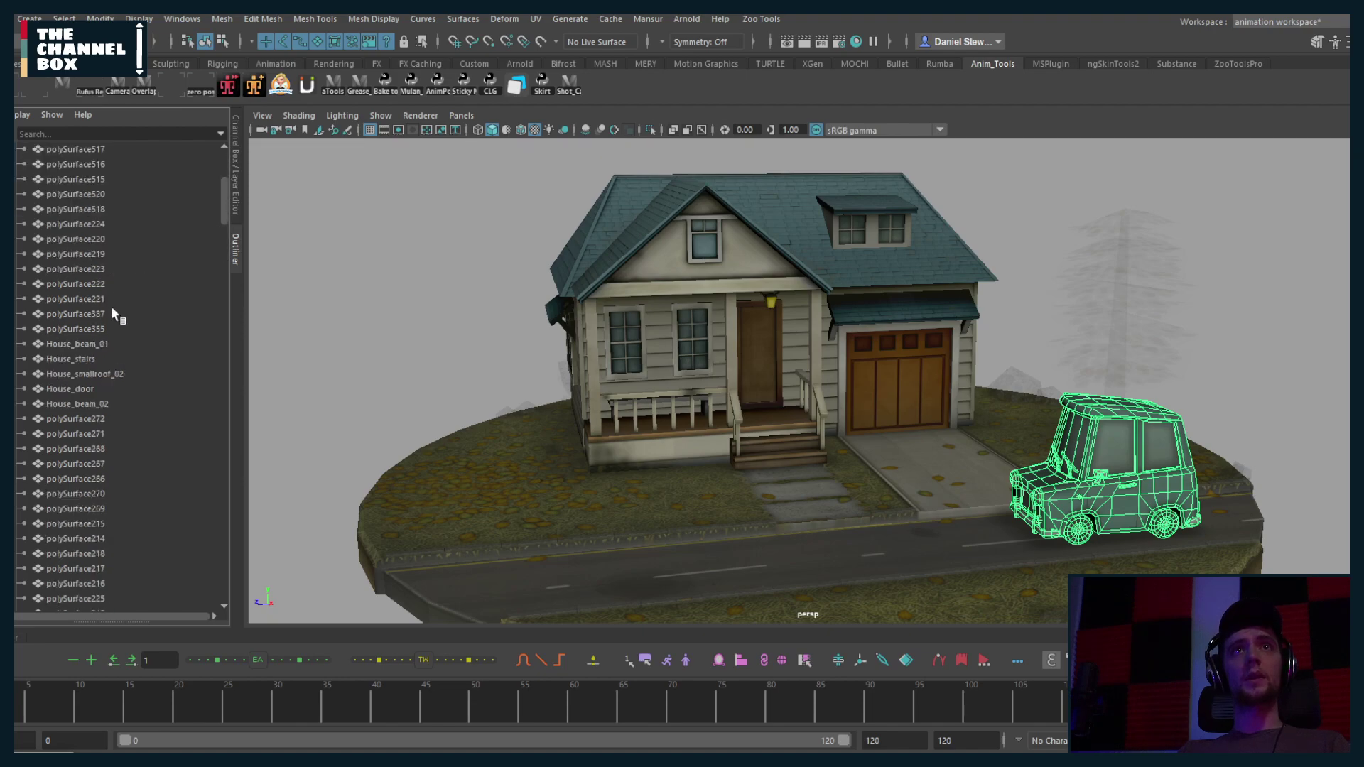
double_click(63, 570)
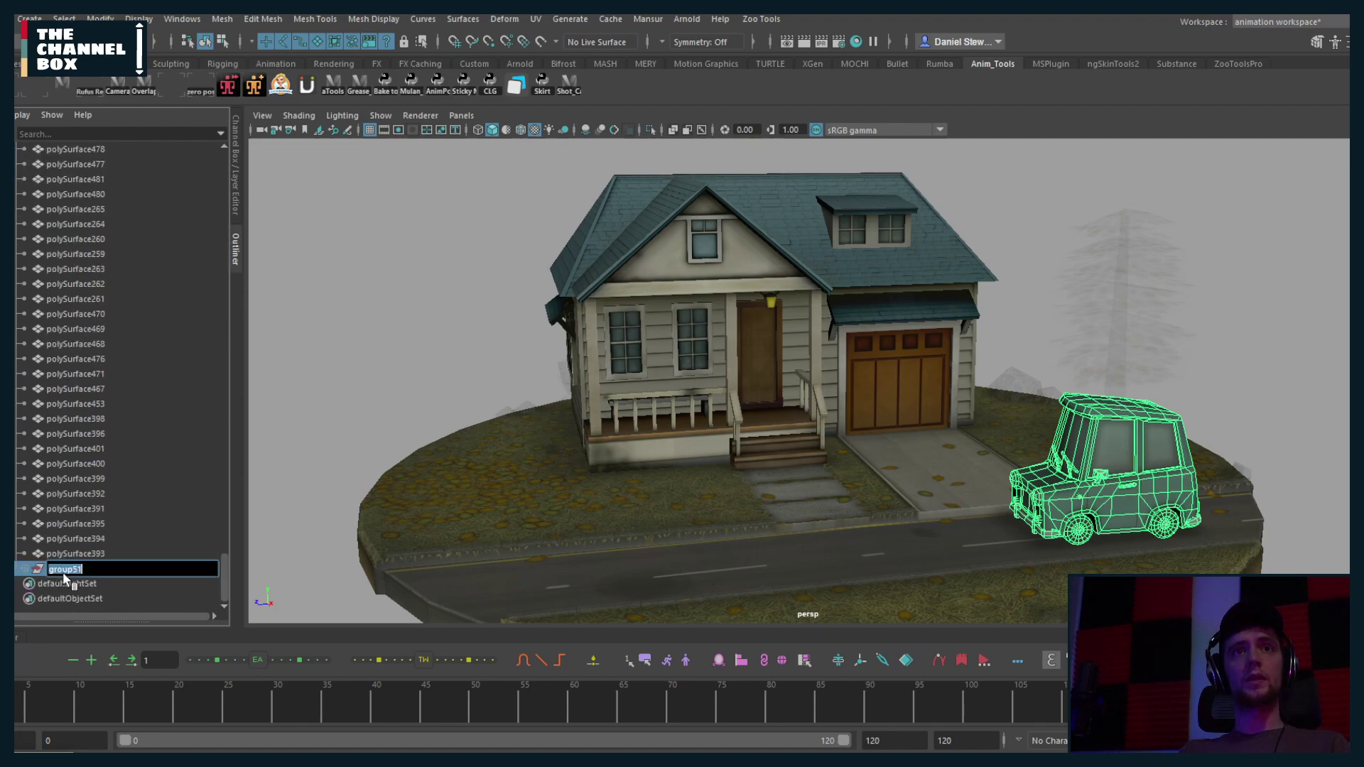
type("Car_GR")
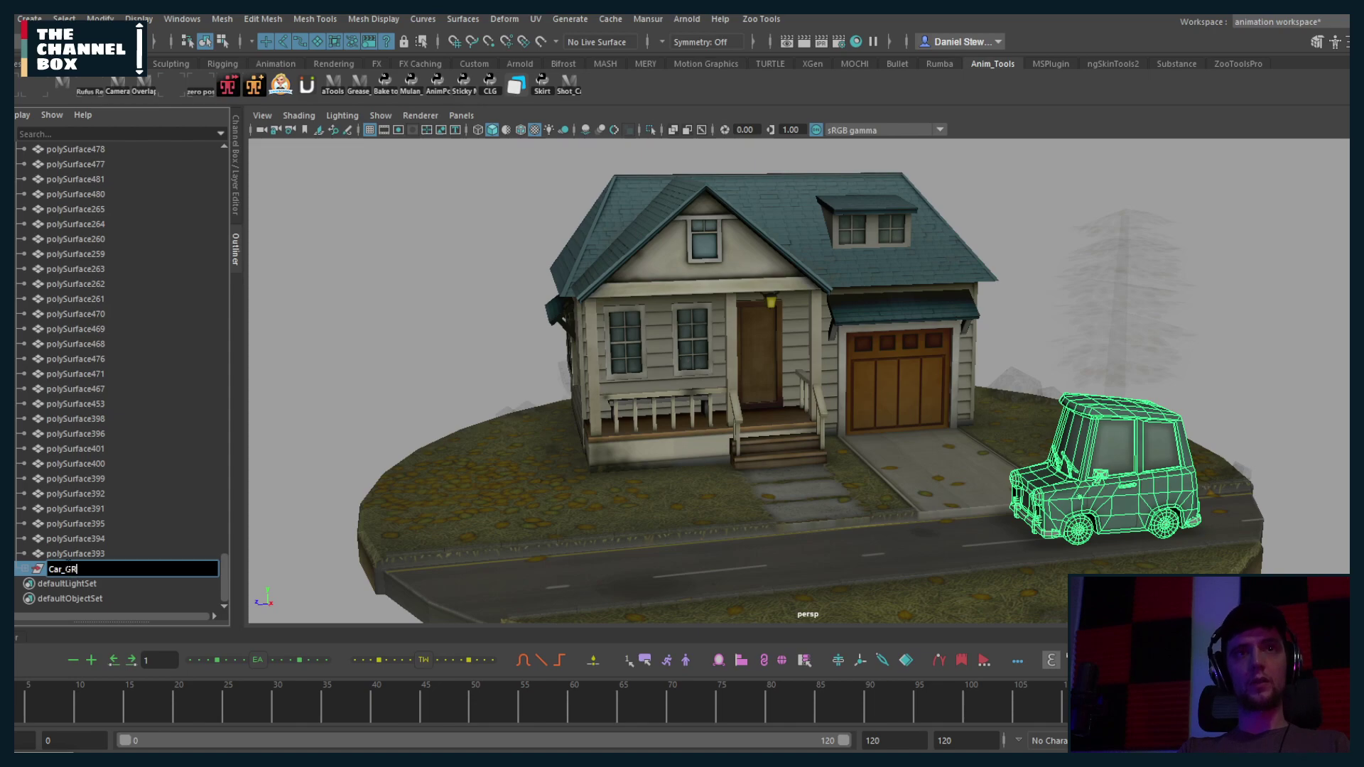
type("P")
key("Return")
Step: Select the ground disc and frame its polySurface638 piece
left_click(595, 516)
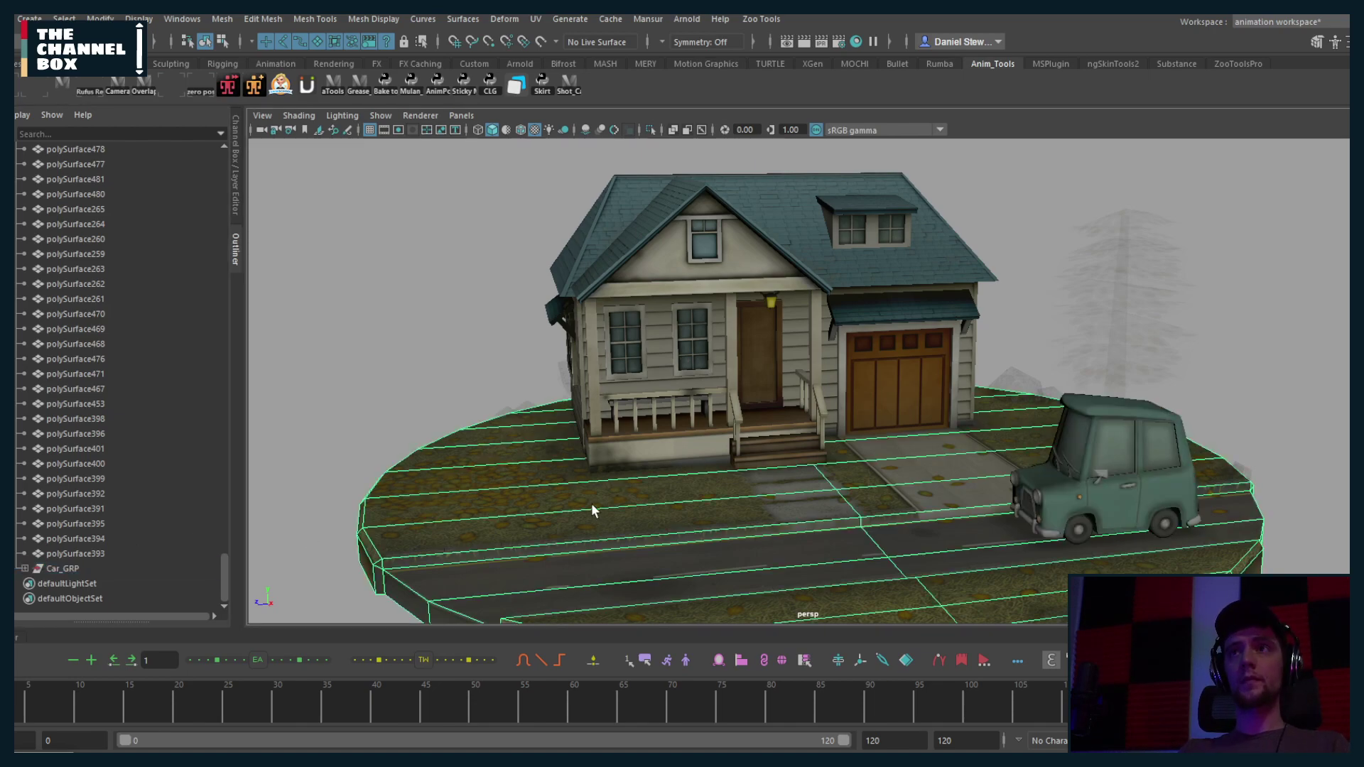
key("f")
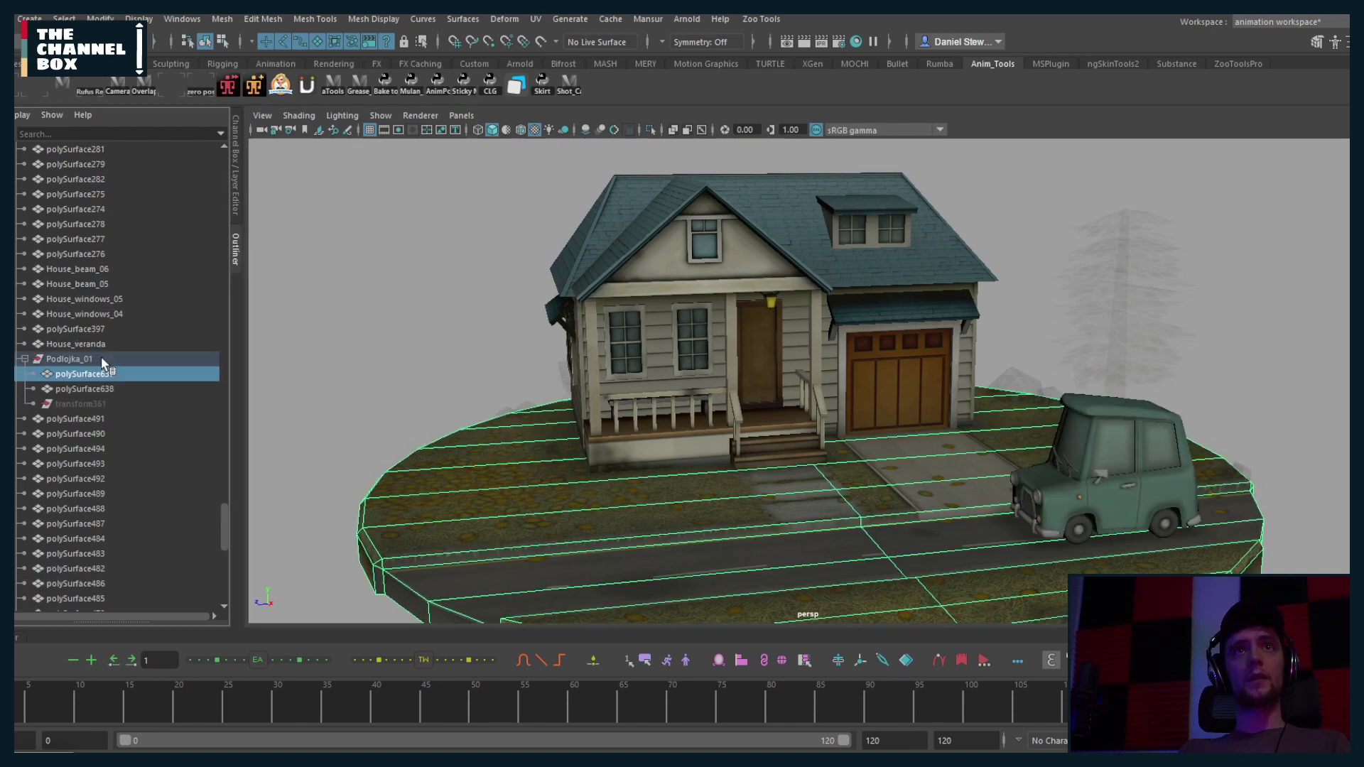
left_click(78, 391)
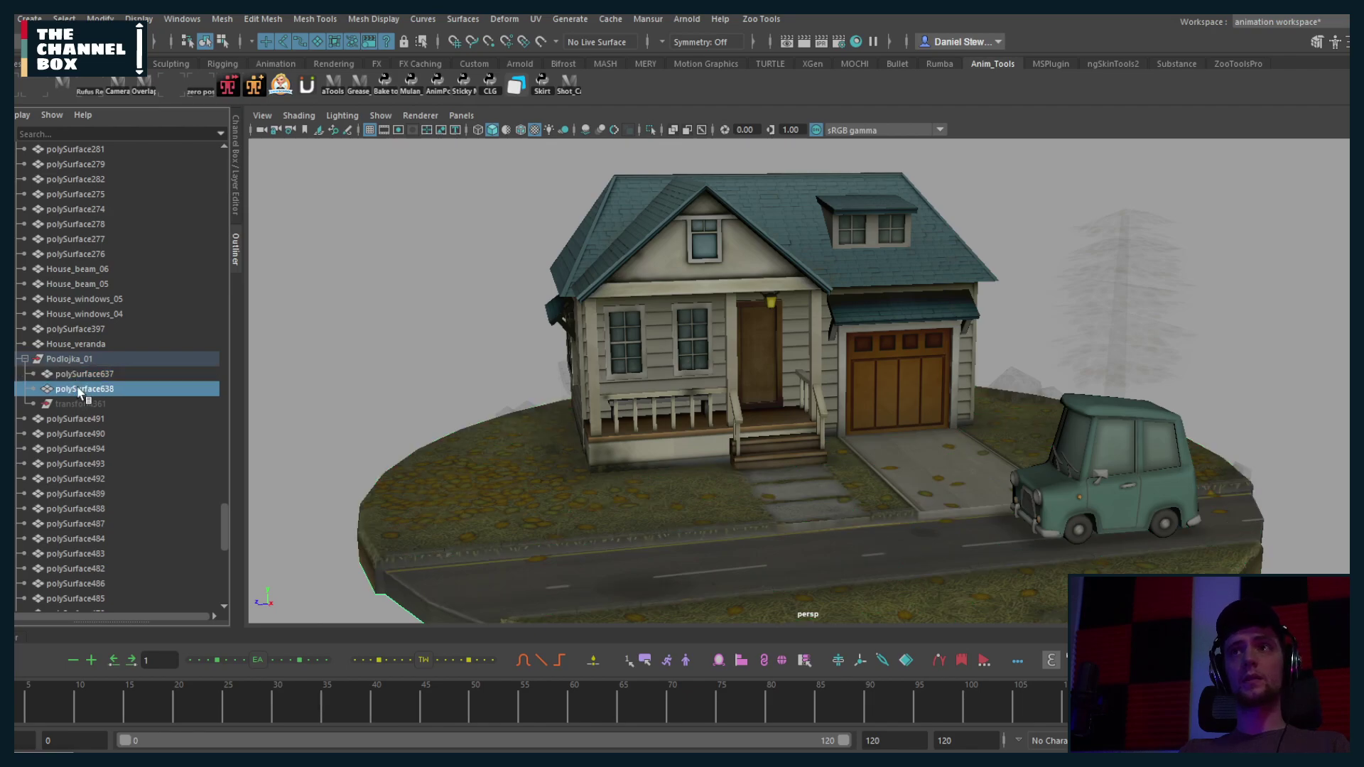
key("f")
left_click_drag(749, 411, 751, 406, "alt")
Step: Combine polySurface637 and polySurface638 into one mesh named Ground_GEo
scroll(751, 407, "down", 5)
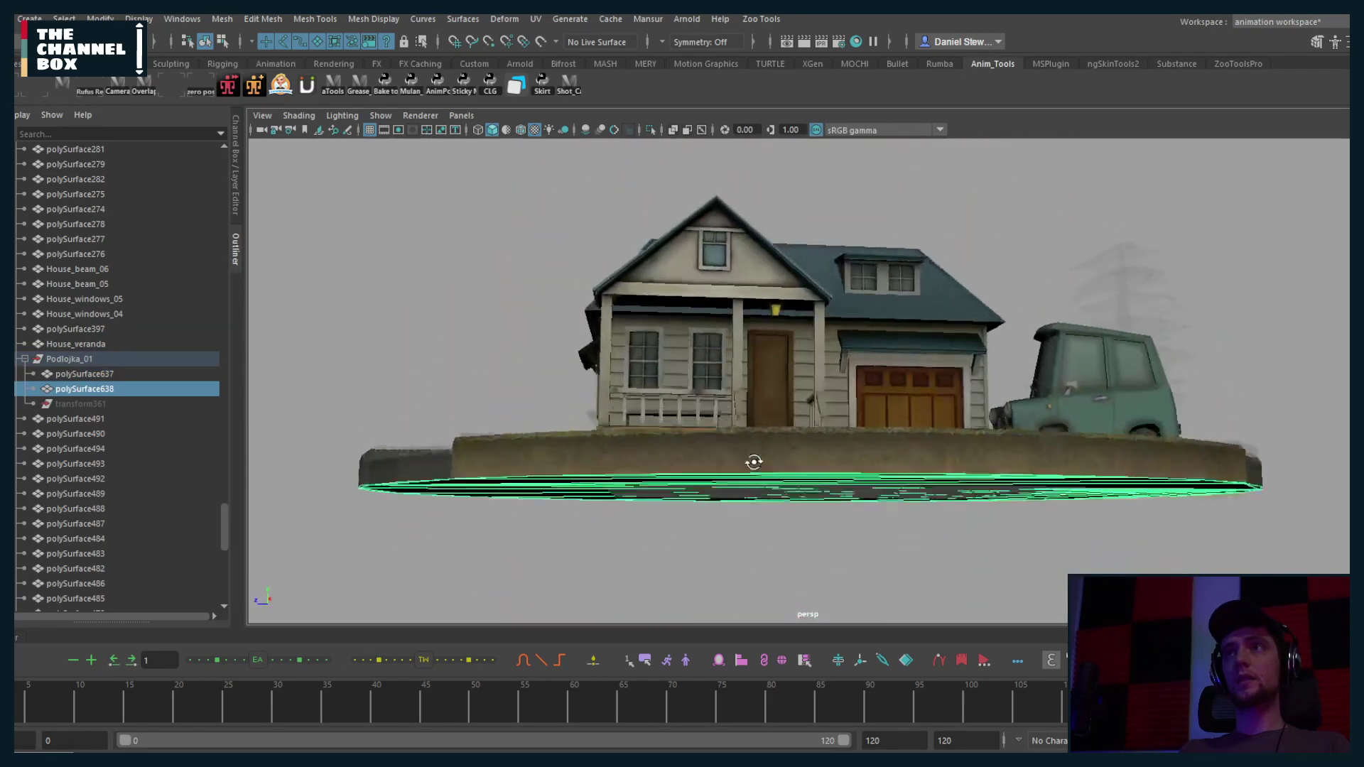
left_click_drag(751, 457, 752, 472, "alt")
left_click(69, 374, "shift")
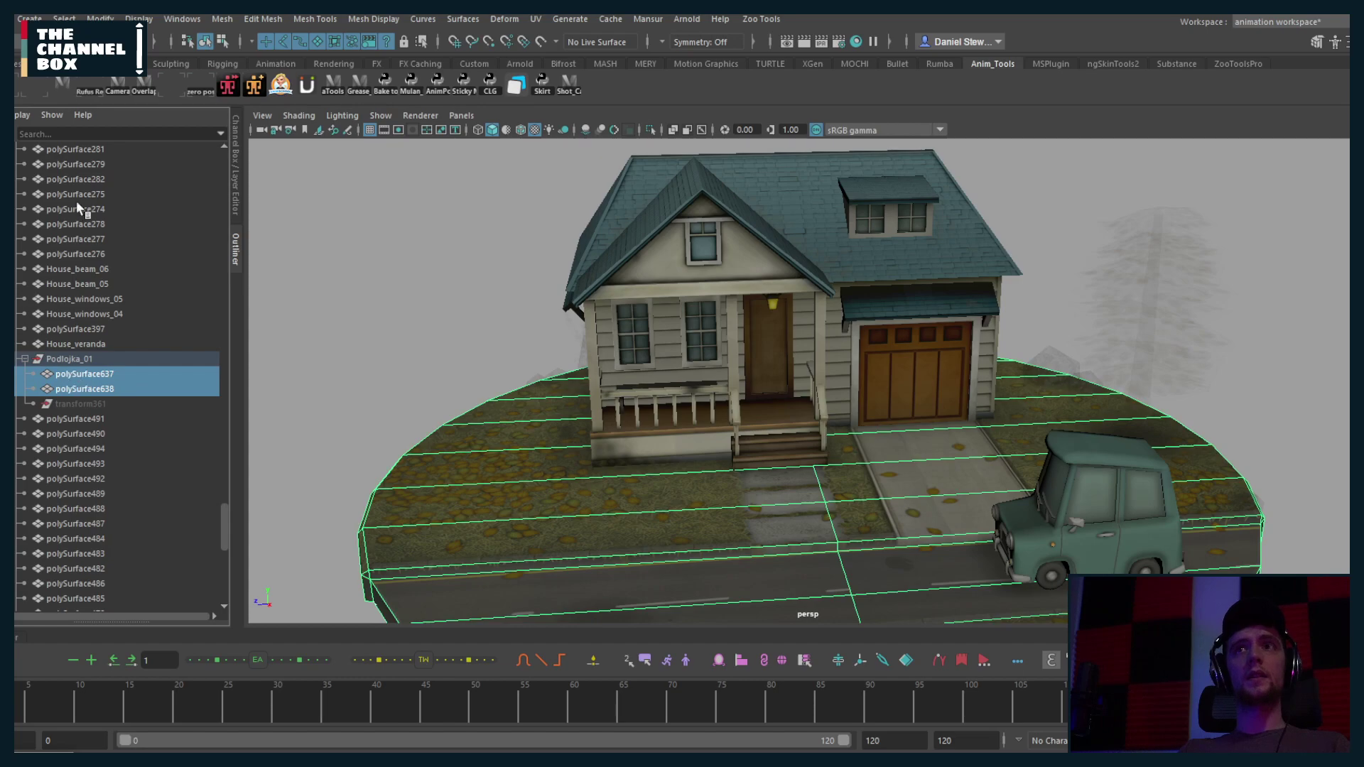
left_click(218, 20)
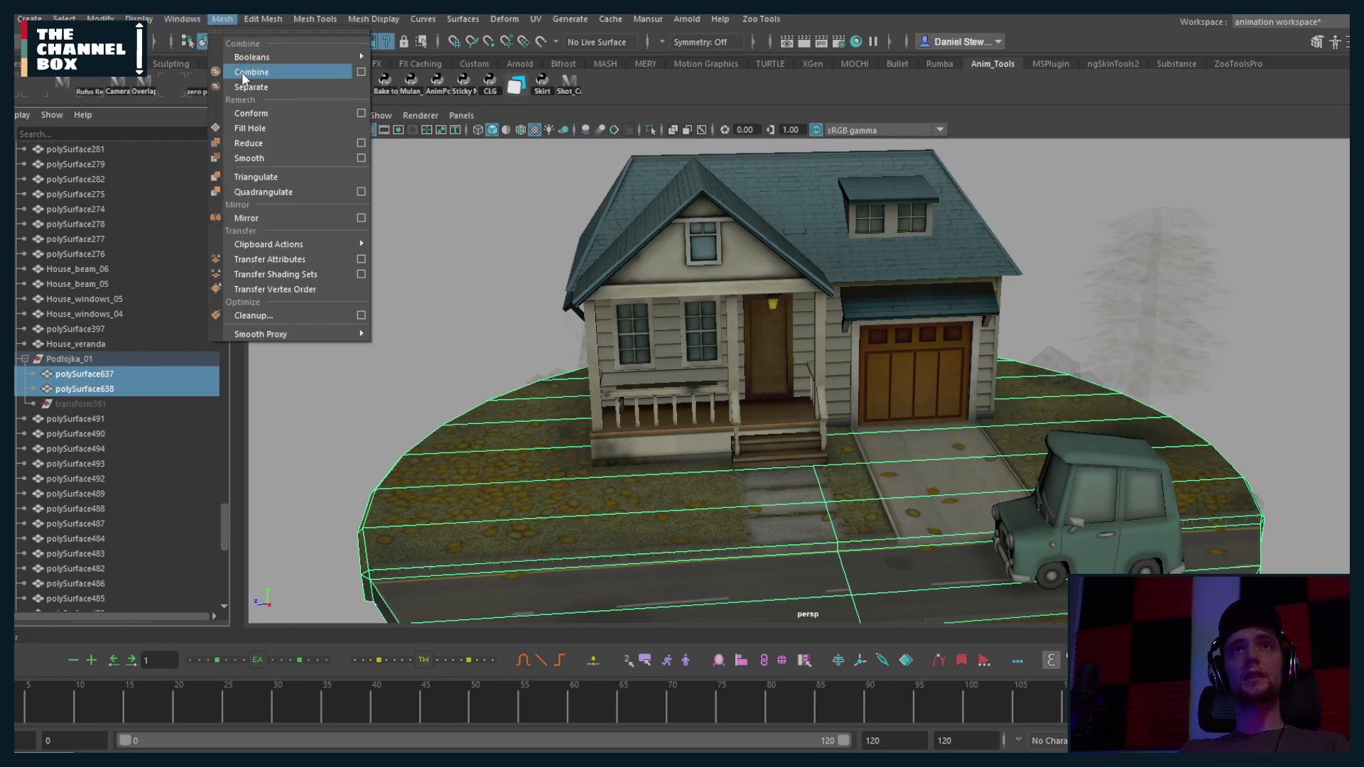
left_click(229, 52)
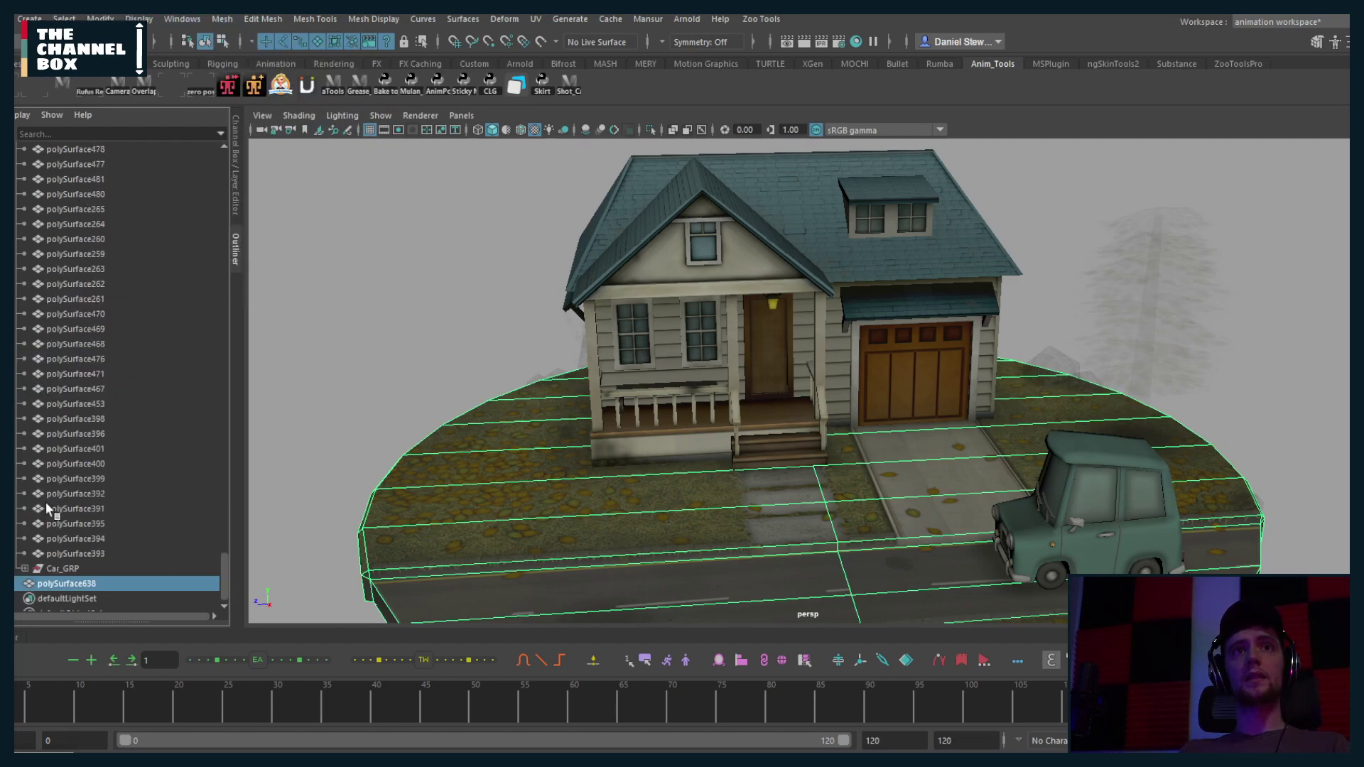
double_click(85, 584)
type("G")
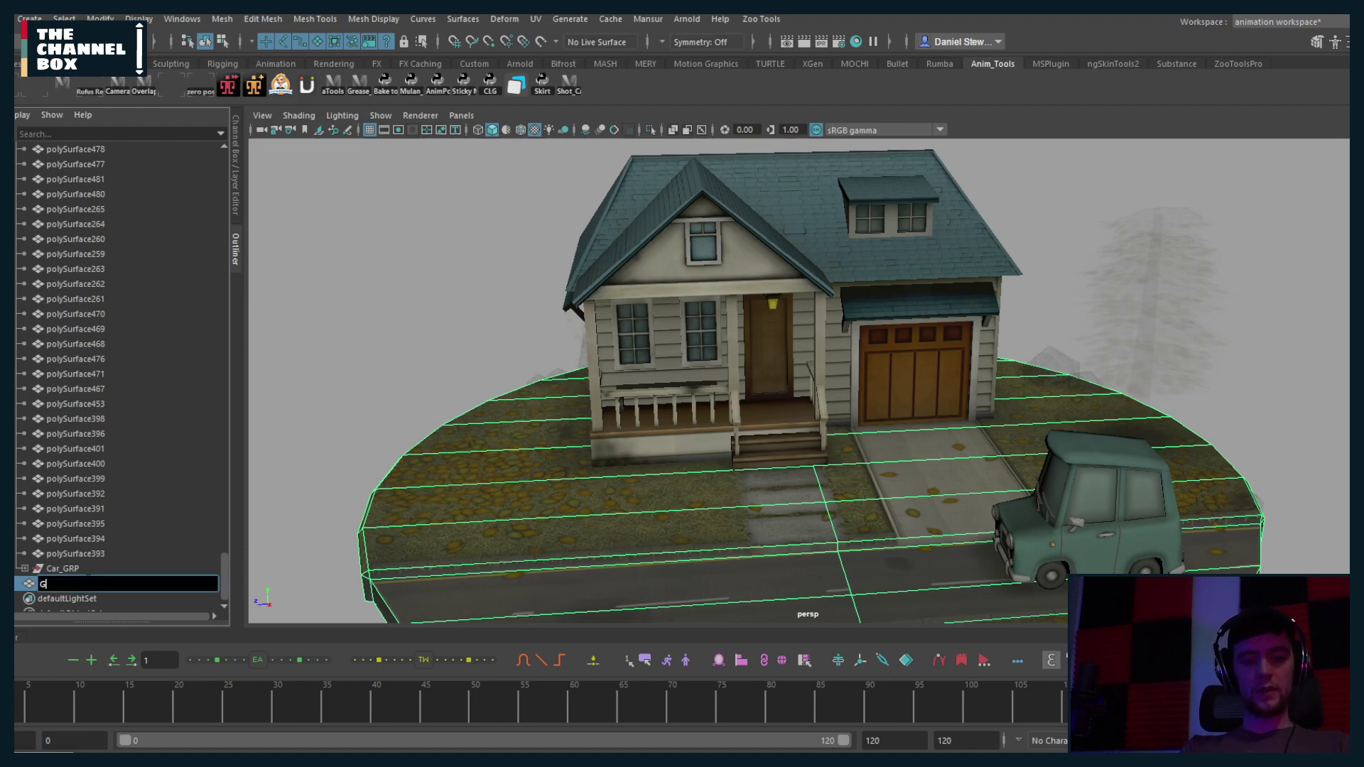
type("round_GEo")
key("Return")
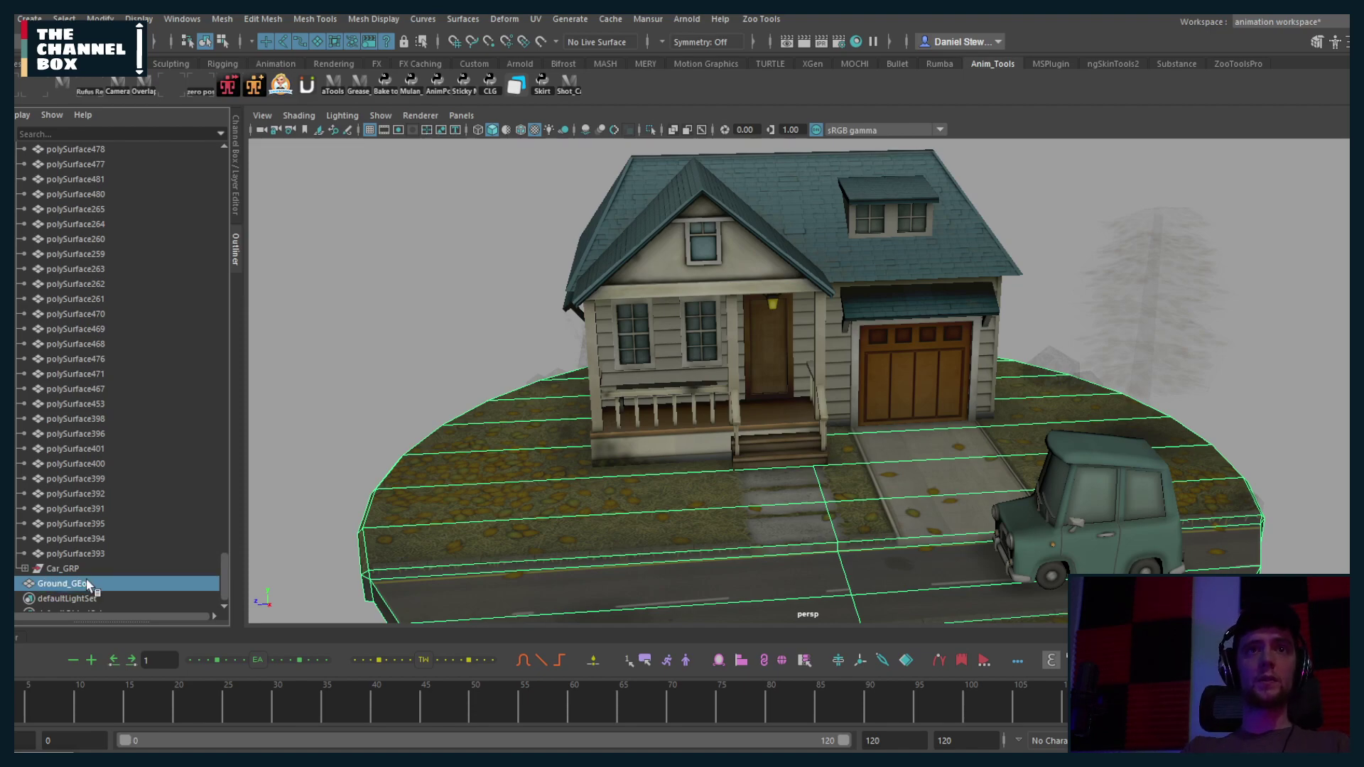
Step: Delete Ground_GEo's history and move it above Car_GRP in the Outliner
left_click(29, 19)
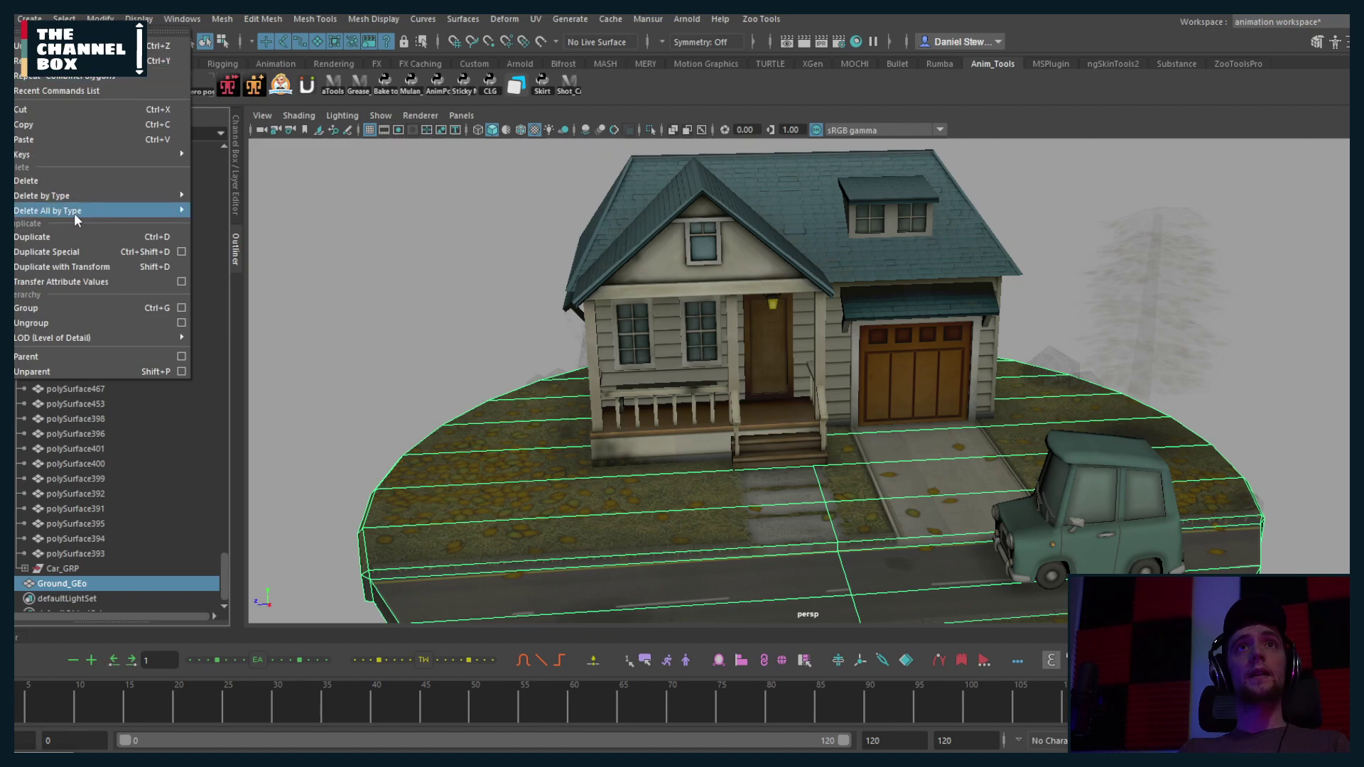
left_click(247, 210)
scroll(64, 564, "down", 1)
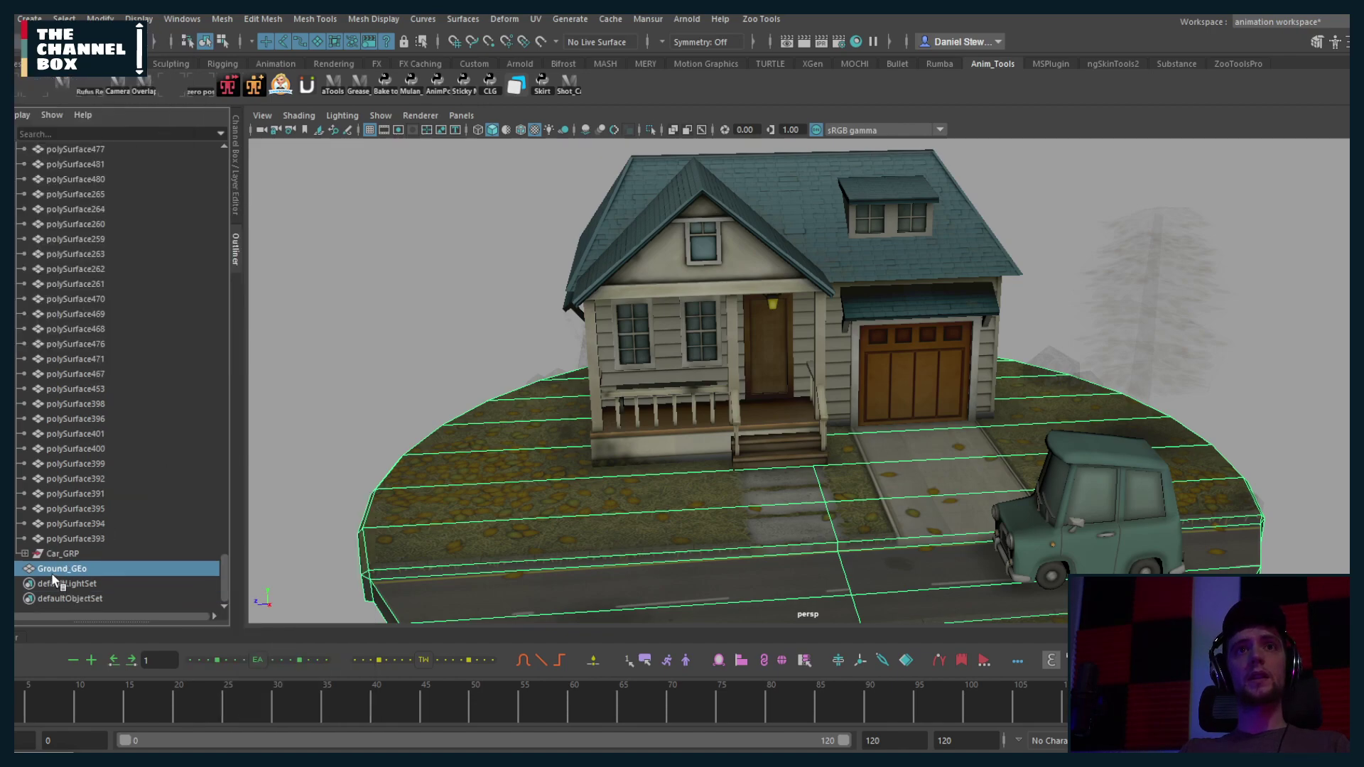
left_click_drag(52, 573, 58, 548)
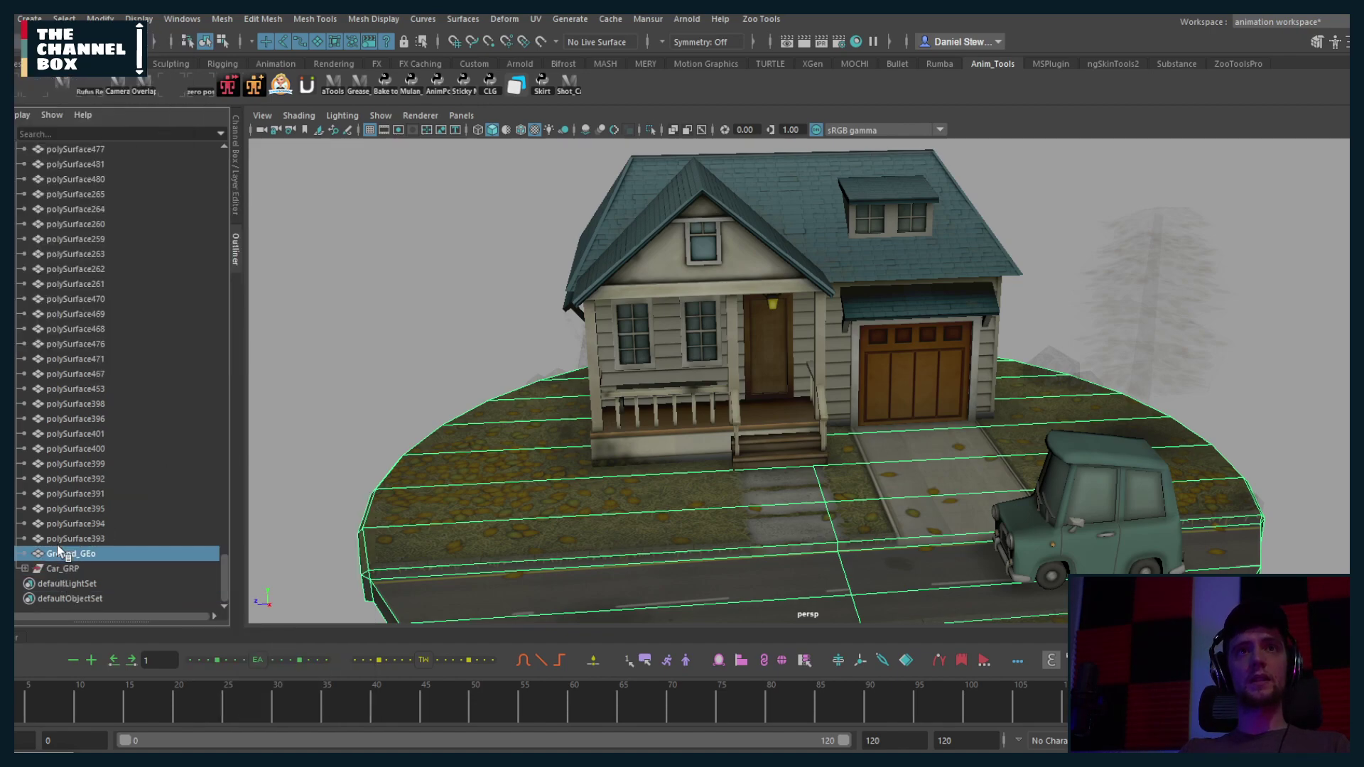
left_click(57, 539)
scroll(60, 511, "up", 10)
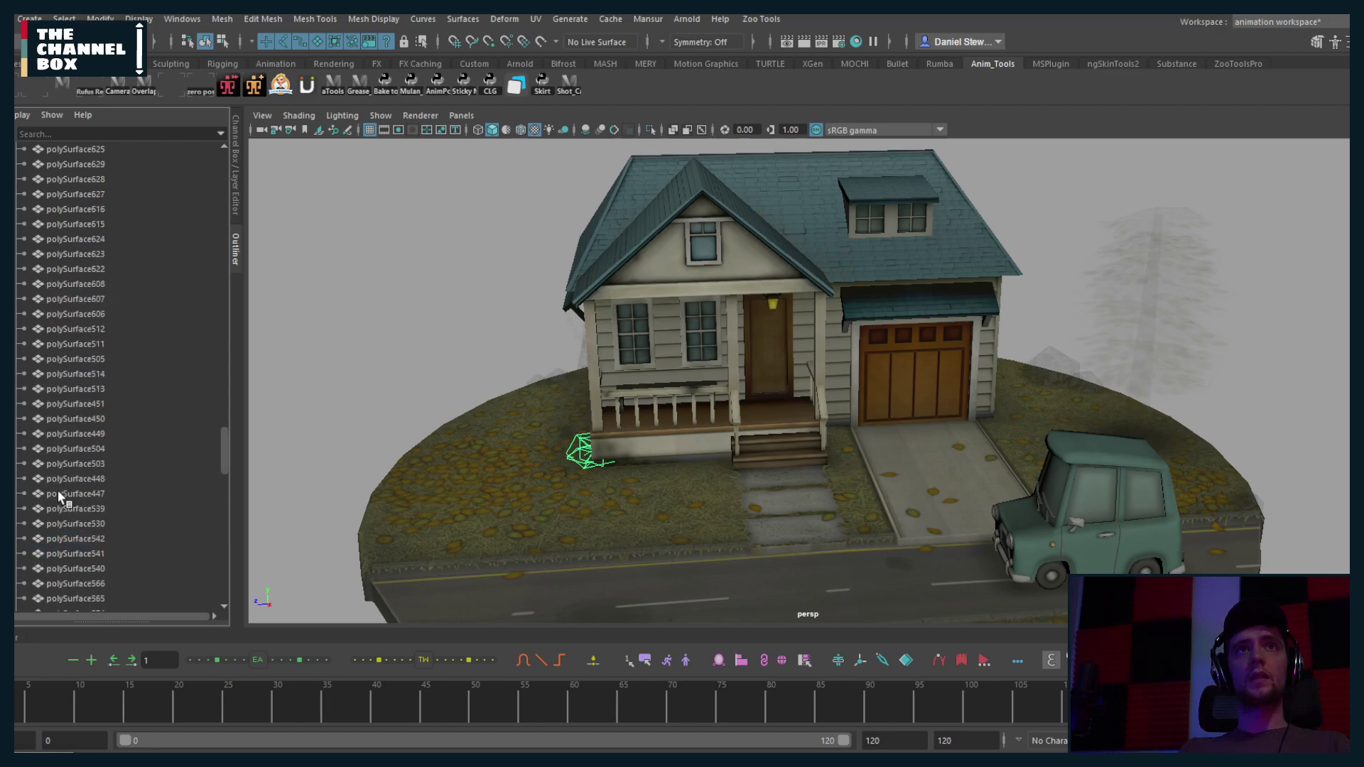
Step: Inspect the house's parts by orbiting and trial-selecting group50, House_roof_windows_01 and the porch window
scroll(58, 489, "up", 15)
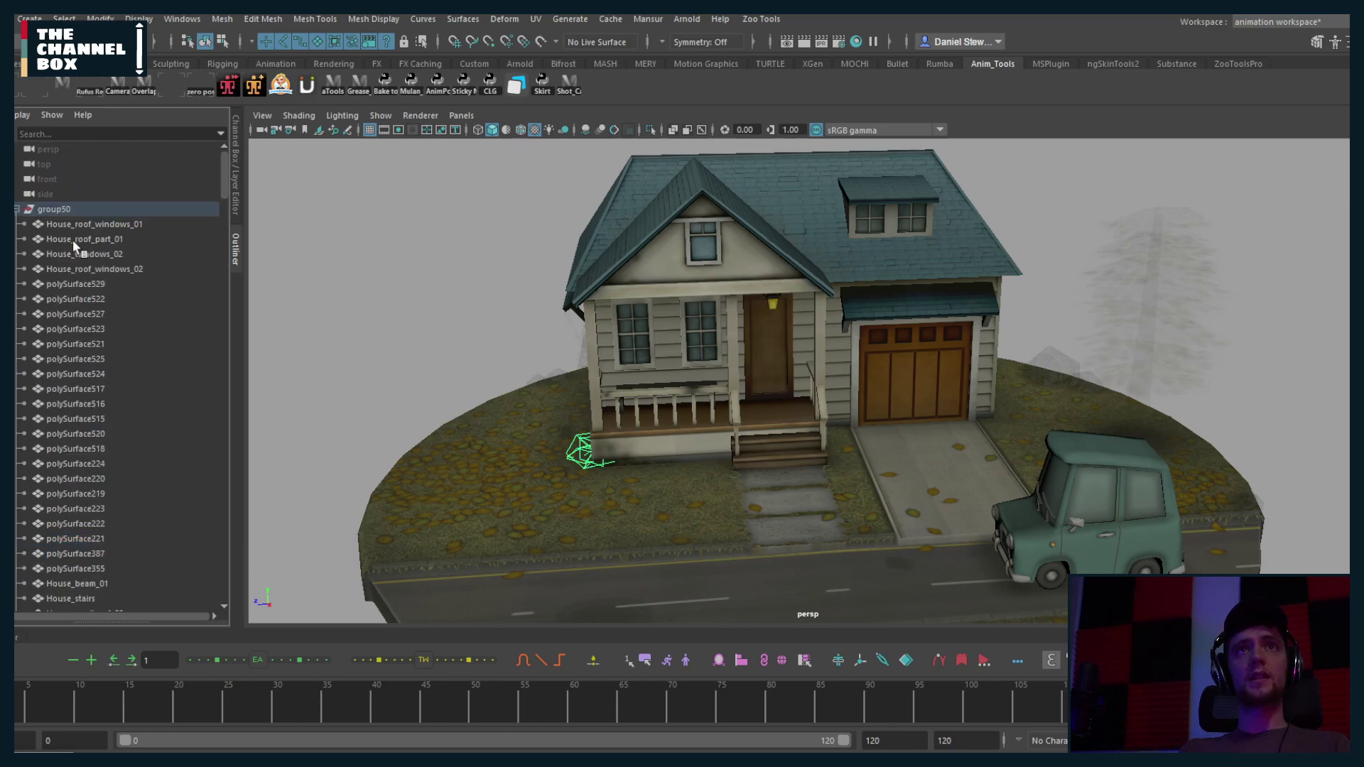
left_click(78, 225, "shift")
left_click_drag(348, 339, 713, 377, "alt")
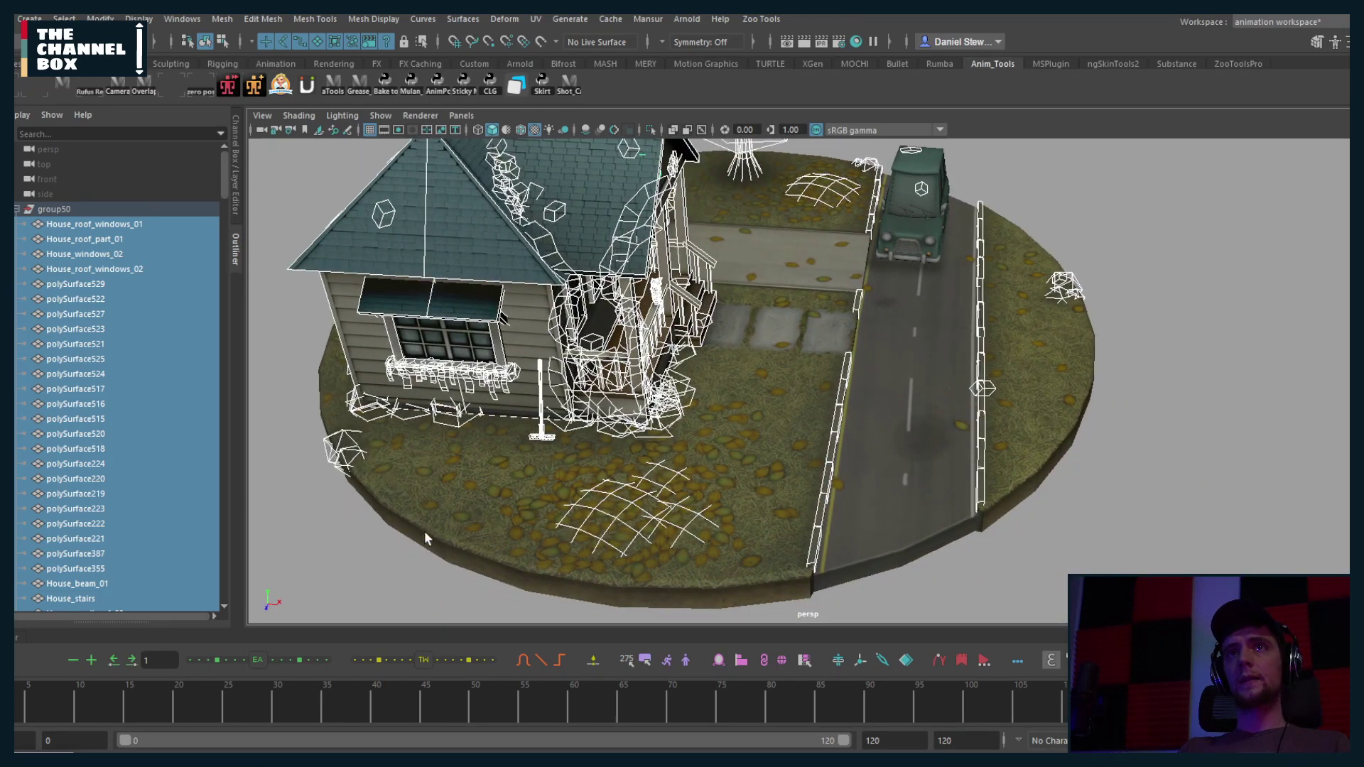
left_click(153, 226)
left_click_drag(540, 355, 549, 270, "alt")
left_click_drag(454, 191, 936, 383)
left_click_drag(480, 378, 540, 373, "alt")
scroll(675, 340, "up", 6)
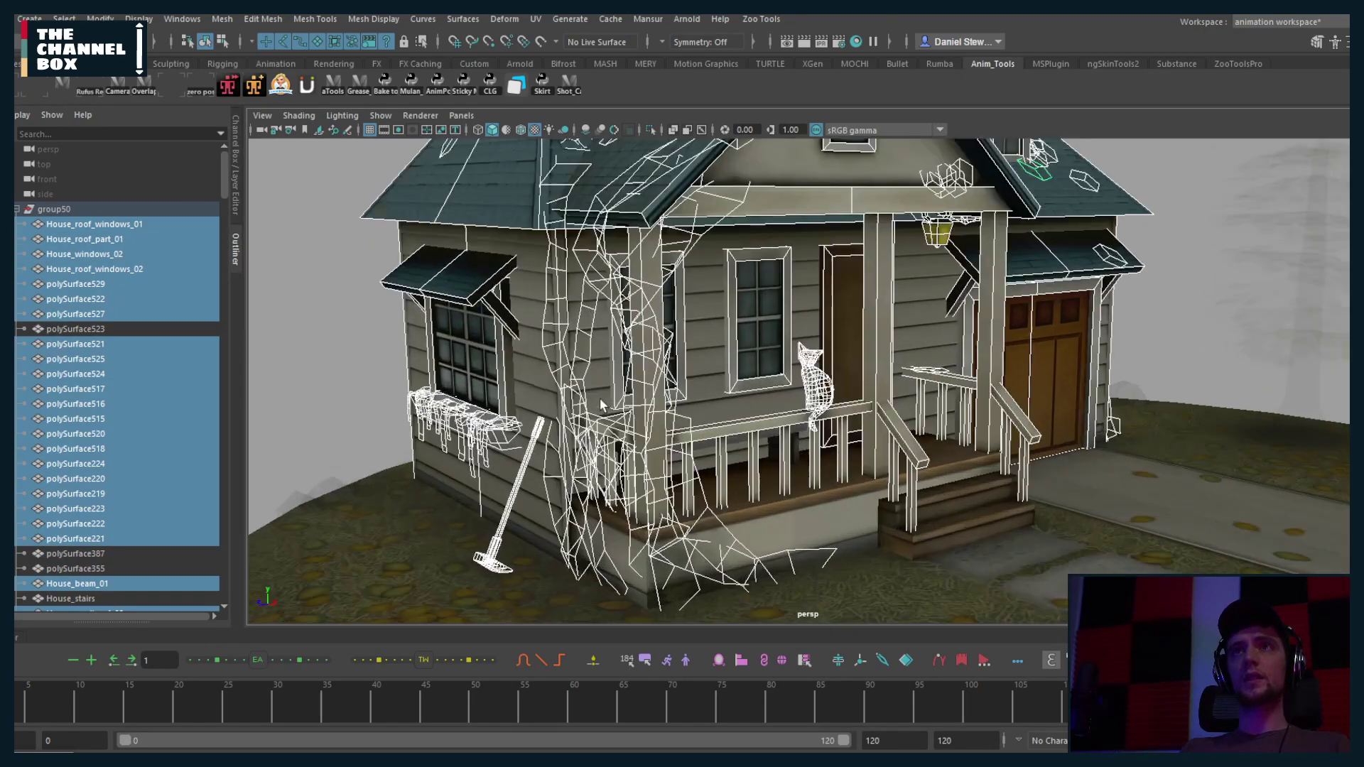
left_click(675, 340)
scroll(675, 346, "down", 5)
left_click(674, 316)
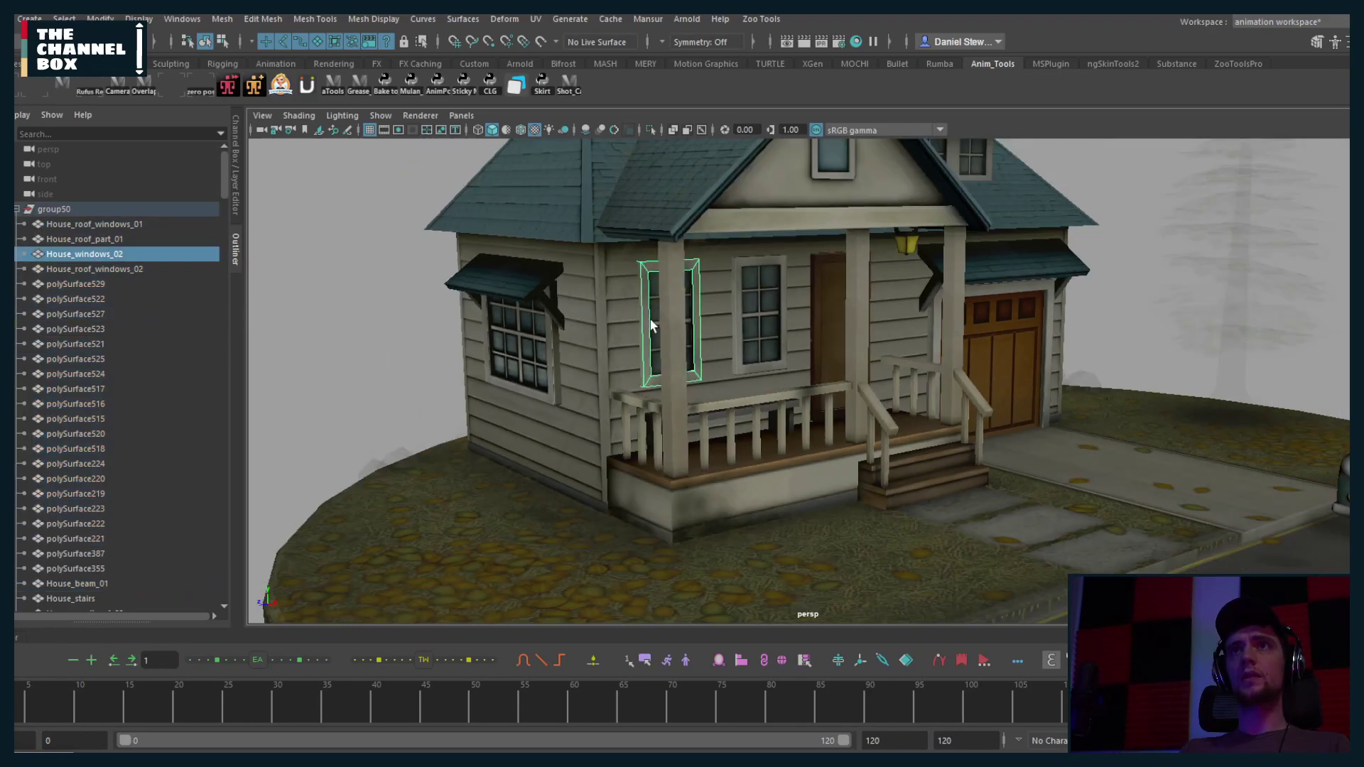
scroll(705, 342, "down", 3)
scroll(711, 352, "down", 3)
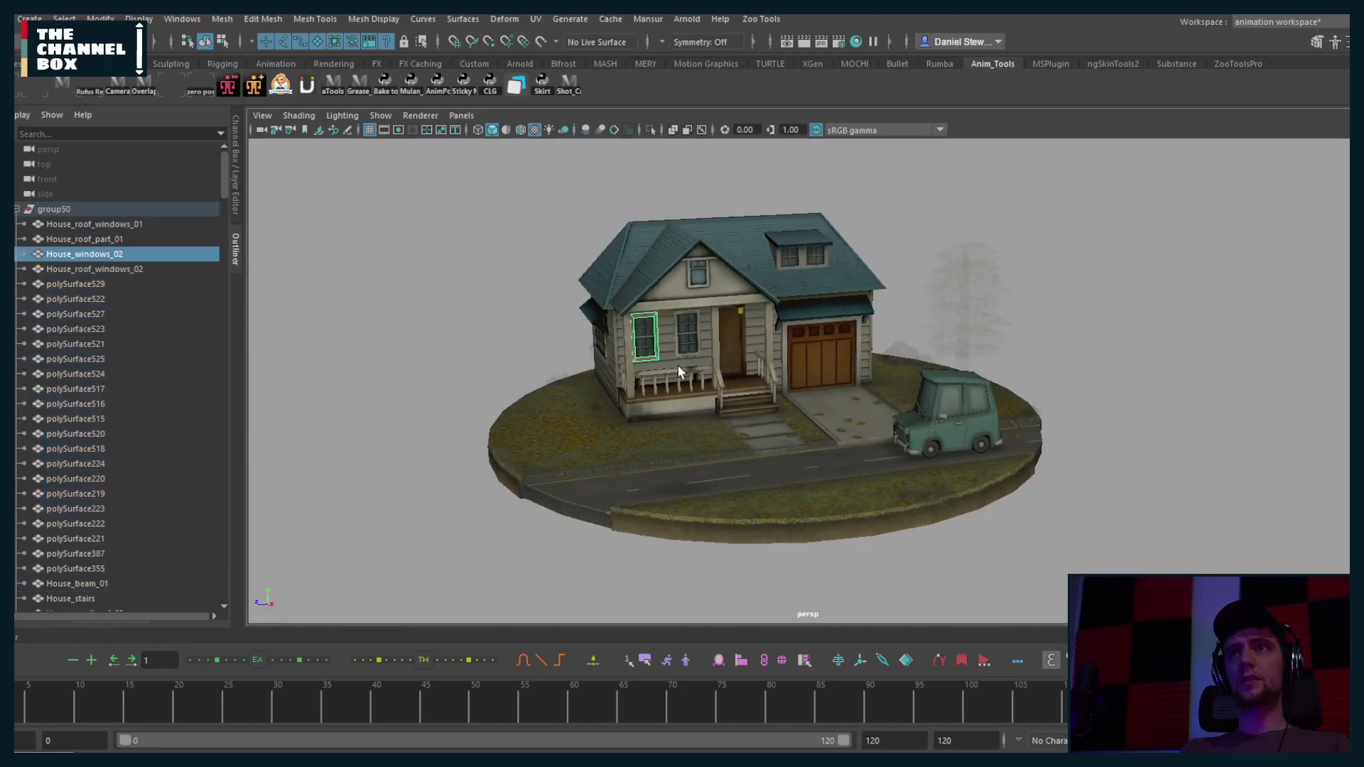
left_click_drag(678, 365, 454, 341, "alt")
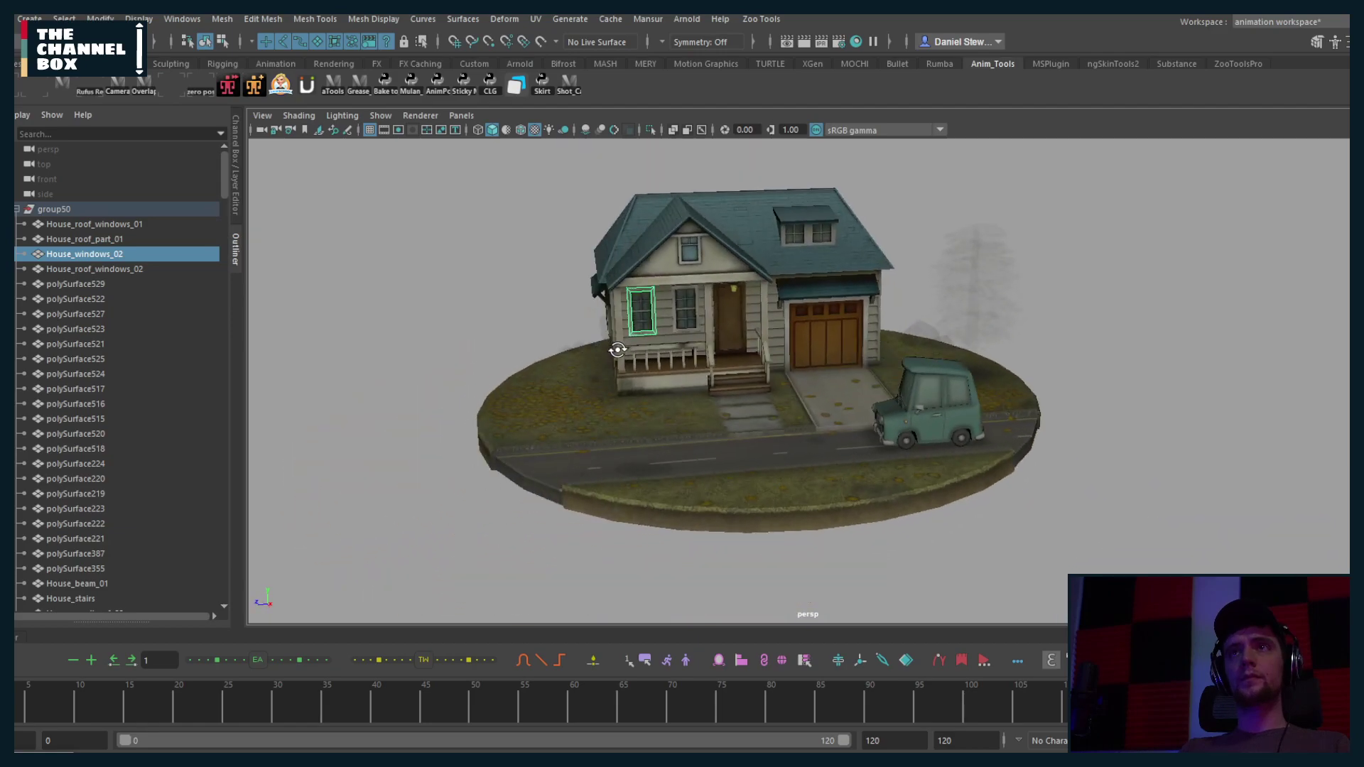
left_click_drag(429, 177, 440, 306)
Step: Select every house mesh from House_roof_windows_01 down to Ground_GEo, then deselect Ground_GEo
left_click(121, 313)
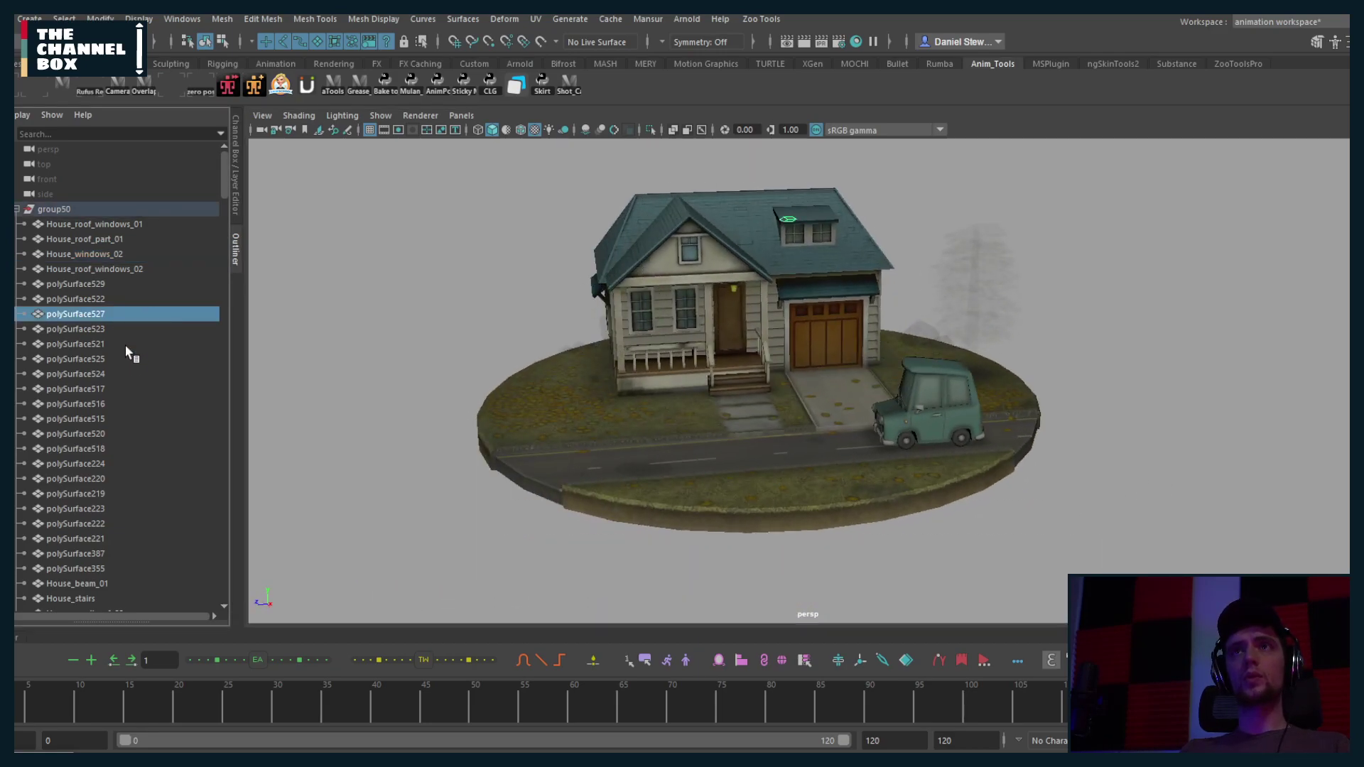
left_click(126, 358)
left_click(113, 327)
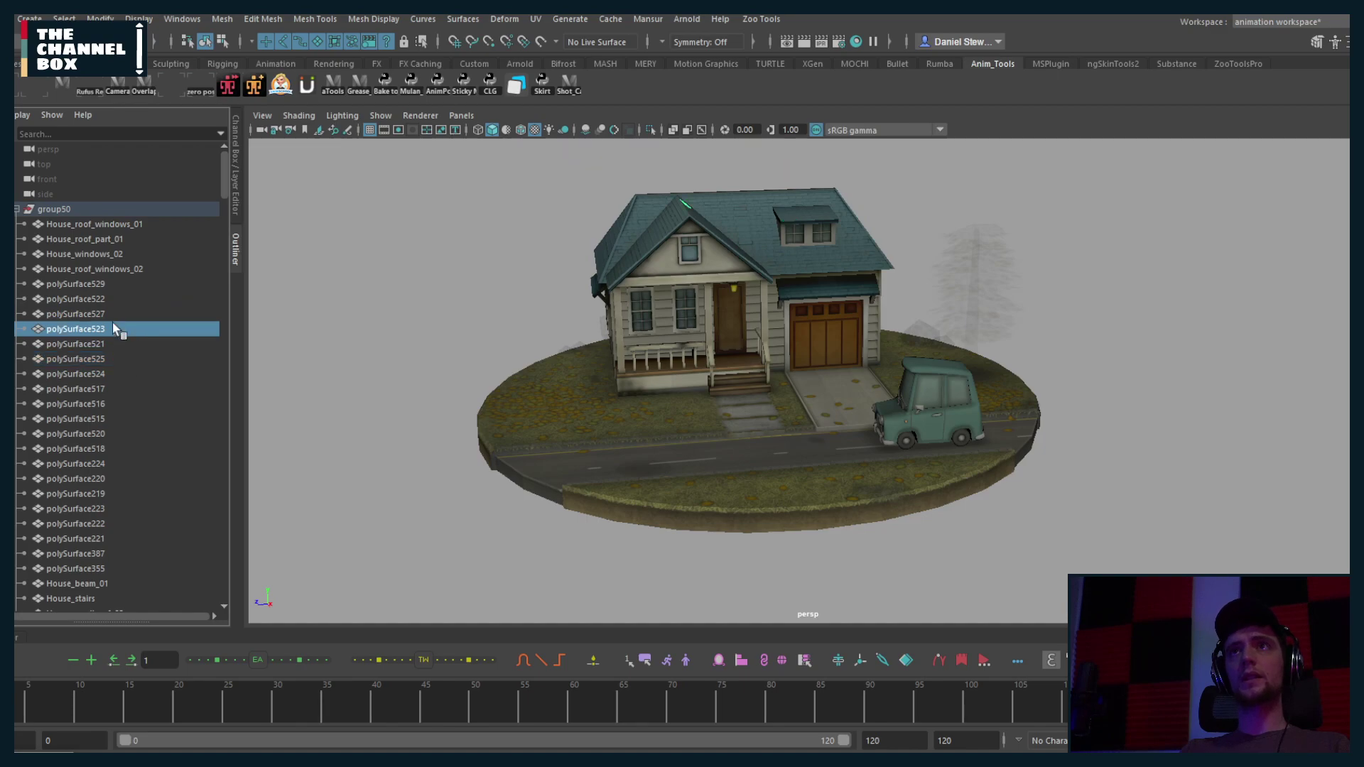
left_click(78, 222)
left_click_drag(845, 429, 803, 410, "alt")
right_click_drag(802, 411, 711, 355, "alt")
scroll(119, 395, "down", 15)
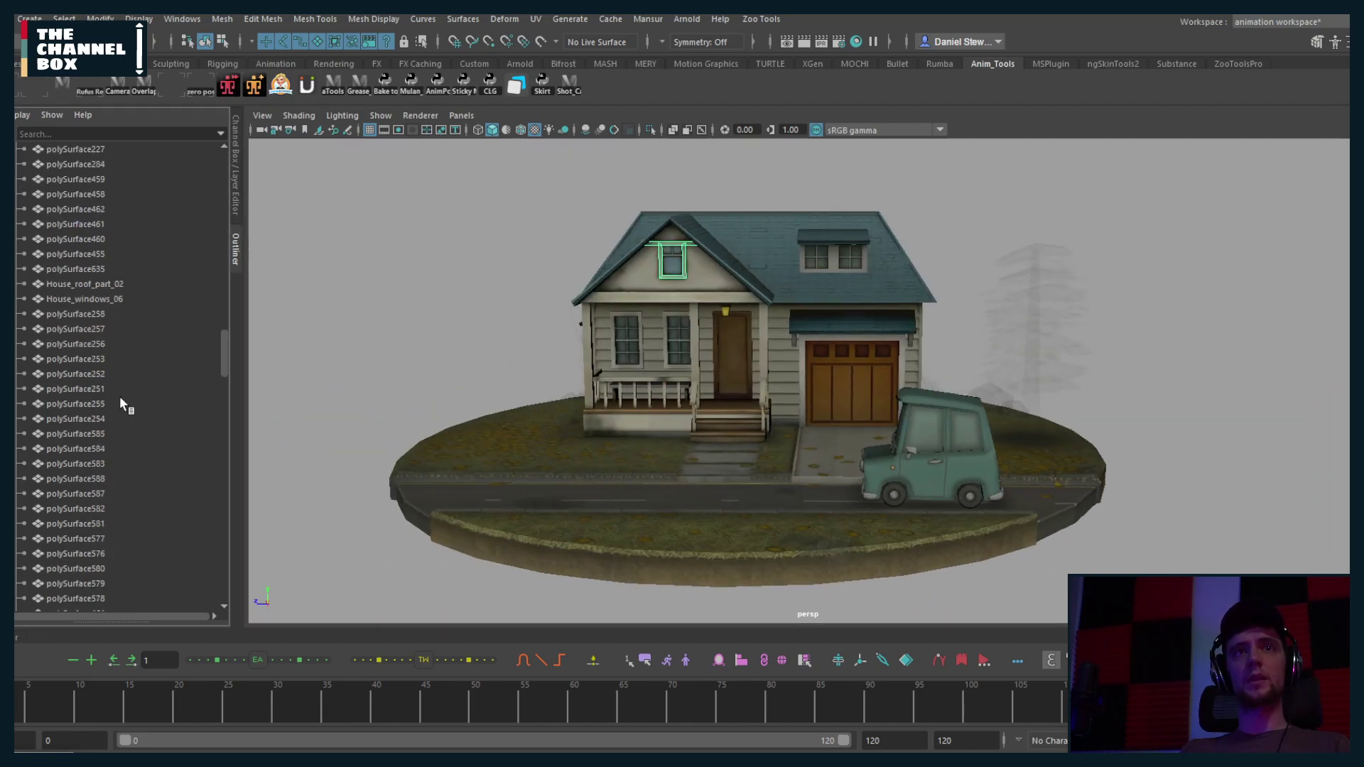
scroll(107, 441, "down", 5)
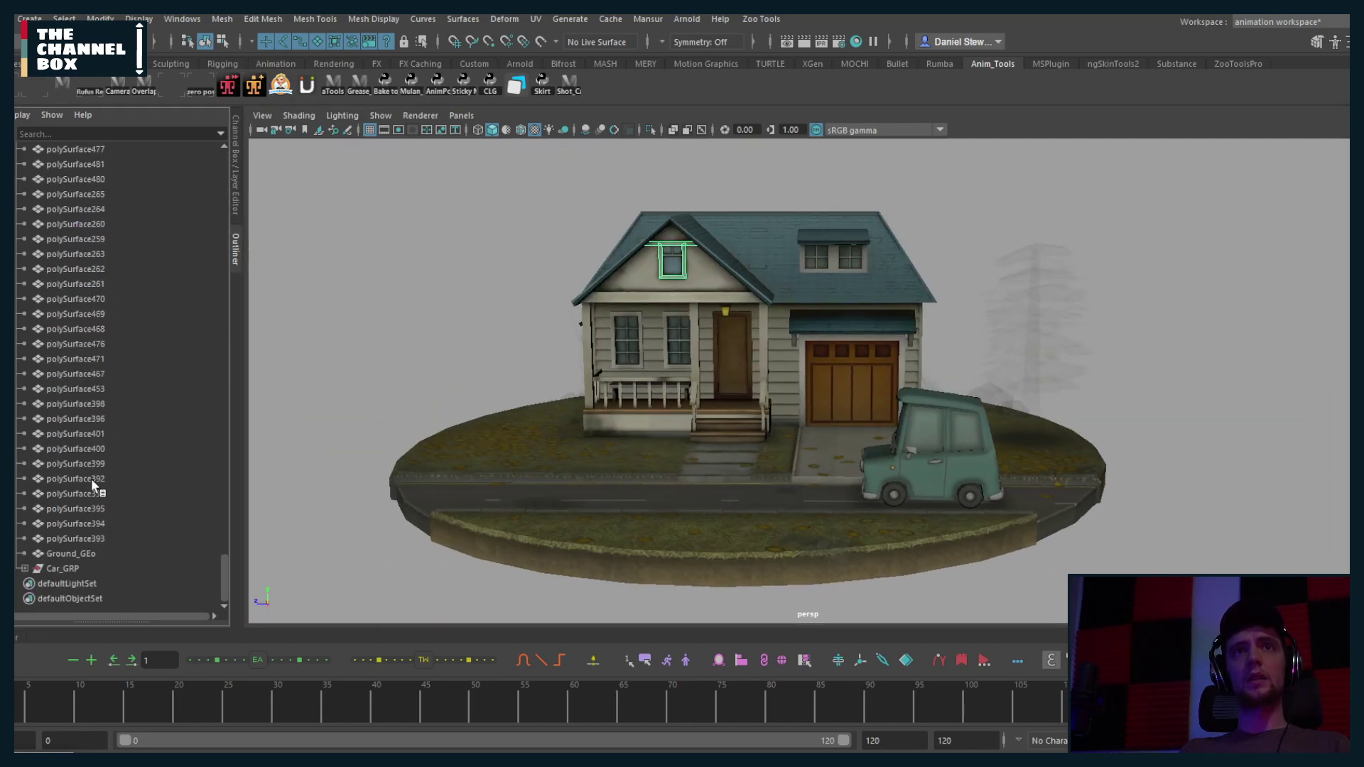
left_click(67, 555, "shift")
left_click(69, 554, "ctrl")
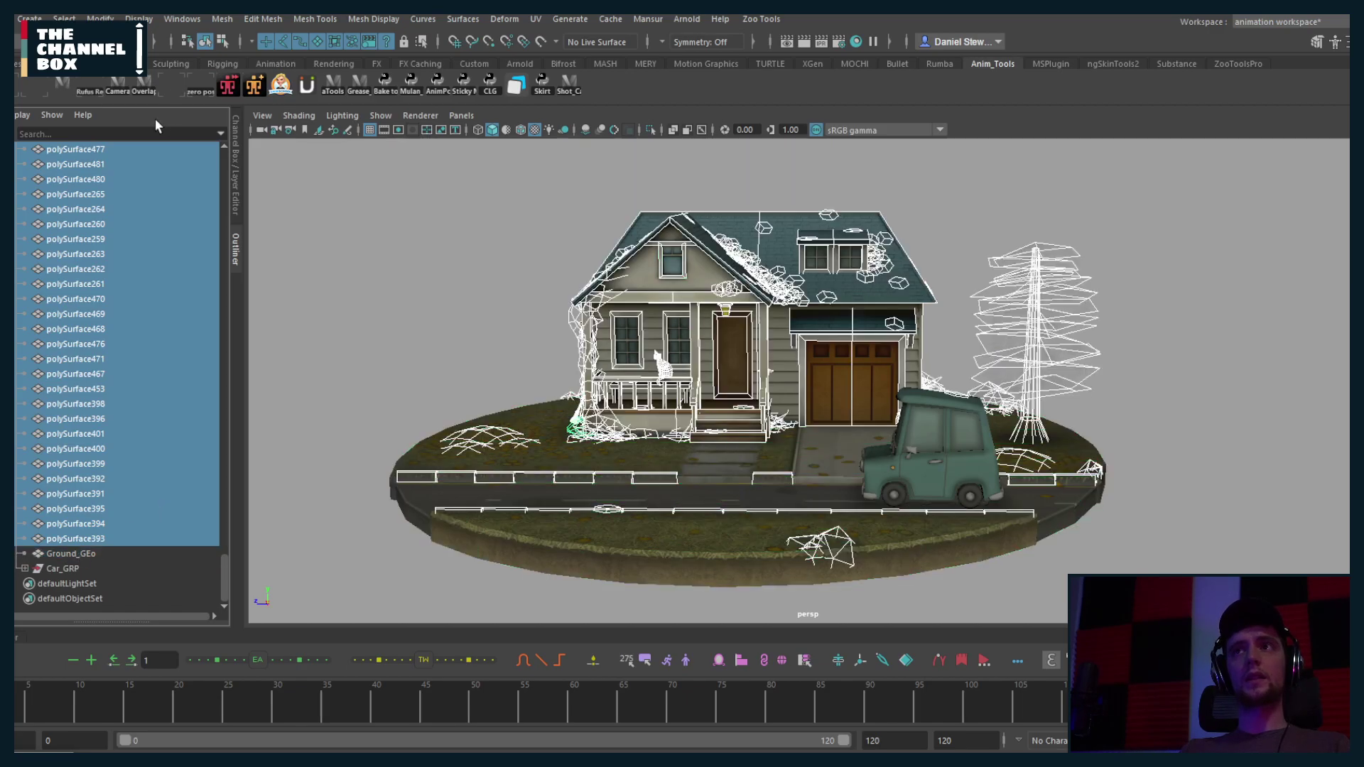
Step: Combine the selected house pieces into one mesh and delete its history
left_click_drag(970, 373, 909, 359, "alt")
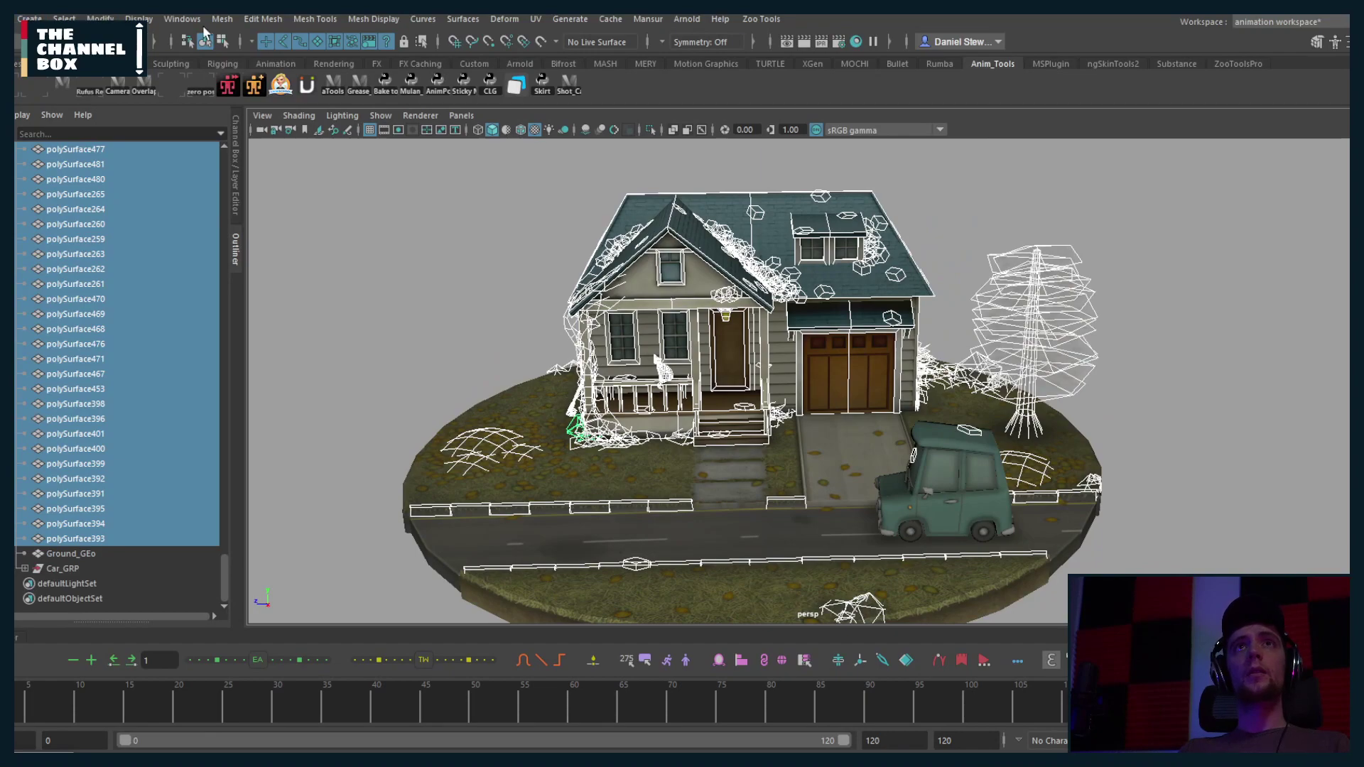
left_click(222, 19)
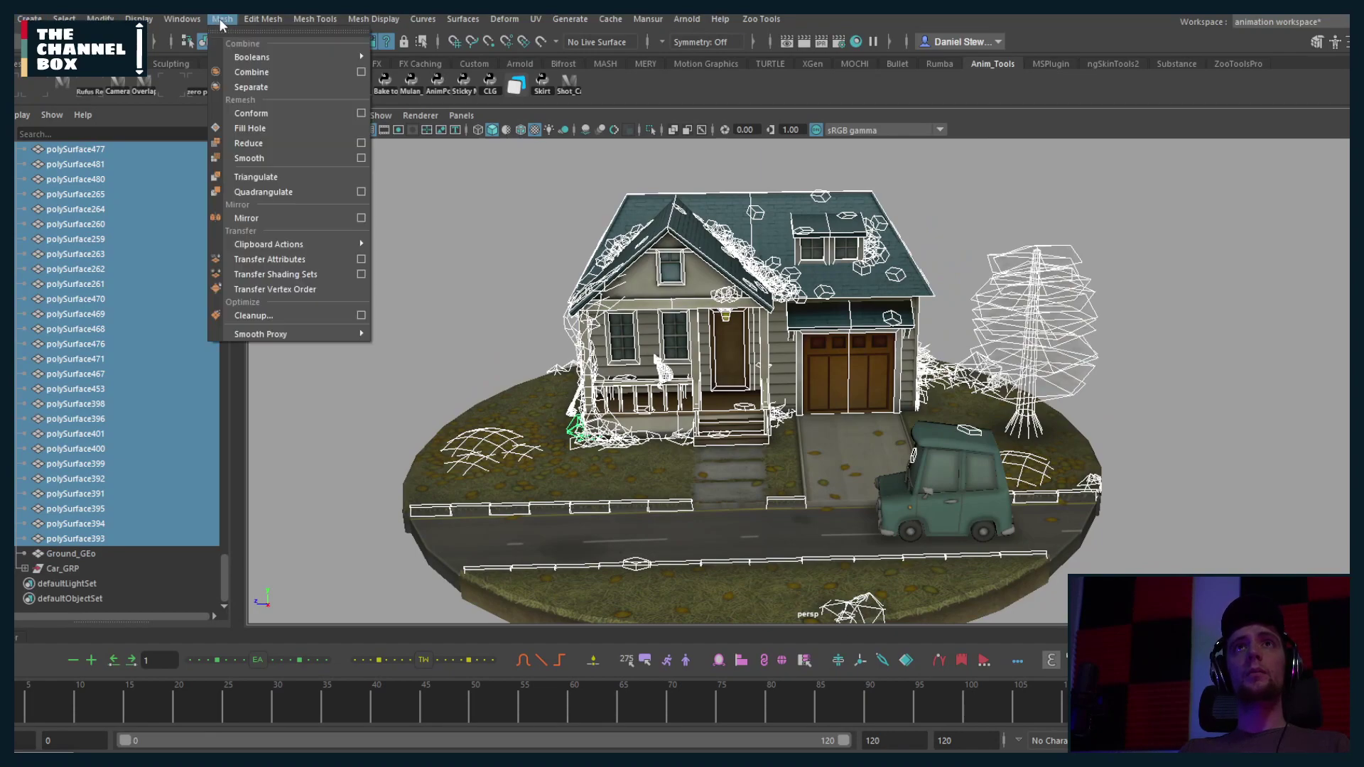
left_click(251, 71)
left_click(15, 19)
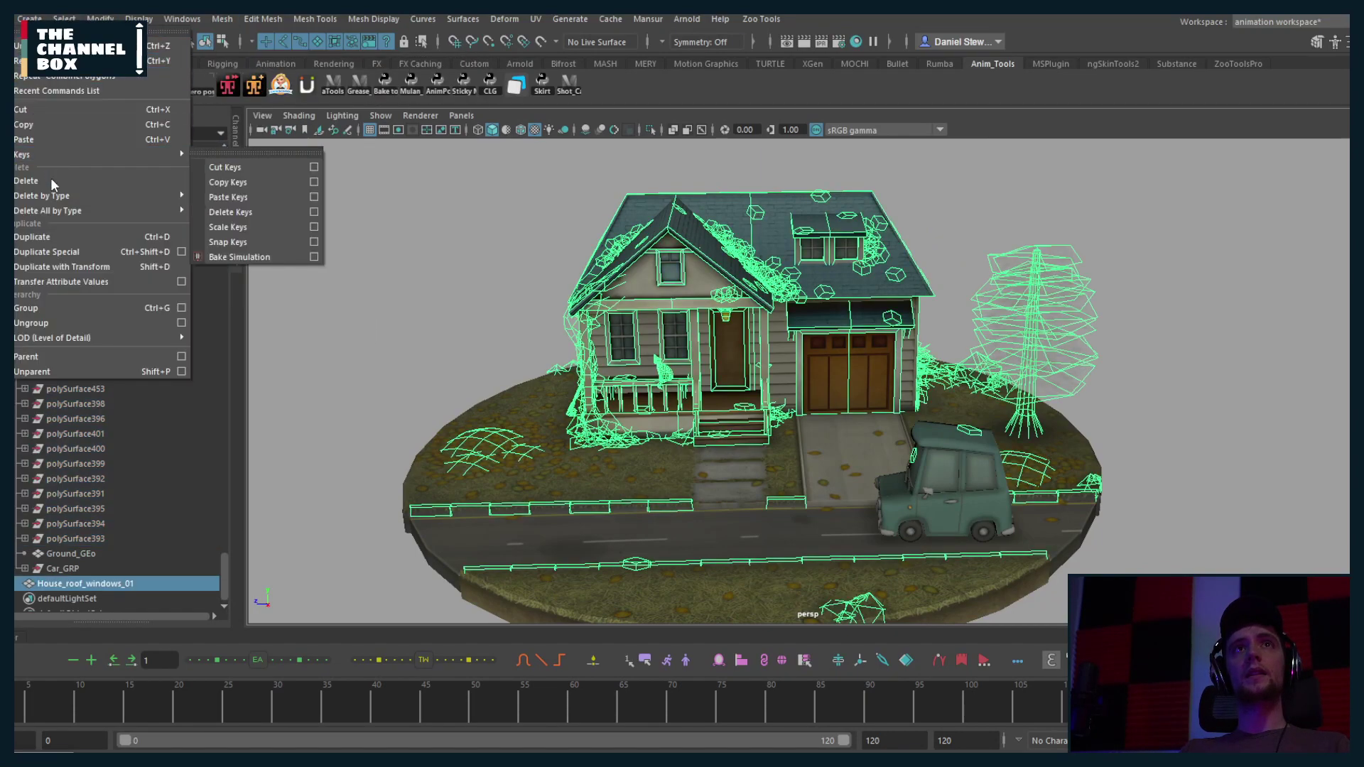
left_click(281, 209)
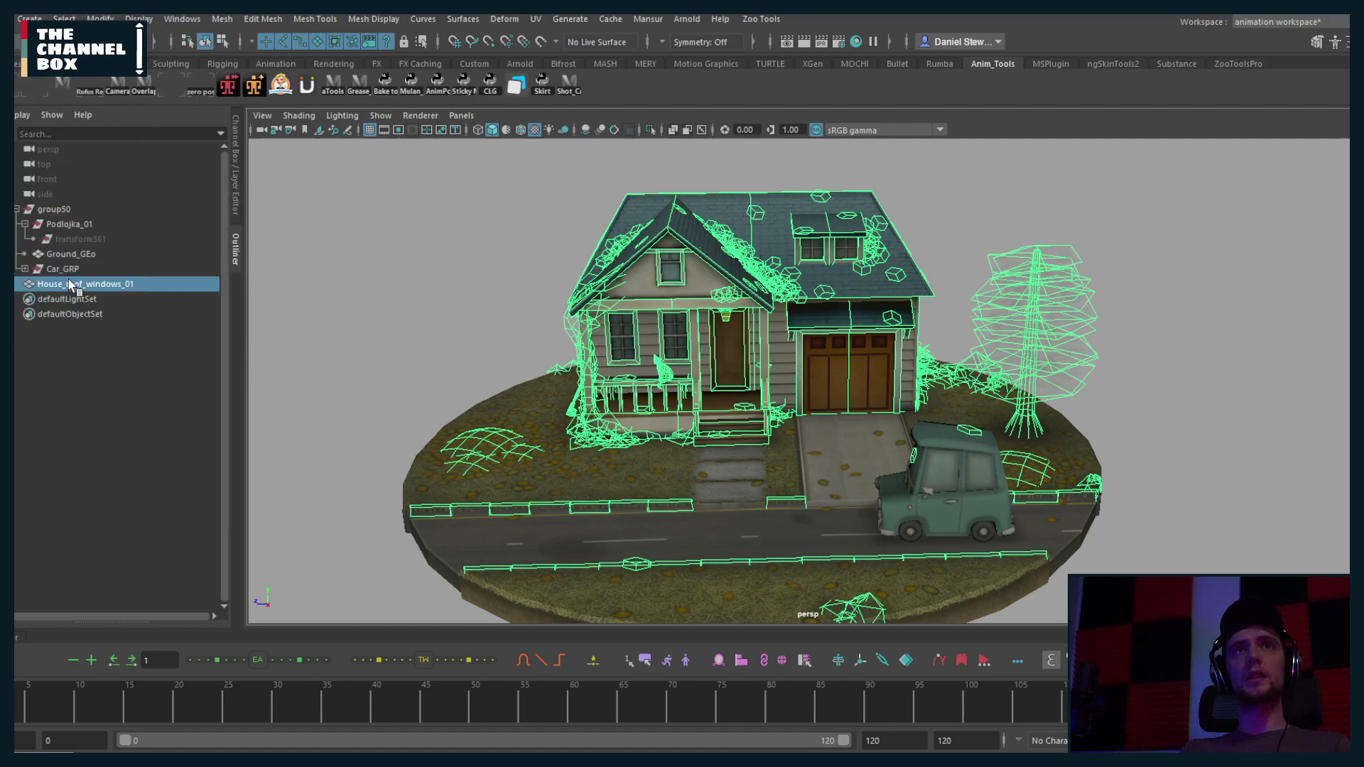
Step: Start renaming the merged mesh, typing 'House_' as the beginning of its name
double_click(74, 285)
type("House_GE")
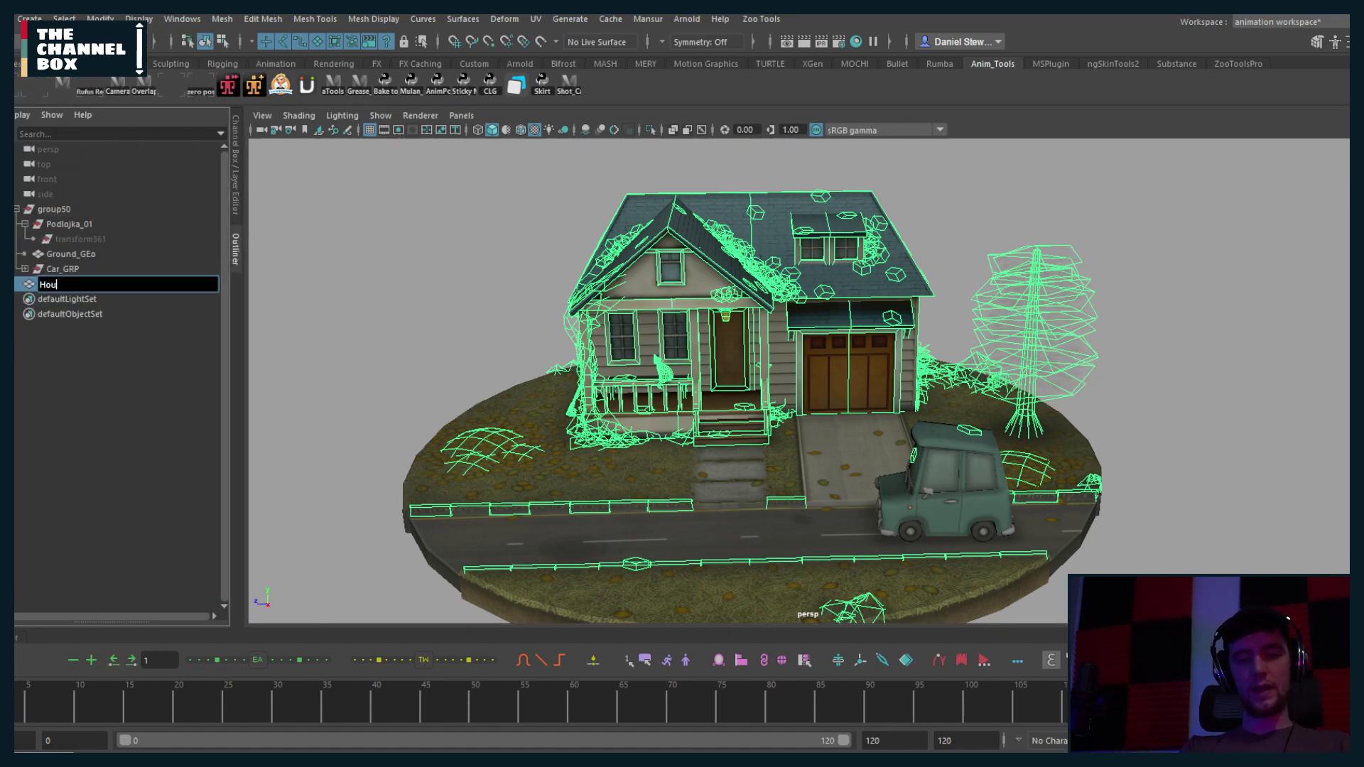
key("BackSpace")
key("BackSpace")
Step: Finish naming the mesh House_set_GEo and parent it under Podlojka_01, undoing an accidental delete
type("se")
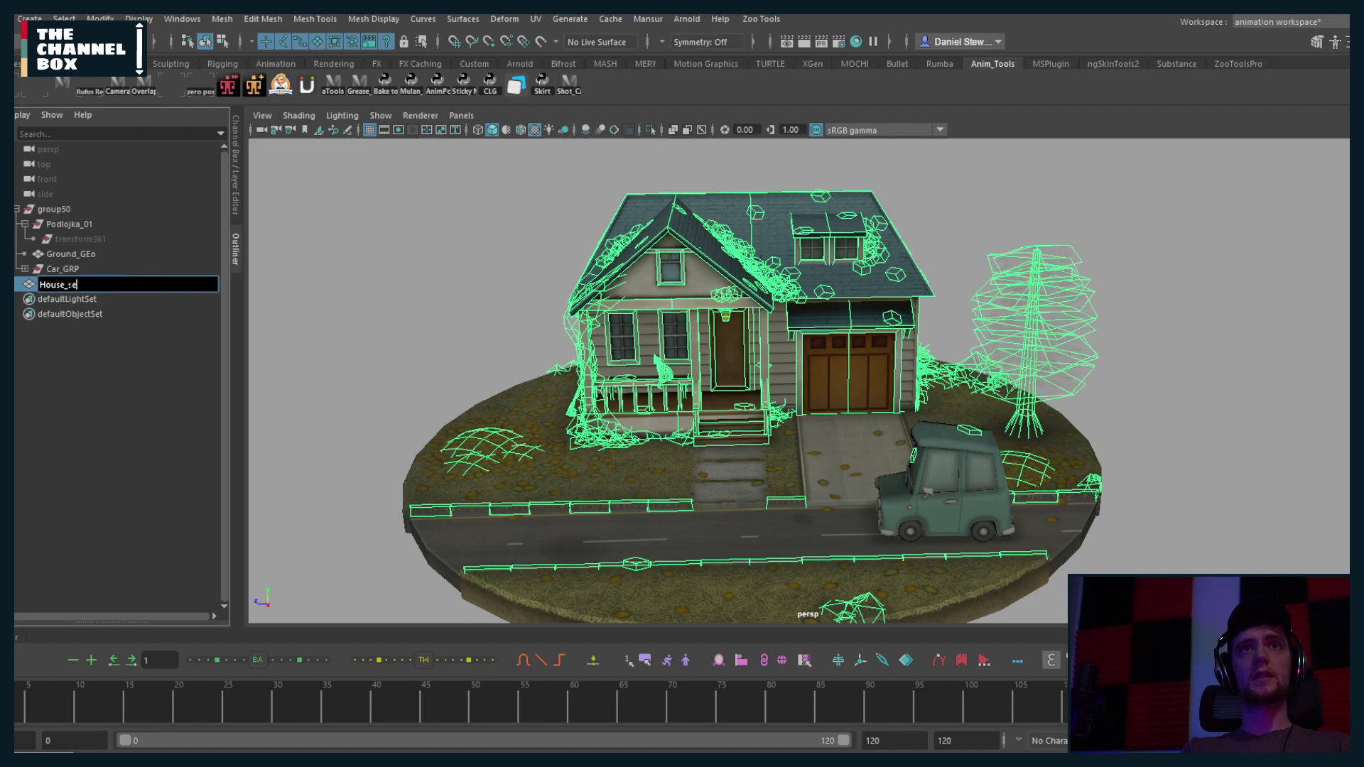
type("t_GEo")
key("Return")
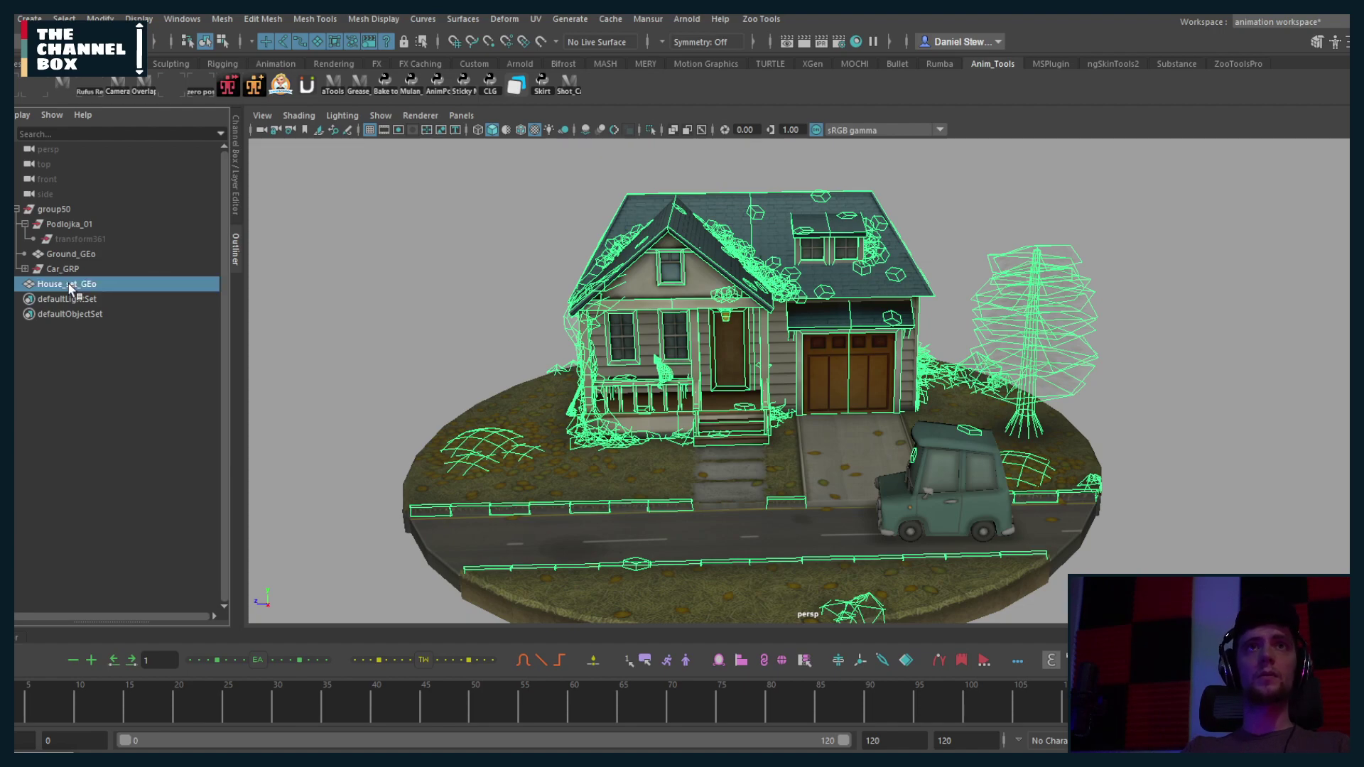
middle_click_drag(71, 287, 42, 226)
left_click(44, 226)
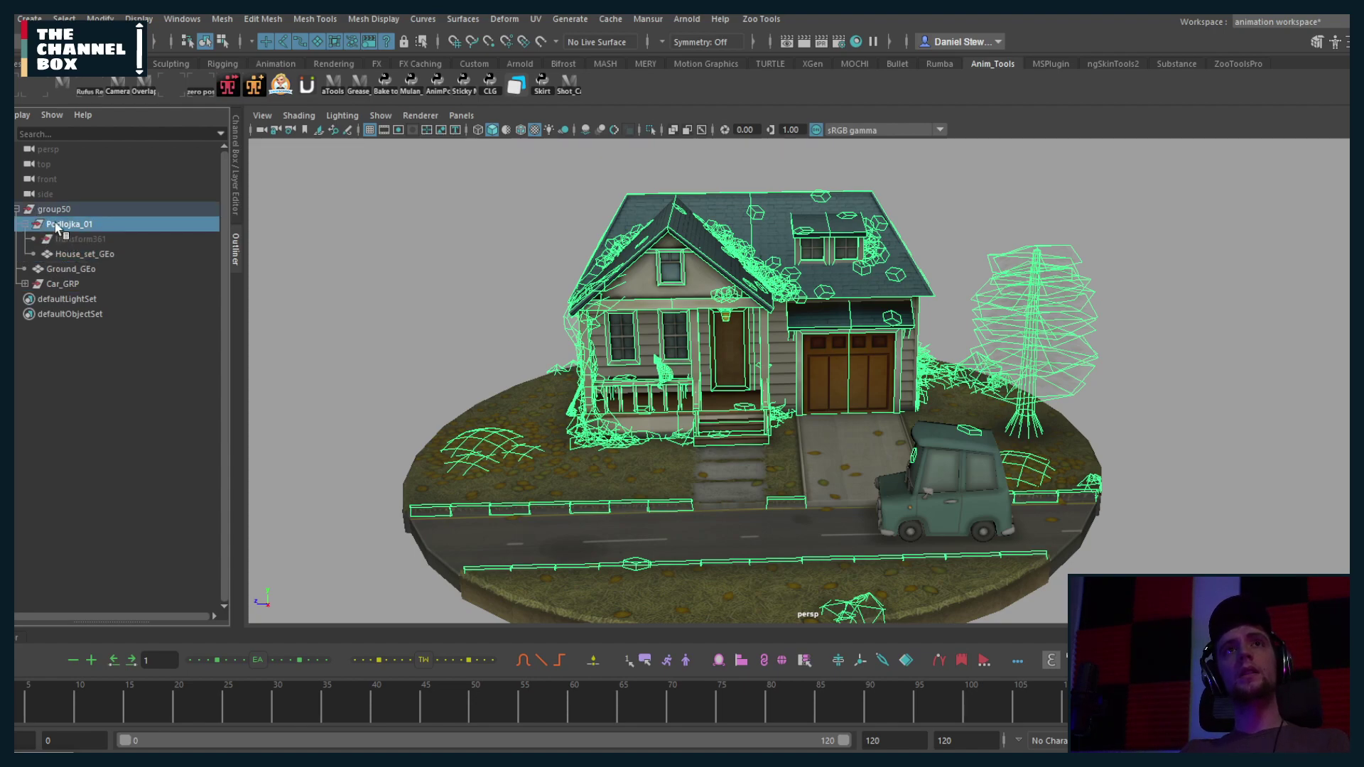
key("Delete")
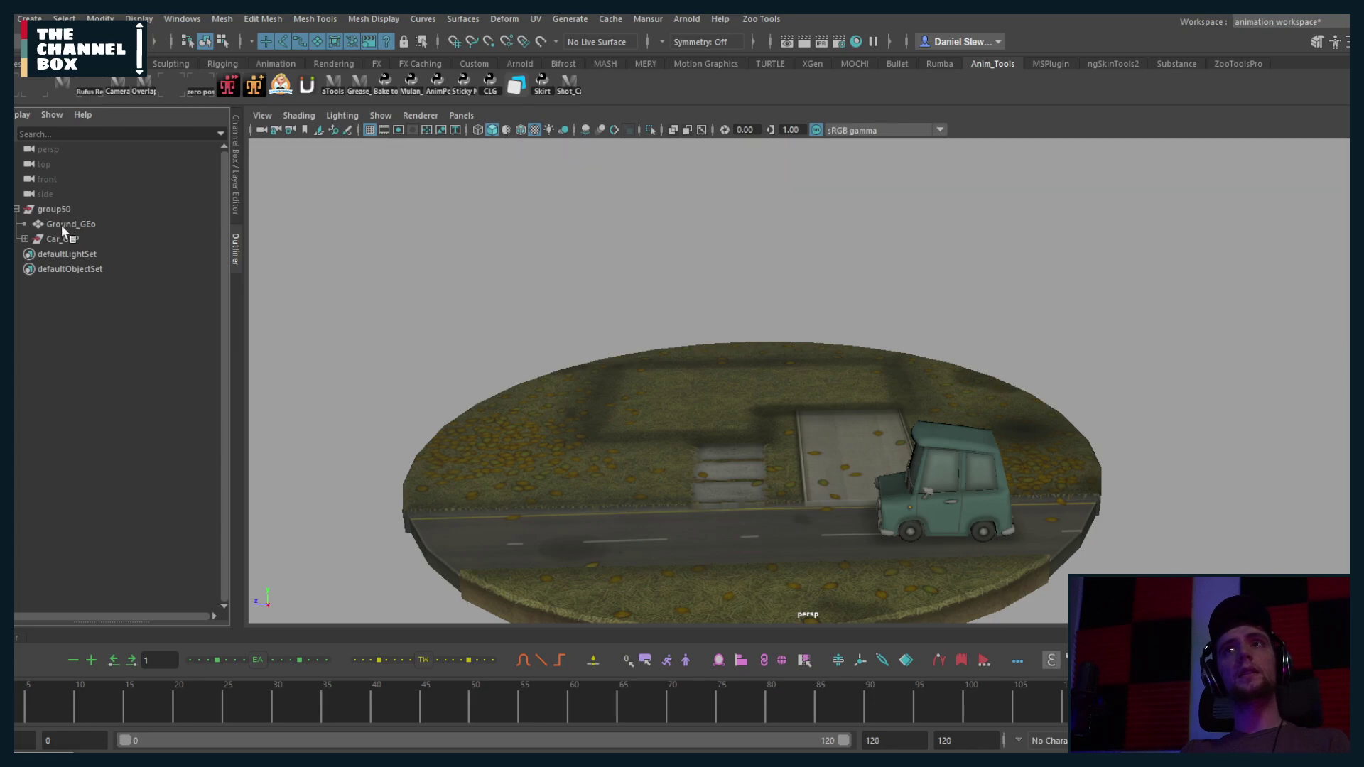
key("ctrl+z")
Step: Move Ground_GEo and Car_GRP out of group50 to the top level
left_click(60, 239)
left_click(54, 225)
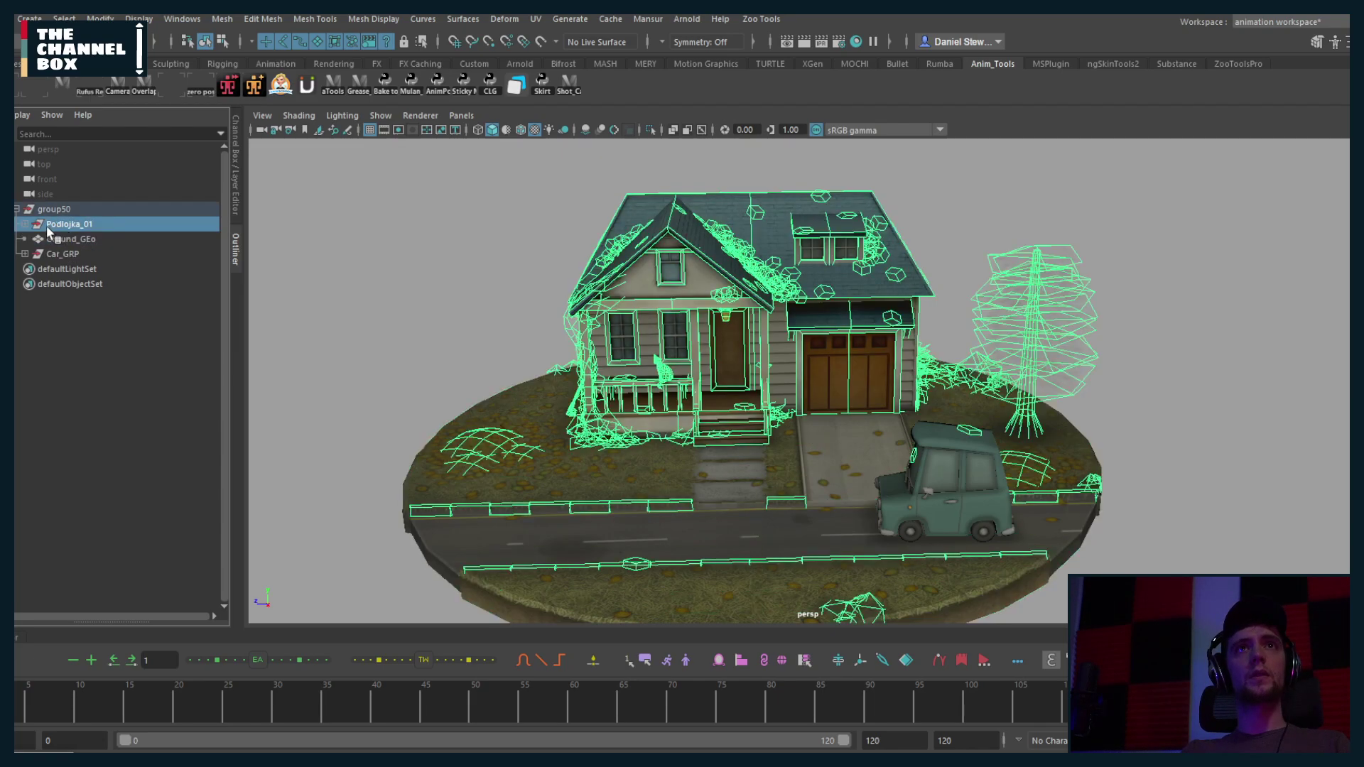
left_click(94, 239)
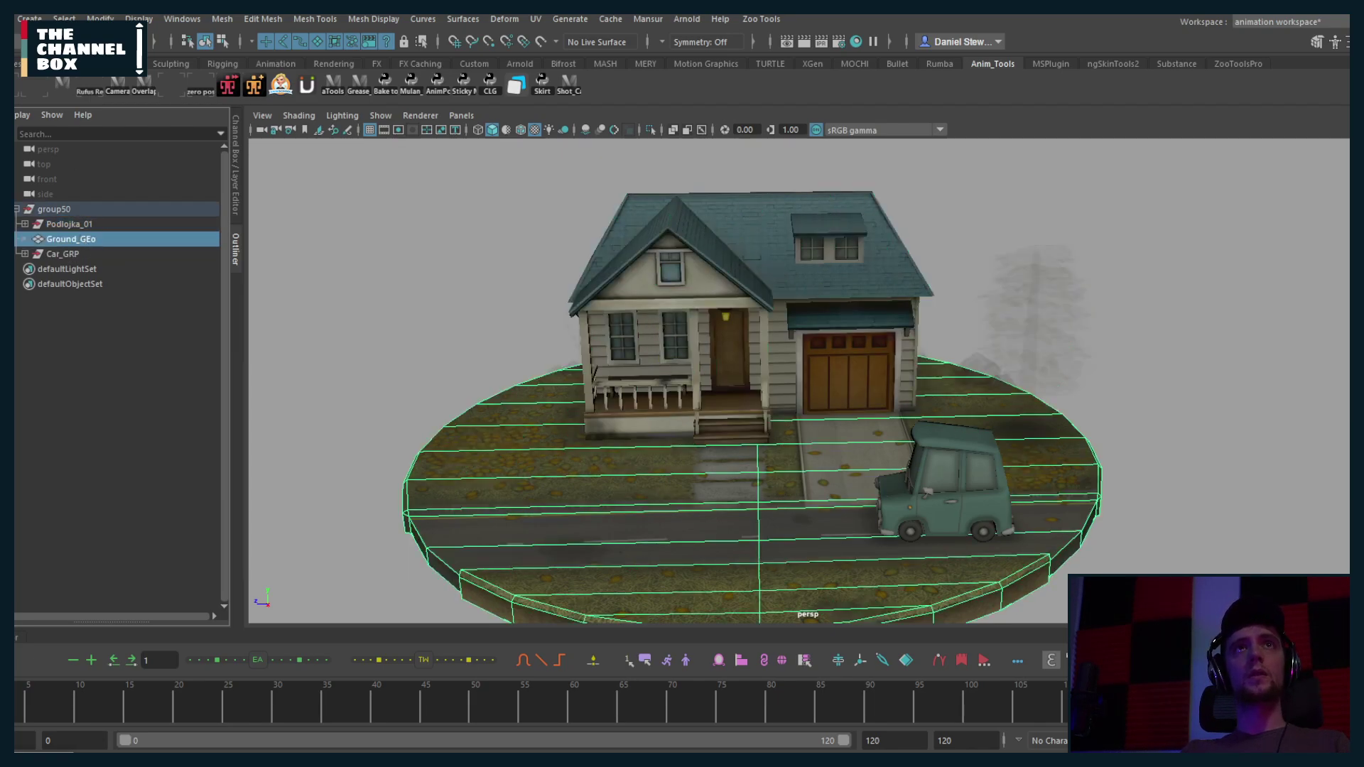
right_click(73, 236)
left_click(150, 261)
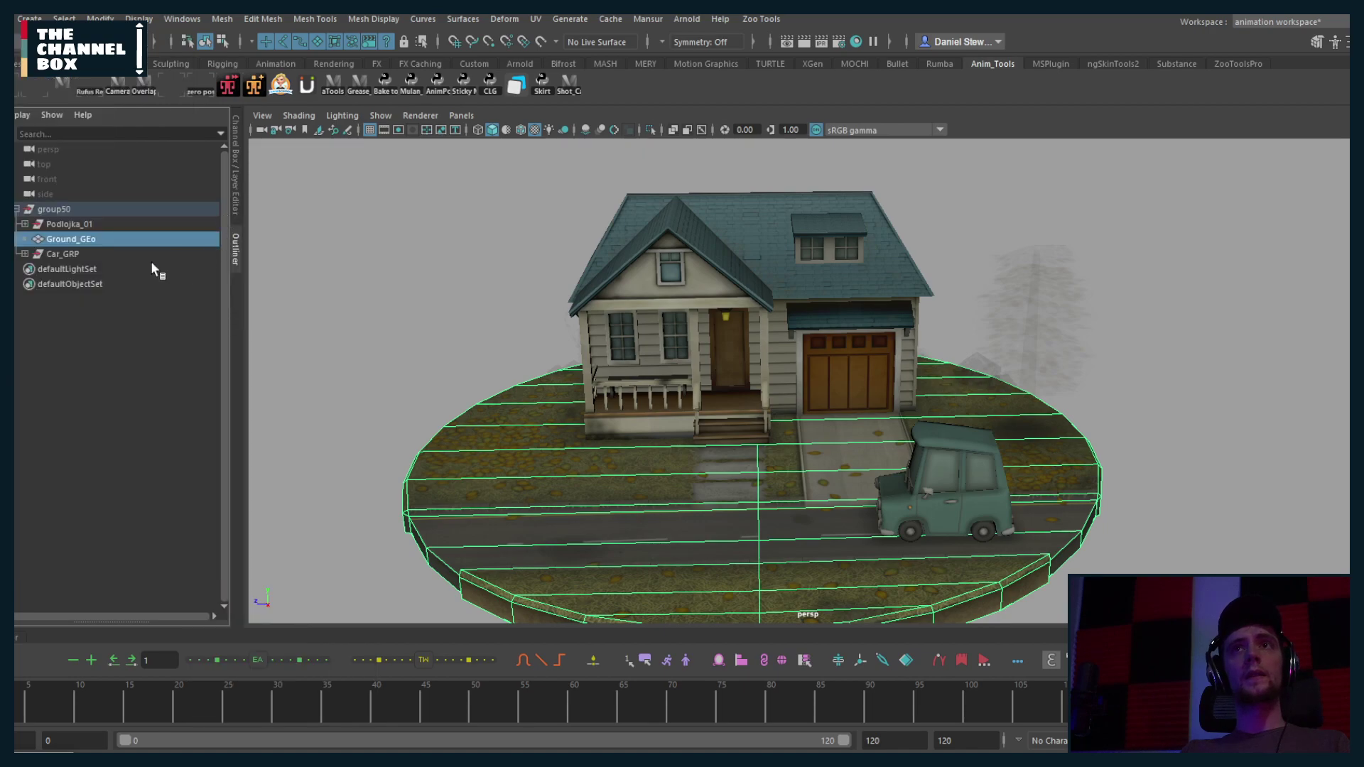
left_click_drag(44, 238, 57, 341)
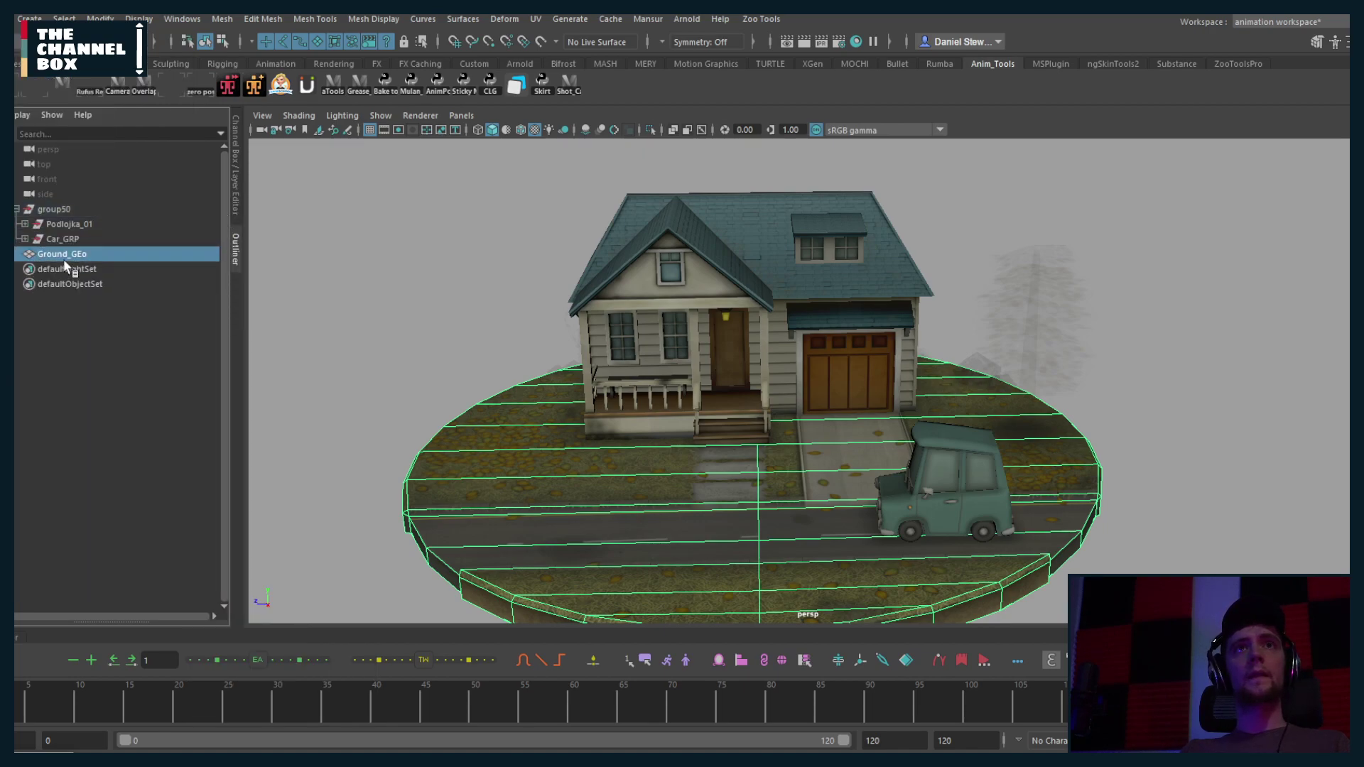
left_click_drag(57, 241, 57, 264)
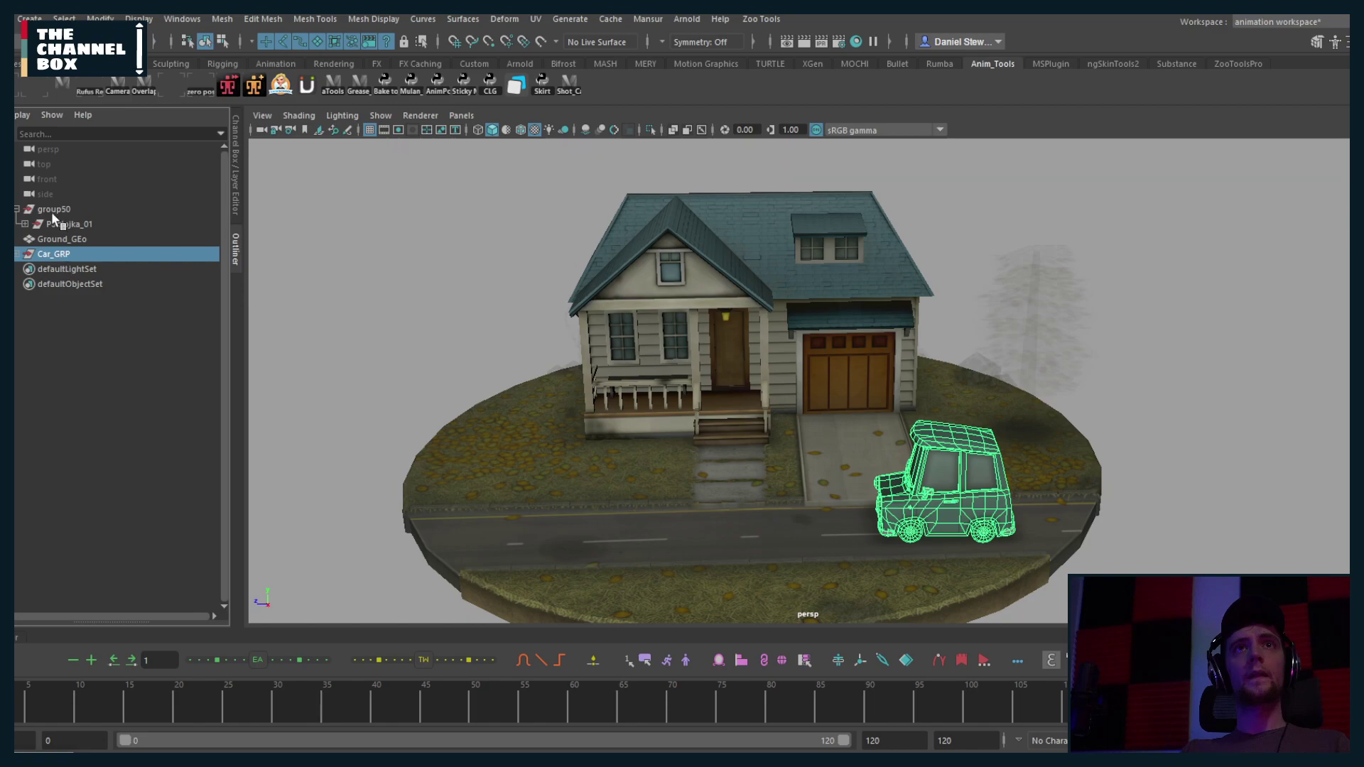
Step: Move House_set_GEo out of Podlojka_01 to the top level
left_click(51, 210)
left_click(41, 226)
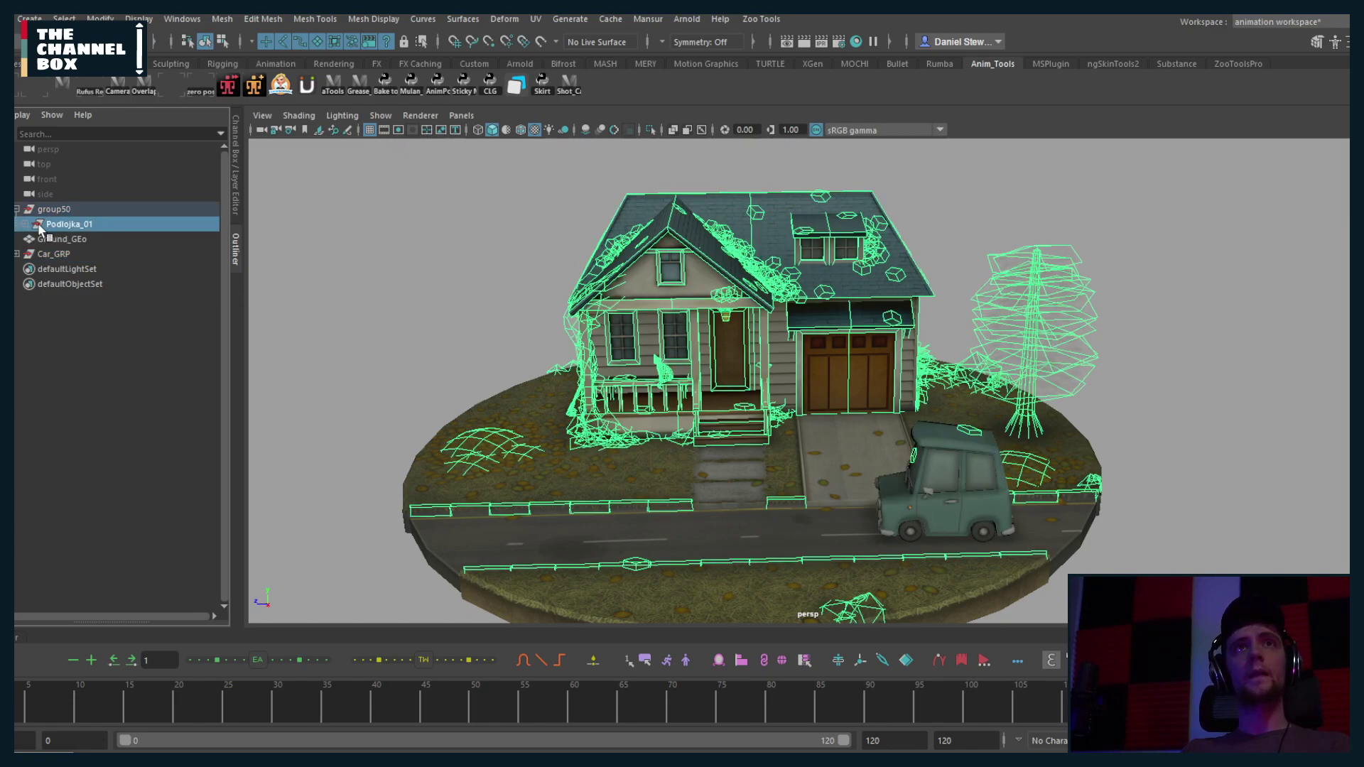
left_click(25, 224)
left_click(34, 238)
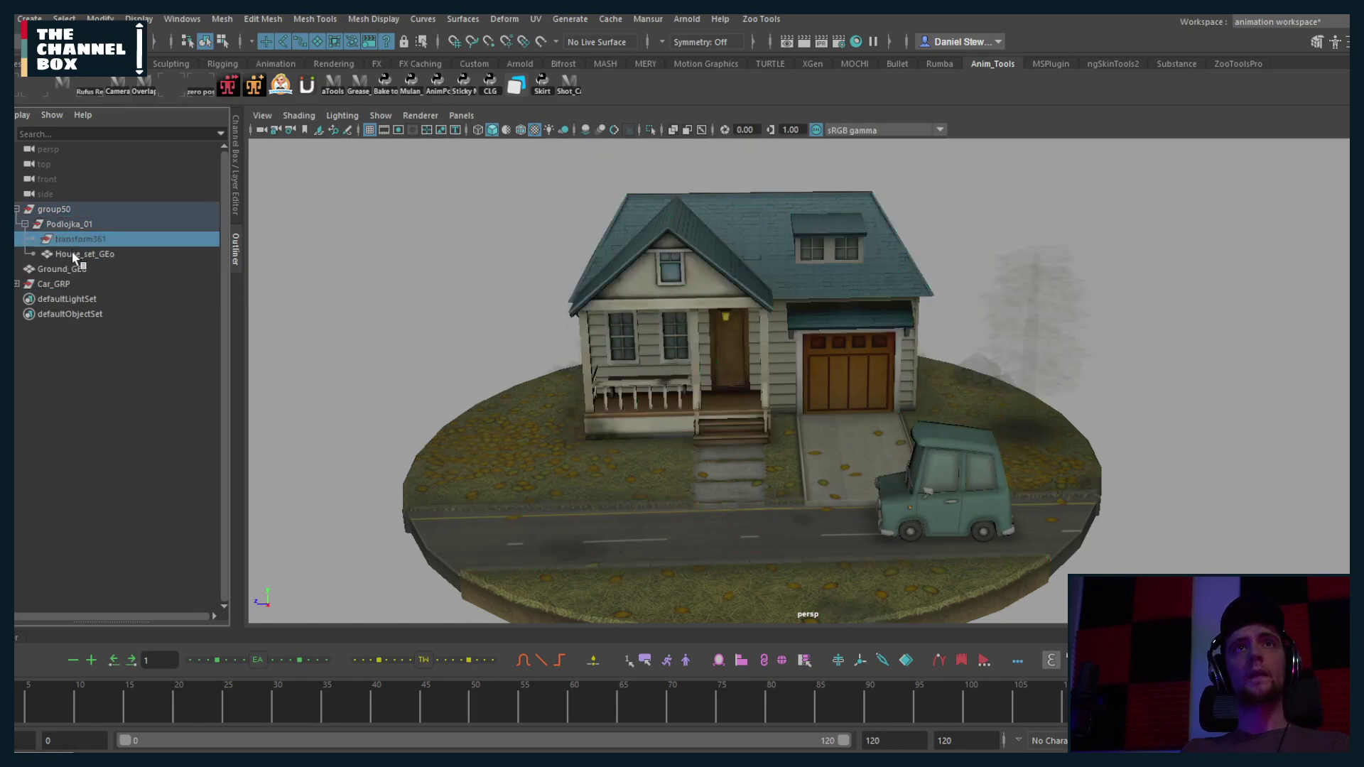
left_click(74, 255)
mouse_move(74, 256)
left_mouse_down()
mouse_move(62, 289)
mouse_move(58, 275)
left_mouse_up()
Step: Delete group50 with its leftover children, then select Ground_GEo and House_set_GEo
left_click(63, 226)
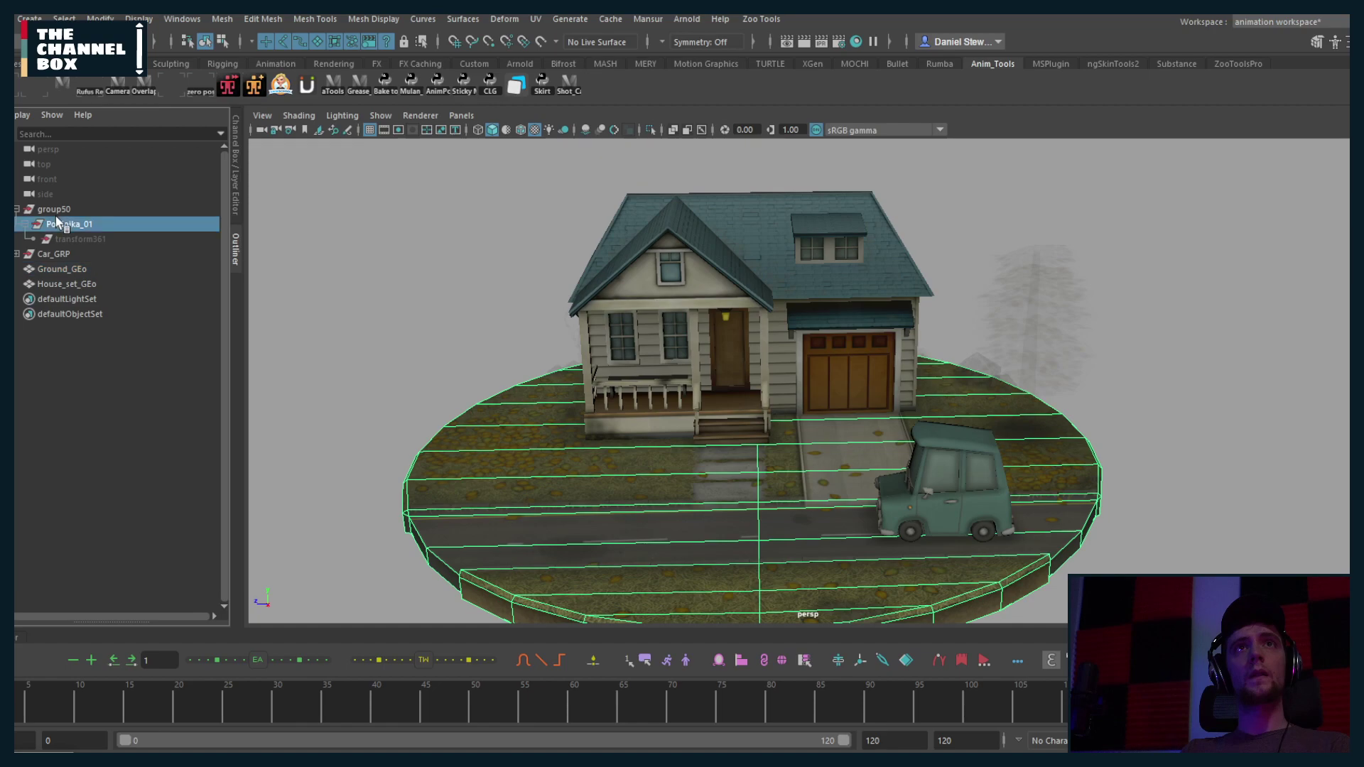
left_click(54, 210)
key("Delete")
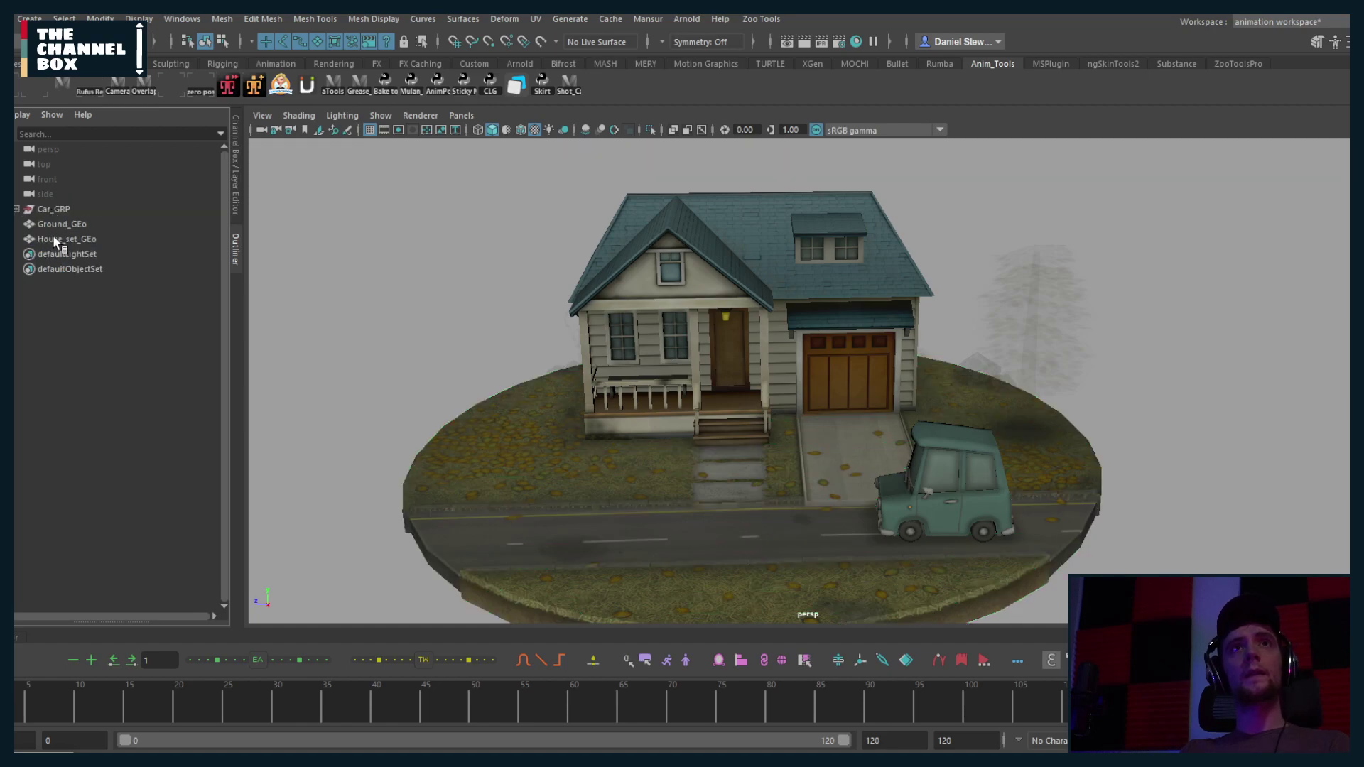
left_click(54, 225)
left_click(57, 235, "shift")
Step: Group Car_GRP, Ground_GEo and House_set_GEo with Ctrl+G and name the group House_Set_GRP
left_click(54, 209, "shift")
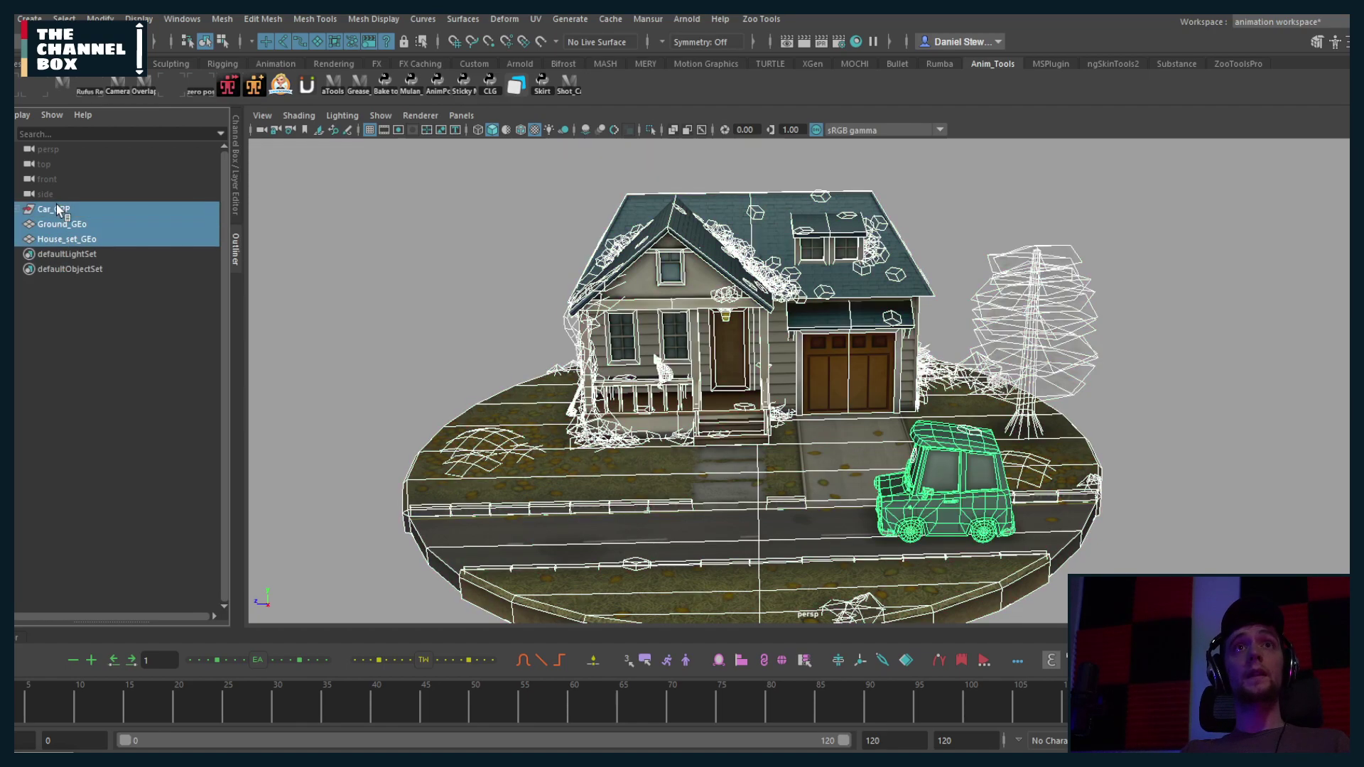
key("ctrl+g")
double_click(57, 209)
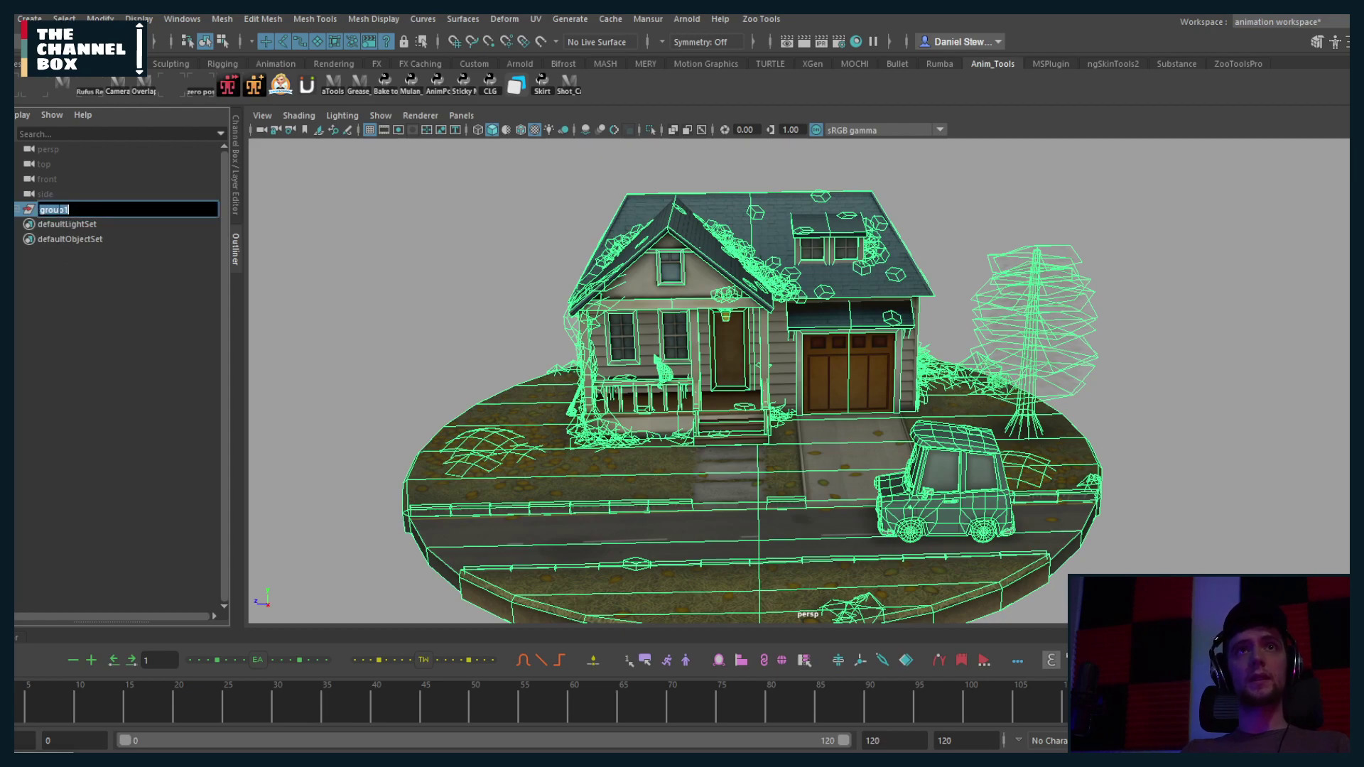
type("House_S")
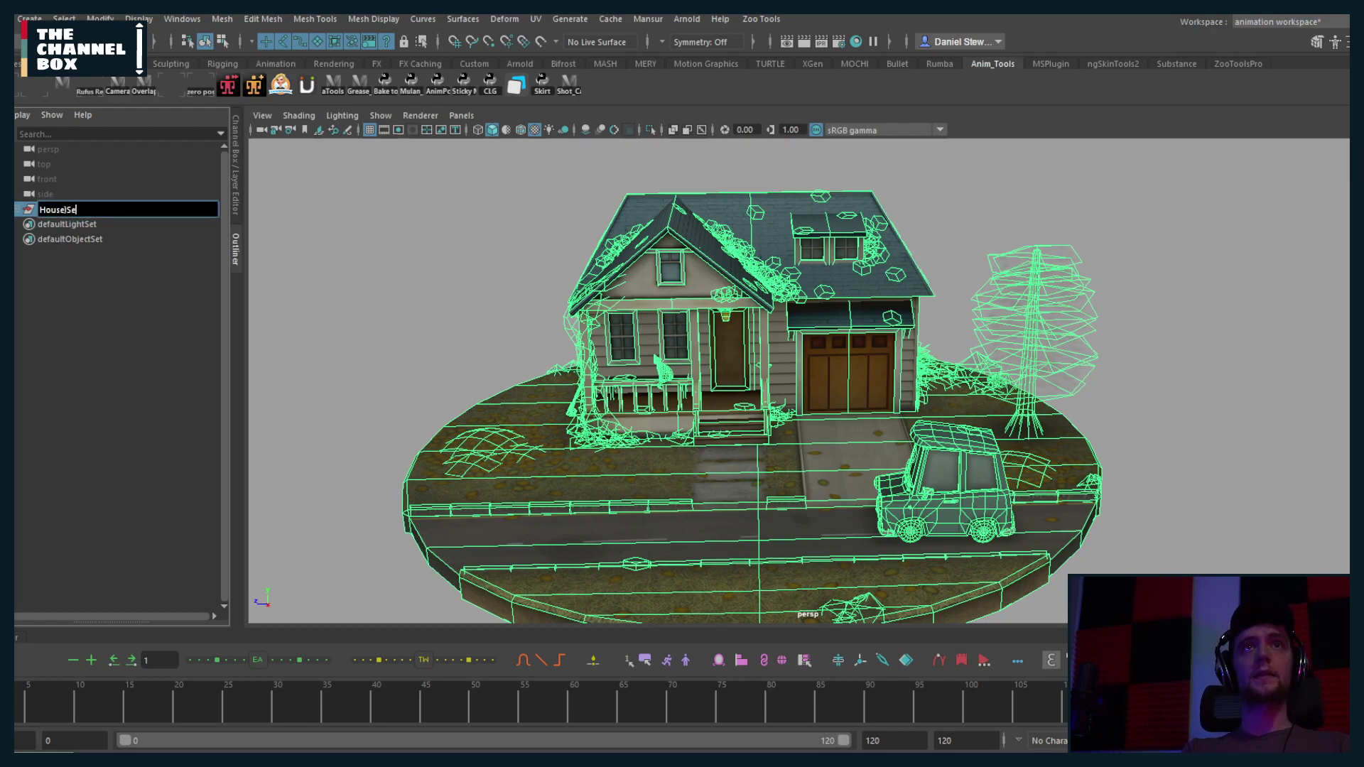
type("e_Set")
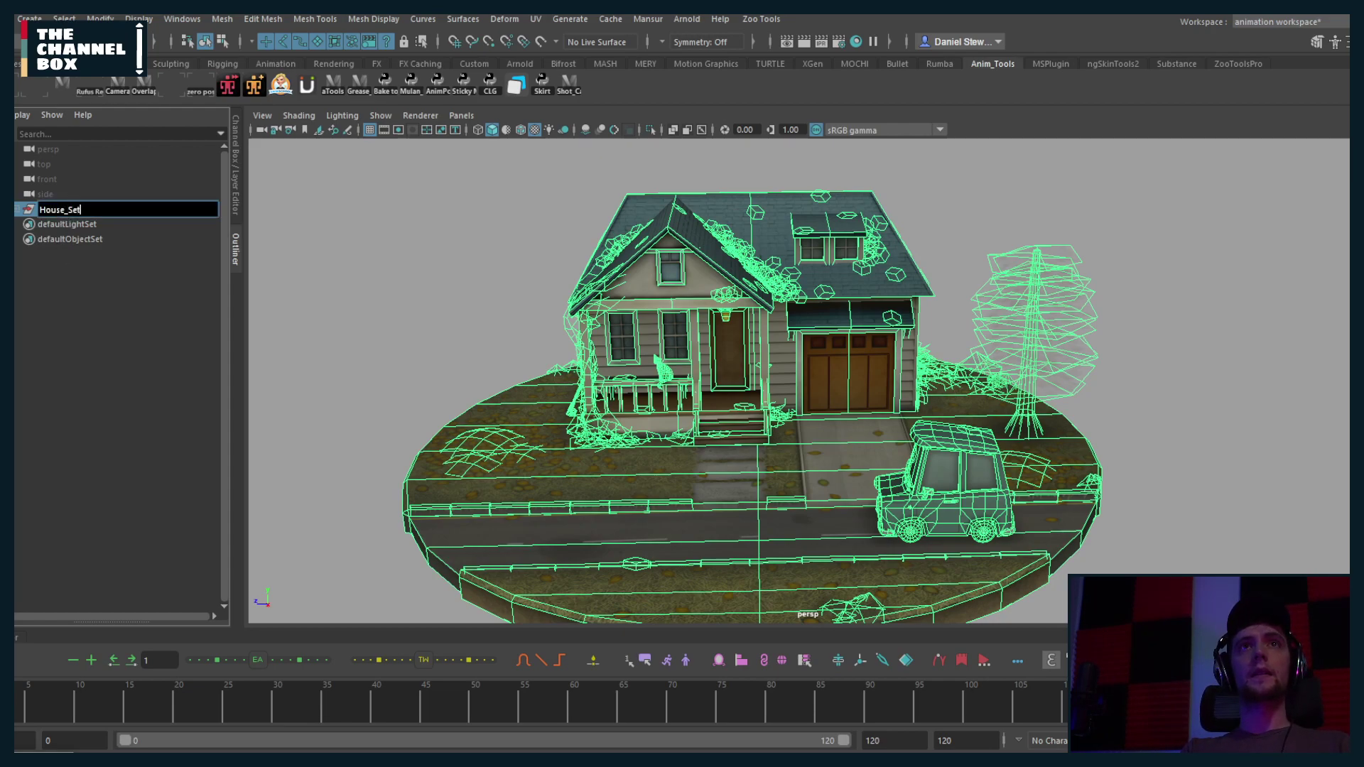
type("_GRP")
key("Return")
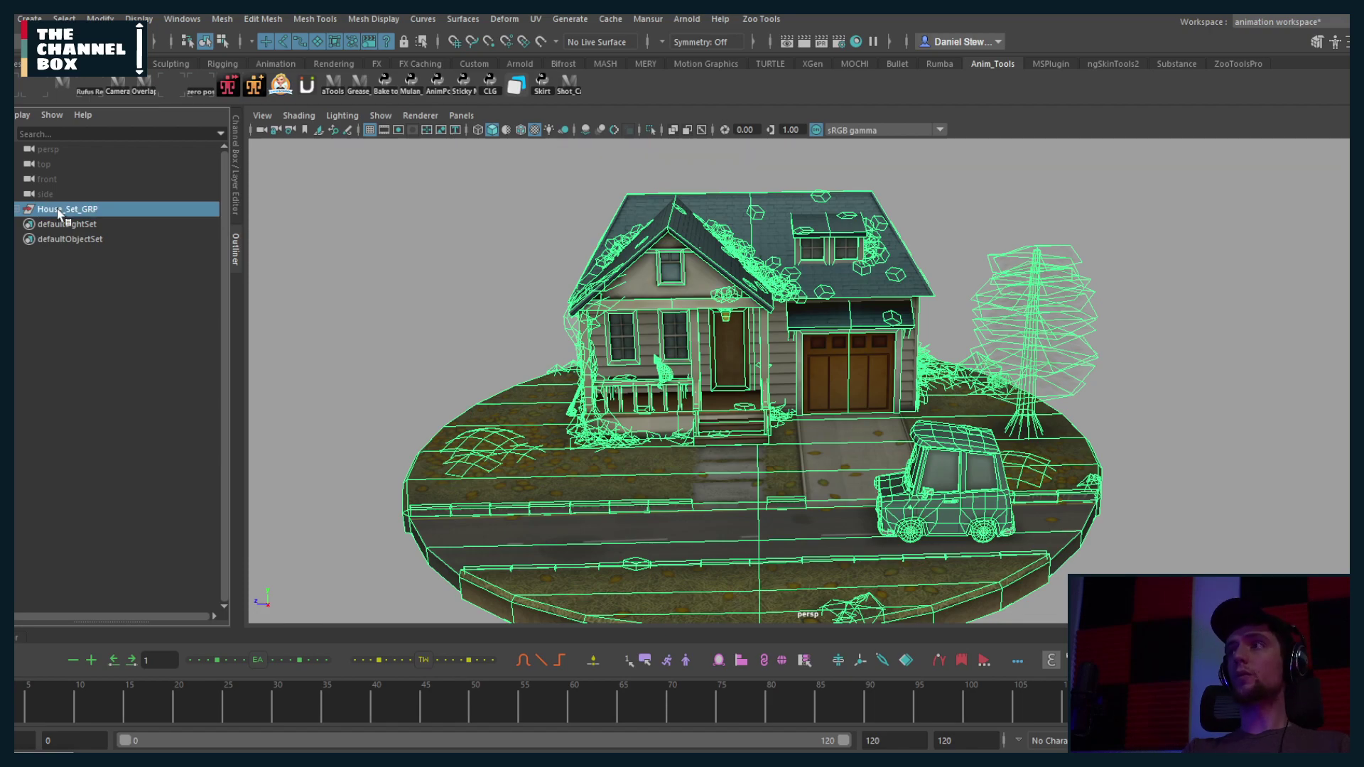
scroll(568, 305, "down", 5)
left_click_drag(569, 306, 643, 359, "alt")
left_click(429, 300)
scroll(644, 363, "down", 3)
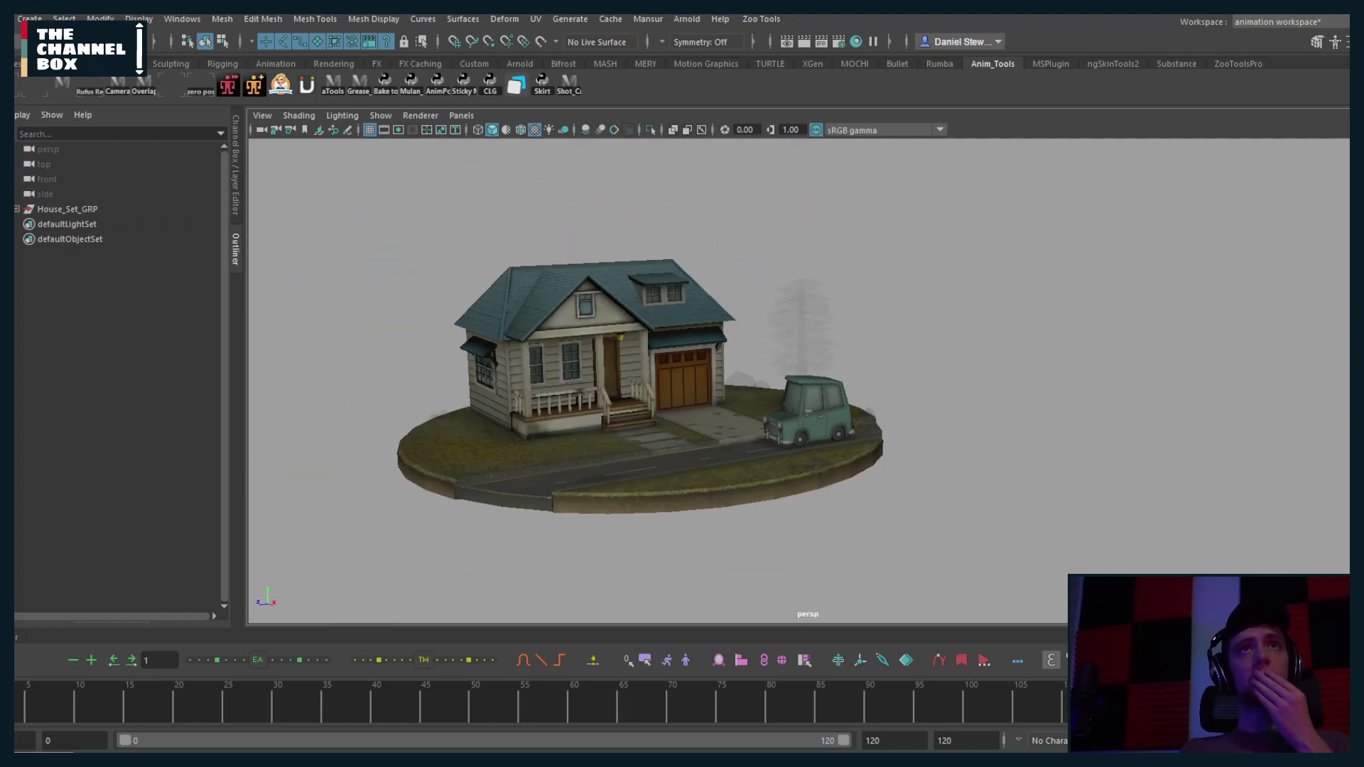
left_click(14, 19)
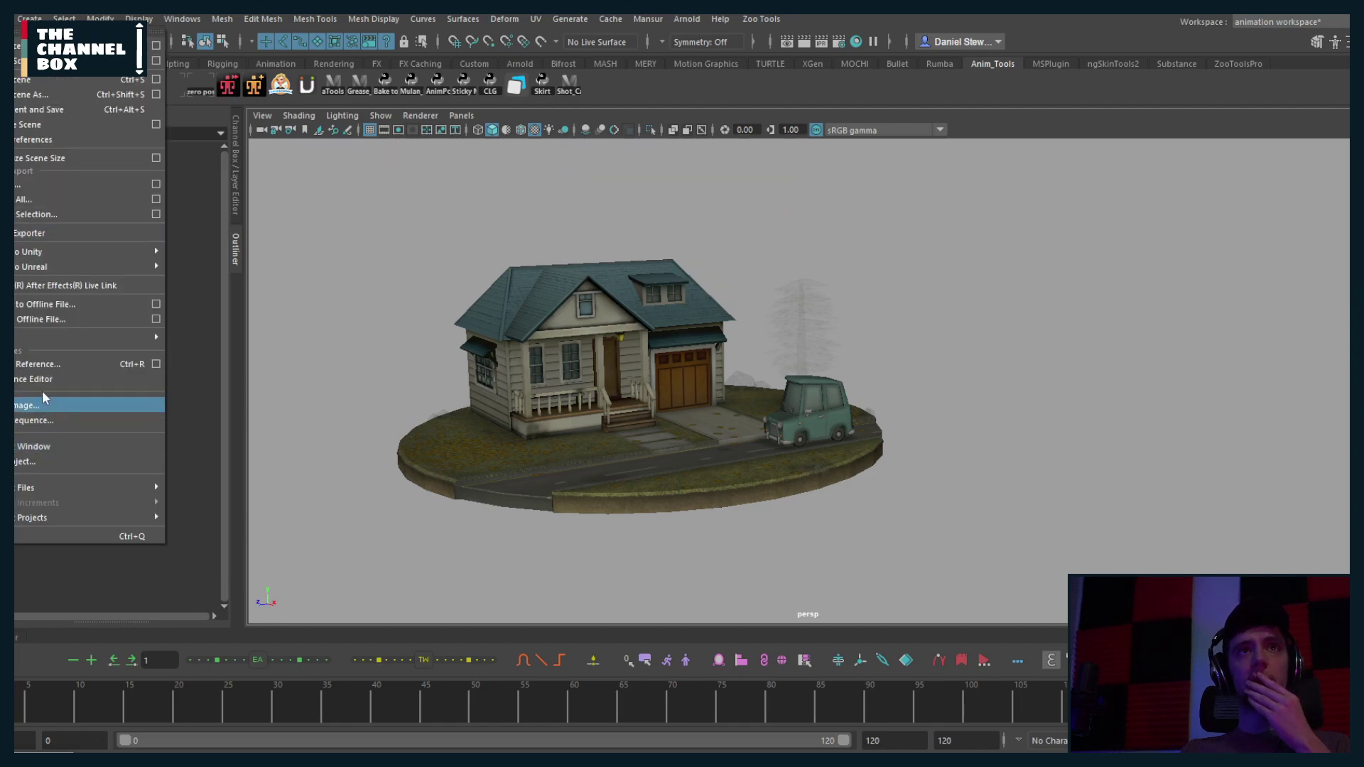
left_click(44, 463)
key("Escape")
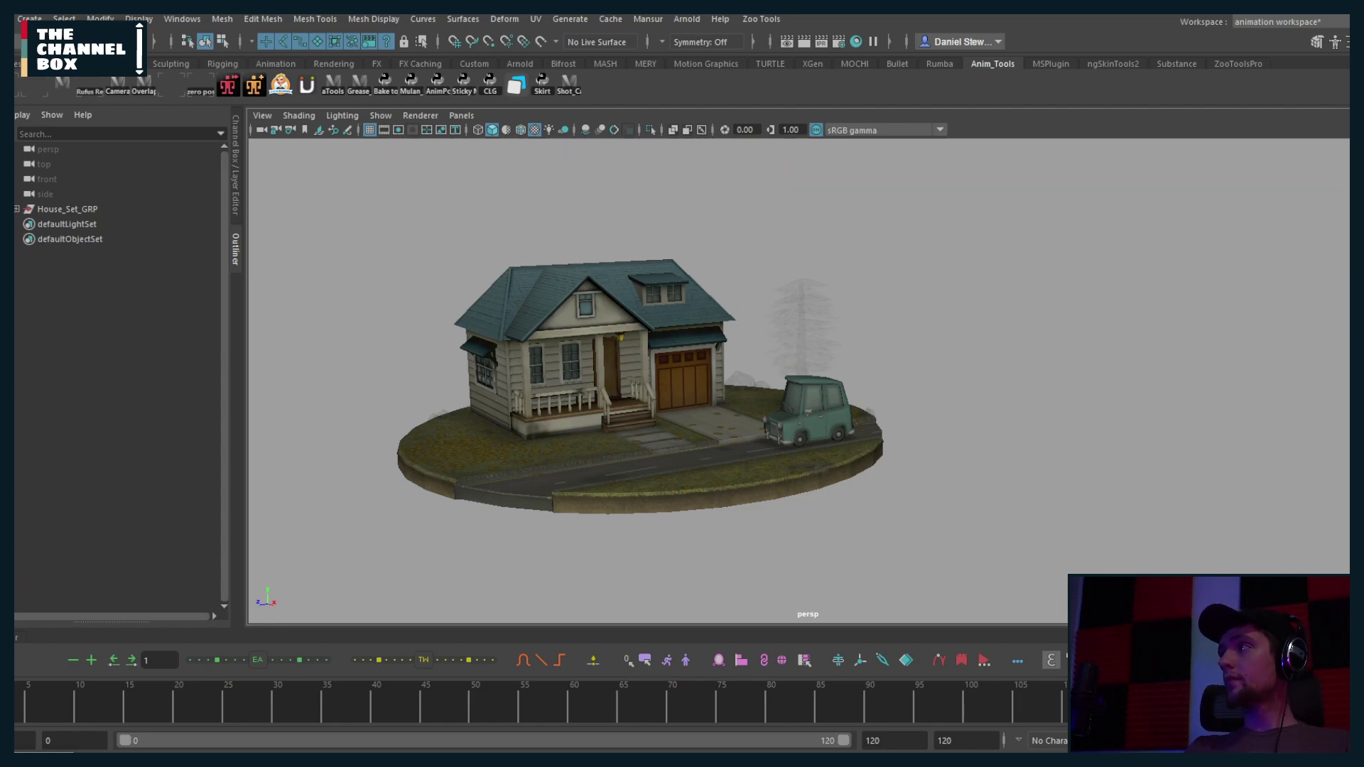
left_click(15, 18)
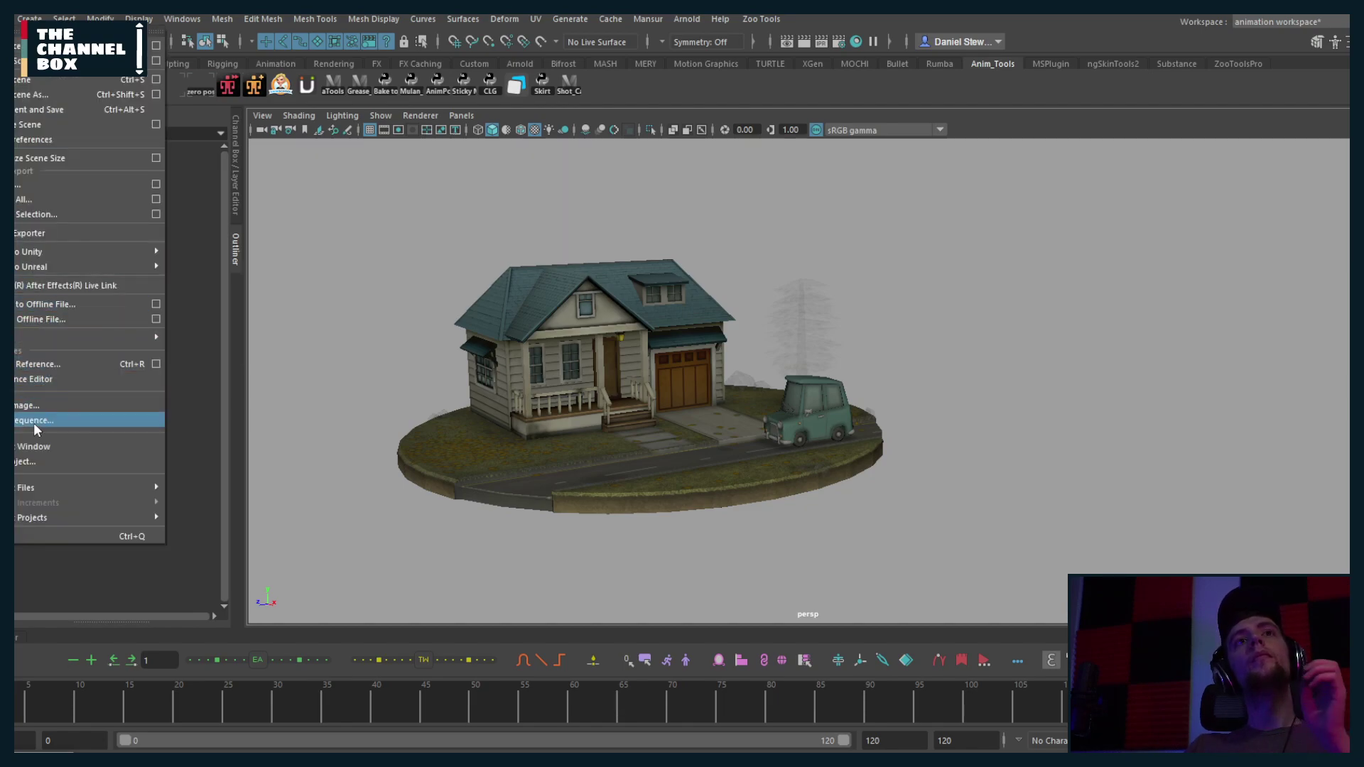
left_click(37, 460)
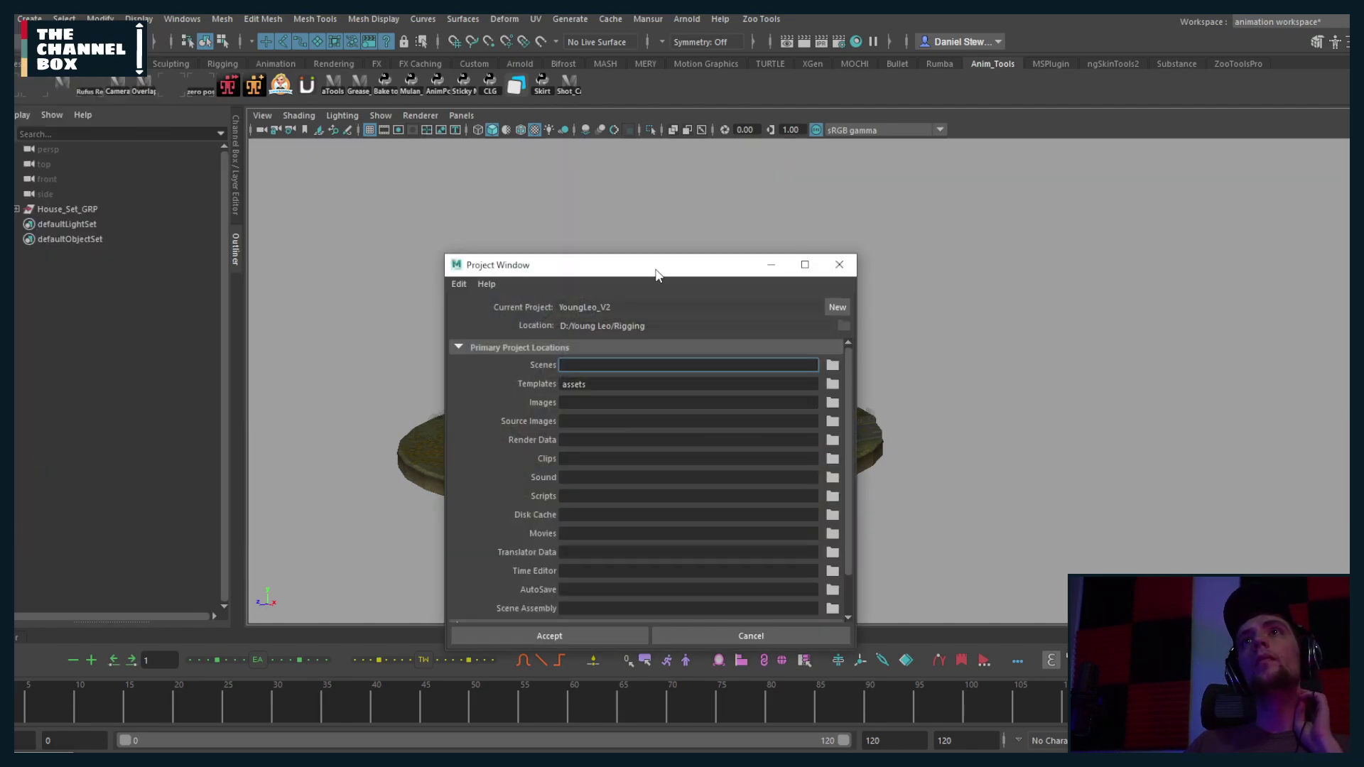
key("Escape")
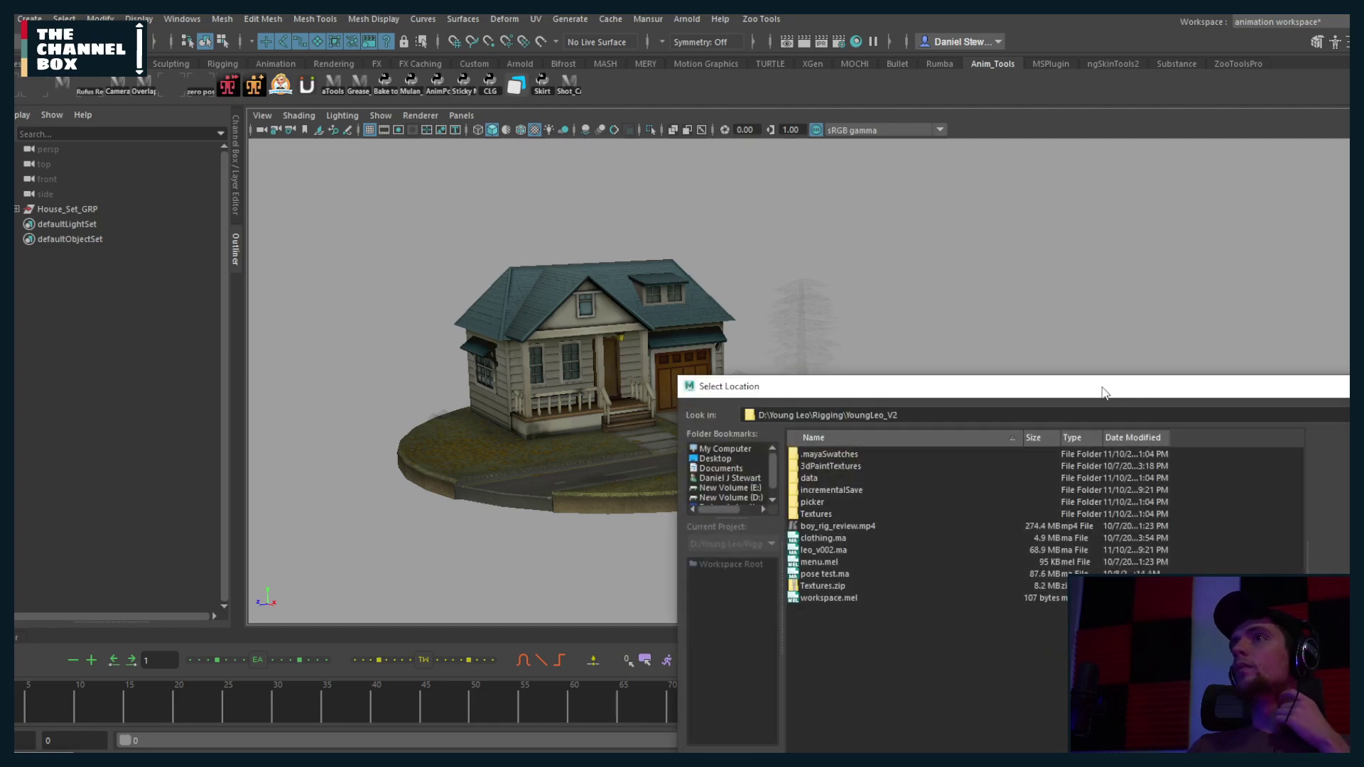
key("Escape")
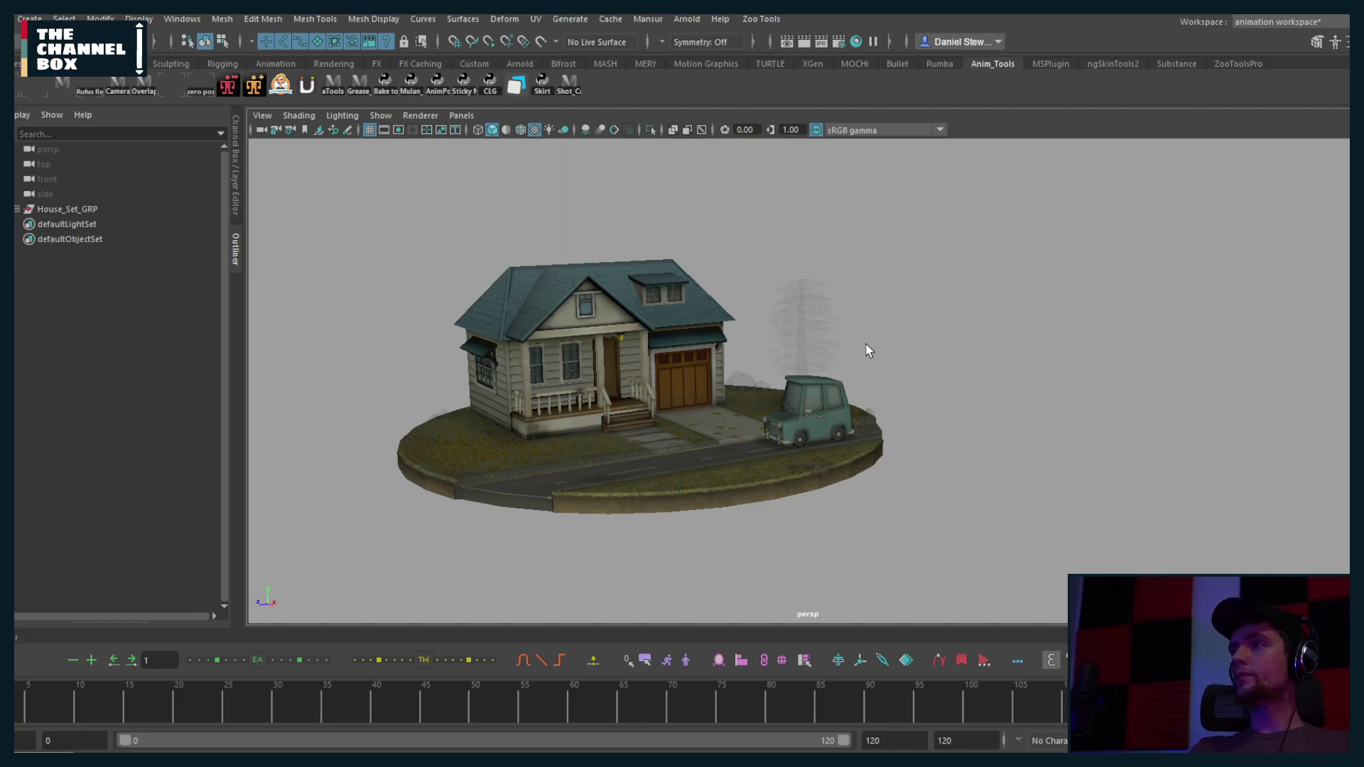
left_click(18, 18)
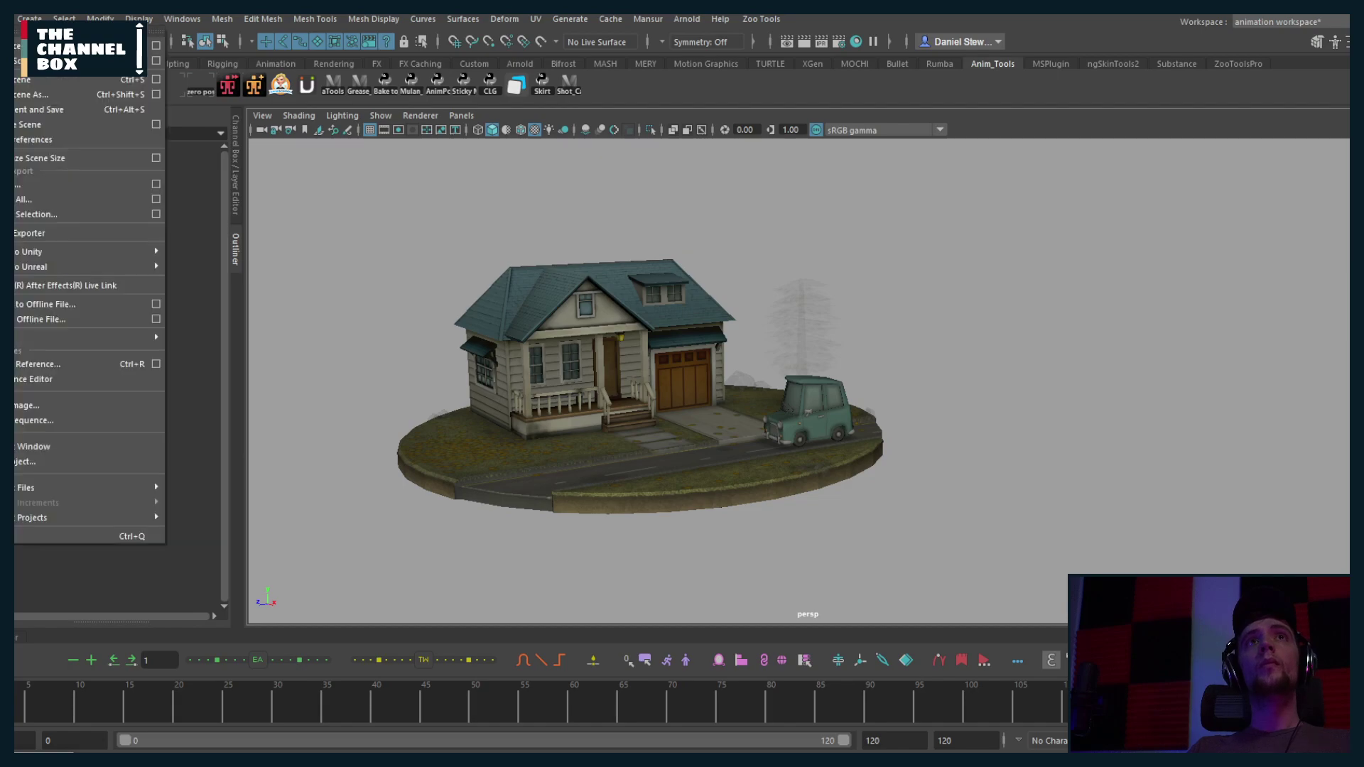
left_click(45, 460)
left_click_drag(918, 399, 1363, 303)
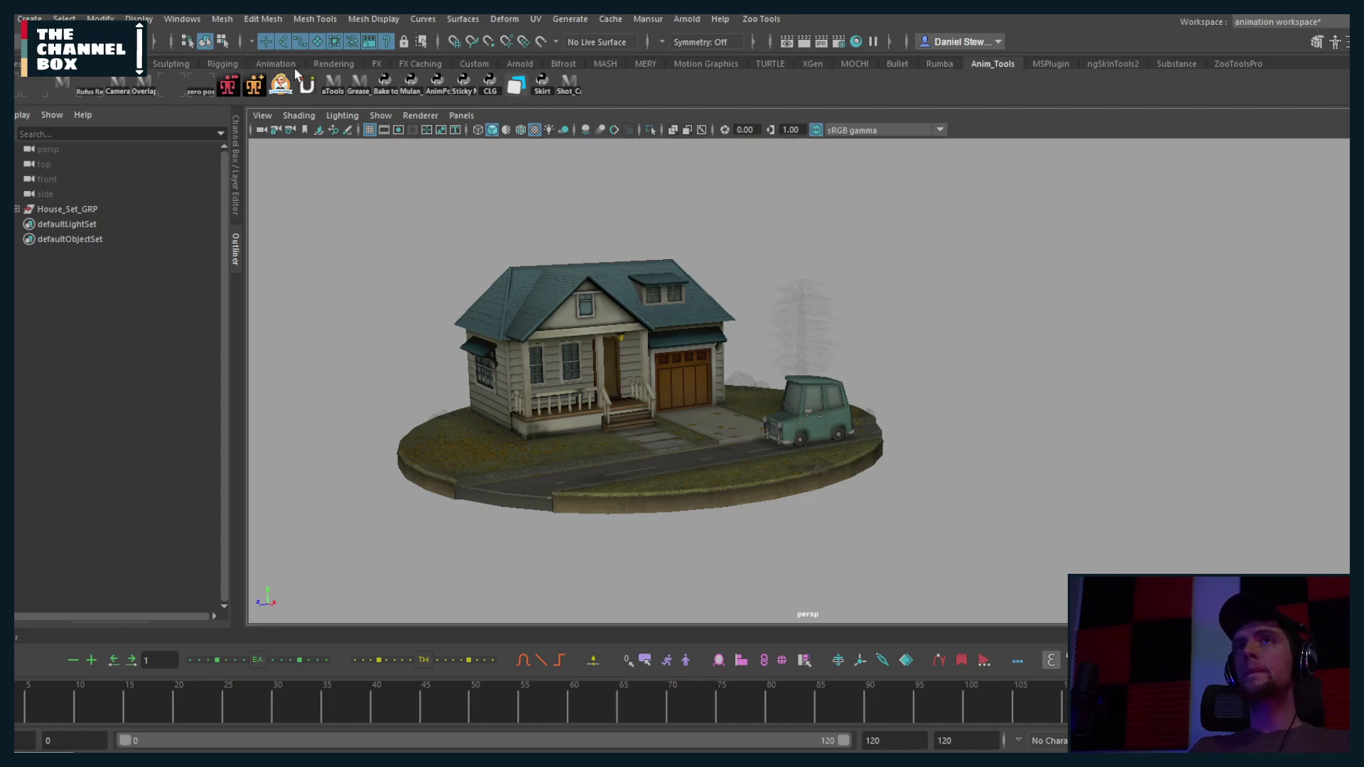
left_click(18, 18)
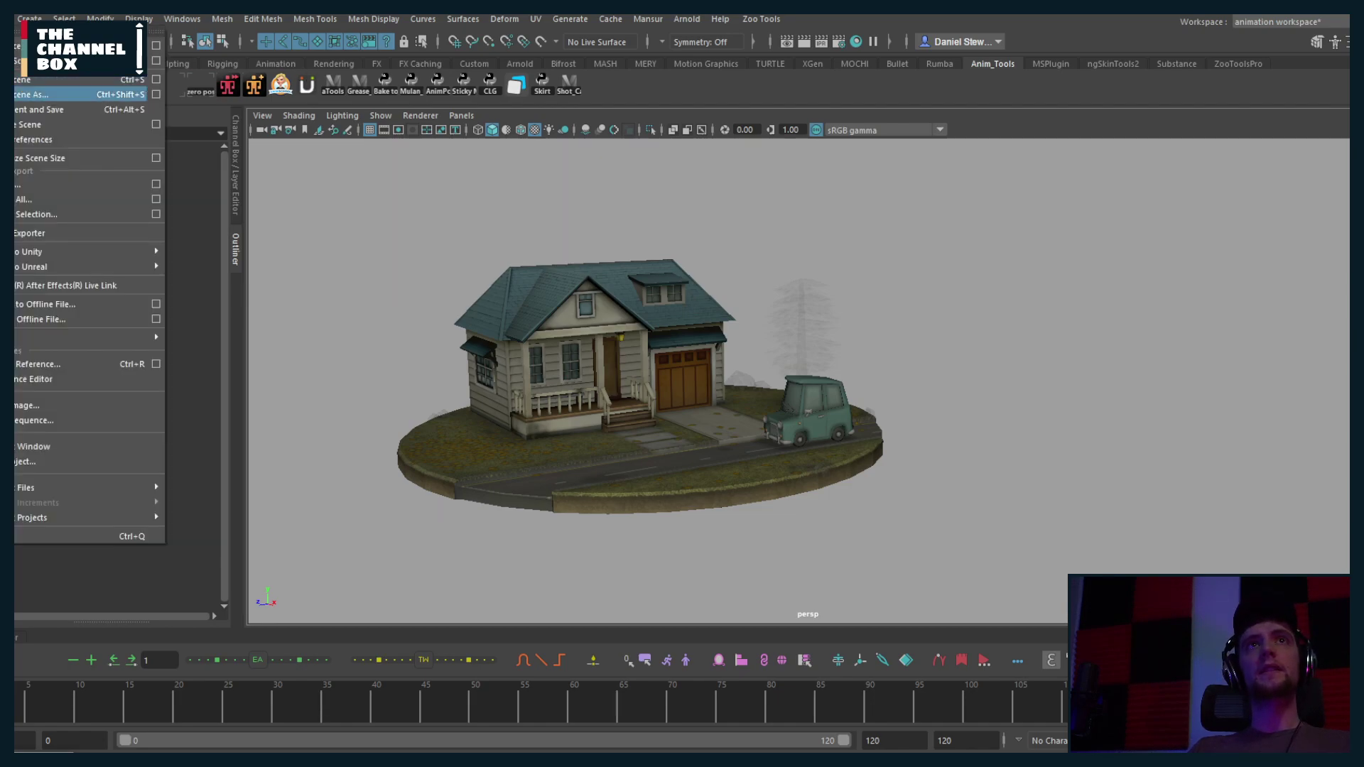
left_click(64, 95)
left_click(728, 491)
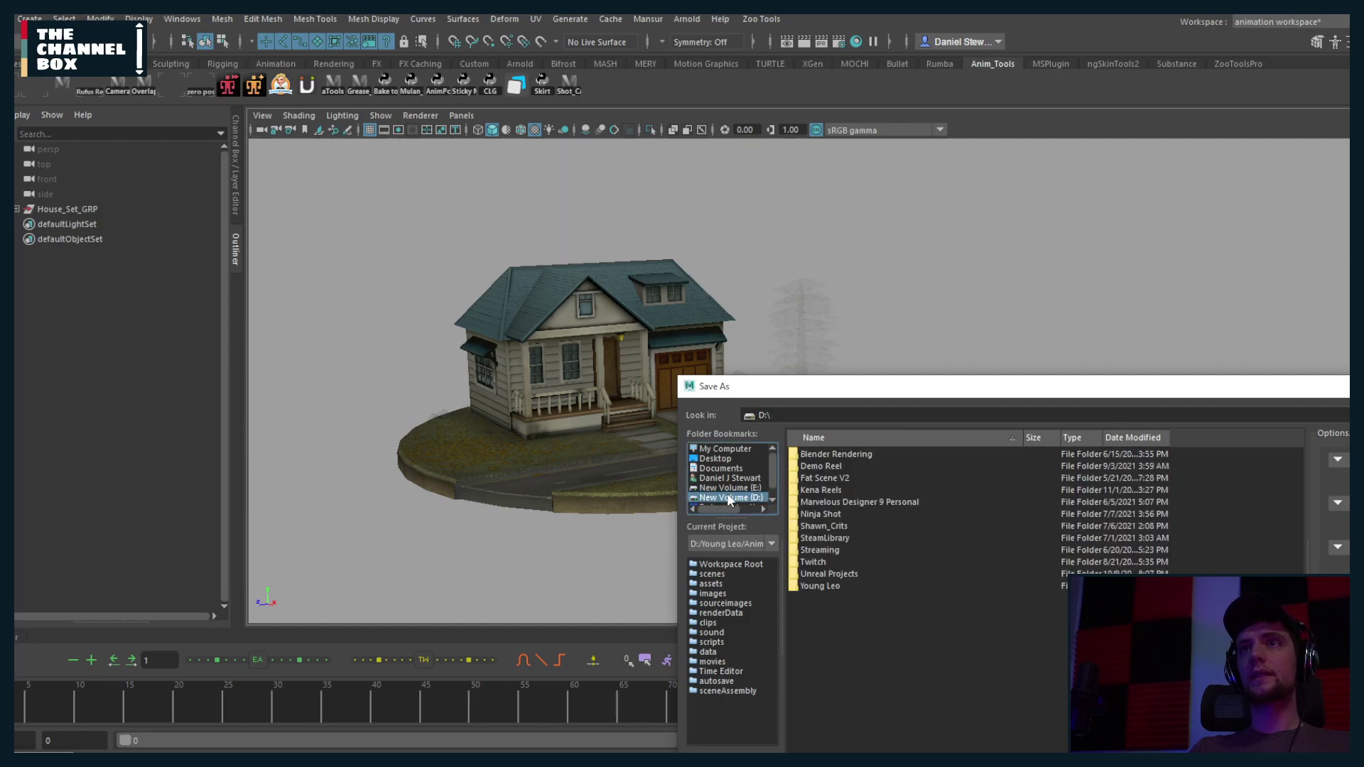
key("Escape")
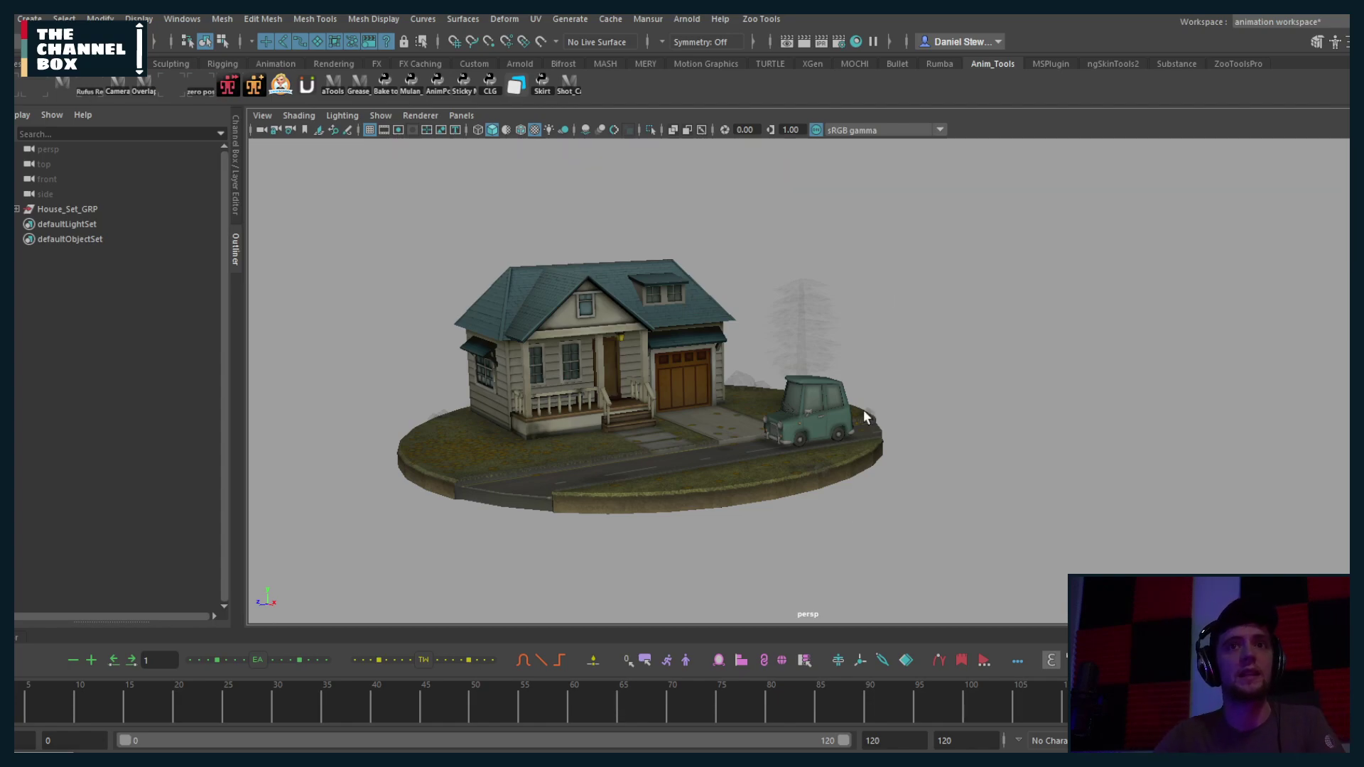
Step: Import the tree2 model into the scene beside House_Set_GRP
mouse_move(528, 761)
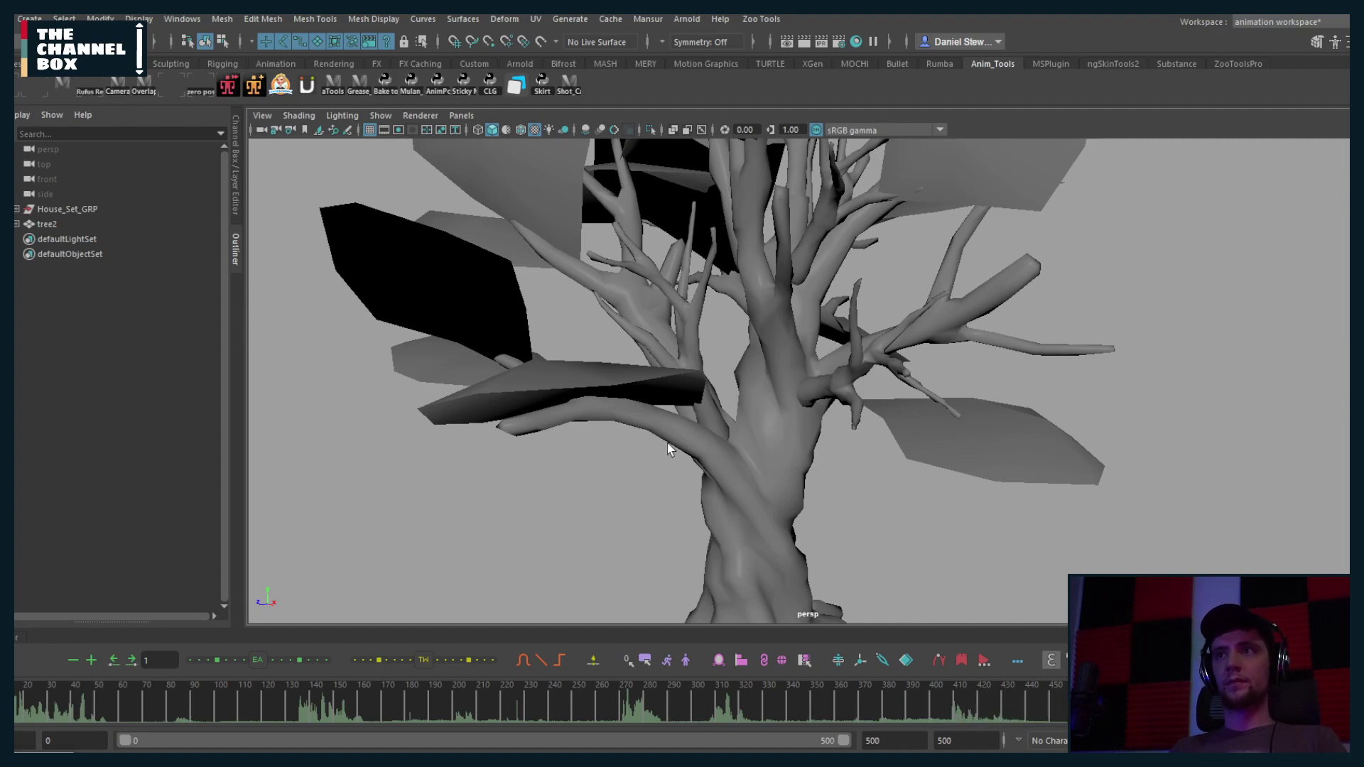
Step: Change the animation end frame from 500 to 442
scroll(732, 466, "down", 3)
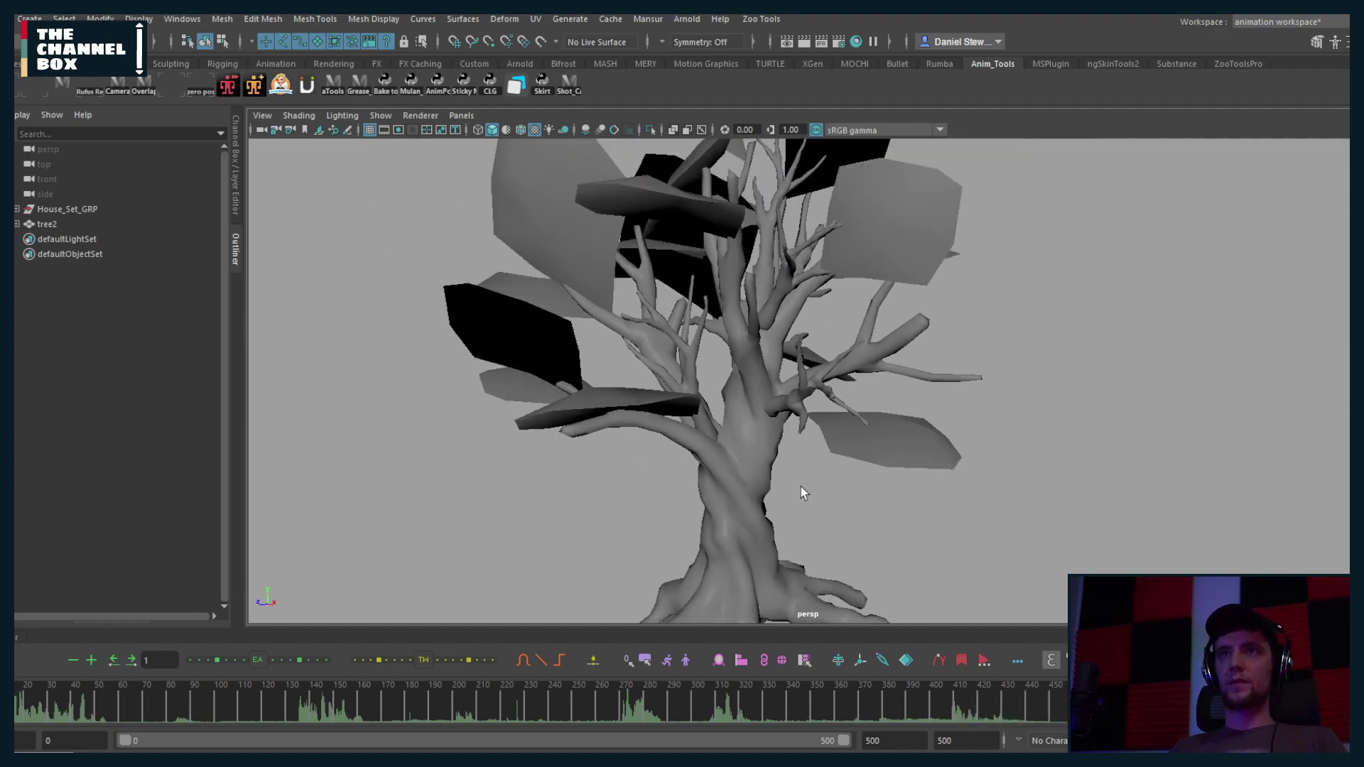
left_click(1037, 716)
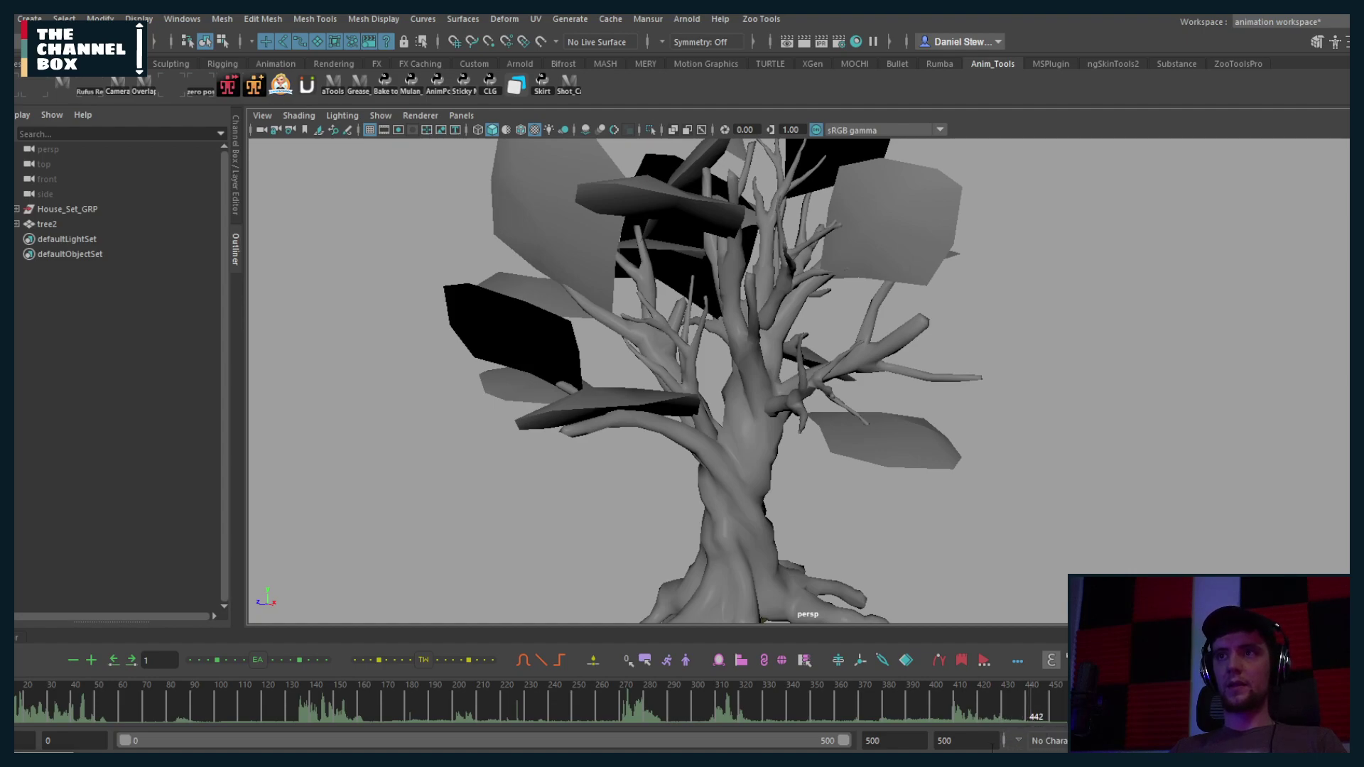
left_click(955, 741)
type("442")
key("Return")
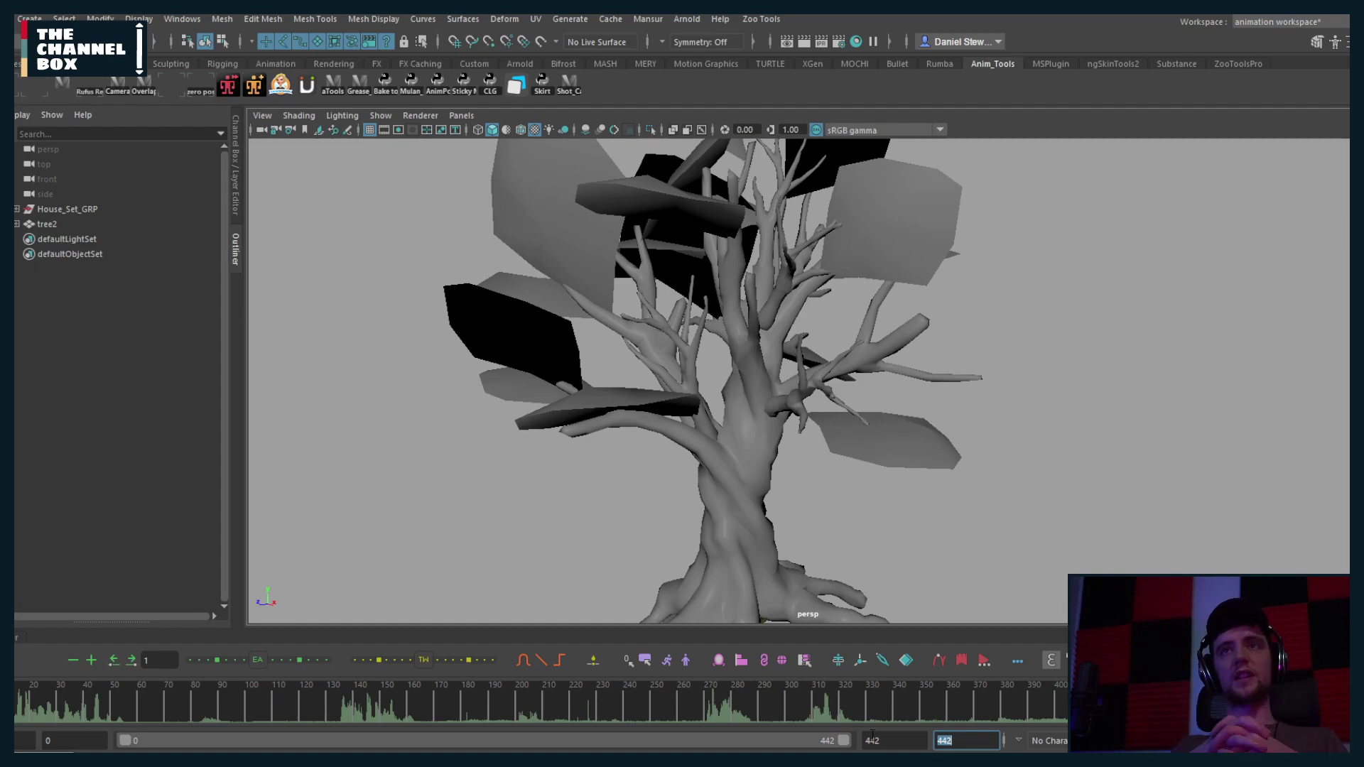
scroll(671, 391, "down", 5)
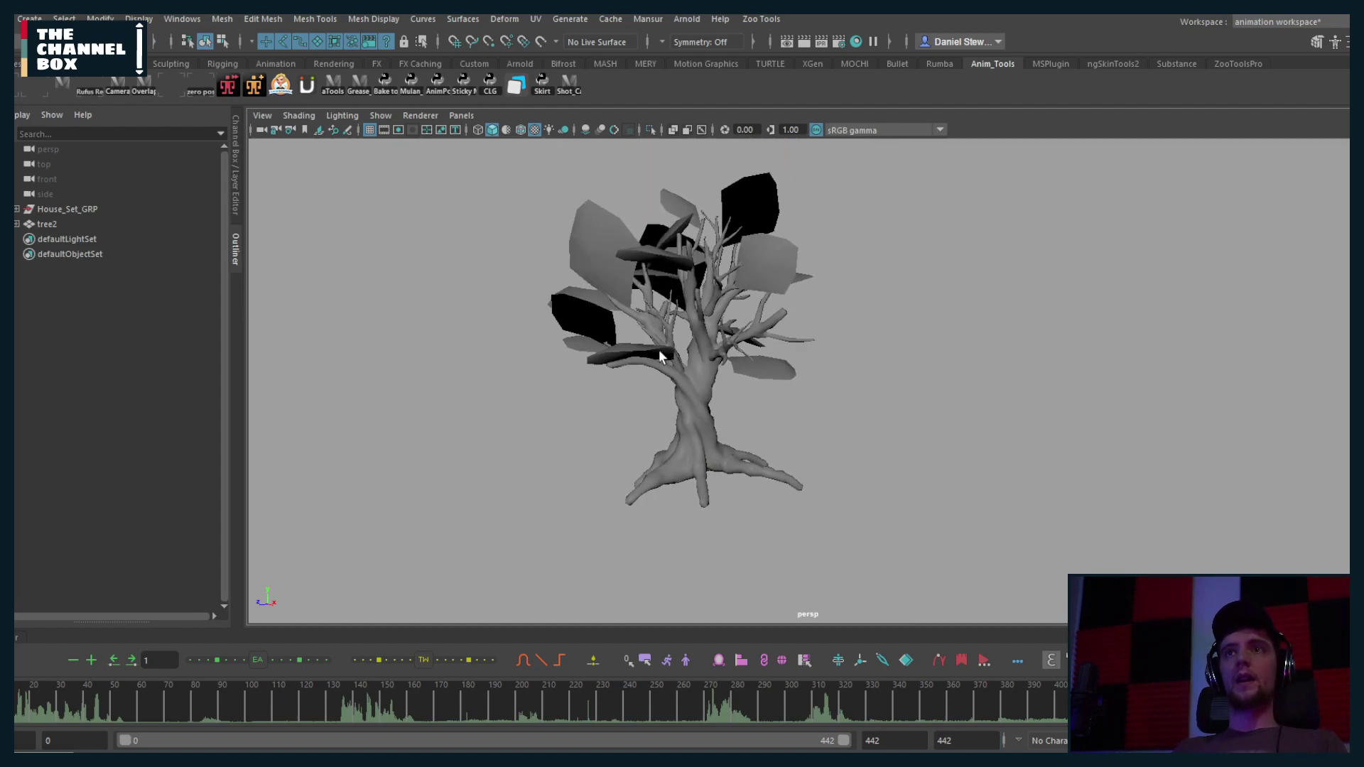
left_click_drag(659, 350, 704, 427, "alt")
Step: Select tree2, zoom in and shrink it uniformly with the Scale tool's centre handle
left_click(716, 455)
scroll(716, 455, "up", 3)
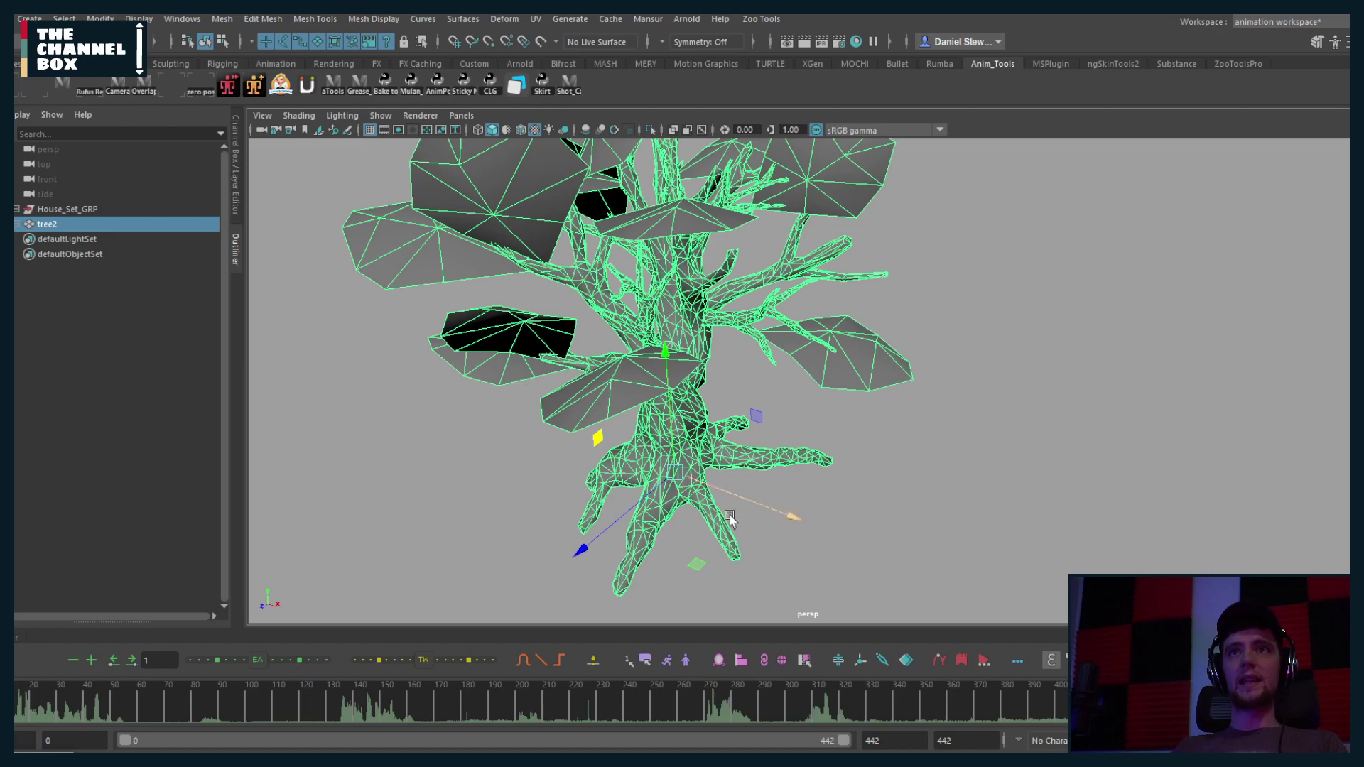
scroll(732, 523, "up", 2)
scroll(624, 524, "up", 2)
scroll(624, 525, "down", 3)
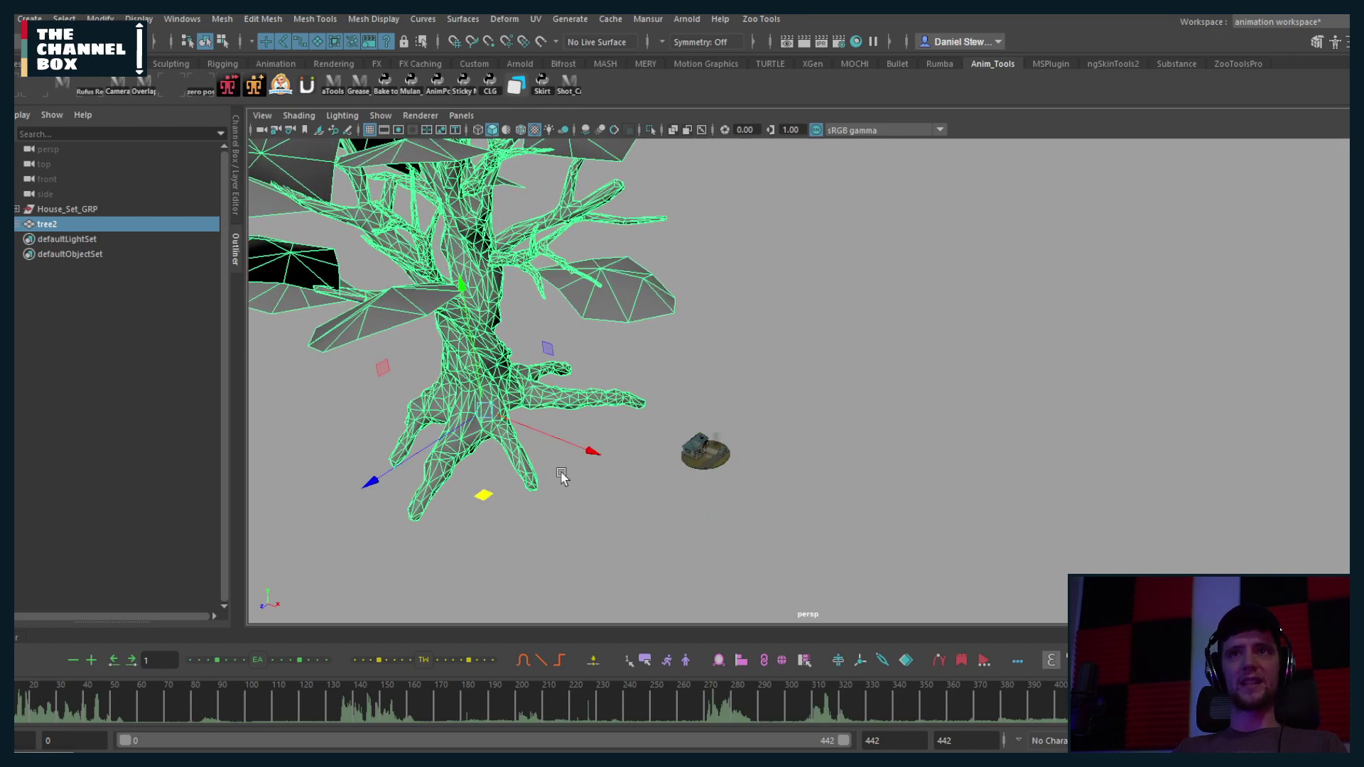
scroll(797, 555, "up", 3)
scroll(797, 555, "up", 5)
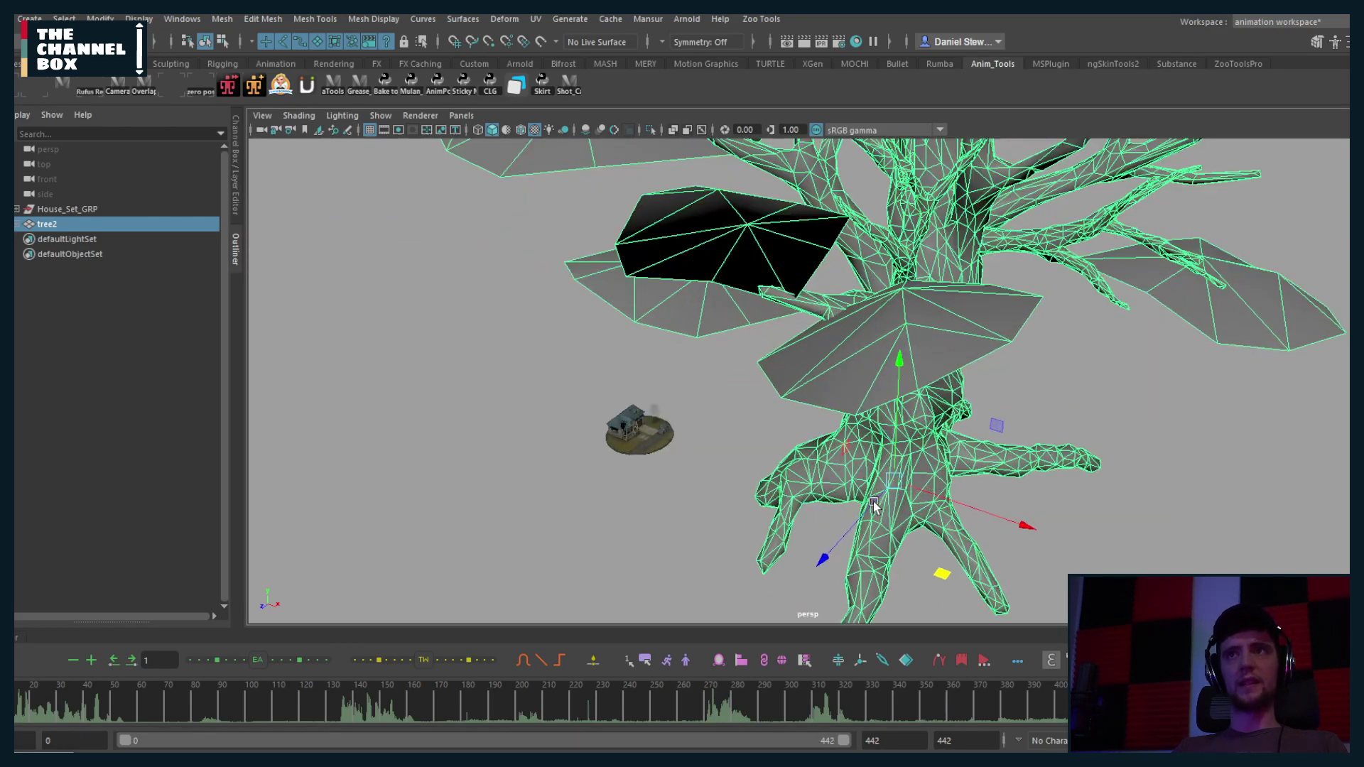
left_click_drag(904, 480, 472, 512)
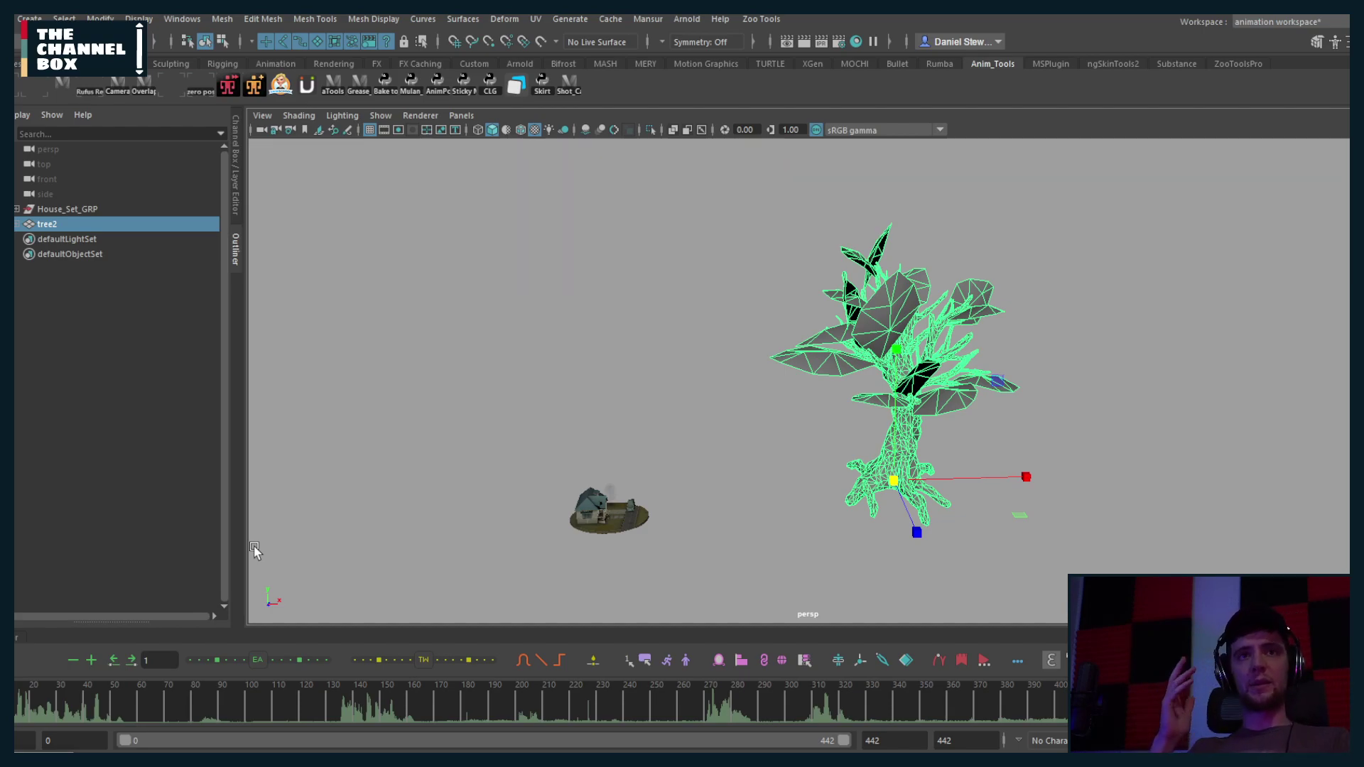
Step: Play and stop the timeline, then orbit to view tree2 beside the house diorama side-on
key("q")
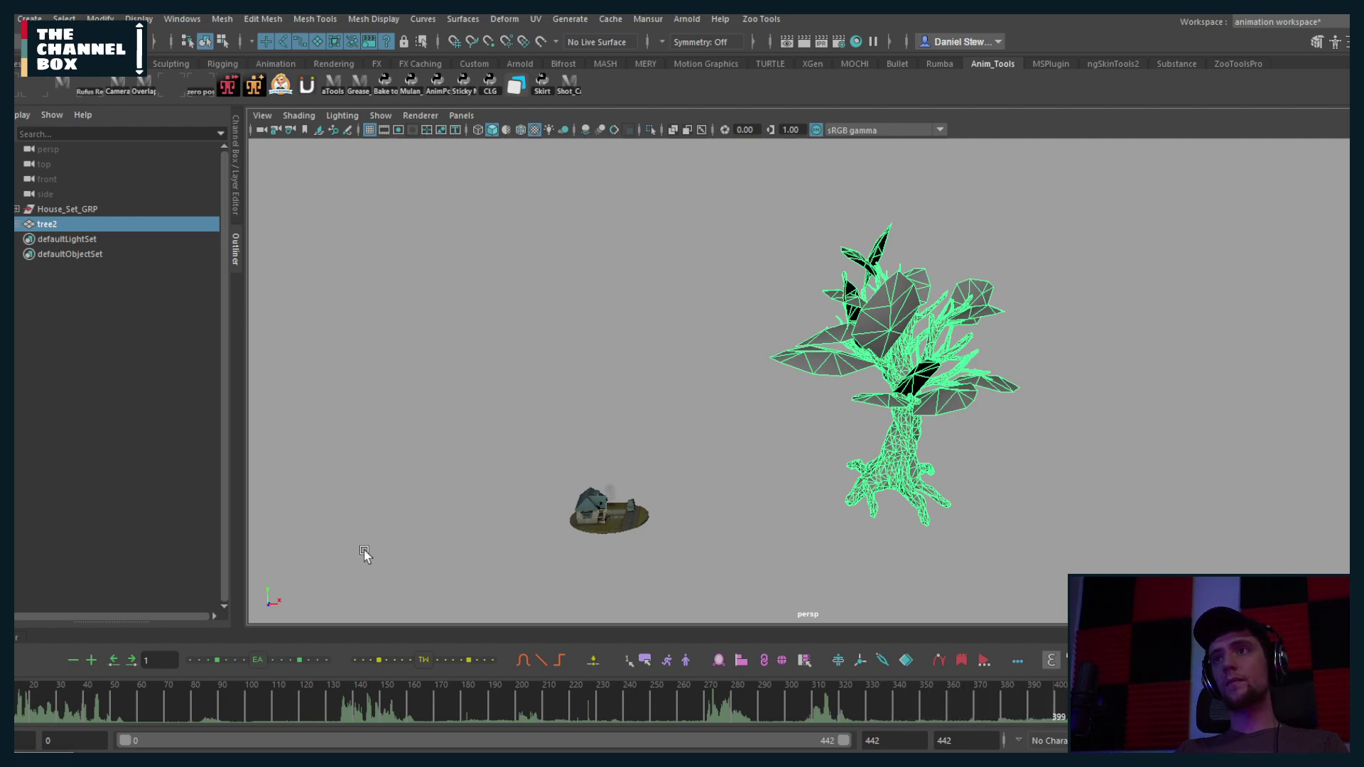
key("w")
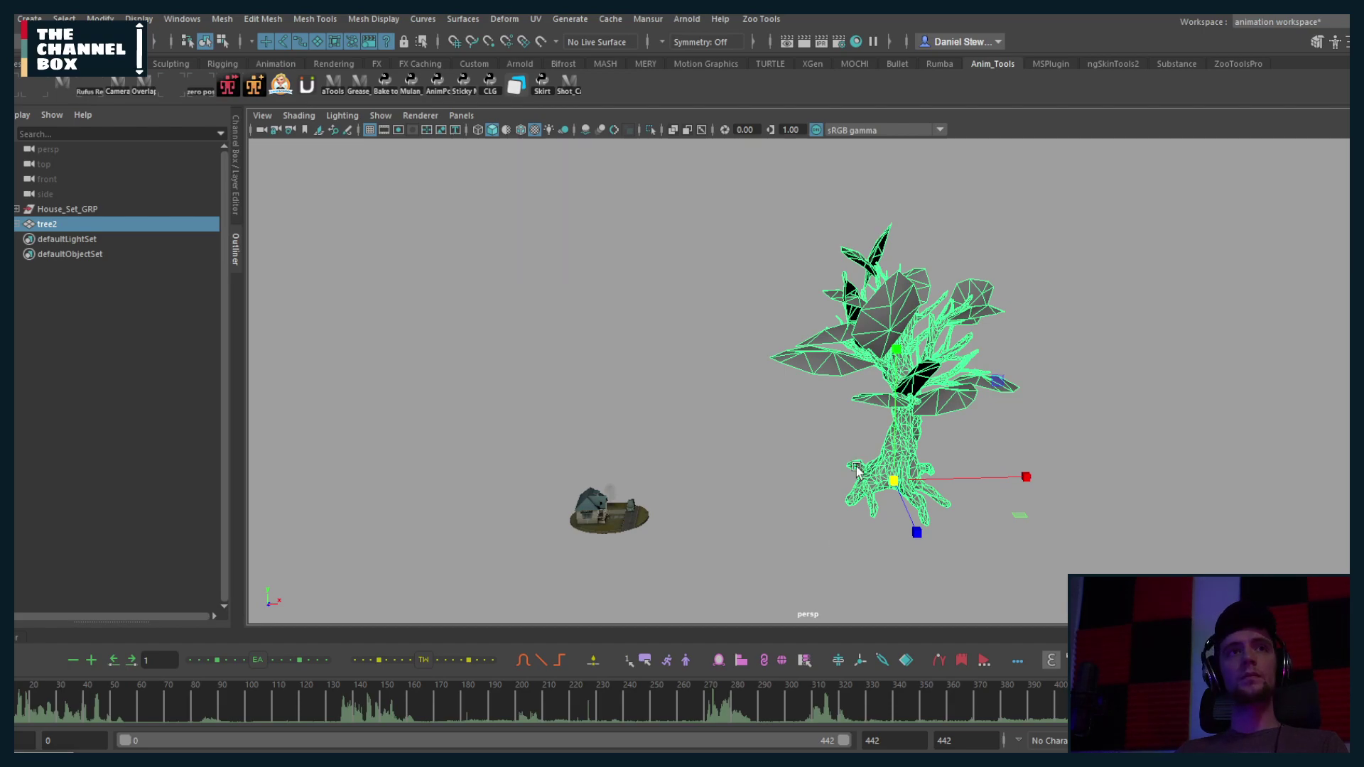
left_click_drag(700, 472, 910, 427, "alt")
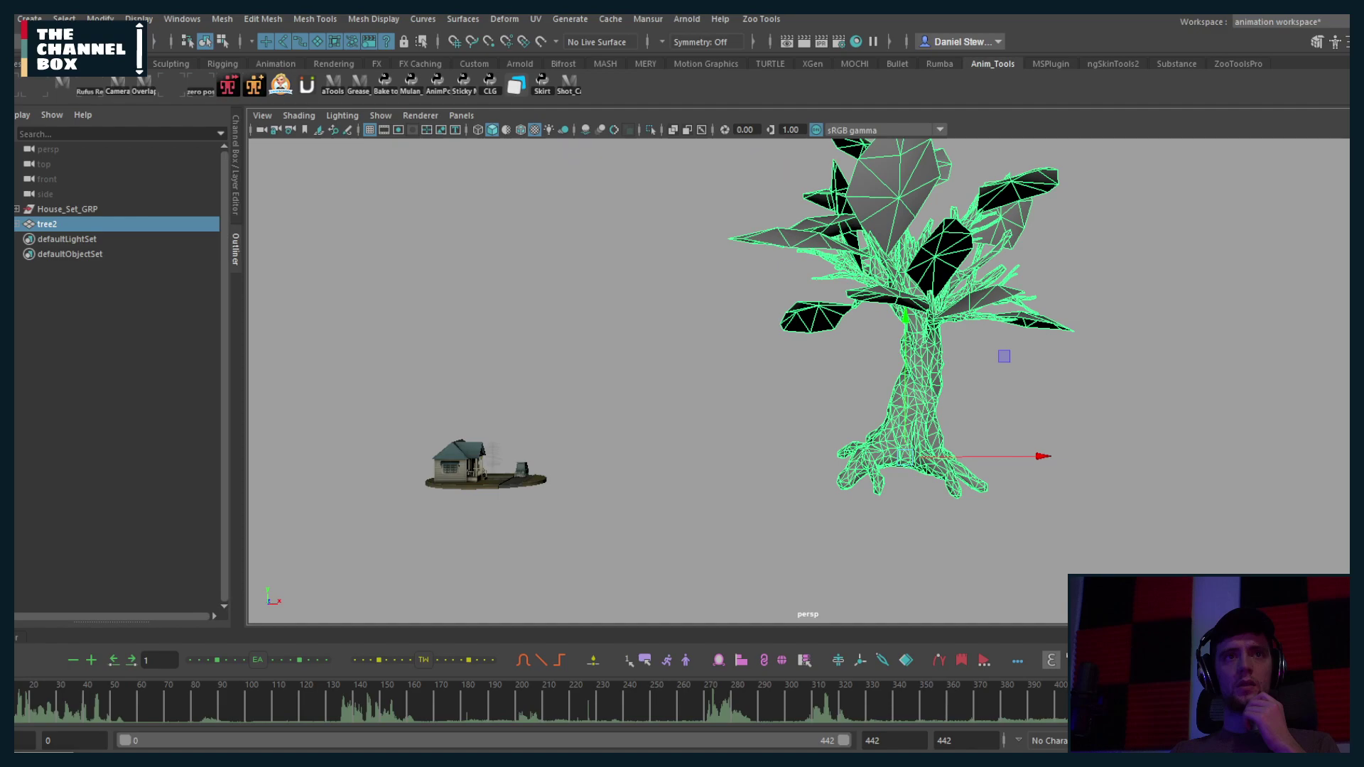
key("q")
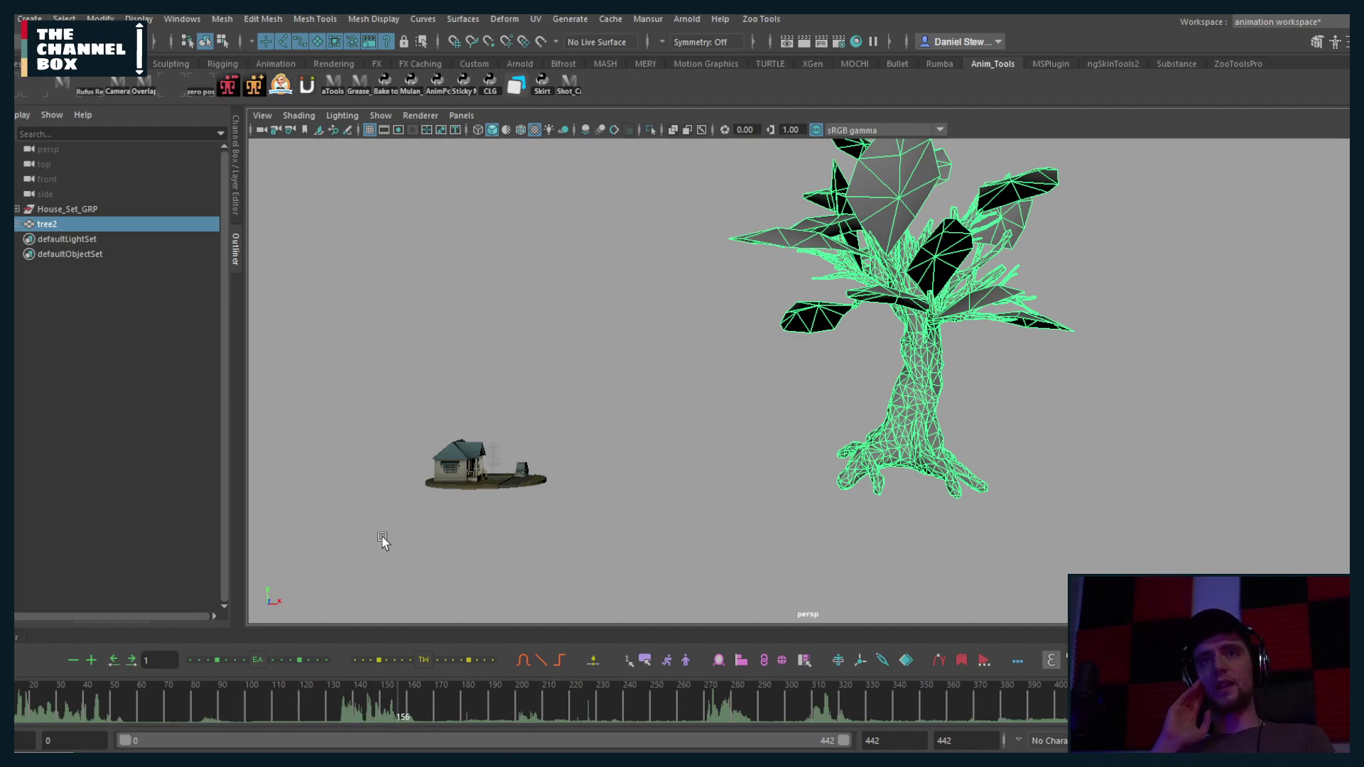
key("Escape")
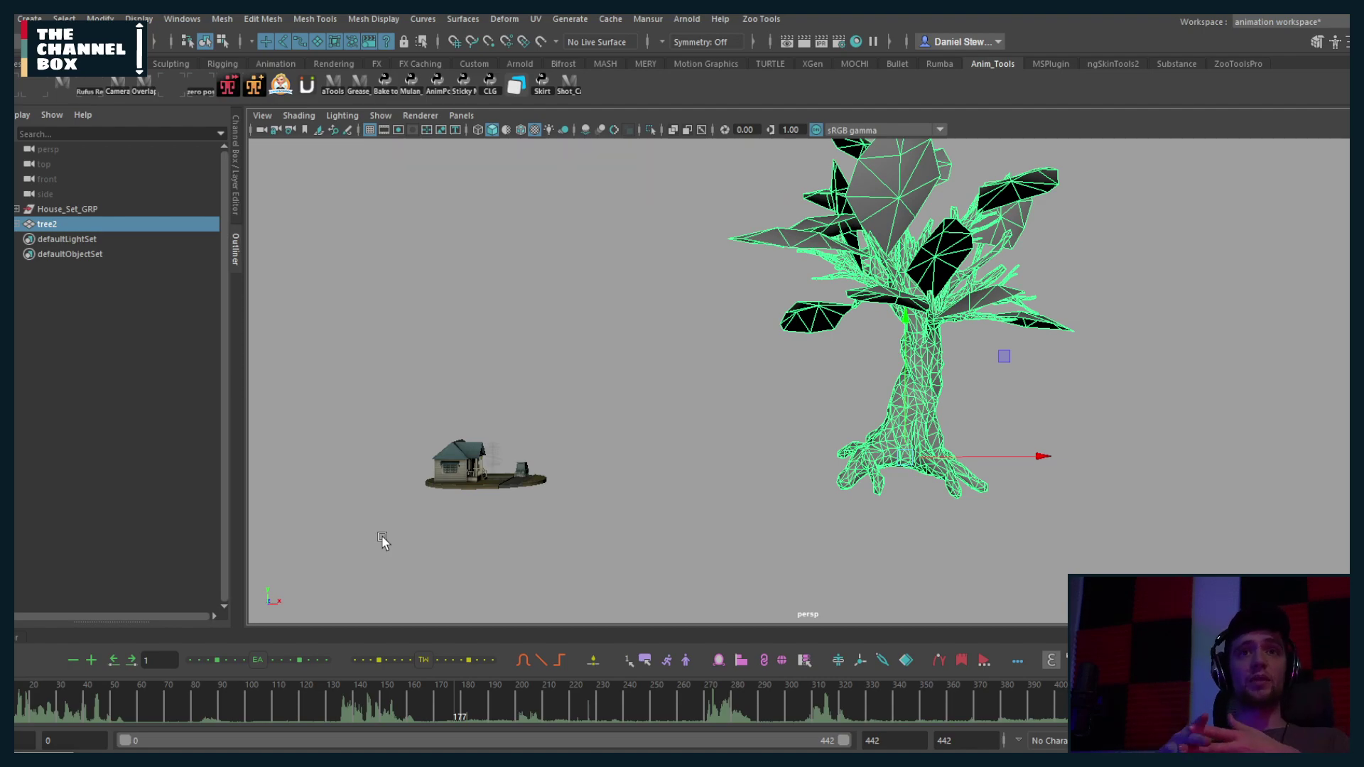
left_click_drag(334, 709, 357, 716)
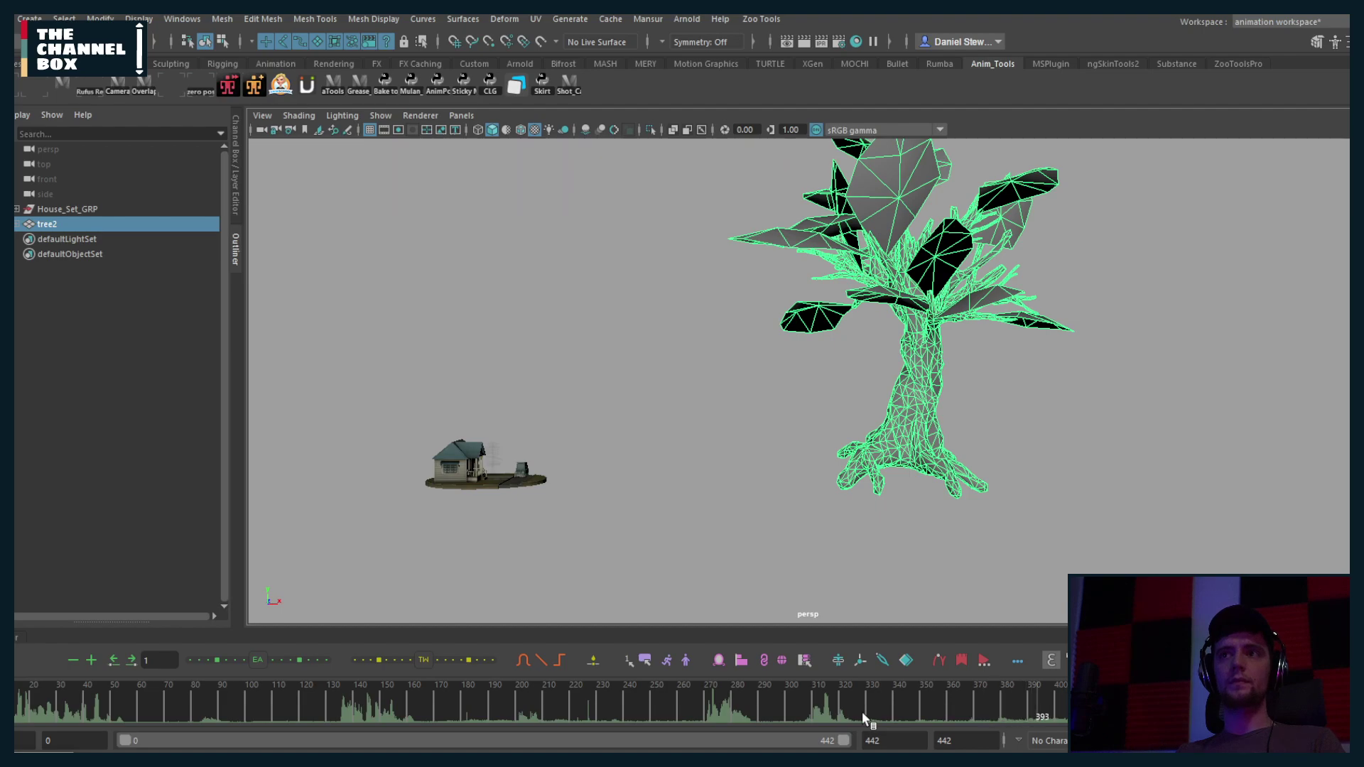
key("Escape")
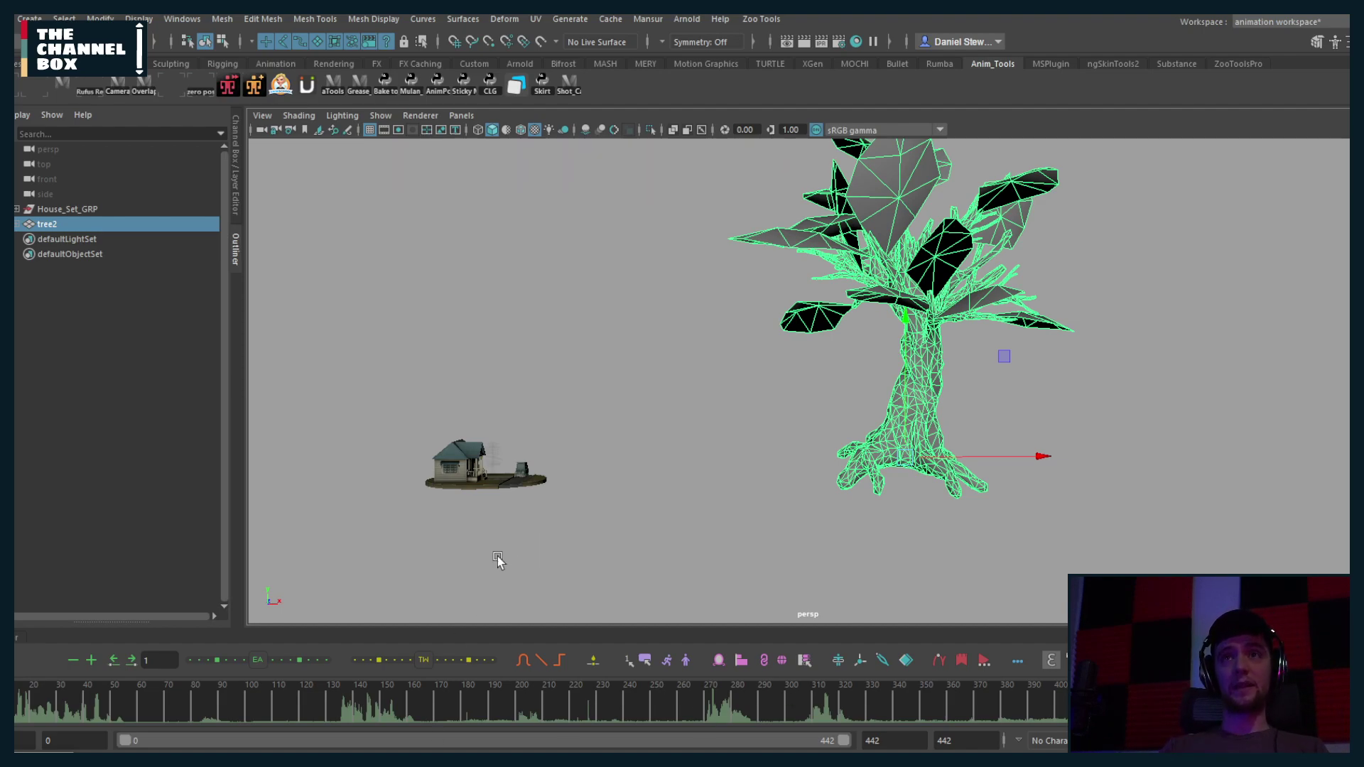
Step: Orbit around the car and house to bring the tree into view, then select tree2
scroll(496, 529, "up", 5)
left_click_drag(496, 530, 605, 511, "alt")
left_click(794, 506)
scroll(762, 547, "up", 3)
scroll(762, 547, "down", 3)
scroll(771, 538, "down", 5)
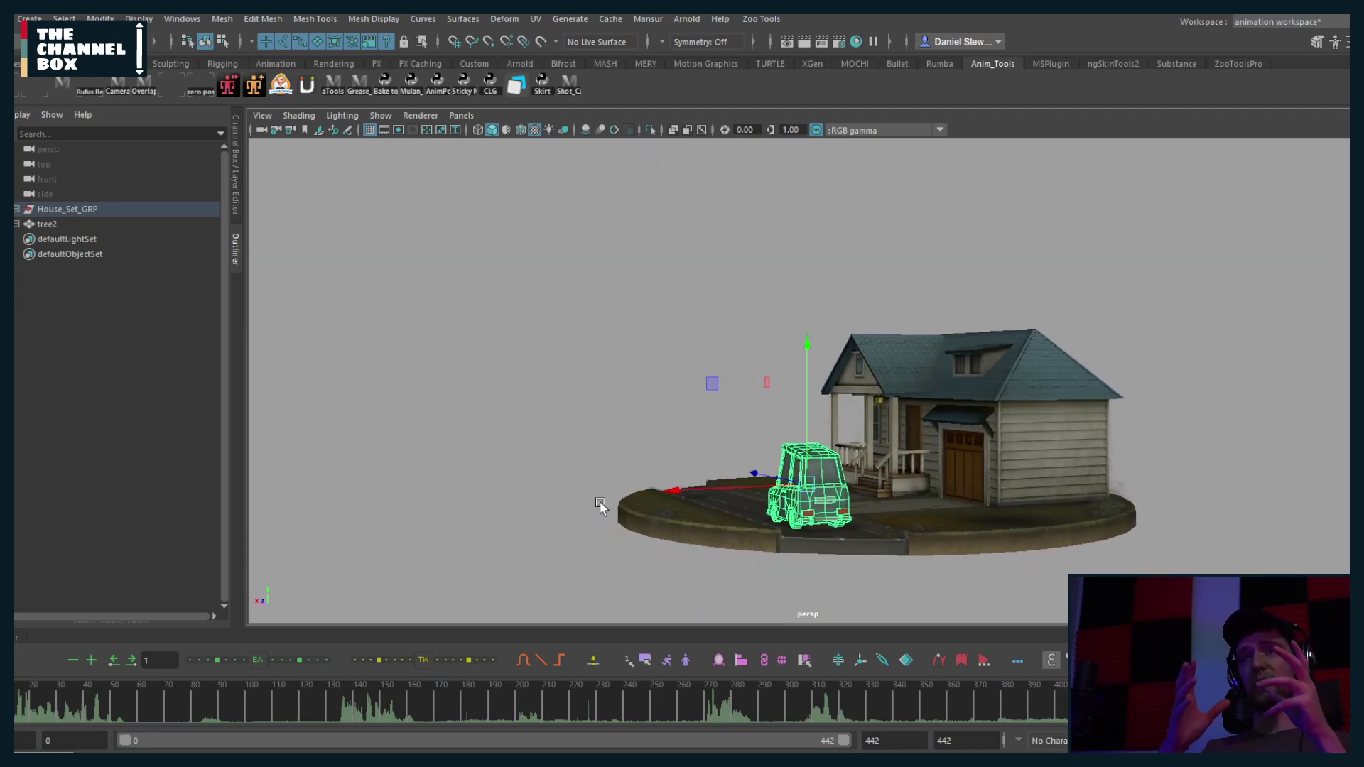
scroll(597, 510, "down", 5)
left_click_drag(594, 517, 707, 510, "alt")
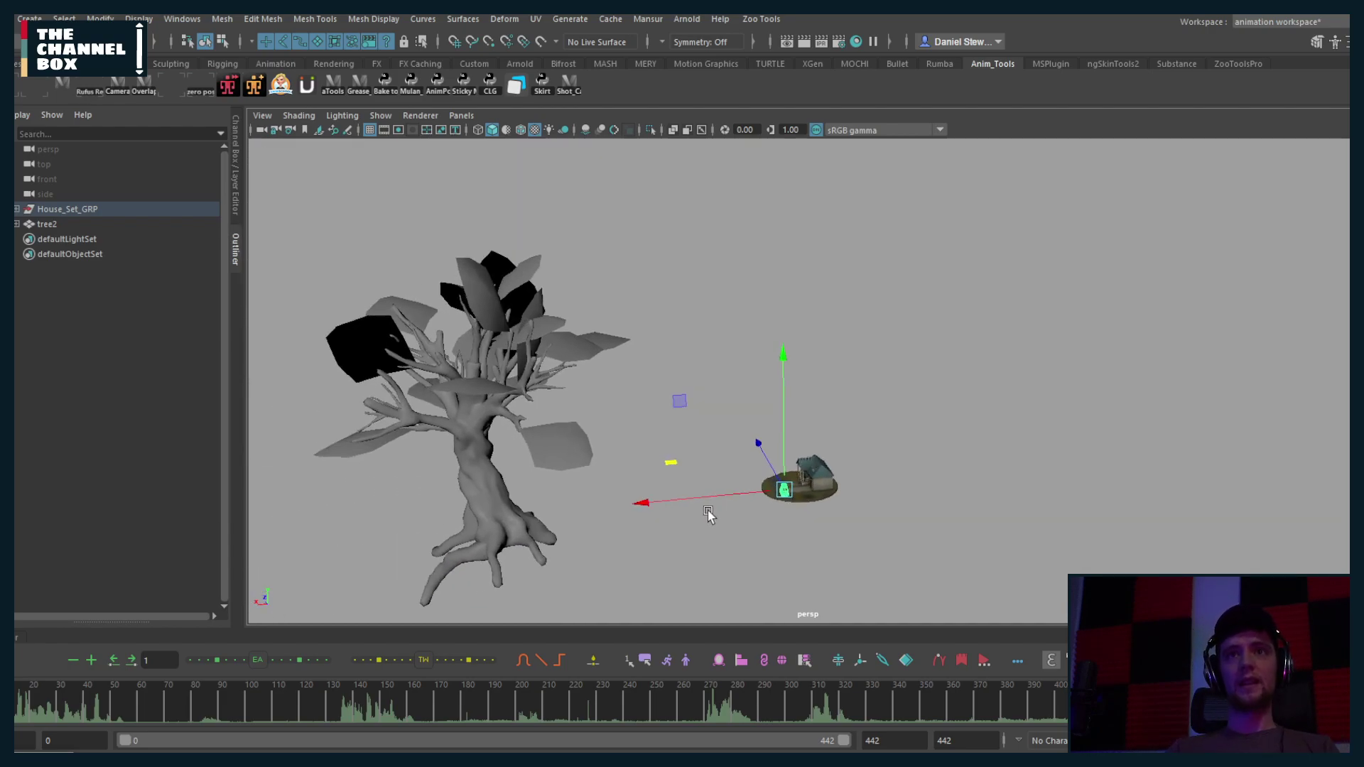
left_click(480, 514)
Step: Shrink tree2, move it beside the house, then scale it up to tower over it
key("r")
left_click_drag(496, 536, 301, 538)
key("w")
left_click_drag(498, 536, 772, 553)
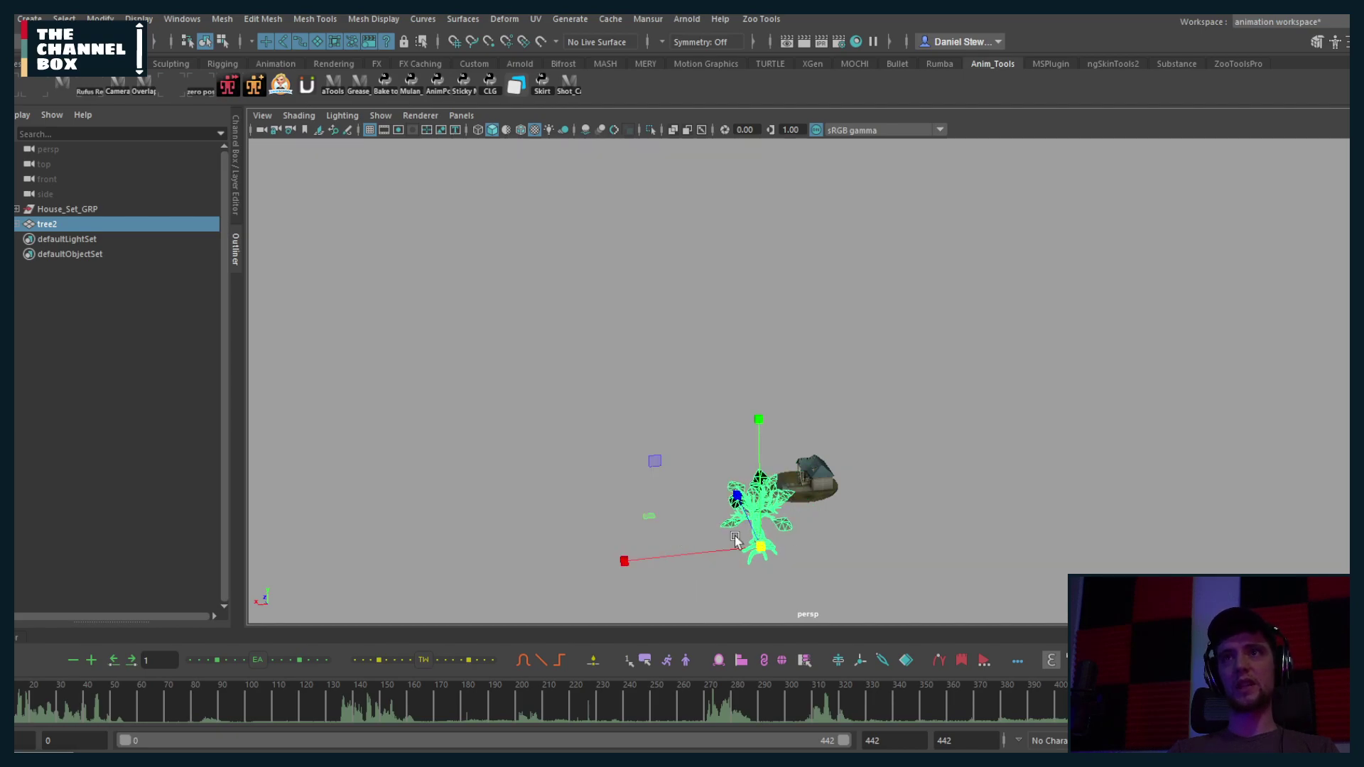
scroll(799, 524, "up", 5)
scroll(646, 451, "up", 5)
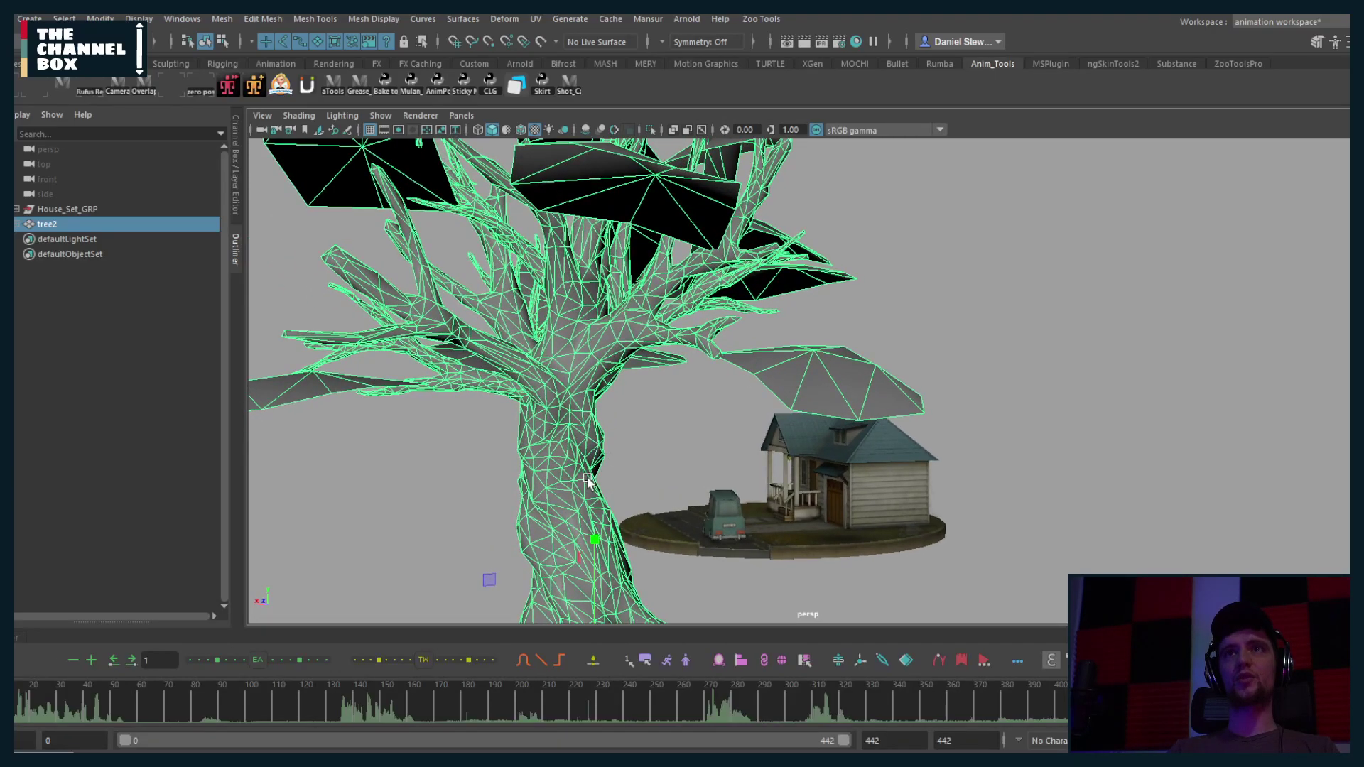
middle_click_drag(791, 474, 1249, 511)
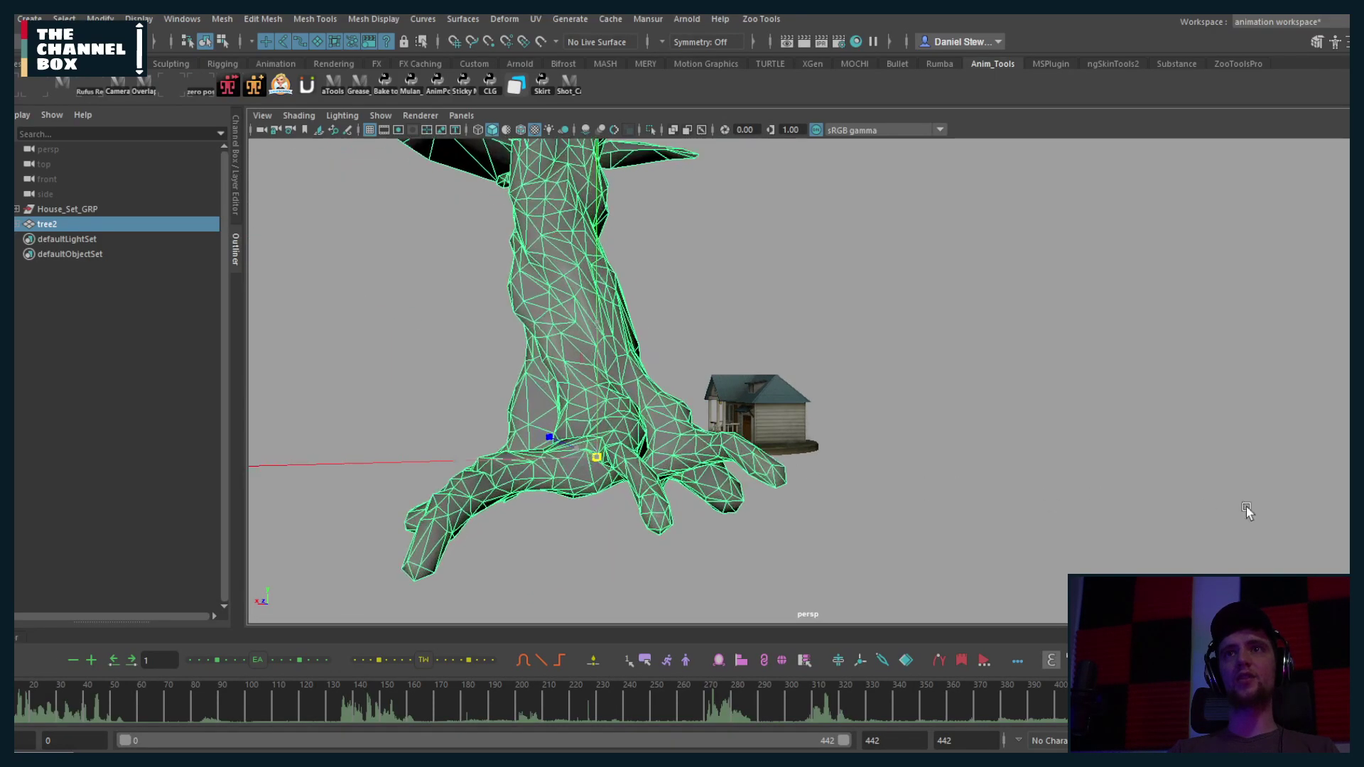
key("w")
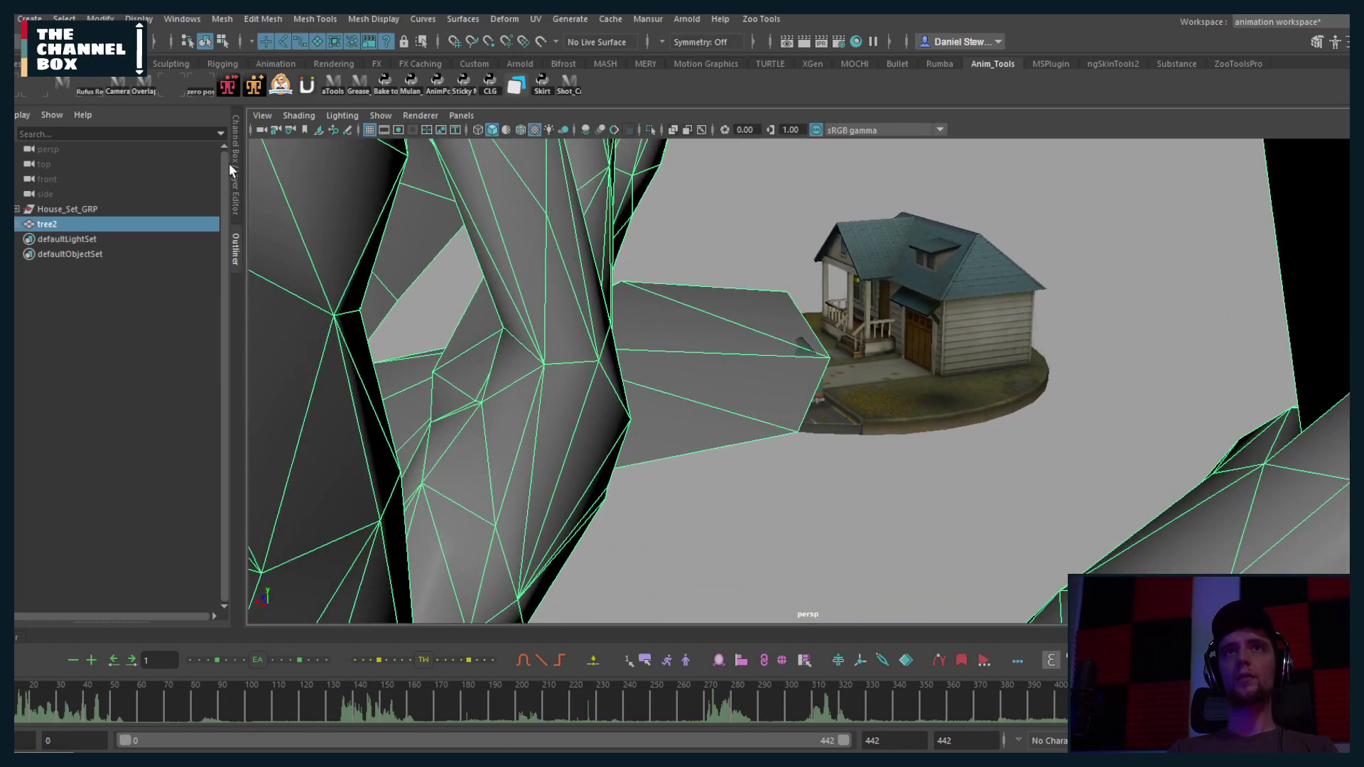
Step: Rotate tree2 about 20 degrees around Y via its Rotate Y channel in the Channel Box
left_click(233, 164)
left_click(111, 205)
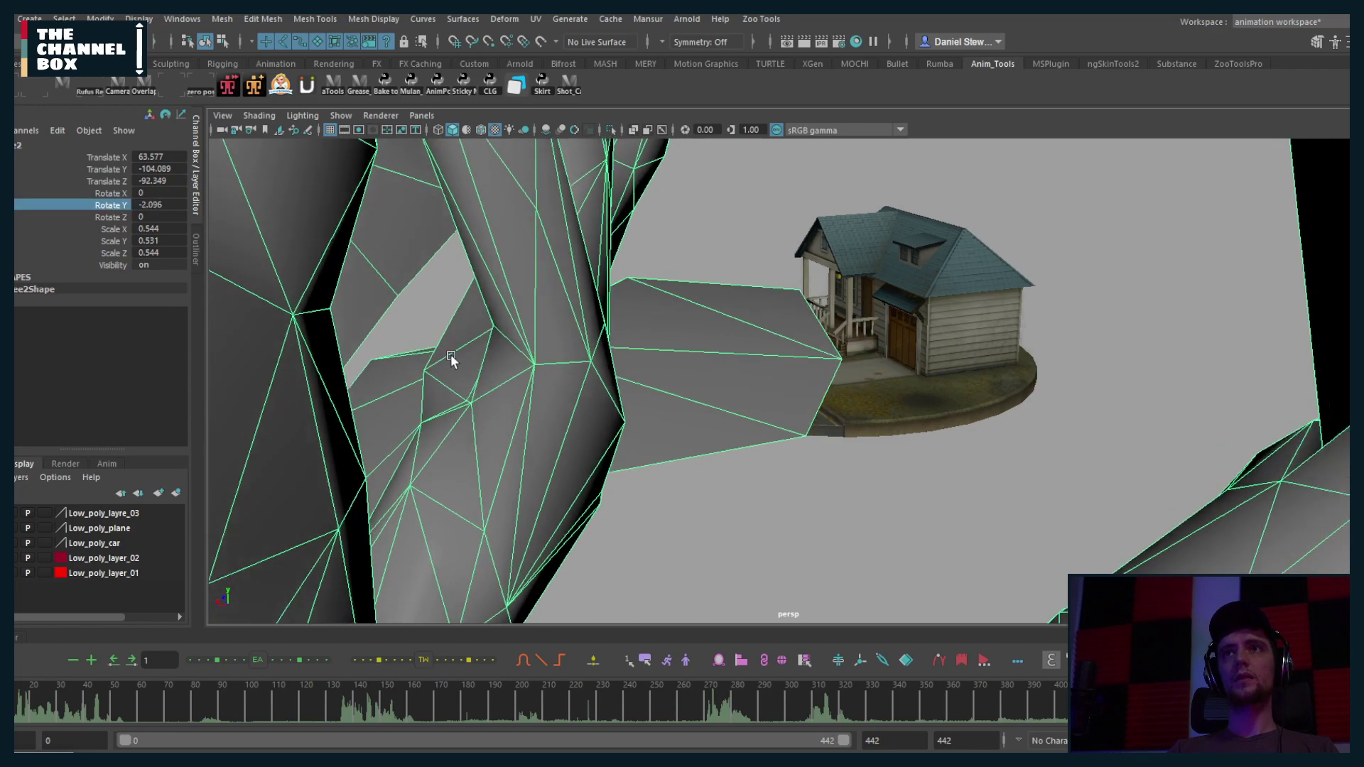
middle_click_drag(450, 354, 503, 348)
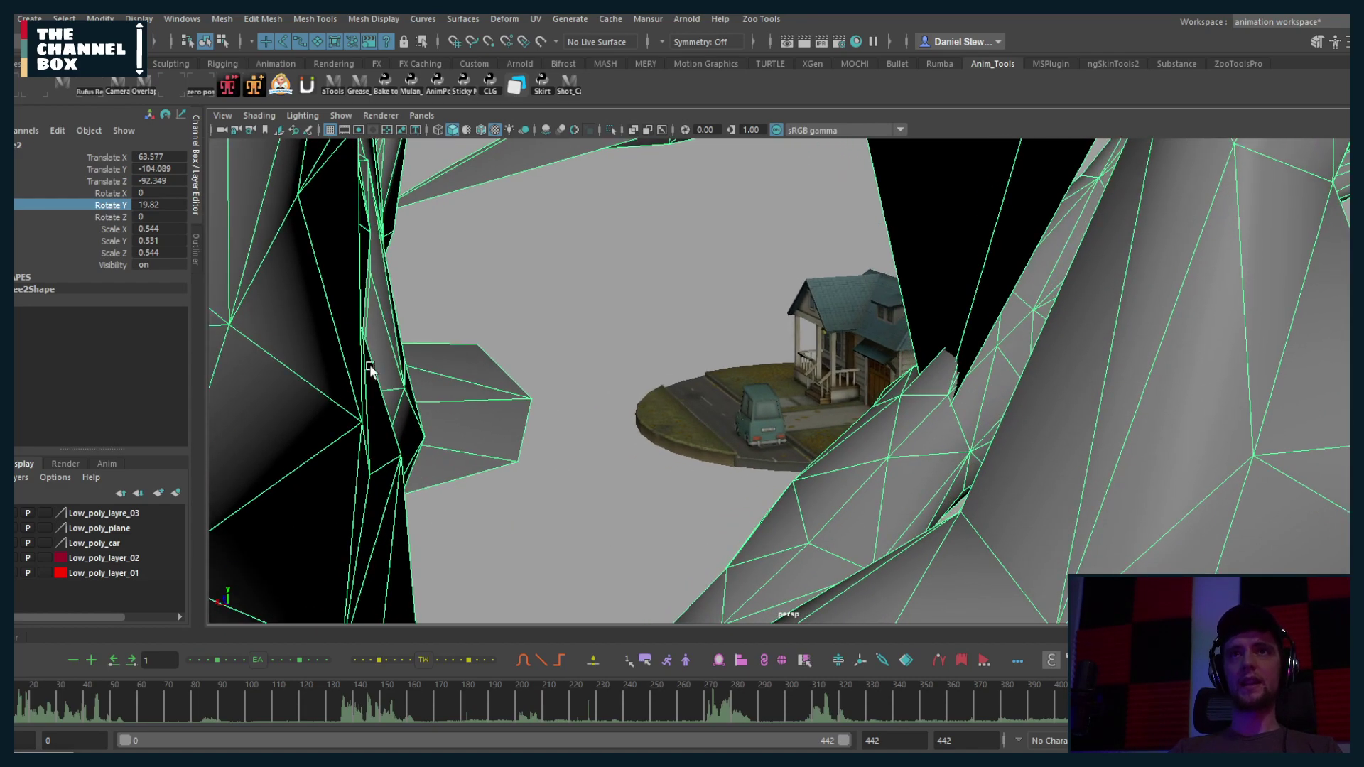
Step: Test-tilt and move the car, then undo both so it stays in place
left_click(767, 407)
key("w")
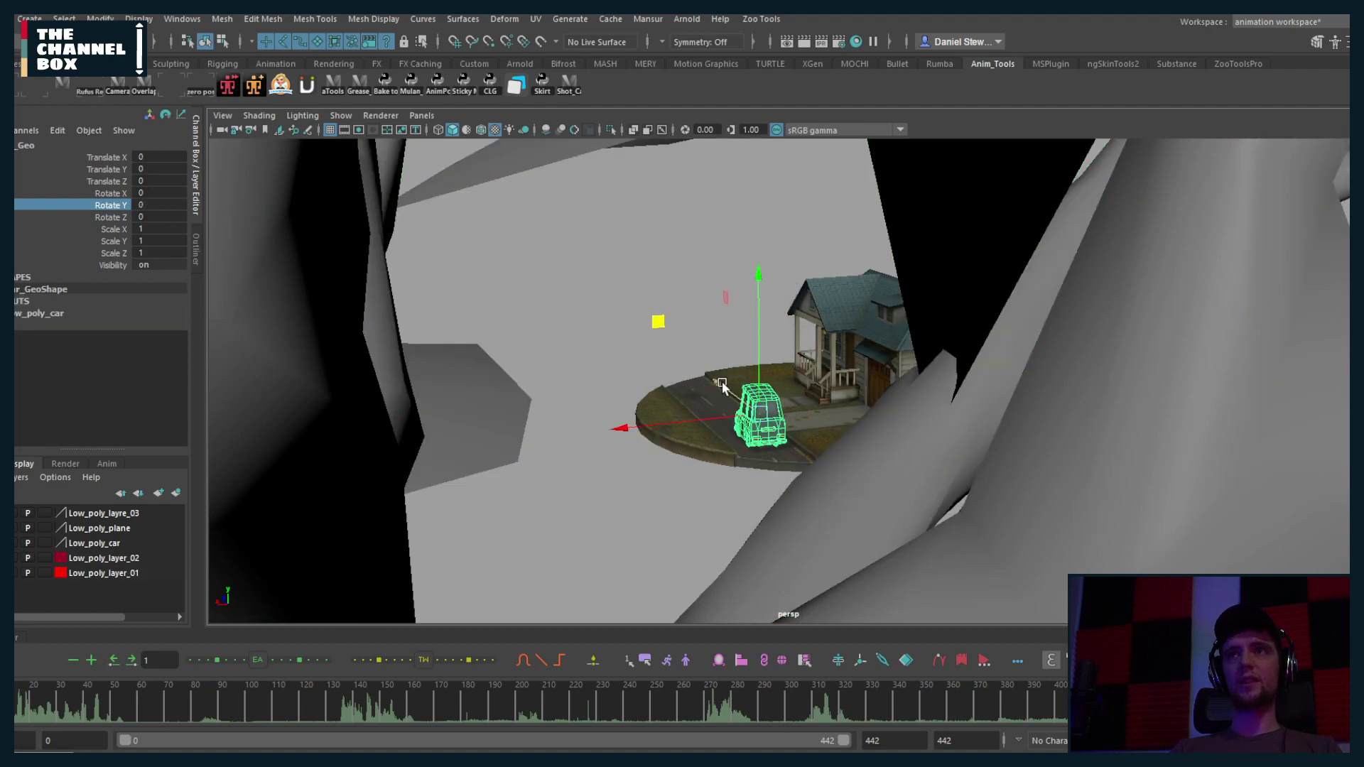
key("e")
left_click_drag(662, 329, 626, 313)
key("ctrl+z")
key("w")
key("ctrl+z")
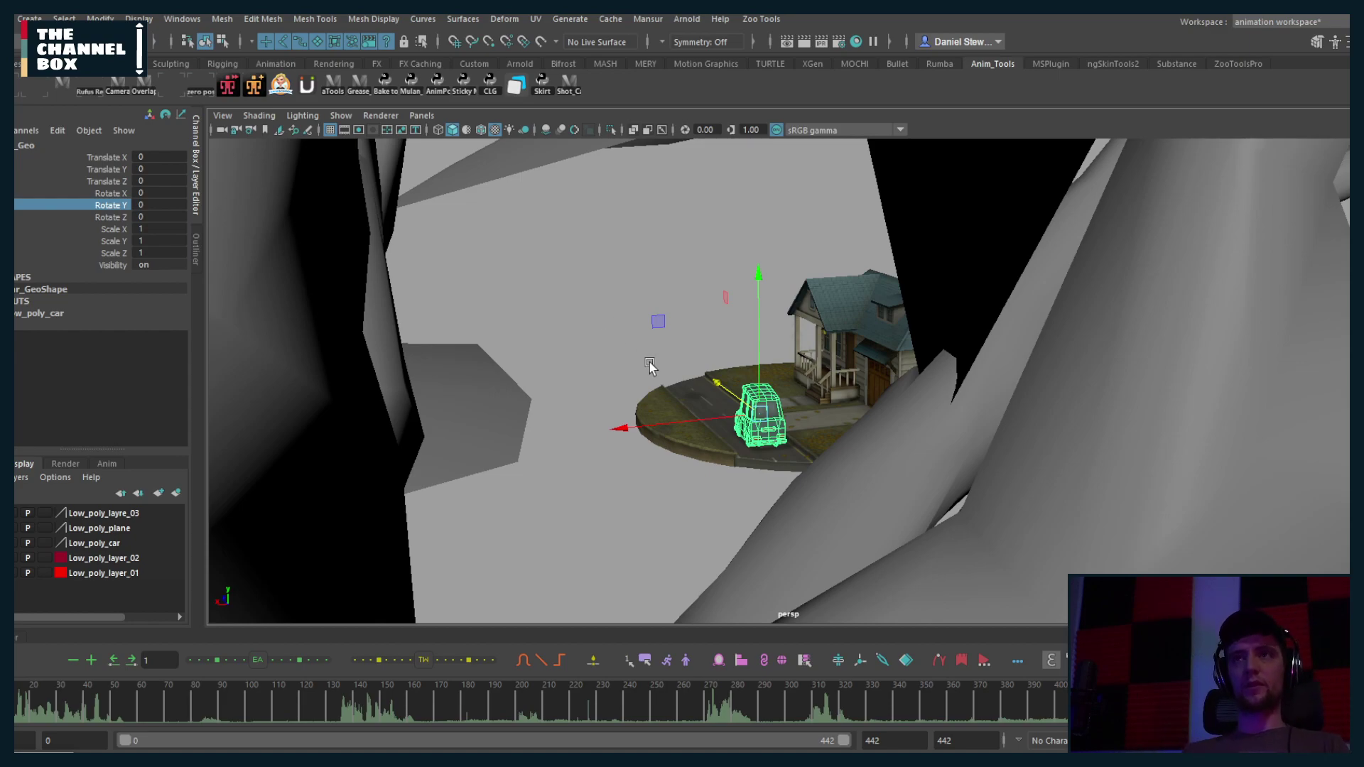
left_click_drag(781, 356, 805, 379, "alt")
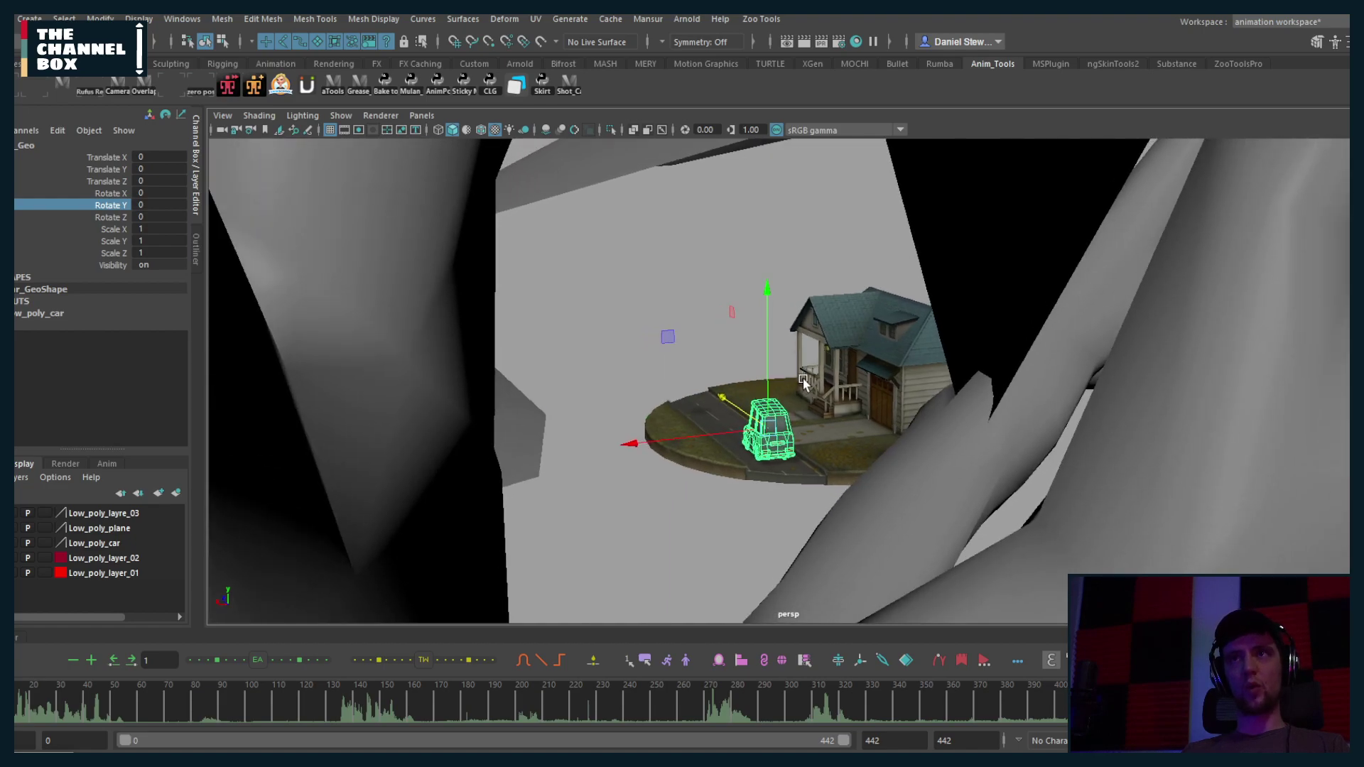